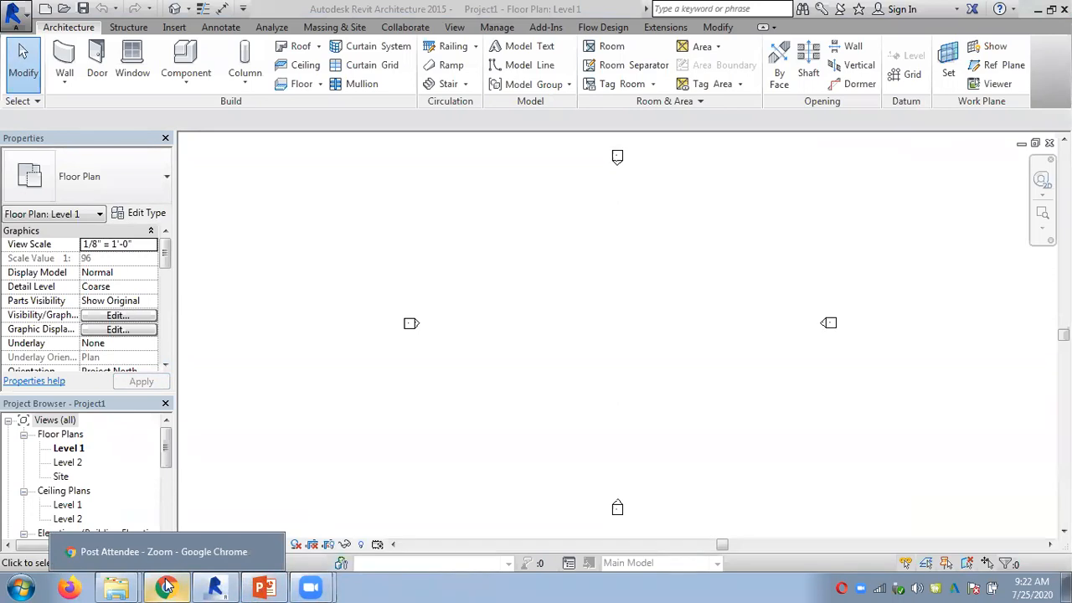
# Switch to the Chapter 07 PowerPoint presentation and examine the Creating the Roof by Footprint slide
pyautogui.click(155, 526)
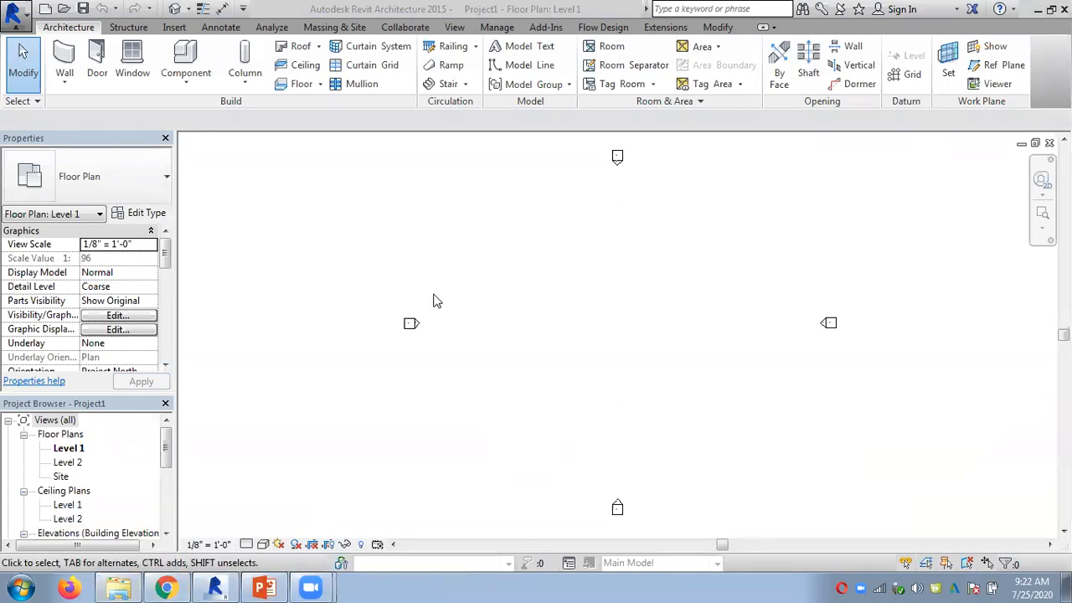
pyautogui.click(253, 552)
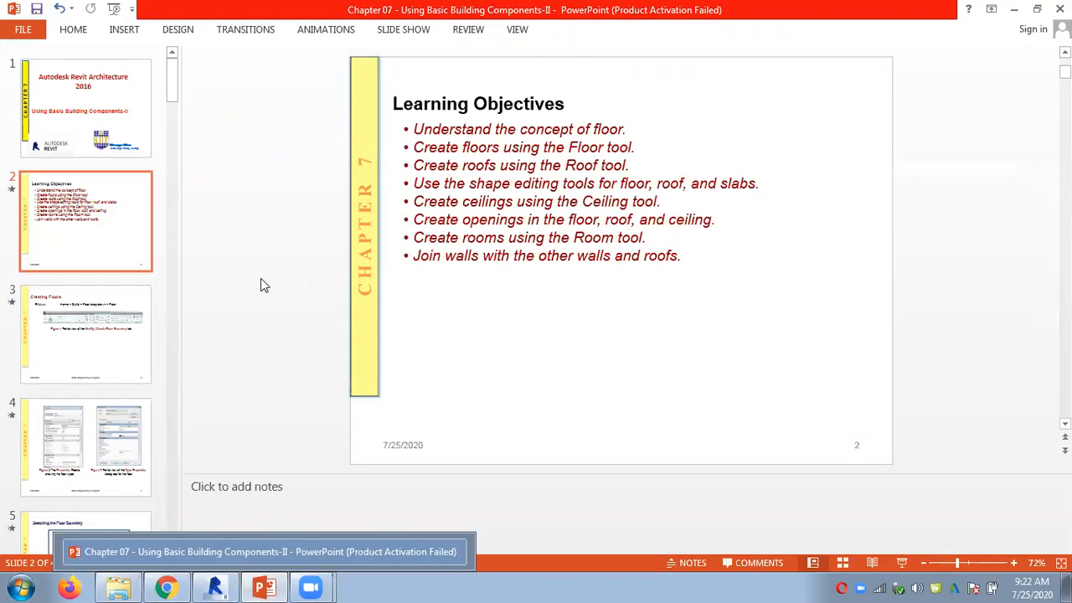
pyautogui.scroll(-1, 261, 285)
pyautogui.scroll(-10, 260, 285)
pyautogui.scroll(-4, 261, 285)
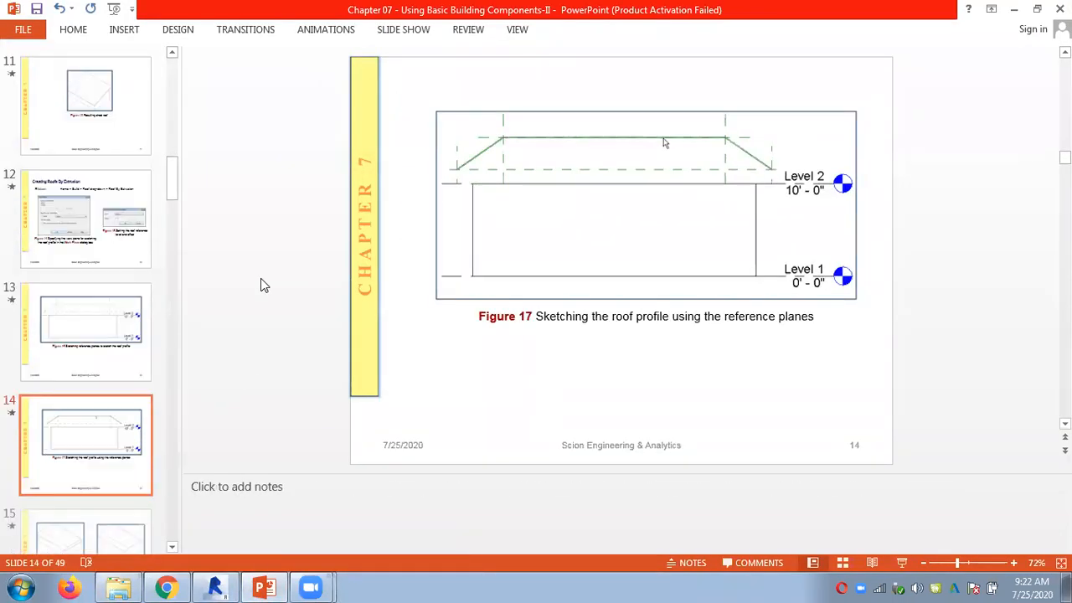
pyautogui.scroll(1, 261, 285)
pyautogui.scroll(4, 261, 285)
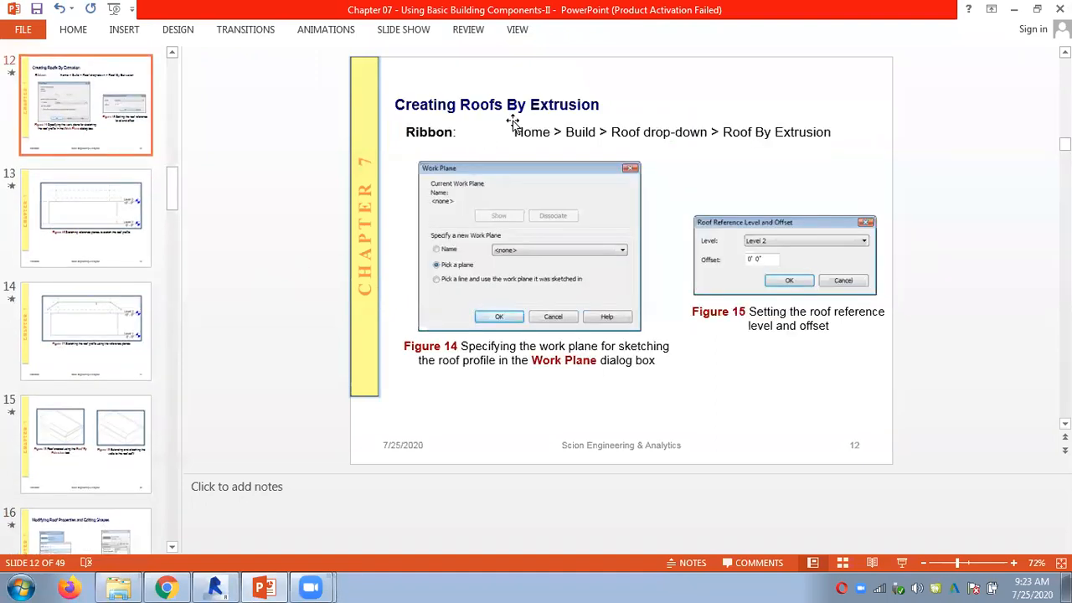
pyautogui.scroll(4, 513, 123)
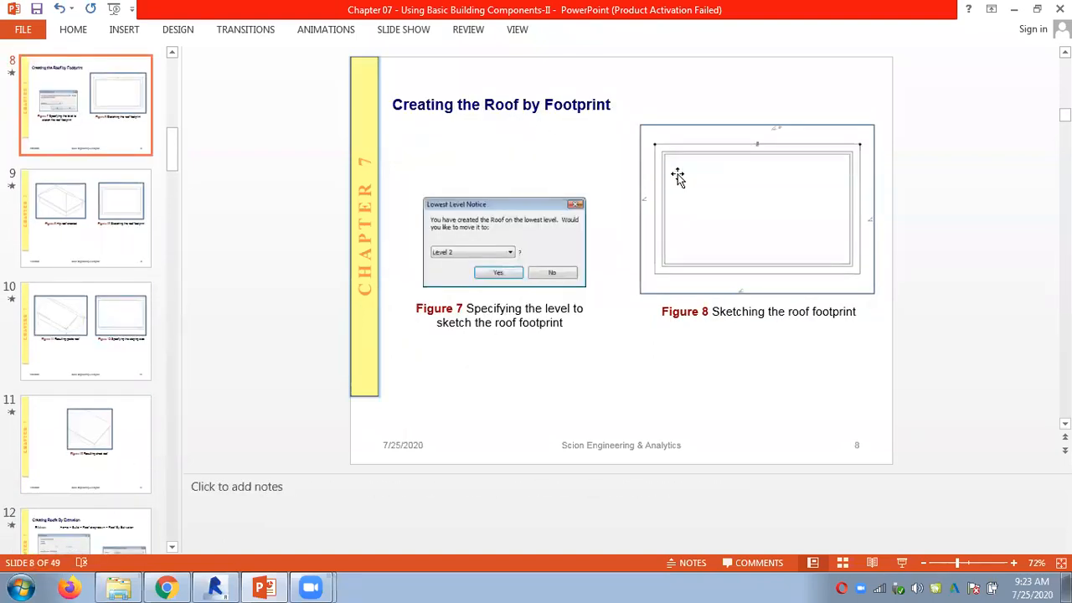
pyautogui.click(1014, 562)
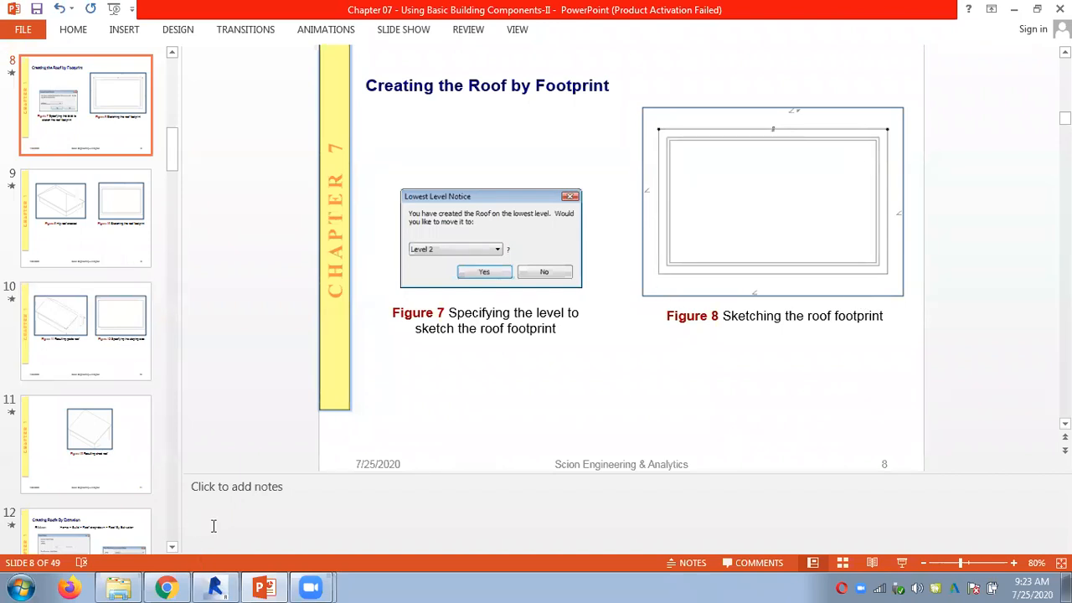
# Switch to Revit and draw a closed rectangle of Generic - 8" architectural walls on Level 1, about 79'-6" by 36'-6"
pyautogui.click(214, 588)
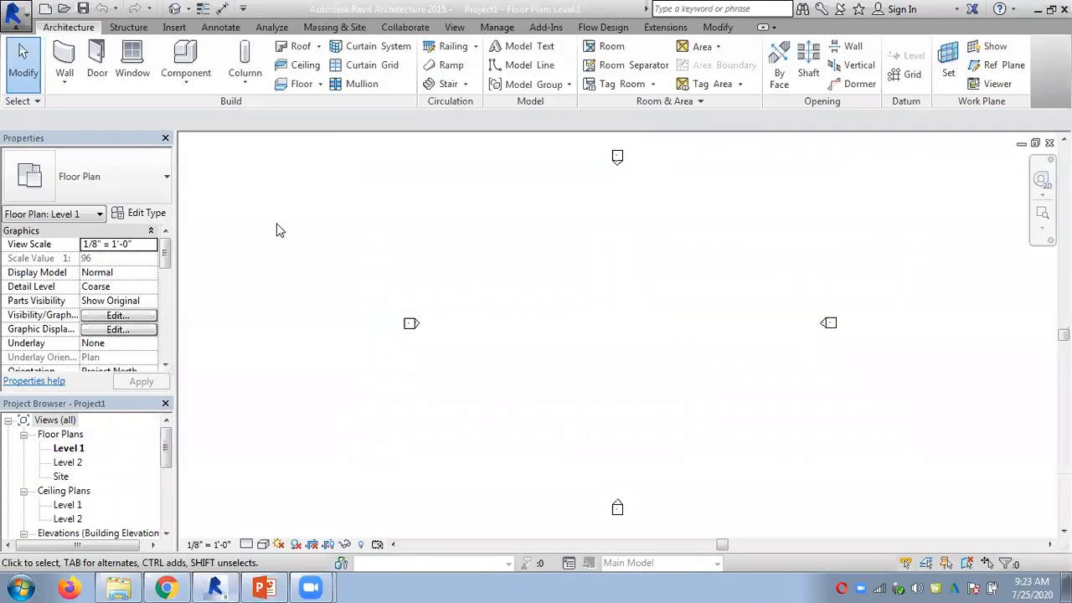
pyautogui.click(62, 92)
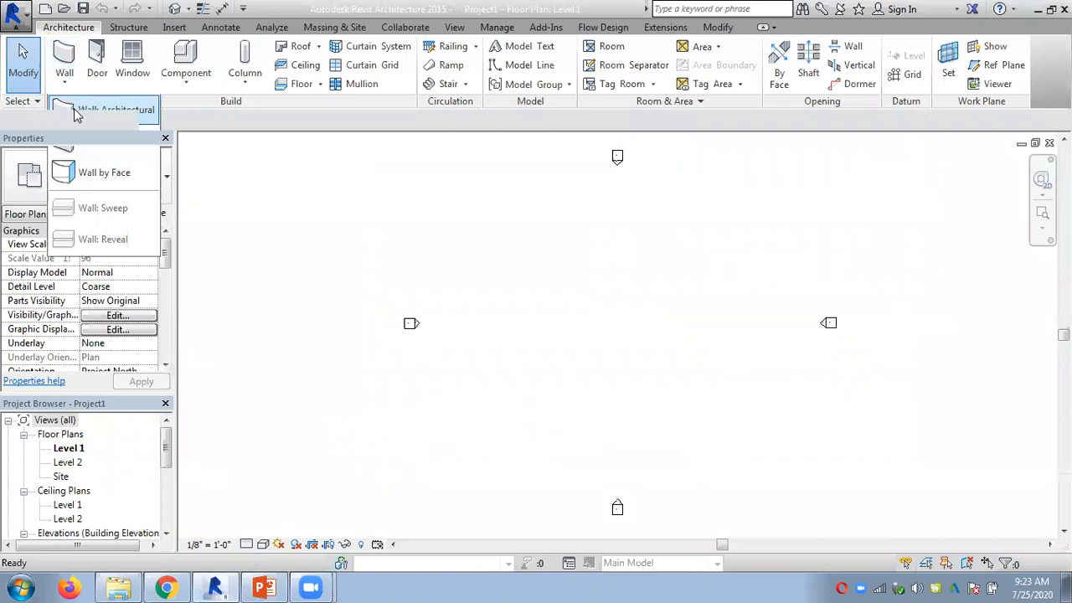
pyautogui.click(500, 265)
pyautogui.click(701, 265)
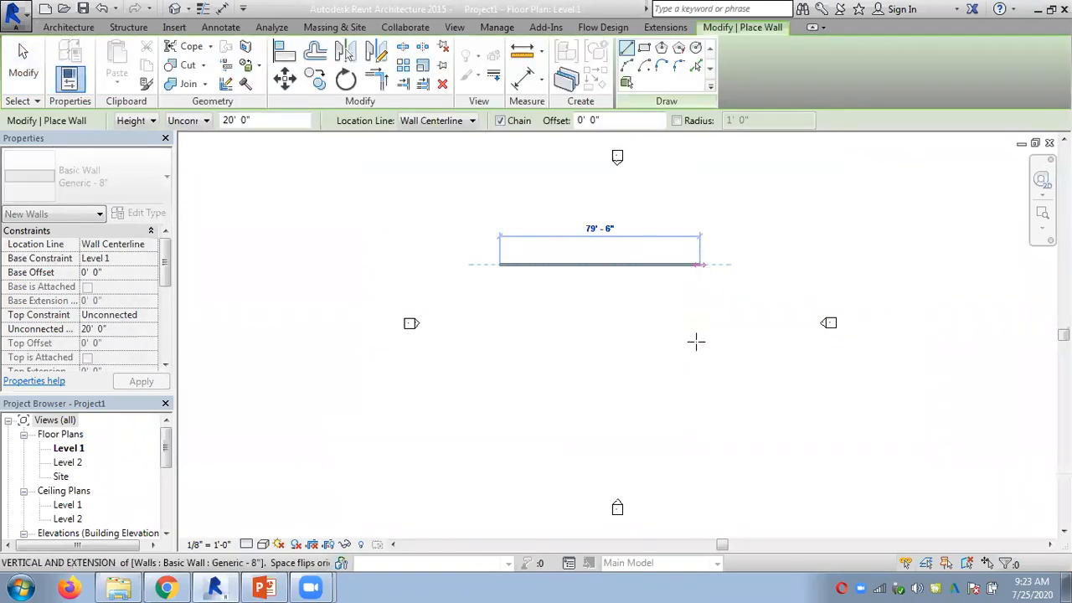
pyautogui.click(503, 360)
pyautogui.click(500, 355)
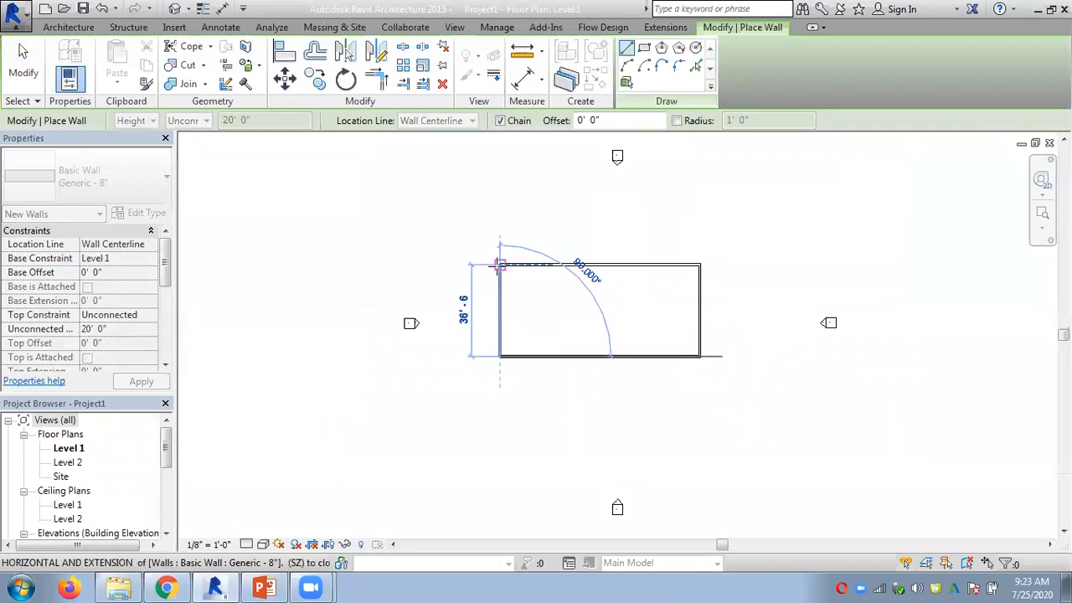
pyautogui.click(500, 265)
pyautogui.press('Escape')
pyautogui.press('Escape')
pyautogui.scroll(3, 583, 299)
pyautogui.moveTo(584, 299); pyautogui.dragTo(516, 294, button='middle')
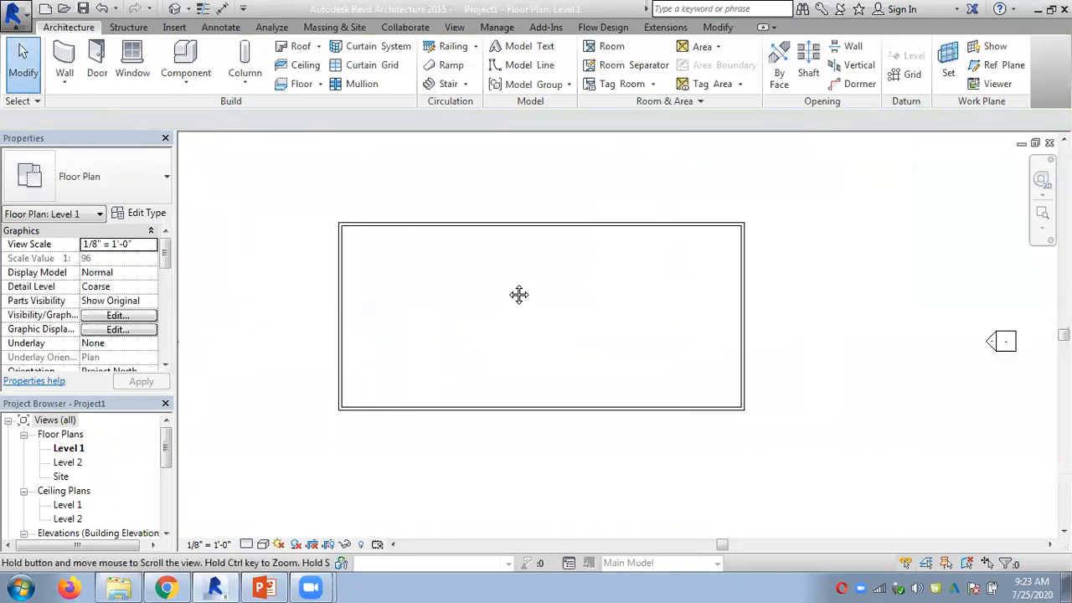
# Start a roof by footprint and move it to Level 2
pyautogui.click(320, 48)
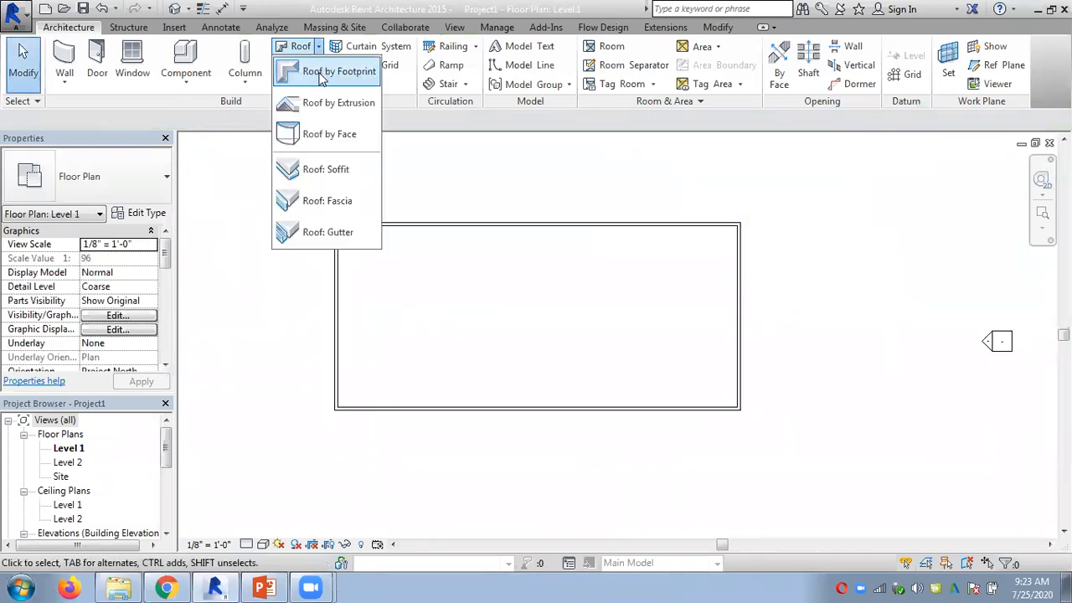
pyautogui.click(293, 78)
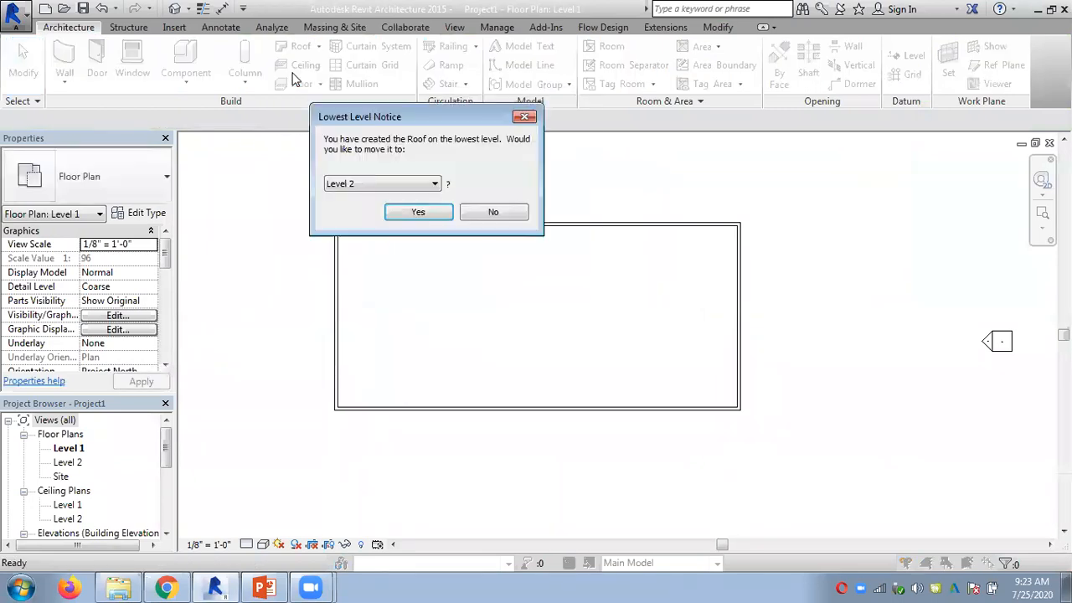
pyautogui.click(361, 185)
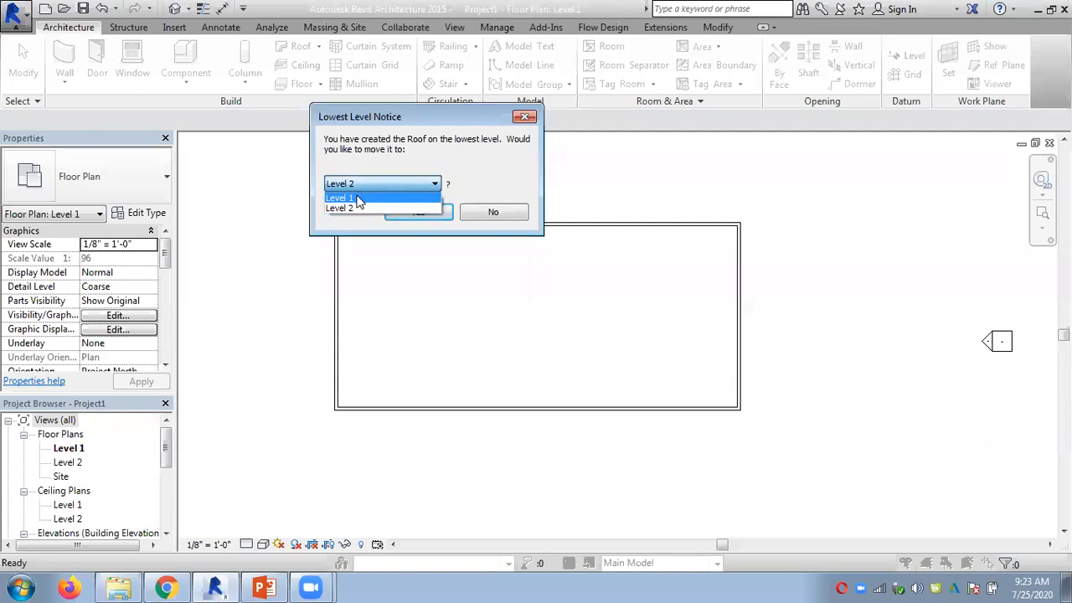
pyautogui.click(357, 208)
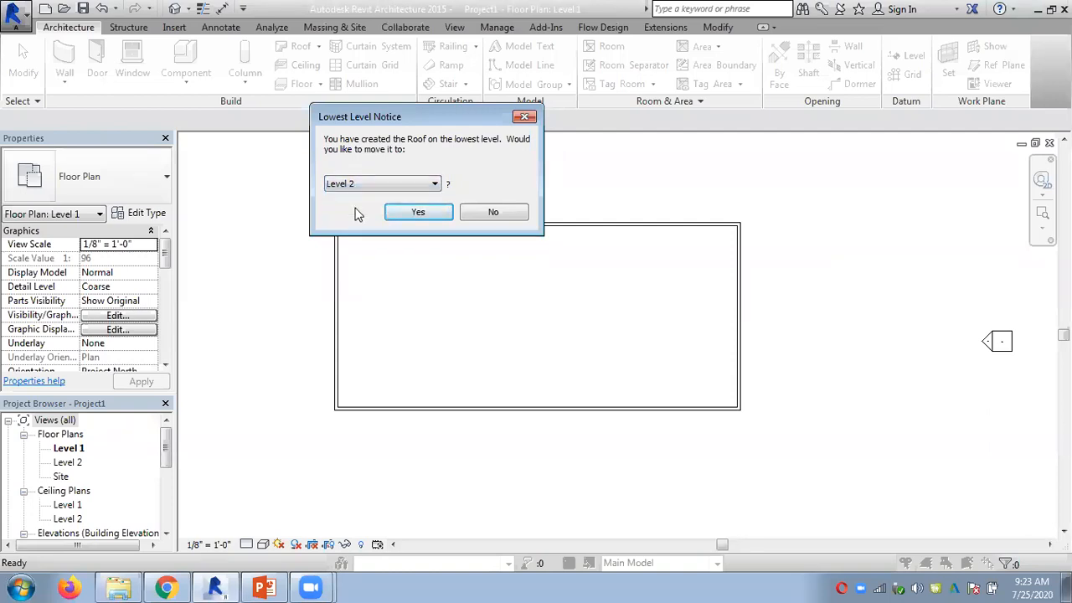
pyautogui.click(423, 212)
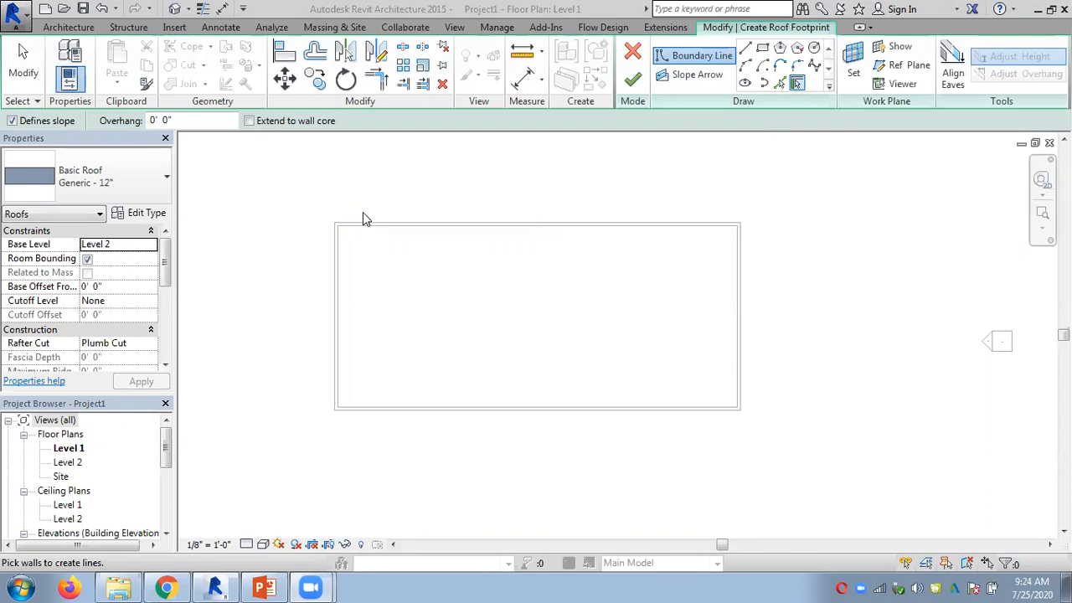
# Create the slope-defining roof boundary from all four walls with a 2' 0" overhang and finish the roof without attaching the walls
pyautogui.click(790, 84)
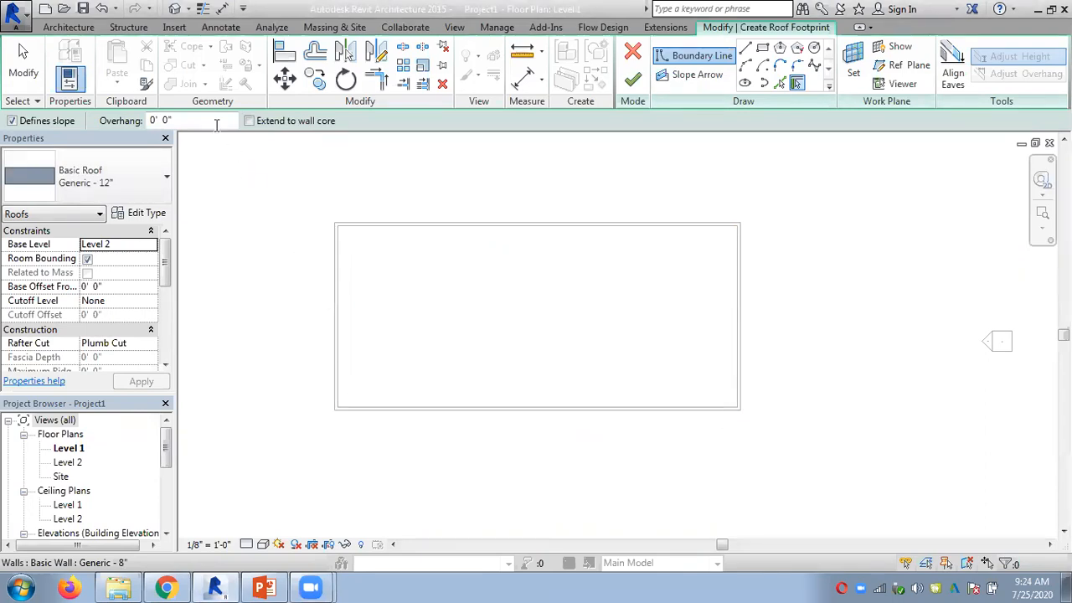
pyautogui.moveTo(192, 120); pyautogui.dragTo(119, 121)
pyautogui.write('2')
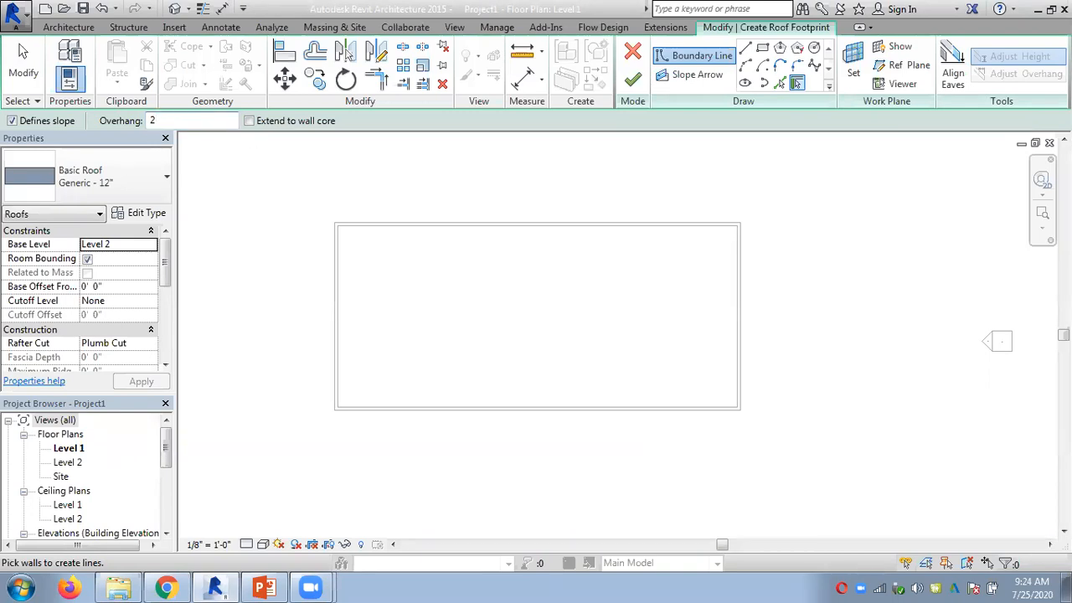
pyautogui.press('Return')
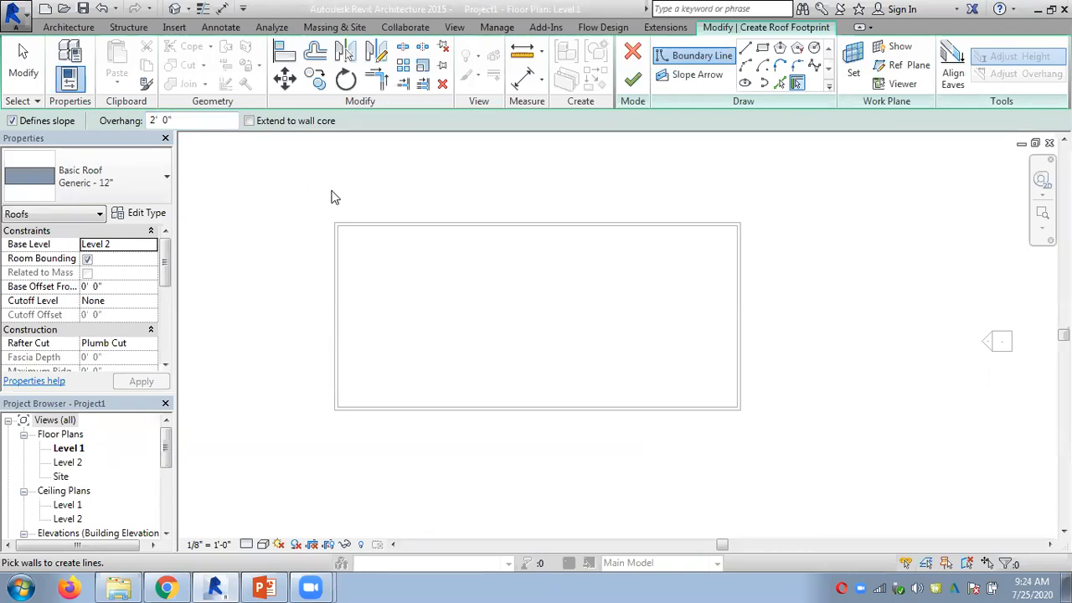
pyautogui.click(385, 224)
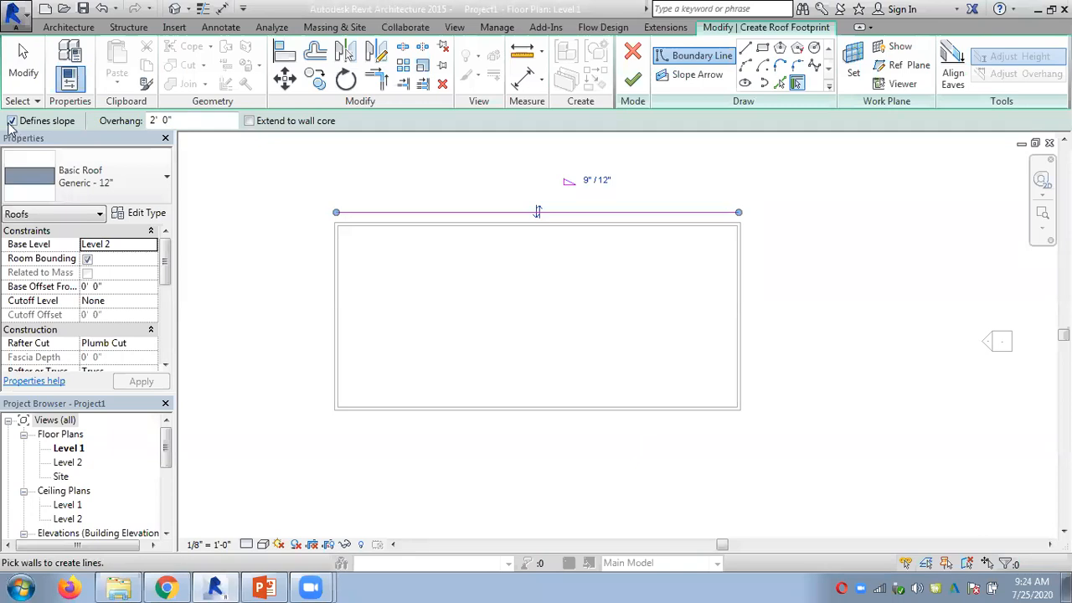
pyautogui.click(335, 314)
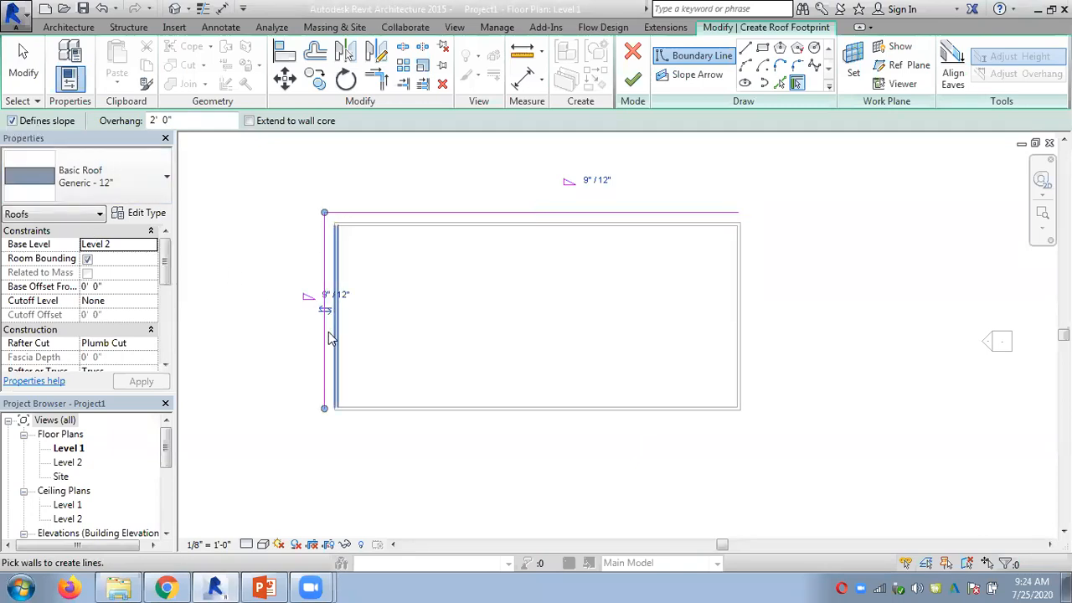
pyautogui.click(423, 414)
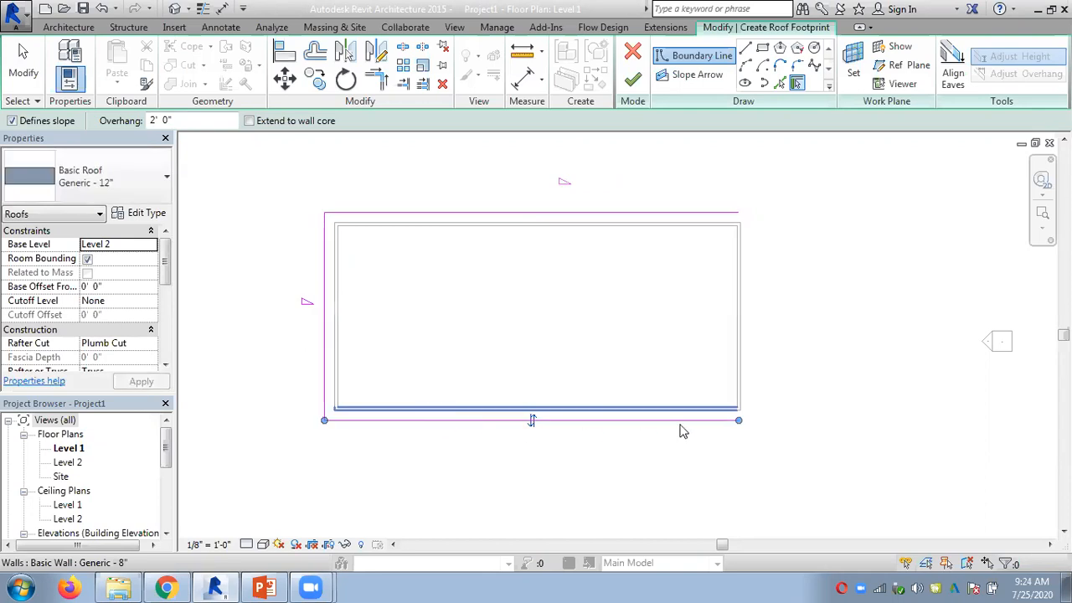
pyautogui.click(745, 379)
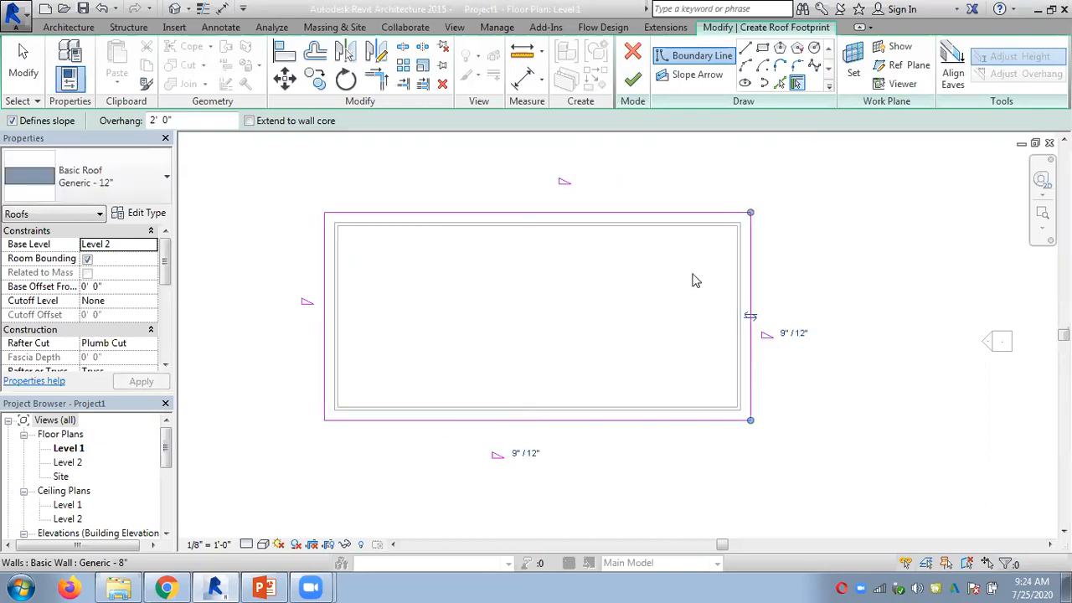
pyautogui.click(751, 318)
pyautogui.click(726, 317)
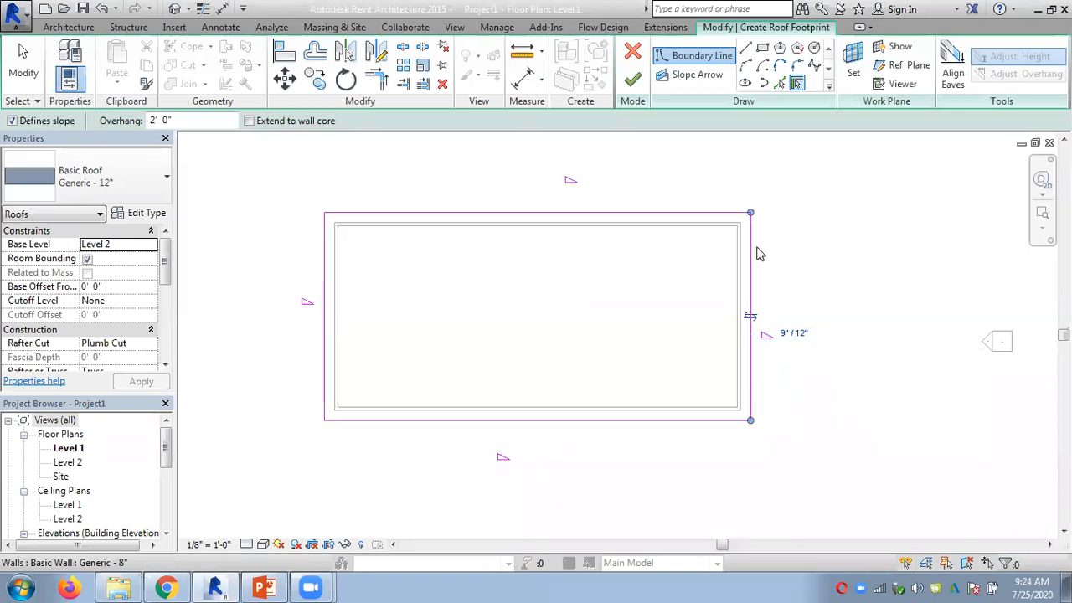
pyautogui.click(634, 78)
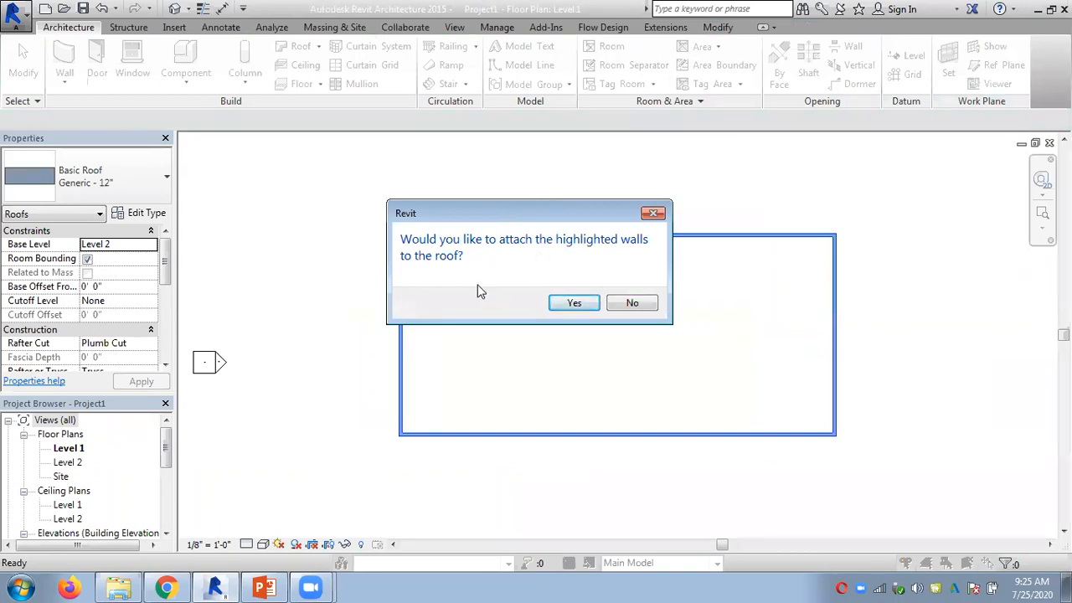
pyautogui.click(633, 304)
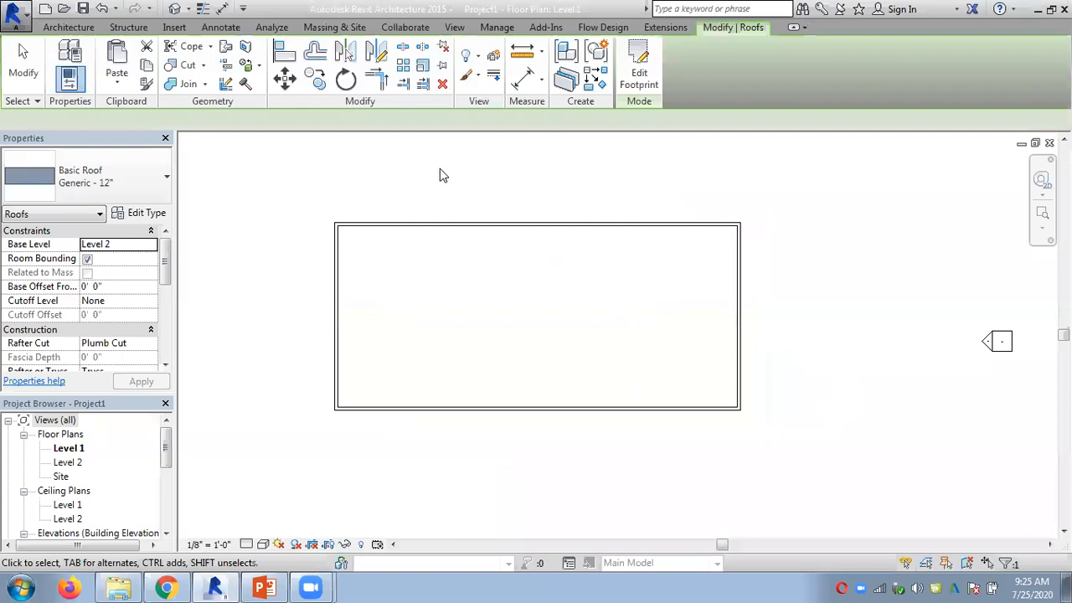
# Open the default 3D view, orbit to see the roof and walls, and display the model with coloured surfaces
pyautogui.click(176, 8)
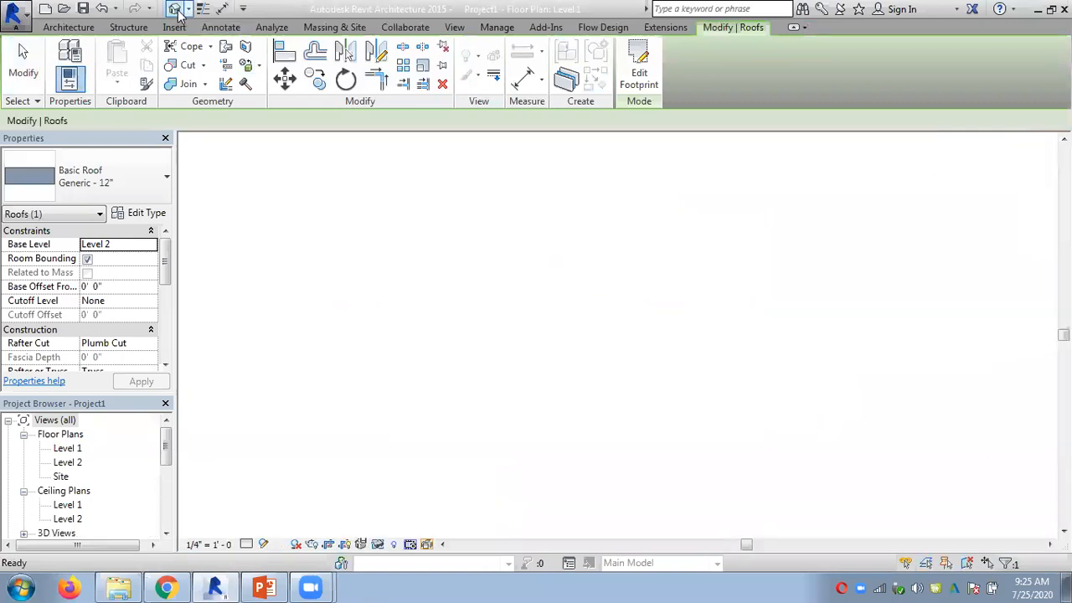
pyautogui.keyDown('shift'); pyautogui.moveTo(854, 440); pyautogui.dragTo(900, 362, button='middle'); pyautogui.keyUp('shift')
pyautogui.click(263, 545)
pyautogui.click(286, 499)
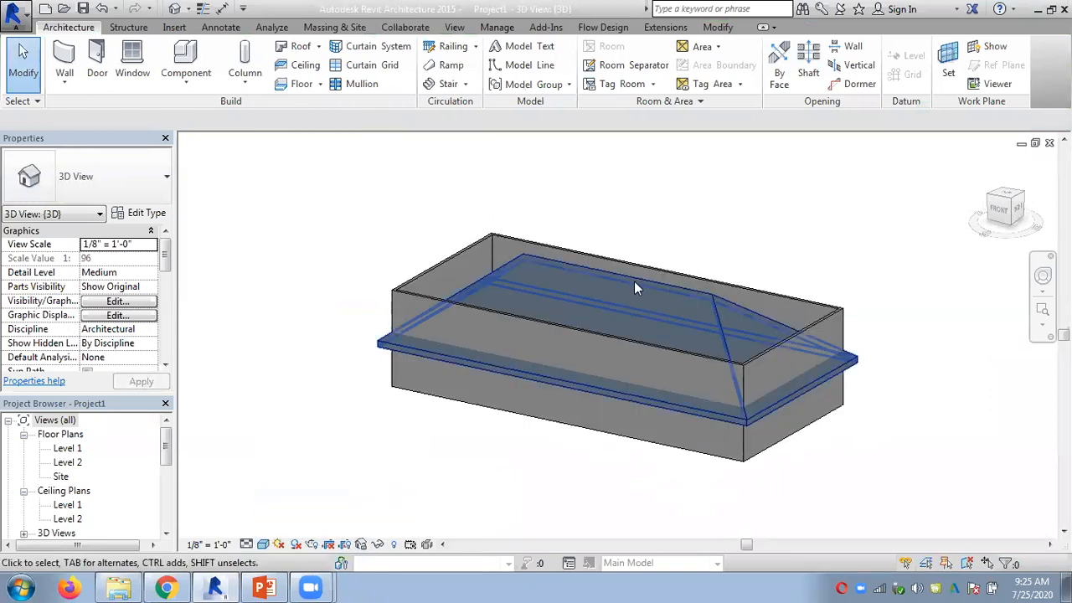
pyautogui.click(634, 288)
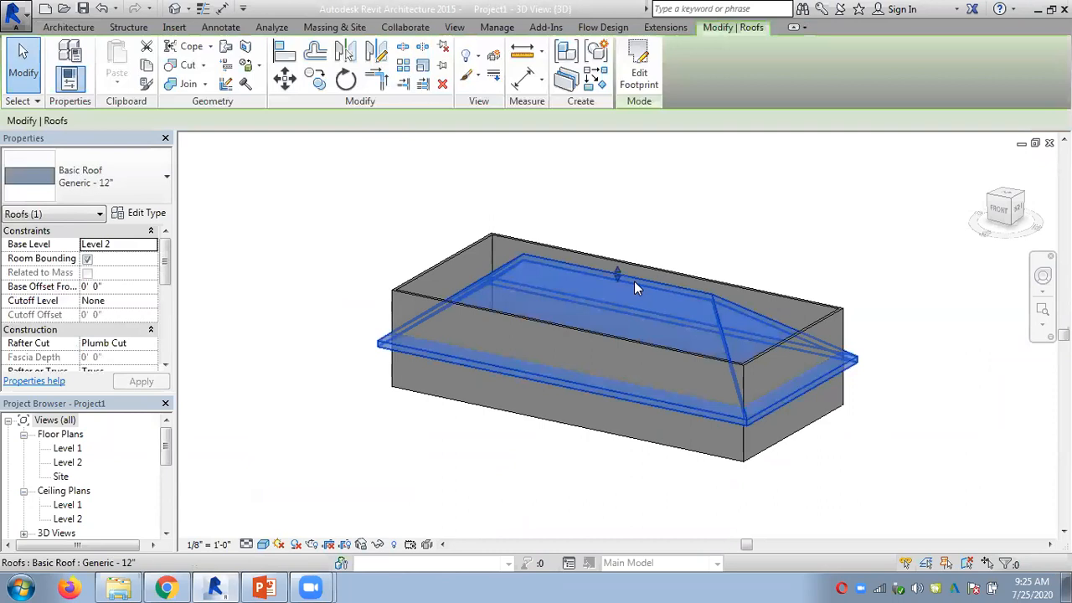
pyautogui.click(654, 349)
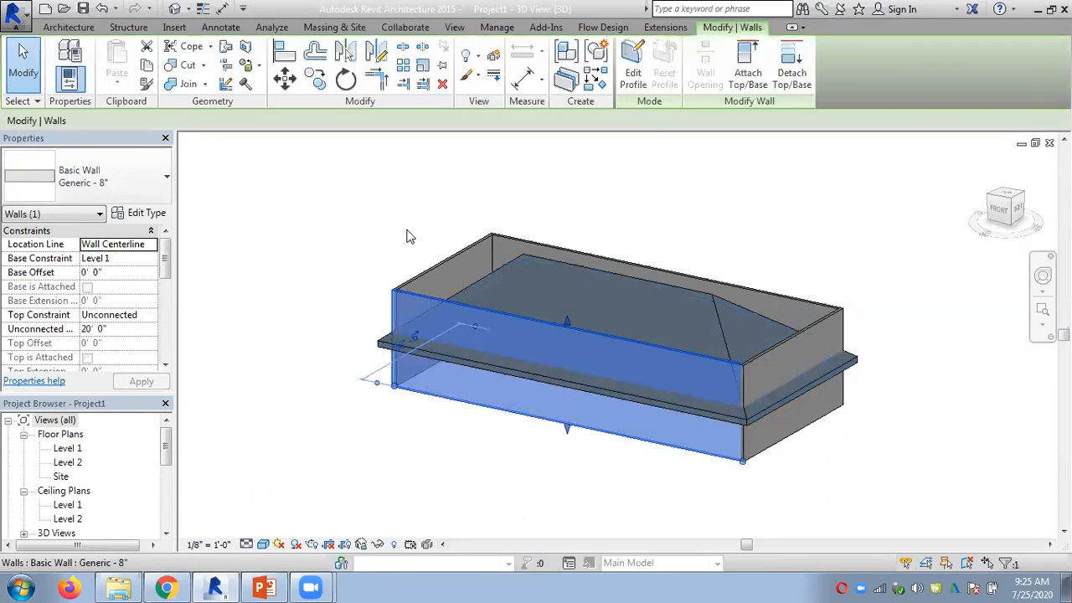
pyautogui.click(354, 206)
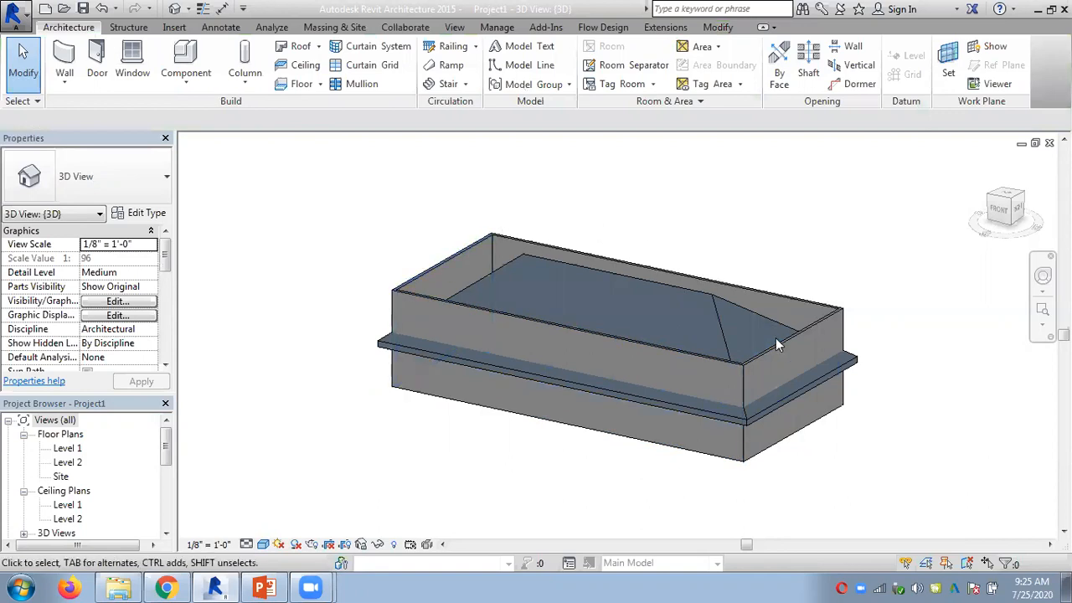
# Attach the top of the short end wall beside the roof's hipped end to the roof
pyautogui.click(763, 358)
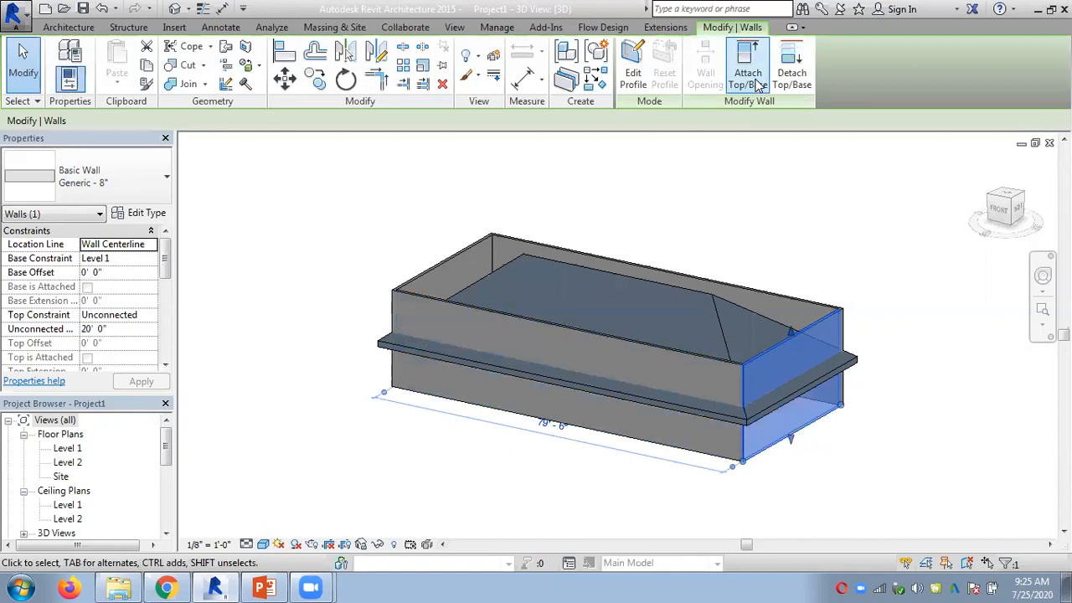
pyautogui.click(749, 80)
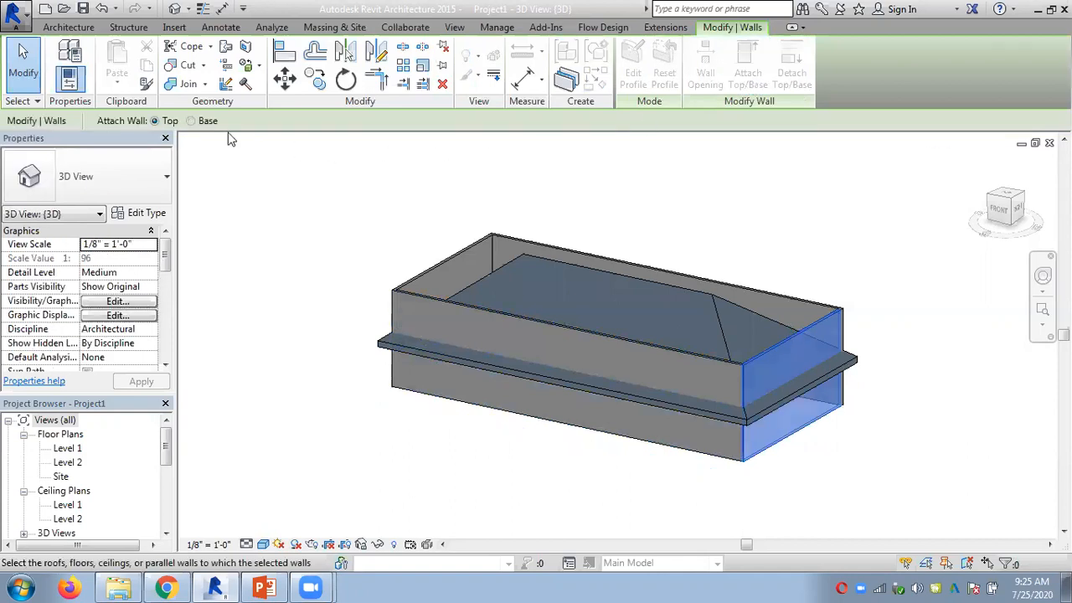
pyautogui.click(740, 305)
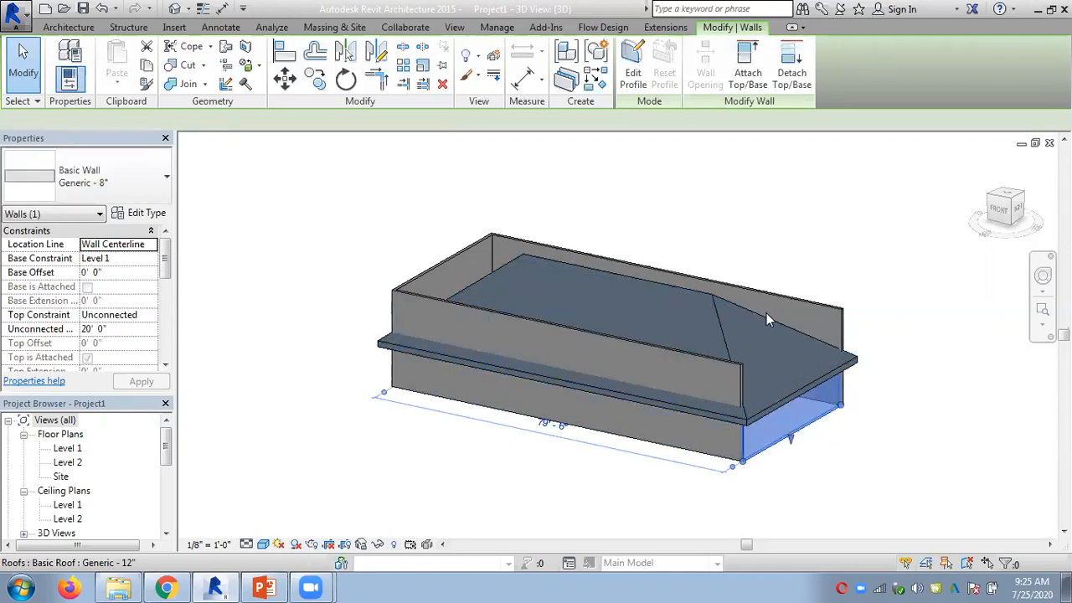
pyautogui.click(748, 77)
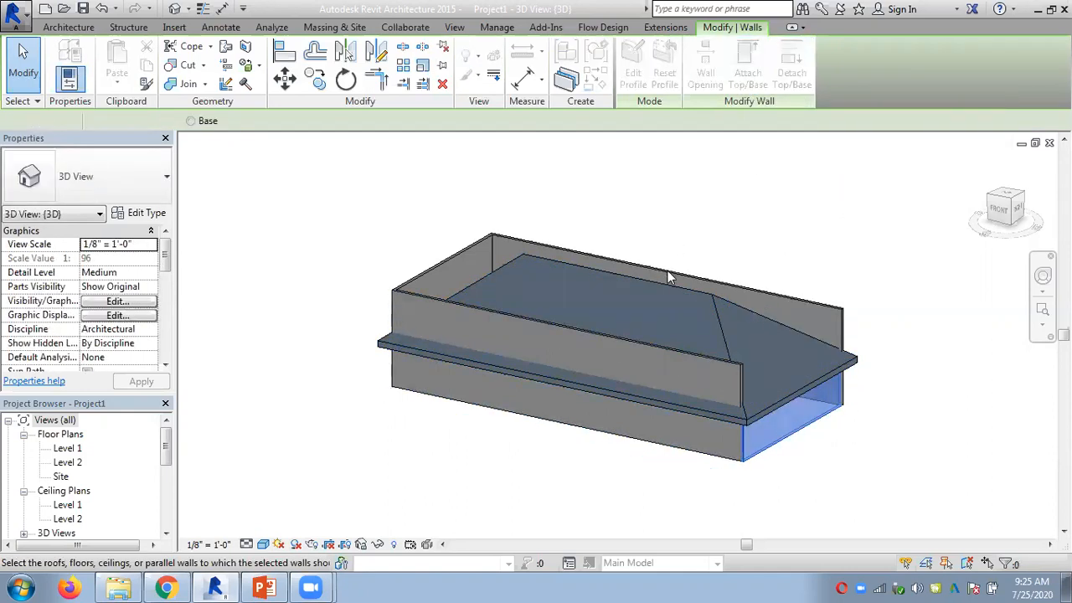
pyautogui.press('Escape')
pyautogui.press('Escape')
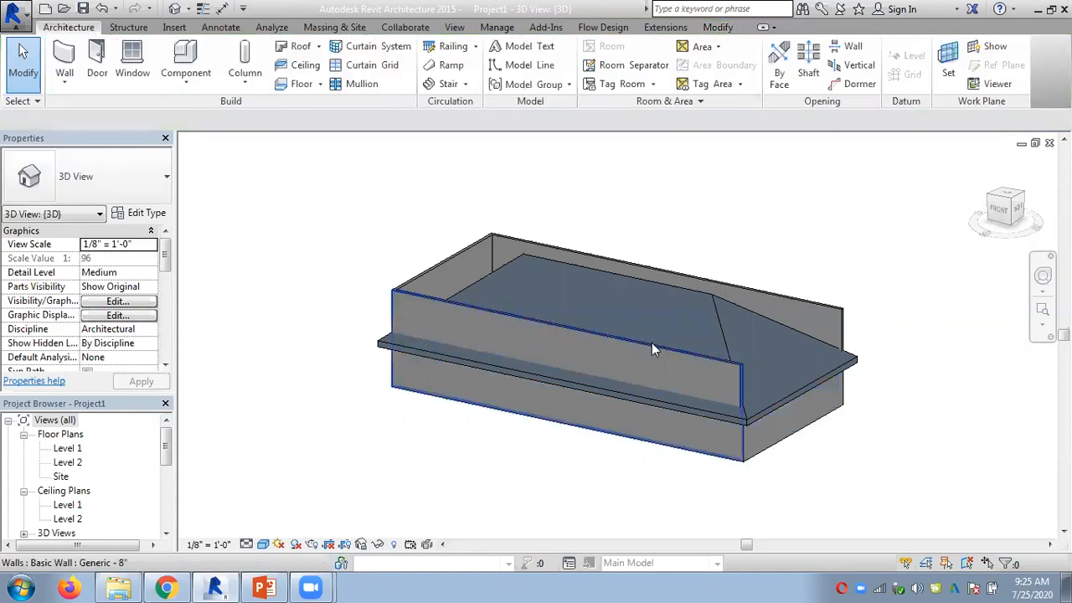
# Attach the top of the long front wall to the roof
pyautogui.click(652, 342)
pyautogui.click(748, 77)
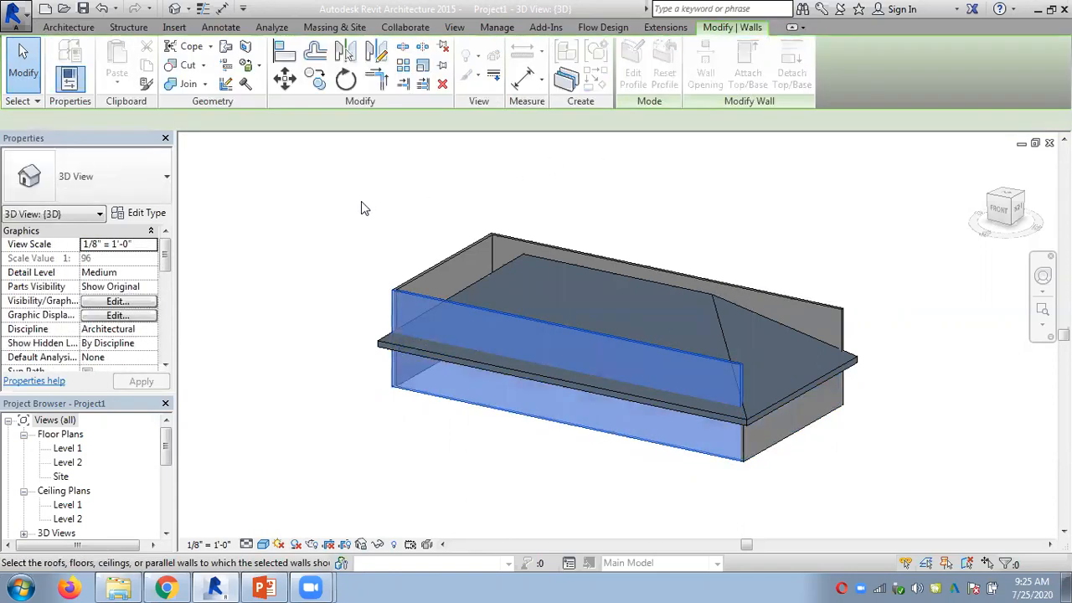
pyautogui.click(492, 278)
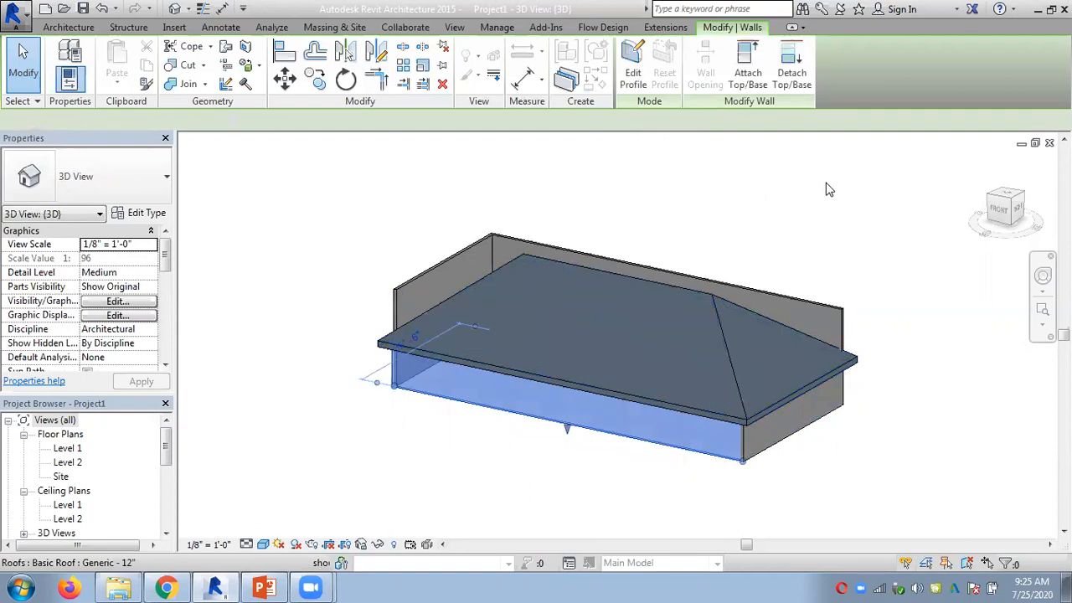
pyautogui.press('Escape')
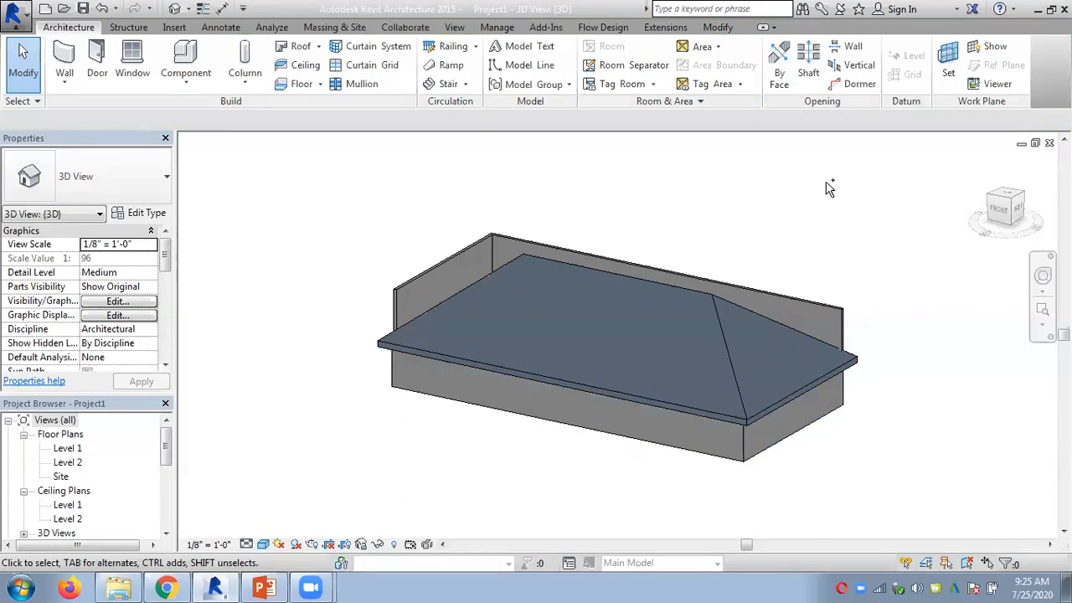
# Undo the wall attachments and the roof's completion, back to the footprint sketch with its four boundary lines
pyautogui.hotkey('ctrl', 'z')
pyautogui.hotkey('ctrl', 'z')
pyautogui.hotkey('ctrl', 'z')
pyautogui.hotkey('ctrl', 'z')
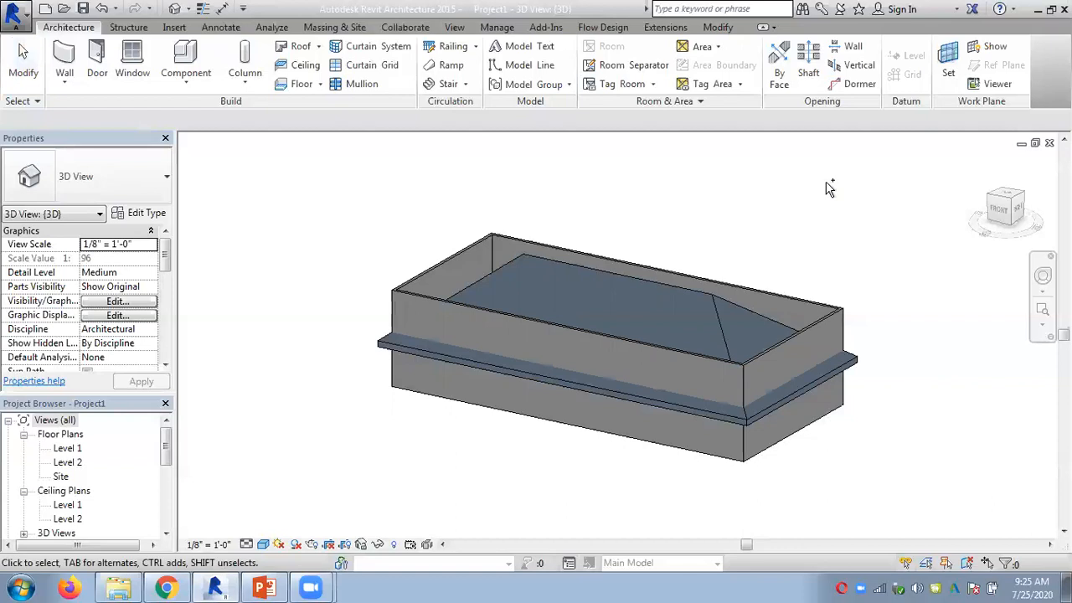
pyautogui.hotkey('ctrl', 'z')
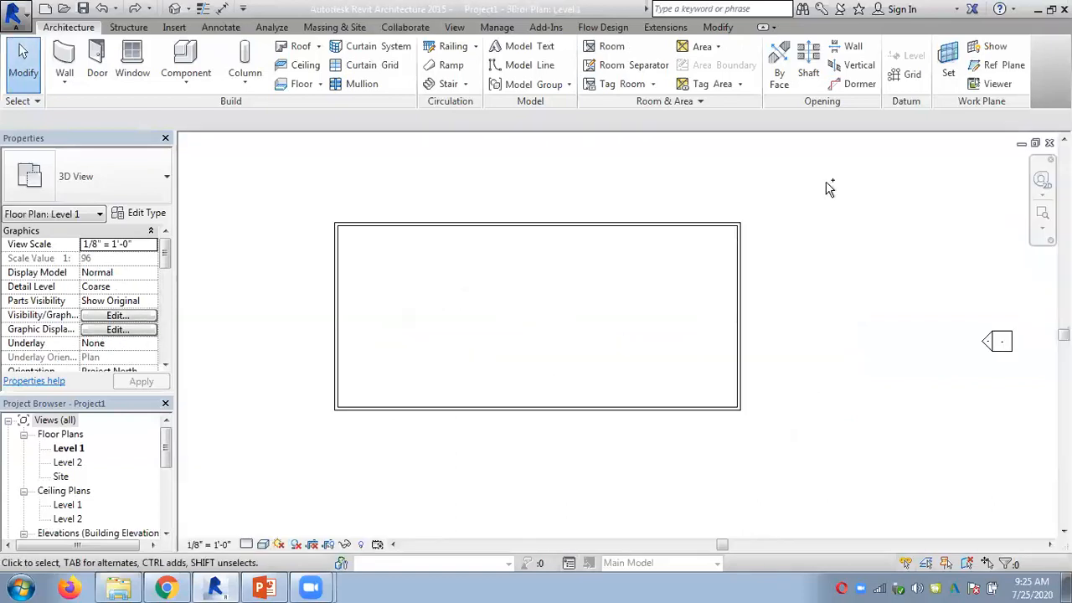
pyautogui.hotkey('ctrl', 'z')
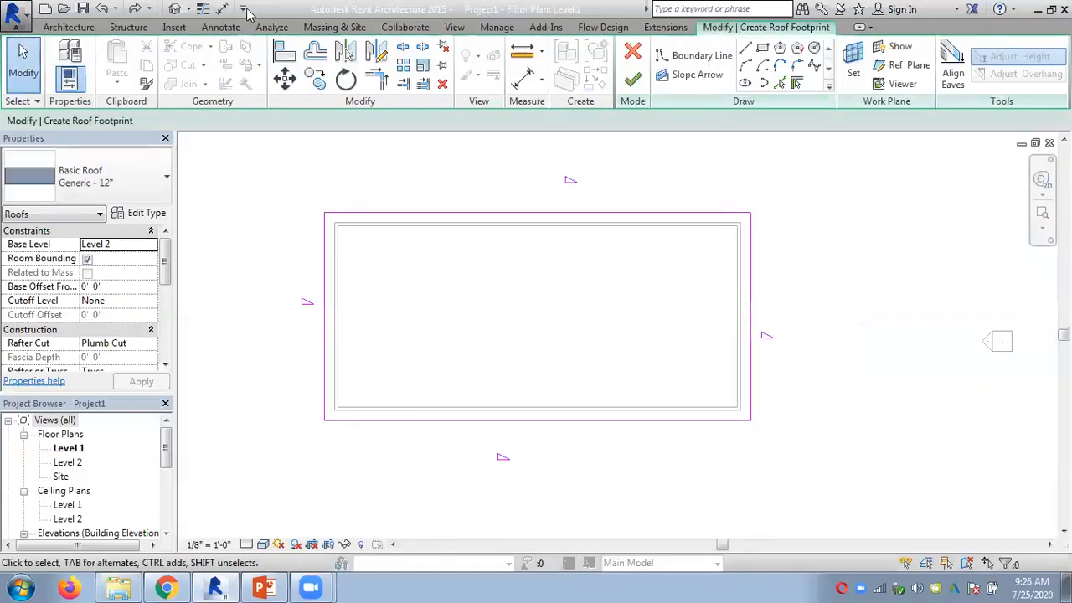
# Finish the roof footprint in the default 3D view and attach all highlighted walls to the roof
pyautogui.click(174, 9)
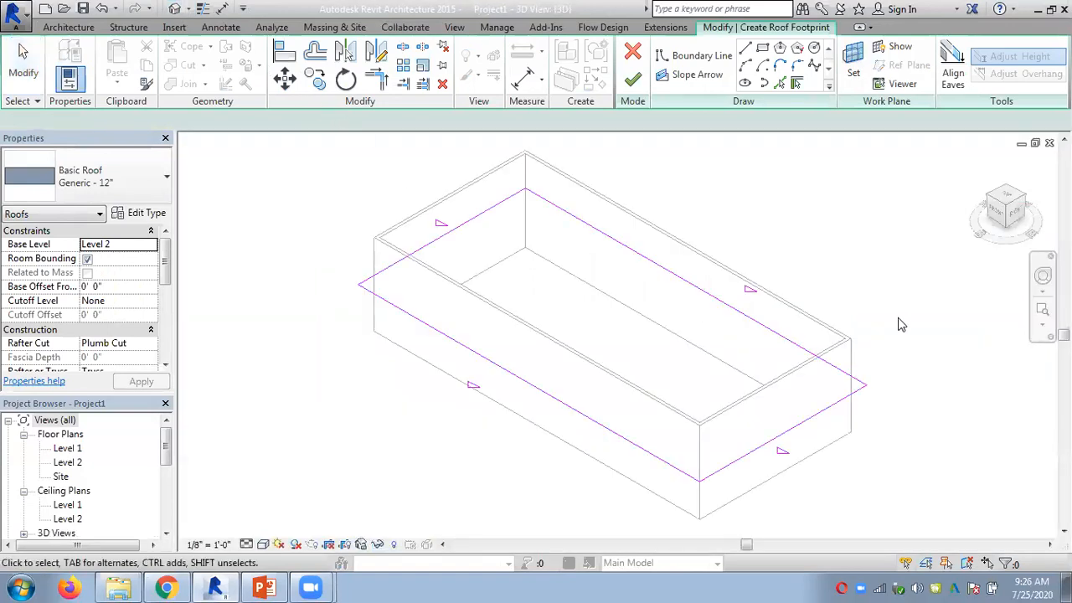
pyautogui.click(635, 80)
pyautogui.moveTo(522, 205); pyautogui.dragTo(310, 146)
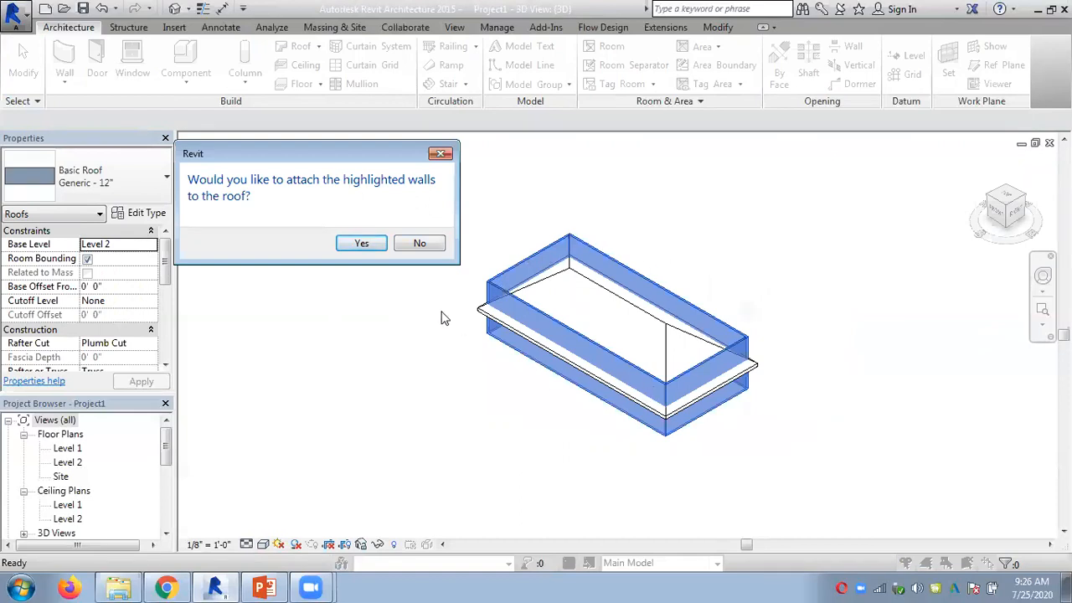
pyautogui.click(362, 244)
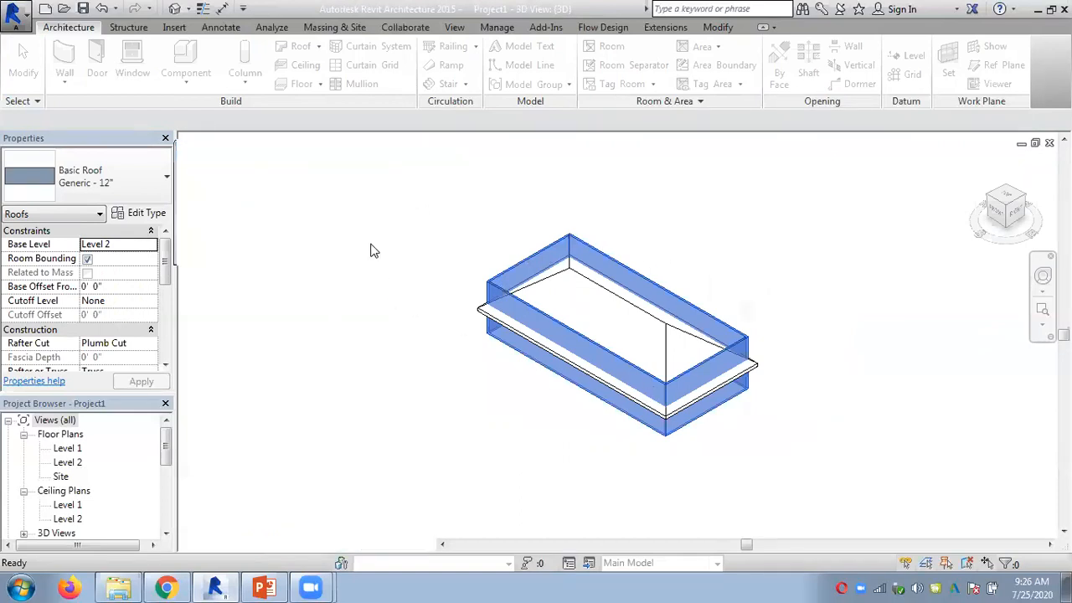
pyautogui.click(311, 273)
pyautogui.keyDown('shift'); pyautogui.moveTo(412, 399); pyautogui.dragTo(402, 361, button='middle'); pyautogui.keyUp('shift')
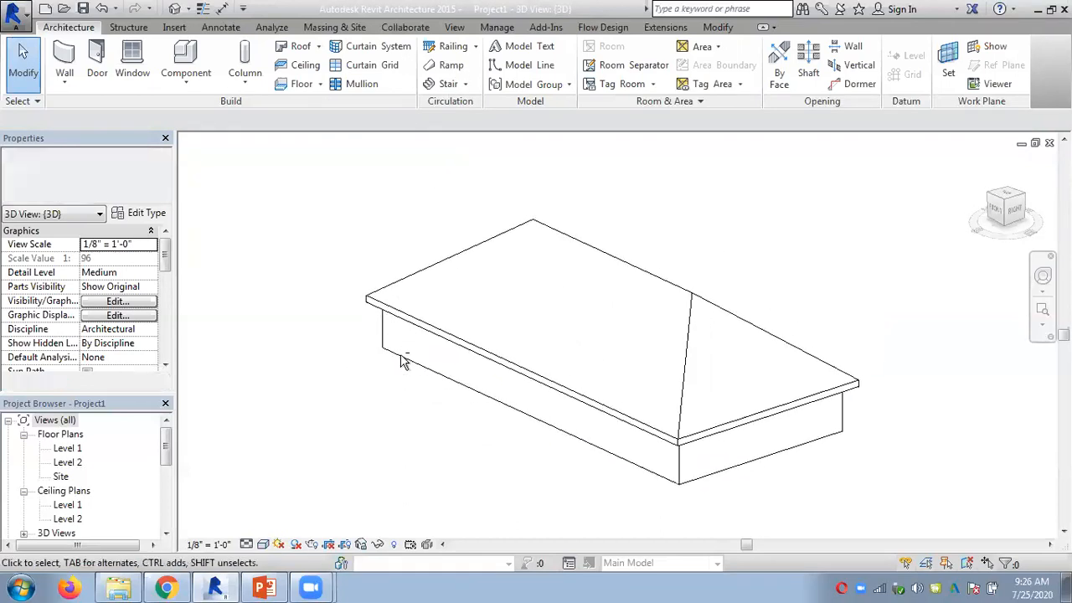
# Display the 3D model with shaded surfaces
pyautogui.click(262, 544)
pyautogui.click(302, 510)
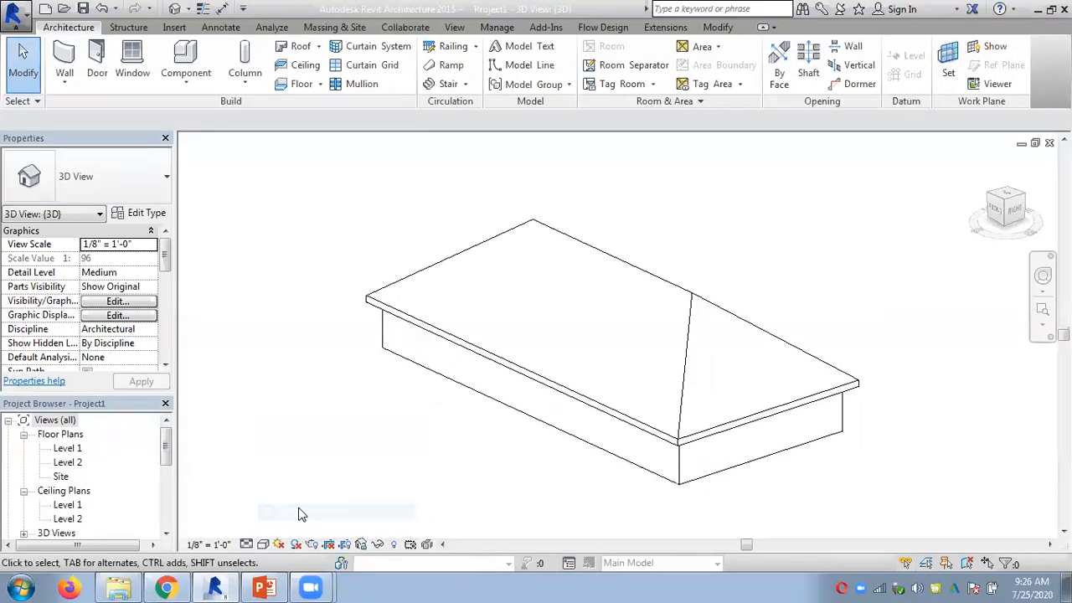
pyautogui.moveTo(472, 461)
pyautogui.keyDown('shift'); pyautogui.mouseDown(button='middle')
pyautogui.moveTo(601, 136)
pyautogui.moveTo(642, 350)
pyautogui.moveTo(501, 518)
pyautogui.moveTo(675, 396)
pyautogui.mouseUp(button='middle'); pyautogui.keyUp('shift')
# Edit the roof's footprint, set the slope of the long front boundary line to 3 / 12", and finish the roof
pyautogui.click(745, 331)
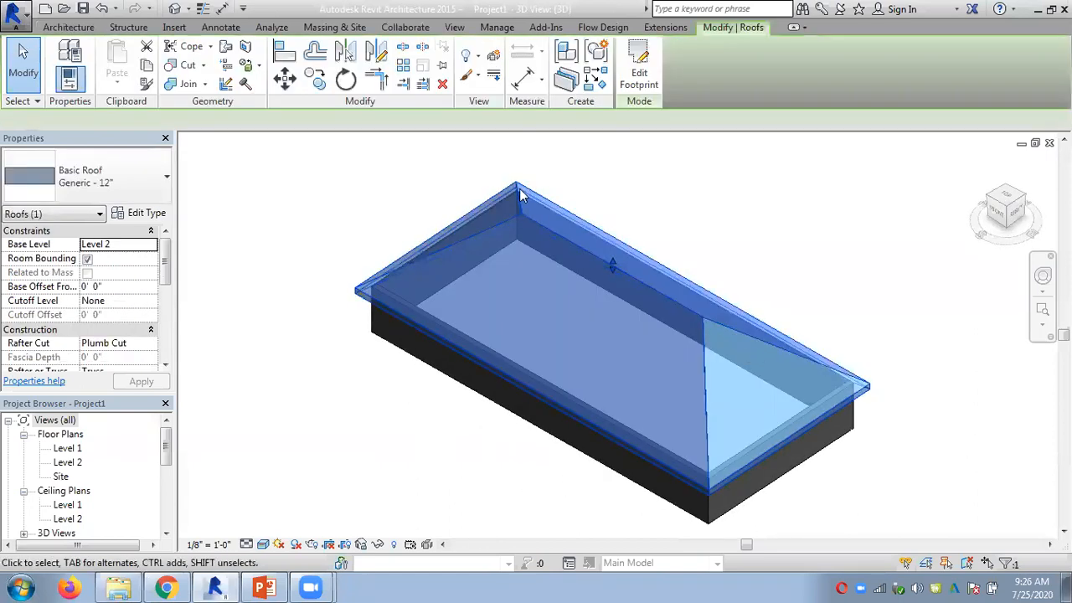
pyautogui.moveTo(613, 259)
pyautogui.mouseDown()
pyautogui.moveTo(614, 210)
pyautogui.moveTo(611, 265)
pyautogui.mouseUp()
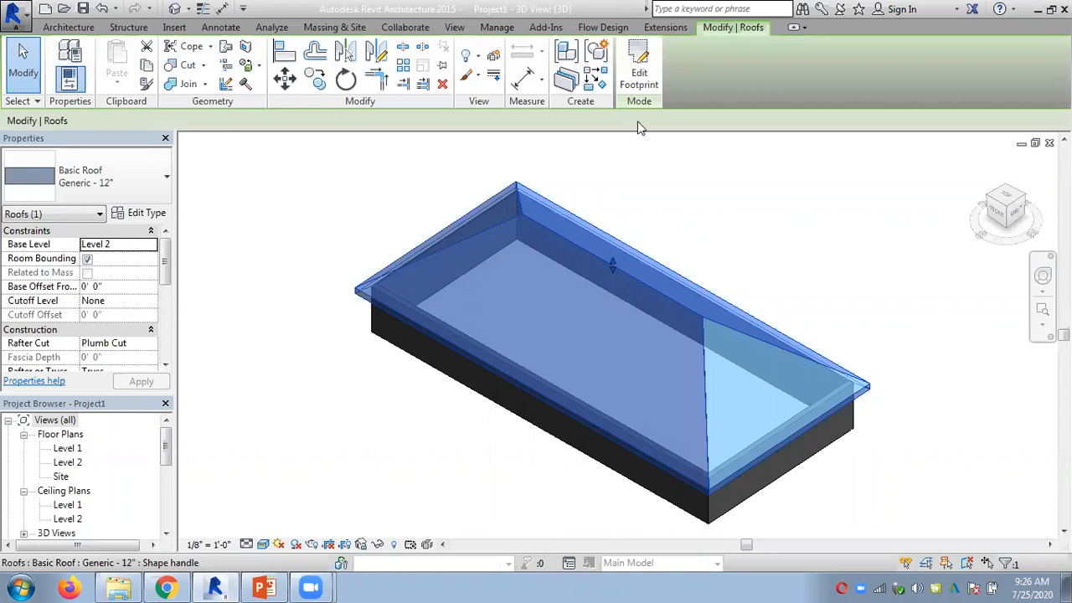
pyautogui.click(640, 79)
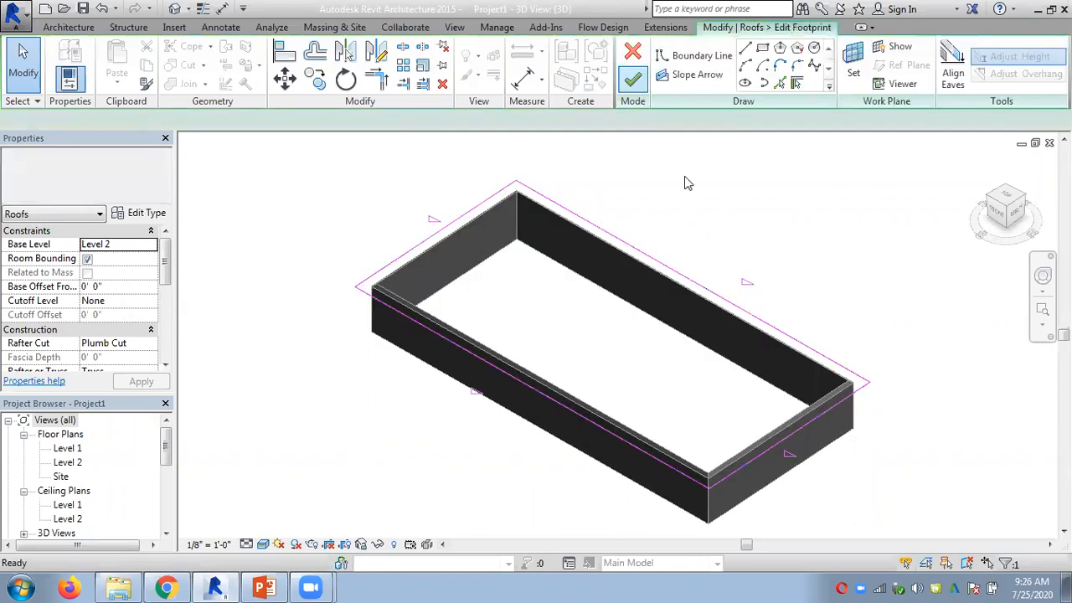
pyautogui.click(691, 283)
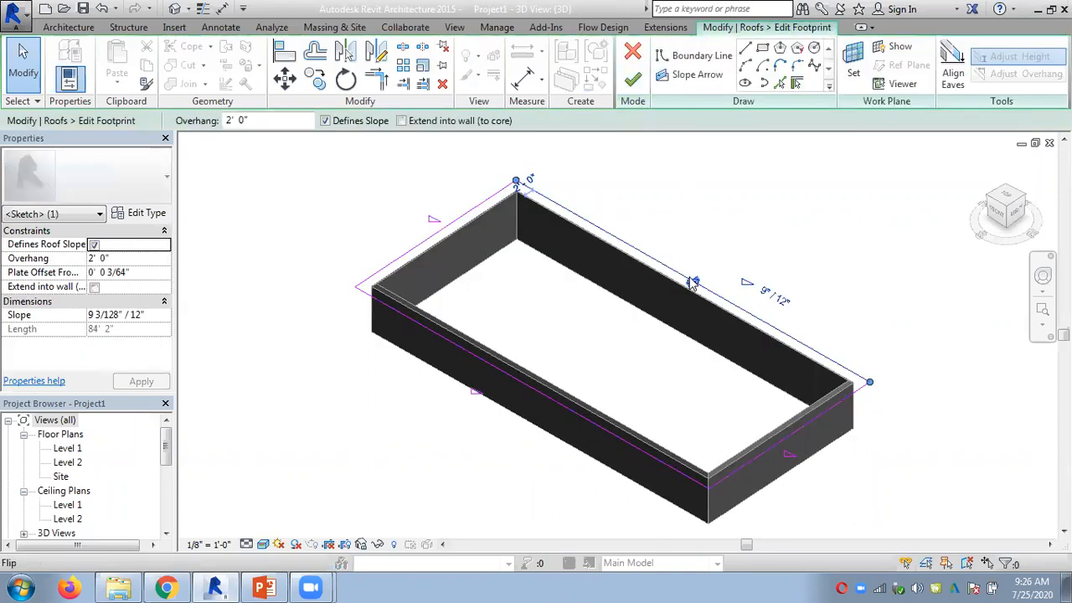
pyautogui.click(456, 225)
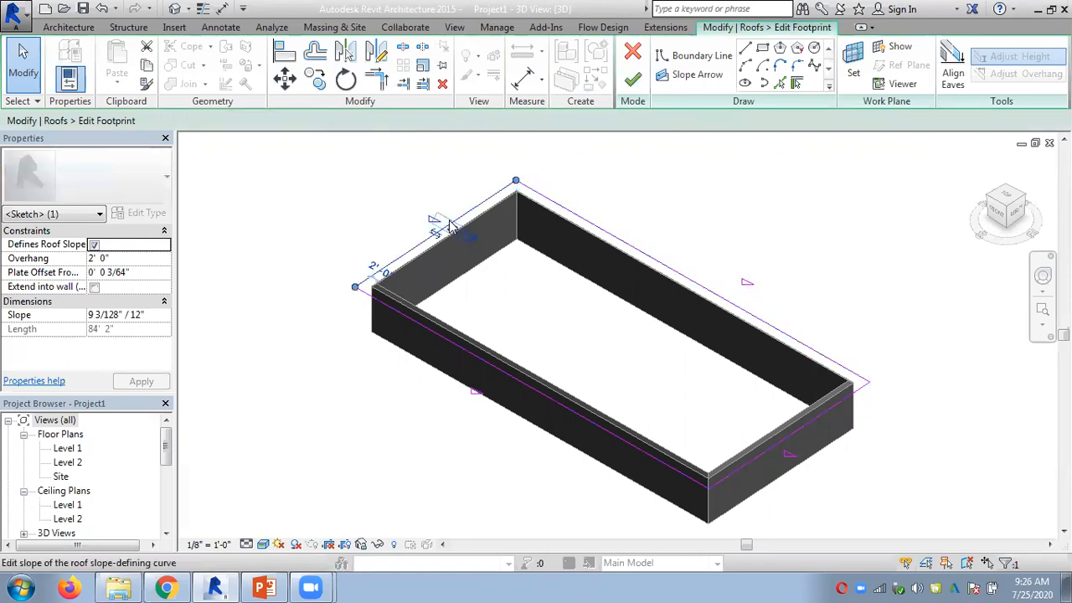
pyautogui.click(510, 377)
pyautogui.click(506, 411)
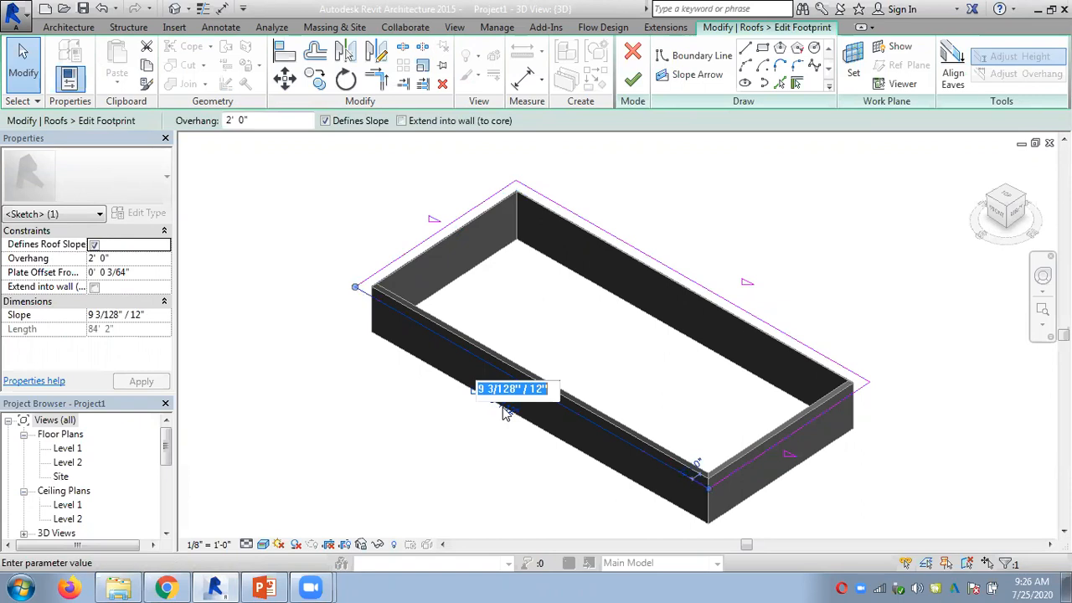
pyautogui.moveTo(524, 387); pyautogui.dragTo(469, 392)
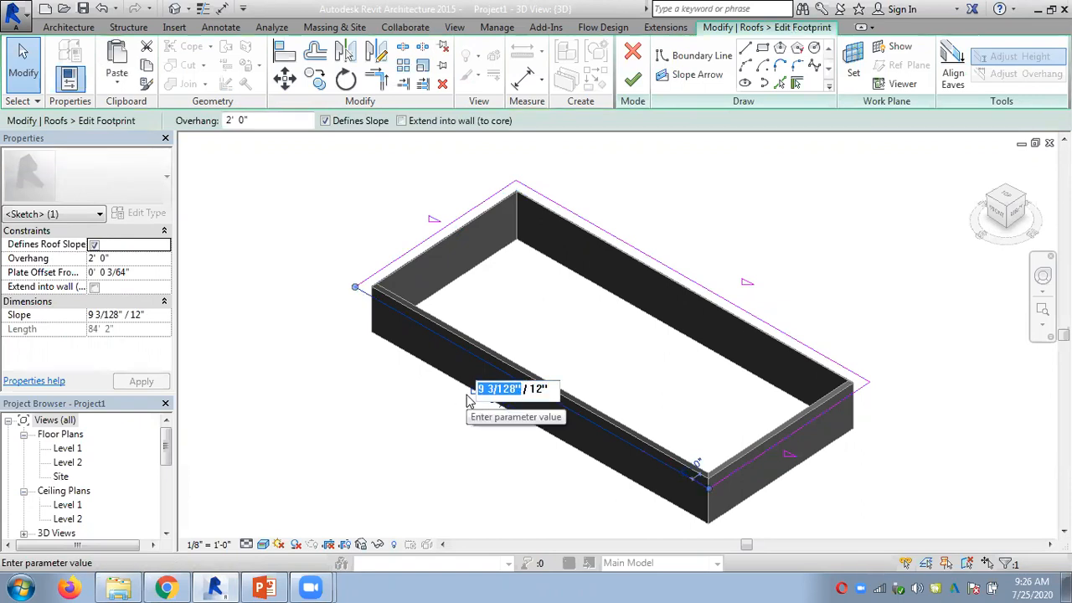
pyautogui.write('3')
pyautogui.press('Return')
pyautogui.click(632, 79)
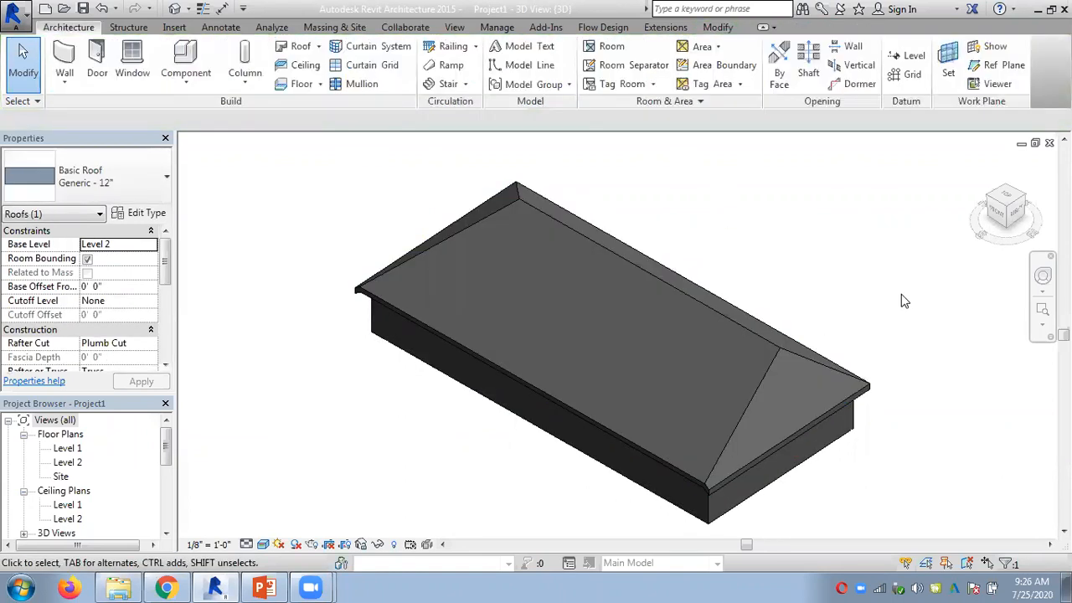
# Delete the roof from the model
pyautogui.click(786, 352)
pyautogui.press('Delete')
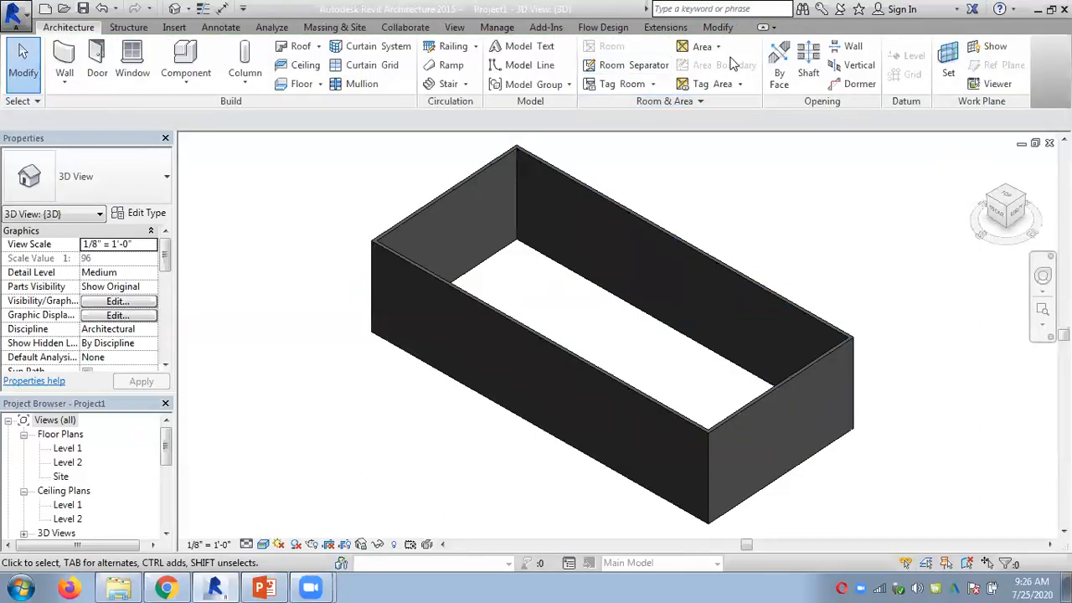
# Tile the Level 1 floor plan and the 3D view side by side with the whole building visible in each
pyautogui.click(460, 28)
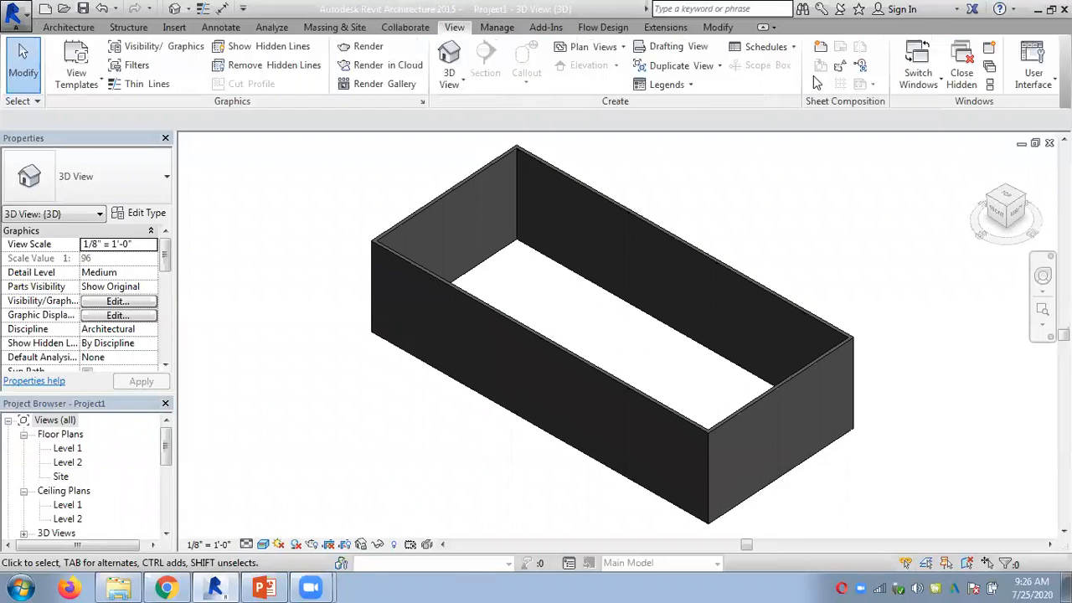
pyautogui.click(993, 87)
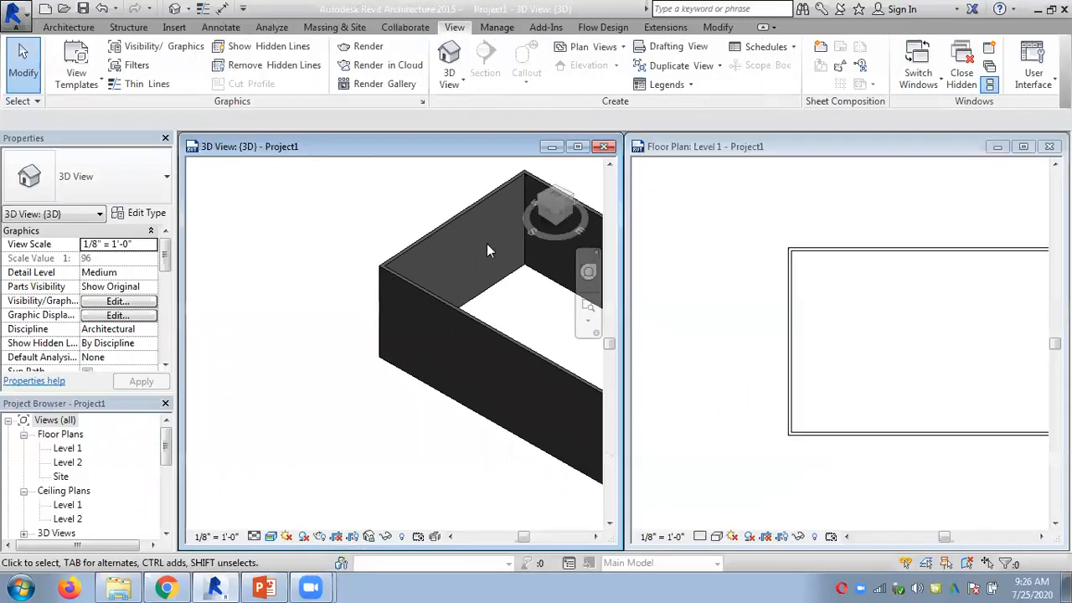
pyautogui.scroll(-3, 335, 209)
pyautogui.click(741, 150)
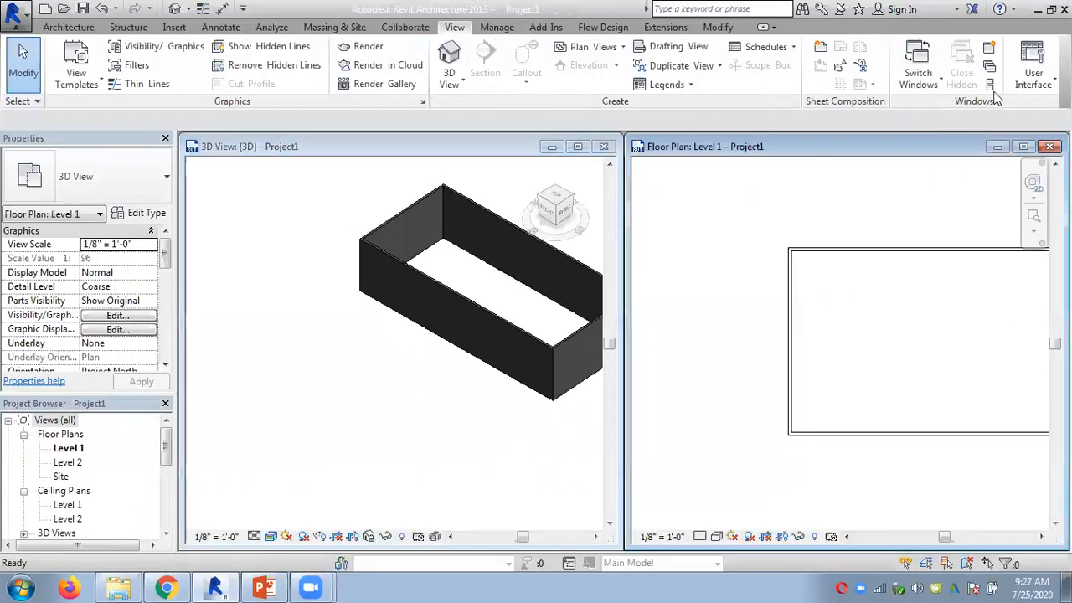
pyautogui.click(993, 90)
pyautogui.scroll(-3, 409, 201)
pyautogui.moveTo(434, 217); pyautogui.dragTo(319, 283, button='middle')
pyautogui.click(721, 314)
pyautogui.scroll(-2, 727, 312)
pyautogui.scroll(3, 776, 352)
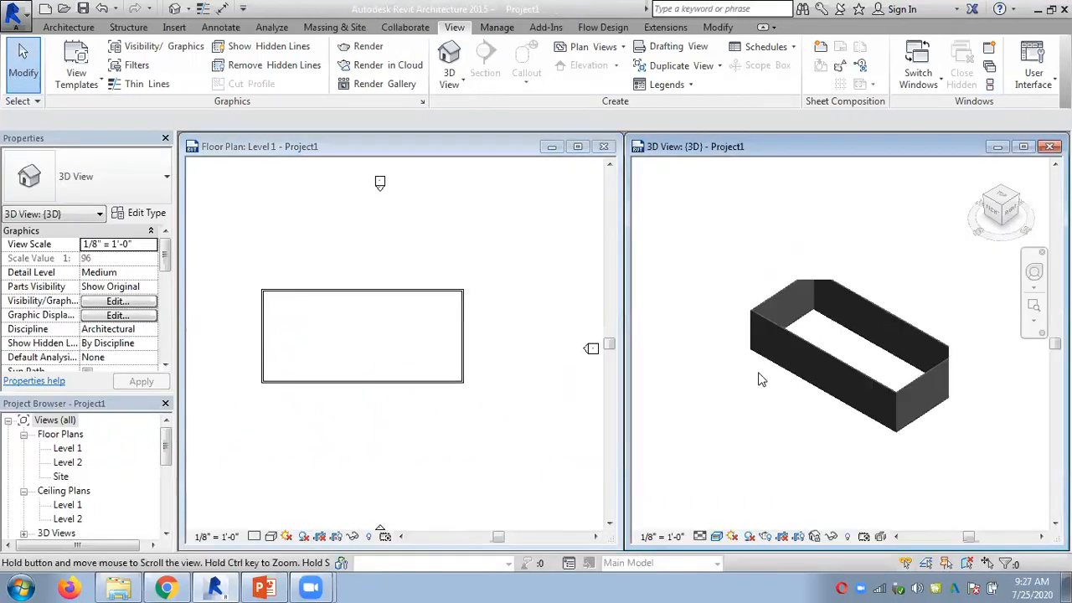
# Start a roof by footprint from the Level 1 floor plan with Level 2 as its base level
pyautogui.click(314, 254)
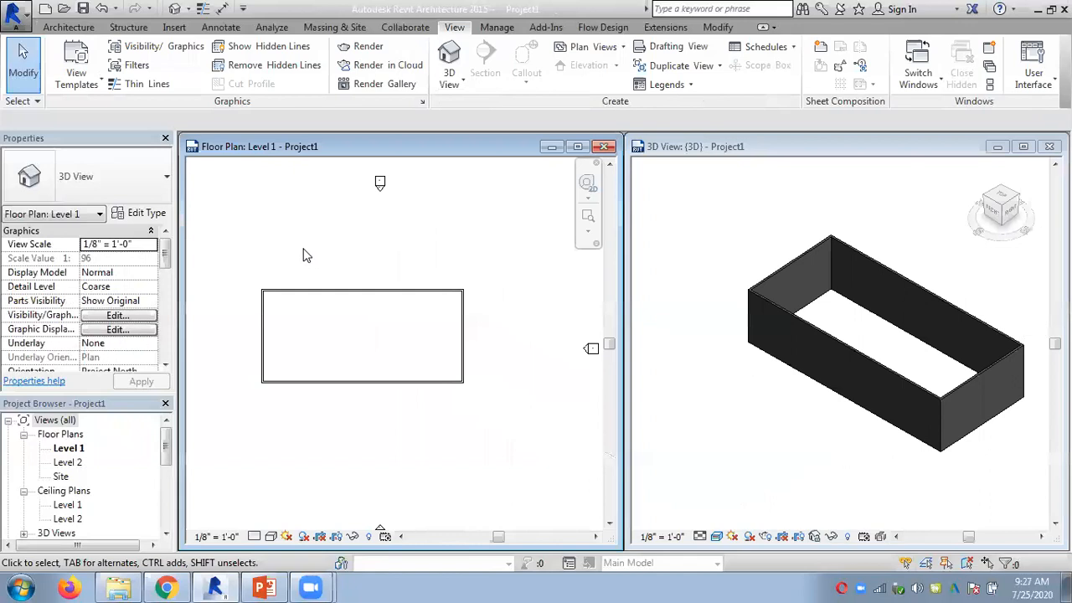
pyautogui.scroll(2, 314, 243)
pyautogui.click(68, 27)
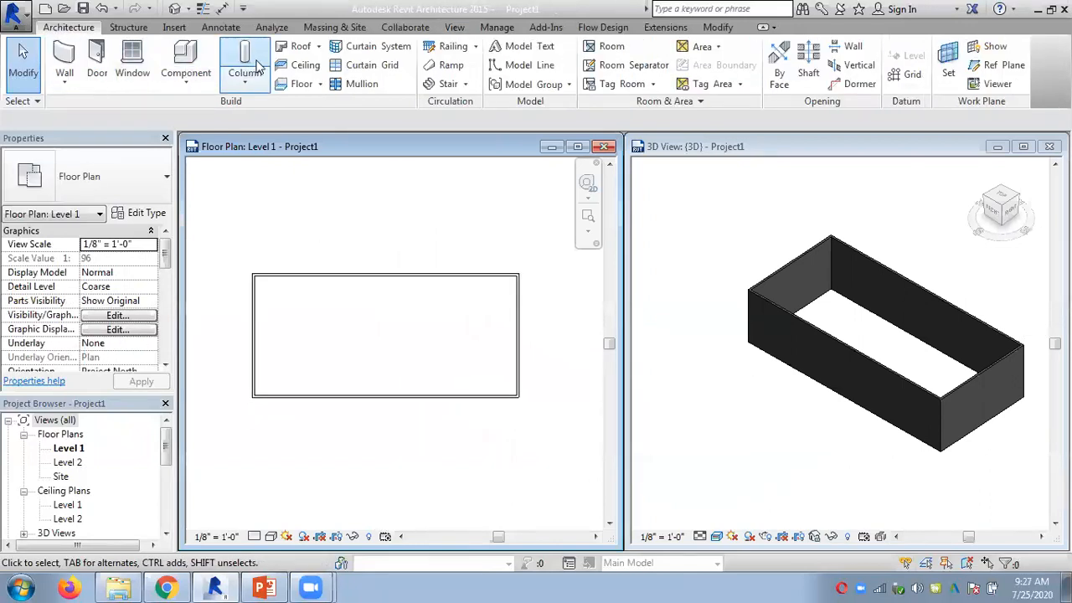
pyautogui.click(319, 47)
pyautogui.click(328, 74)
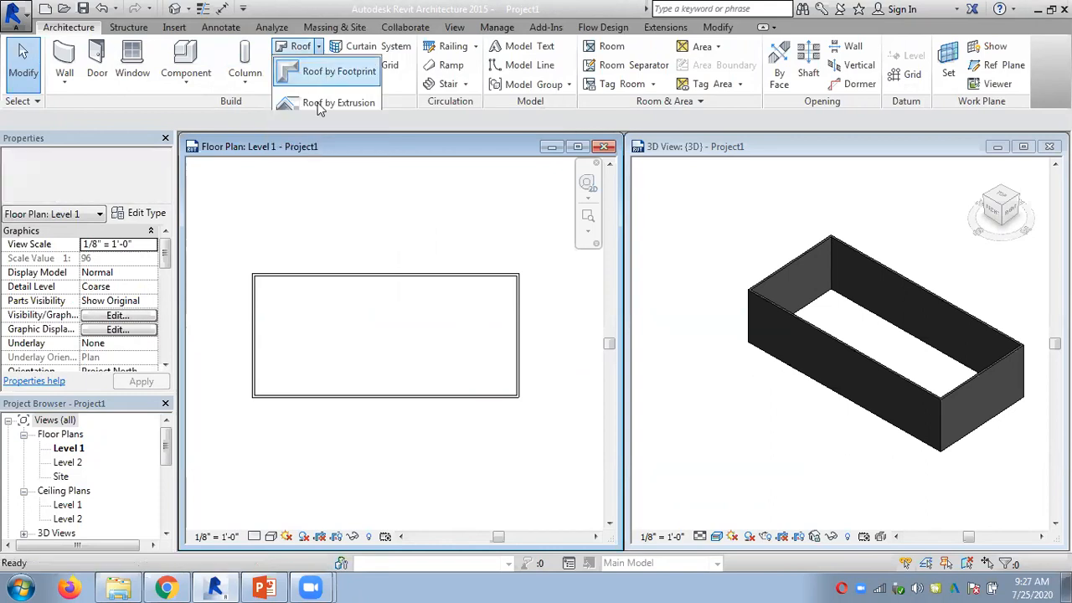
pyautogui.click(419, 214)
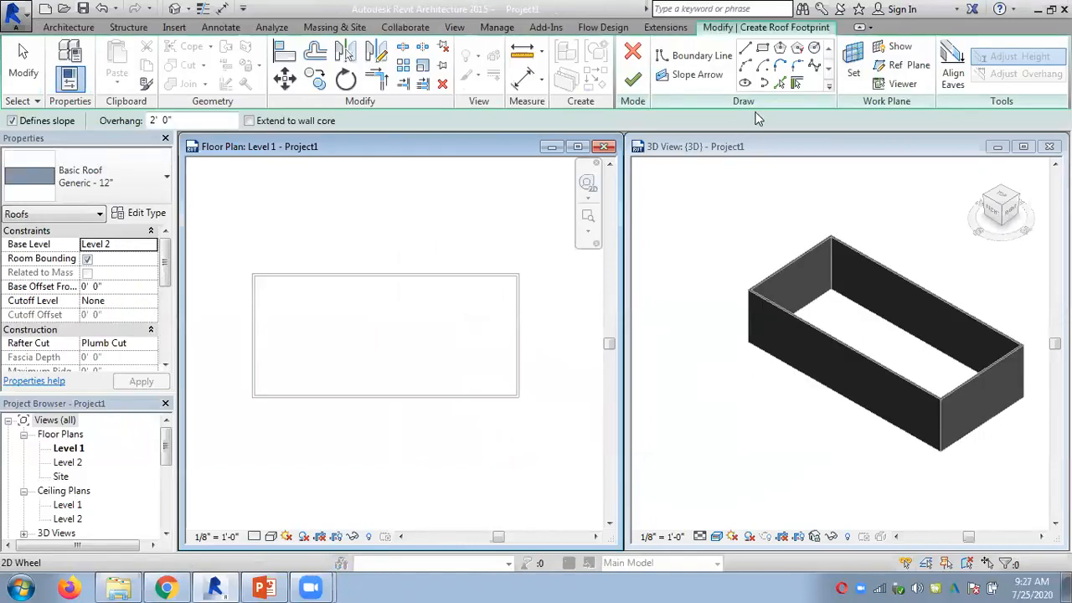
# Create slope-defining roof boundary lines from all four walls with a 2' 0" overhang
pyautogui.click(795, 86)
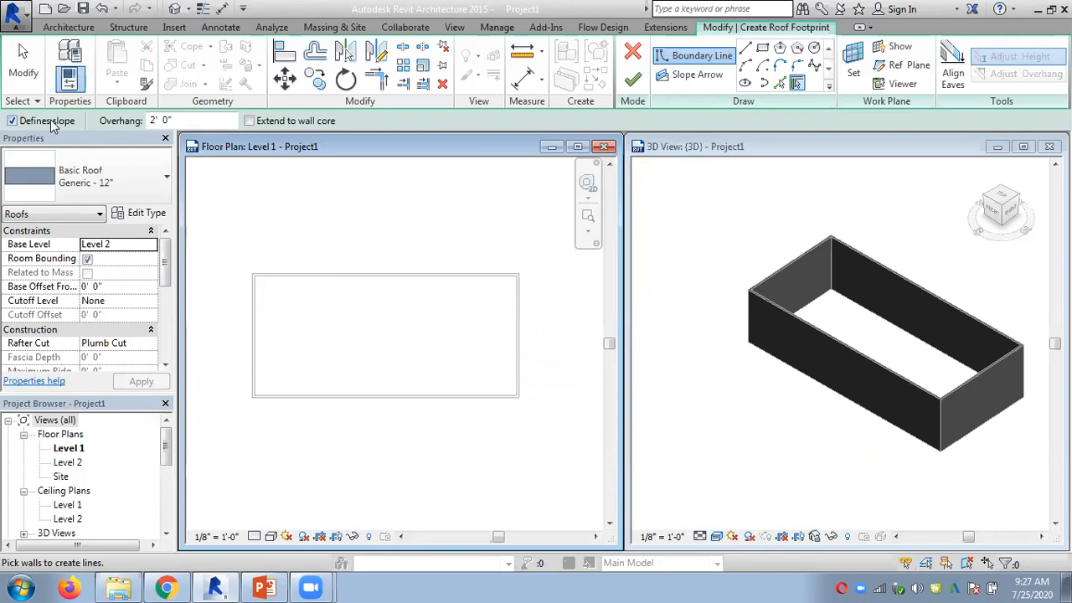
pyautogui.click(329, 275)
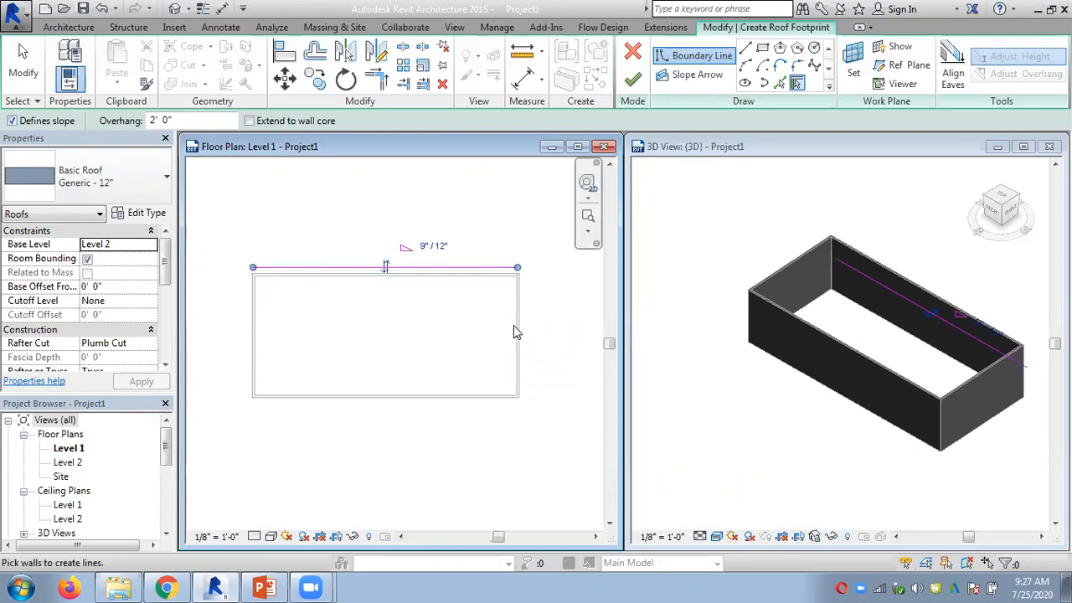
pyautogui.click(516, 329)
pyautogui.click(427, 400)
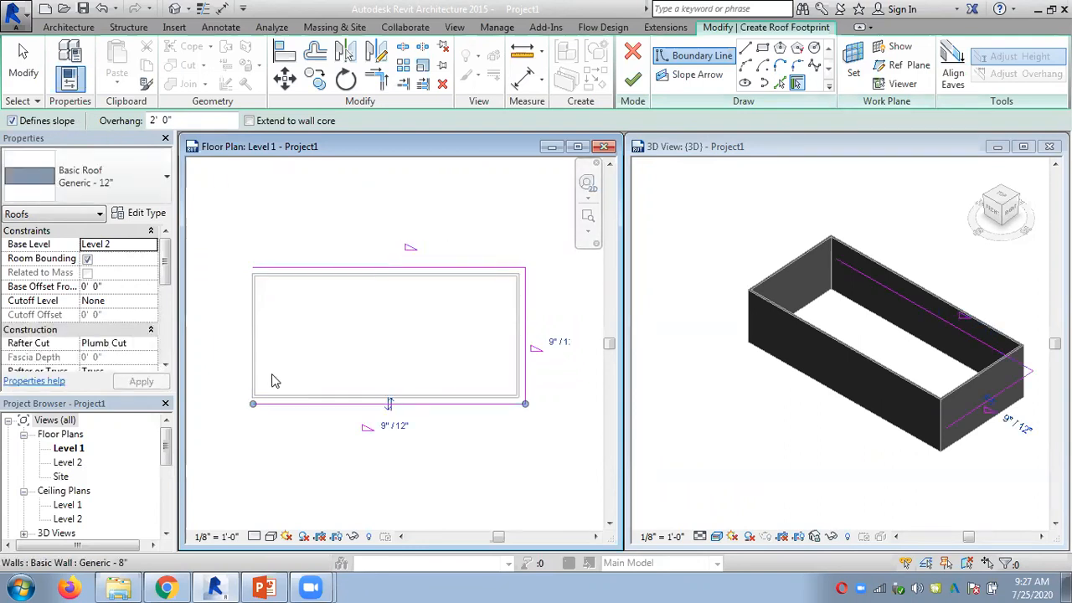
pyautogui.click(257, 366)
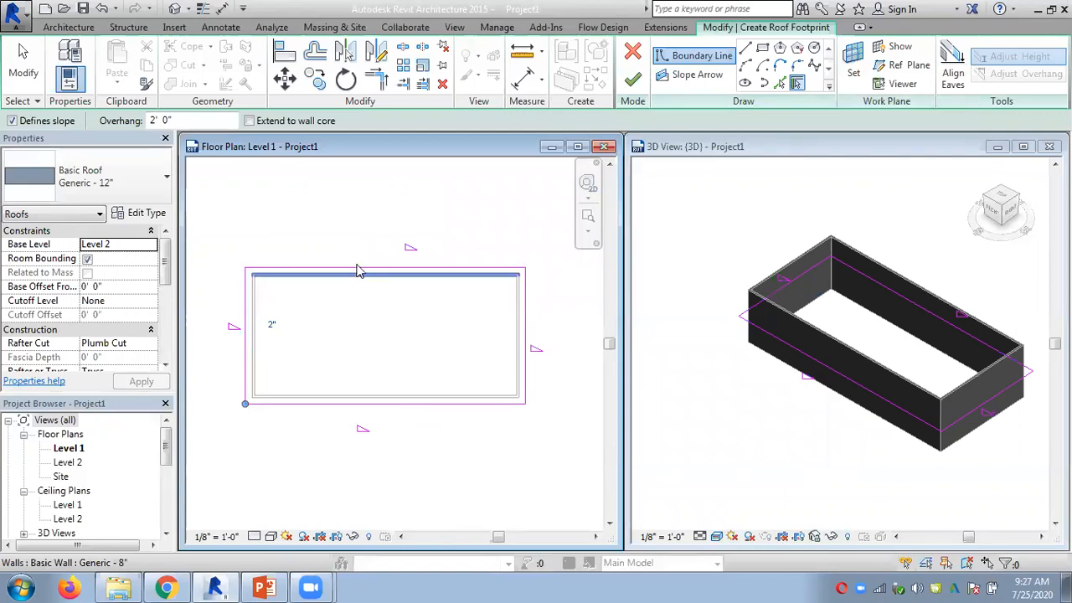
pyautogui.click(362, 432)
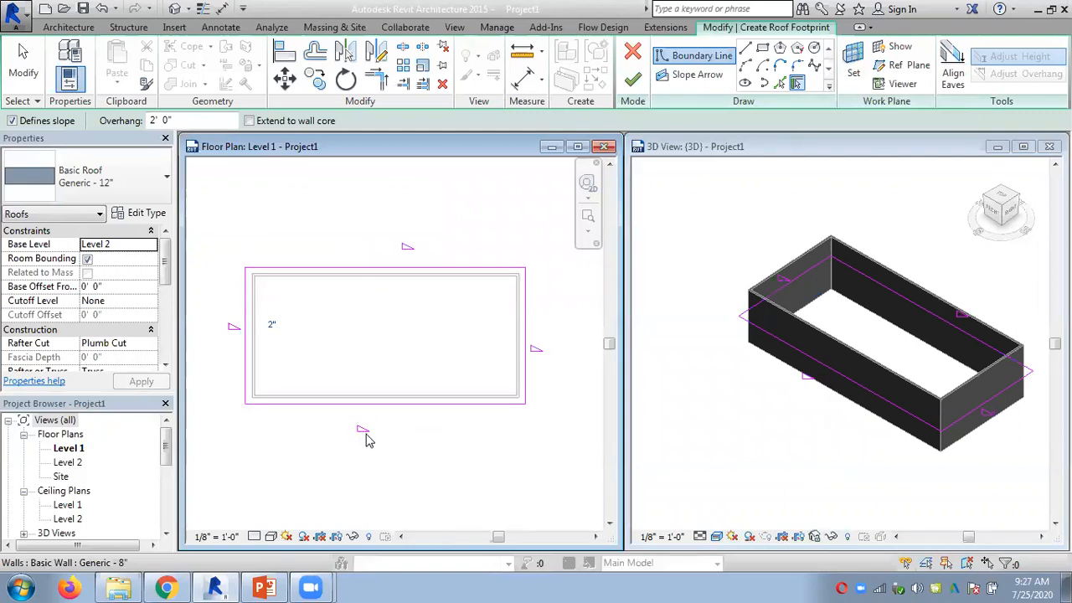
# Finish the roof footprint sketch and attach the four walls to the roof
pyautogui.press('Escape')
pyautogui.click(393, 406)
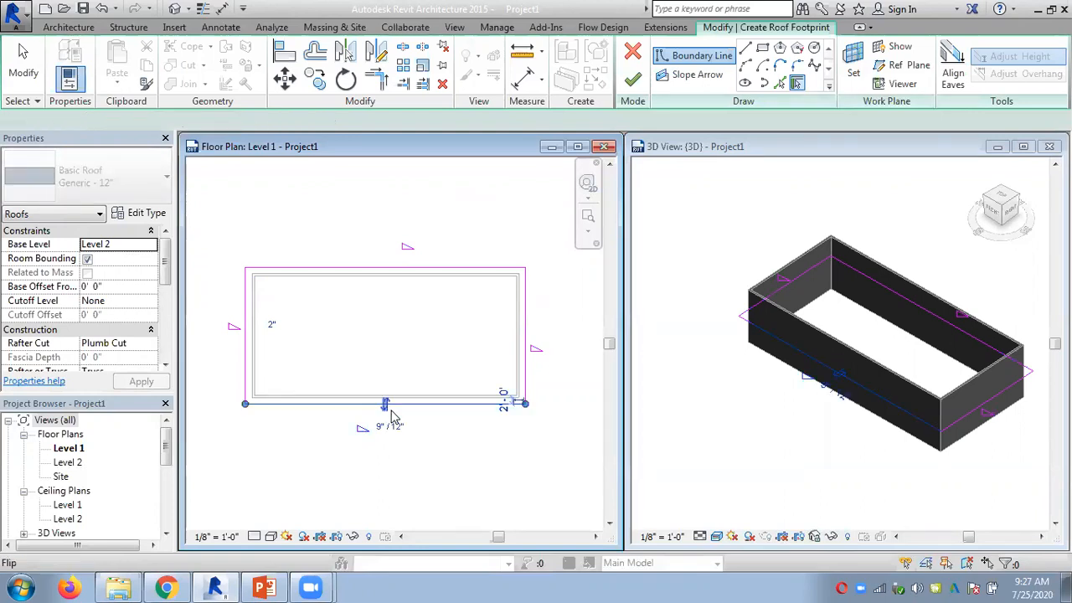
pyautogui.click(451, 448)
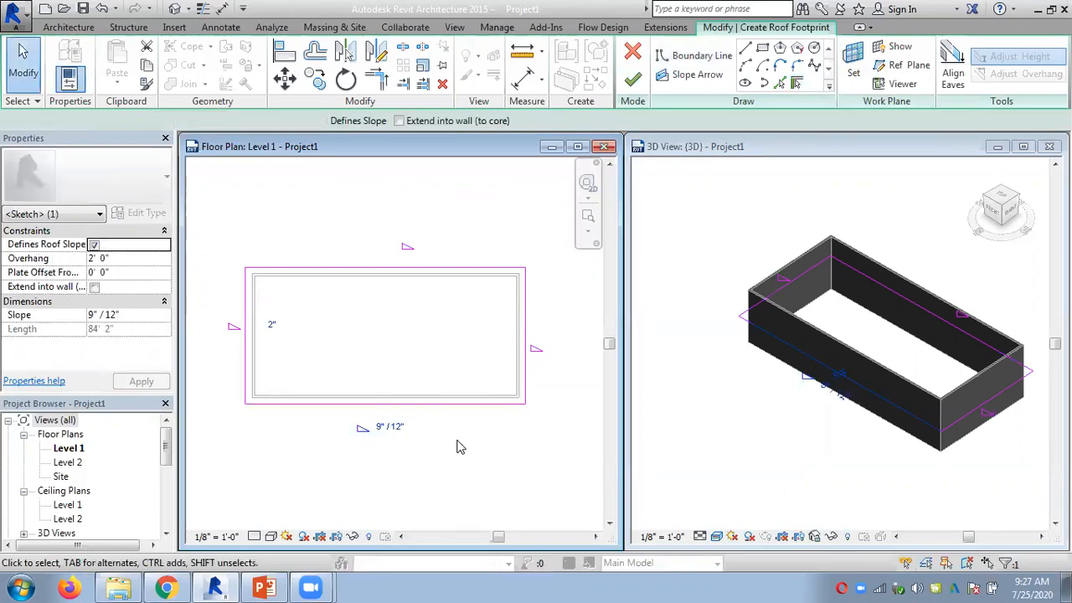
pyautogui.click(633, 80)
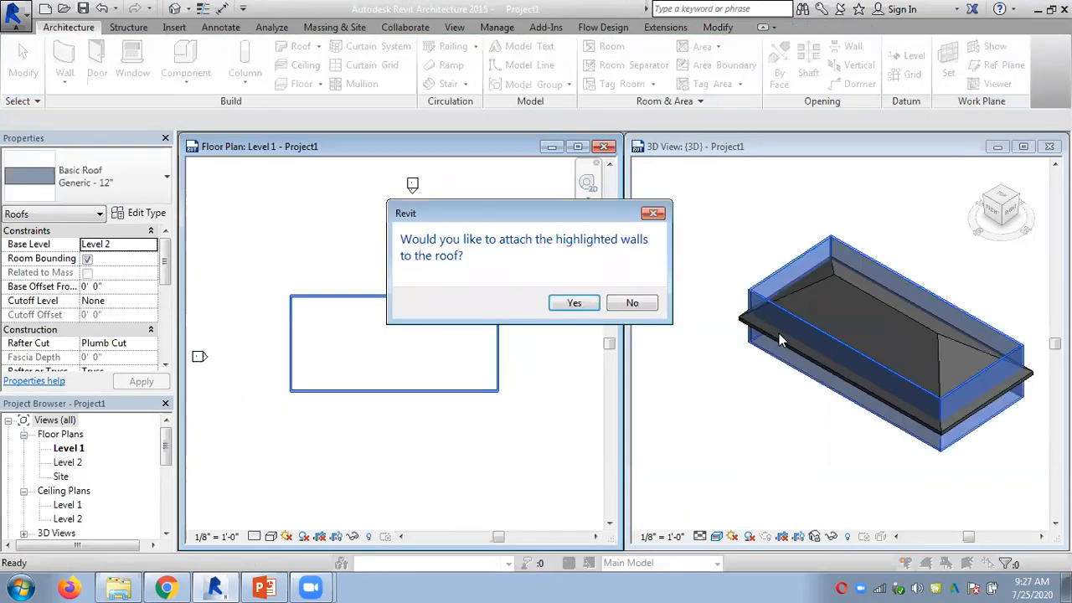
pyautogui.click(575, 302)
pyautogui.click(816, 421)
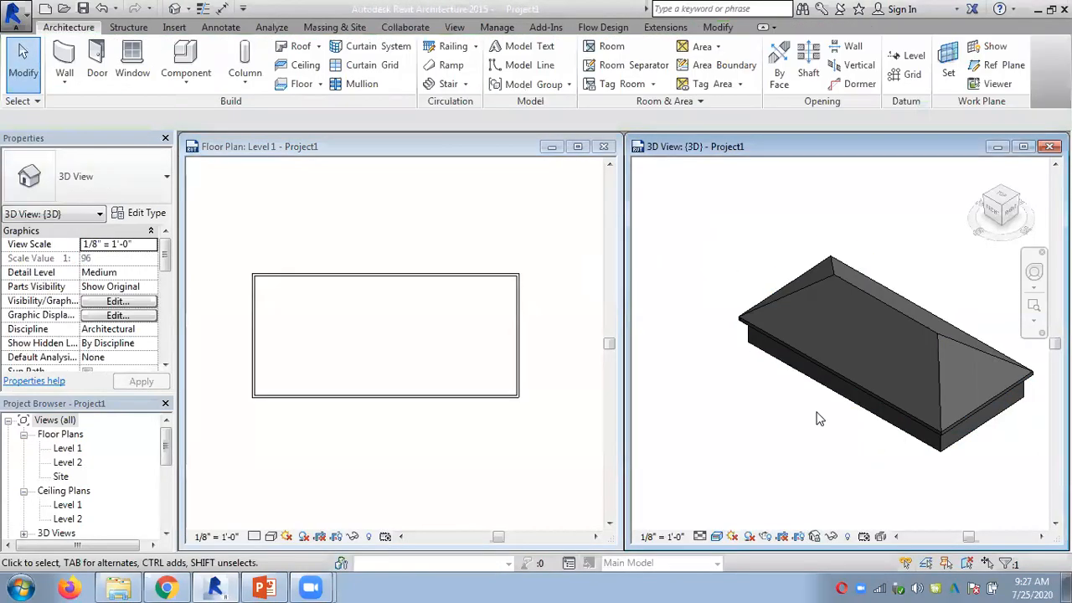
pyautogui.scroll(4, 849, 410)
pyautogui.scroll(-4, 783, 396)
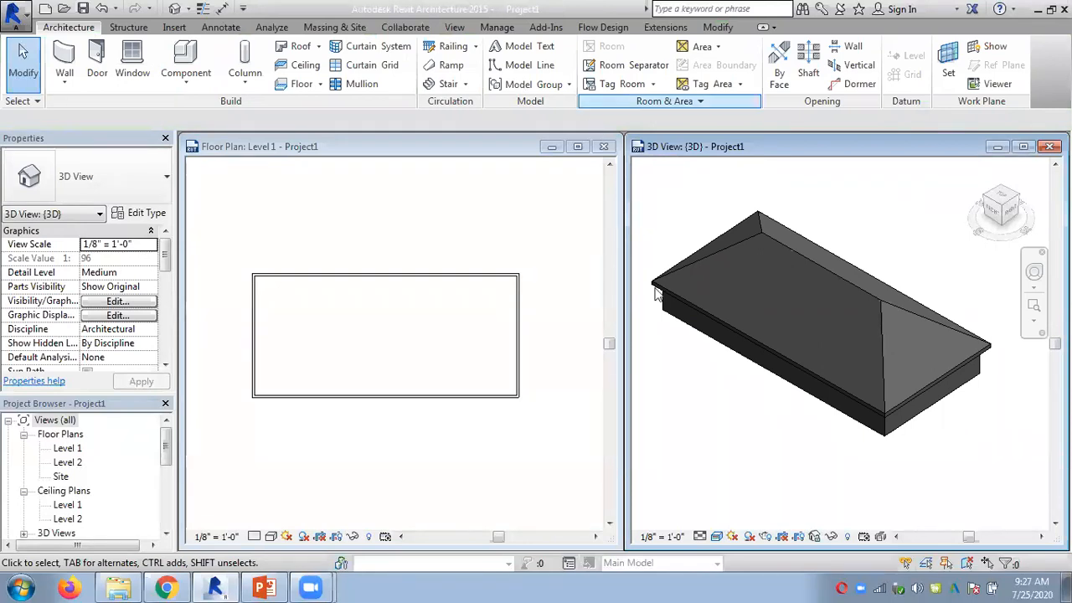
pyautogui.click(921, 588)
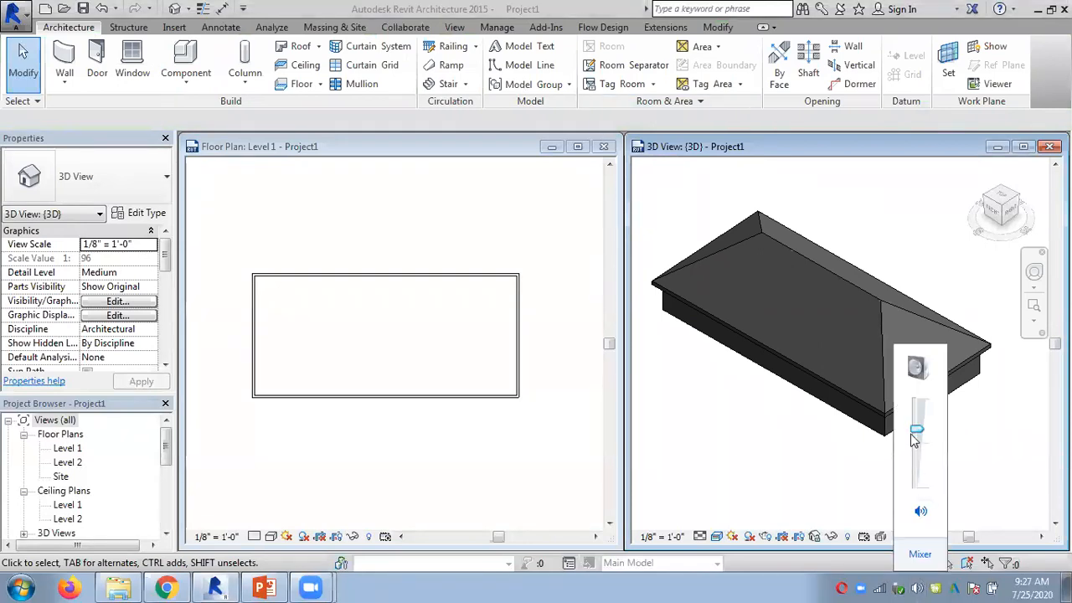
pyautogui.click(740, 448)
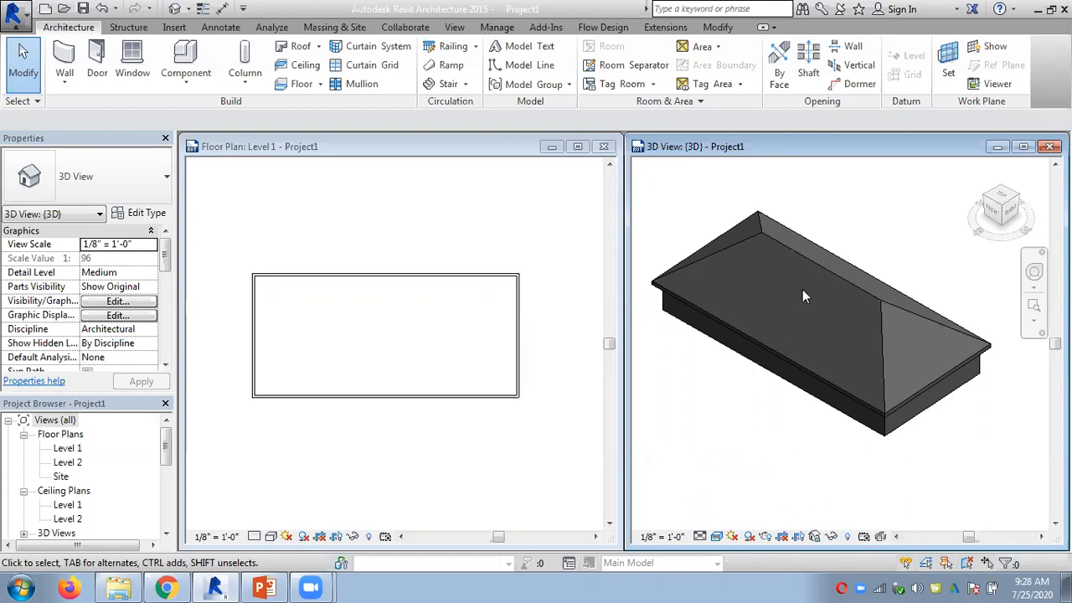
# Delete the hip roof from the model, keeping the four walls
pyautogui.click(820, 266)
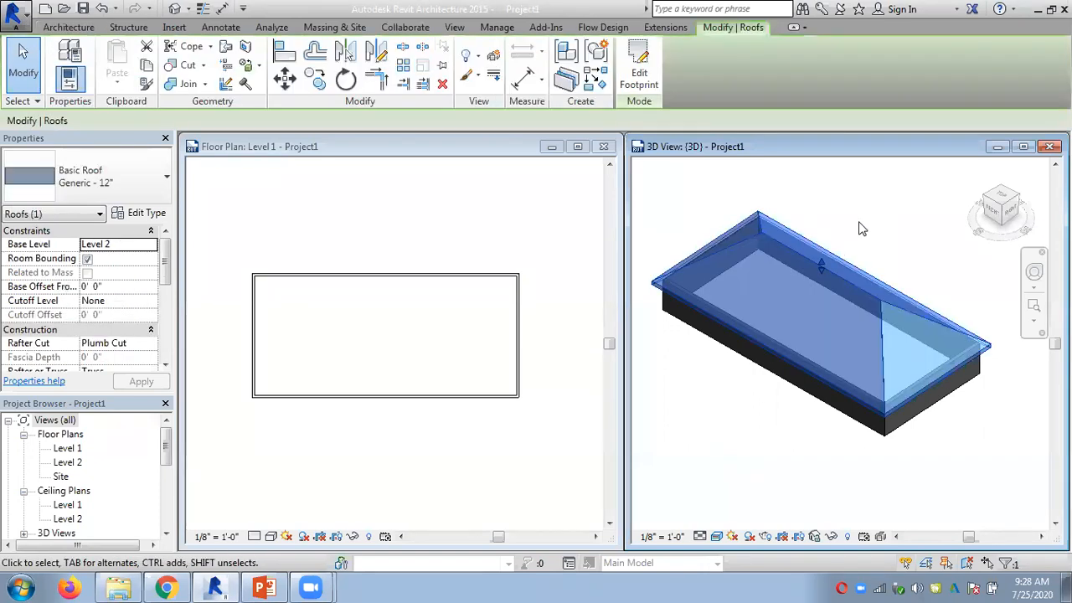
pyautogui.press('Delete')
# Start a new roof by footprint from the Level 1 floor plan, moving it to Level 2
pyautogui.click(266, 230)
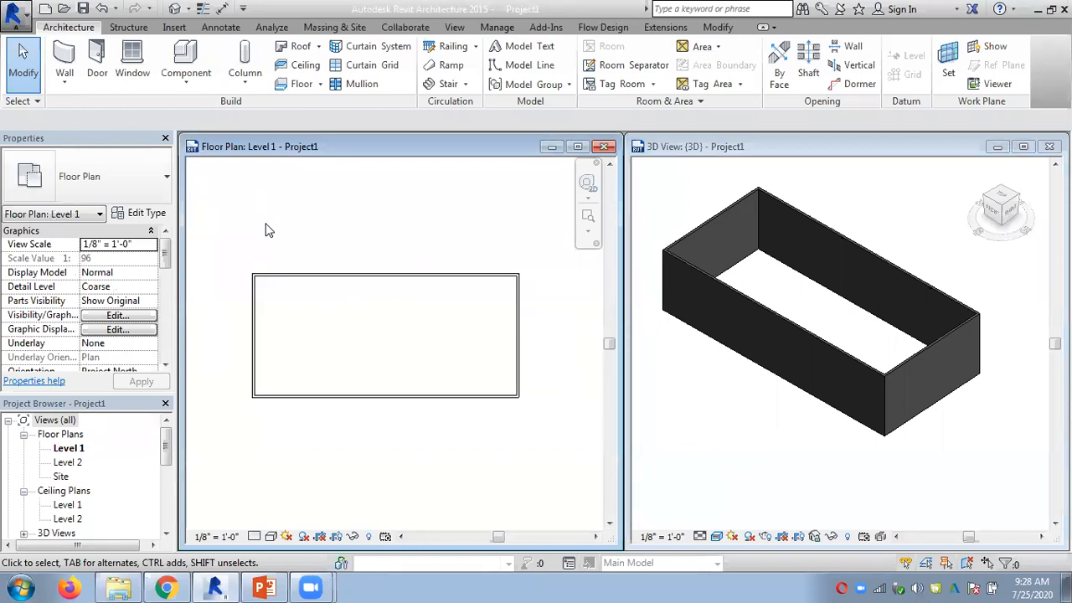
pyautogui.scroll(1, 282, 298)
pyautogui.scroll(1, 280, 295)
pyautogui.scroll(-1, 433, 370)
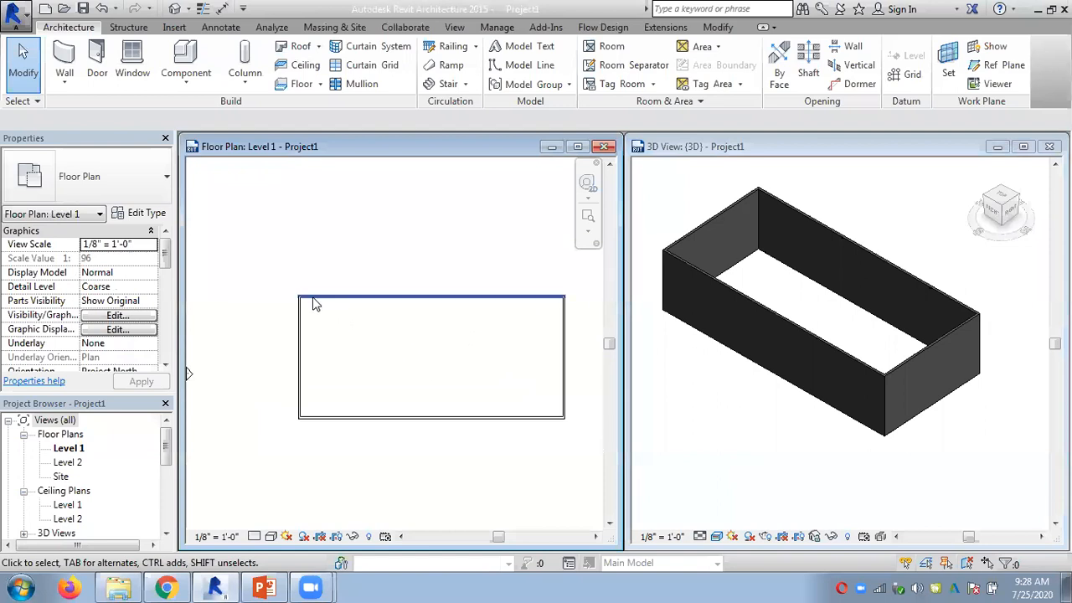
pyautogui.scroll(1, 505, 385)
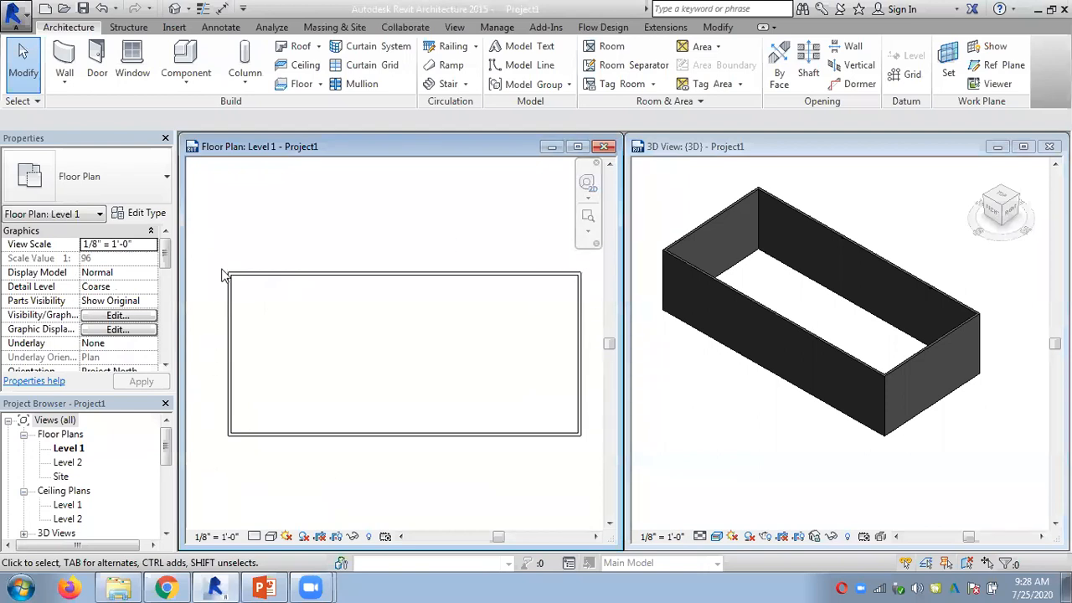
pyautogui.scroll(-1, 304, 217)
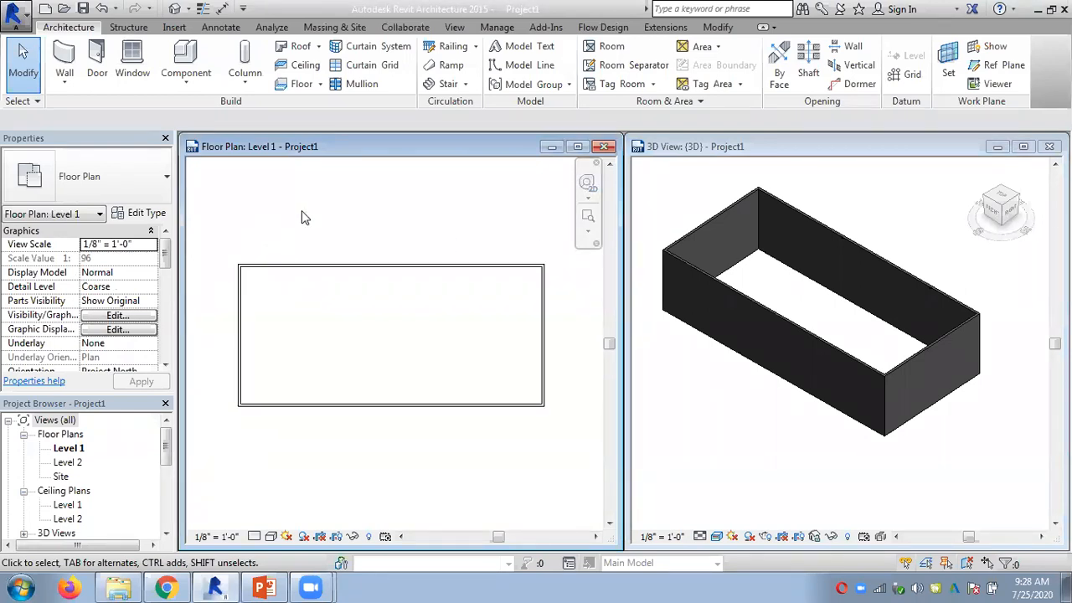
pyautogui.scroll(-1, 295, 271)
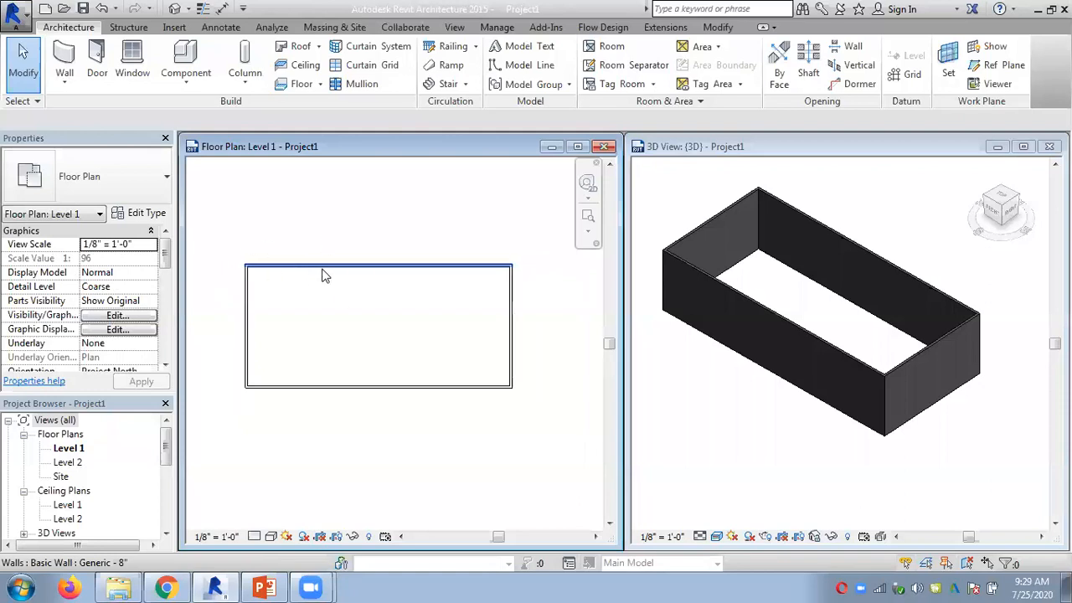
pyautogui.click(318, 46)
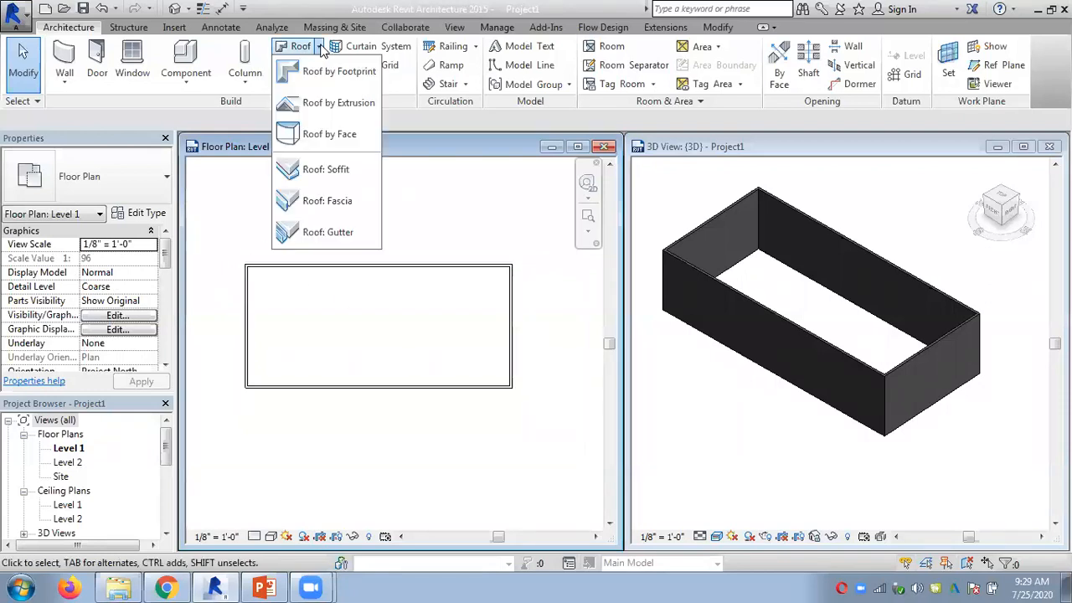
pyautogui.click(328, 73)
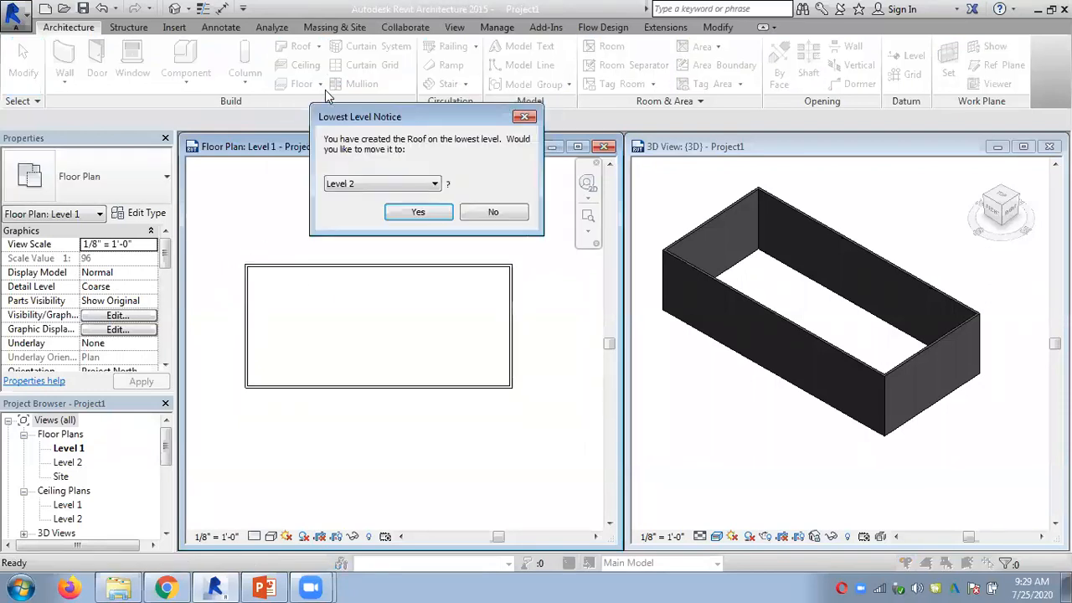
pyautogui.click(357, 186)
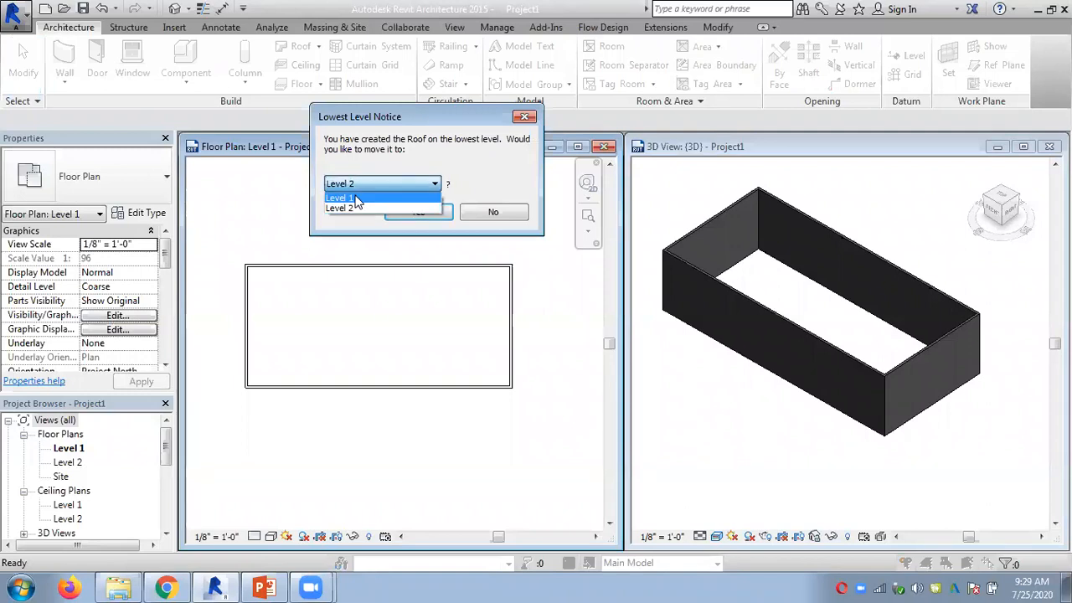
pyautogui.click(352, 206)
pyautogui.click(404, 212)
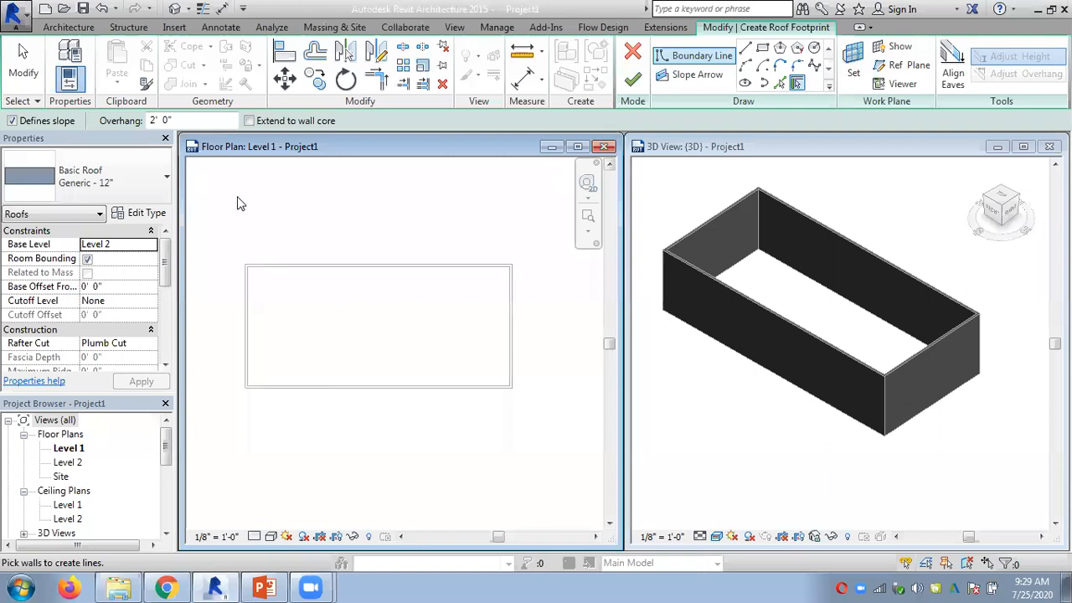
# Create slope-defining roof boundary lines from all four walls with a 2' 0" overhang, leaving their slopes at 9" / 12"
pyautogui.click(179, 119)
pyautogui.moveTo(180, 118); pyautogui.dragTo(137, 120)
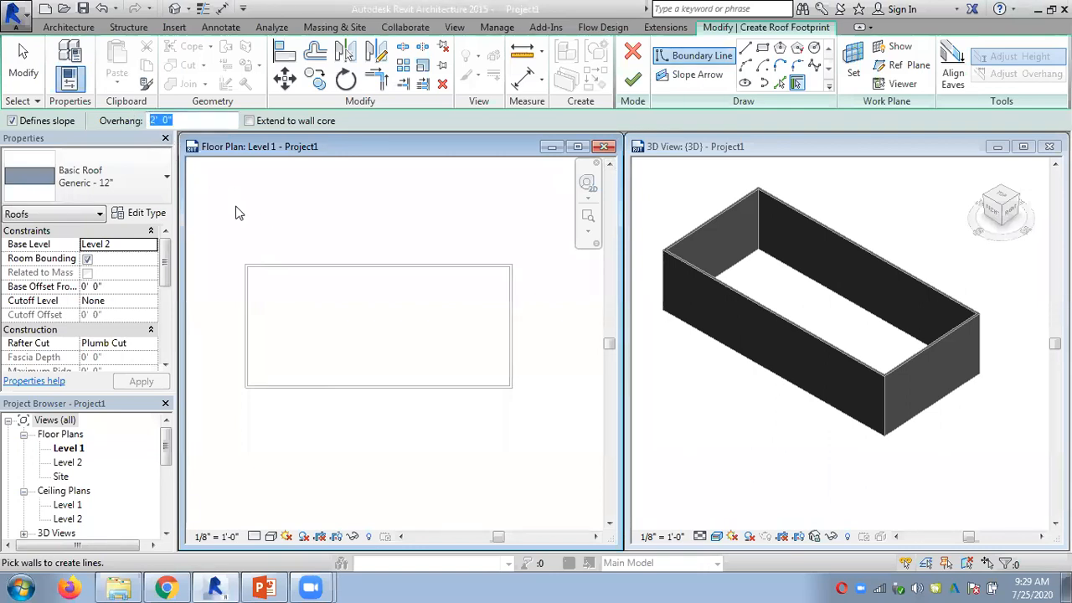
pyautogui.click(279, 266)
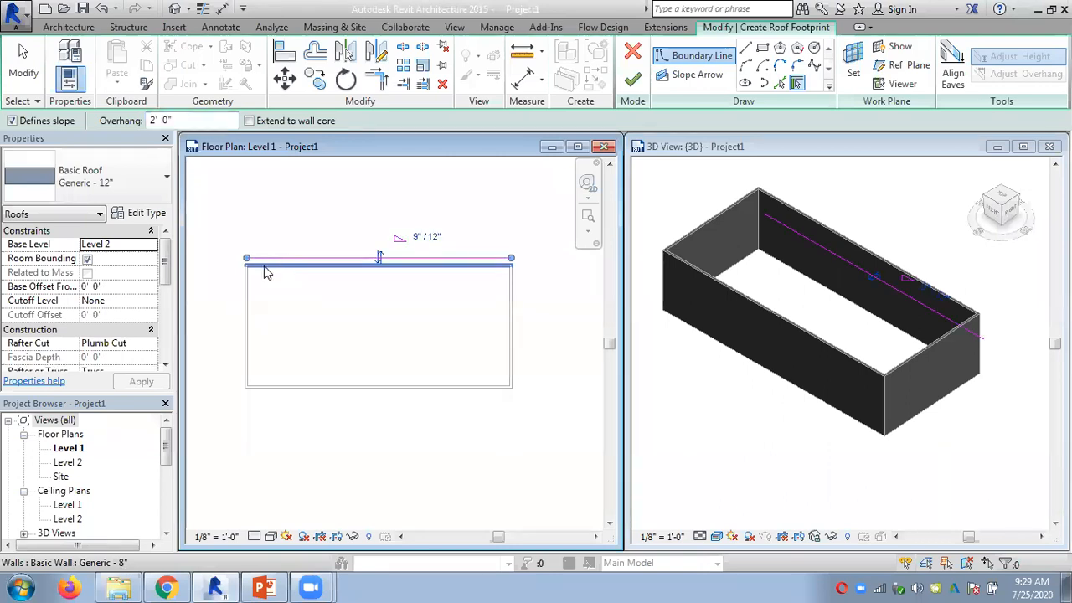
pyautogui.click(516, 313)
pyautogui.click(459, 395)
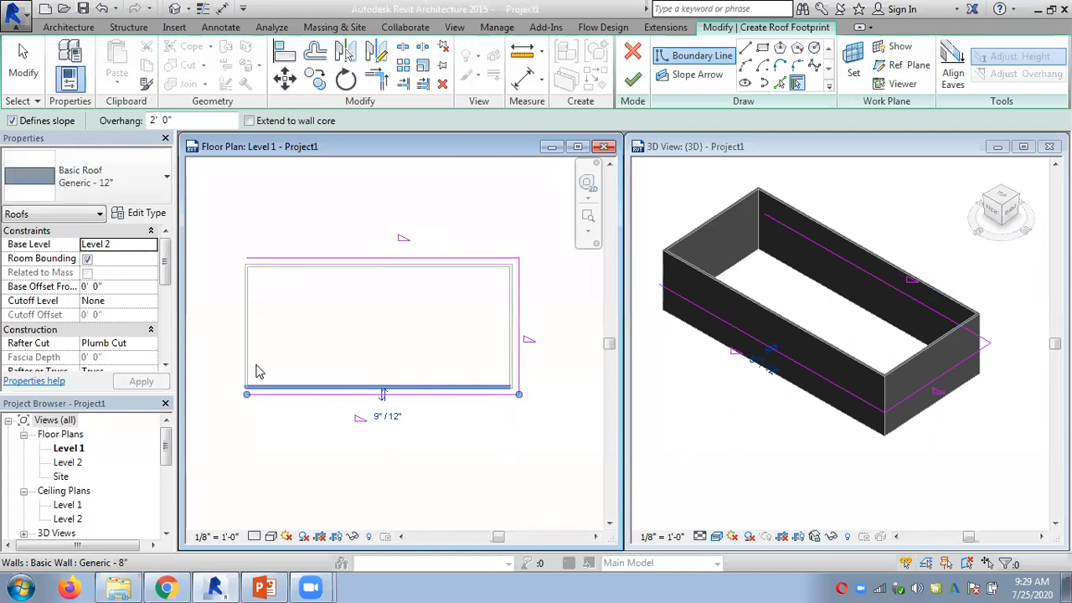
pyautogui.click(243, 361)
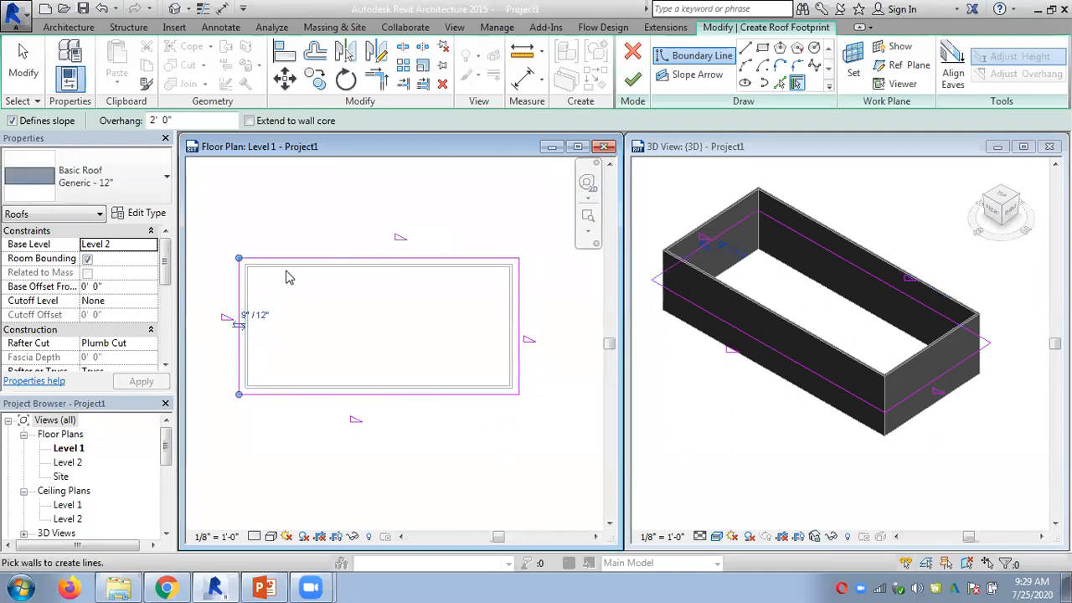
pyautogui.click(248, 316)
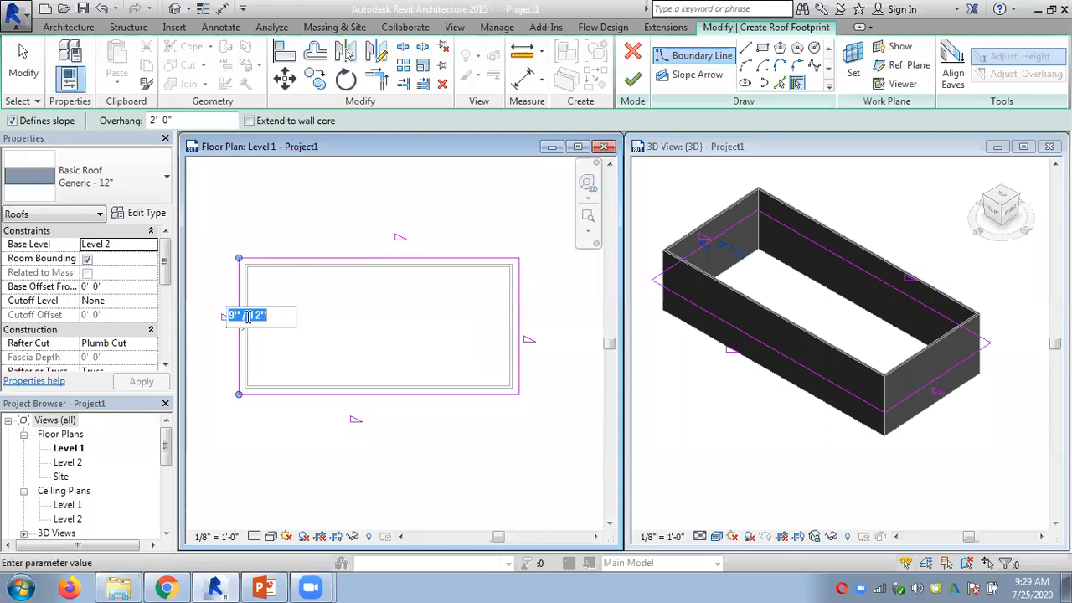
pyautogui.click(285, 218)
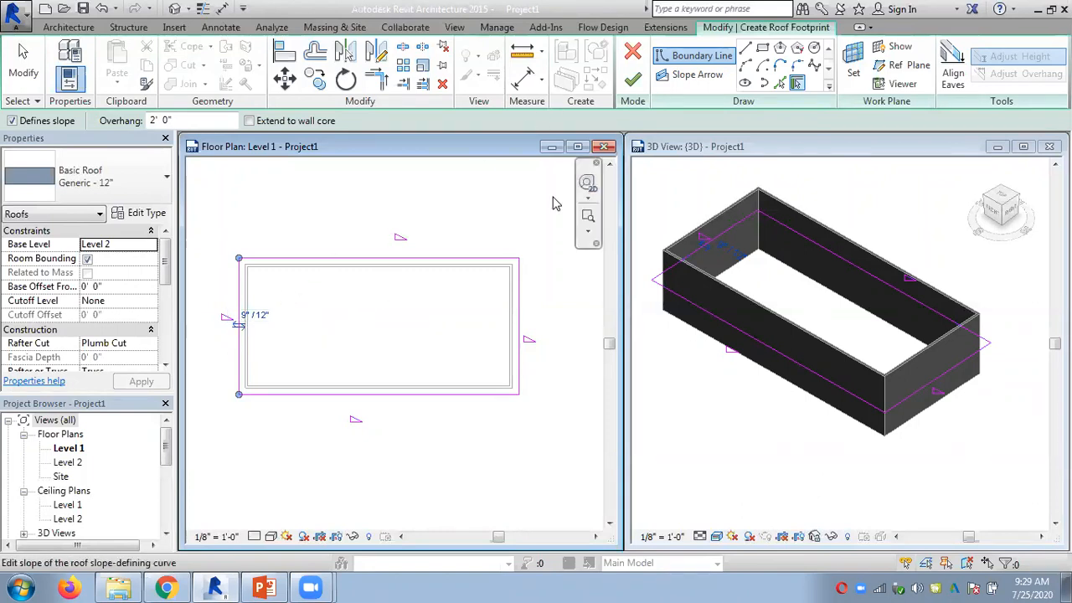
# Complete the hip roof from its footprint, attach the highlighted walls to it, and inspect the eaves in the 3D view
pyautogui.click(634, 81)
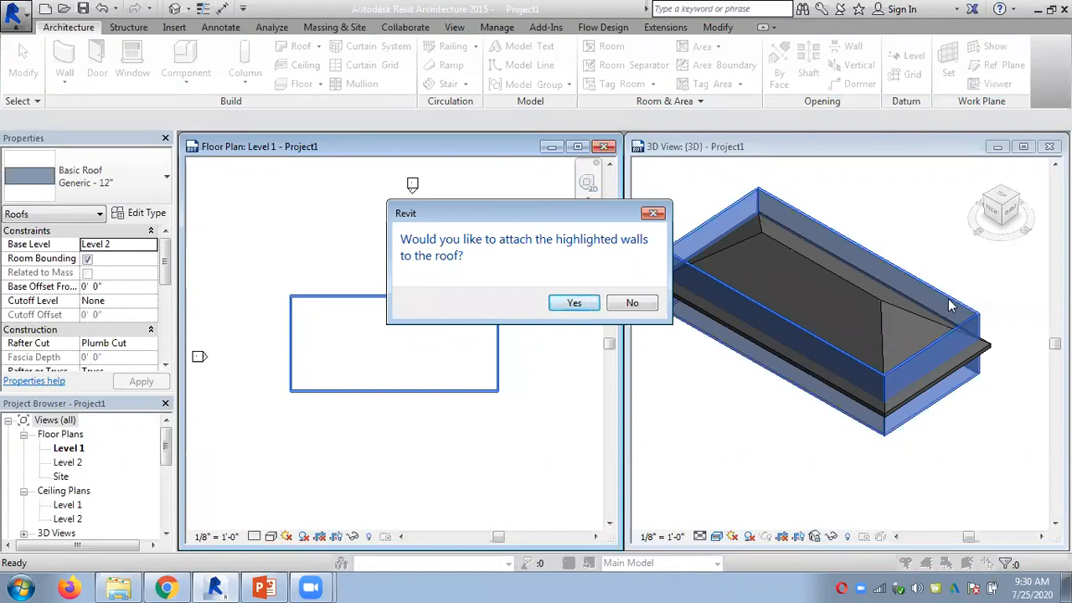
pyautogui.click(575, 304)
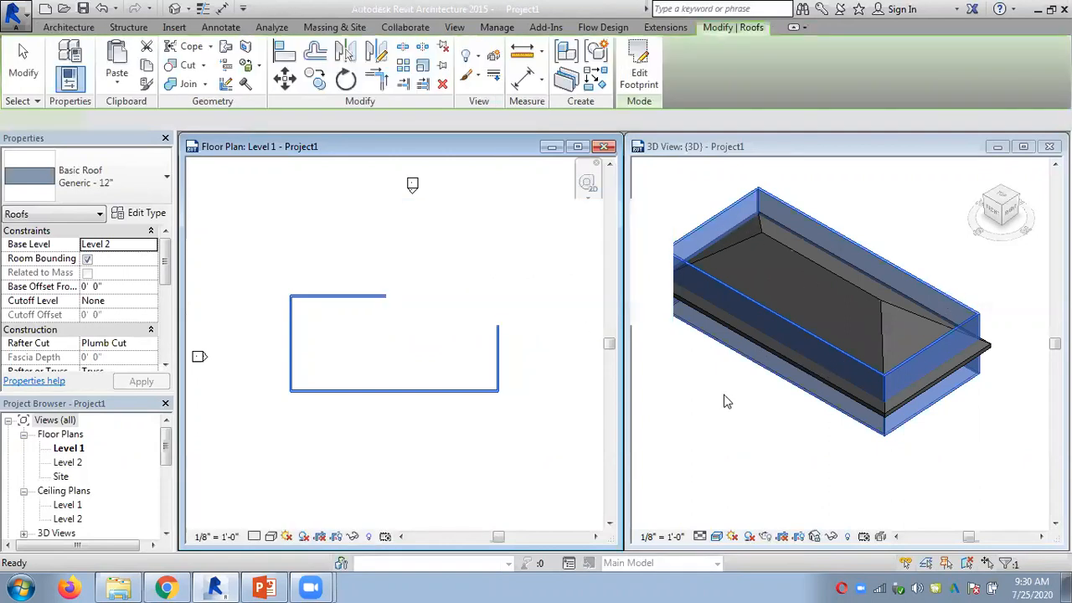
pyautogui.click(806, 443)
pyautogui.scroll(5, 879, 454)
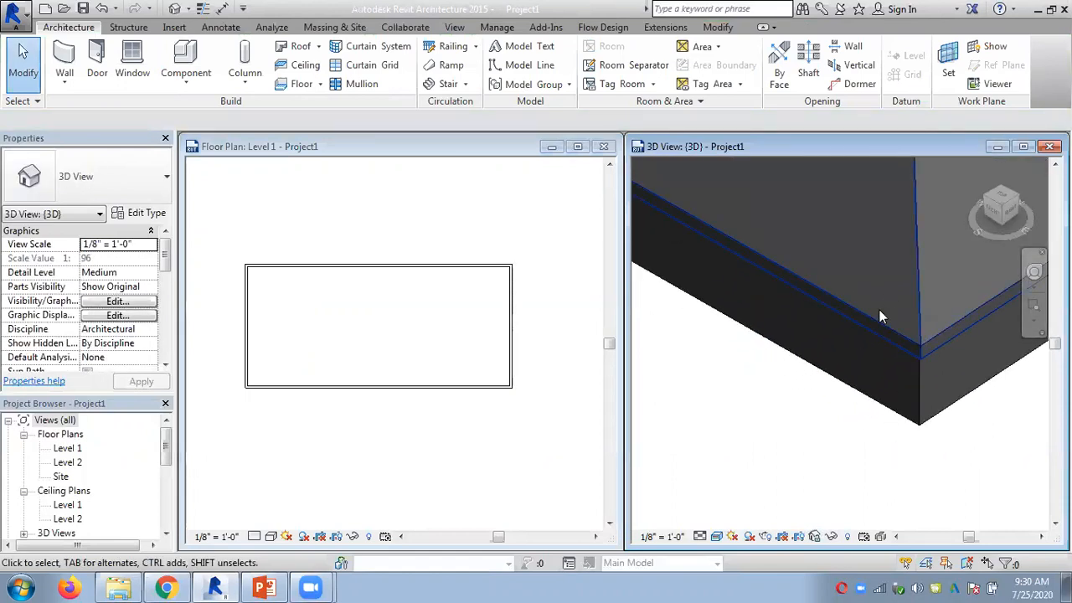
pyautogui.scroll(-5, 821, 397)
pyautogui.keyDown('shift'); pyautogui.moveTo(811, 397); pyautogui.dragTo(787, 411, button='middle'); pyautogui.keyUp('shift')
pyautogui.click(305, 322)
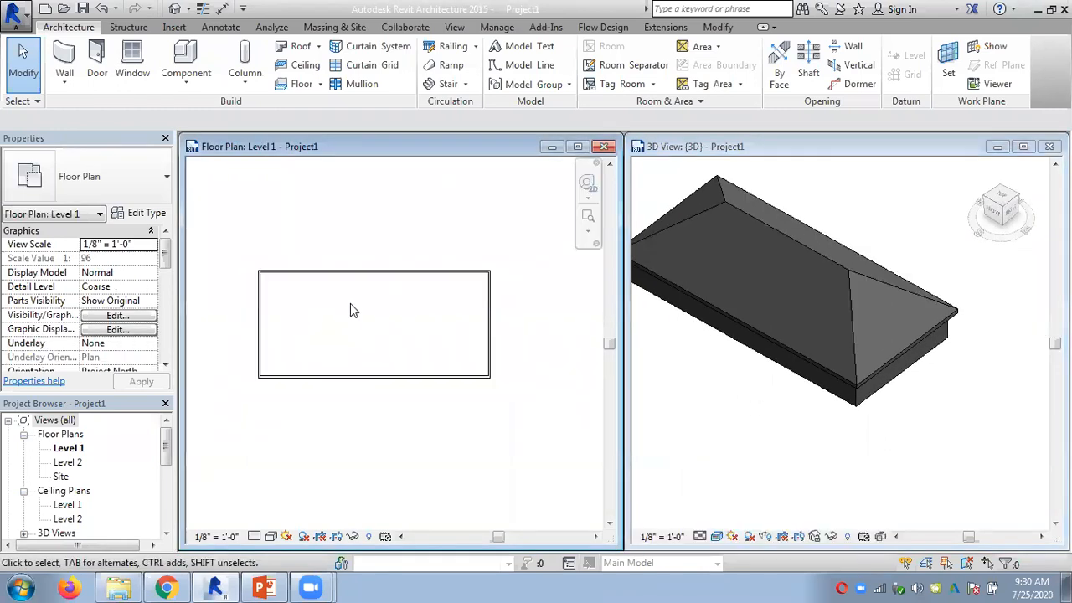
pyautogui.scroll(2, 389, 304)
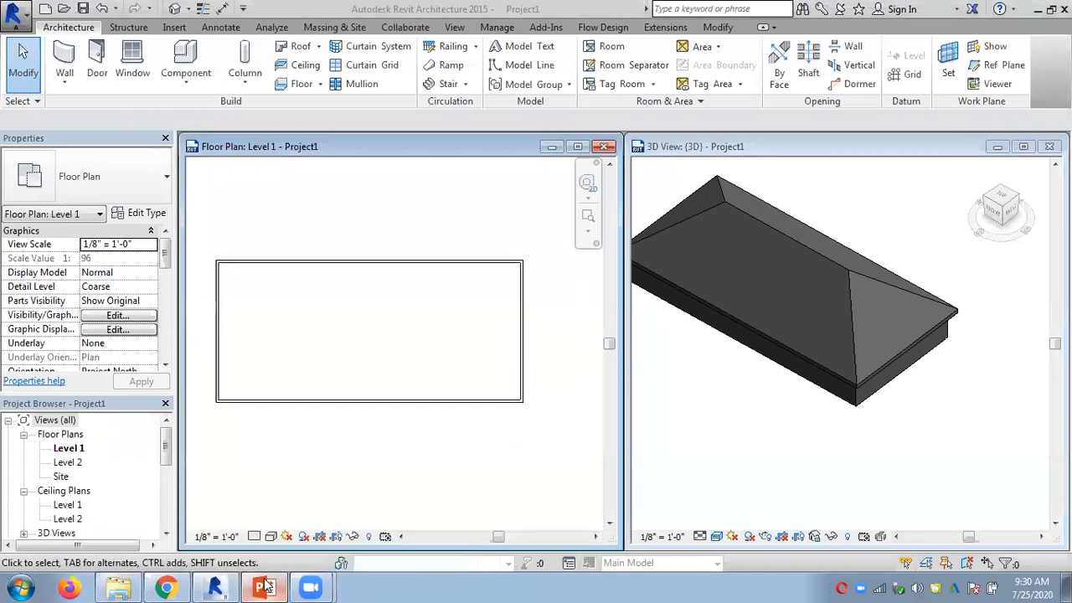
# Switch to the PowerPoint presentation and examine the hip, gable and shed roof figures on slides 9 to 11
pyautogui.click(264, 586)
pyautogui.scroll(-1, 262, 356)
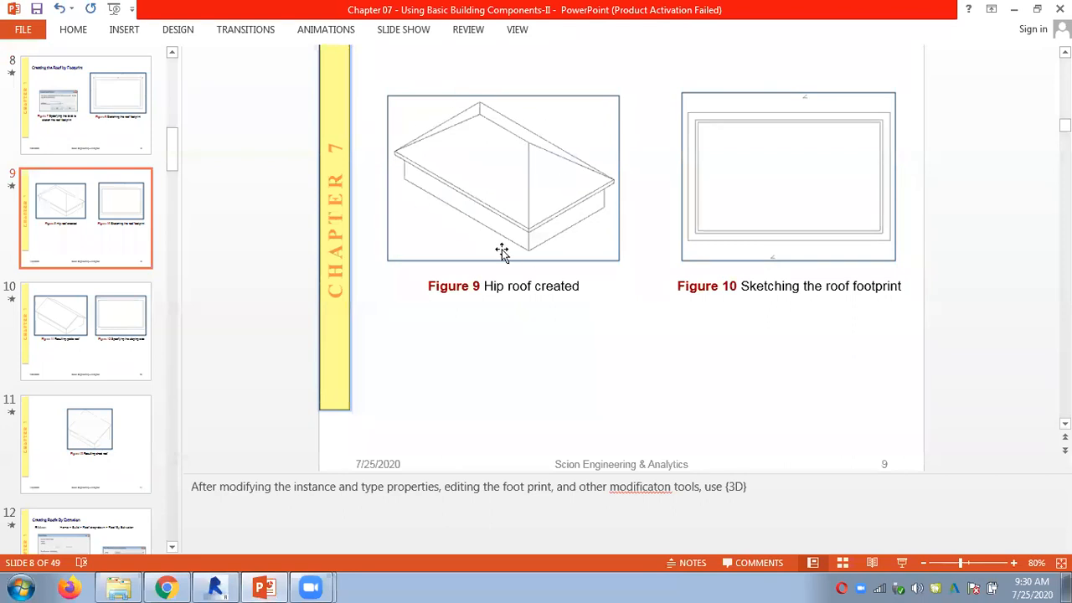
pyautogui.scroll(-1, 396, 215)
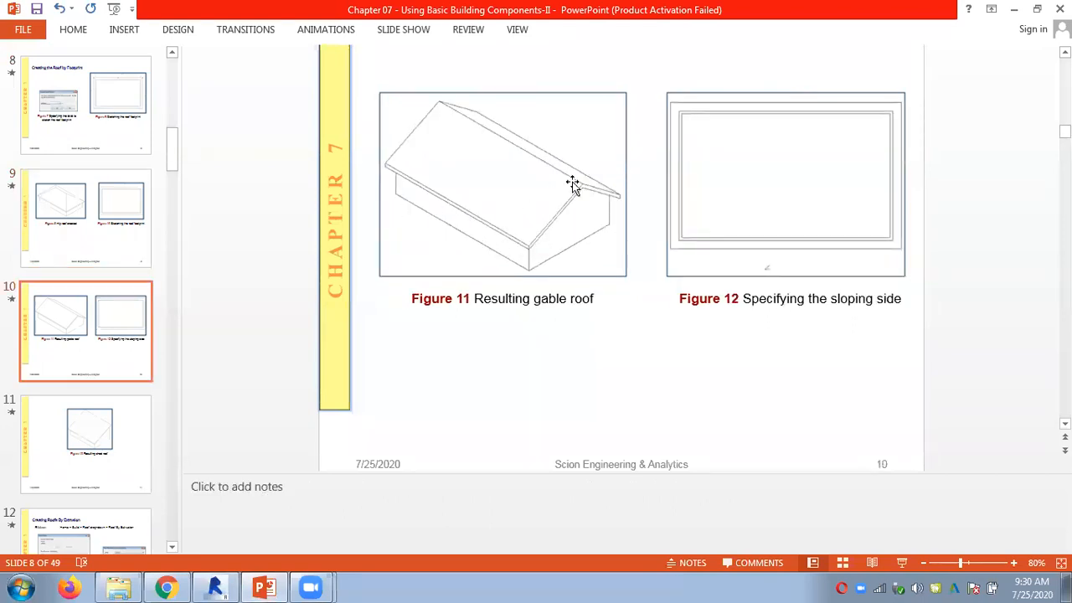
pyautogui.click(632, 456)
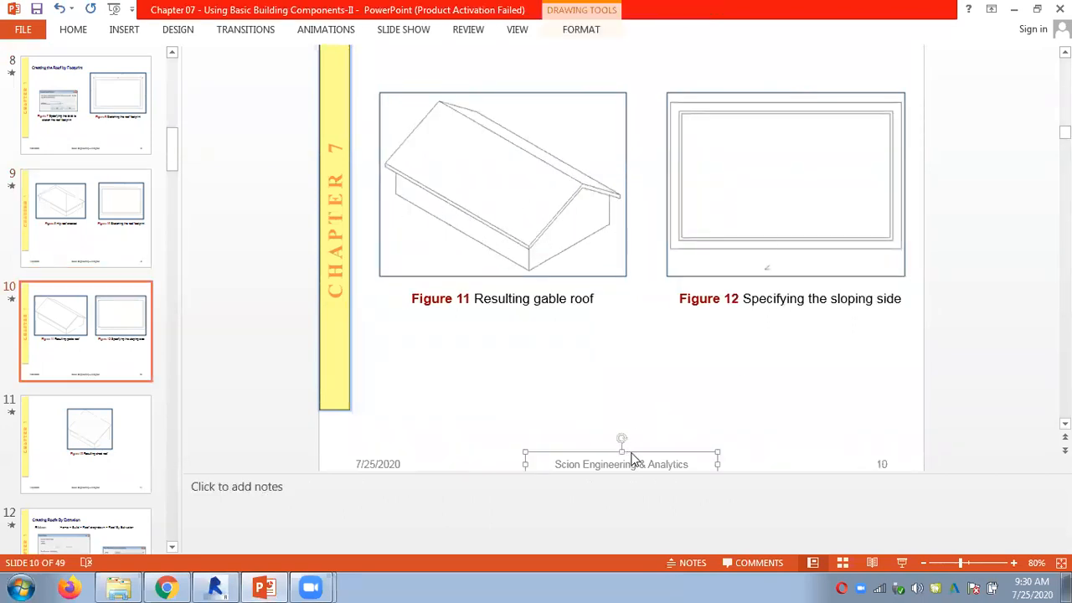
pyautogui.click(816, 239)
pyautogui.click(975, 330)
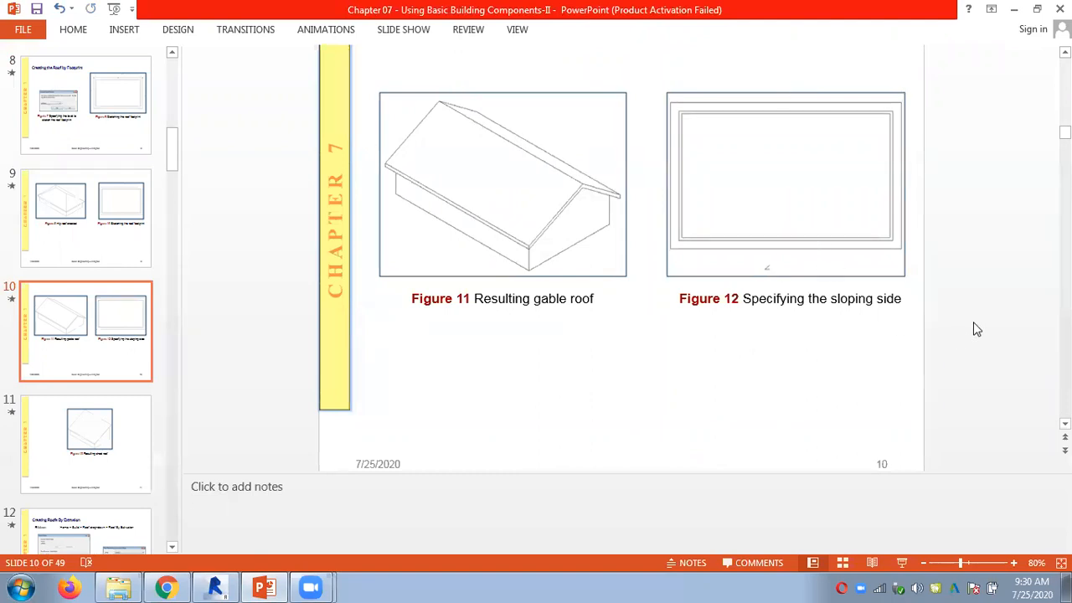
pyautogui.scroll(-1, 976, 330)
pyautogui.click(663, 223)
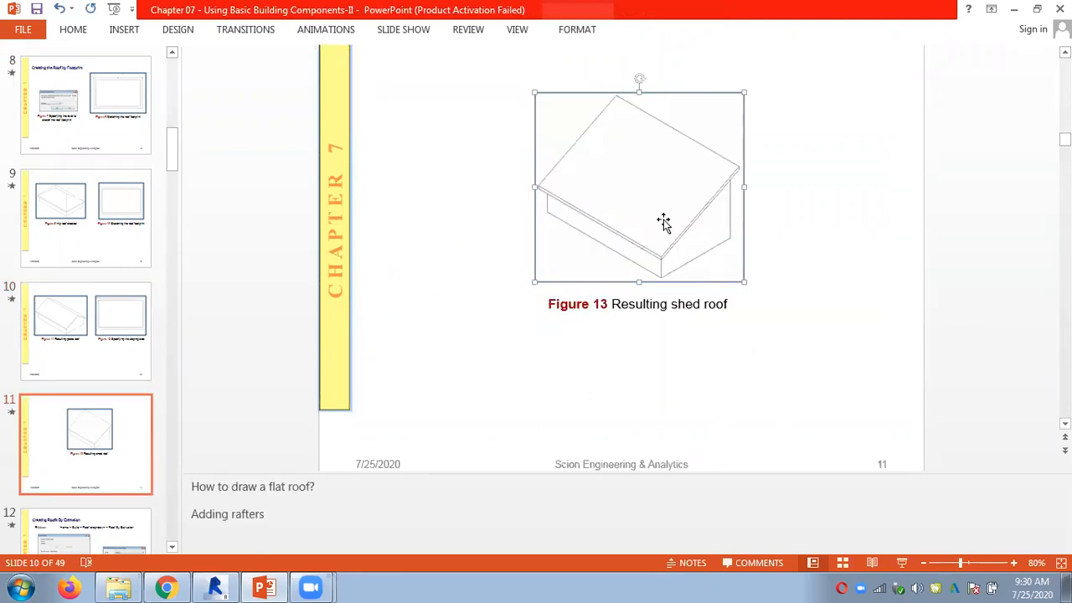
pyautogui.click(1009, 298)
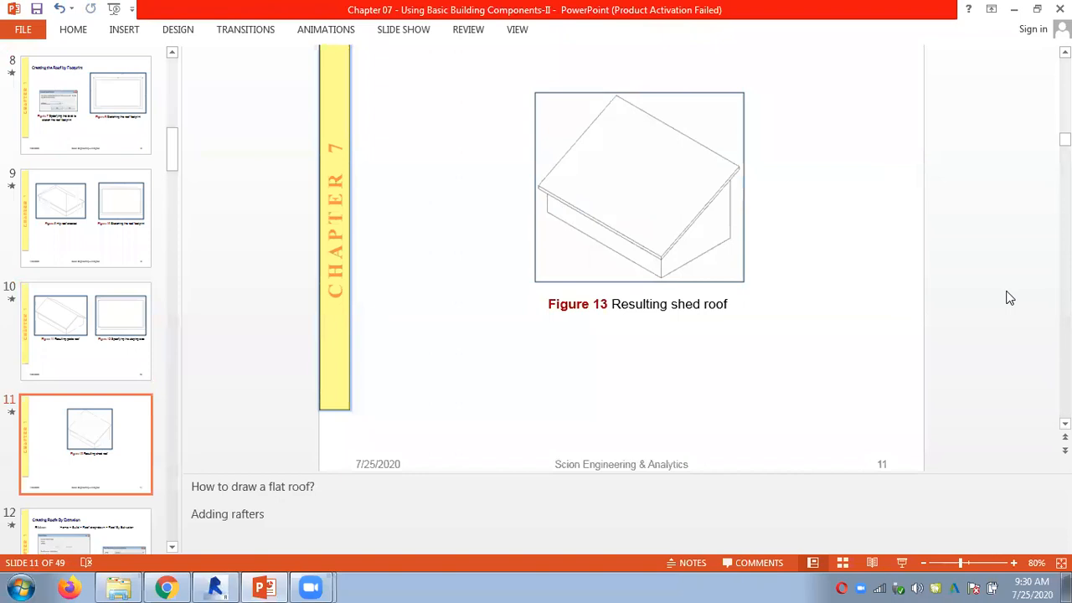
pyautogui.scroll(1, 1009, 298)
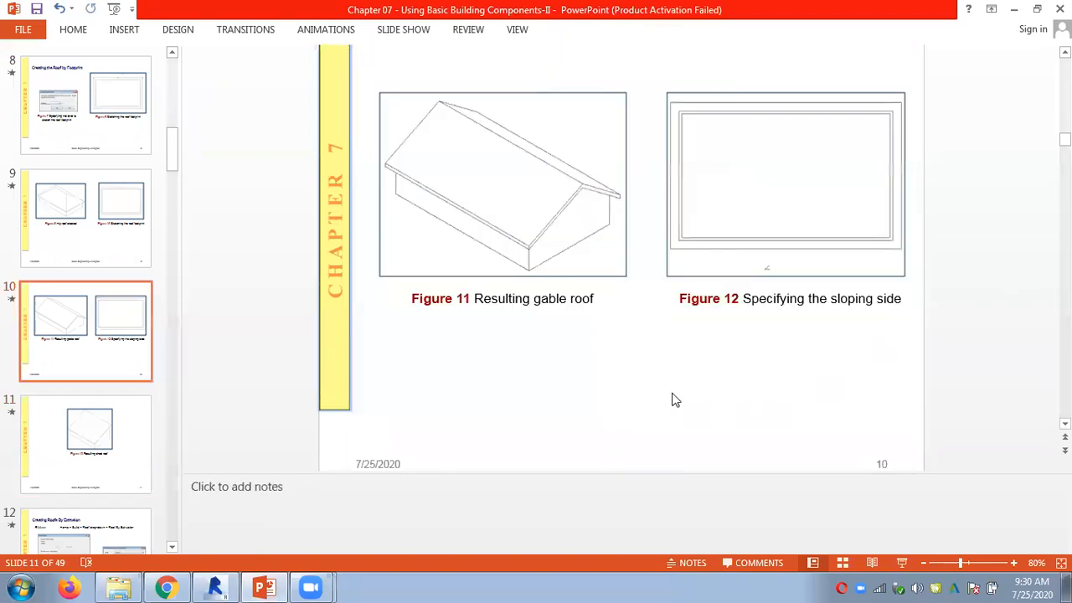
# Replace the Figure 12 picture and caption on slide 10 with the copied shed roof picture, aligned beside the gable roof picture
pyautogui.hotkey('ctrl', 'v')
pyautogui.moveTo(663, 215); pyautogui.dragTo(644, 394)
pyautogui.click(787, 210)
pyautogui.press('Delete')
pyautogui.click(758, 312)
pyautogui.press('Delete')
pyautogui.moveTo(652, 307); pyautogui.dragTo(799, 152)
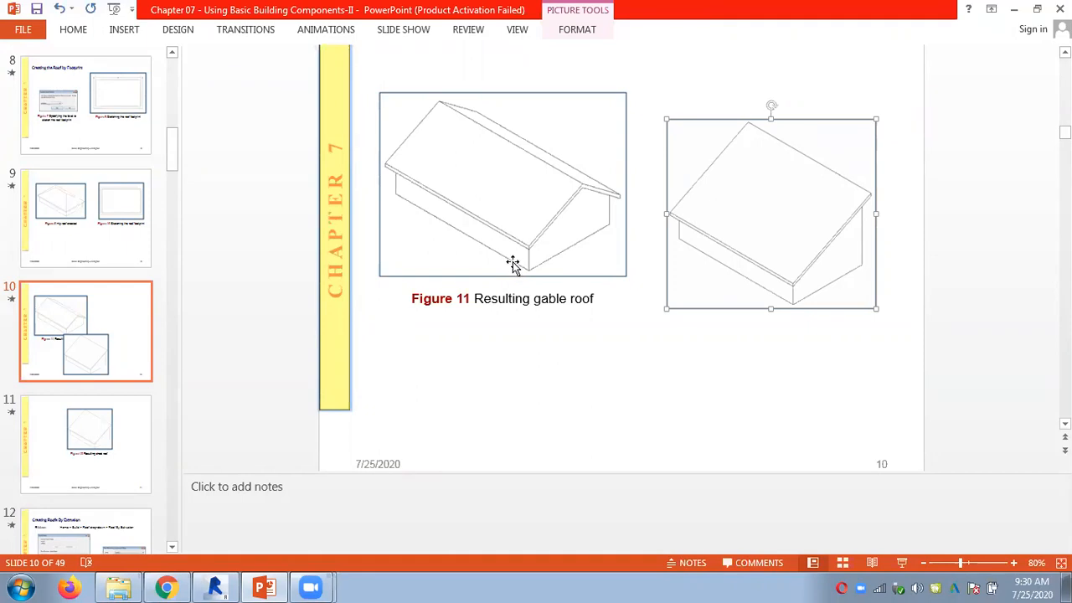
pyautogui.moveTo(514, 231); pyautogui.dragTo(514, 240)
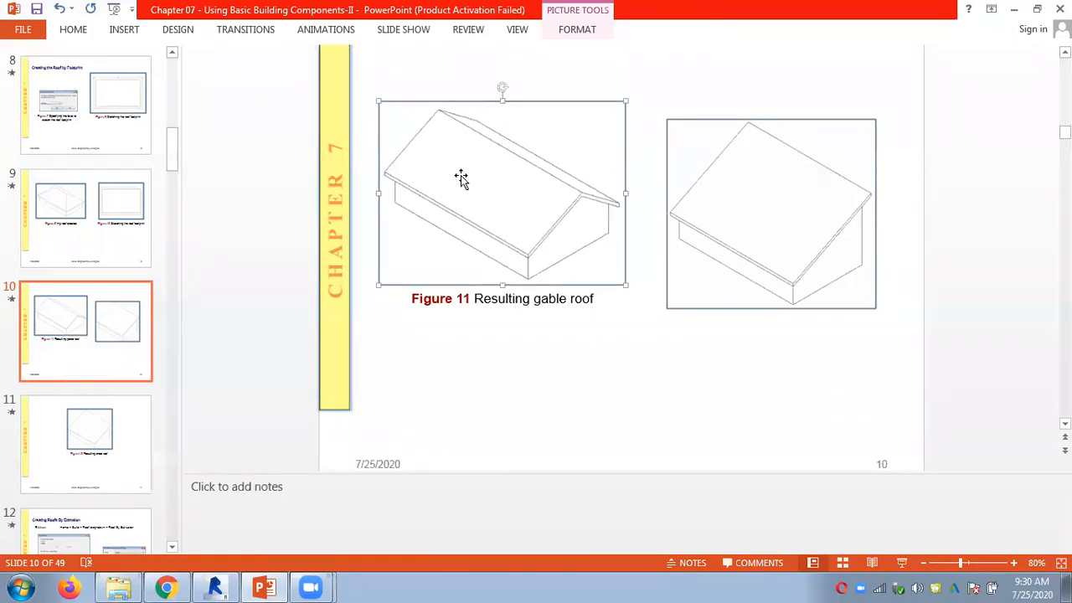
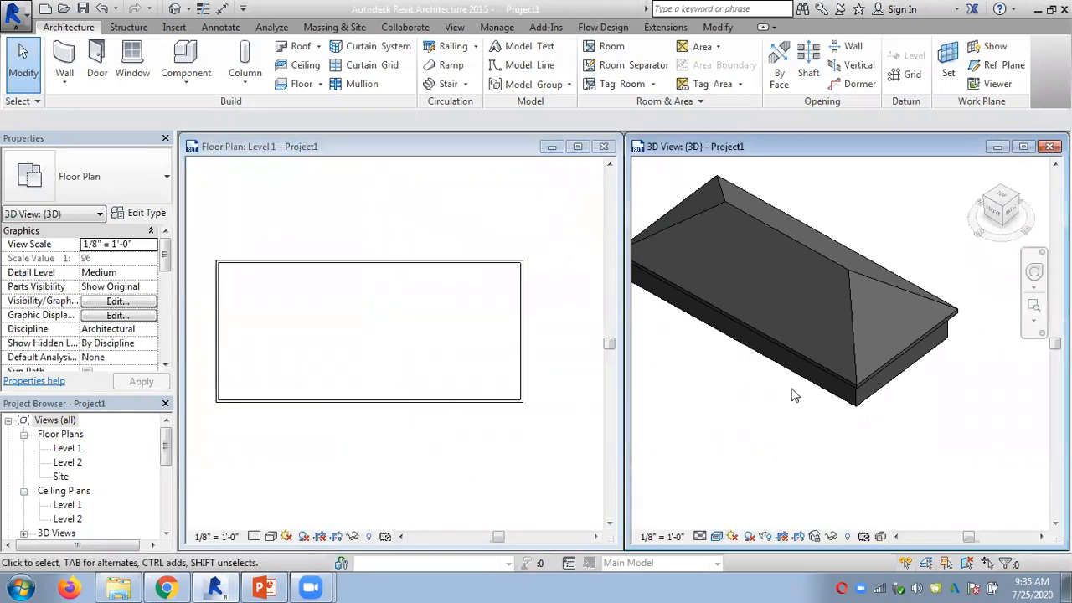
# Switch to Revit and examine the hip roof in the 3D view and the Level 1 and Level 2 floor plans
pyautogui.moveTo(779, 399); pyautogui.dragTo(801, 380, button='middle')
pyautogui.click(438, 324)
pyautogui.scroll(2, 433, 323)
pyautogui.moveTo(406, 330); pyautogui.dragTo(452, 325, button='middle')
pyautogui.scroll(-1, 433, 319)
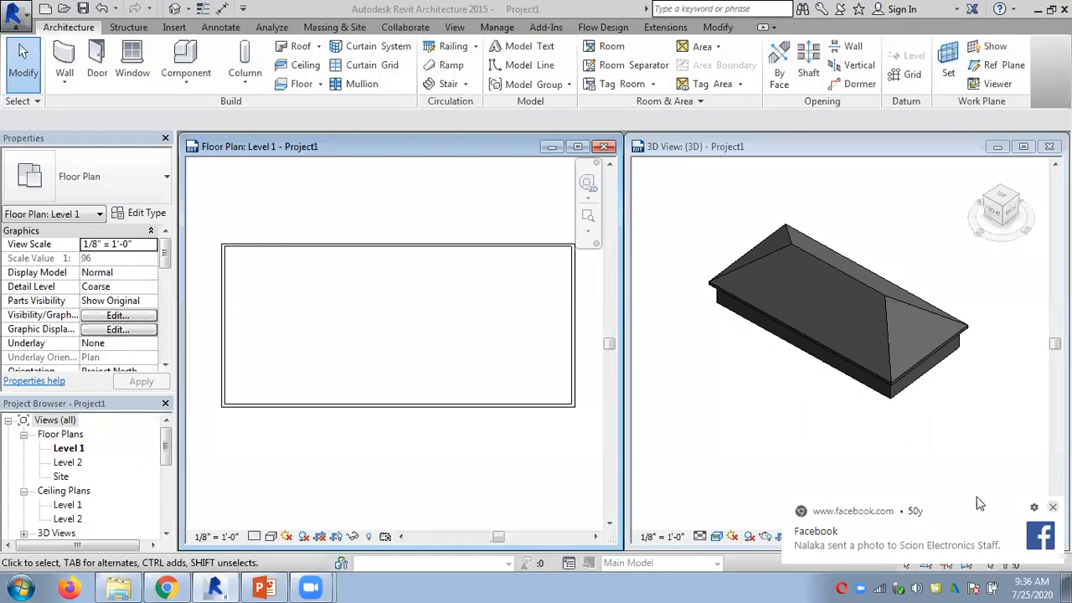
pyautogui.doubleClick(69, 463)
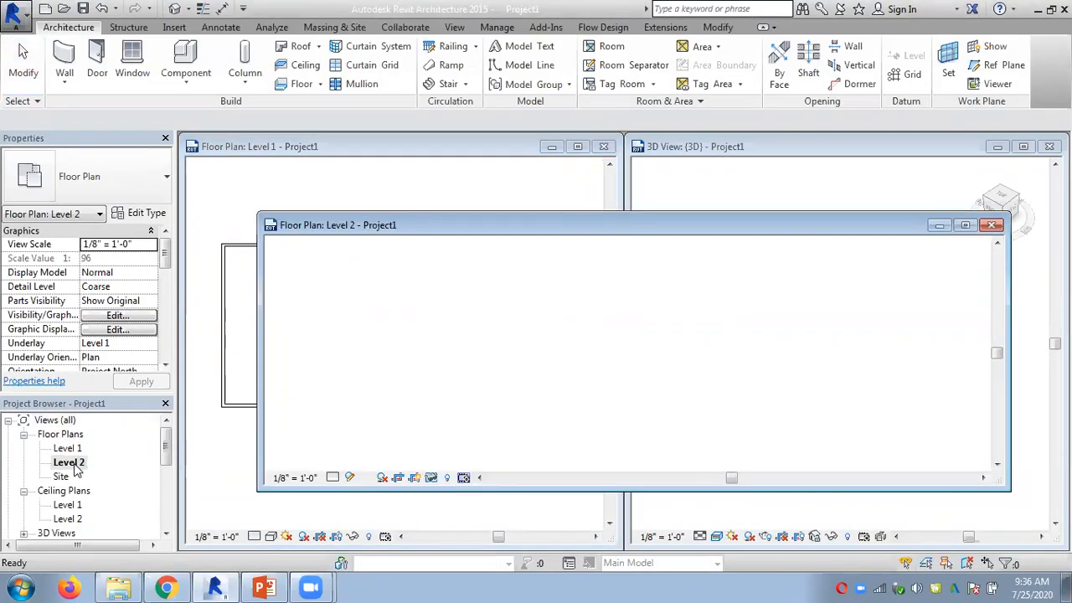
pyautogui.click(965, 226)
pyautogui.moveTo(451, 193); pyautogui.dragTo(488, 198, button='middle')
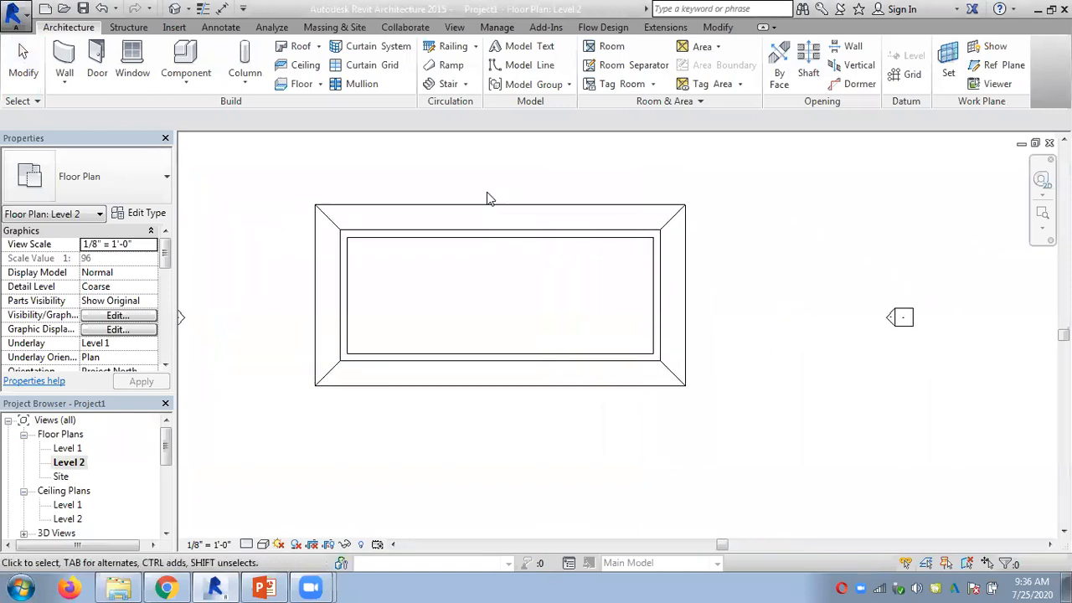
pyautogui.click(482, 209)
pyautogui.click(436, 180)
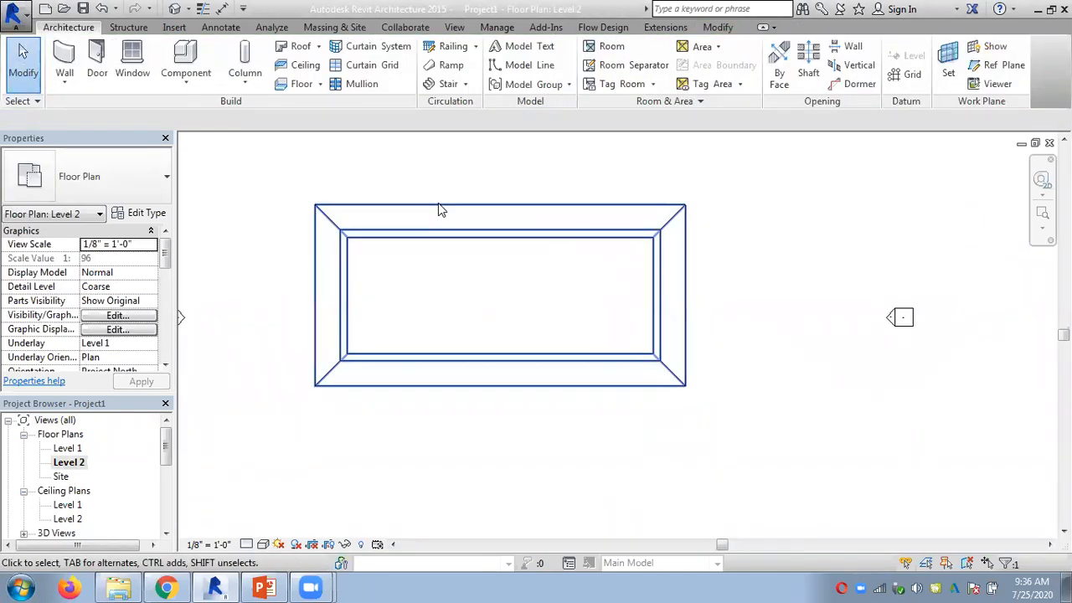
pyautogui.click(438, 205)
pyautogui.click(293, 263)
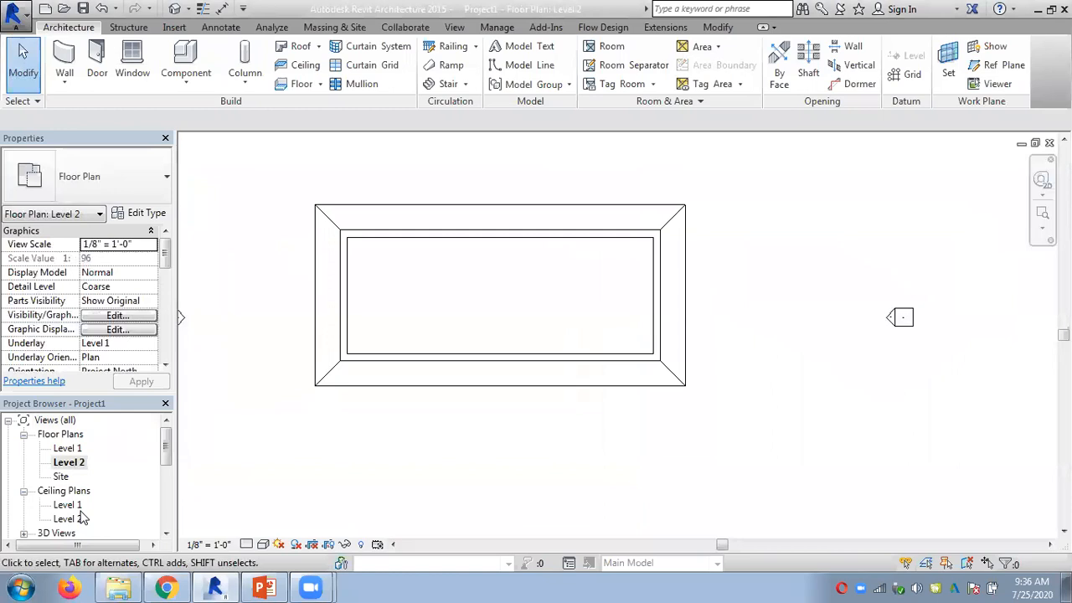
# Compare the roof's display in the Level 1 and Level 2 ceiling plans with the Level 1 floor plan
pyautogui.doubleClick(67, 505)
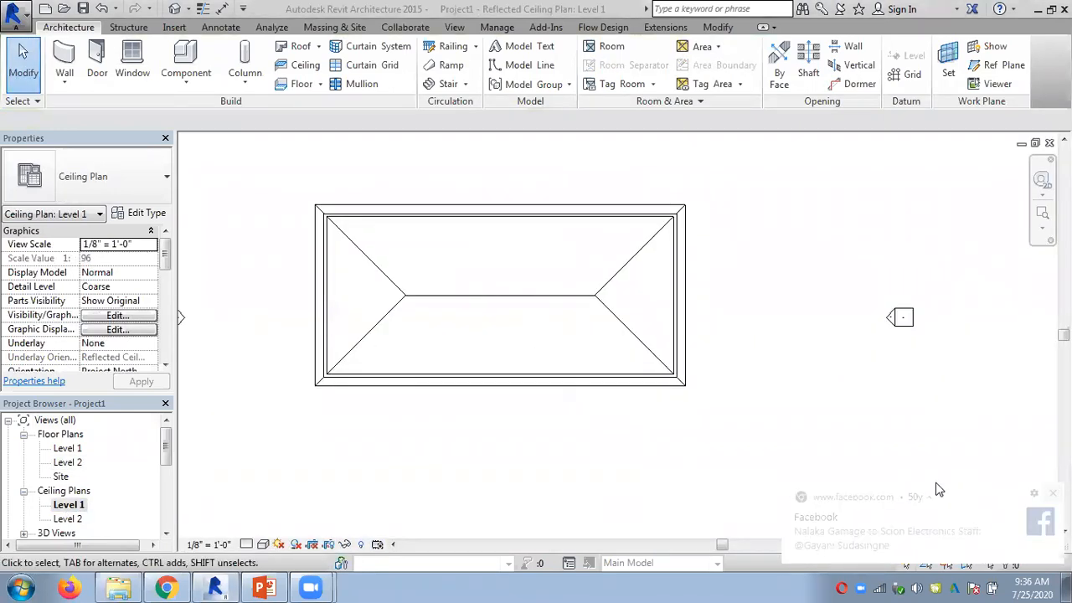
pyautogui.doubleClick(80, 520)
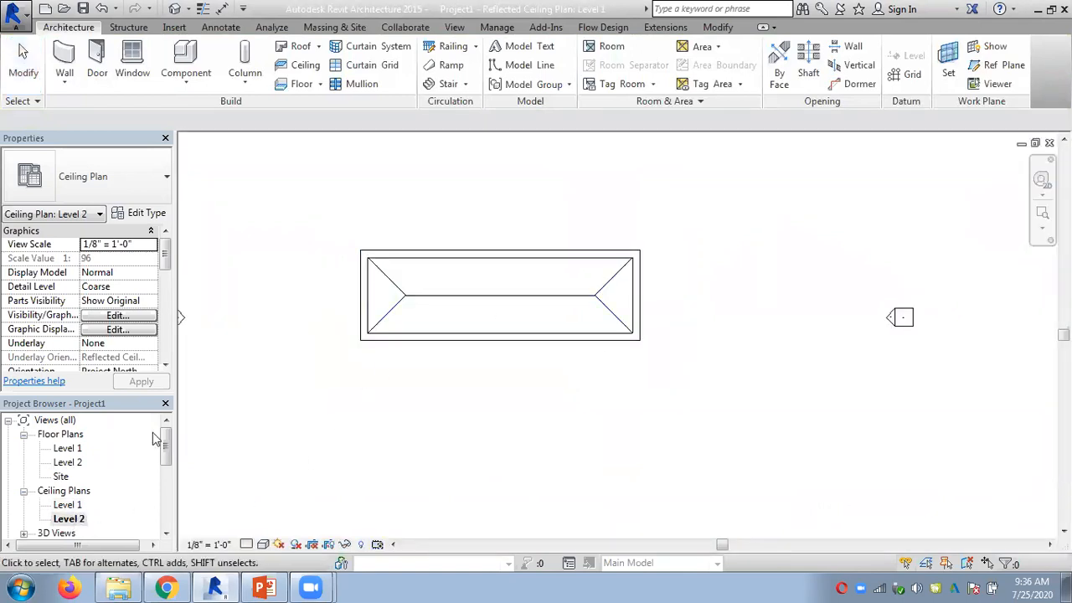
pyautogui.doubleClick(70, 450)
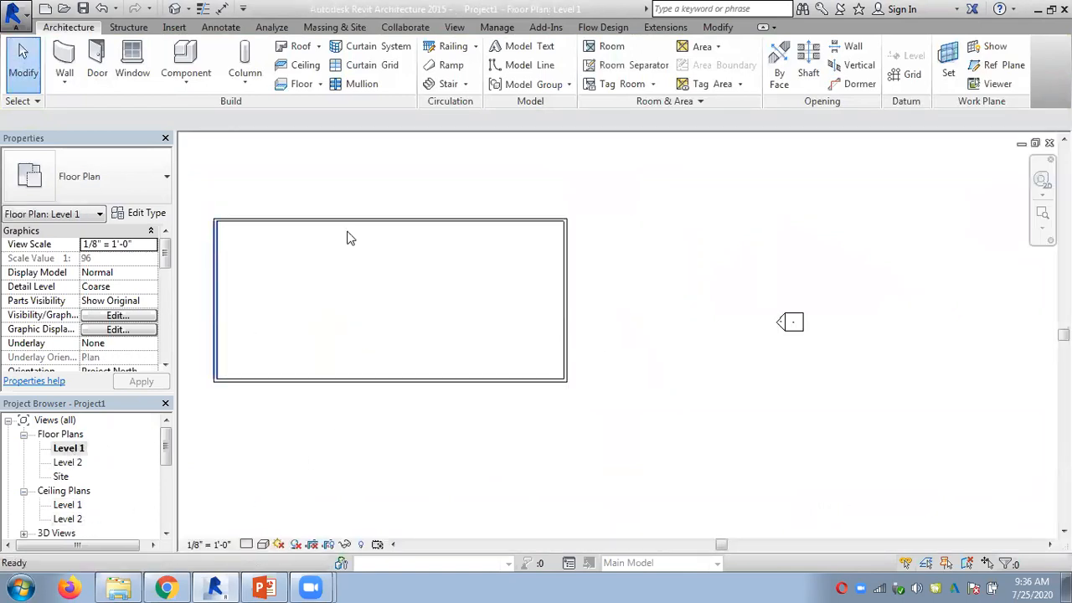
pyautogui.moveTo(433, 294); pyautogui.dragTo(514, 295, button='middle')
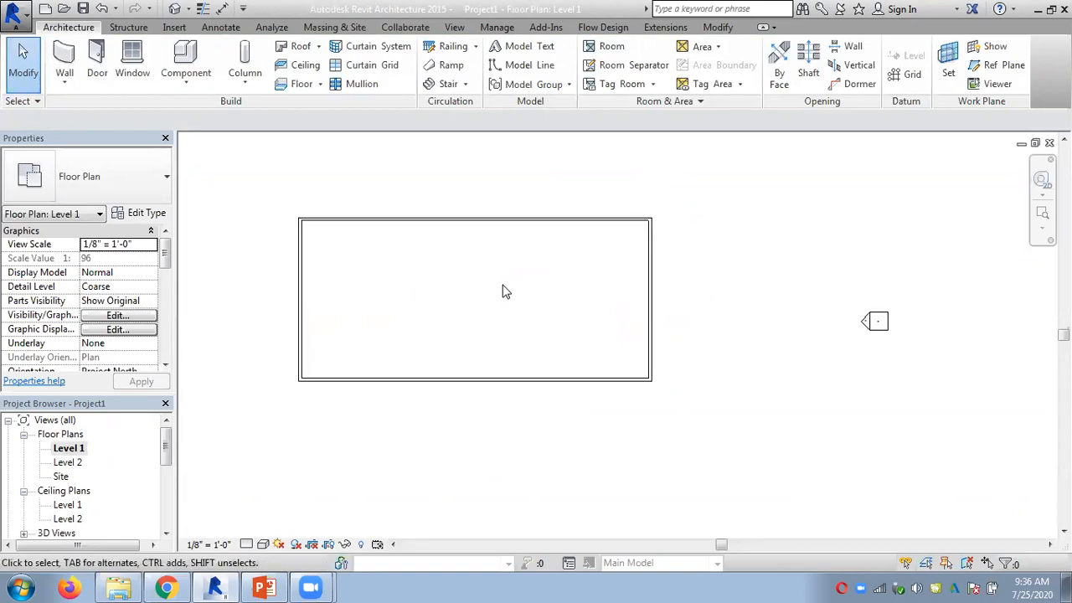
# Close the open floor and ceiling plan views to return to the 3D view of the hip roof
pyautogui.click(1049, 142)
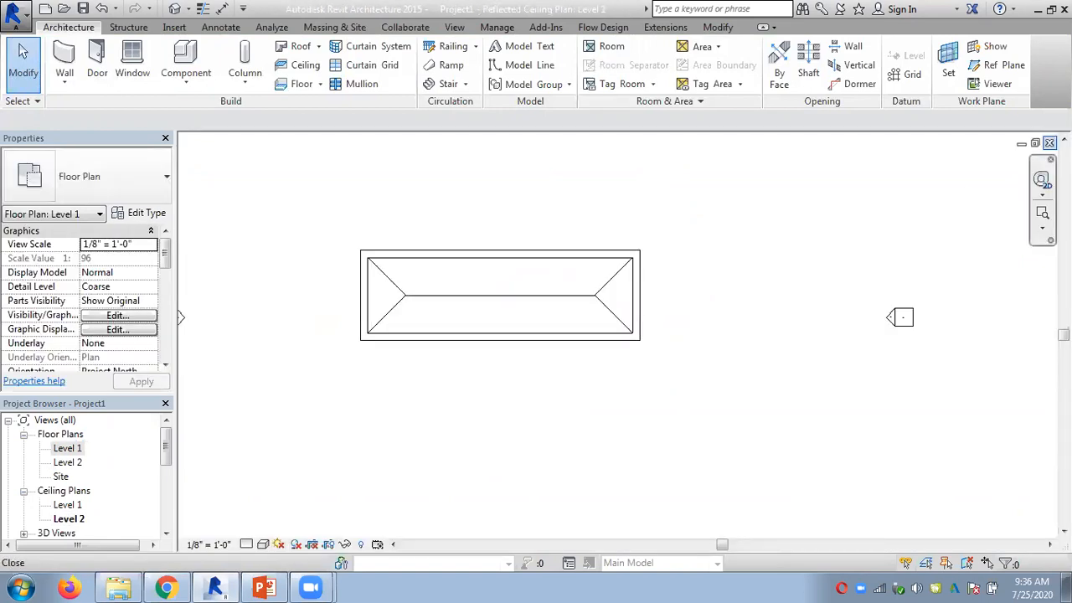
pyautogui.click(1050, 142)
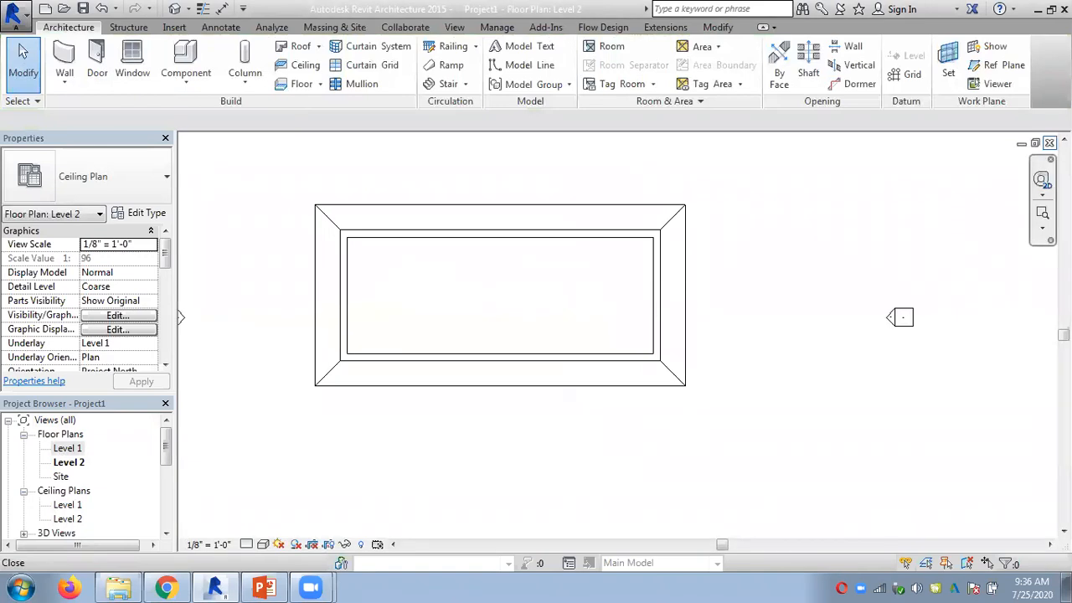
pyautogui.click(1049, 143)
pyautogui.moveTo(581, 294); pyautogui.dragTo(714, 329, button='middle')
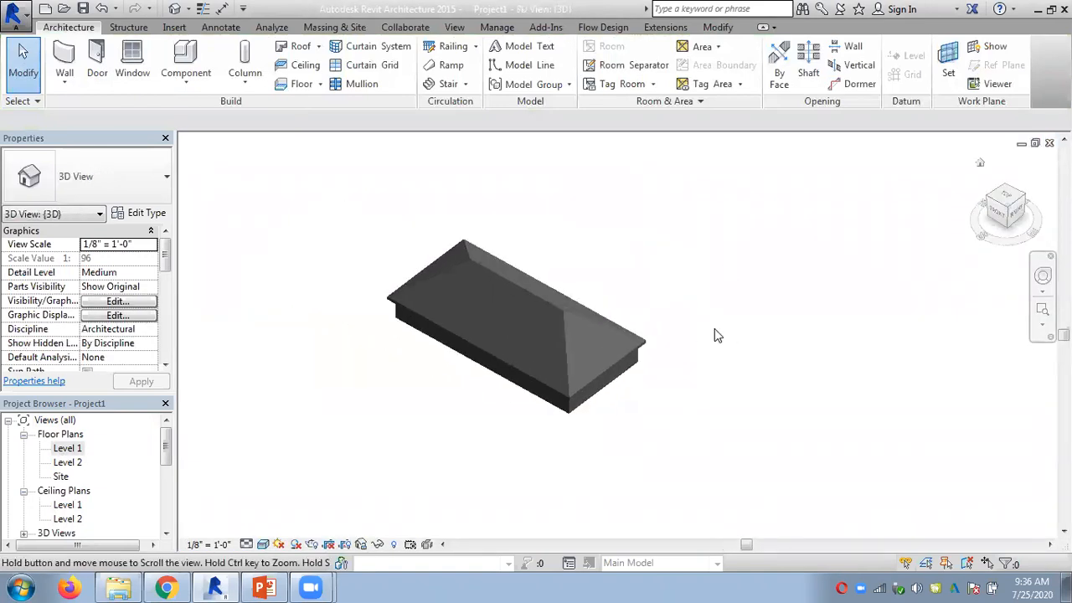
# Convert the hip roof to a gable roof by turning off Defines Slope on both long footprint lines and finishing the edit
pyautogui.click(620, 327)
pyautogui.click(644, 84)
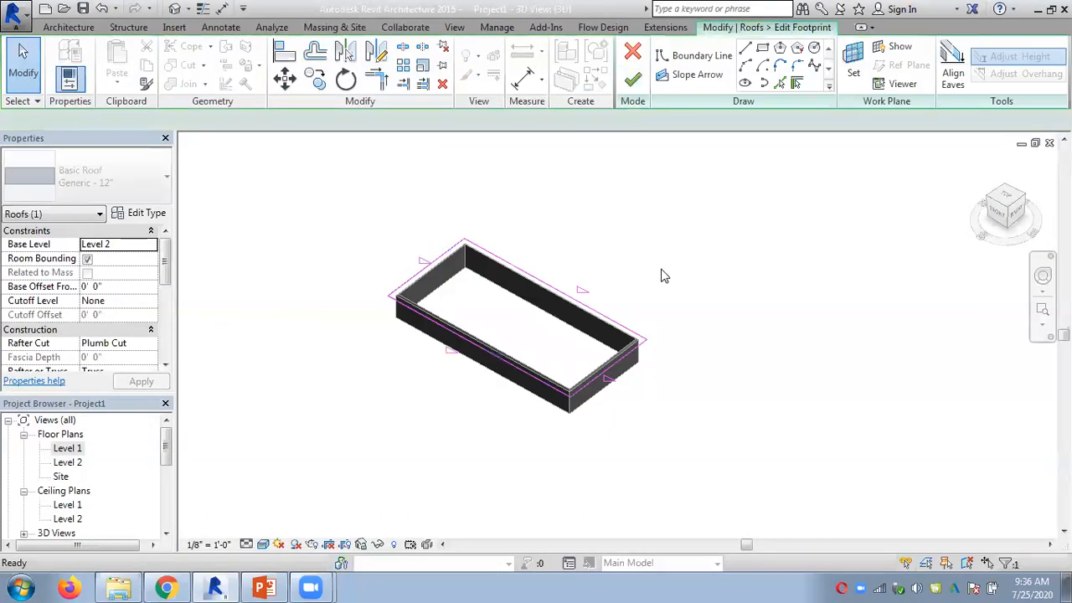
pyautogui.scroll(3, 469, 337)
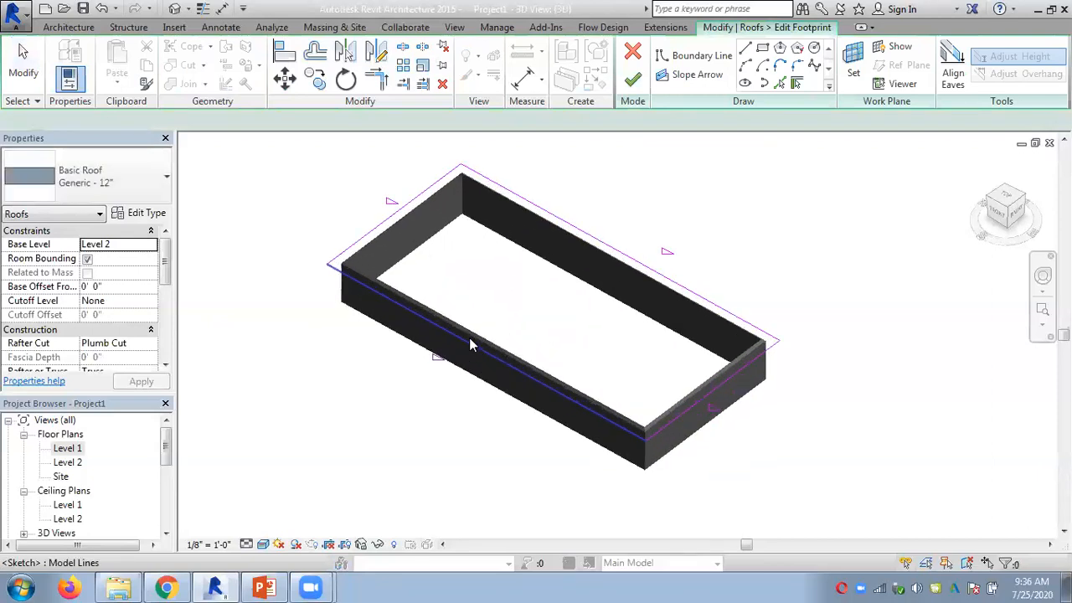
pyautogui.click(680, 285)
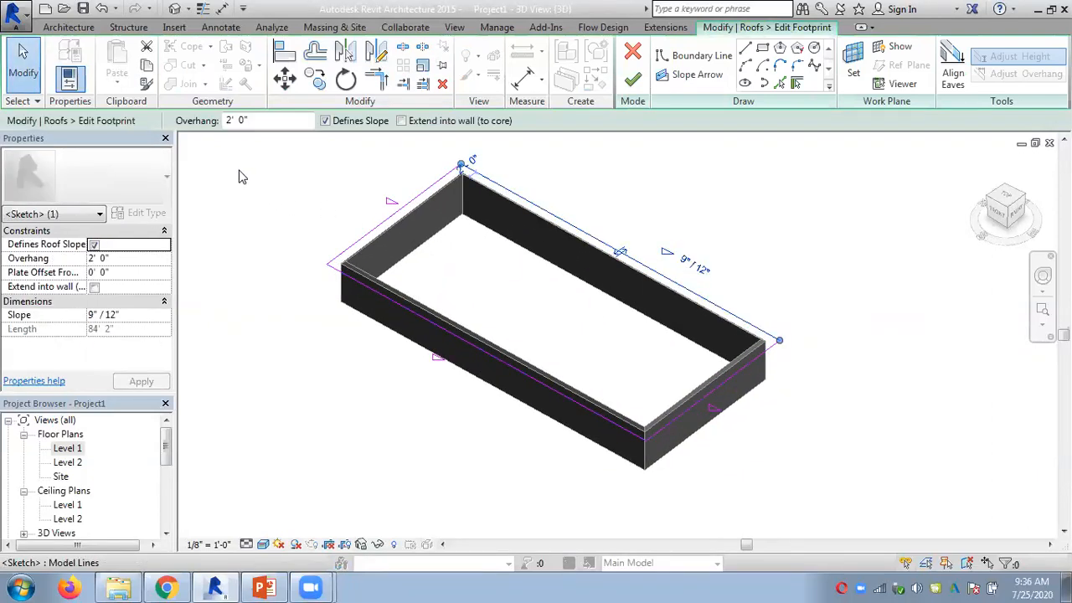
pyautogui.click(325, 122)
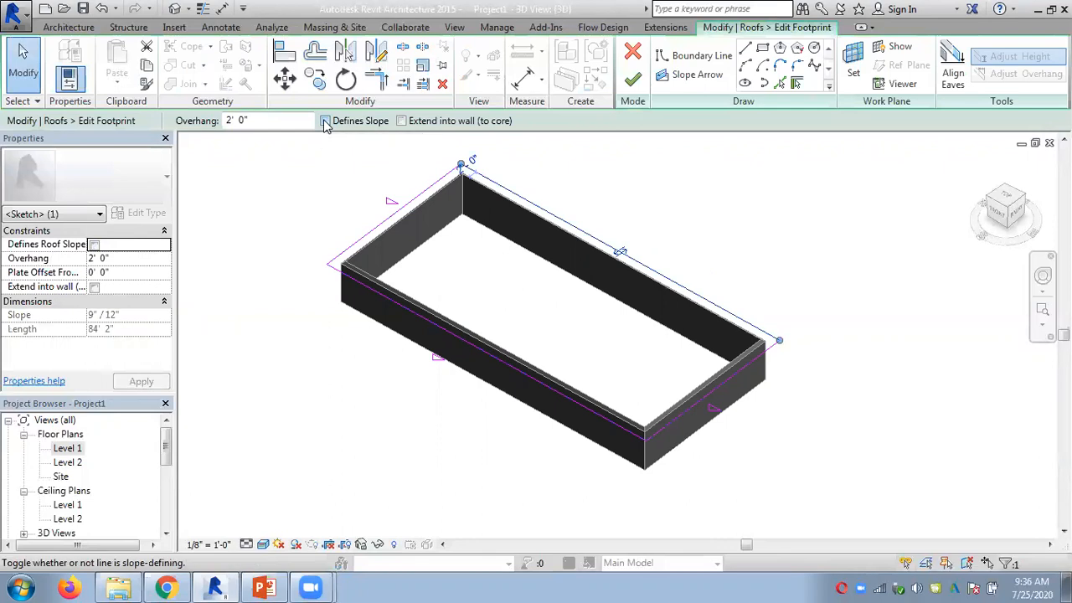
pyautogui.click(483, 361)
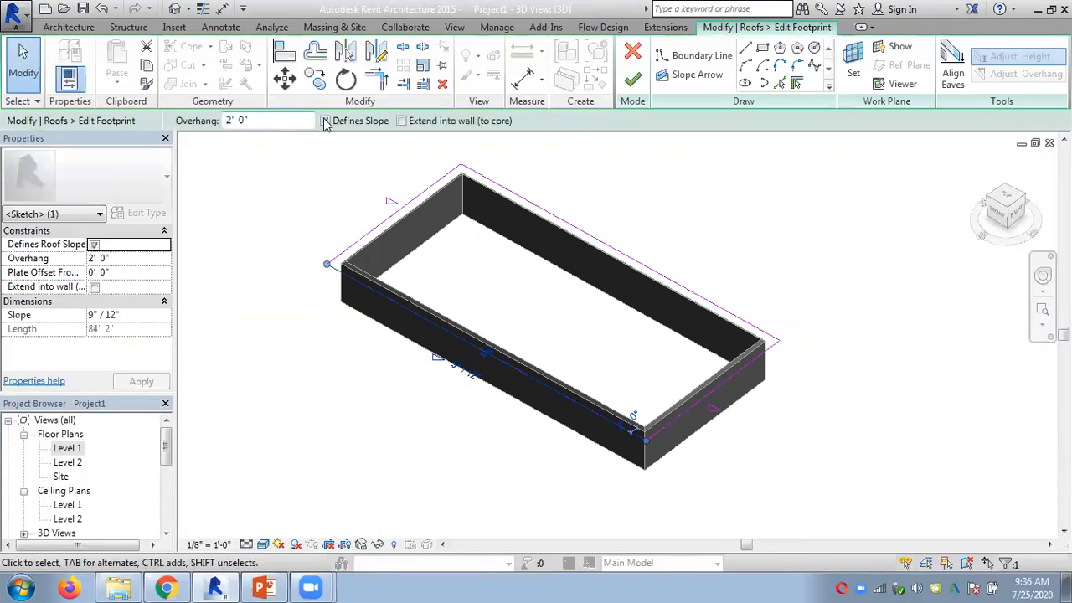
pyautogui.click(326, 121)
pyautogui.click(766, 240)
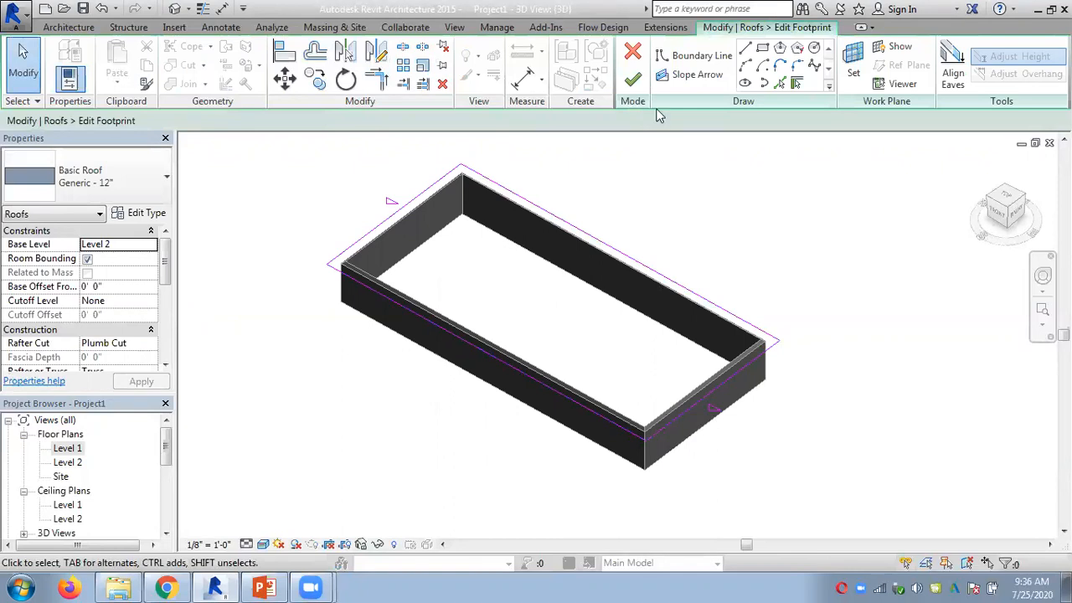
pyautogui.click(632, 79)
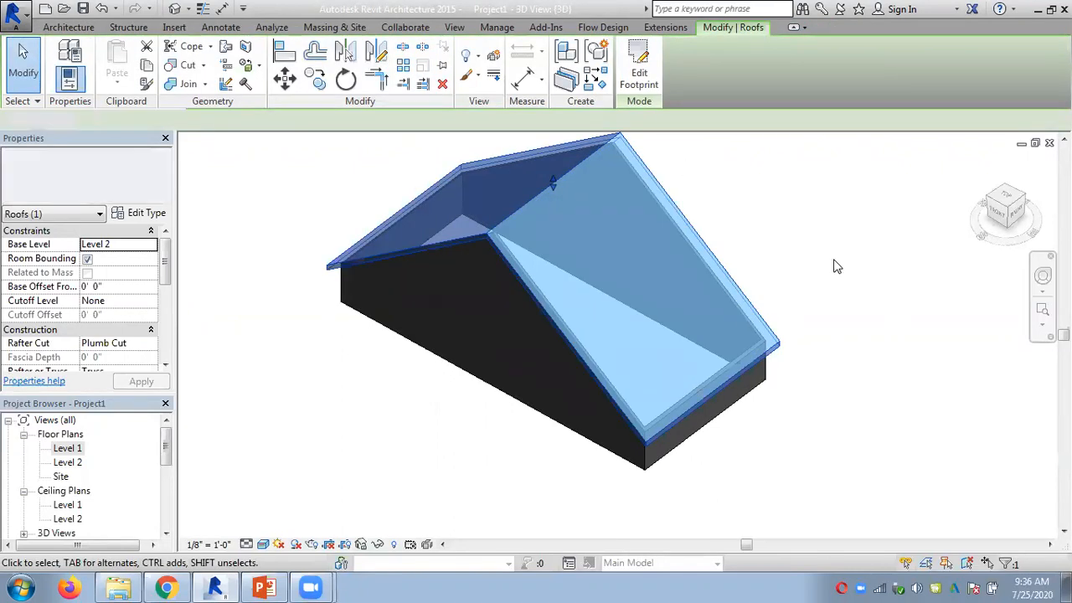
pyautogui.click(835, 266)
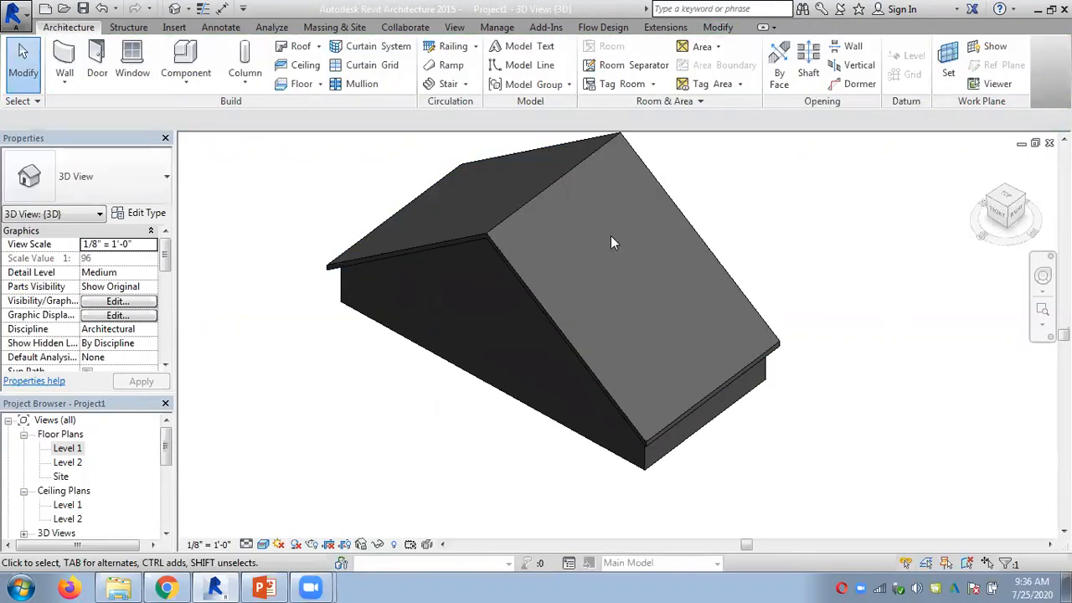
# Detach the front long wall under the gable roof from everything it is attached to
pyautogui.click(559, 337)
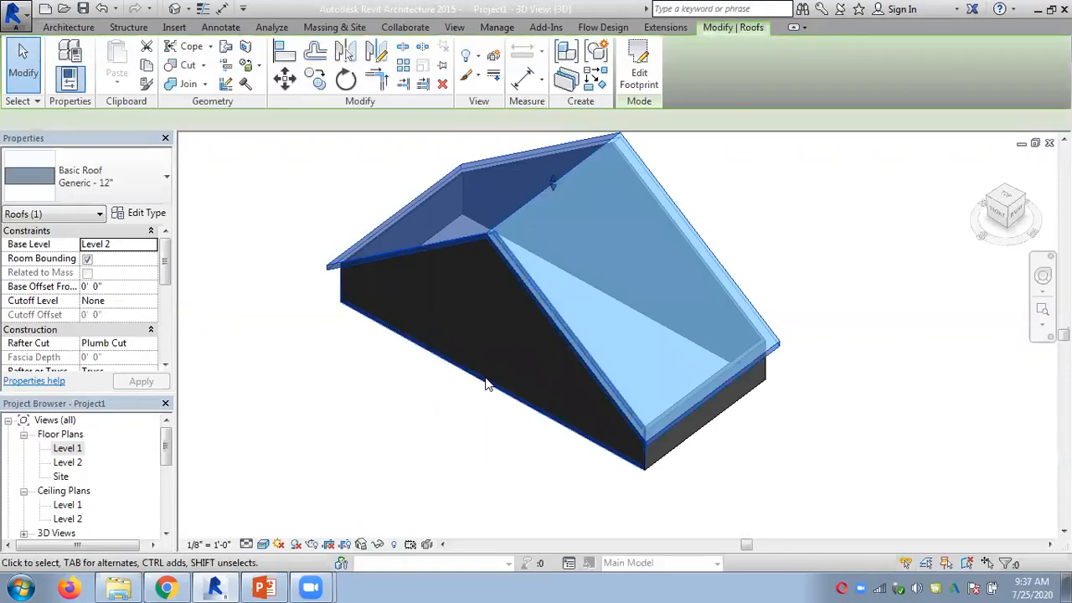
pyautogui.click(486, 384)
pyautogui.click(793, 74)
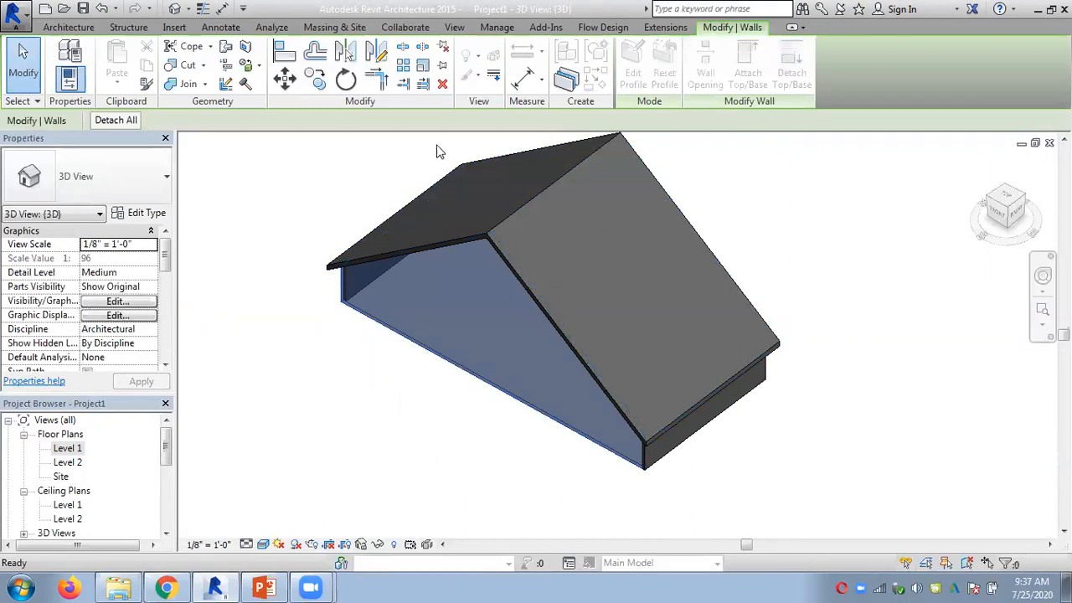
pyautogui.click(127, 120)
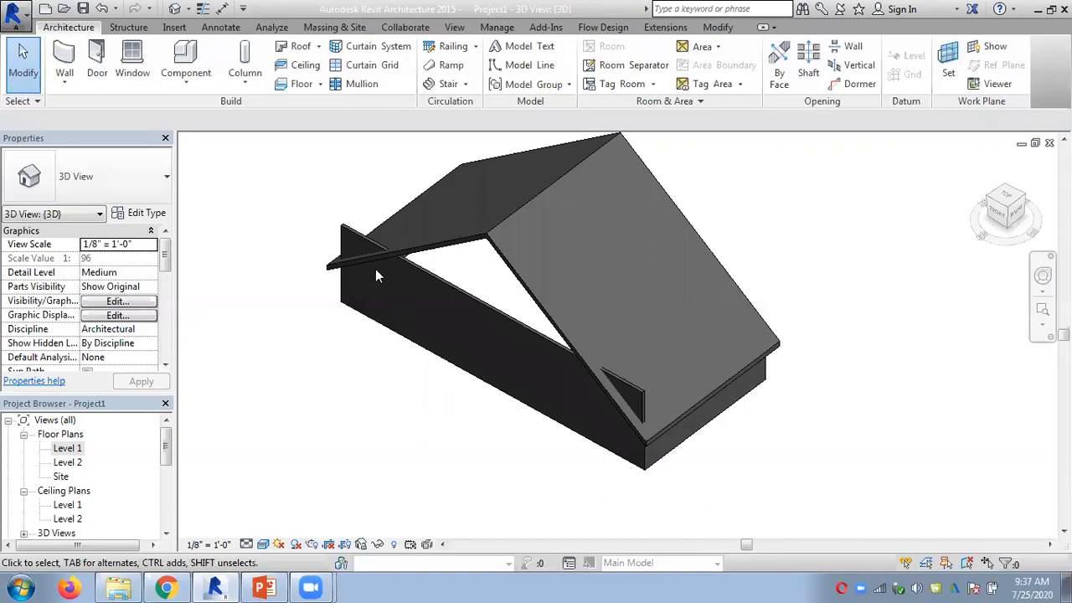
# Attach the top of the front long wall to the gable roof
pyautogui.click(477, 303)
pyautogui.click(745, 74)
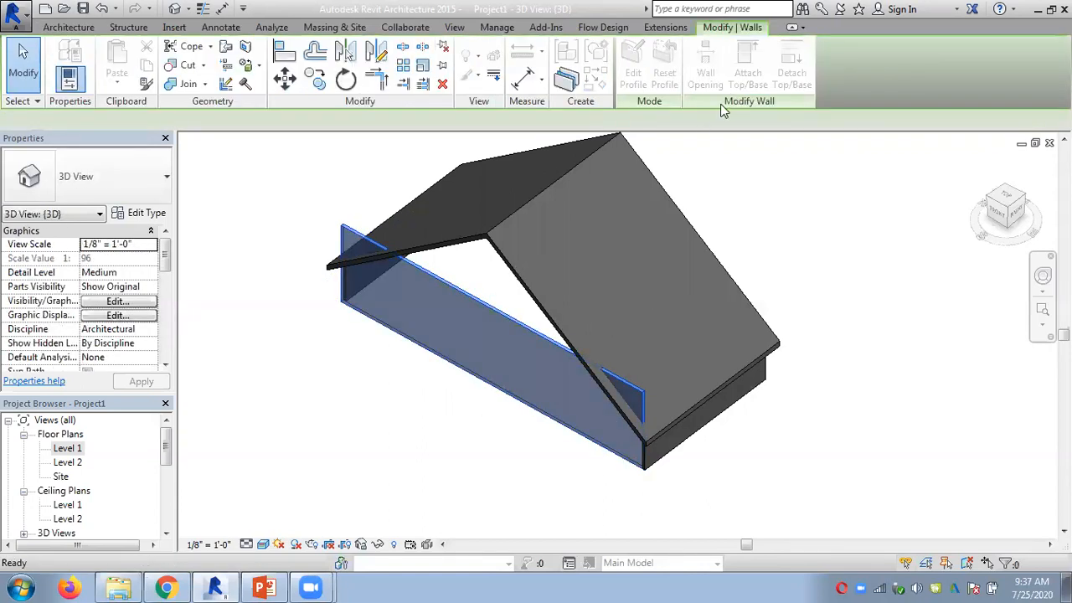
pyautogui.click(475, 239)
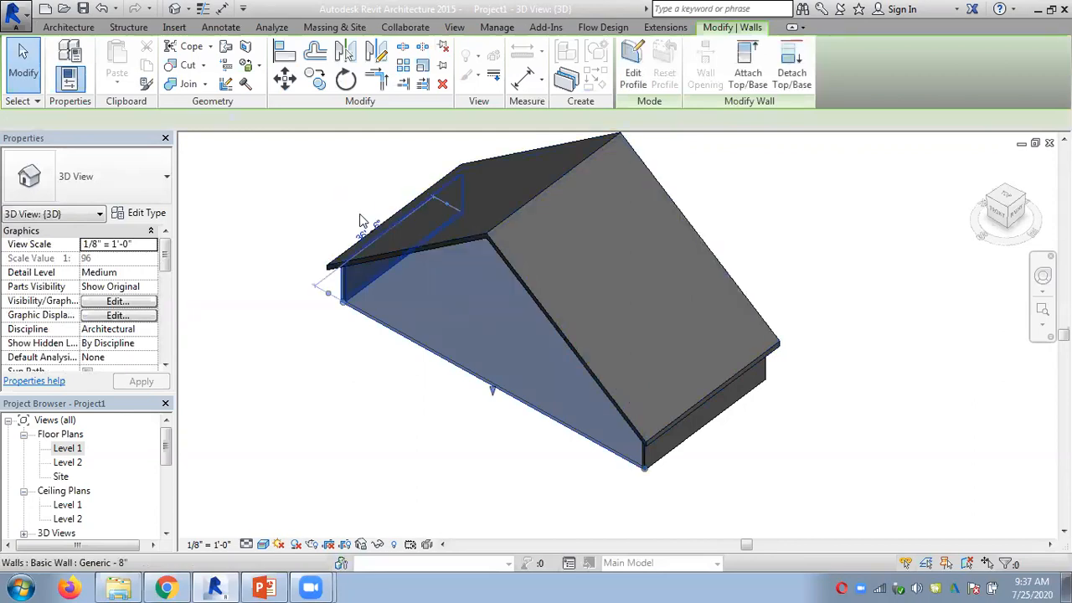
pyautogui.click(844, 262)
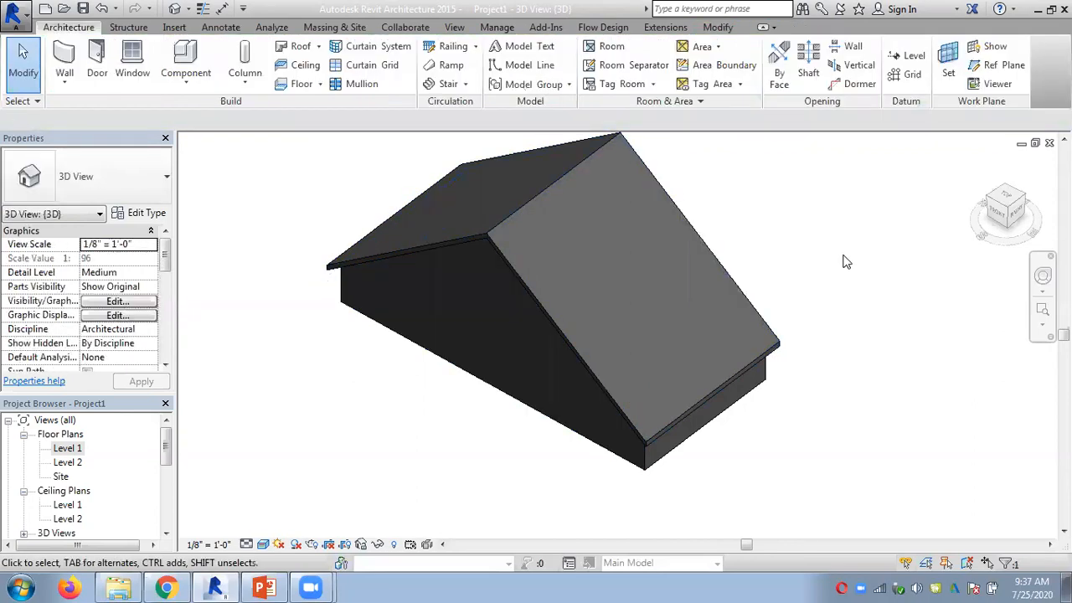
# Turn the gable roof into a shed roof by removing Defines Slope from the near short footprint line, and inspect it in 3D
pyautogui.click(517, 208)
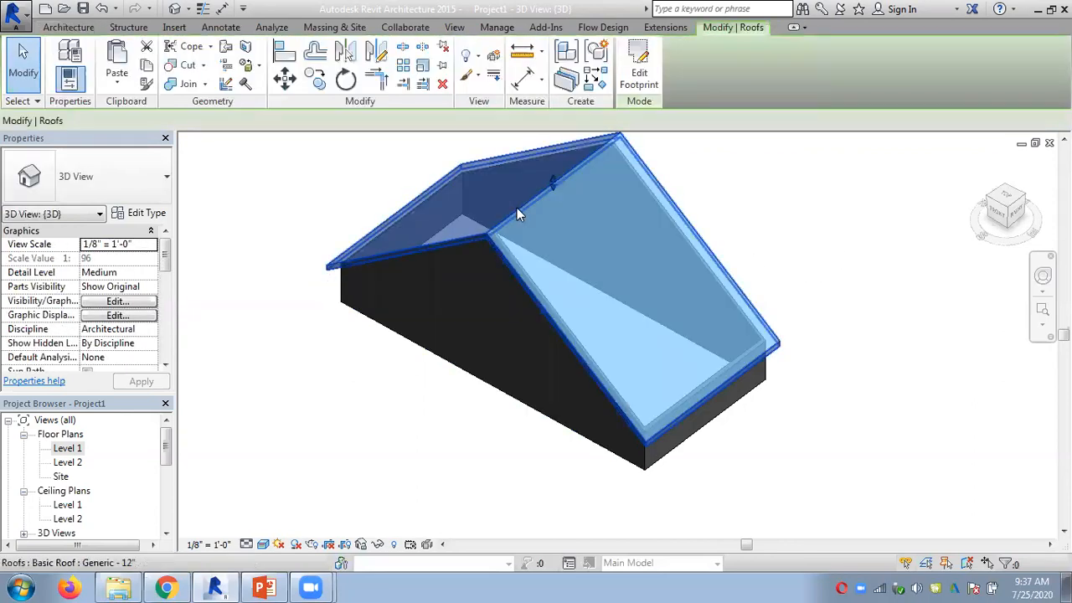
pyautogui.click(640, 72)
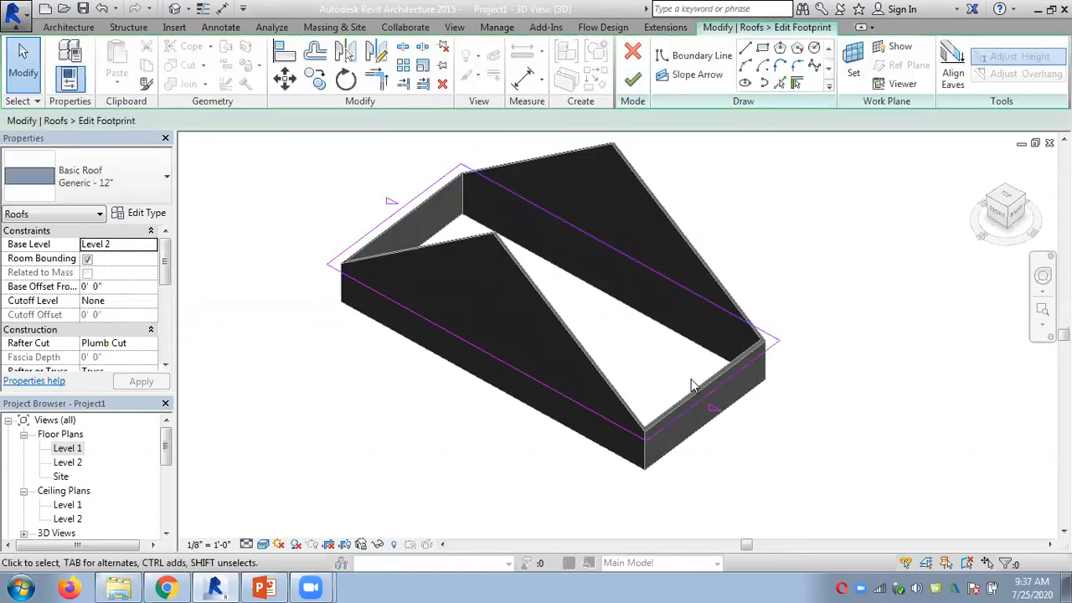
pyautogui.click(731, 378)
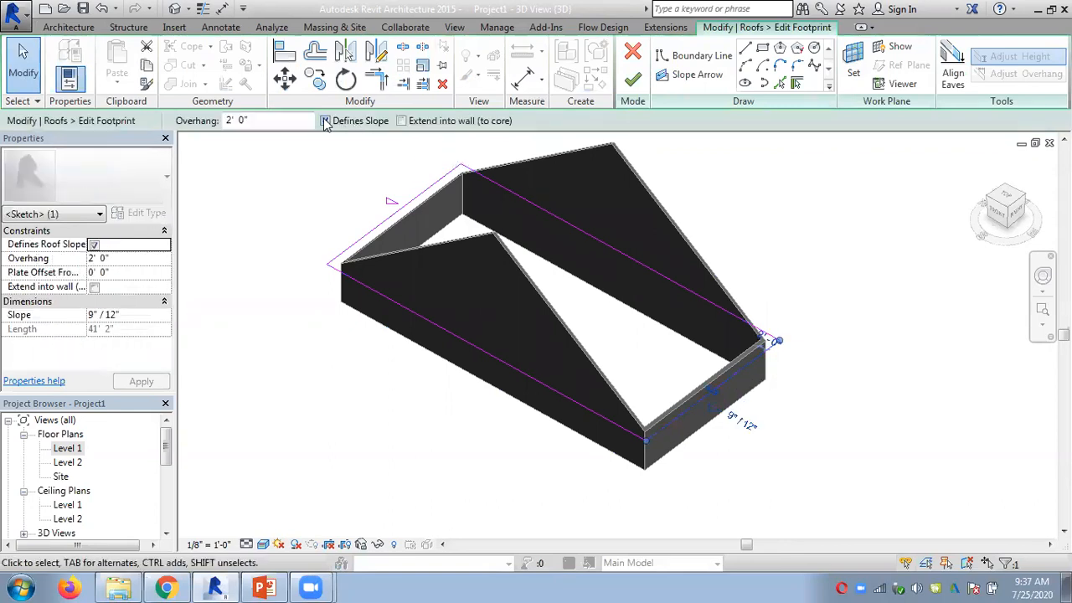
pyautogui.click(325, 121)
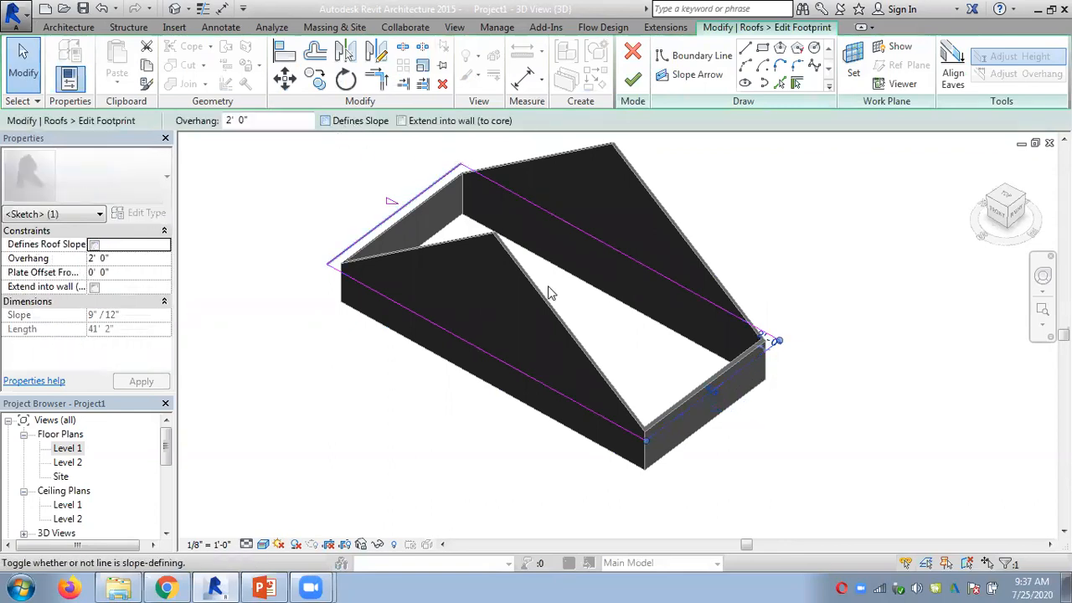
pyautogui.click(632, 78)
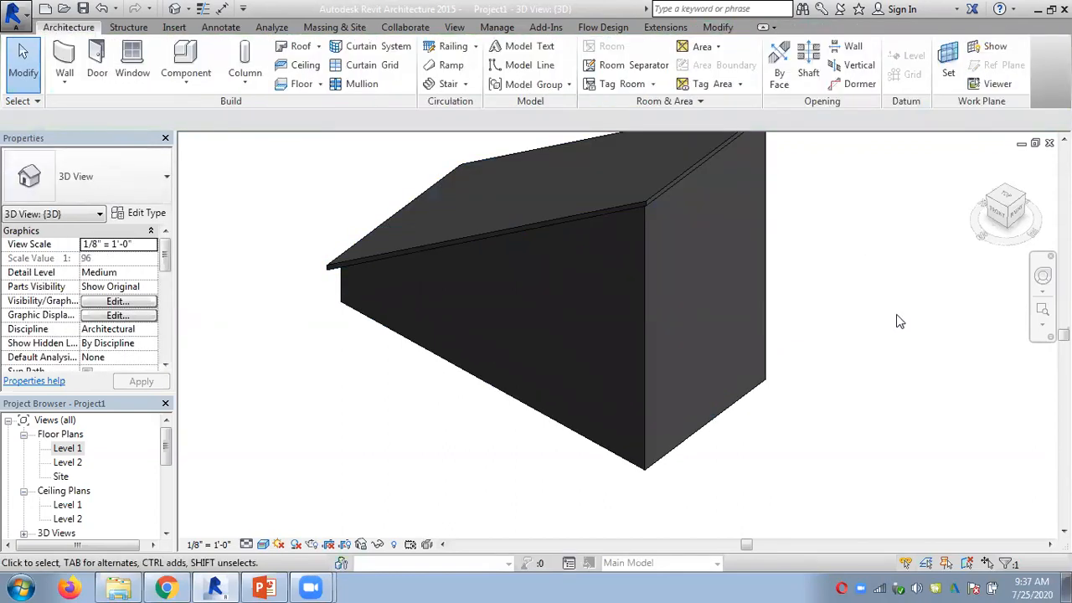
pyautogui.scroll(-1, 896, 315)
pyautogui.moveTo(877, 325); pyautogui.dragTo(845, 402, button='middle')
pyautogui.moveTo(821, 341)
pyautogui.keyDown('shift'); pyautogui.mouseDown(button='middle')
pyautogui.moveTo(883, 314)
pyautogui.moveTo(935, 353)
pyautogui.moveTo(985, 333)
pyautogui.moveTo(818, 357)
pyautogui.mouseUp(button='middle'); pyautogui.keyUp('shift')
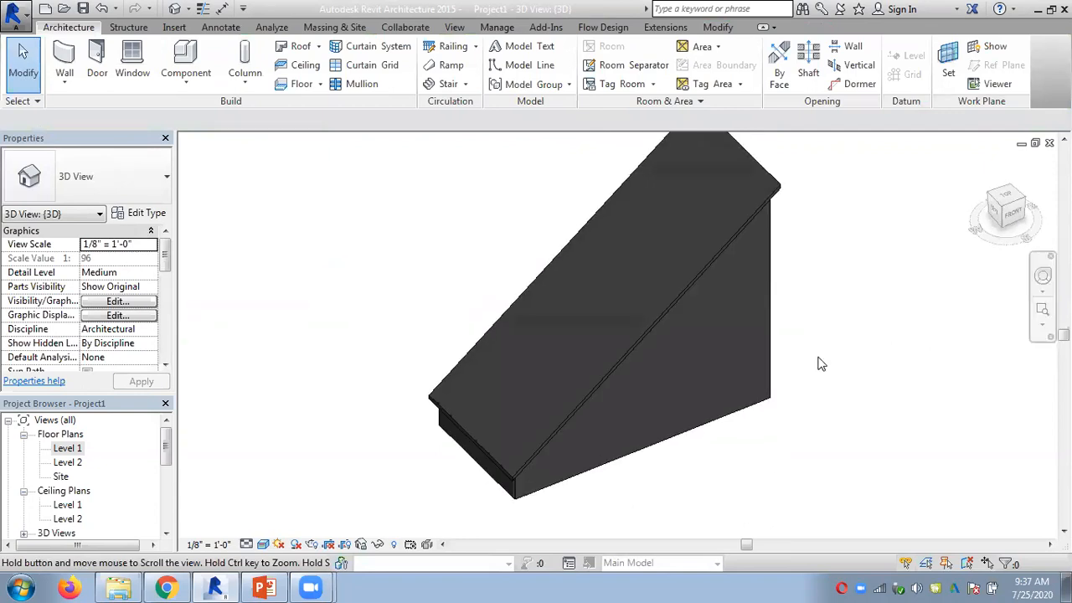
# Change the 3D view's visual style and look at the shed roof from its low end
pyautogui.click(265, 546)
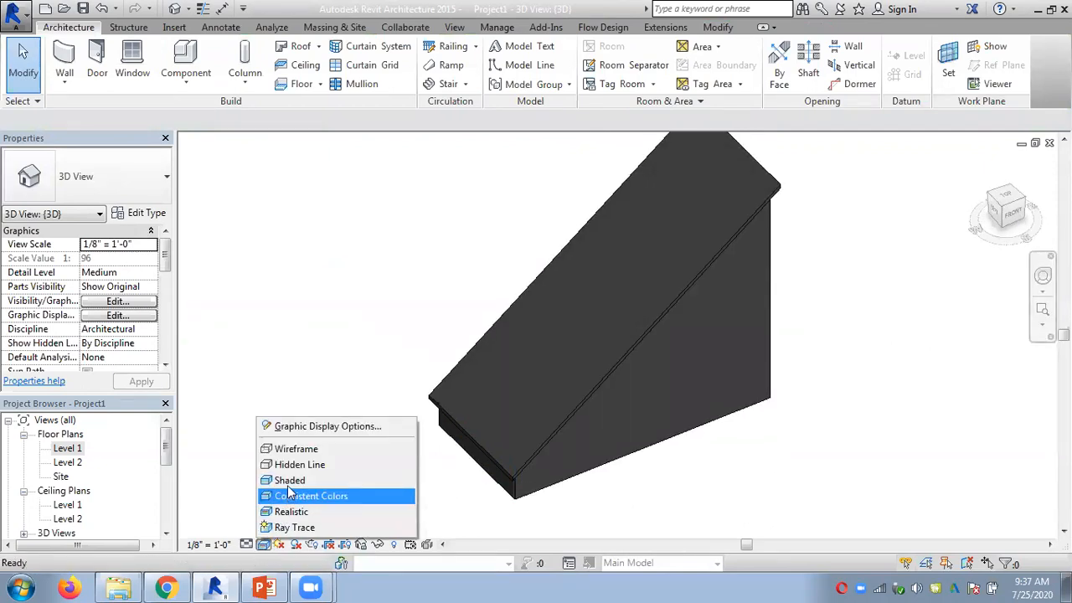
pyautogui.click(293, 495)
pyautogui.moveTo(402, 331)
pyautogui.keyDown('shift'); pyautogui.mouseDown(button='middle')
pyautogui.moveTo(629, 344)
pyautogui.moveTo(495, 307)
pyautogui.moveTo(244, 361)
pyautogui.moveTo(414, 331)
pyautogui.mouseUp(button='middle'); pyautogui.keyUp('shift')
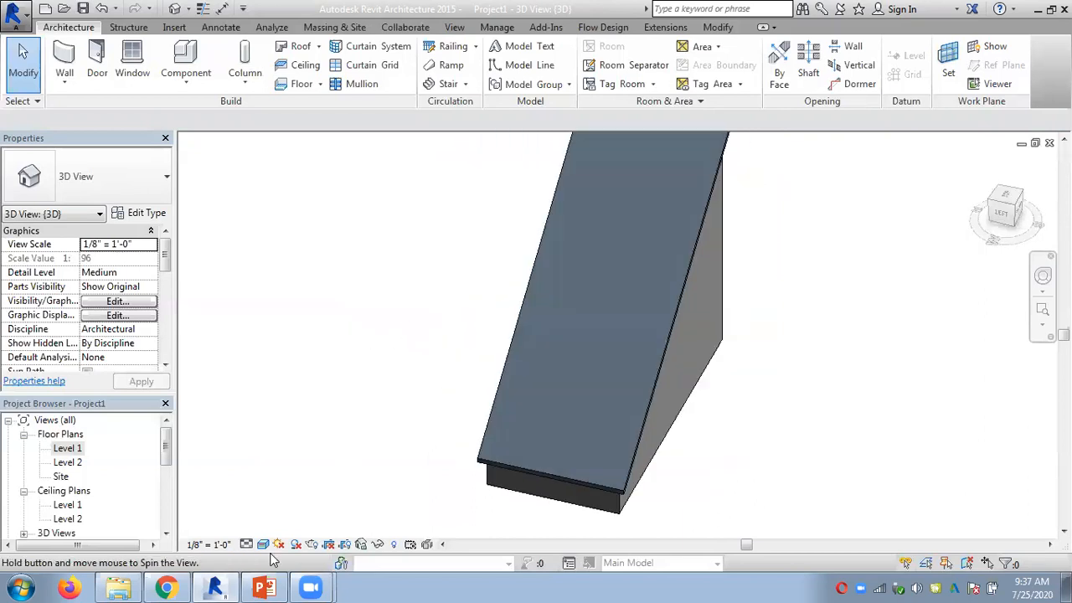
pyautogui.moveTo(276, 586)
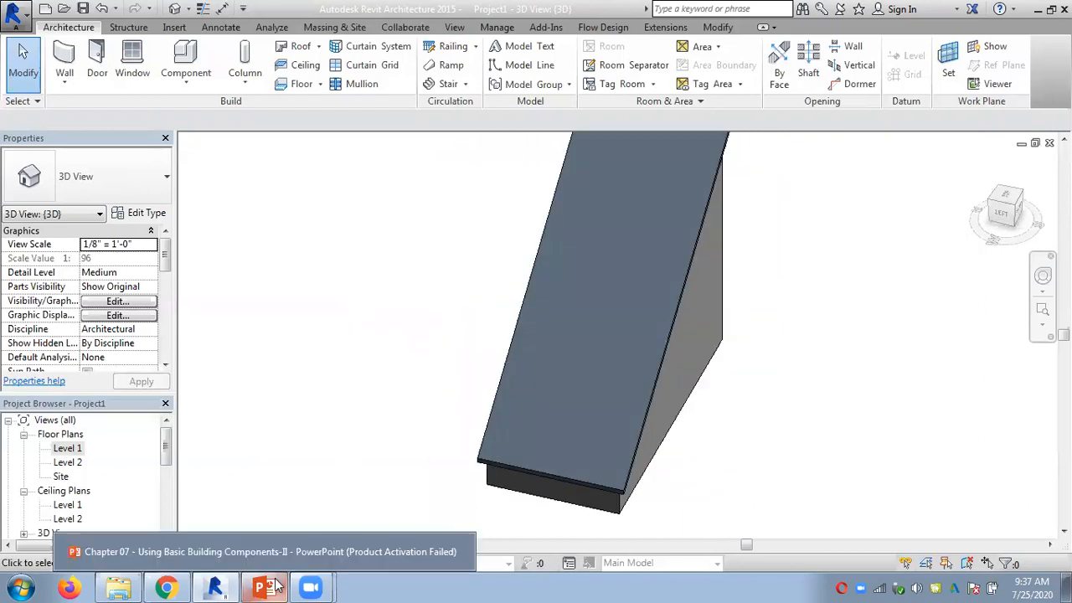
# Edit the shed roof's footprint so the front long line and the far short line define slope, finish it, and inspect the roof in 3D
pyautogui.click(662, 350)
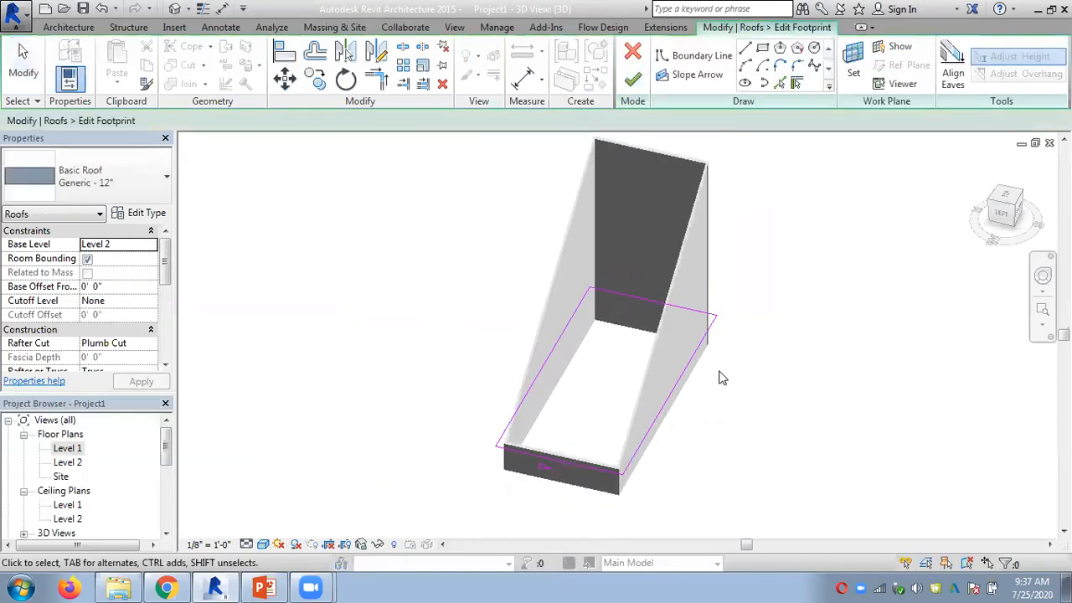
pyautogui.click(671, 394)
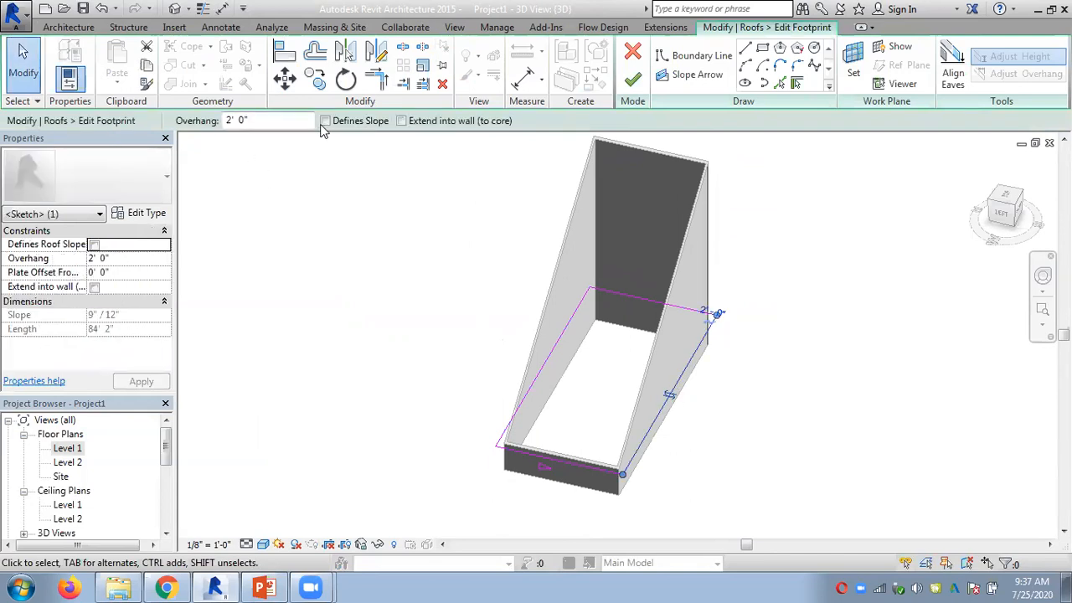
pyautogui.click(627, 297)
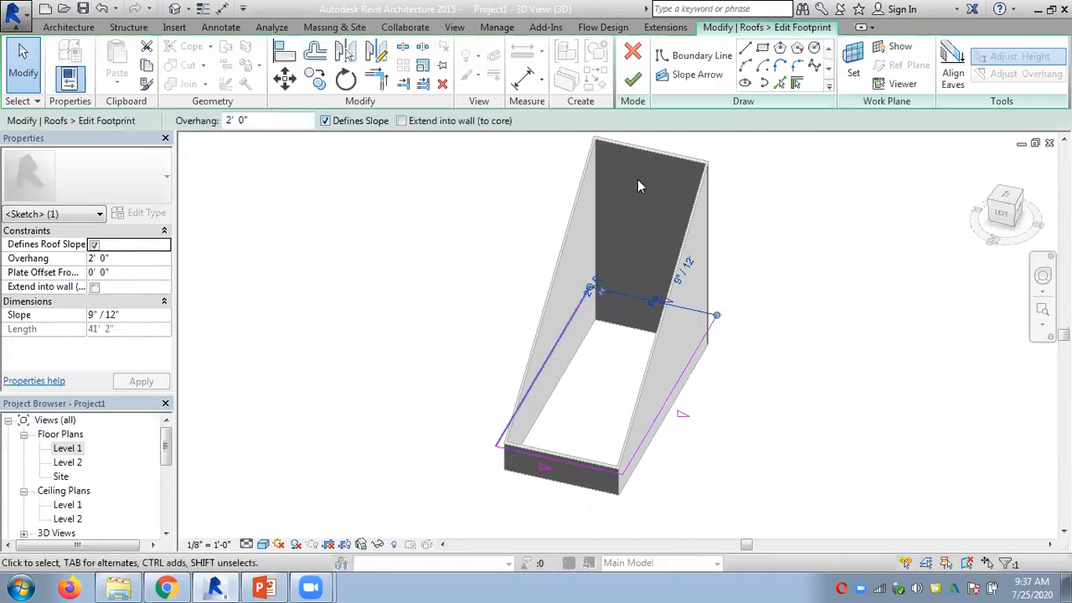
pyautogui.click(633, 84)
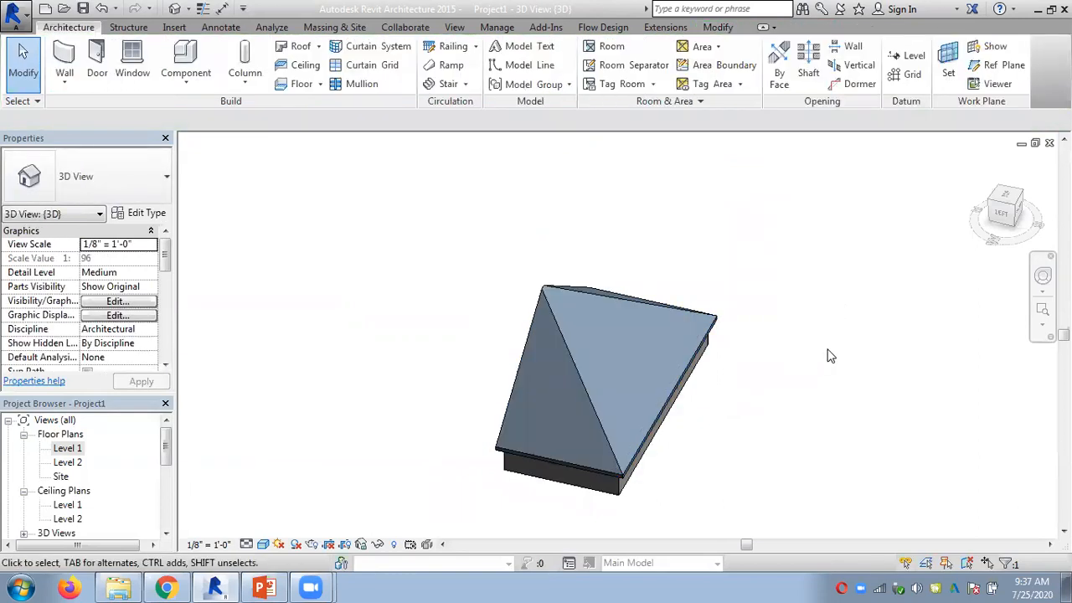
pyautogui.keyDown('shift'); pyautogui.moveTo(378, 318); pyautogui.dragTo(545, 342, button='middle'); pyautogui.keyUp('shift')
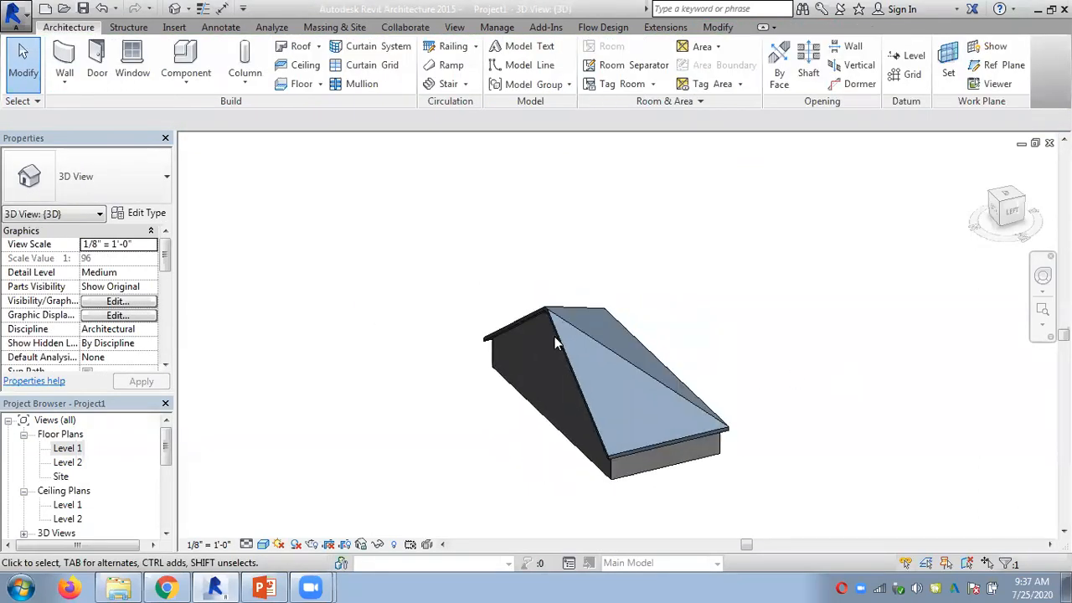
pyautogui.keyDown('shift'); pyautogui.moveTo(634, 324); pyautogui.dragTo(670, 318, button='middle'); pyautogui.keyUp('shift')
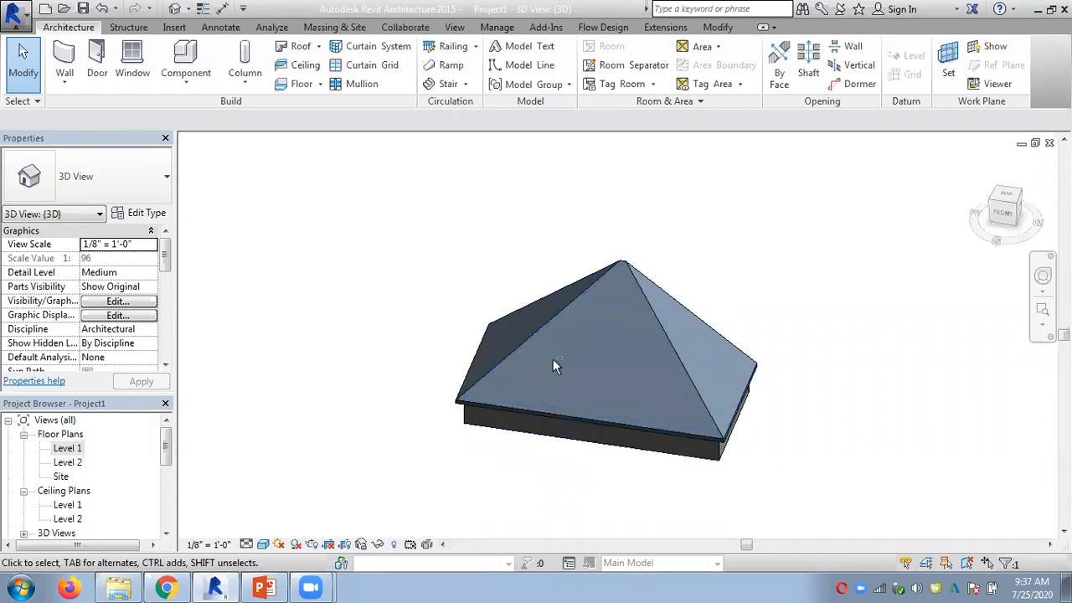
pyautogui.keyDown('shift'); pyautogui.moveTo(434, 236); pyautogui.dragTo(374, 266, button='middle'); pyautogui.keyUp('shift')
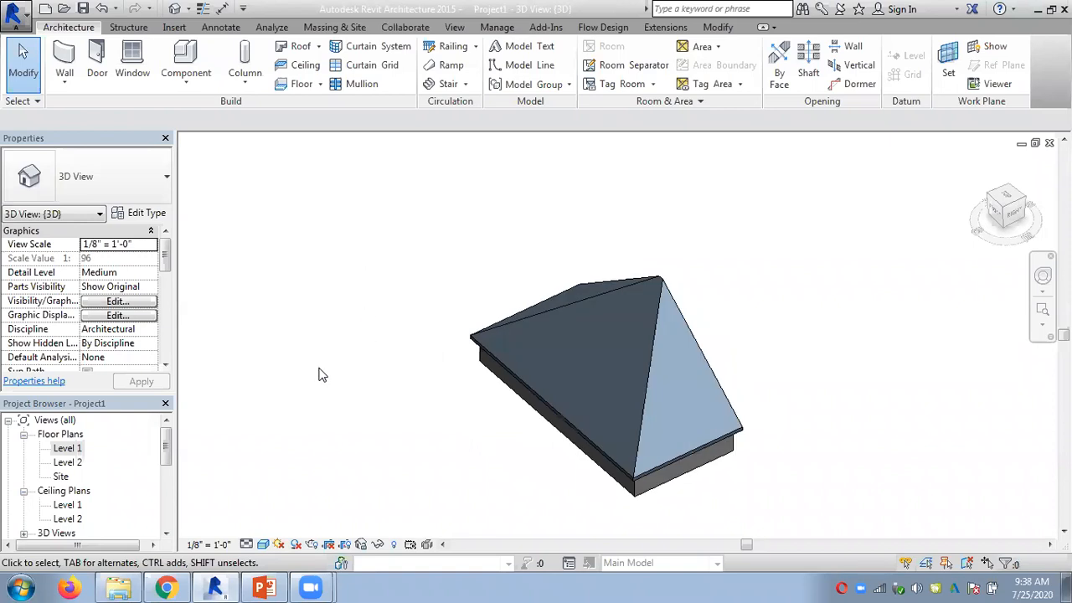
# Delete the roof in the Level 2 floor plan and reopen the Level 1 floor plan
pyautogui.doubleClick(60, 450)
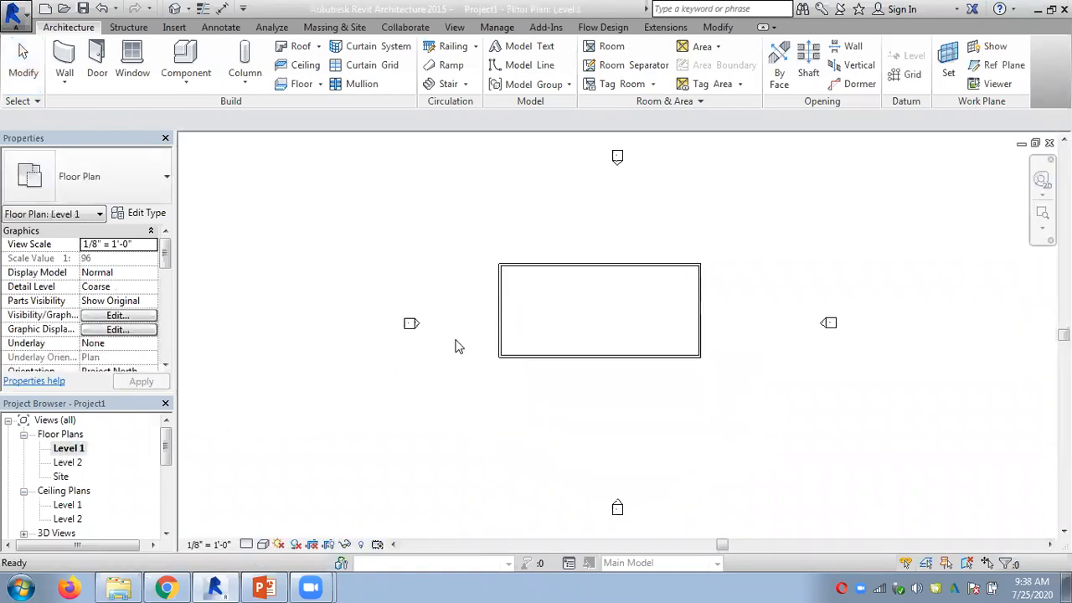
pyautogui.doubleClick(67, 462)
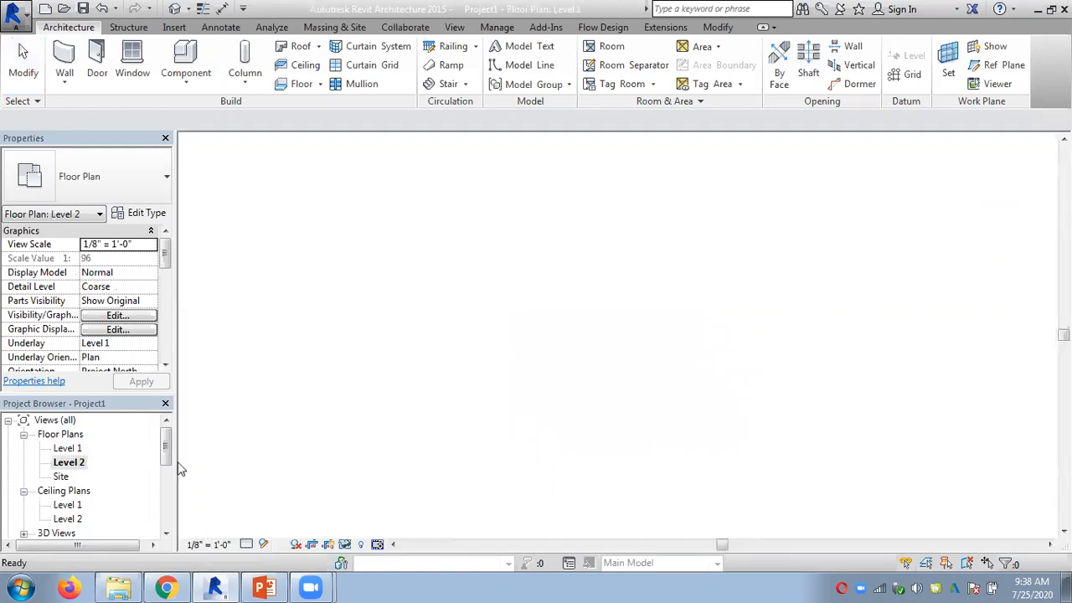
pyautogui.click(615, 359)
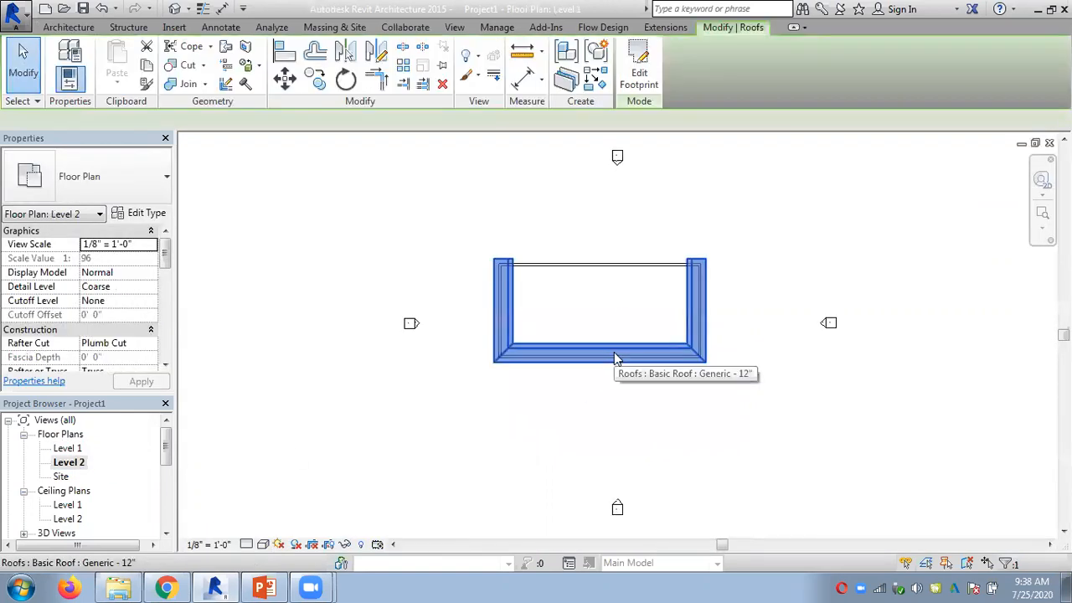
pyautogui.press('Delete')
pyautogui.click(69, 450)
pyautogui.doubleClick(68, 450)
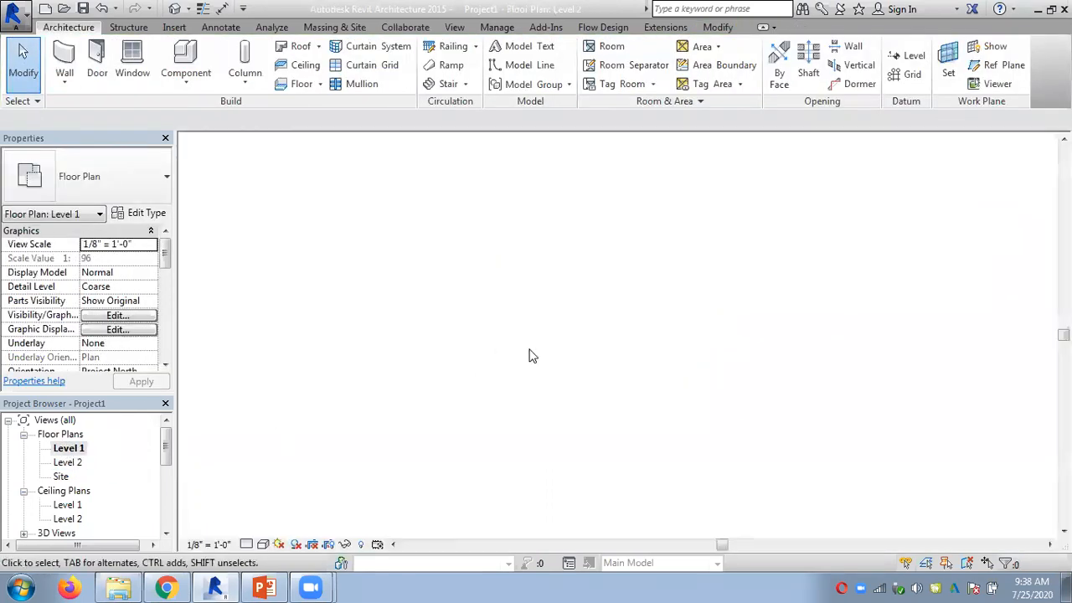
# Draw three chained walls outward from the rectangle's upper long wall, forming a wing about 22'-6" deep and 18'-6" wide
pyautogui.moveTo(594, 323); pyautogui.dragTo(517, 321, button='middle')
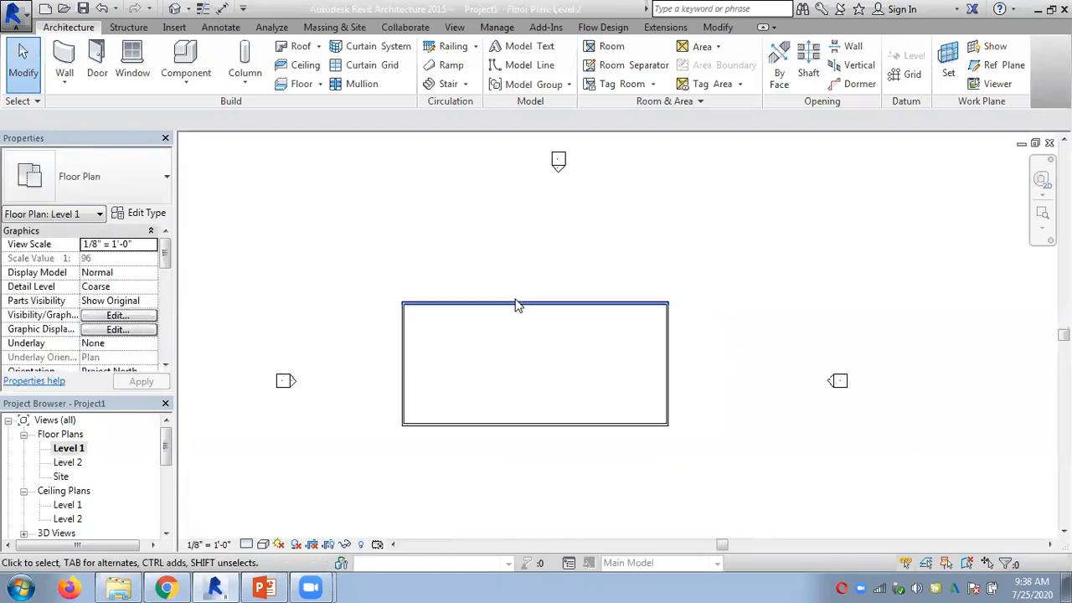
pyautogui.click(515, 304)
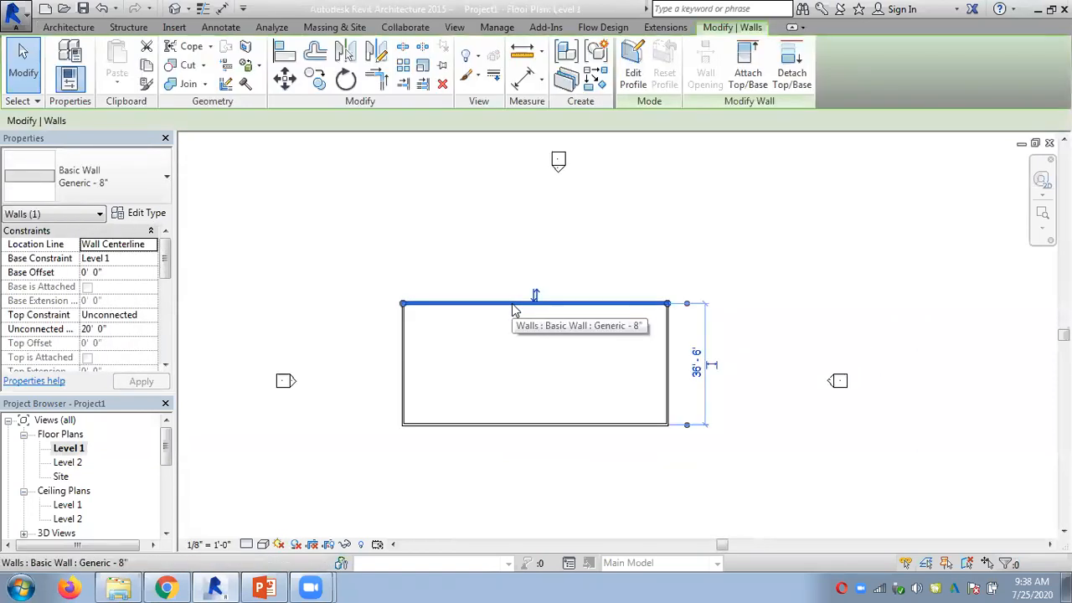
pyautogui.press('Escape')
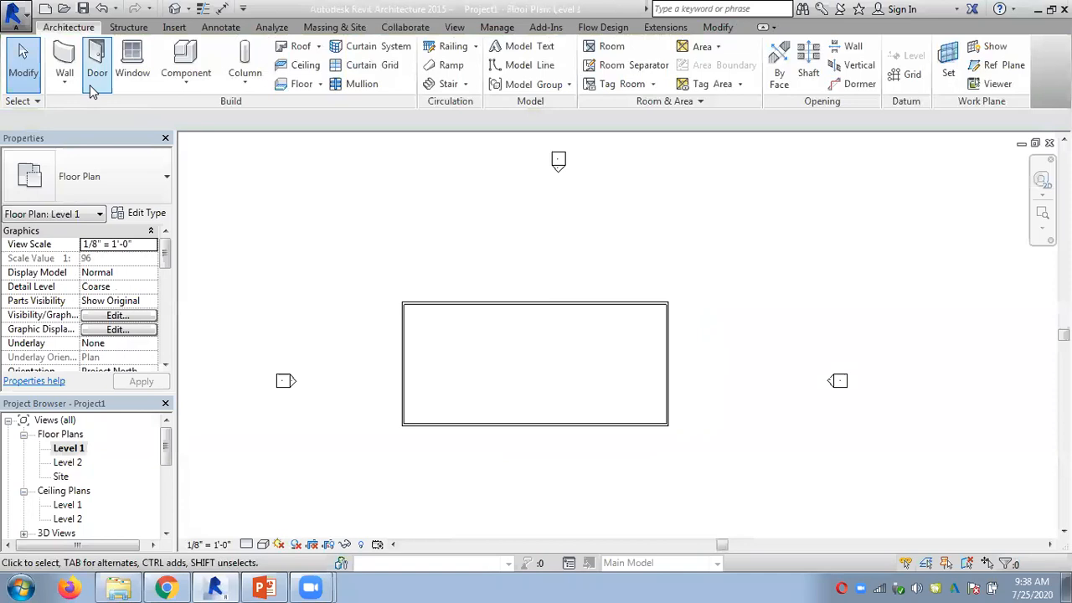
pyautogui.click(64, 81)
pyautogui.click(109, 110)
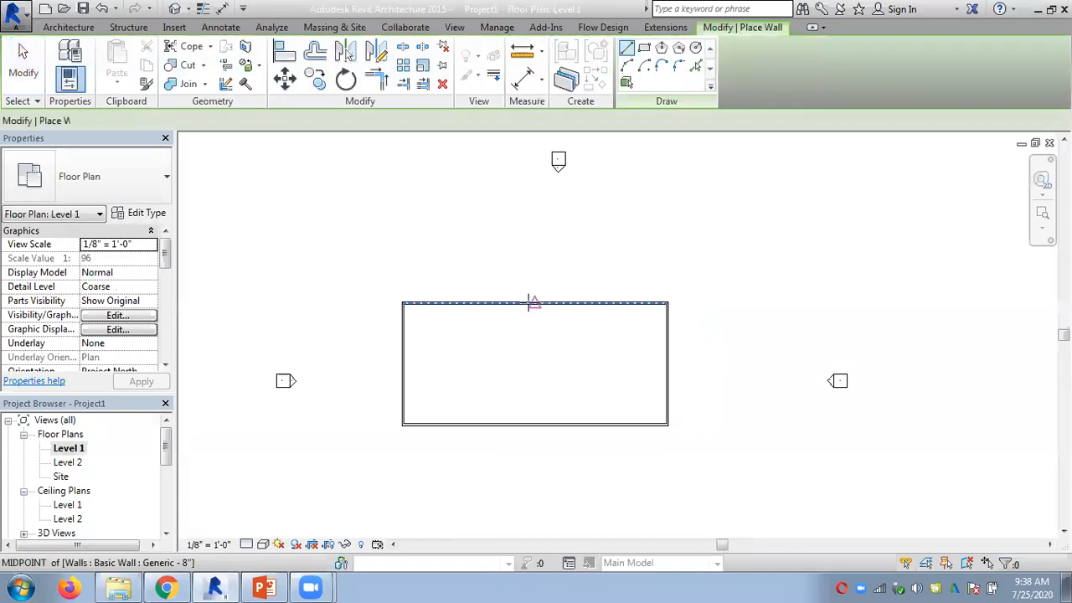
pyautogui.click(499, 303)
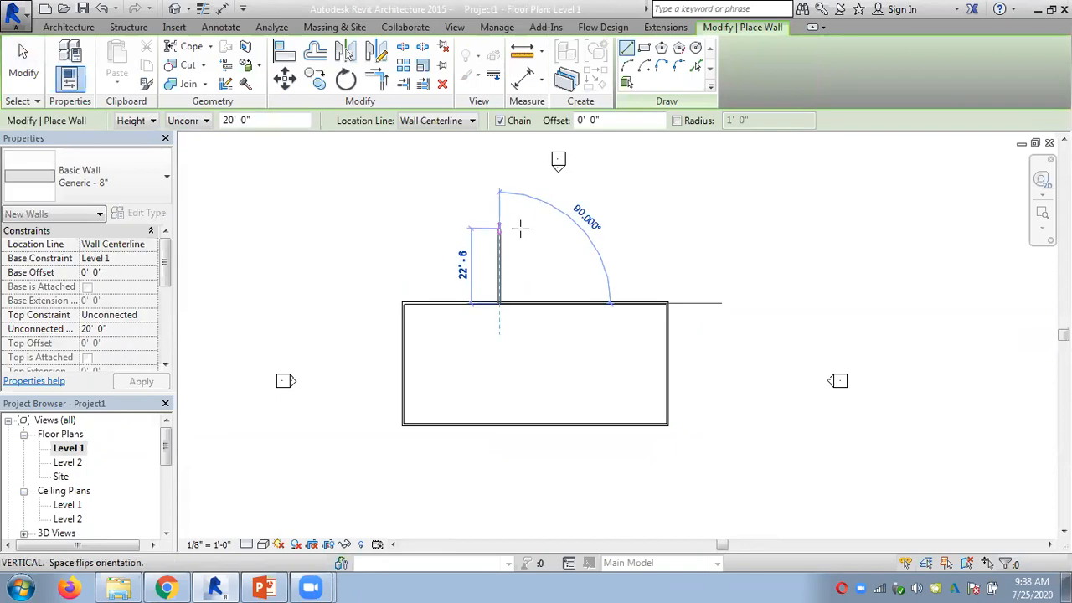
pyautogui.click(556, 227)
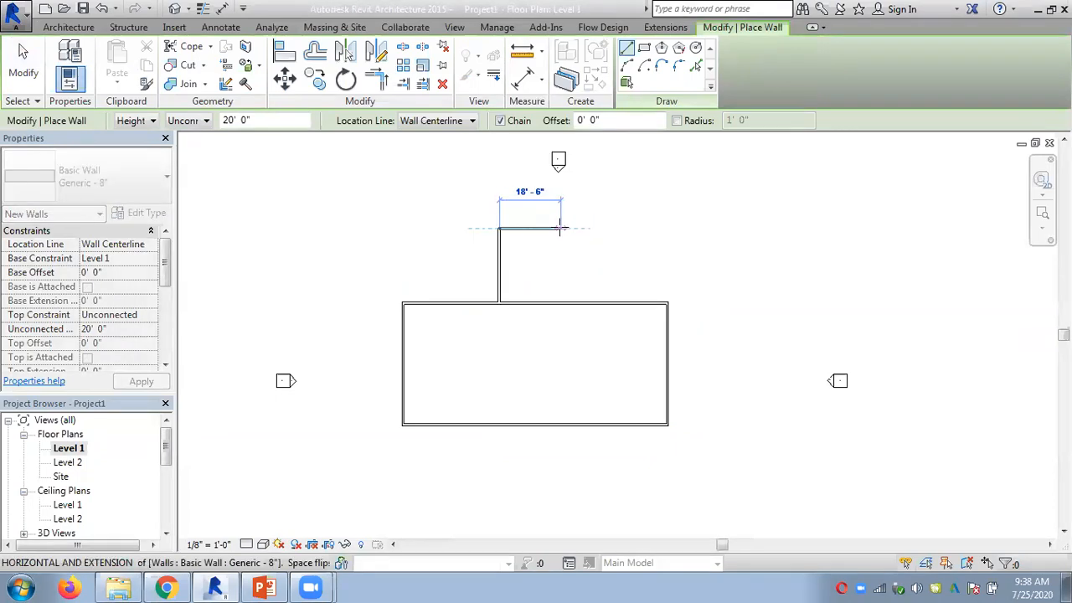
pyautogui.click(560, 303)
pyautogui.click(561, 304)
pyautogui.press('Escape')
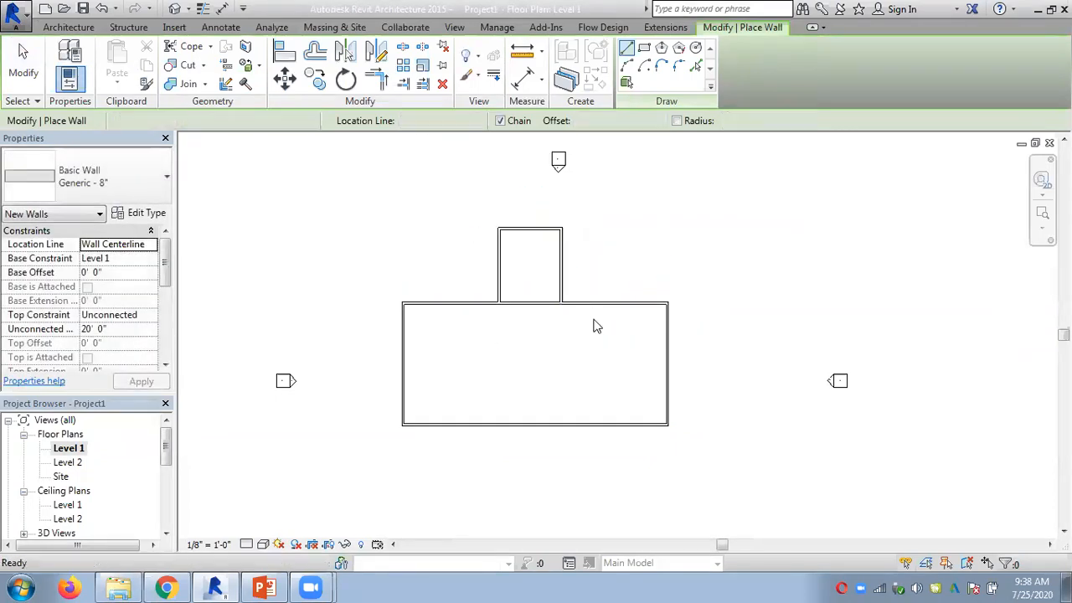
pyautogui.press('Escape')
pyautogui.scroll(1, 557, 323)
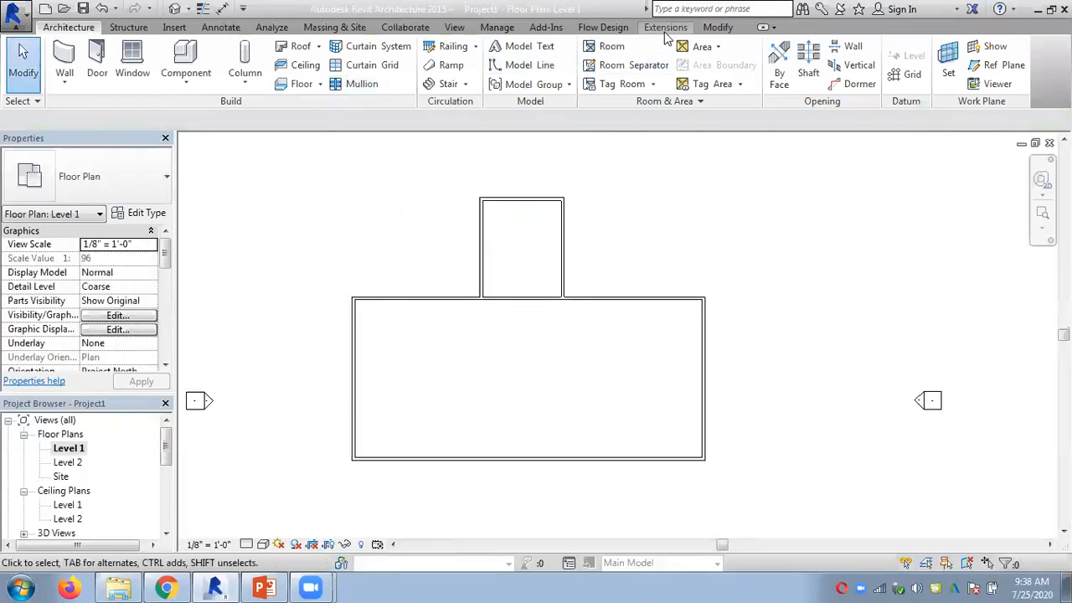
# Cancel the save reminder and split the upper long wall where the wing's two side walls meet it
pyautogui.click(713, 28)
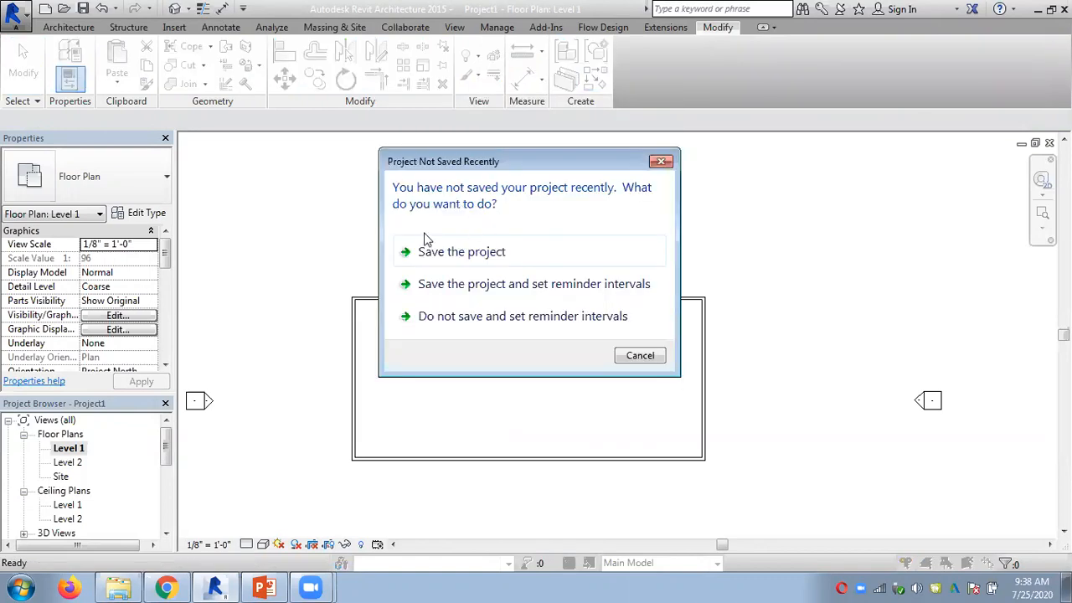
pyautogui.click(640, 358)
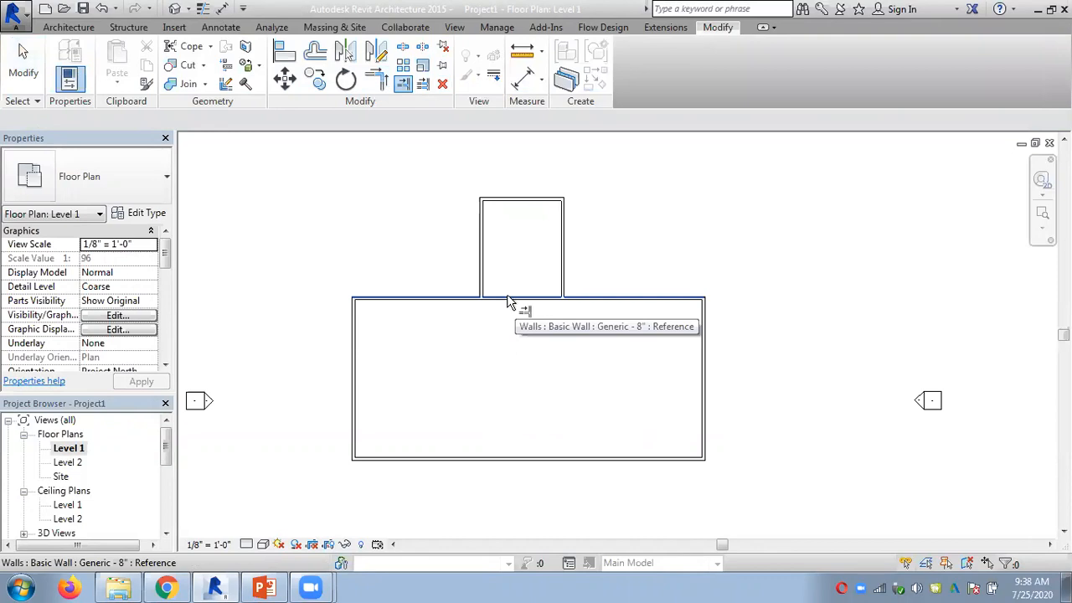
pyautogui.click(405, 84)
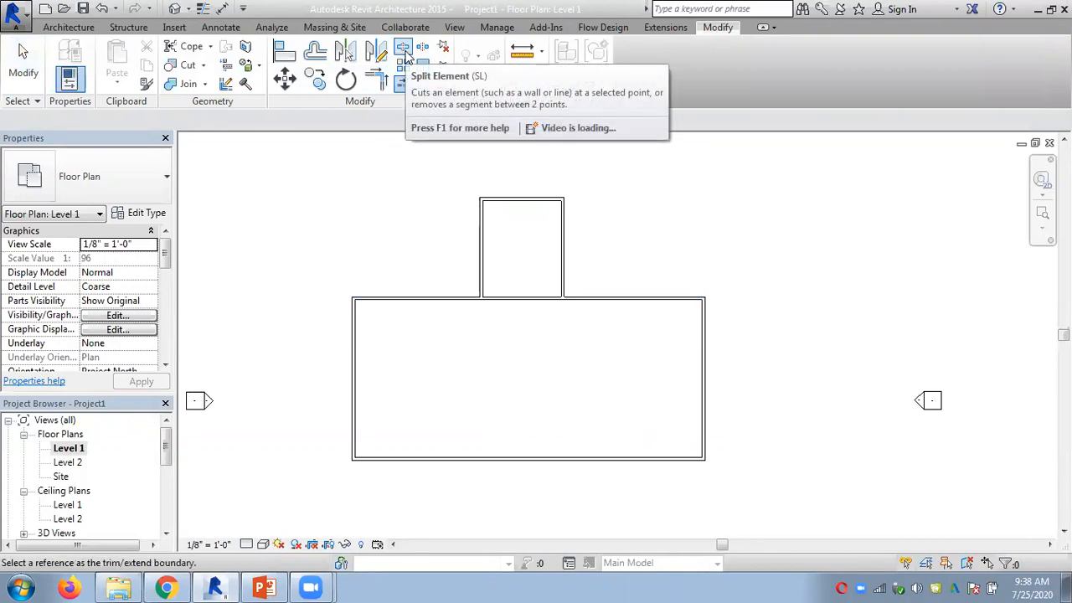
pyautogui.click(406, 55)
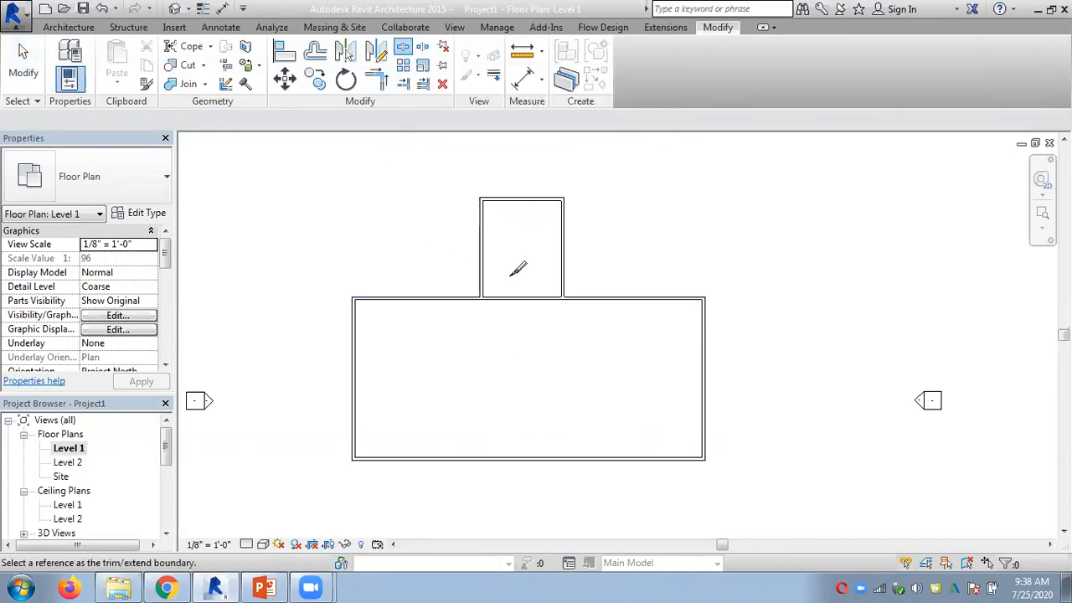
pyautogui.scroll(5, 498, 288)
pyautogui.click(470, 288)
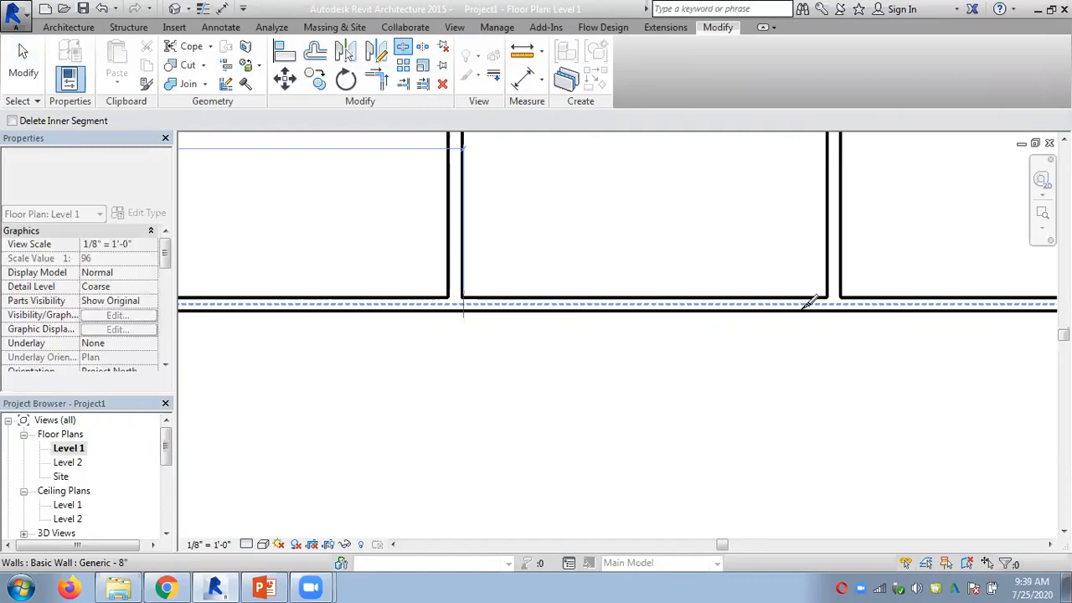
pyautogui.click(829, 285)
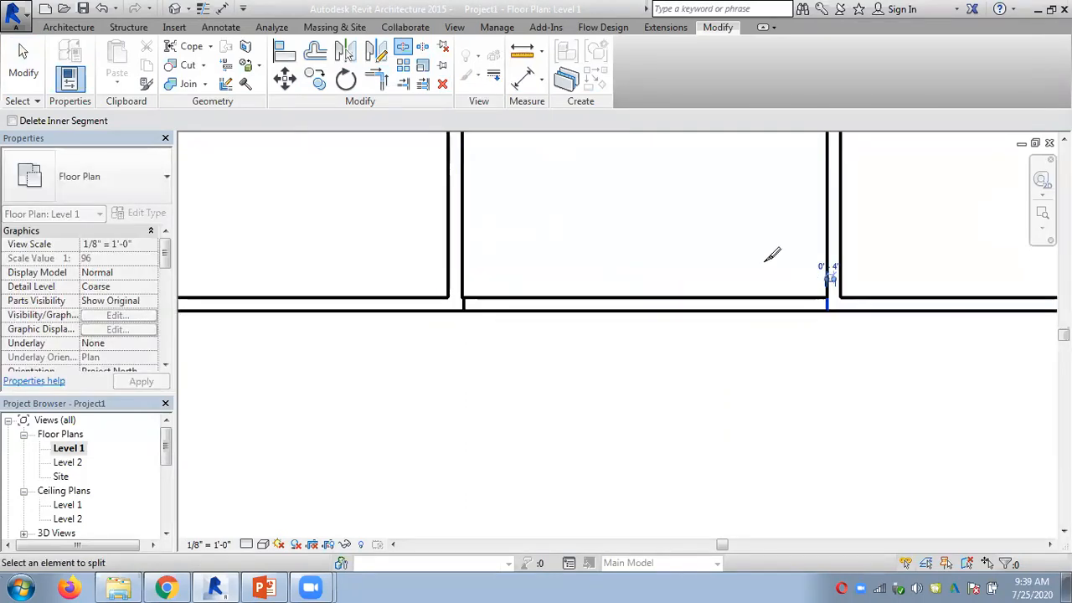
# Delete the wall segment between the wing and the rectangle, and extend the remaining wall end to the wing's left corner
pyautogui.press('Escape')
pyautogui.click(653, 303)
pyautogui.press('Delete')
pyautogui.click(466, 309)
pyautogui.moveTo(466, 307); pyautogui.dragTo(455, 304)
pyautogui.click(660, 332)
# Check the T-shaped wall layout in the 3D view and return to the Level 1 floor plan
pyautogui.scroll(-3, 694, 286)
pyautogui.scroll(-2, 693, 289)
pyautogui.moveTo(692, 290); pyautogui.dragTo(551, 318, button='middle')
pyautogui.click(174, 8)
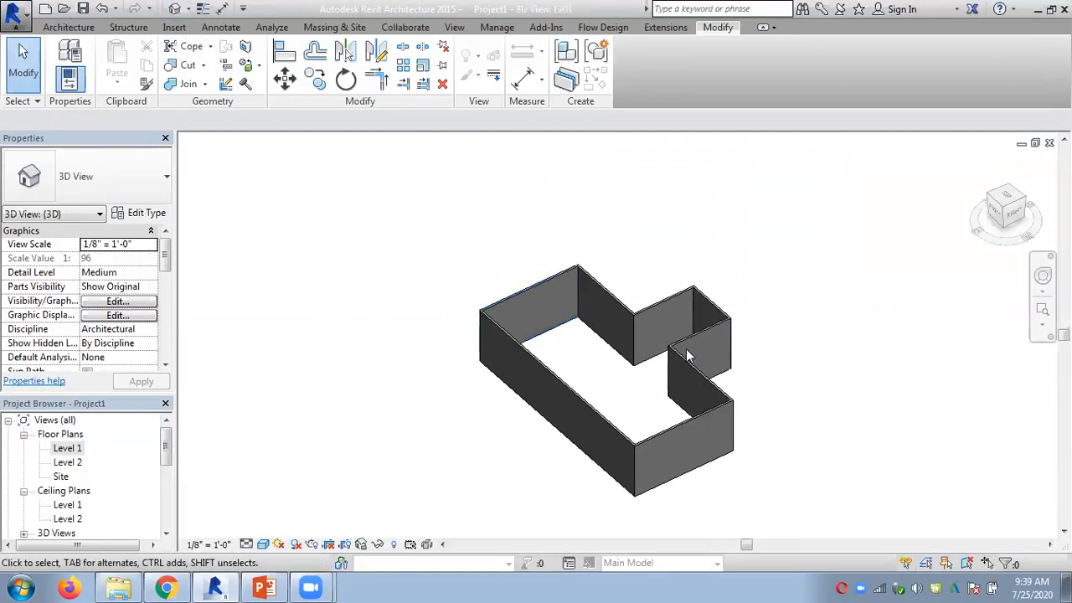
pyautogui.click(1049, 143)
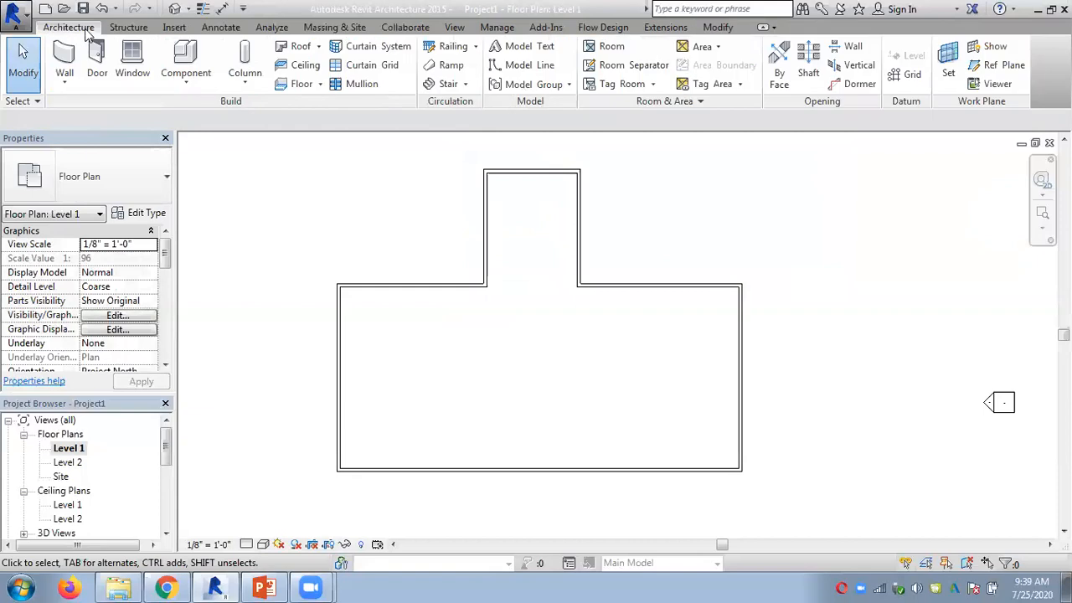
# Start a roof by footprint on Level 2 and pick the main rectangle's five outer walls as slope-defining boundaries with a 2'-0" overhang
pyautogui.click(318, 46)
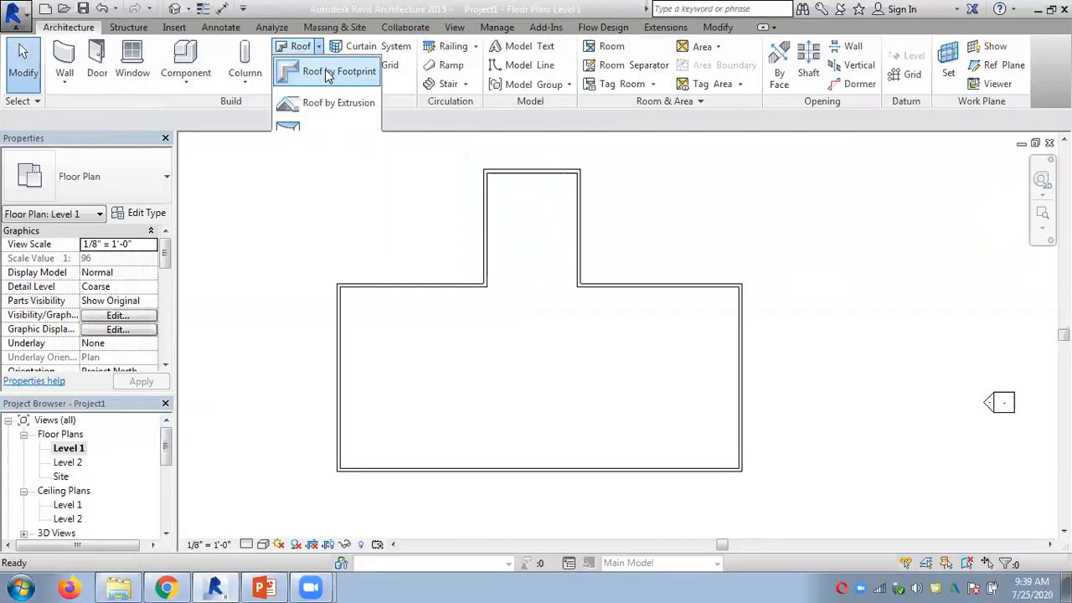
pyautogui.click(328, 73)
pyautogui.click(423, 212)
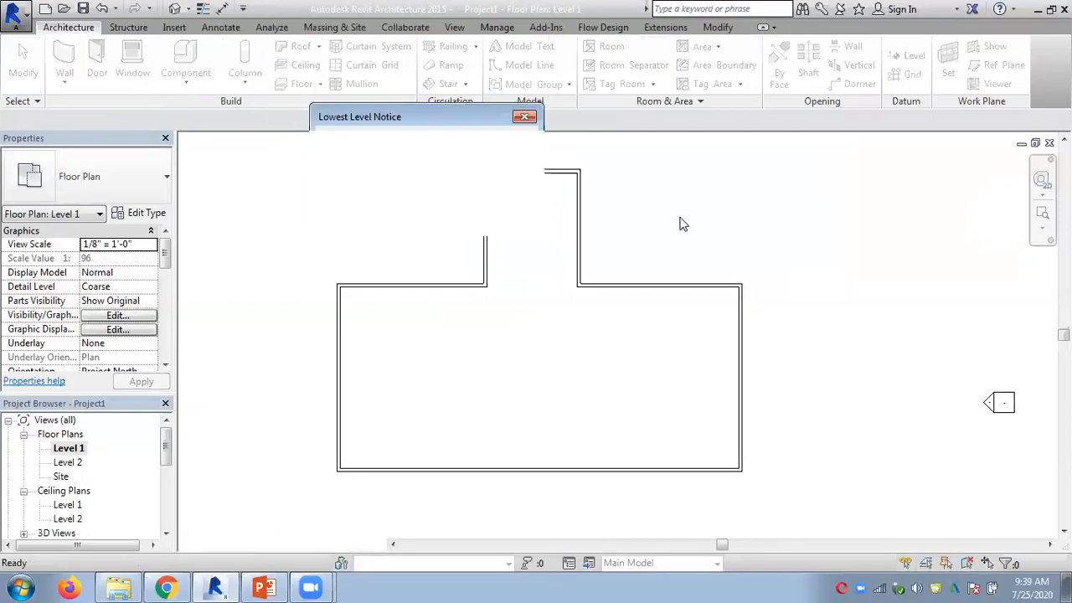
pyautogui.click(702, 285)
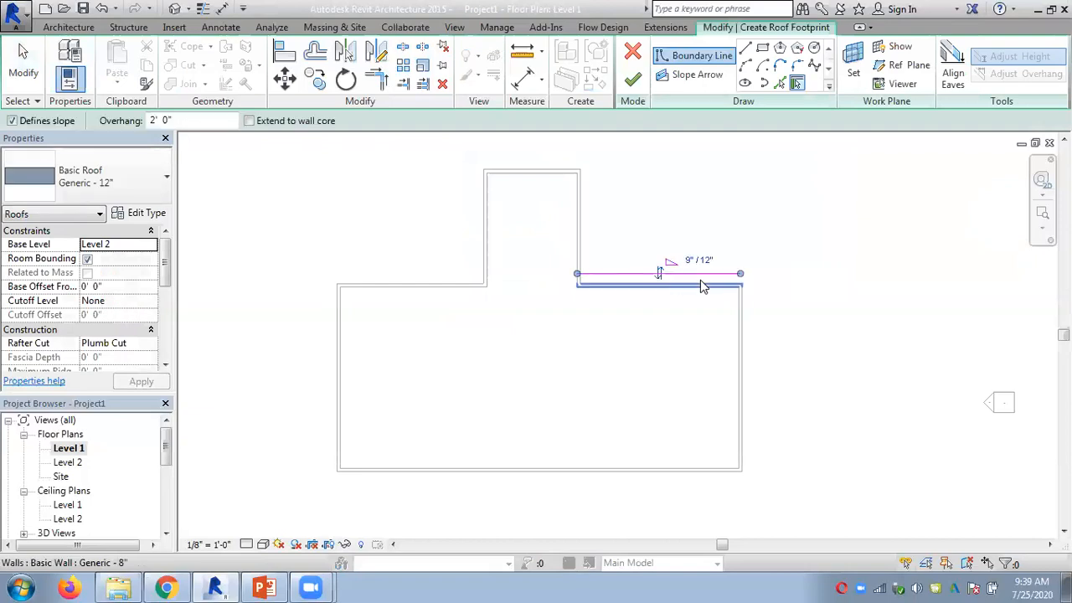
pyautogui.click(742, 315)
pyautogui.click(696, 477)
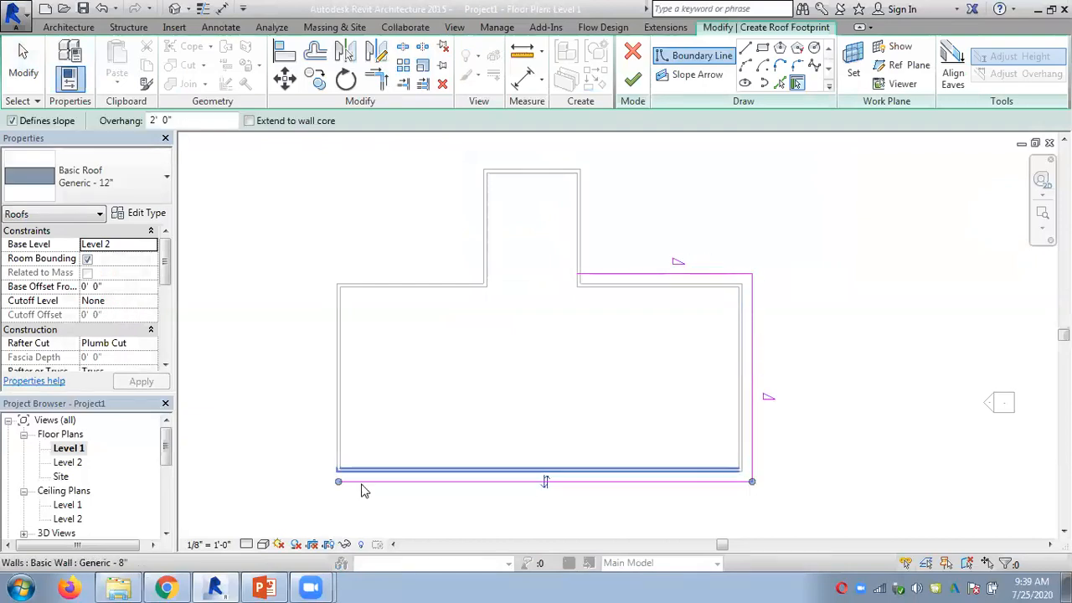
pyautogui.click(337, 431)
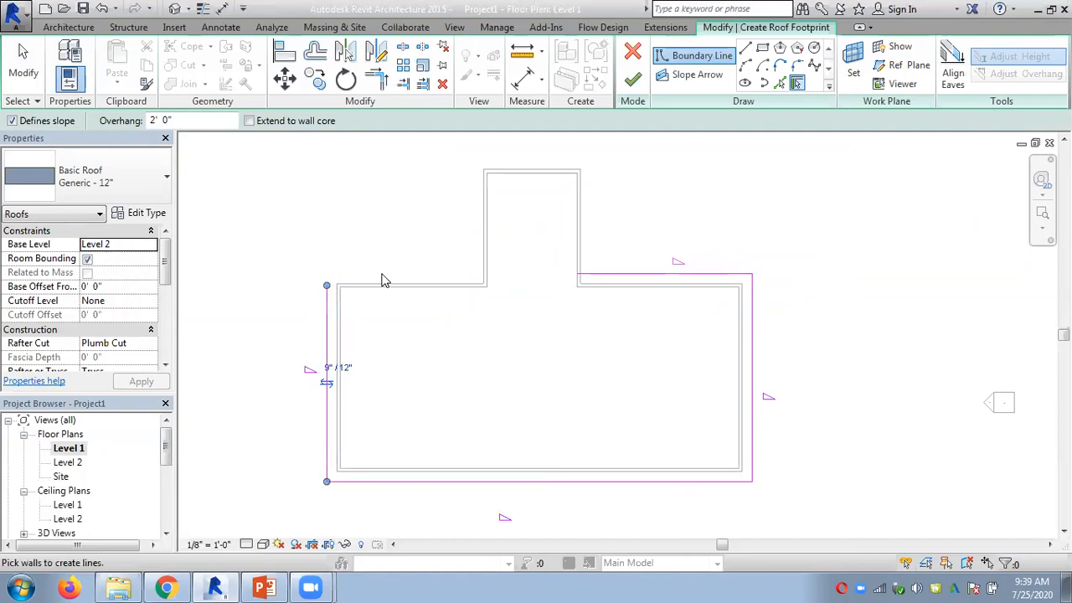
pyautogui.click(384, 287)
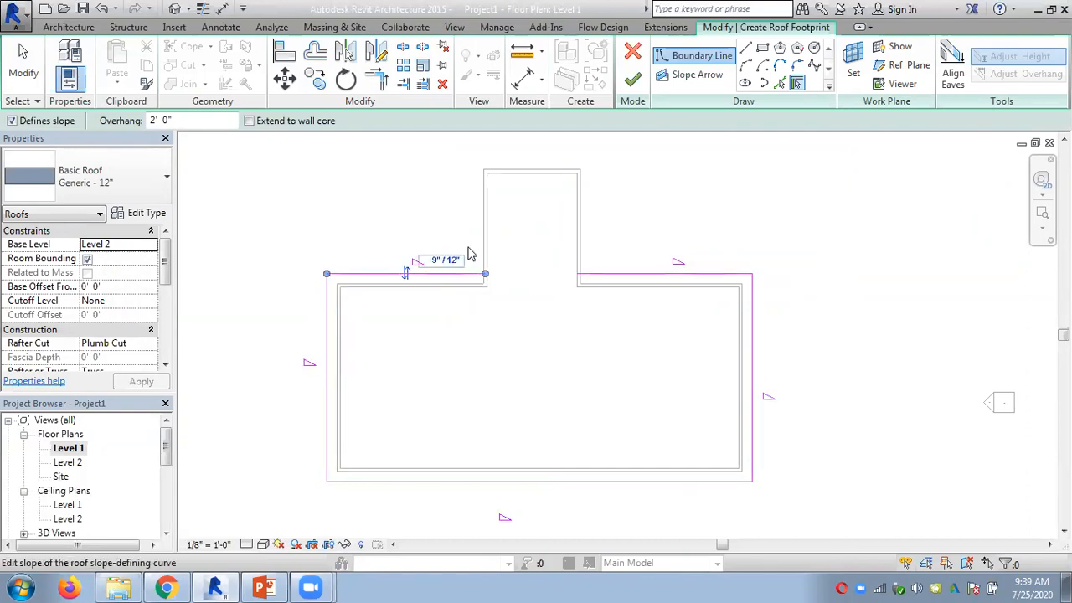
# Add the wing's two side walls and end wall to the roof boundary as slope-defining lines with a 2'-0" overhang
pyautogui.click(488, 216)
pyautogui.click(532, 173)
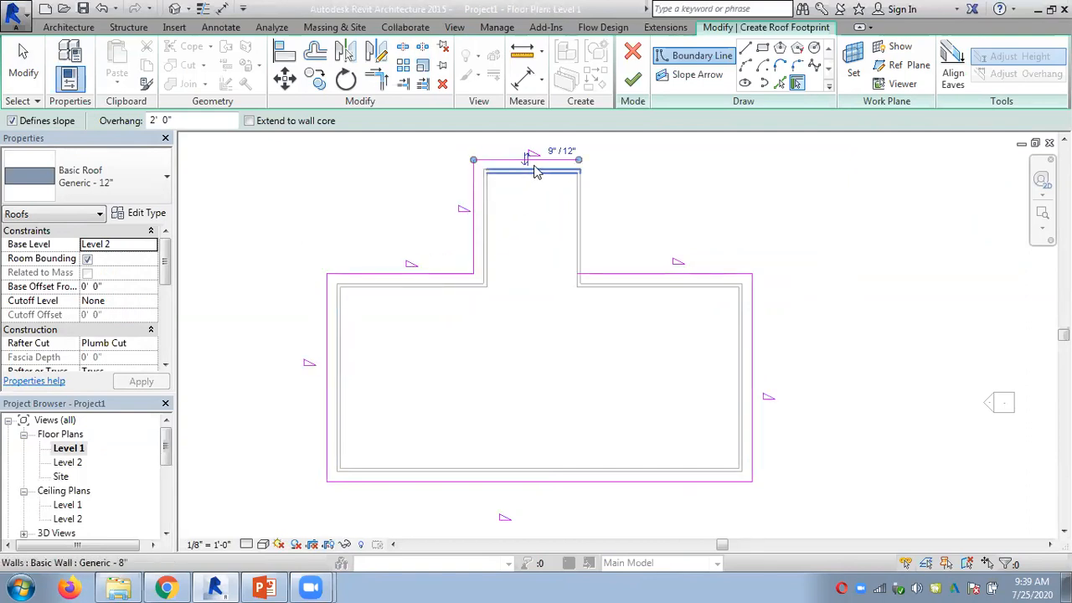
pyautogui.click(584, 214)
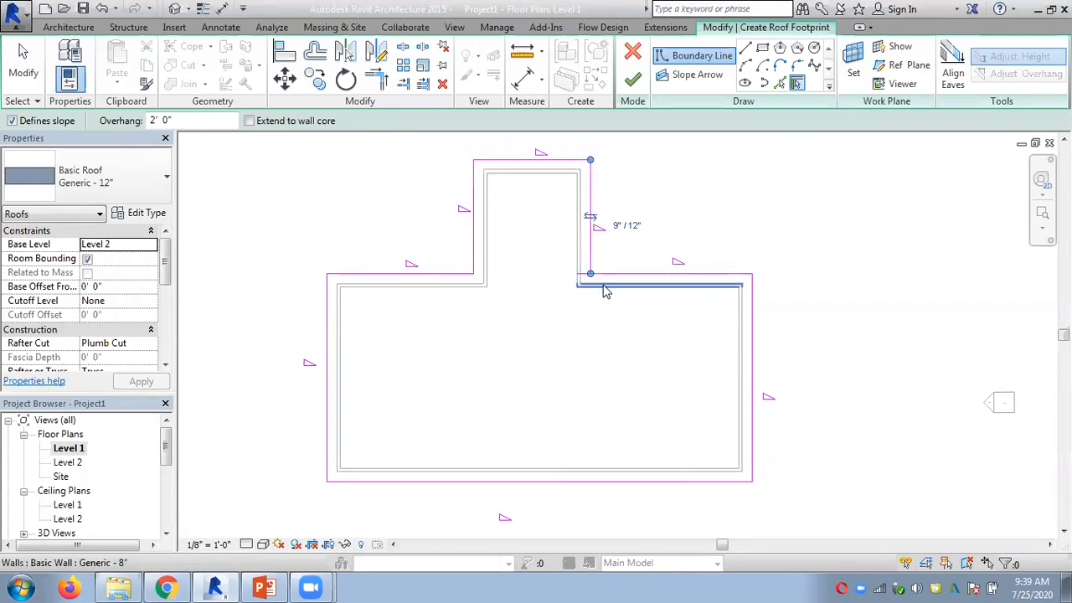
# Trim the wing's right boundary line and the adjoining upper boundary line of the main rectangle to a clean corner
pyautogui.scroll(4, 605, 284)
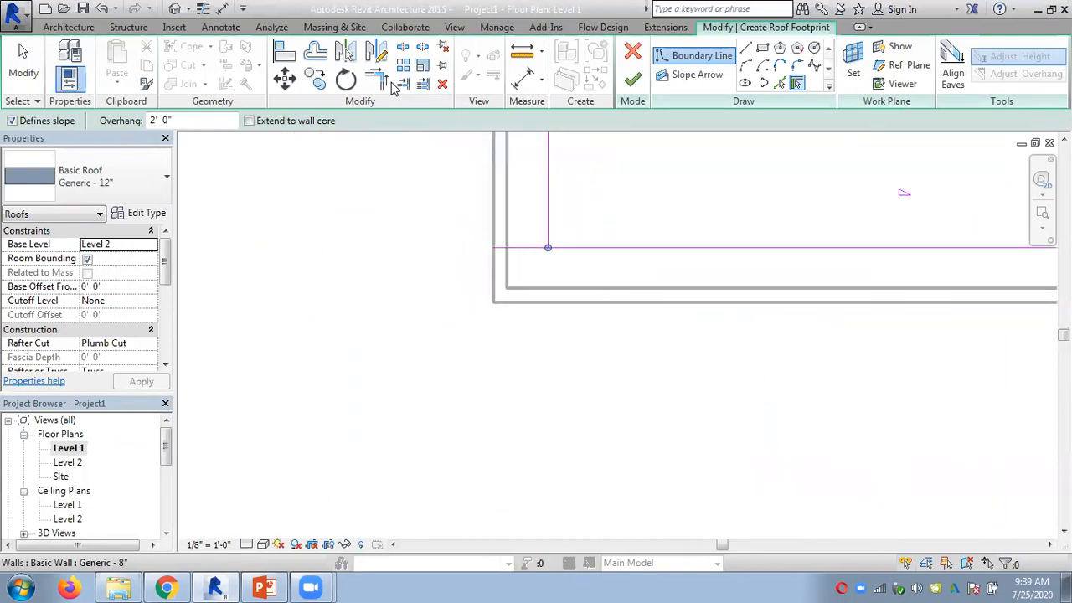
pyautogui.click(376, 80)
pyautogui.click(546, 211)
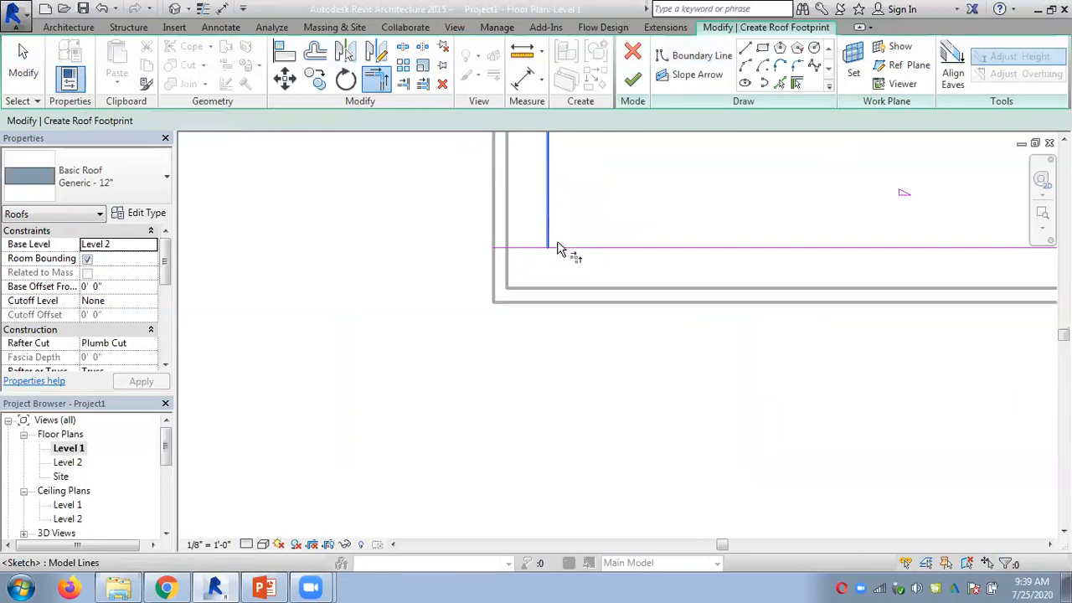
pyautogui.click(575, 251)
pyautogui.scroll(-2, 587, 273)
pyautogui.scroll(-4, 590, 270)
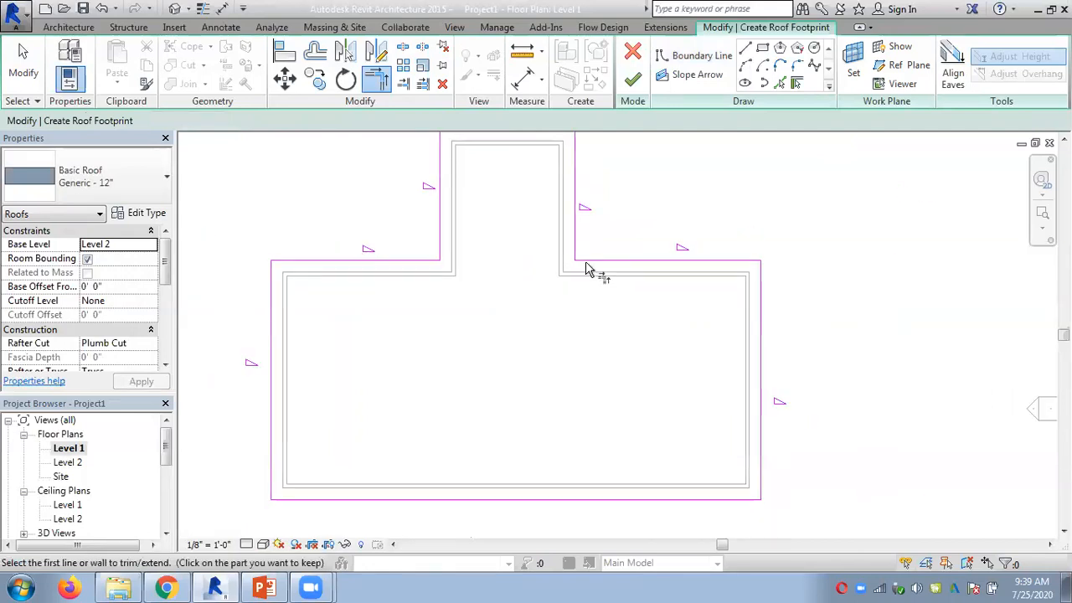
# Finish the T-shaped roof footprint and attach the highlighted walls to the roof
pyautogui.click(633, 78)
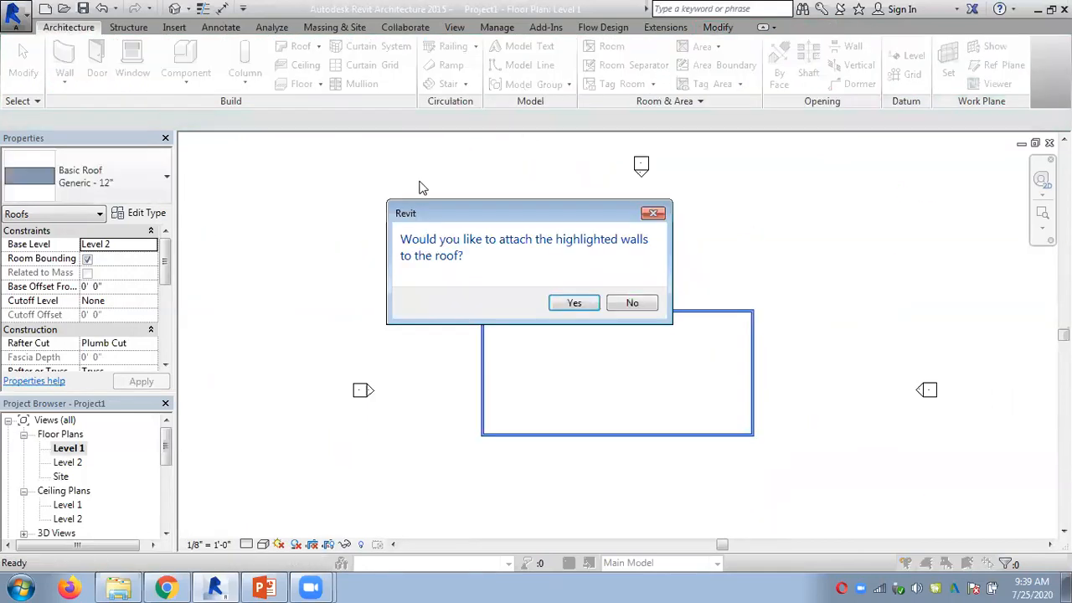
pyautogui.click(570, 302)
pyautogui.click(412, 201)
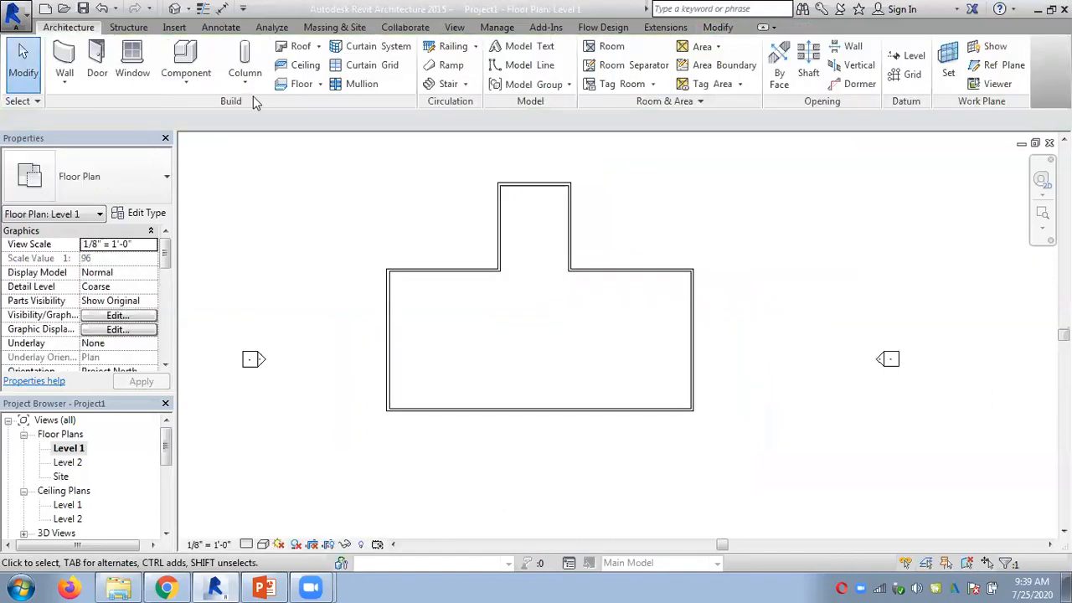
# Inspect the T-shaped roof in the 3D view from above, from below and from the wing side
pyautogui.click(174, 8)
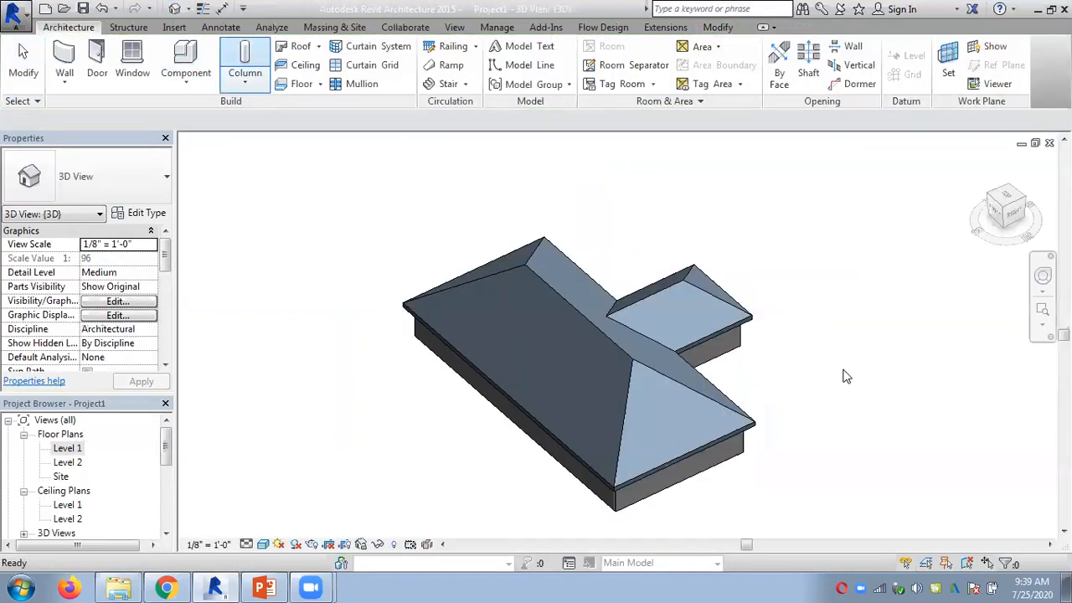
pyautogui.keyDown('shift'); pyautogui.moveTo(835, 405); pyautogui.dragTo(644, 381, button='middle'); pyautogui.keyUp('shift')
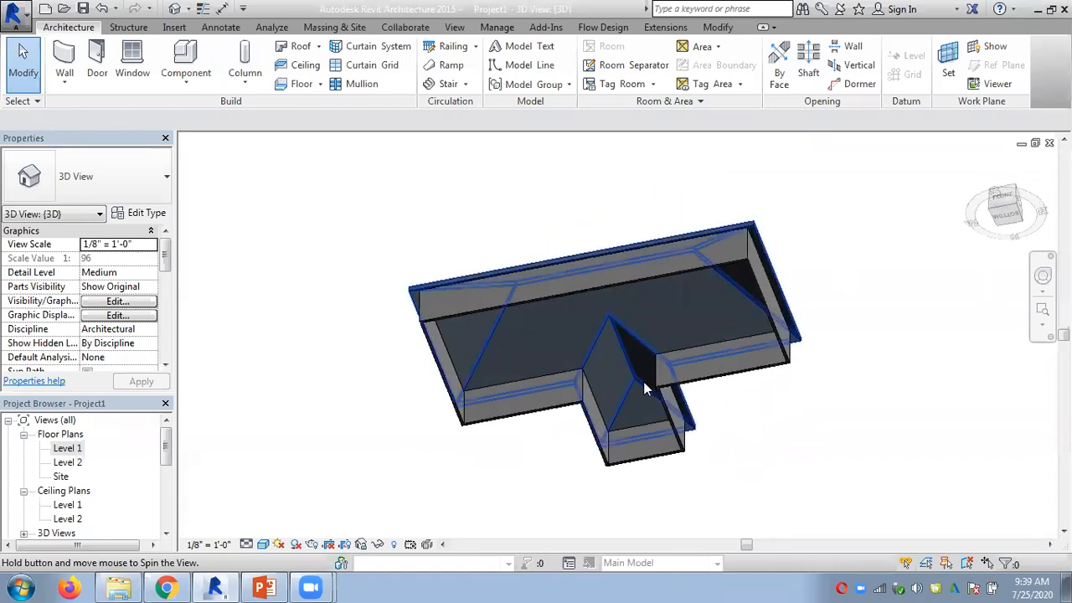
pyautogui.scroll(5, 643, 381)
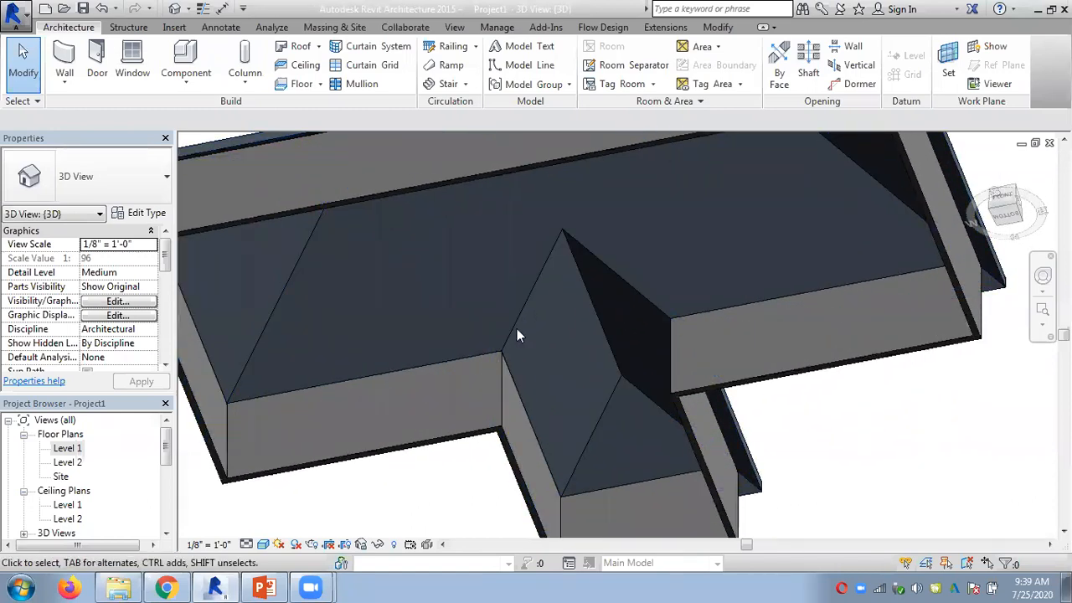
pyautogui.scroll(-5, 595, 371)
pyautogui.keyDown('shift'); pyautogui.moveTo(611, 359); pyautogui.dragTo(357, 589, button='middle'); pyautogui.keyUp('shift')
pyautogui.keyDown('shift'); pyautogui.moveTo(537, 471); pyautogui.dragTo(606, 546, button='middle'); pyautogui.keyUp('shift')
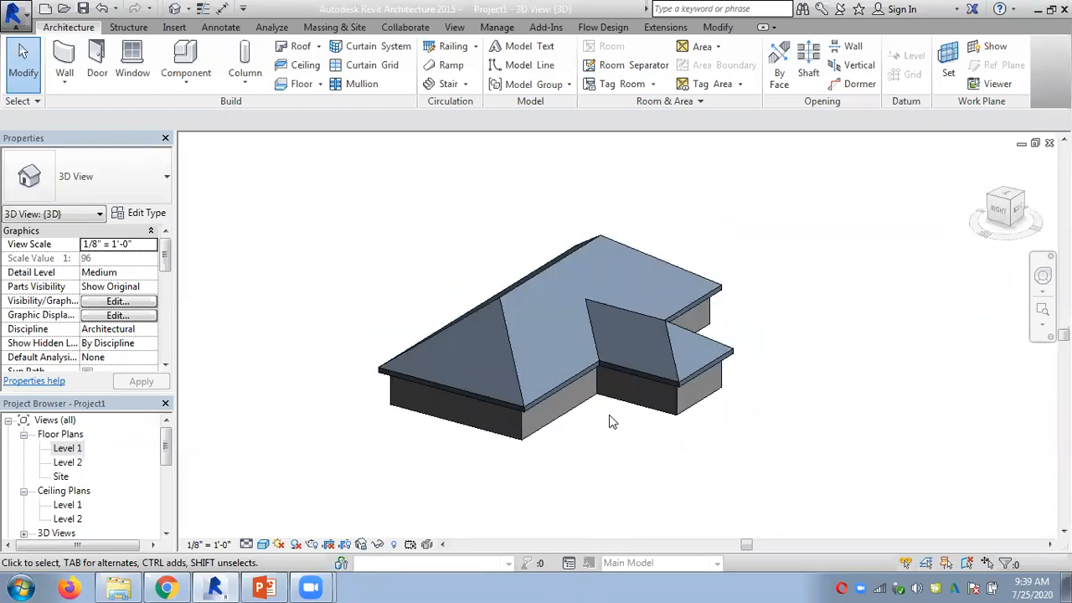
pyautogui.keyDown('shift'); pyautogui.moveTo(336, 278); pyautogui.dragTo(539, 363, button='middle'); pyautogui.keyUp('shift')
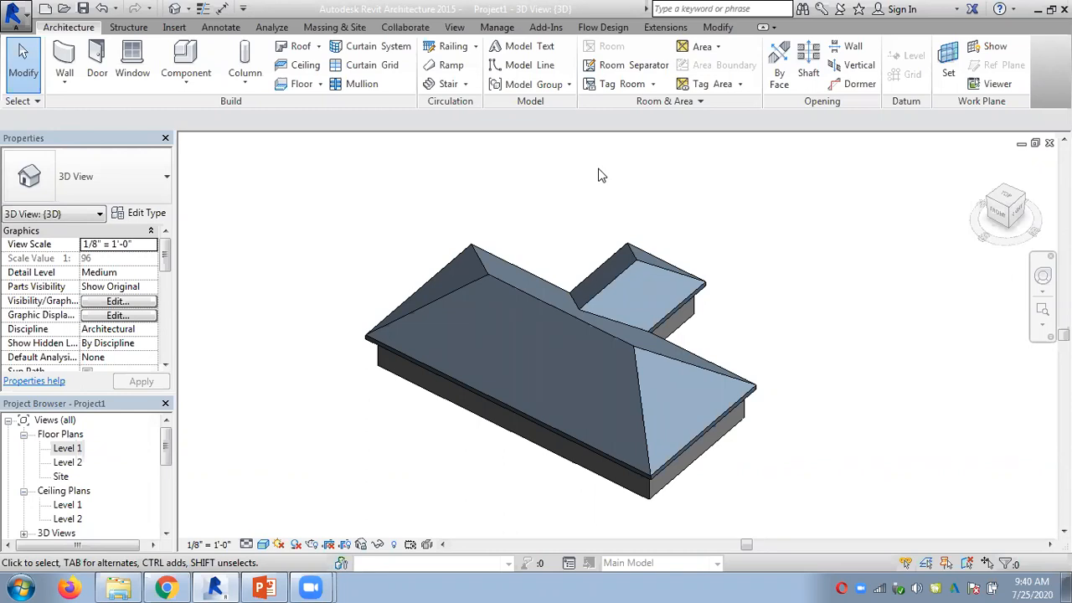
# Open the T-shaped roof's footprint sketch to review its slope-defining lines, finish the sketch and deselect the roof
pyautogui.click(628, 271)
pyautogui.click(640, 74)
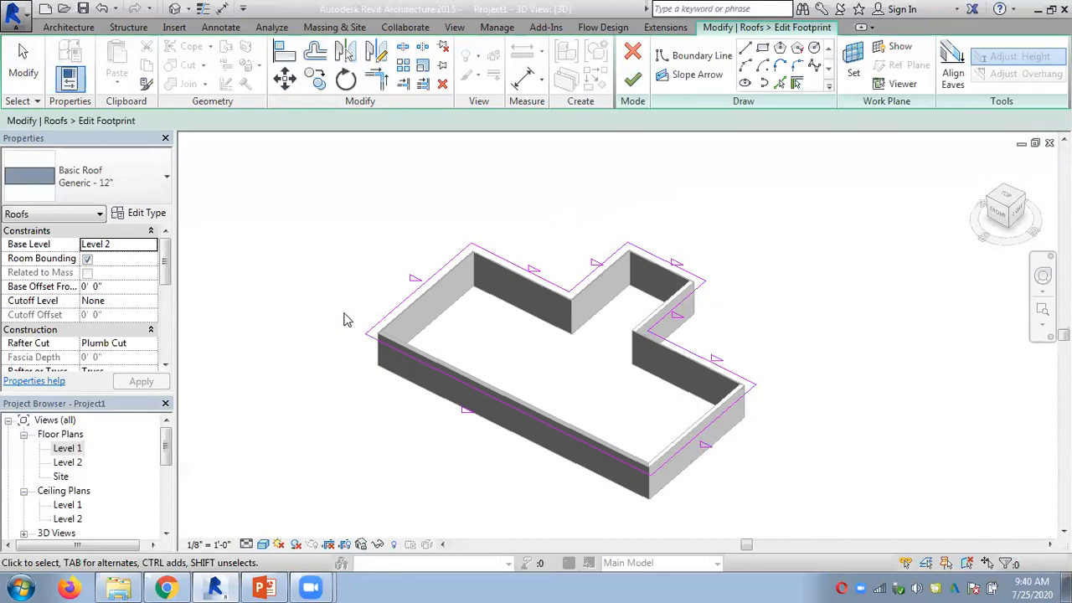
pyautogui.press('Escape')
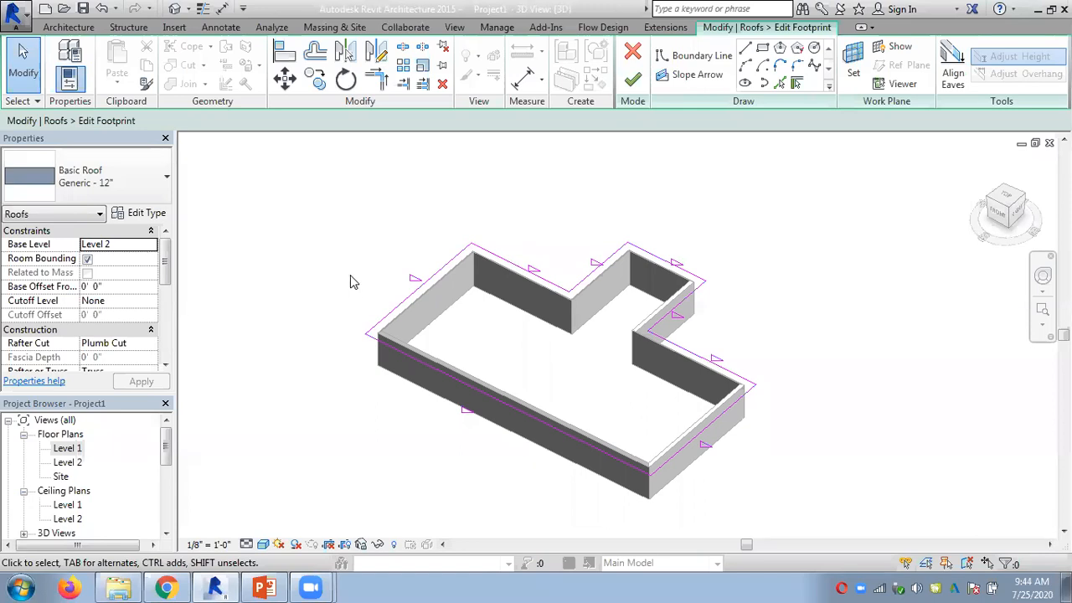
pyautogui.click(633, 78)
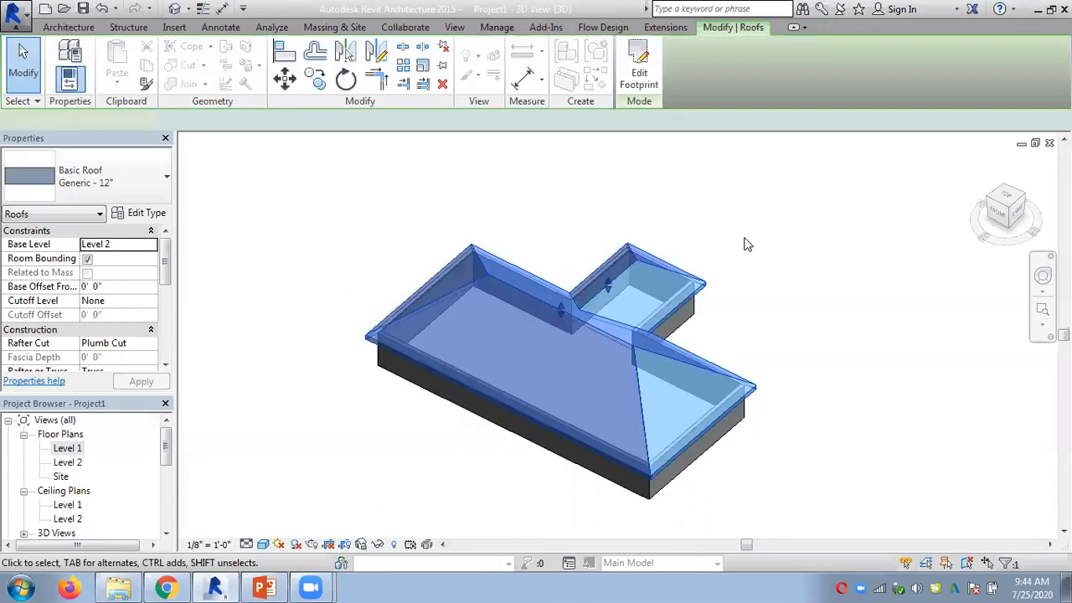
pyautogui.press('Escape')
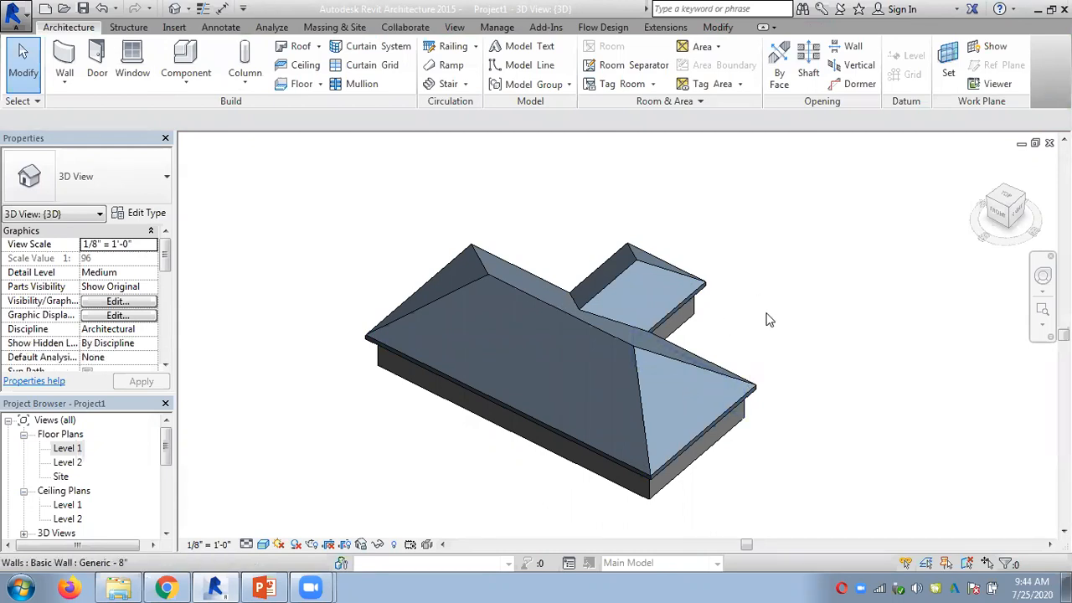
# Cut an opening by face in the main roof's right hip end, using a rectangular boundary about 8'-0" by 5'-0"
pyautogui.keyDown('shift'); pyautogui.moveTo(761, 304); pyautogui.dragTo(809, 282, button='middle'); pyautogui.keyUp('shift')
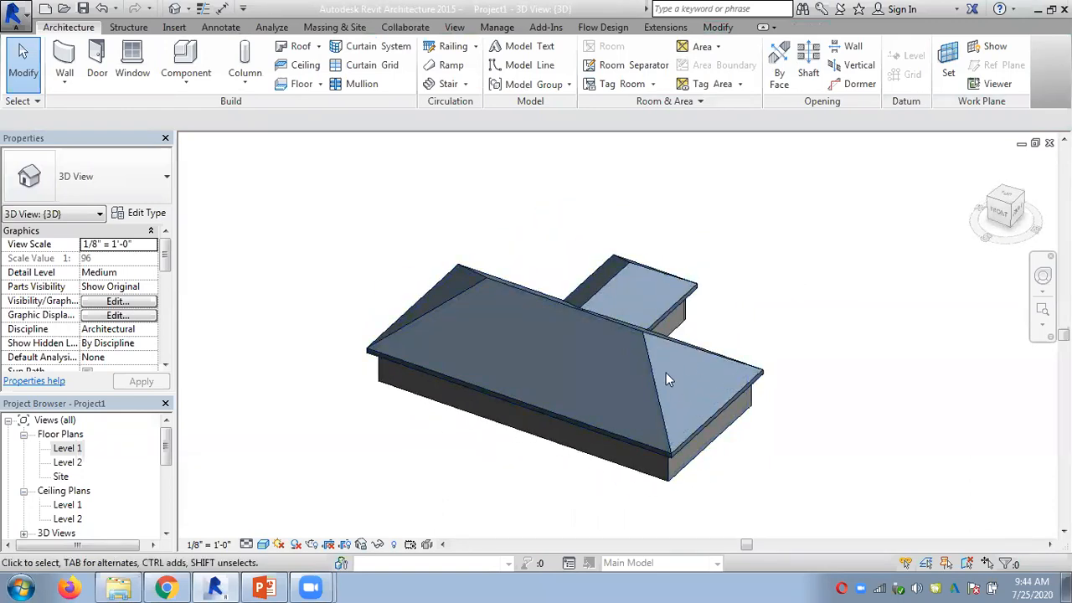
pyautogui.scroll(3, 693, 395)
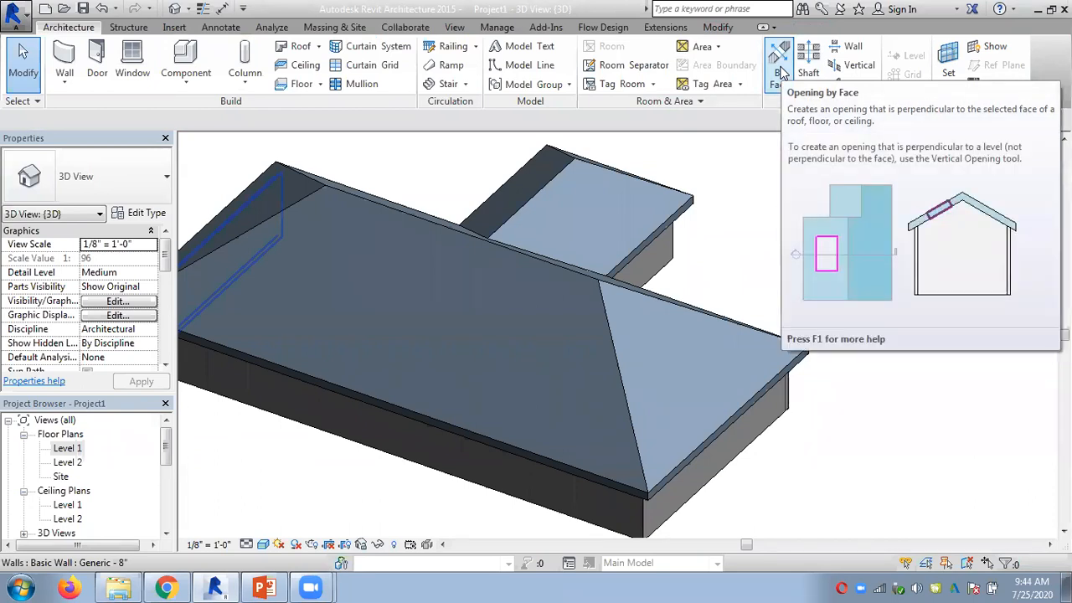
pyautogui.click(780, 74)
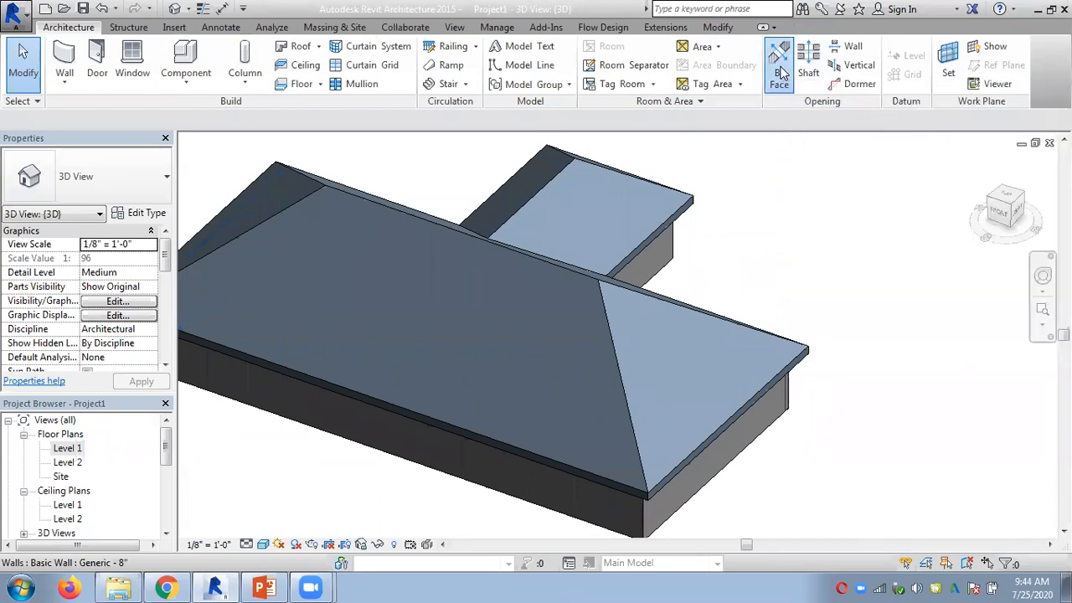
pyautogui.click(679, 315)
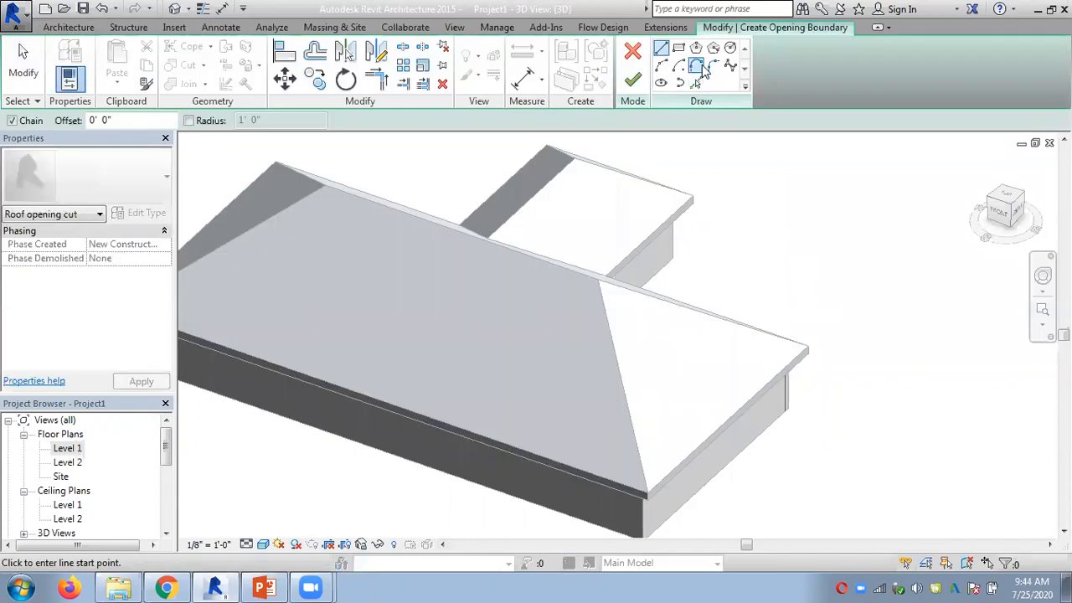
pyautogui.click(679, 47)
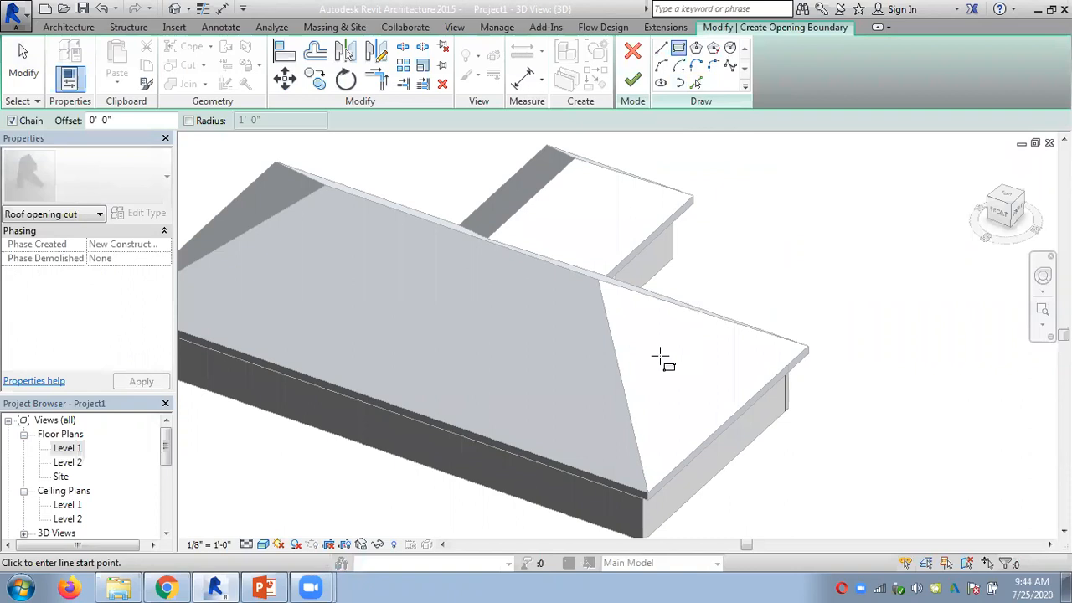
pyautogui.click(662, 358)
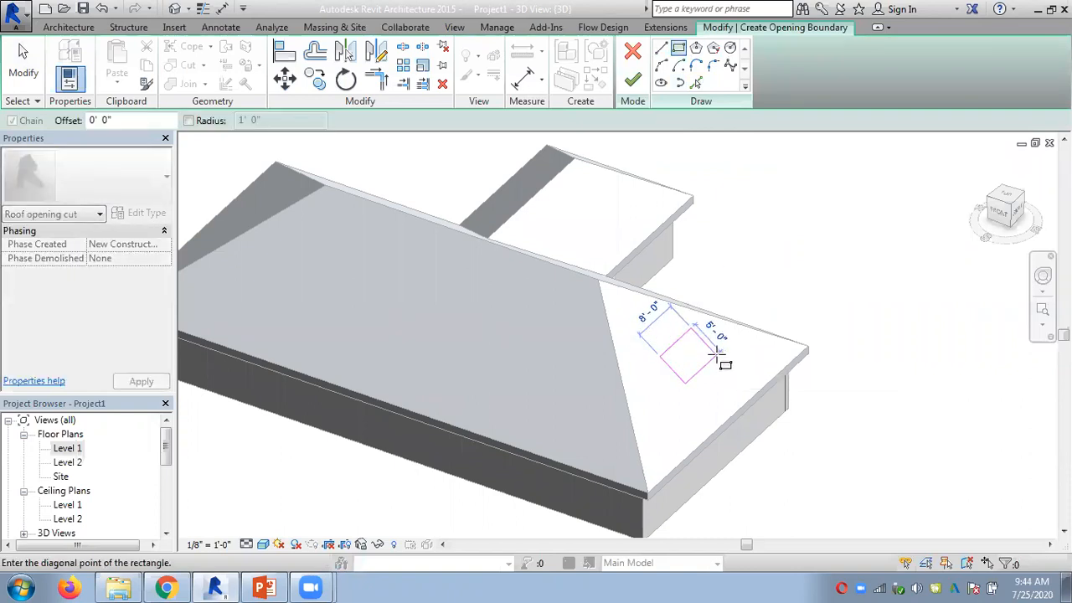
pyautogui.click(718, 353)
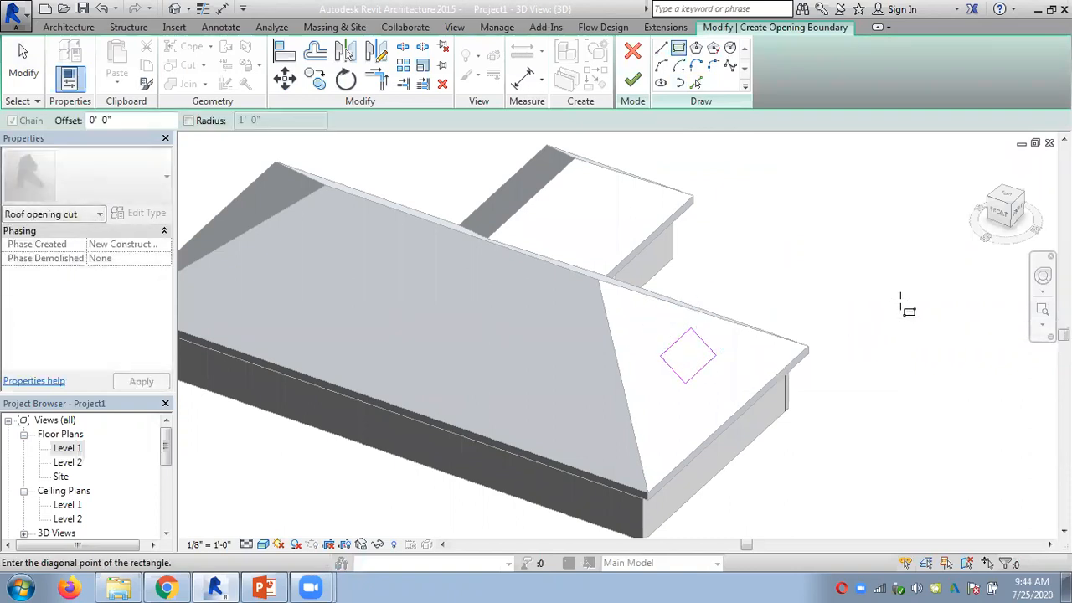
pyautogui.scroll(-2, 869, 297)
pyautogui.moveTo(843, 339)
pyautogui.keyDown('shift'); pyautogui.mouseDown(button='middle')
pyautogui.moveTo(933, 194)
pyautogui.moveTo(829, 323)
pyautogui.mouseUp(button='middle'); pyautogui.keyUp('shift')
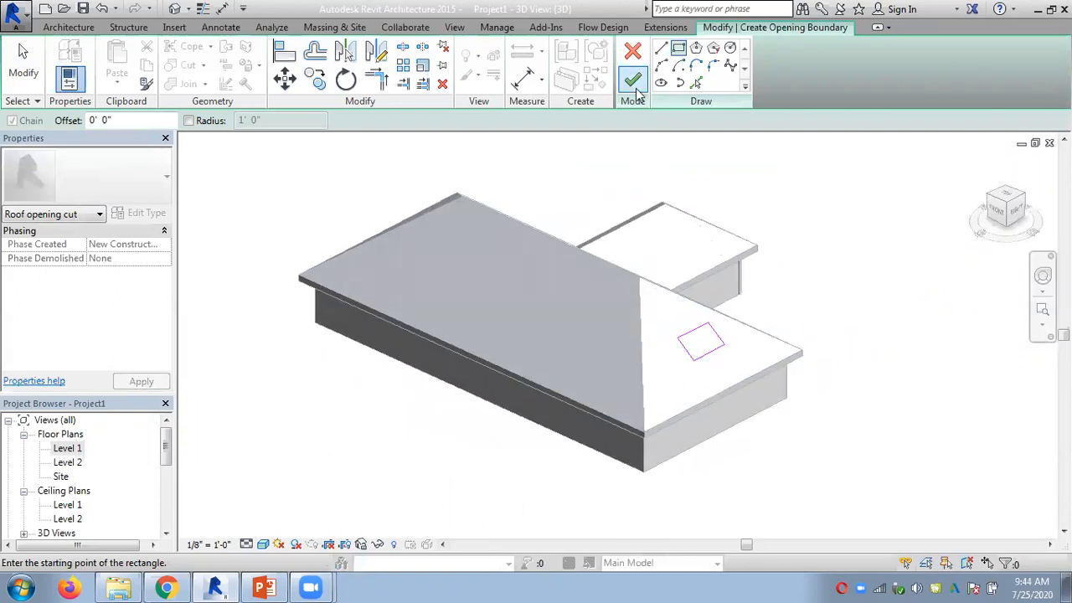
pyautogui.click(632, 79)
# Examine the rectangular opening in the hip face up close in the 3D view
pyautogui.scroll(2, 856, 323)
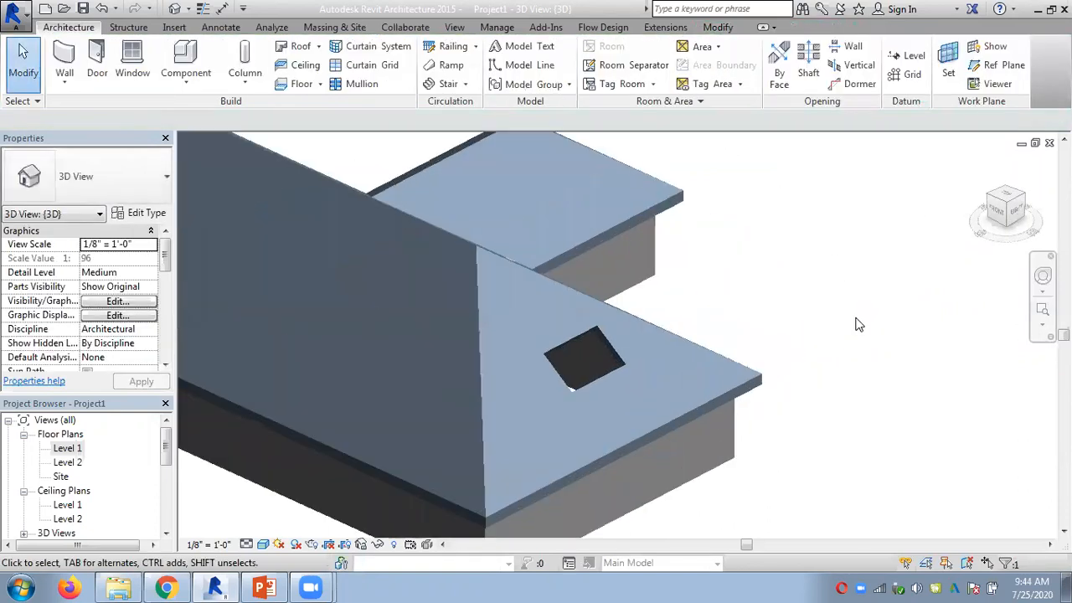
pyautogui.scroll(3, 536, 360)
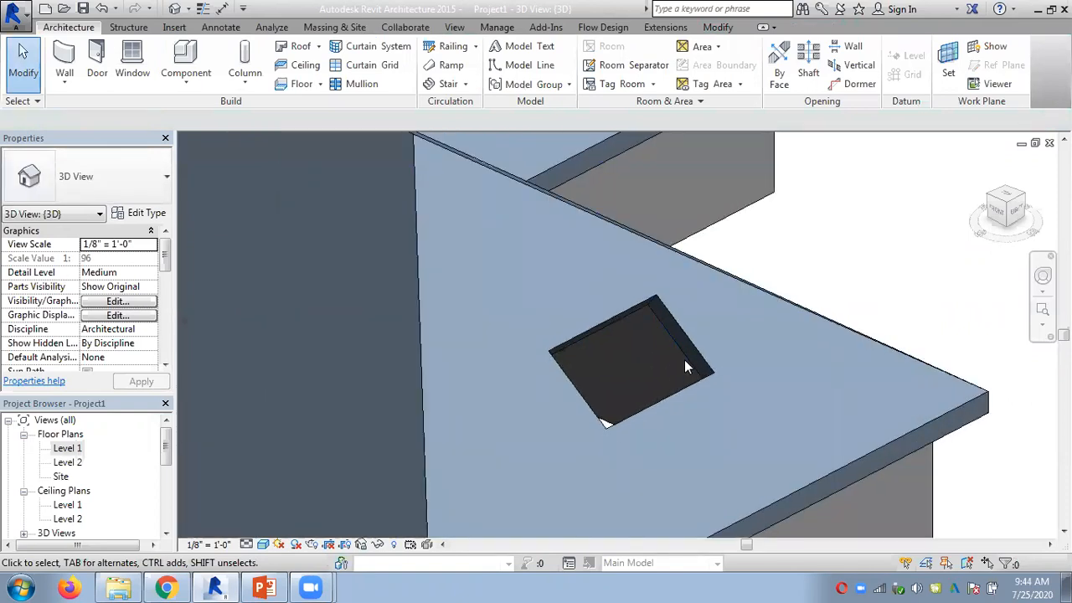
pyautogui.keyDown('shift'); pyautogui.moveTo(732, 402); pyautogui.dragTo(796, 294, button='middle'); pyautogui.keyUp('shift')
pyautogui.scroll(-5, 792, 297)
# Set the 3D view's visual style to Wireframe and view the opening's cut through the roof thickness from the front
pyautogui.keyDown('shift'); pyautogui.moveTo(746, 326); pyautogui.dragTo(792, 301, button='middle'); pyautogui.keyUp('shift')
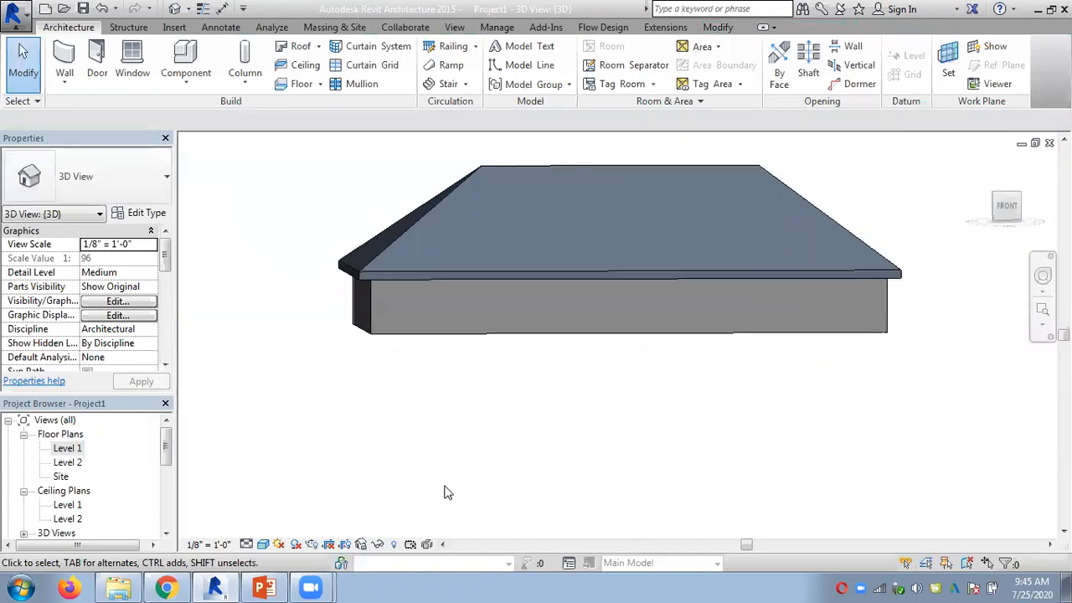
pyautogui.click(263, 544)
pyautogui.click(303, 449)
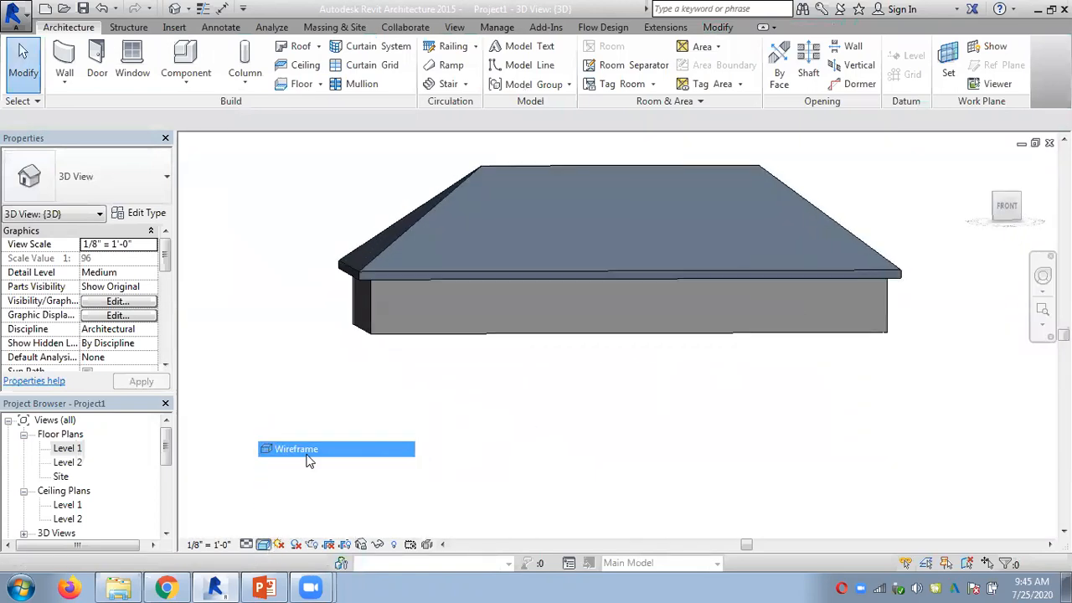
pyautogui.scroll(3, 898, 272)
pyautogui.scroll(2, 898, 272)
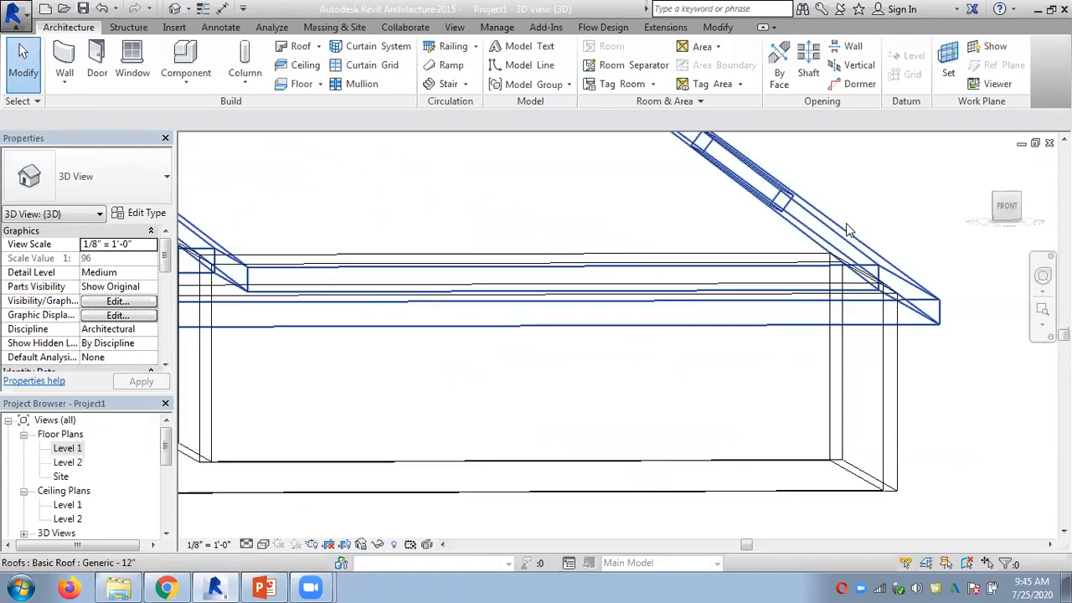
# View the roof opening's cut straight from the front, and restore the 3D view's Shaded visual style at an angled view
pyautogui.click(1004, 206)
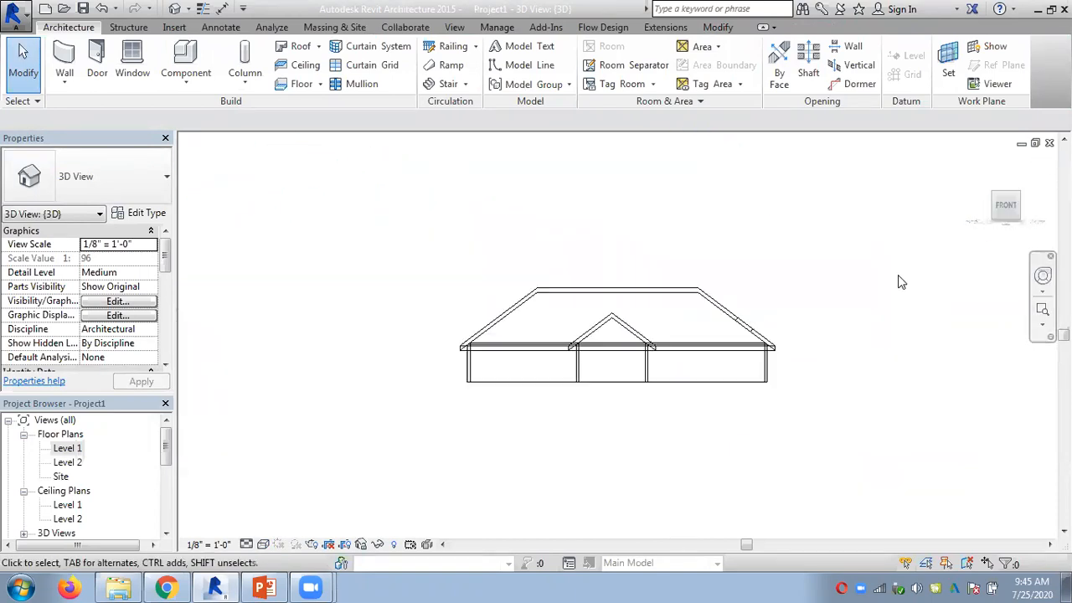
pyautogui.scroll(4, 710, 347)
pyautogui.scroll(1, 710, 348)
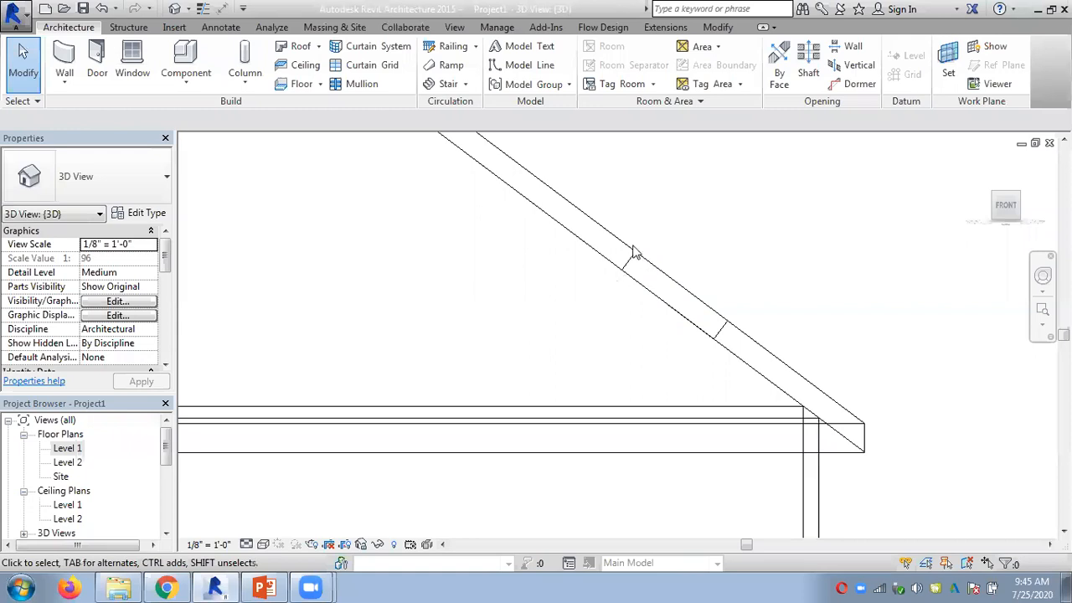
pyautogui.keyDown('shift'); pyautogui.moveTo(812, 310); pyautogui.dragTo(757, 217, button='middle'); pyautogui.keyUp('shift')
pyautogui.scroll(-4, 760, 323)
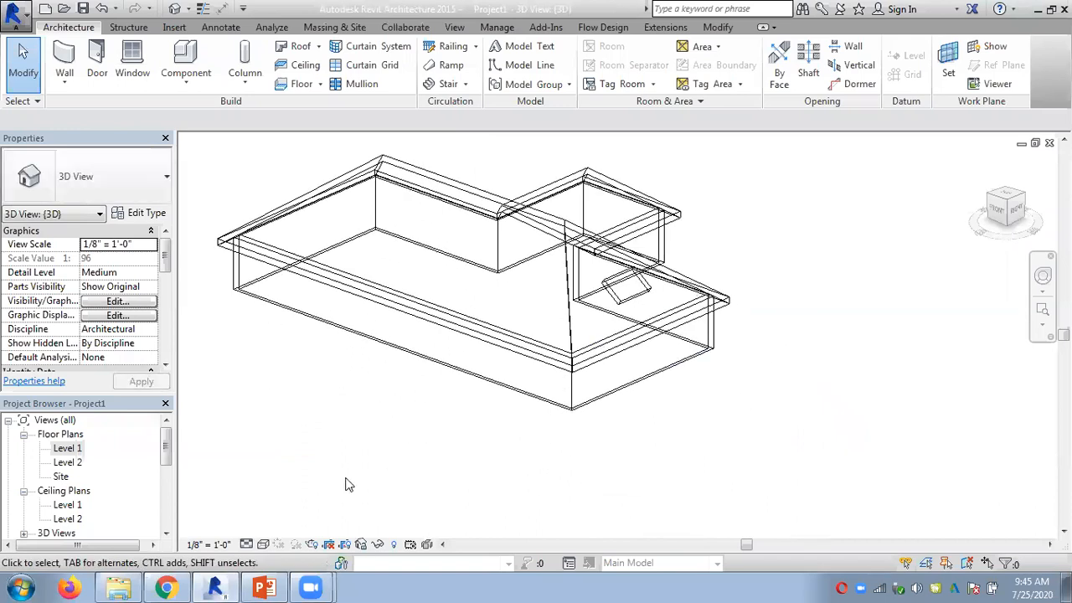
pyautogui.click(261, 546)
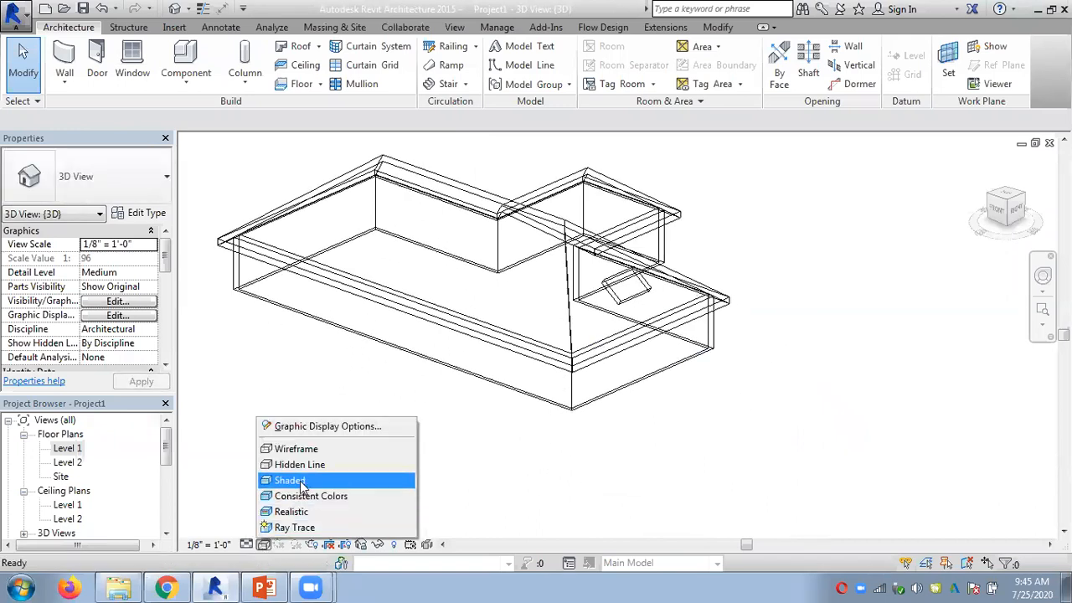
pyautogui.click(374, 476)
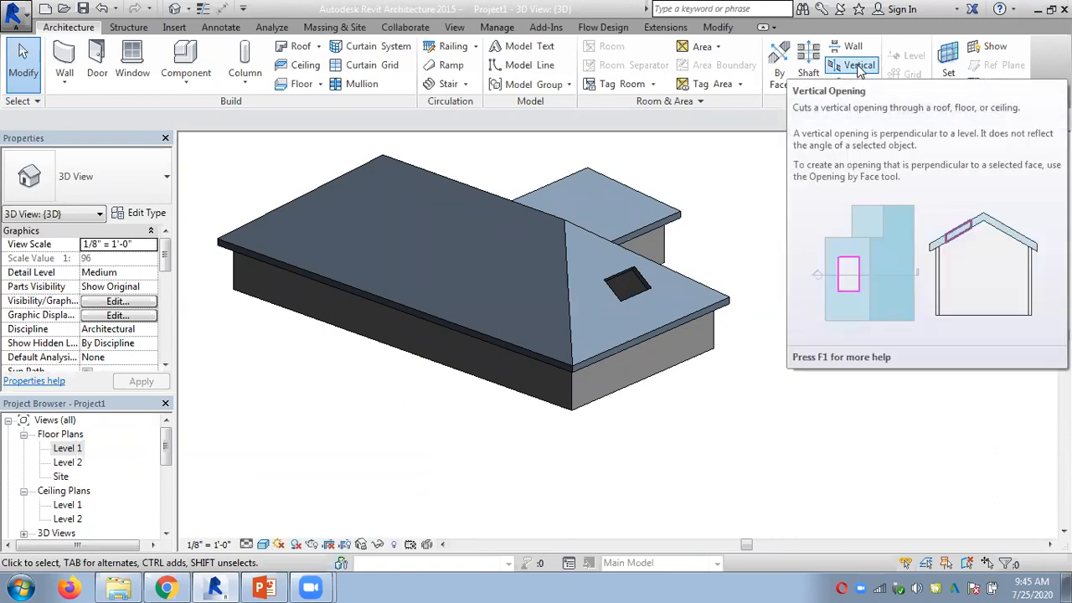
# Cut a vertical opening in the main roof's hip end beside the existing opening, using a rectangular boundary about 8'-0" by 4'-6"
pyautogui.click(859, 67)
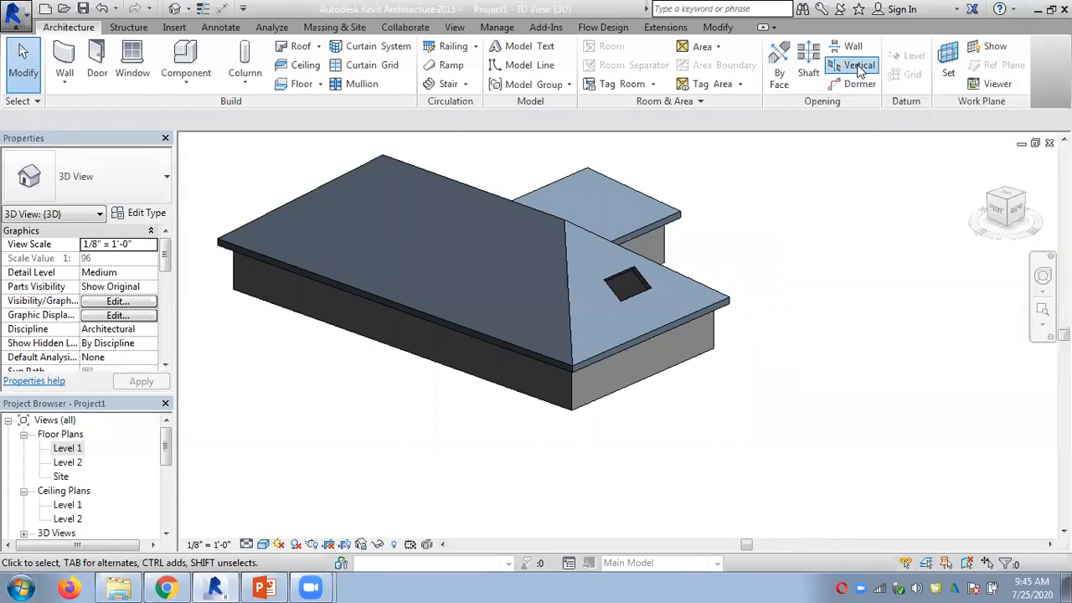
pyautogui.click(587, 335)
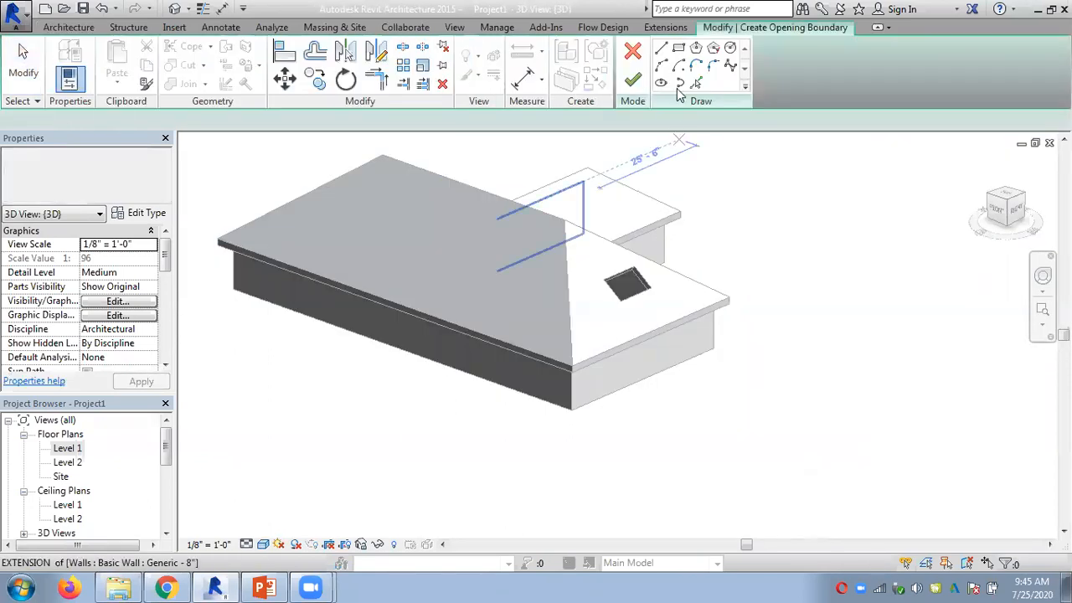
pyautogui.click(684, 47)
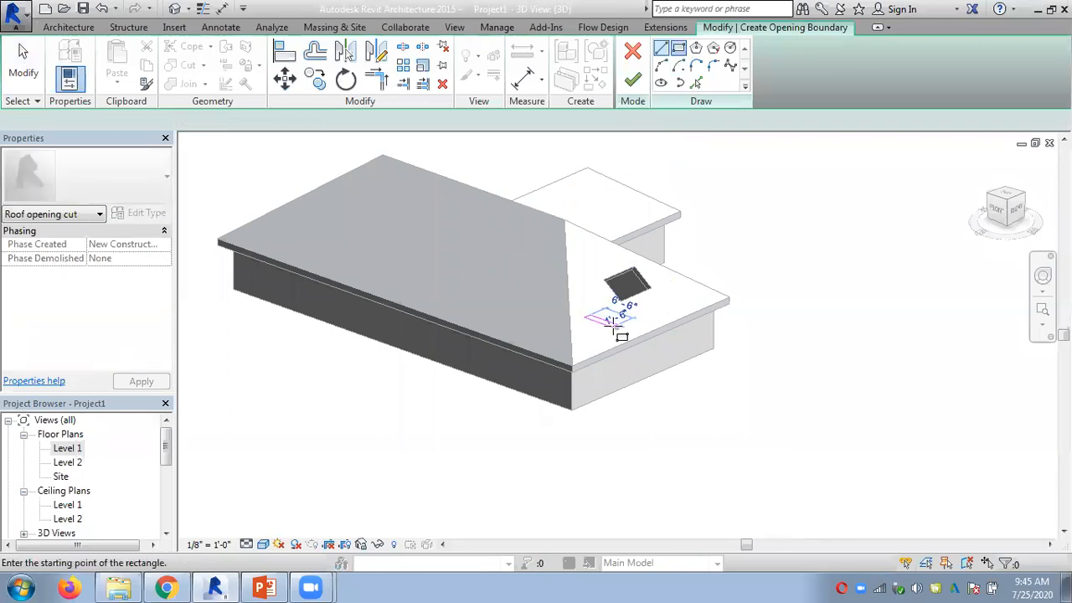
pyautogui.click(624, 309)
pyautogui.click(612, 339)
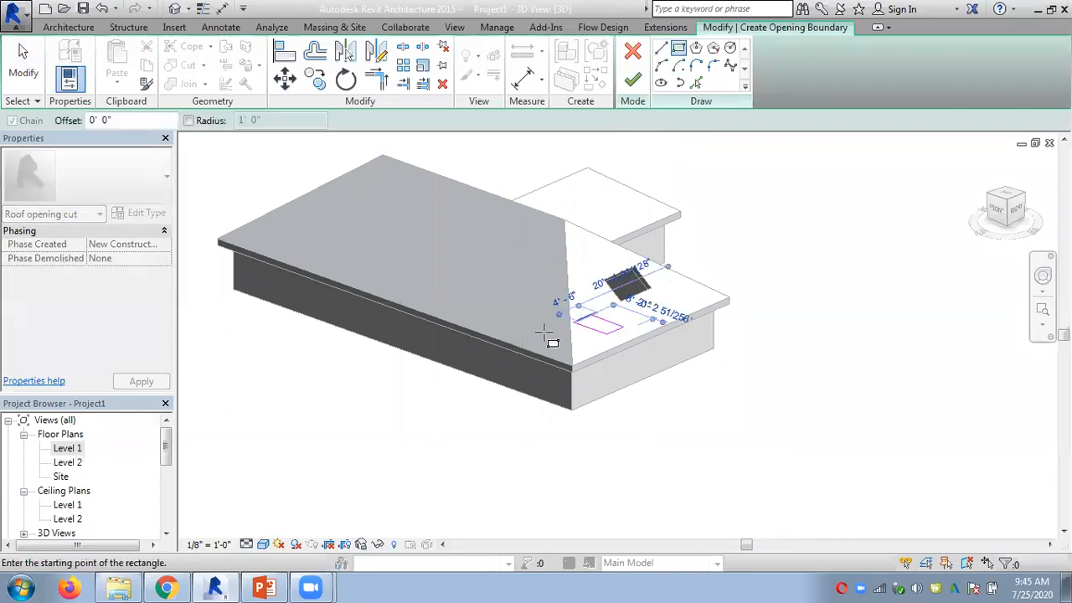
pyautogui.scroll(3, 615, 343)
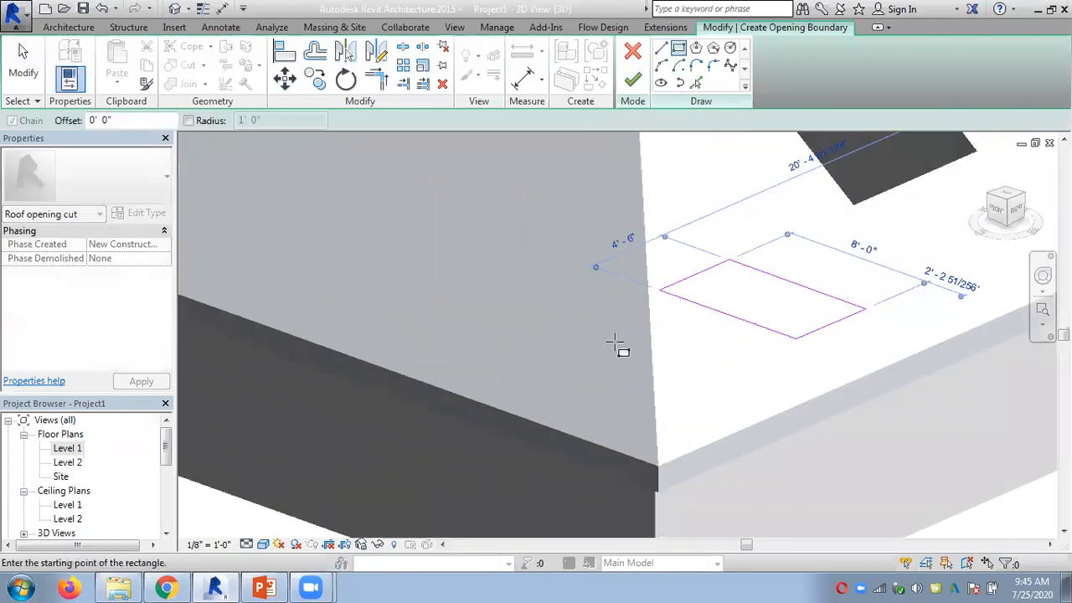
pyautogui.click(627, 82)
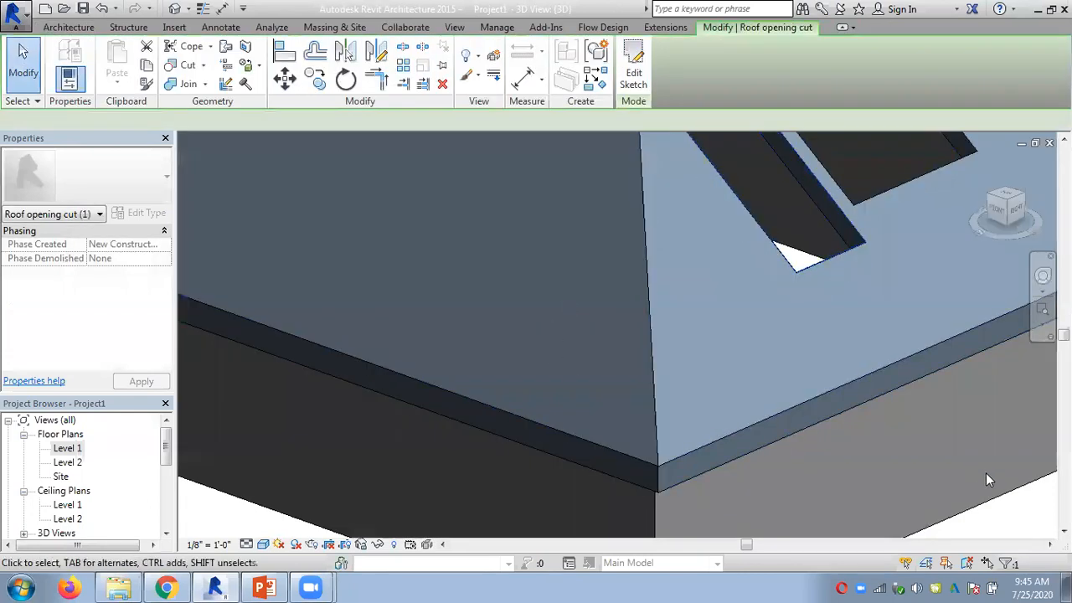
pyautogui.press('Escape')
# Compare the cut sides of the vertical opening and the by-face opening up close on the hip end
pyautogui.scroll(-3, 1008, 474)
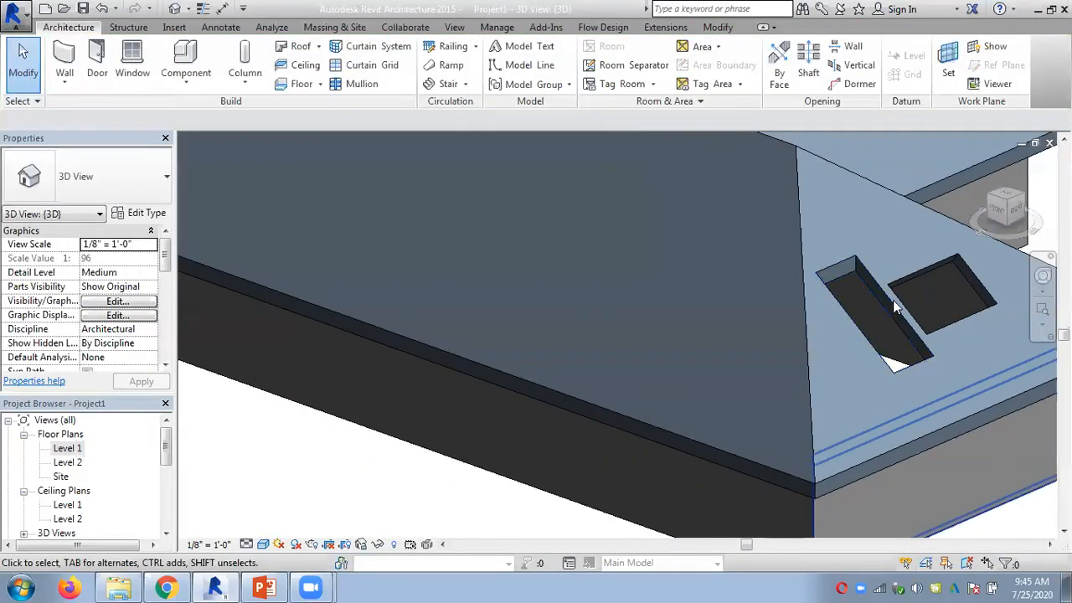
pyautogui.scroll(4, 893, 300)
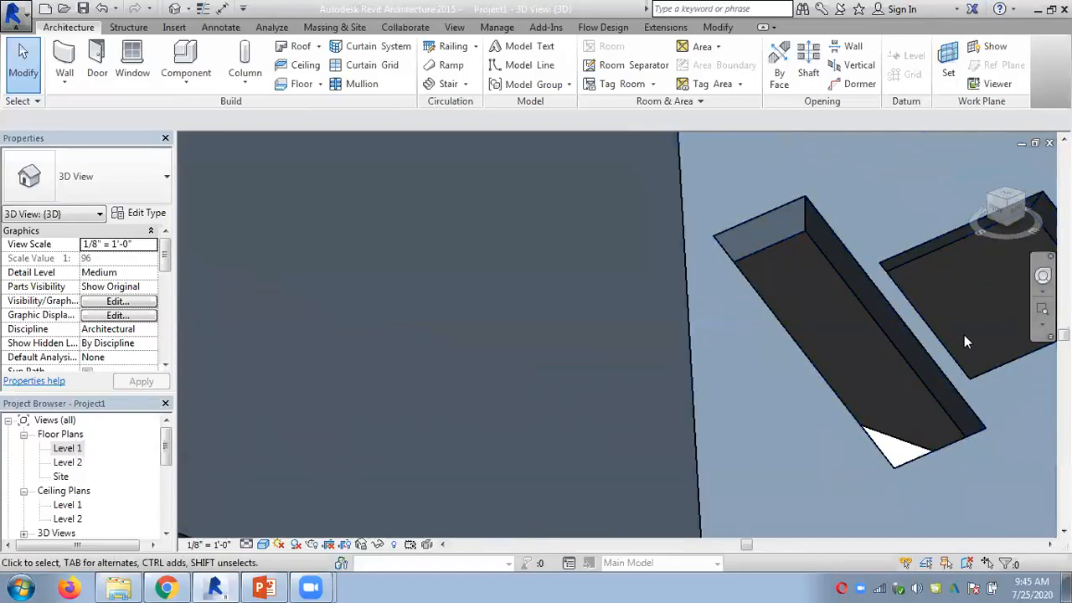
pyautogui.scroll(-5, 955, 343)
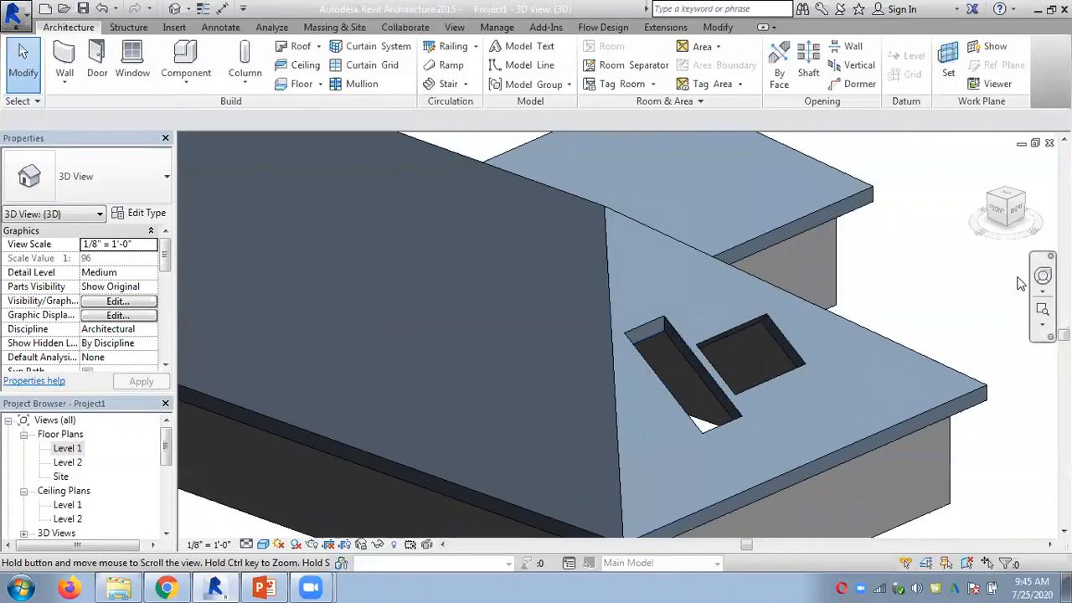
pyautogui.click(716, 356)
pyautogui.scroll(5, 717, 356)
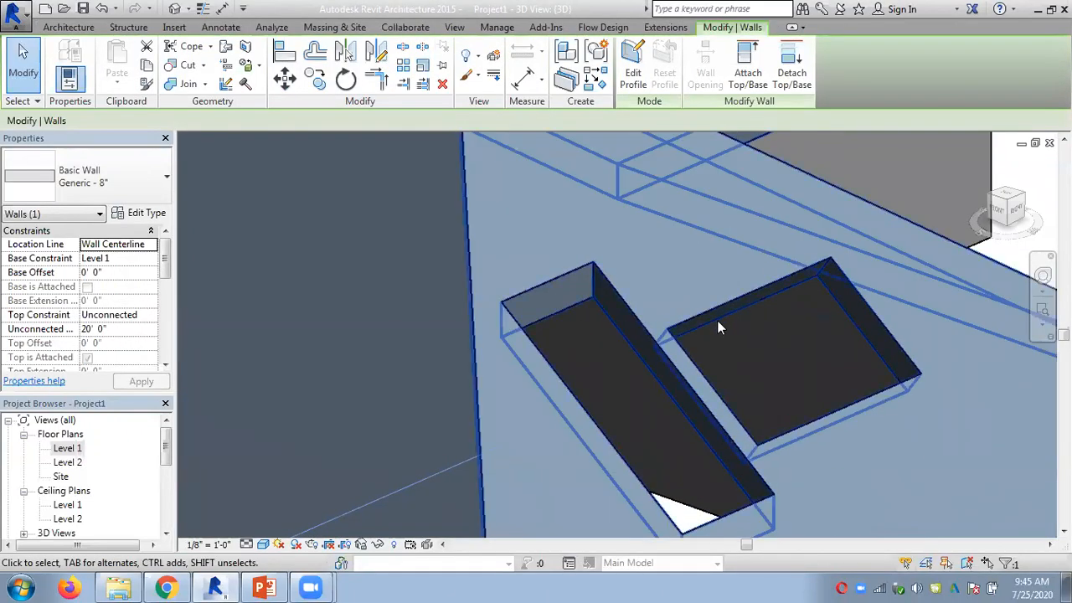
pyautogui.click(68, 27)
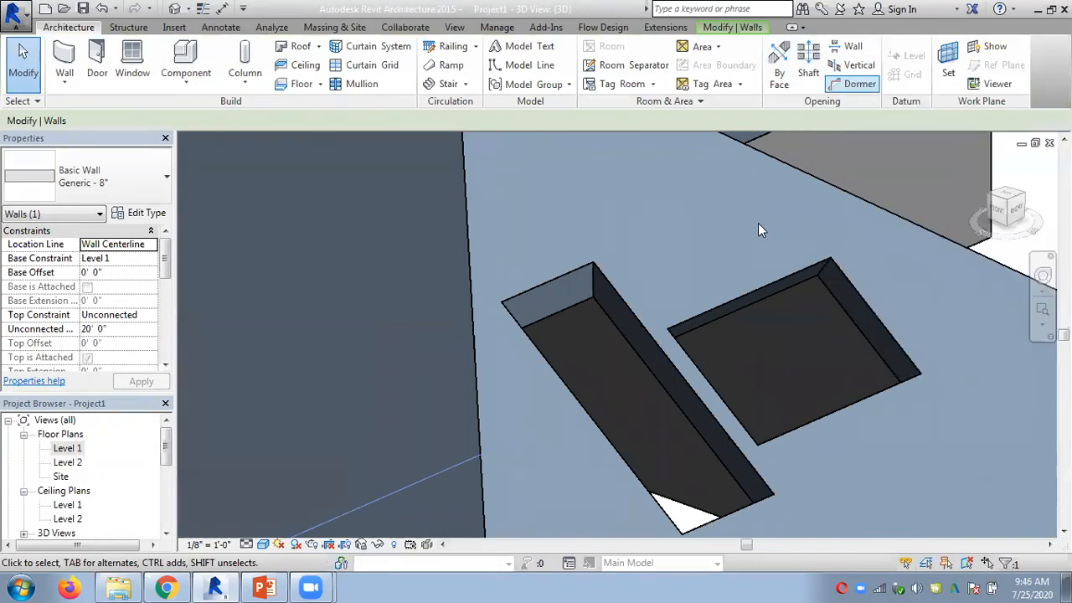
pyautogui.scroll(-4, 864, 208)
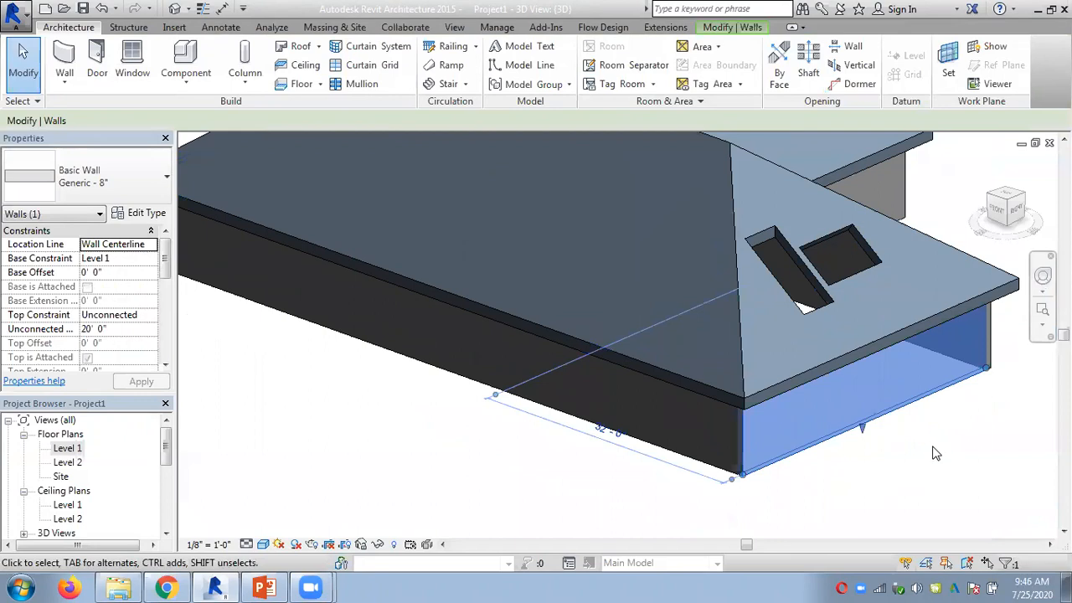
pyautogui.click(935, 453)
pyautogui.scroll(-2, 935, 456)
pyautogui.moveTo(935, 456); pyautogui.dragTo(850, 474, button='middle')
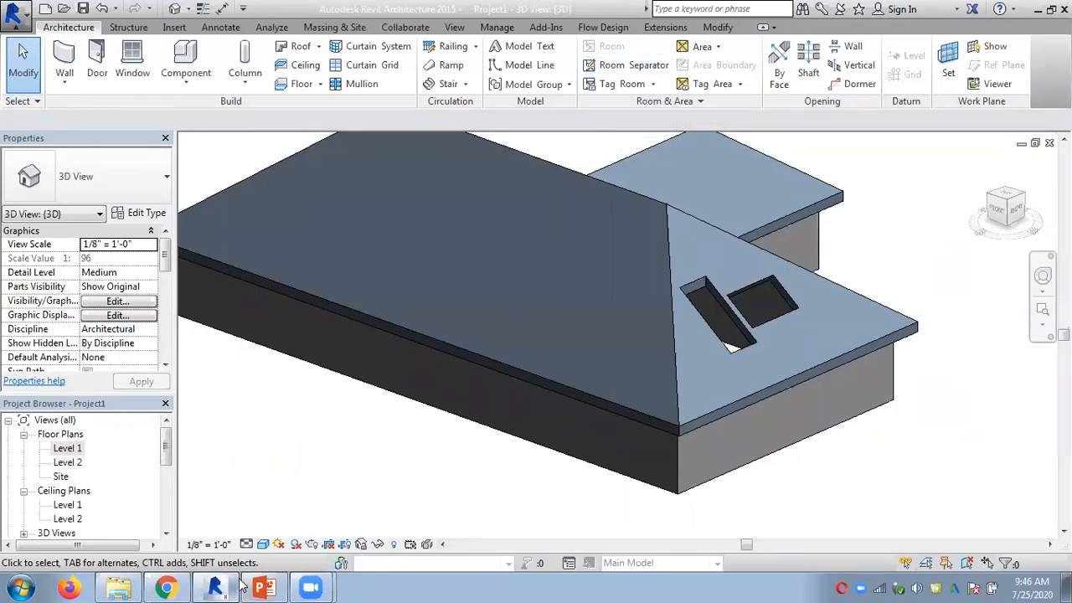
pyautogui.moveTo(107, 586)
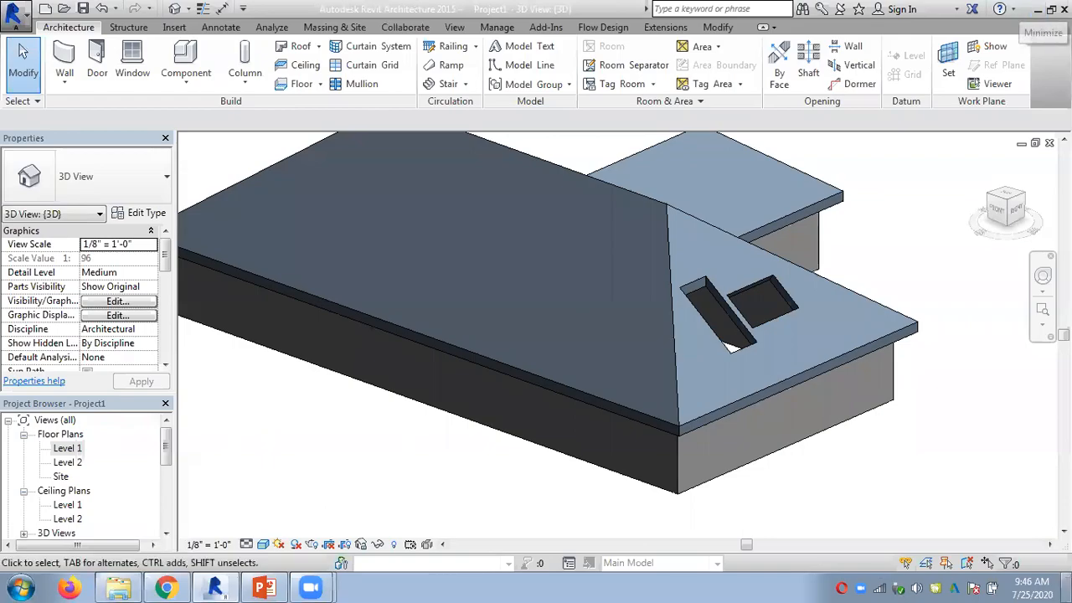
pyautogui.click(1067, 587)
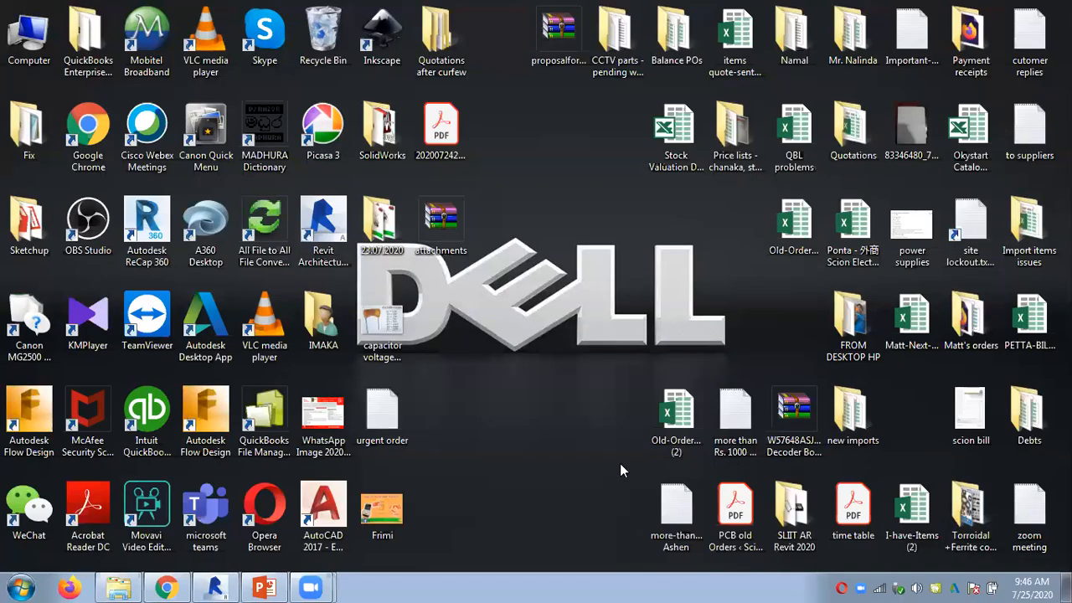
pyautogui.click(215, 586)
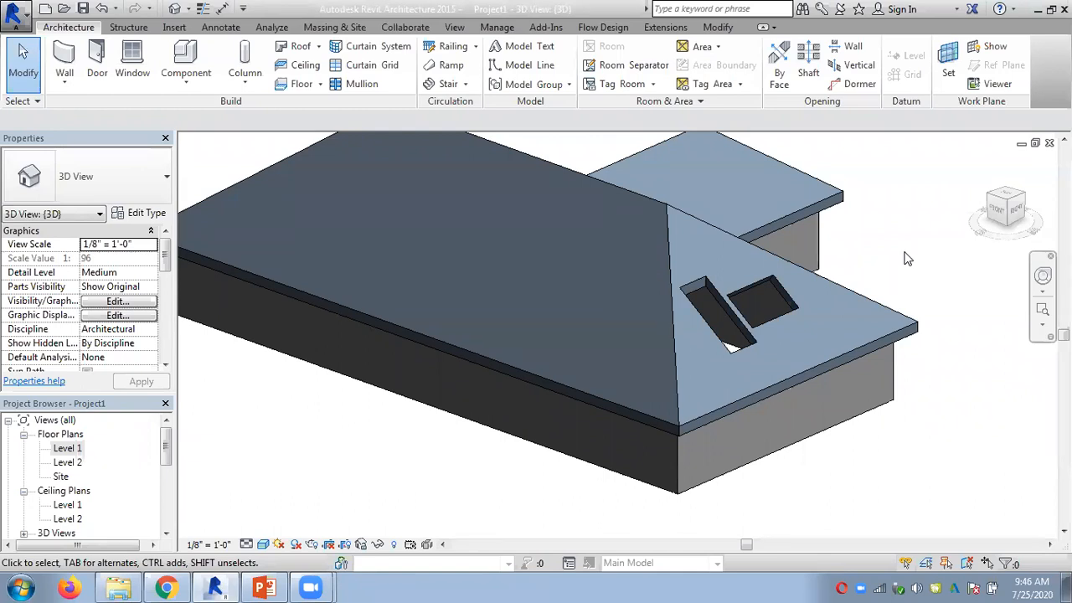
# Check the openings in the Level 2 floor plan and the Level 1 ceiling plan
pyautogui.click(70, 462)
pyautogui.doubleClick(71, 462)
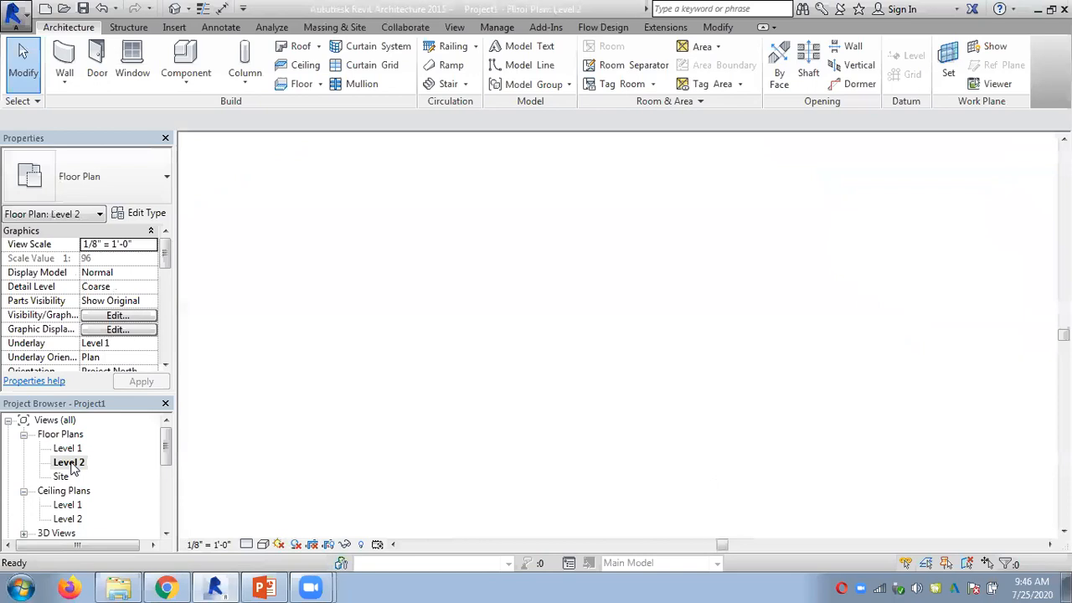
pyautogui.scroll(3, 726, 323)
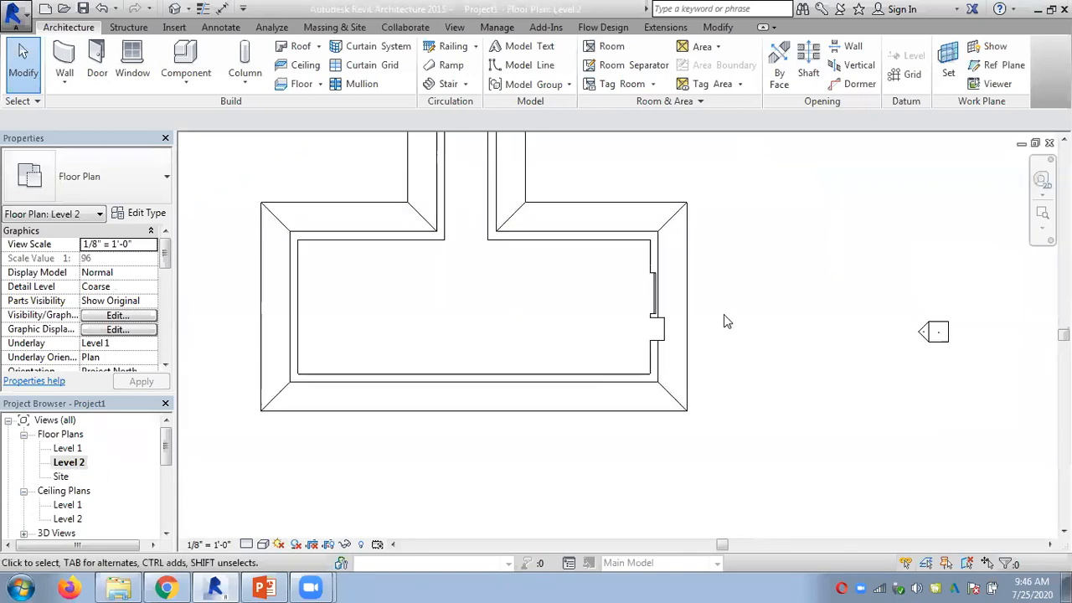
pyautogui.doubleClick(70, 505)
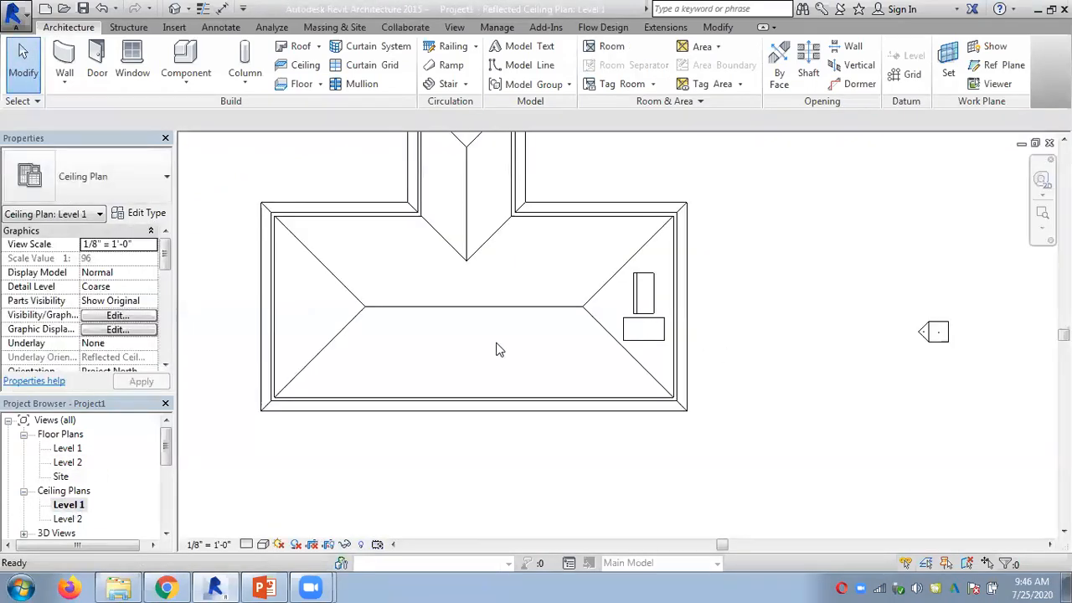
pyautogui.scroll(3, 526, 299)
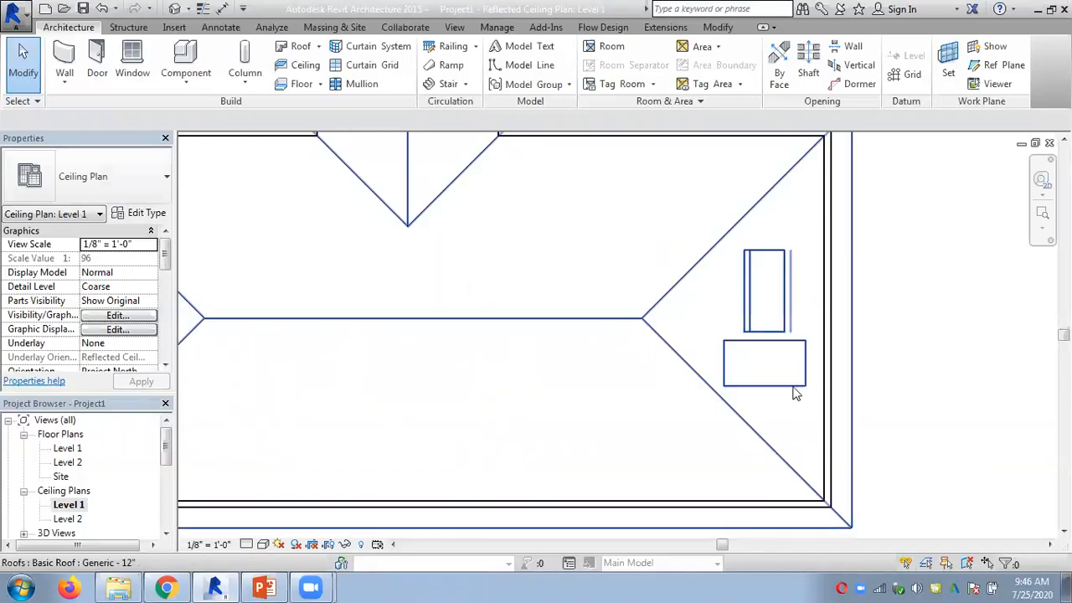
# Add an aligned dimension from the vertical opening's outer edge to the end wall's centerline in the Level 1 ceiling plan
pyautogui.click(222, 27)
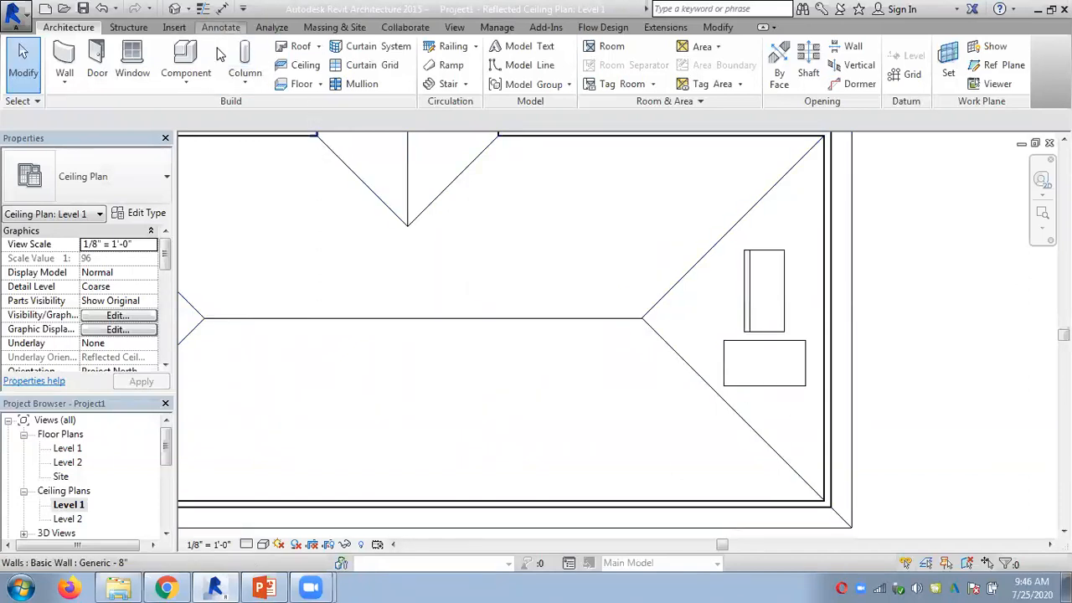
pyautogui.click(804, 392)
pyautogui.click(826, 394)
pyautogui.scroll(3, 829, 423)
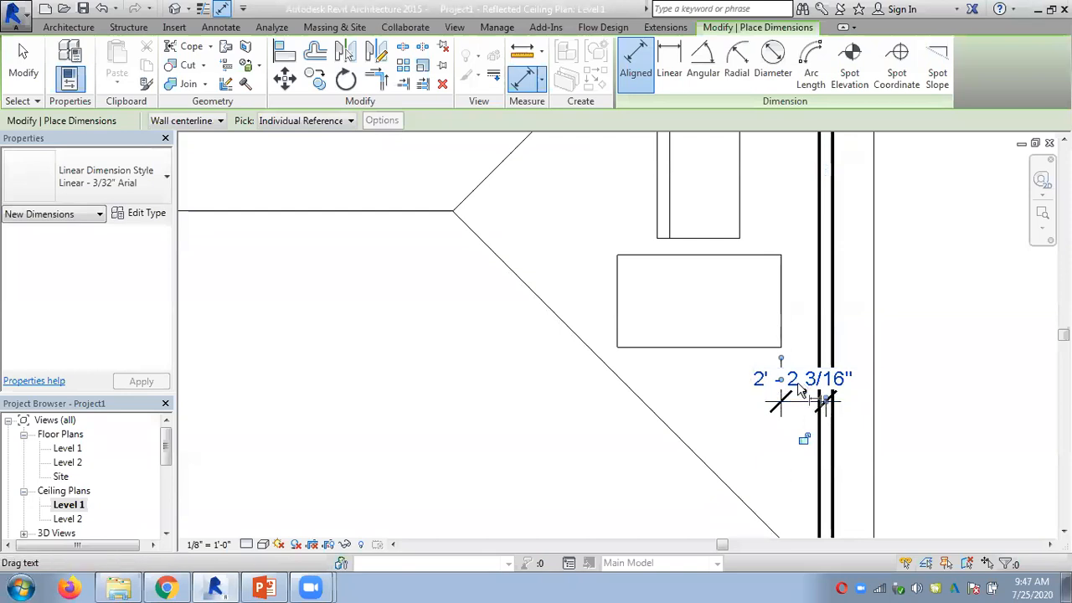
pyautogui.click(21, 63)
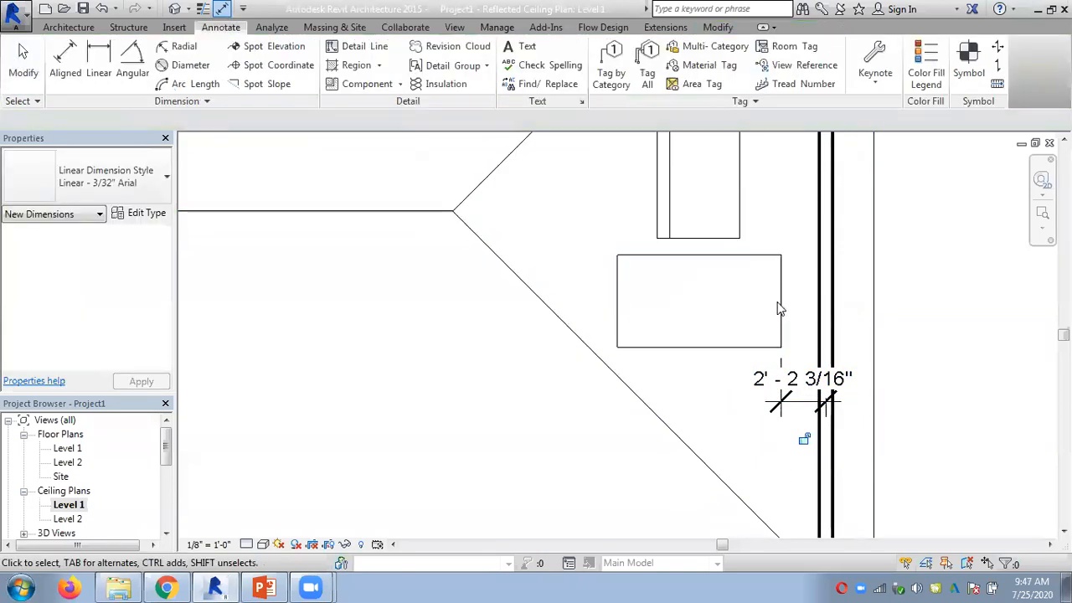
# Try to set the dimension between the vertical opening and the end wall to 2'
pyautogui.click(796, 393)
pyautogui.click(800, 385)
pyautogui.write('2')
pyautogui.press('Return')
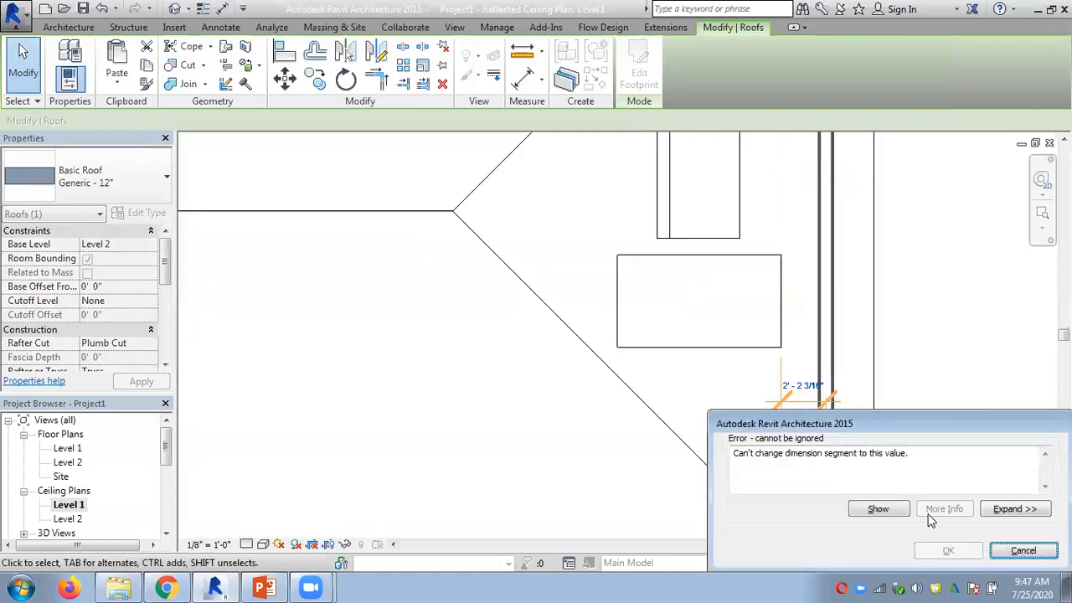
pyautogui.click(875, 511)
pyautogui.click(1013, 551)
pyautogui.scroll(2, 838, 362)
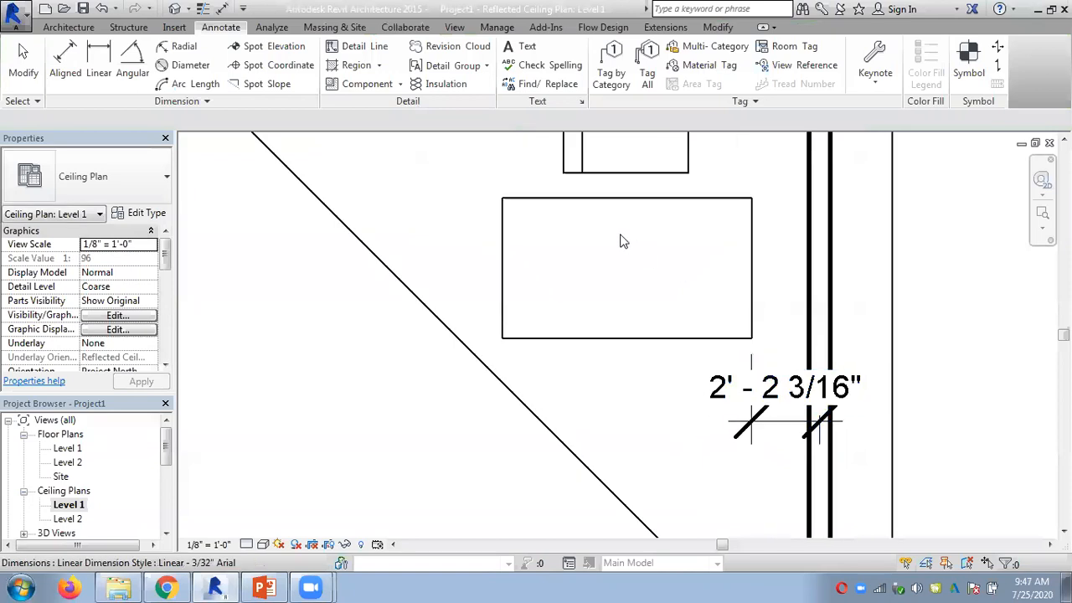
pyautogui.press('Escape')
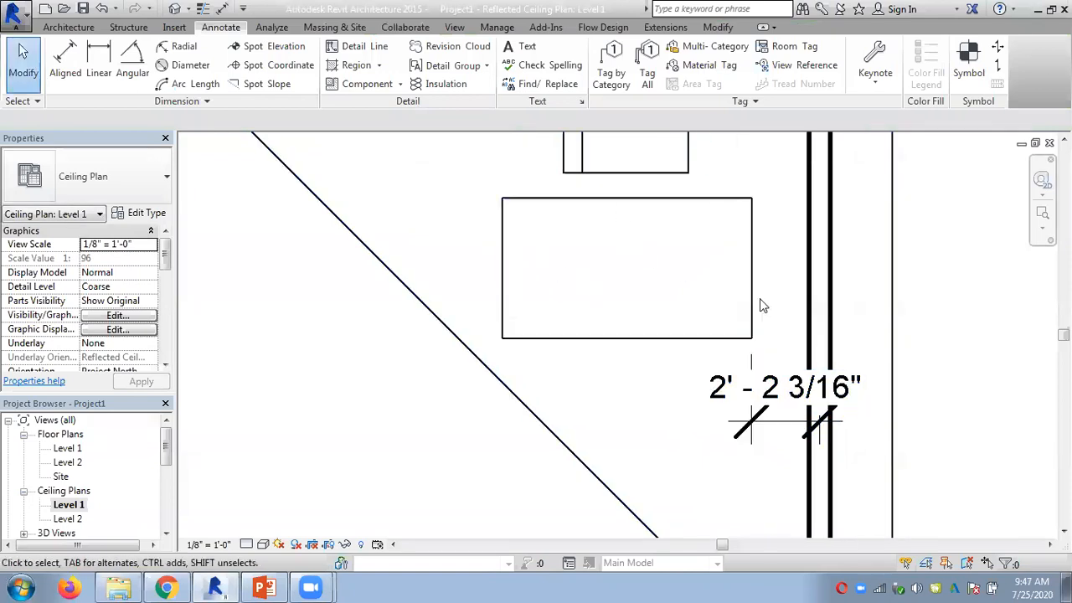
# Examine the vertical and by-face openings on the hip end in the 3D view
pyautogui.scroll(-6, 760, 331)
pyautogui.click(175, 8)
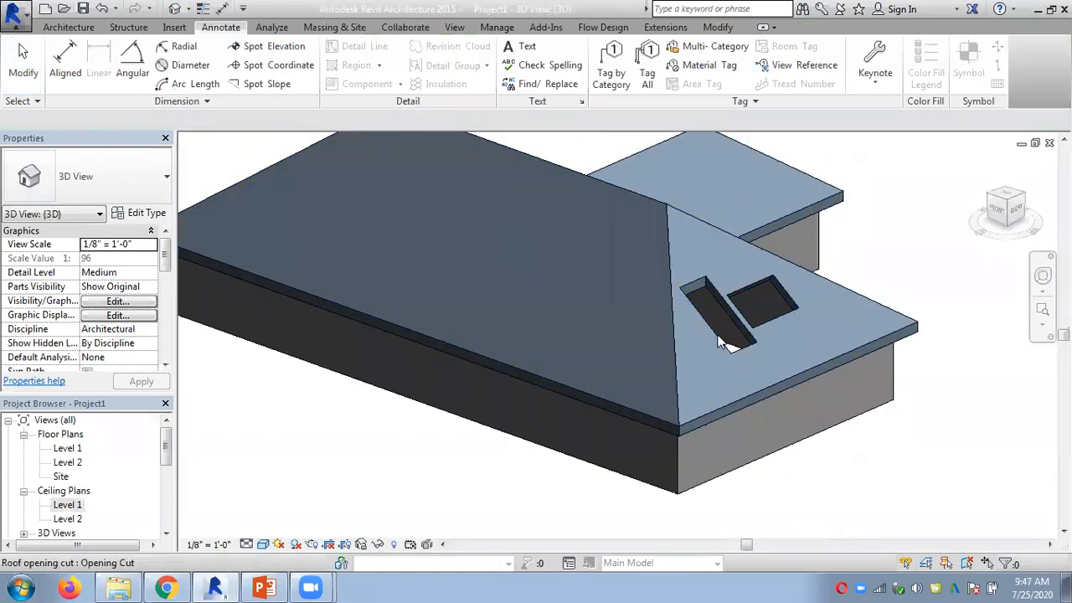
pyautogui.scroll(4, 742, 370)
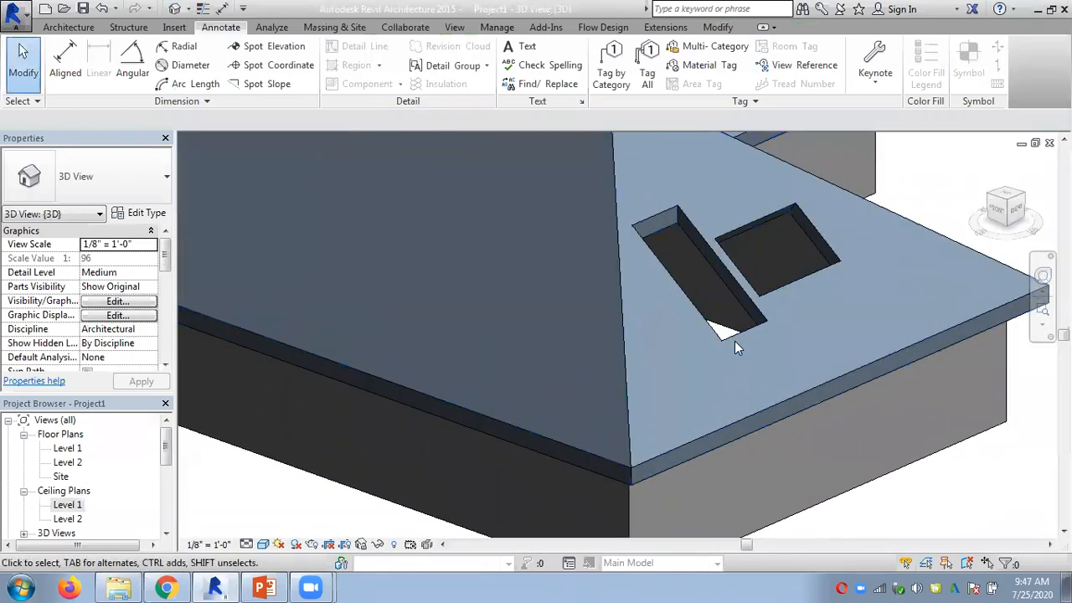
pyautogui.scroll(-2, 718, 331)
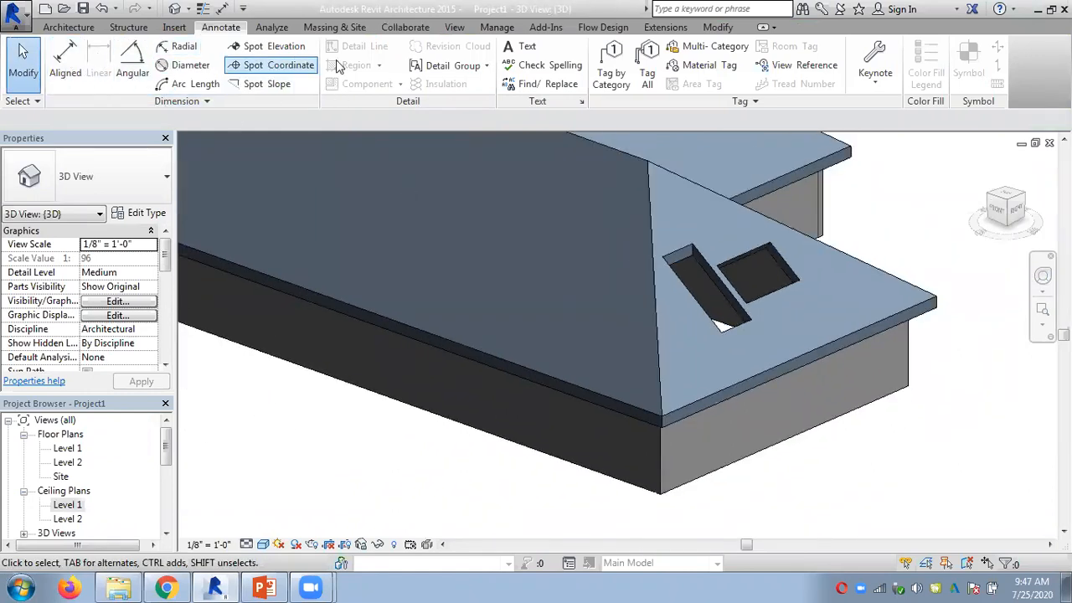
pyautogui.click(74, 73)
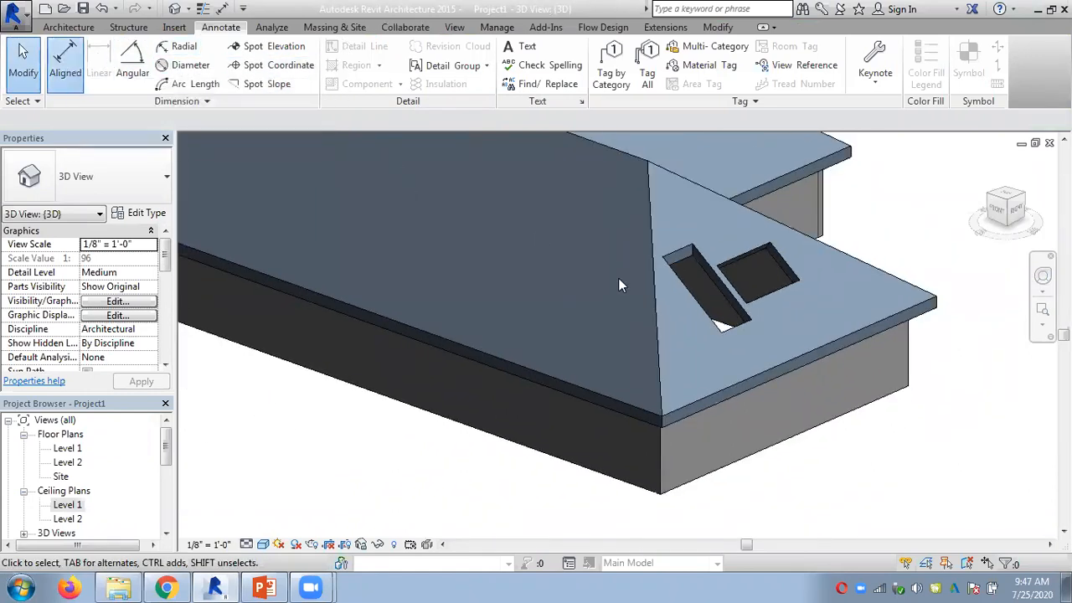
pyautogui.click(771, 364)
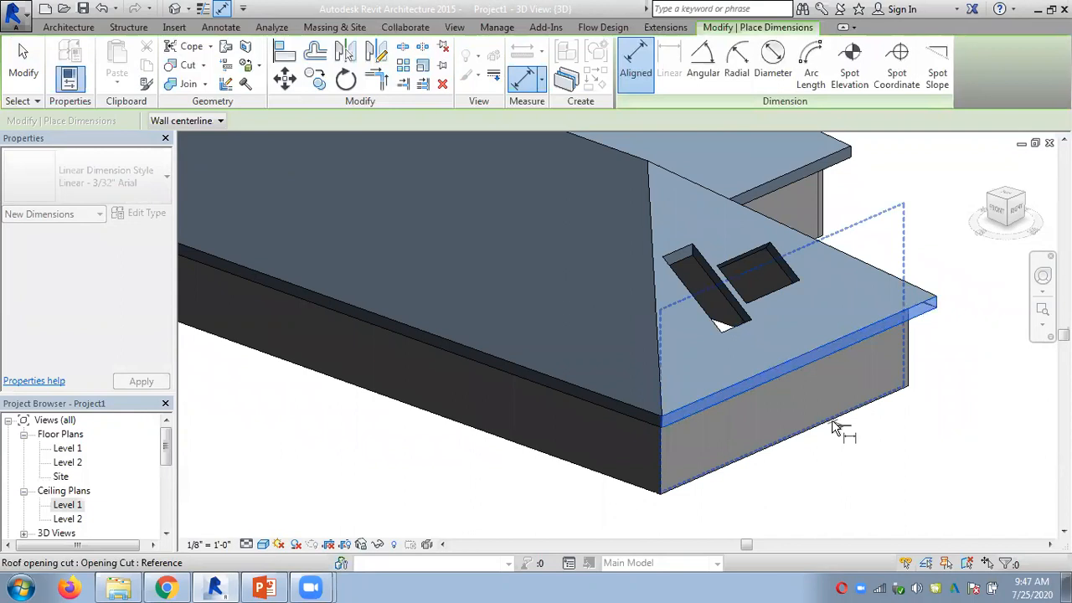
pyautogui.click(25, 69)
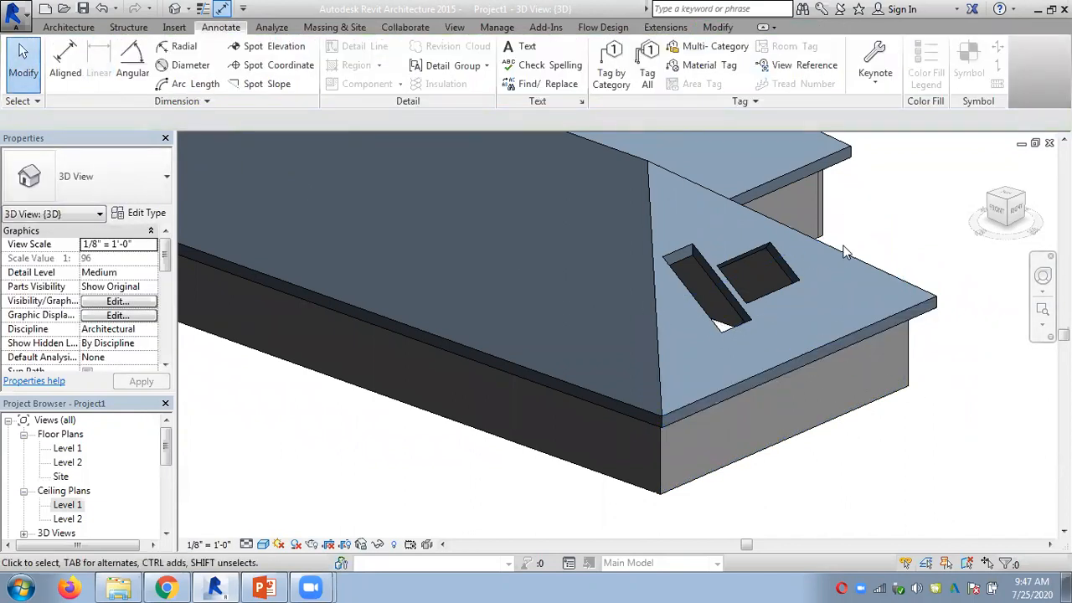
# Compare how the openings appear in 3D, the Level 1 floor plan and the Level 1 ceiling plan
pyautogui.scroll(-5, 805, 264)
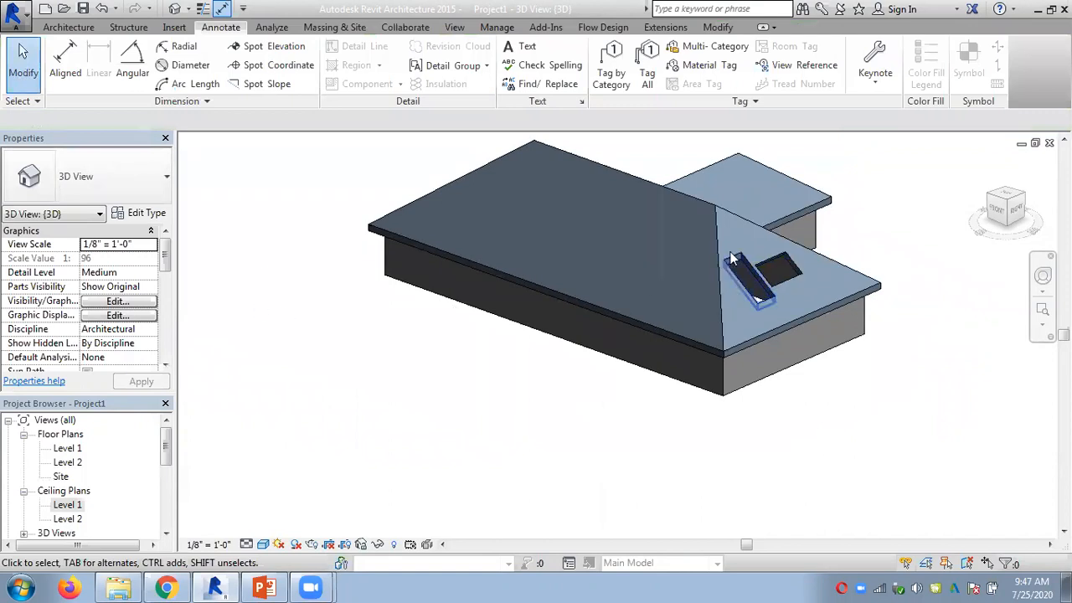
pyautogui.scroll(5, 783, 235)
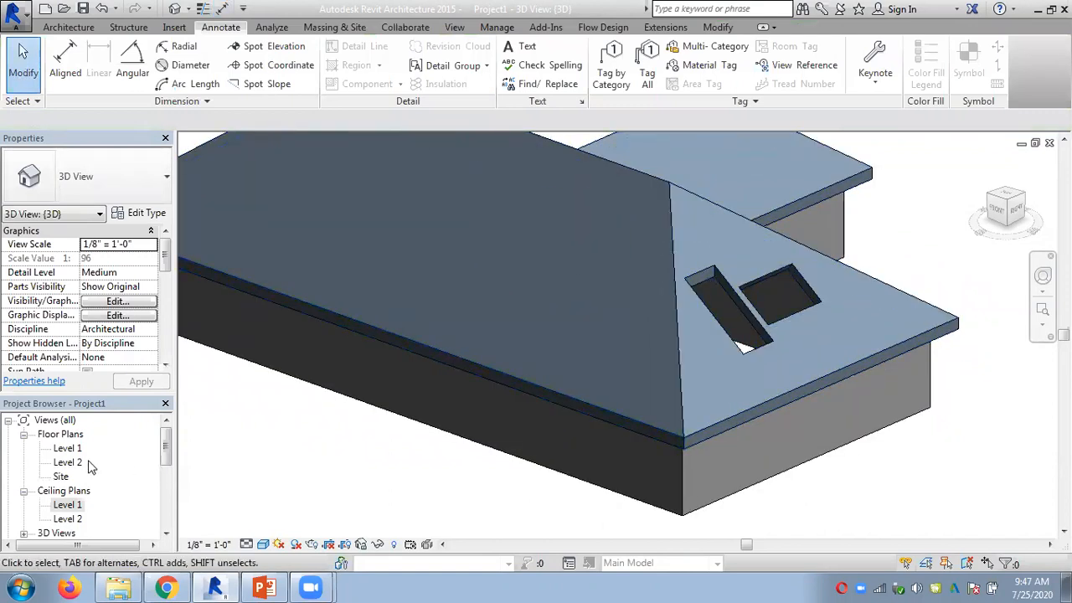
pyautogui.doubleClick(67, 448)
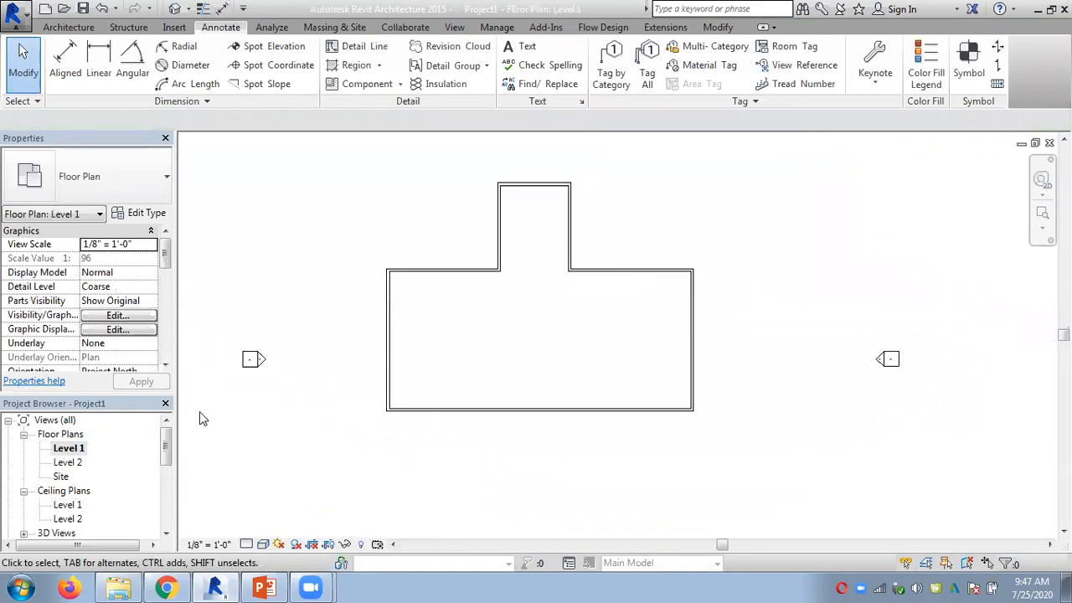
pyautogui.doubleClick(70, 505)
pyautogui.scroll(4, 751, 340)
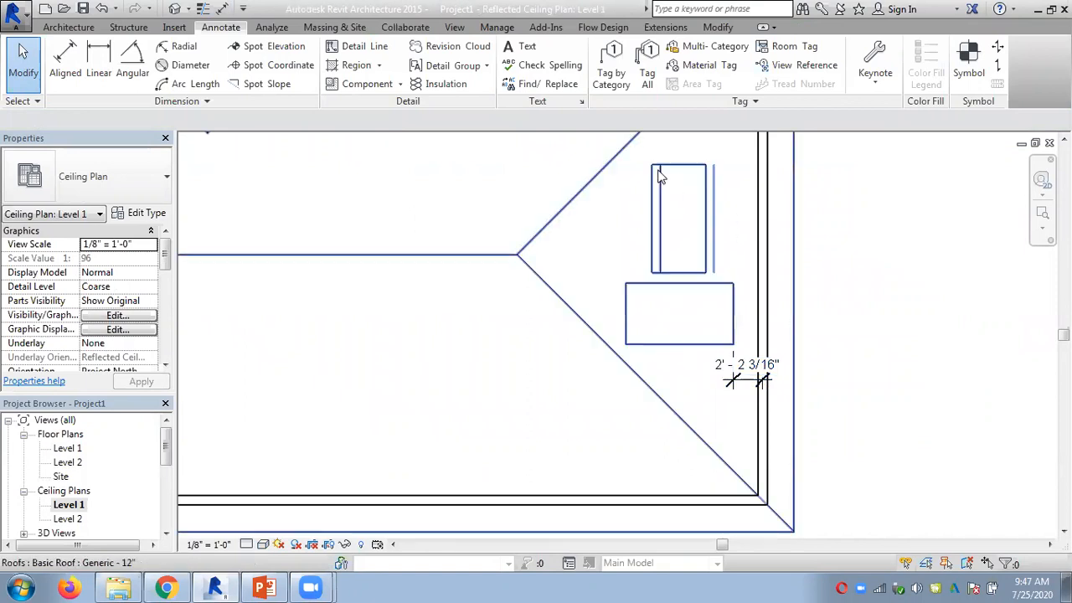
pyautogui.click(192, 11)
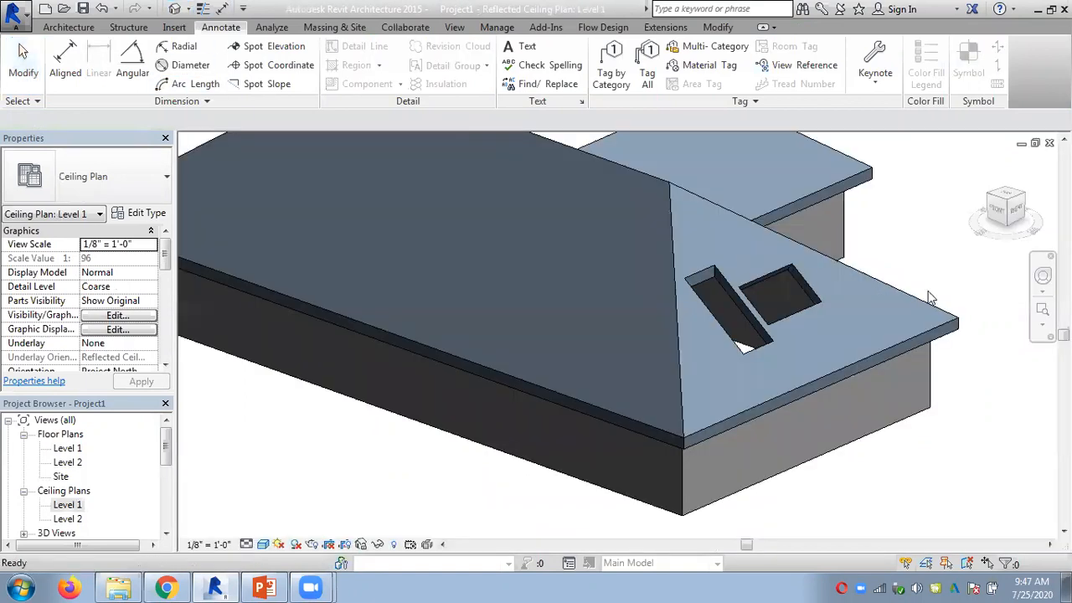
pyautogui.scroll(-2, 949, 256)
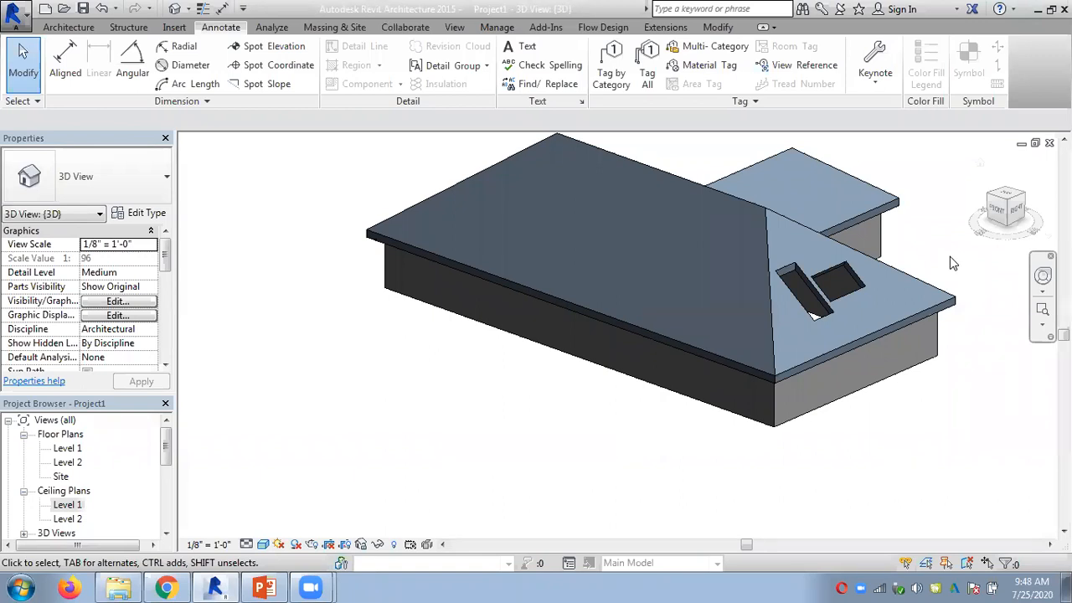
pyautogui.click(881, 586)
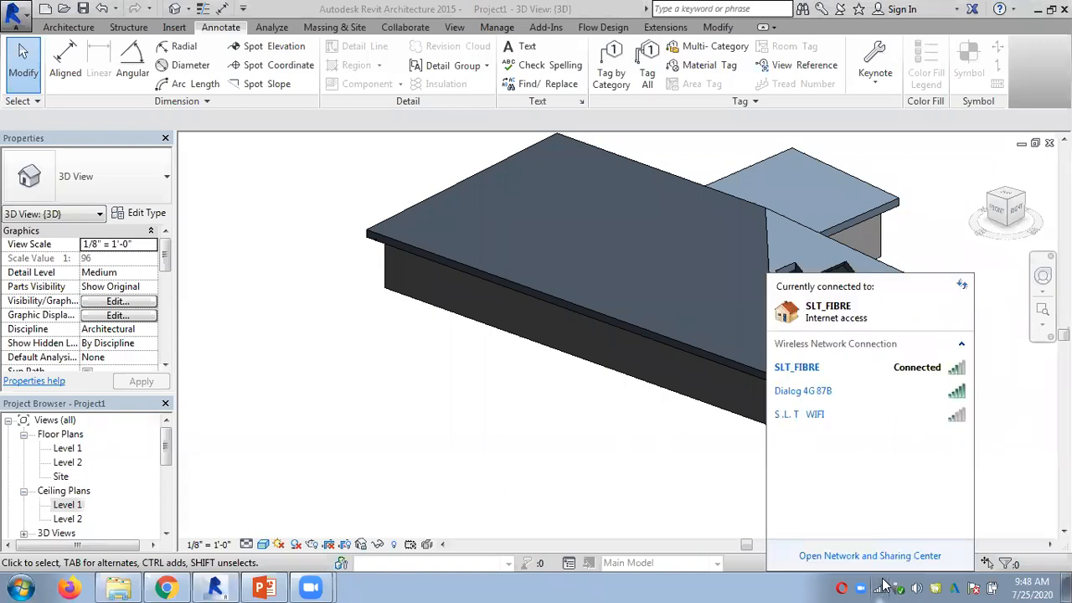
pyautogui.click(750, 585)
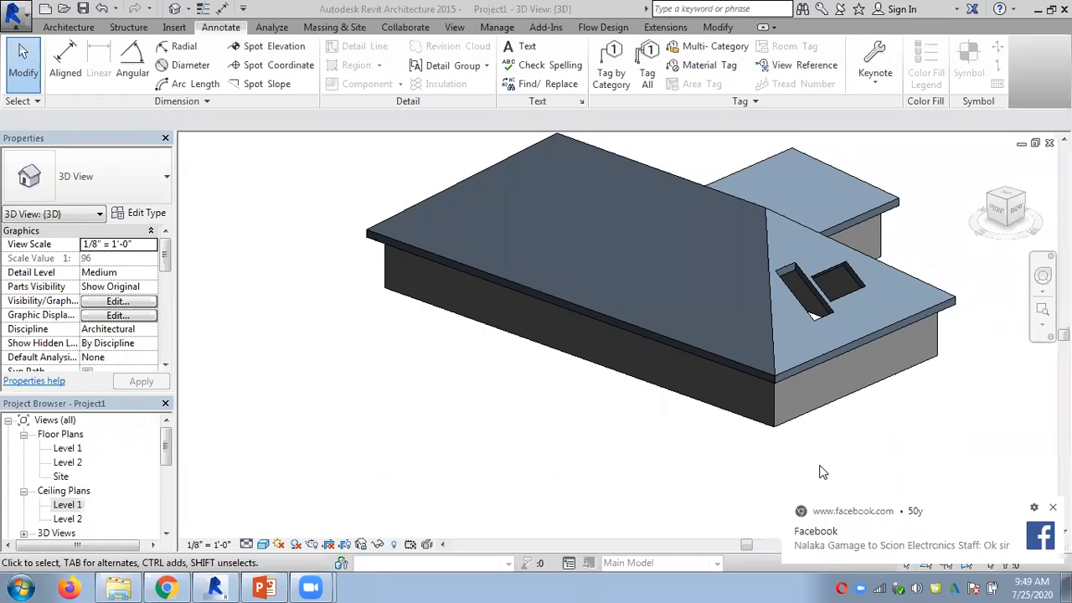
pyautogui.click(1052, 508)
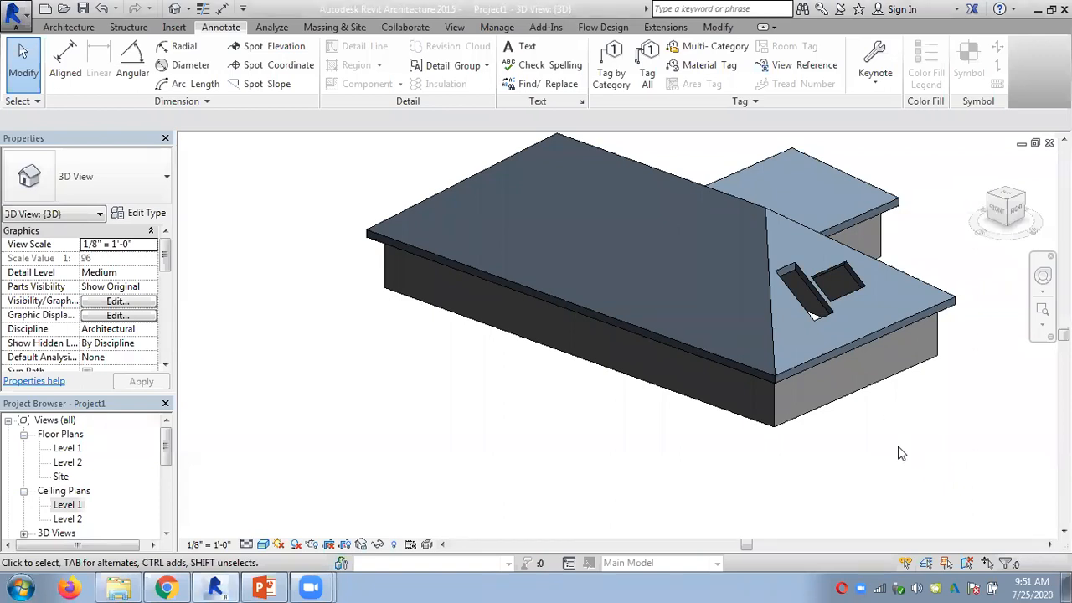
pyautogui.click(69, 27)
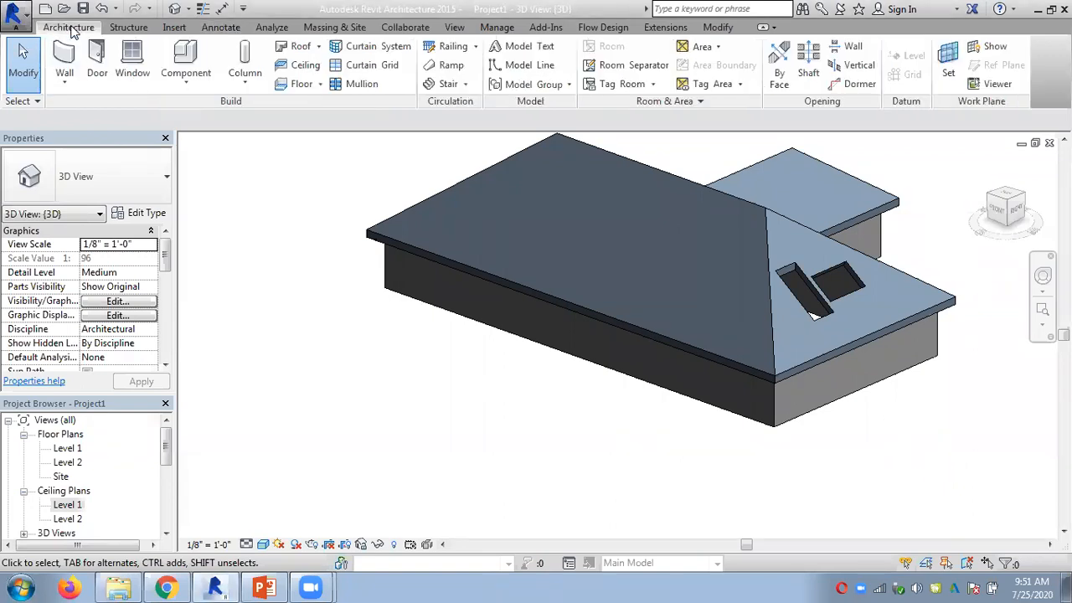
pyautogui.click(319, 46)
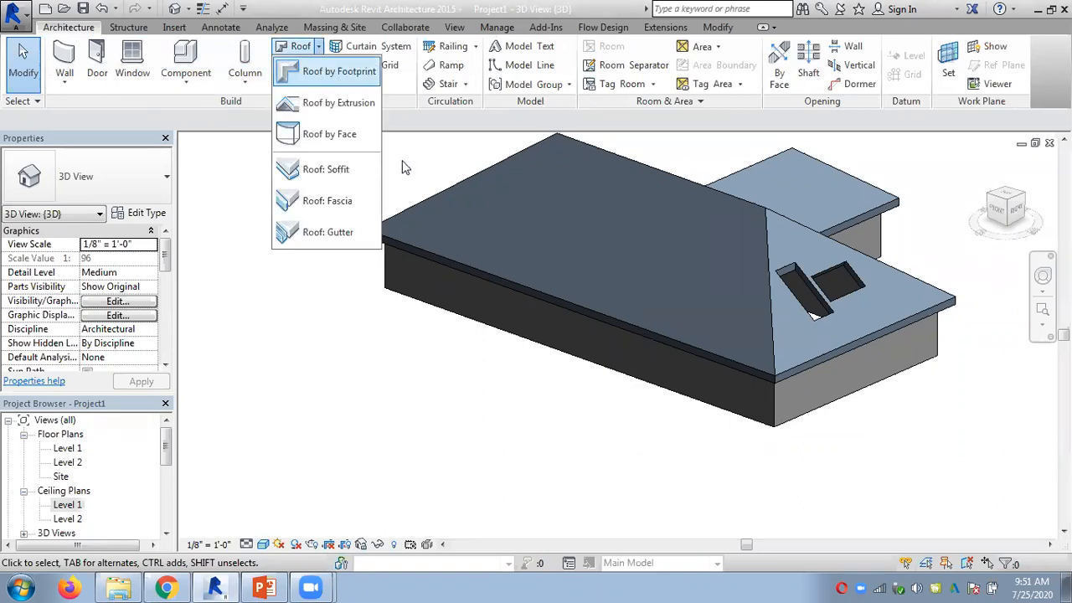
pyautogui.click(429, 360)
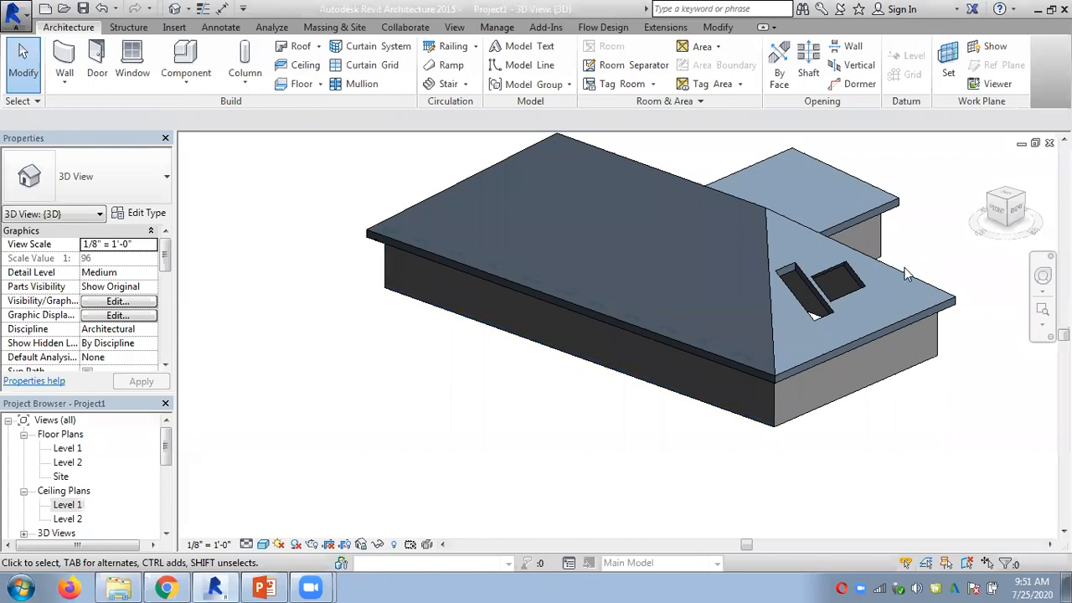
# Delete the roof over the T-shaped building, together with its two openings
pyautogui.keyDown('shift'); pyautogui.moveTo(909, 269); pyautogui.dragTo(710, 348, button='middle'); pyautogui.keyUp('shift')
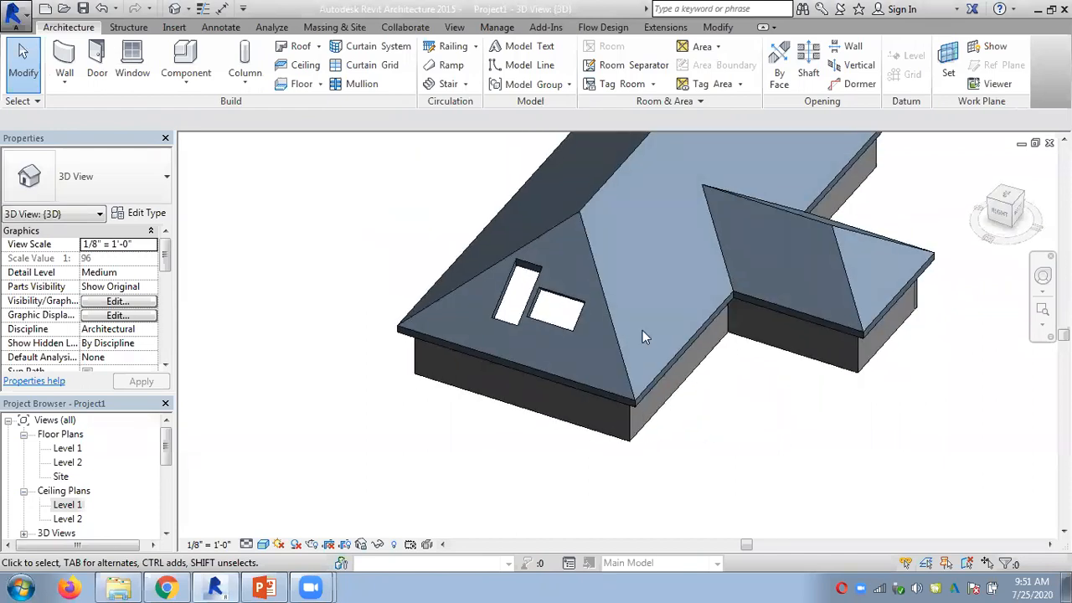
pyautogui.scroll(4, 510, 327)
pyautogui.scroll(-2, 500, 332)
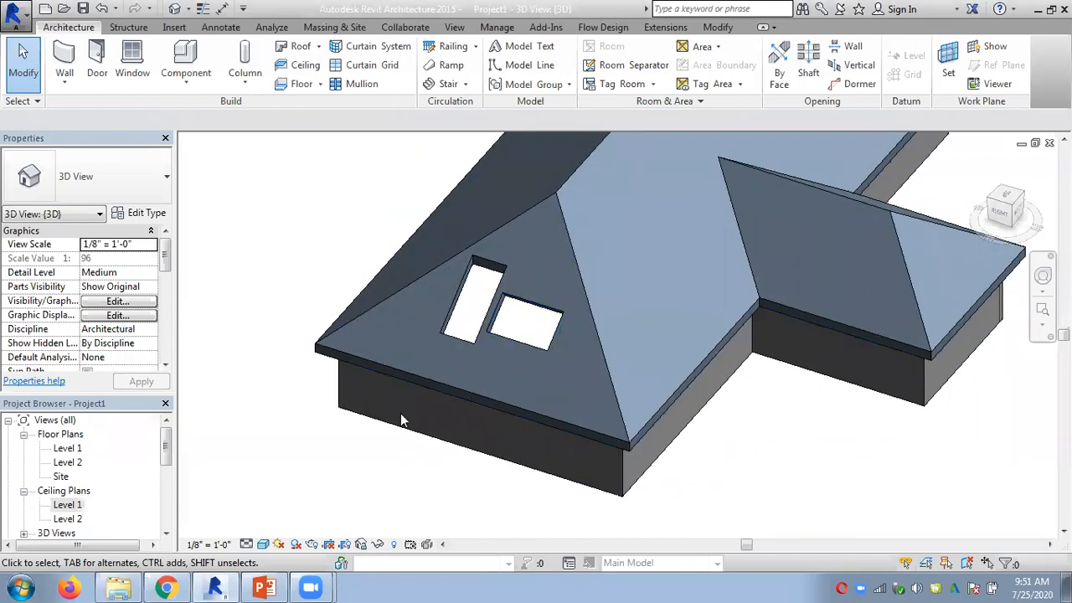
pyautogui.scroll(-3, 344, 412)
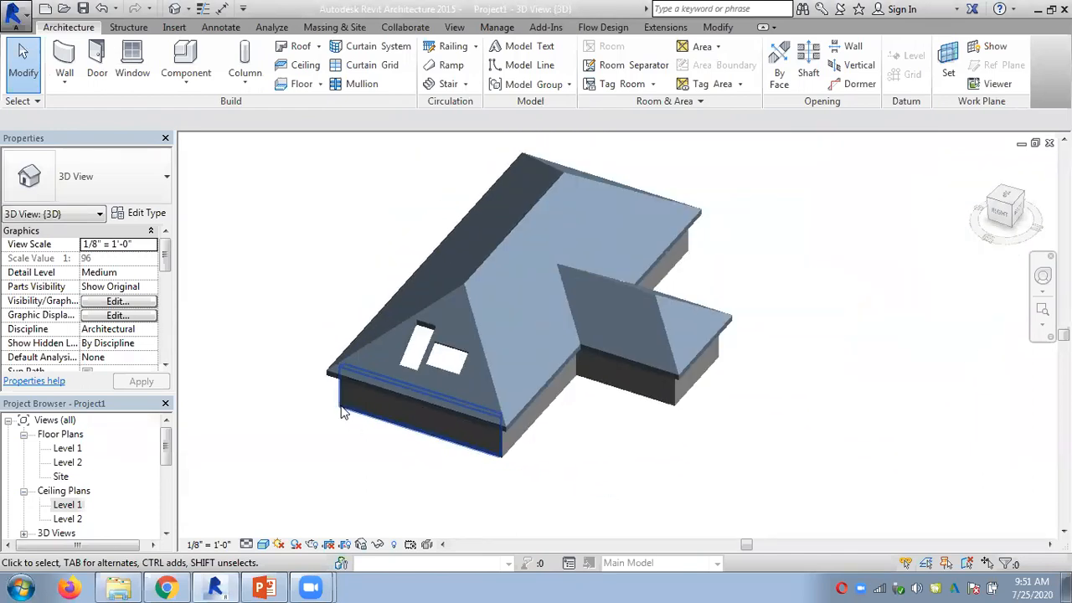
pyautogui.click(632, 283)
pyautogui.scroll(3, 592, 307)
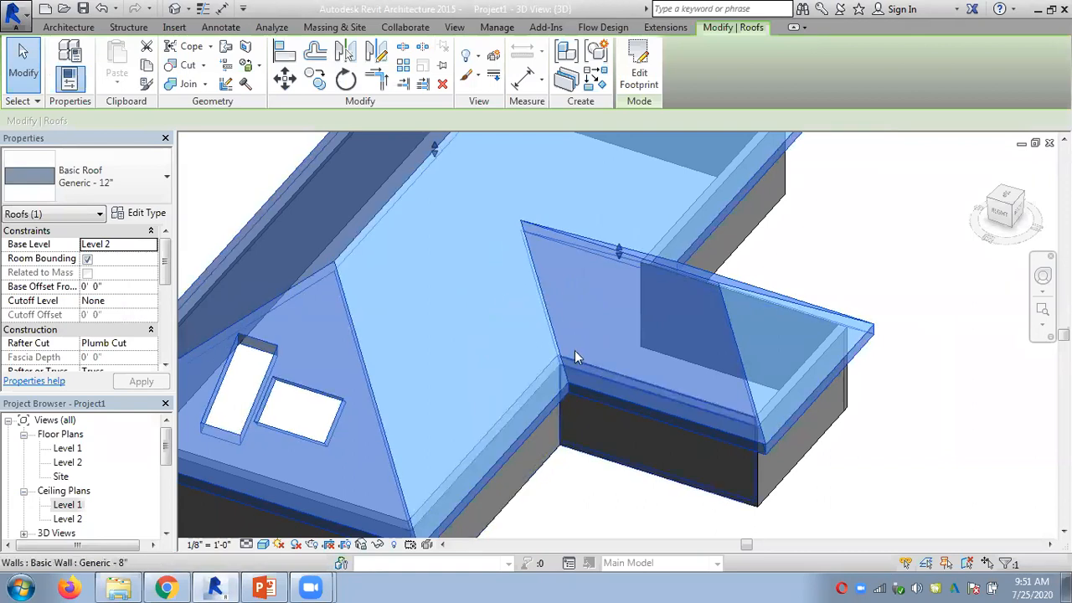
pyautogui.scroll(-4, 543, 283)
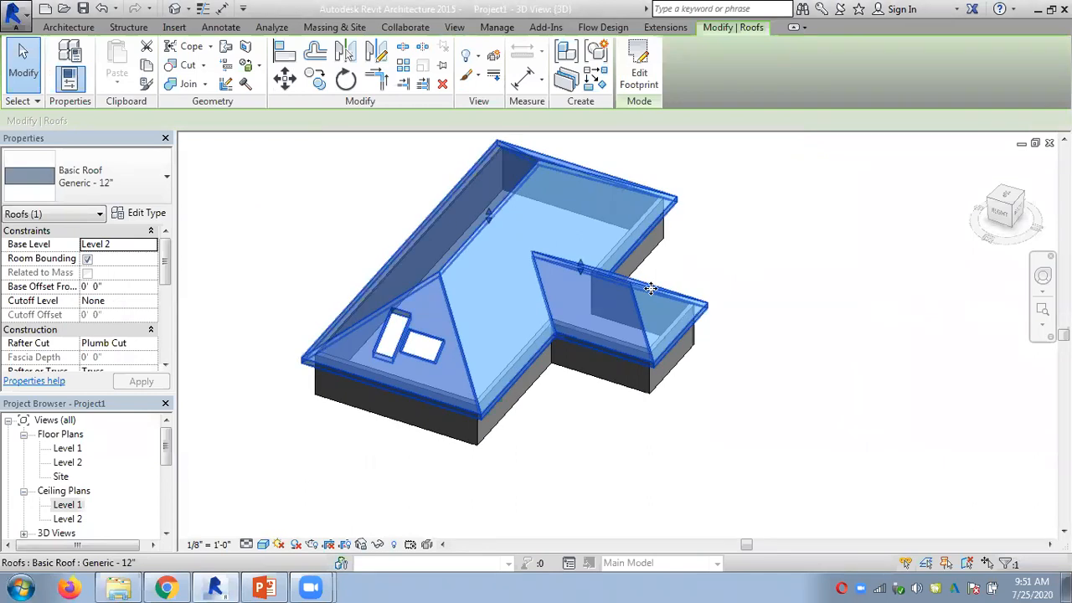
pyautogui.press('Delete')
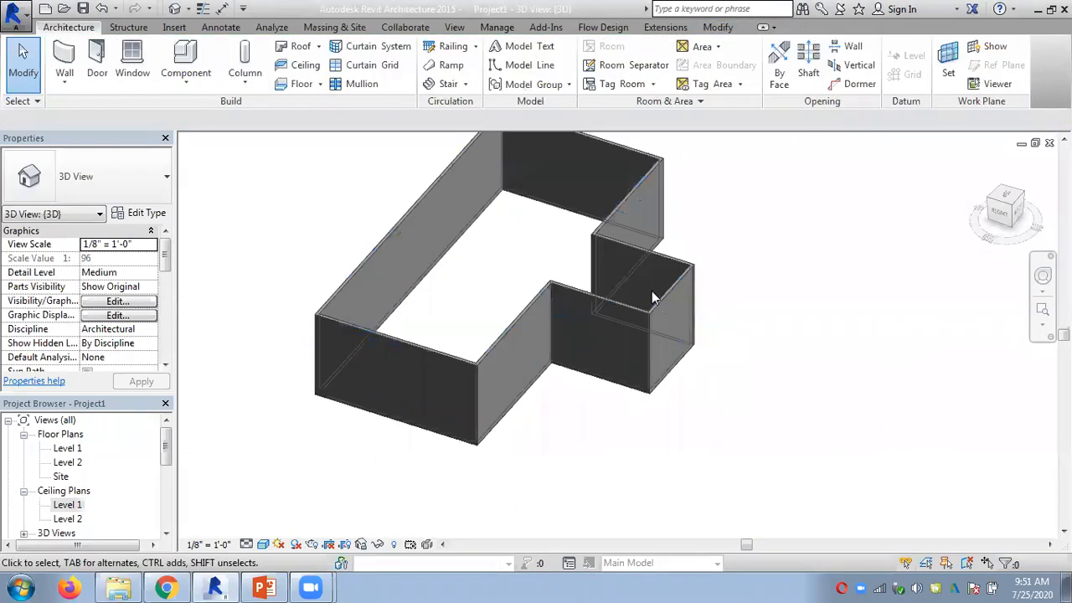
# In the Level 1 floor plan, start a roof by footprint based on Level 2 and pick the main block's walls as sloped boundaries with 2' overhang
pyautogui.doubleClick(67, 448)
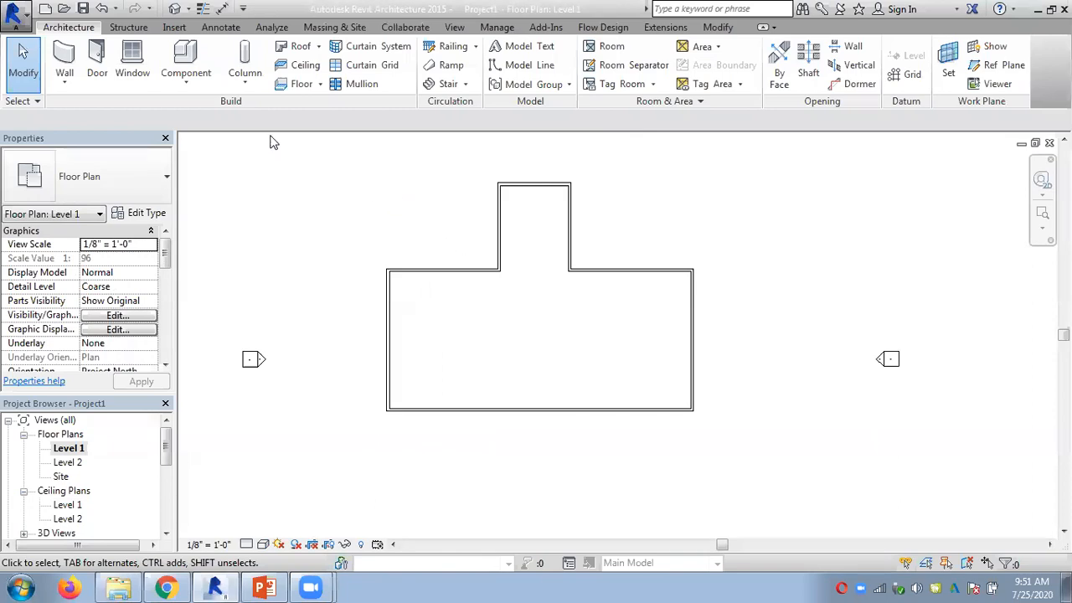
pyautogui.click(318, 47)
pyautogui.click(329, 72)
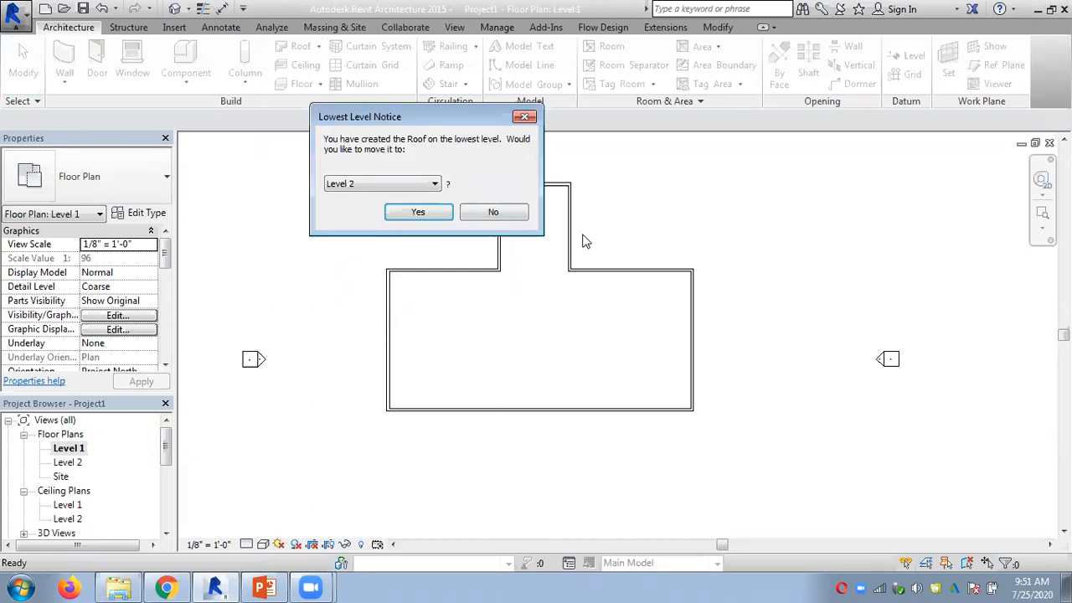
pyautogui.click(418, 211)
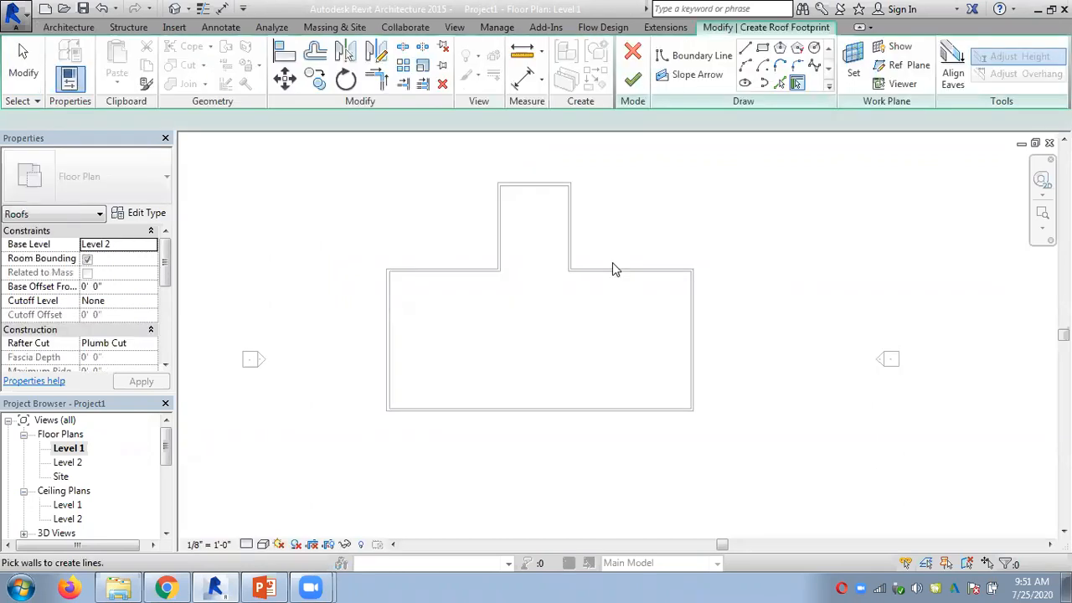
pyautogui.click(612, 267)
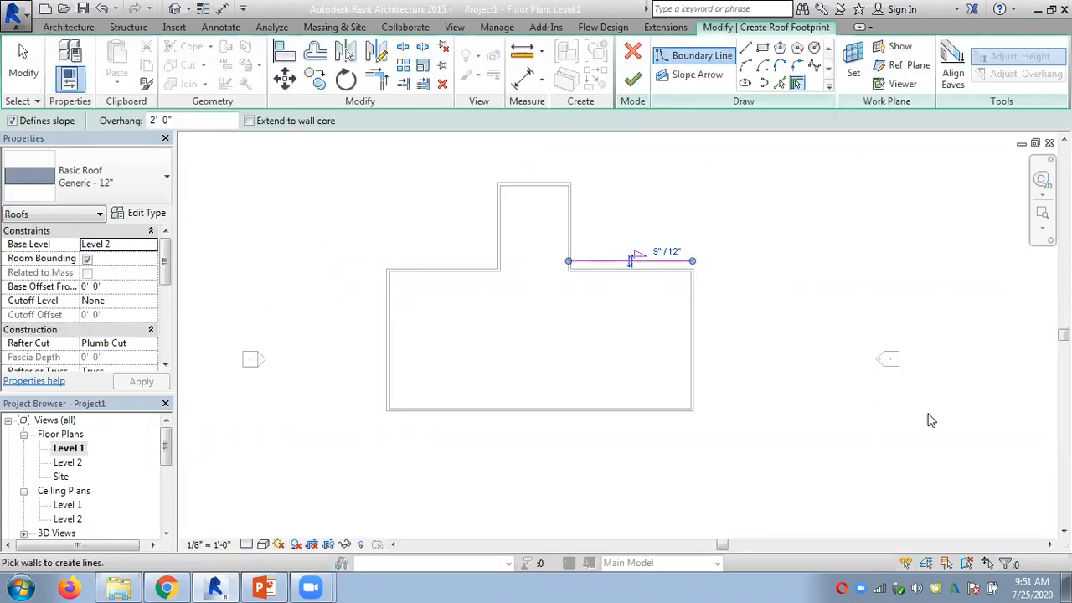
pyautogui.click(695, 391)
pyautogui.click(661, 411)
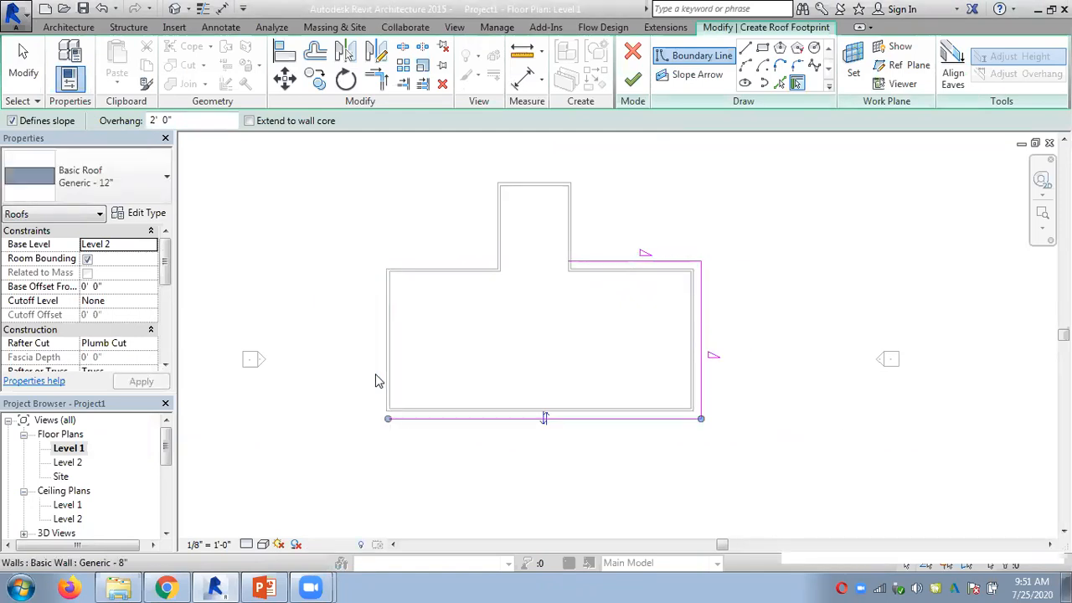
pyautogui.click(388, 384)
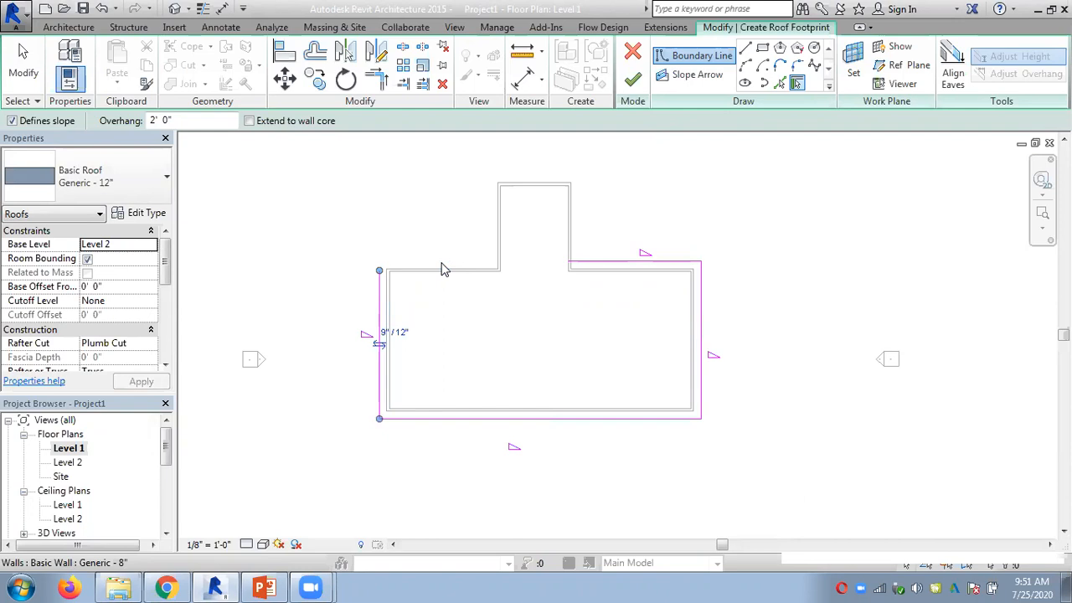
pyautogui.click(441, 266)
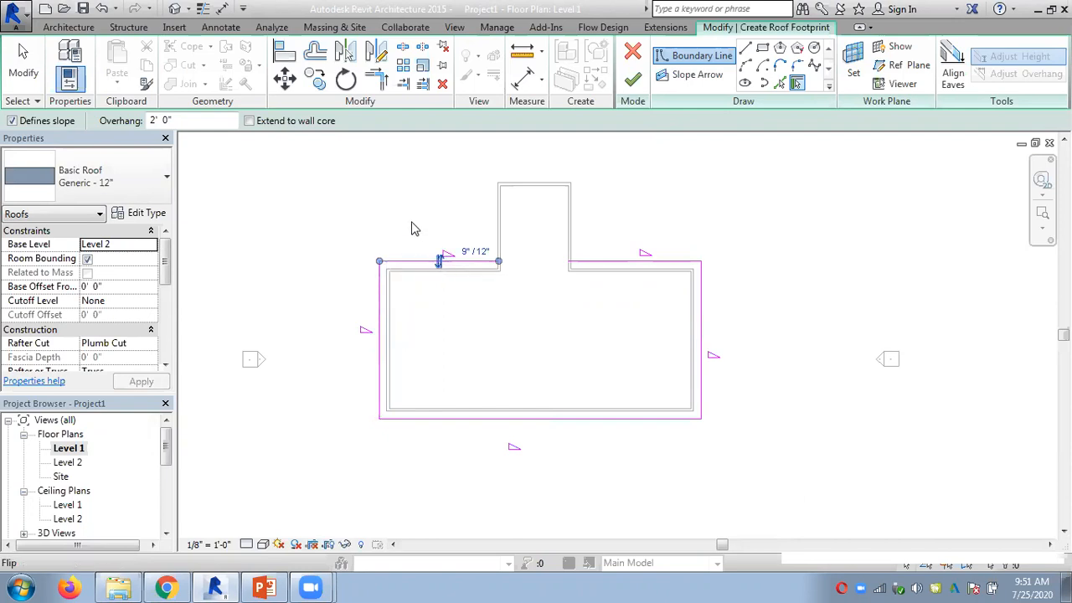
# Delete the boundary line east of the wing and extend the one west of it to the east boundary, closing the footprint as a rectangle
pyautogui.scroll(3, 412, 227)
pyautogui.press('Escape')
pyautogui.click(705, 291)
pyautogui.press('Delete')
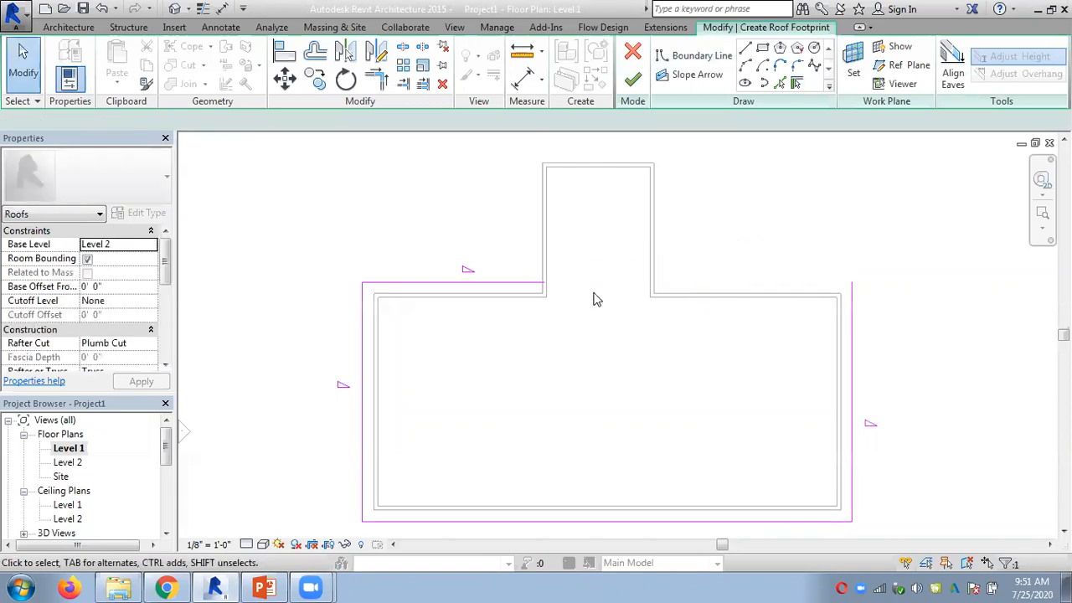
pyautogui.click(525, 285)
pyautogui.click(732, 259)
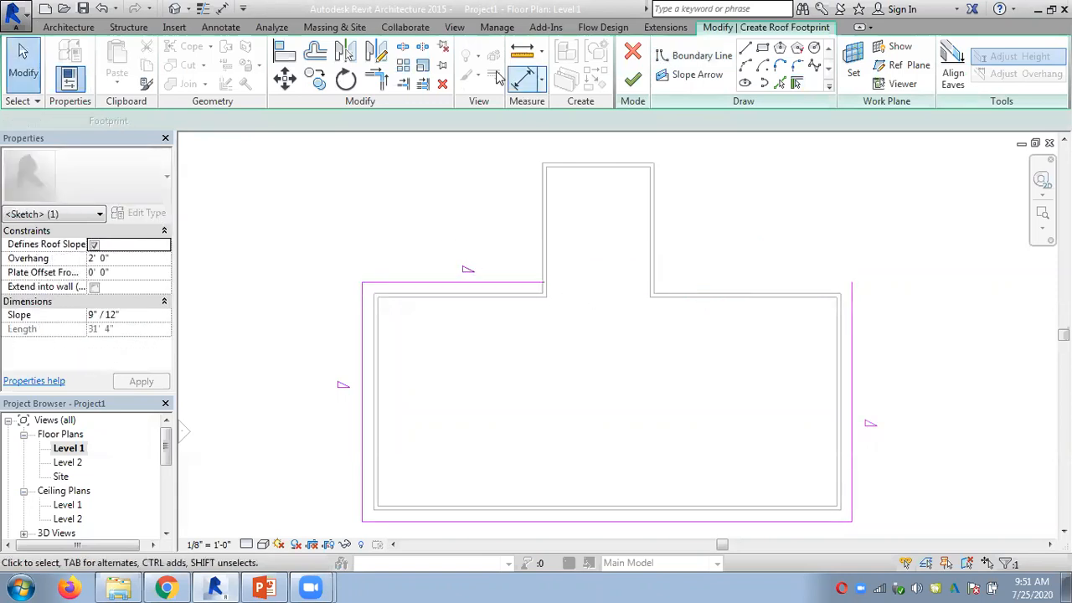
pyautogui.click(377, 80)
pyautogui.click(517, 284)
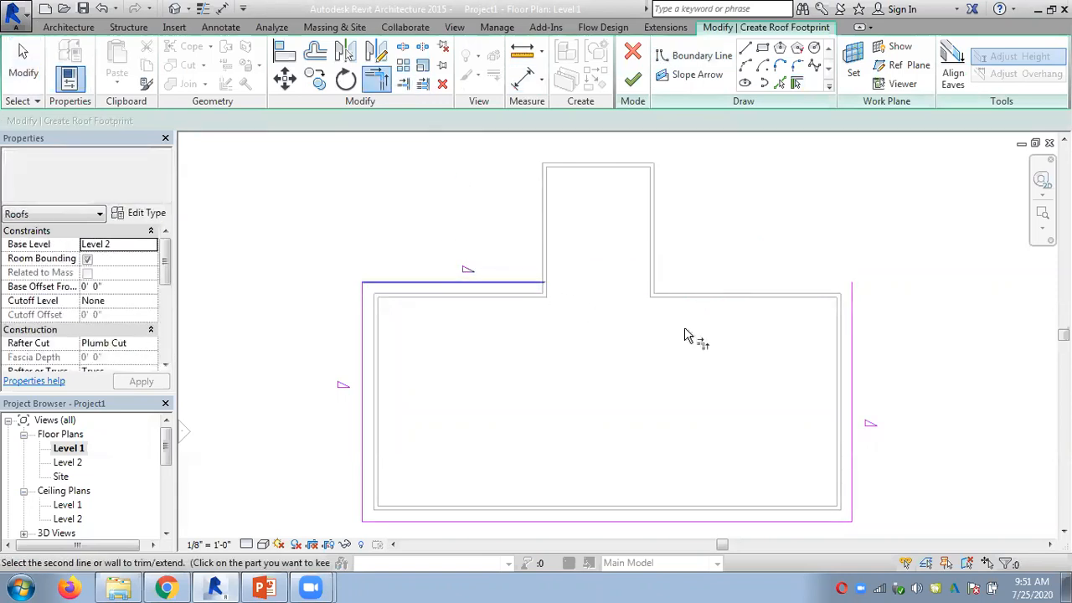
pyautogui.click(853, 397)
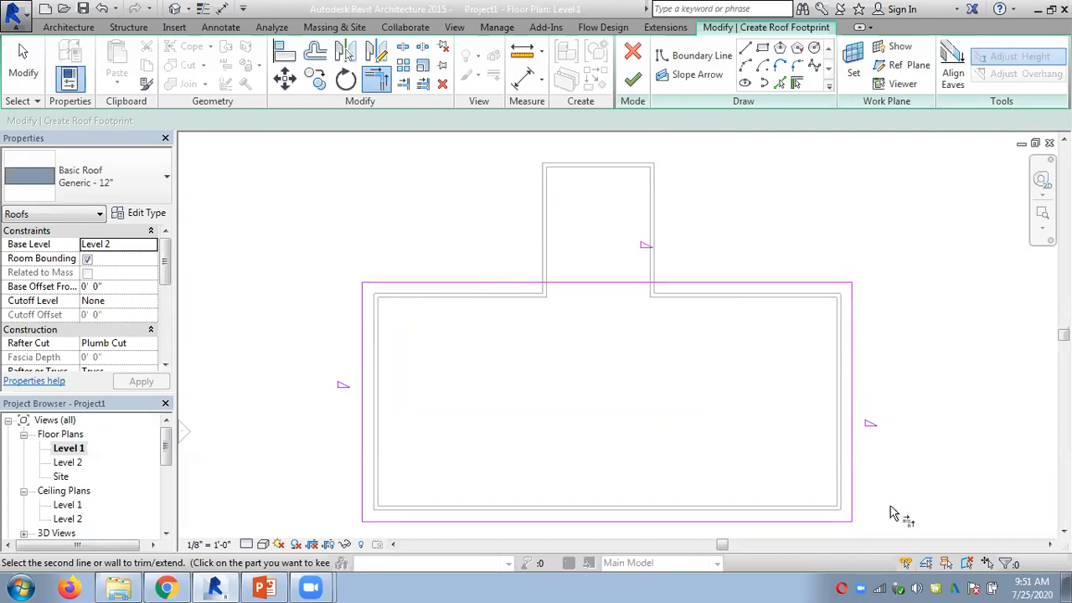
# Finish the rectangular roof footprint, attach the highlighted walls to the roof, and show the result in the 3D view
pyautogui.click(632, 78)
pyautogui.click(577, 304)
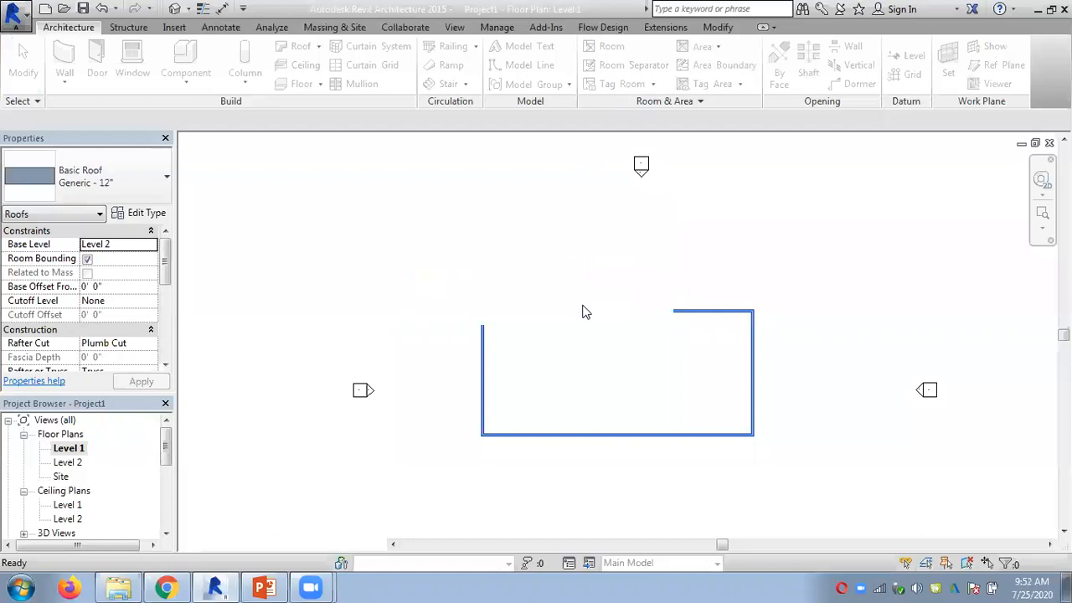
pyautogui.click(175, 9)
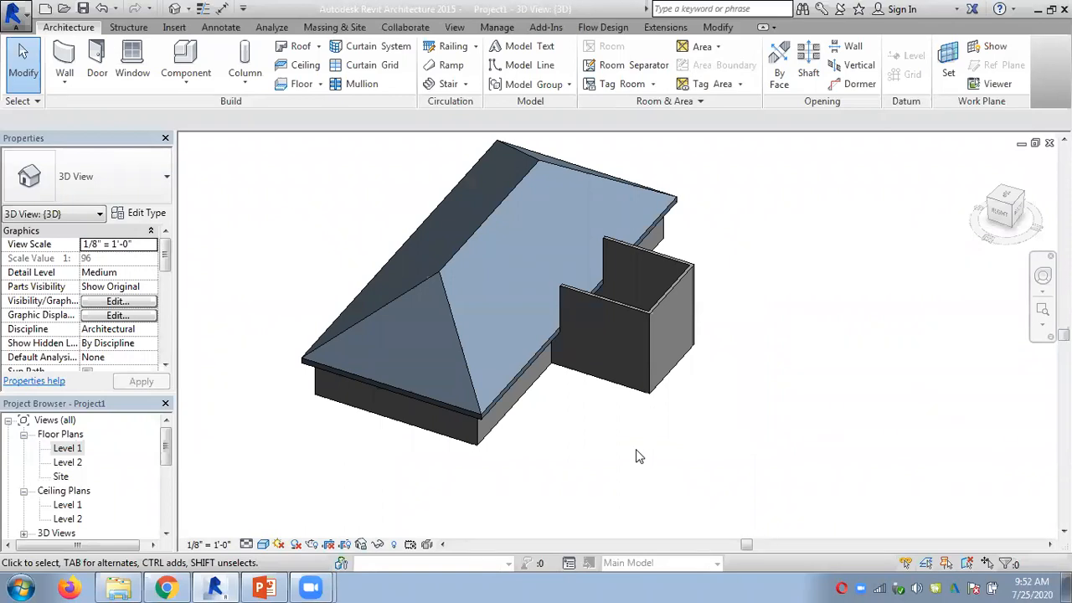
# In the Level 1 plan, start a footprint roof based on Level 2 and pick the projecting wing's three outer walls with a 2' 0" overhang
pyautogui.doubleClick(72, 448)
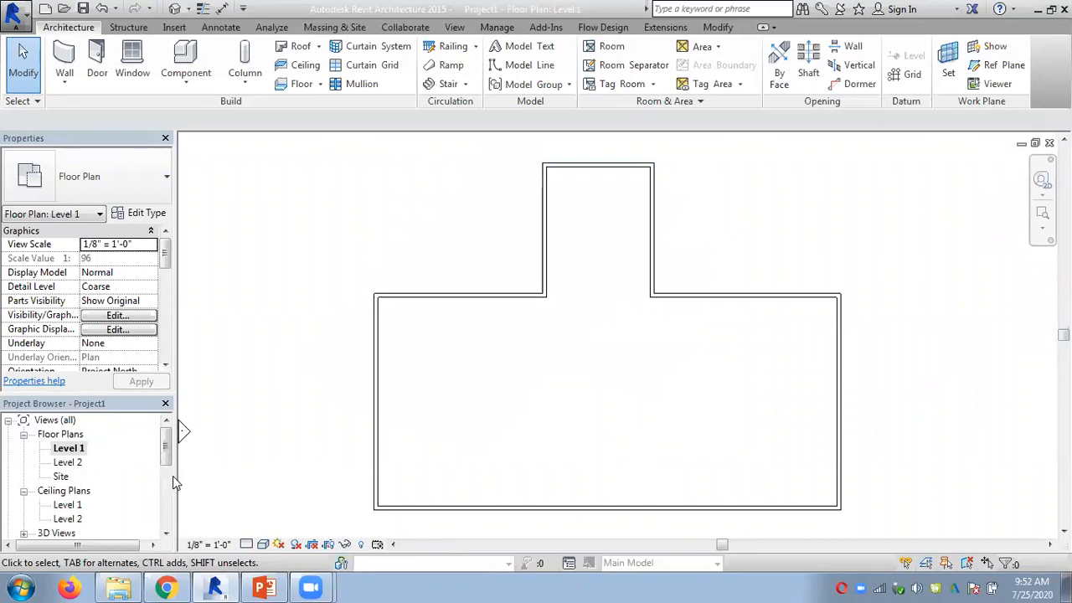
pyautogui.click(318, 47)
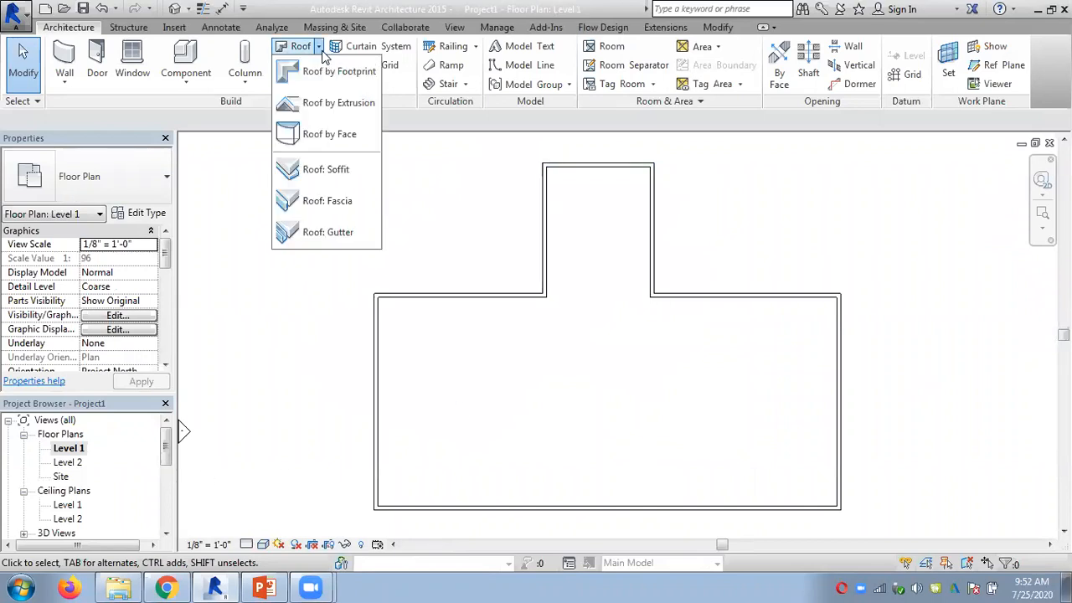
pyautogui.click(327, 72)
pyautogui.click(416, 211)
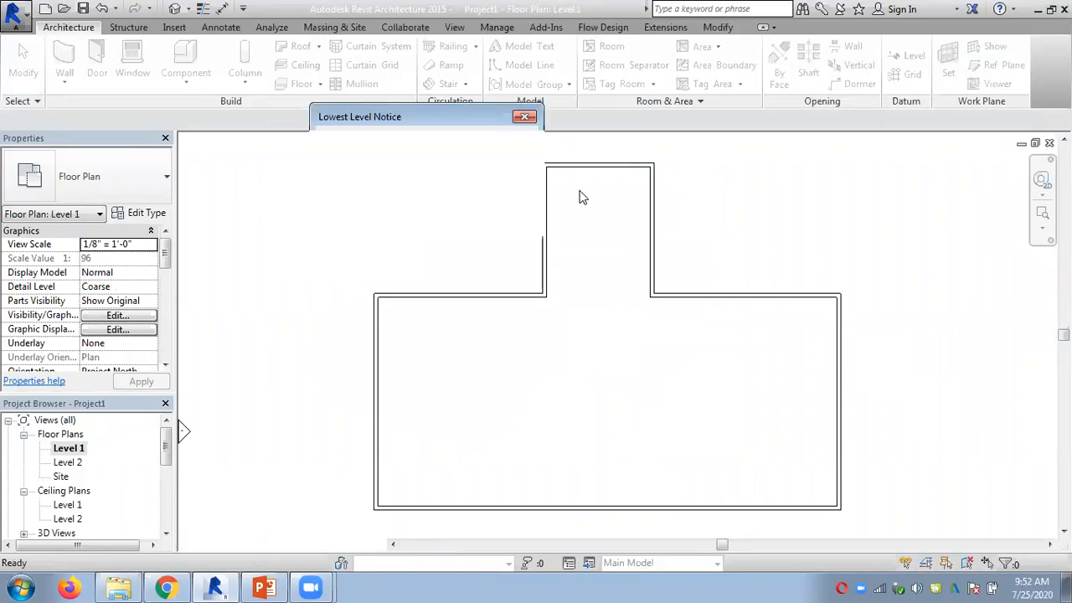
pyautogui.click(600, 164)
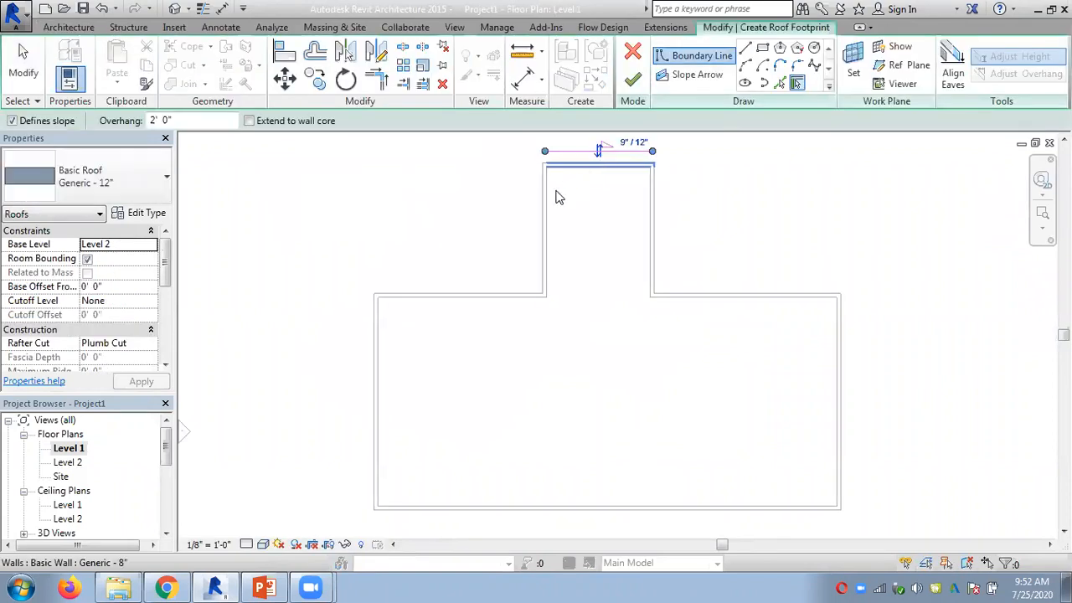
pyautogui.click(542, 204)
pyautogui.click(654, 226)
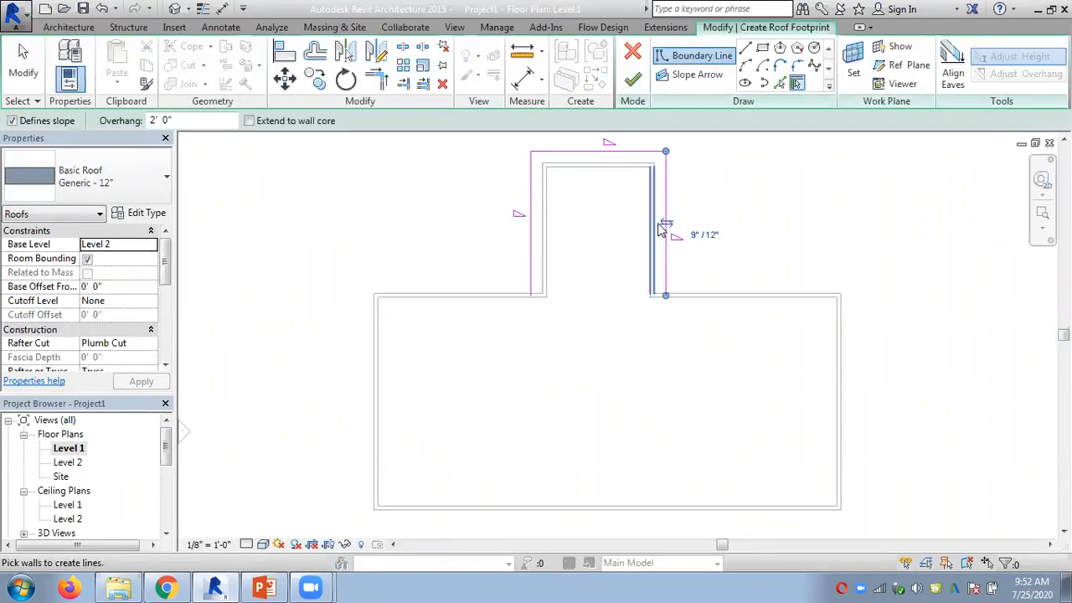
# Draw a straight boundary line across the wing's open side to close the roof footprint at the main building wall
pyautogui.scroll(2, 727, 244)
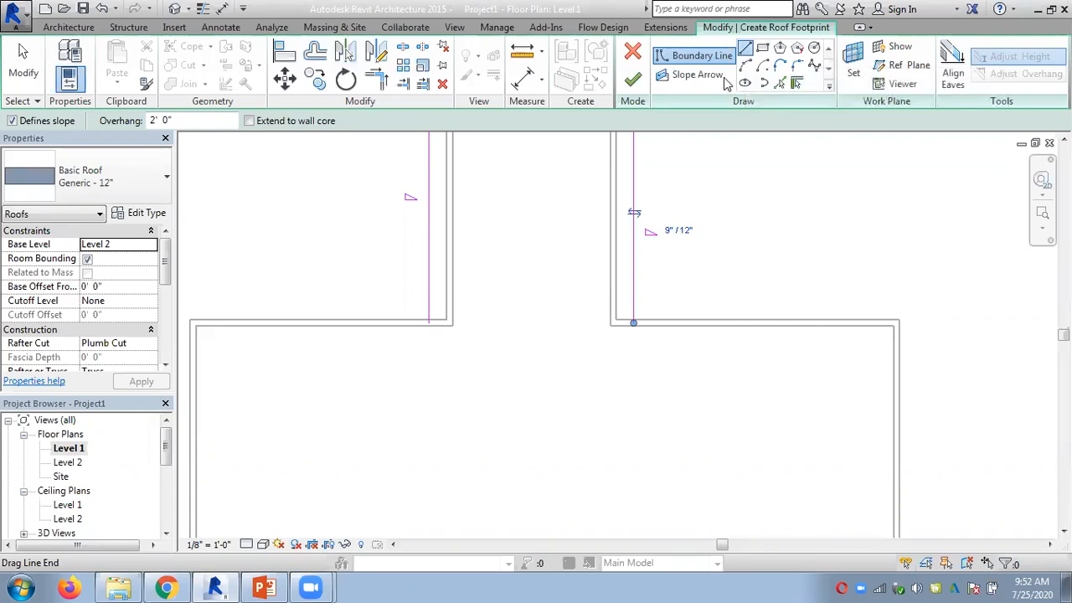
pyautogui.click(745, 50)
pyautogui.click(633, 323)
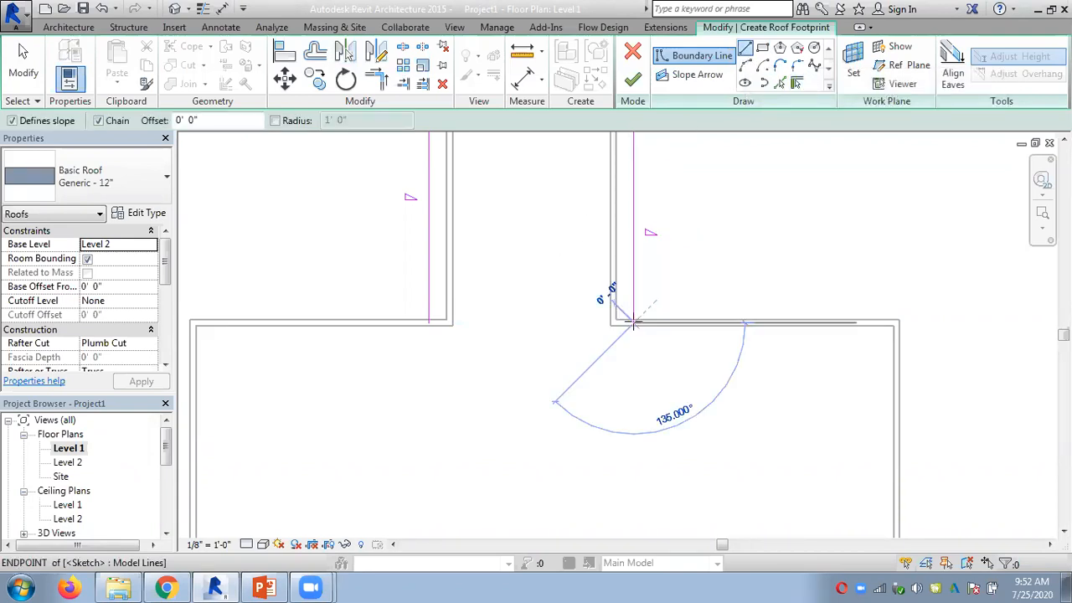
pyautogui.click(428, 323)
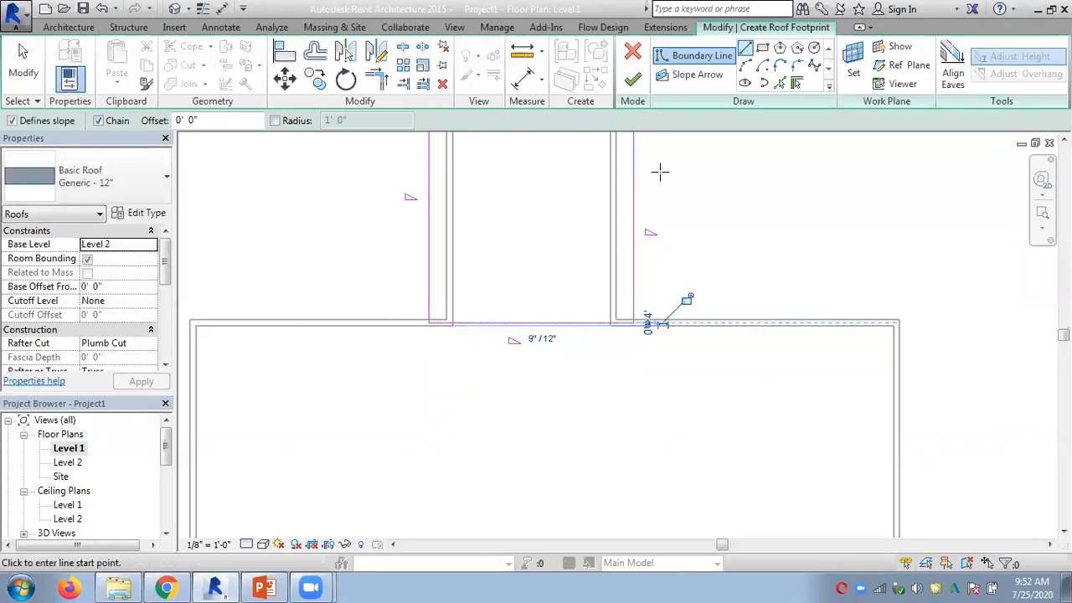
pyautogui.press('Escape')
pyautogui.press('Escape')
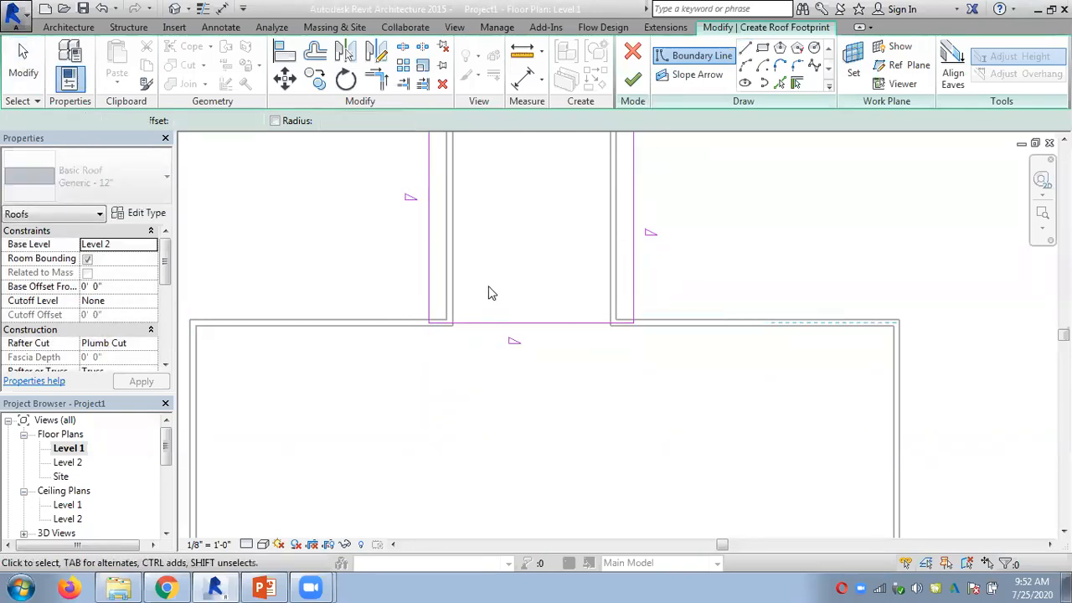
# Move the closing boundary line away from the main building so the wing's roof footprint becomes shorter
pyautogui.click(514, 325)
pyautogui.moveTo(510, 330)
pyautogui.mouseDown()
pyautogui.moveTo(505, 266)
pyautogui.moveTo(369, 254)
pyautogui.mouseUp()
pyautogui.click(368, 254)
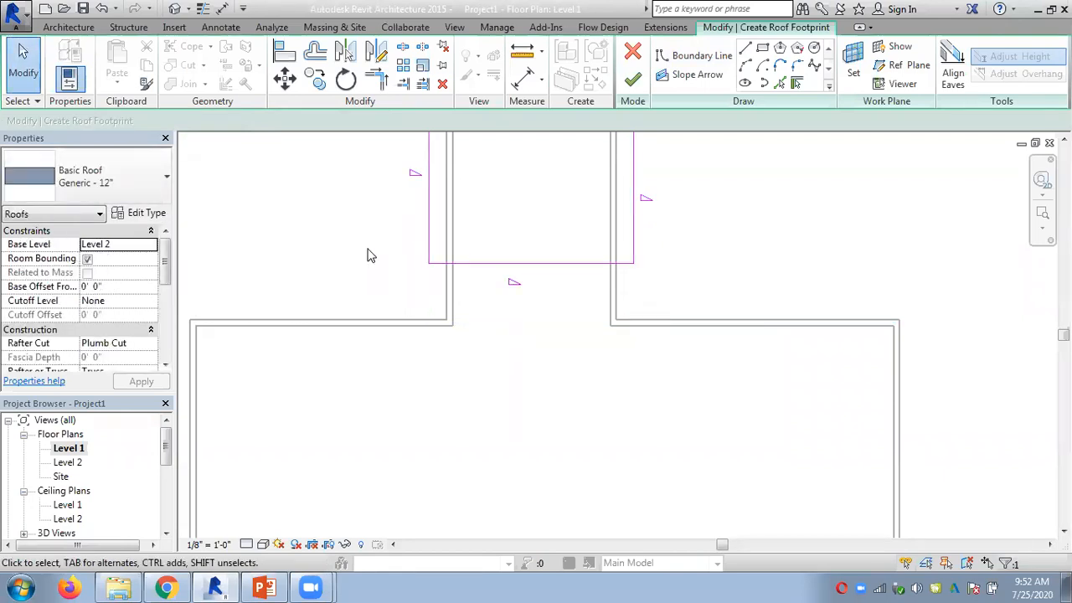
# Finish the wing's roof footprint, attach the highlighted end wall to the roof, and show the model in 3D
pyautogui.click(632, 79)
pyautogui.click(578, 303)
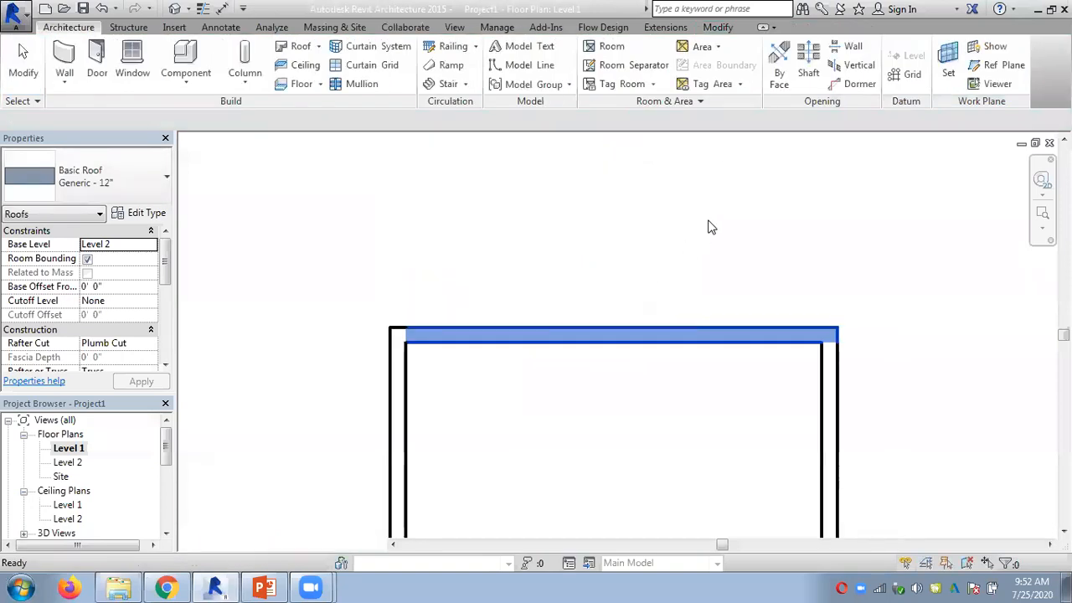
pyautogui.press('Escape')
pyautogui.click(173, 9)
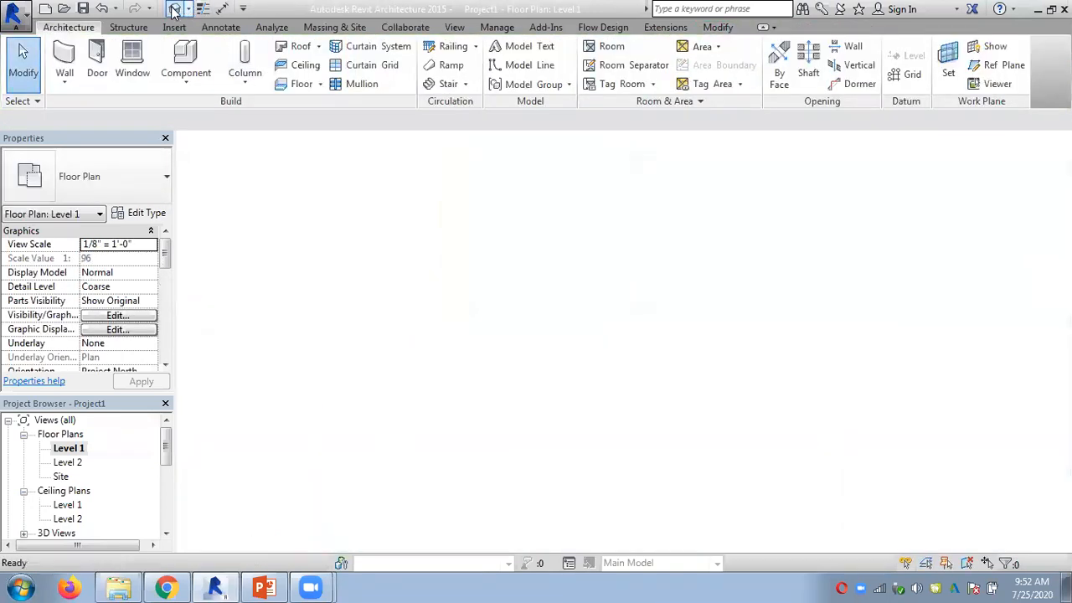
pyautogui.scroll(2, 737, 276)
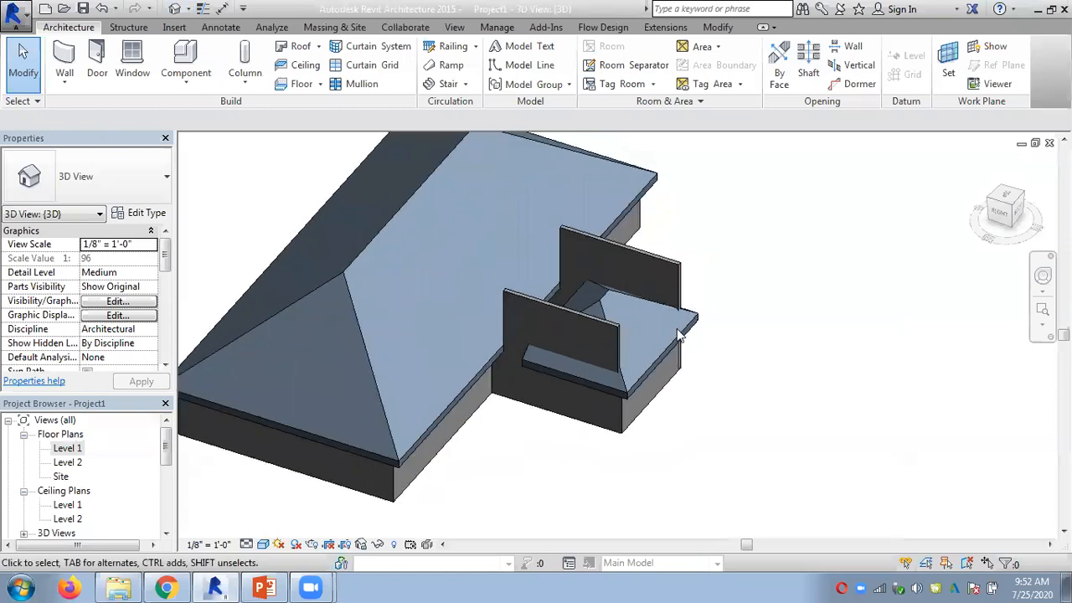
pyautogui.click(667, 346)
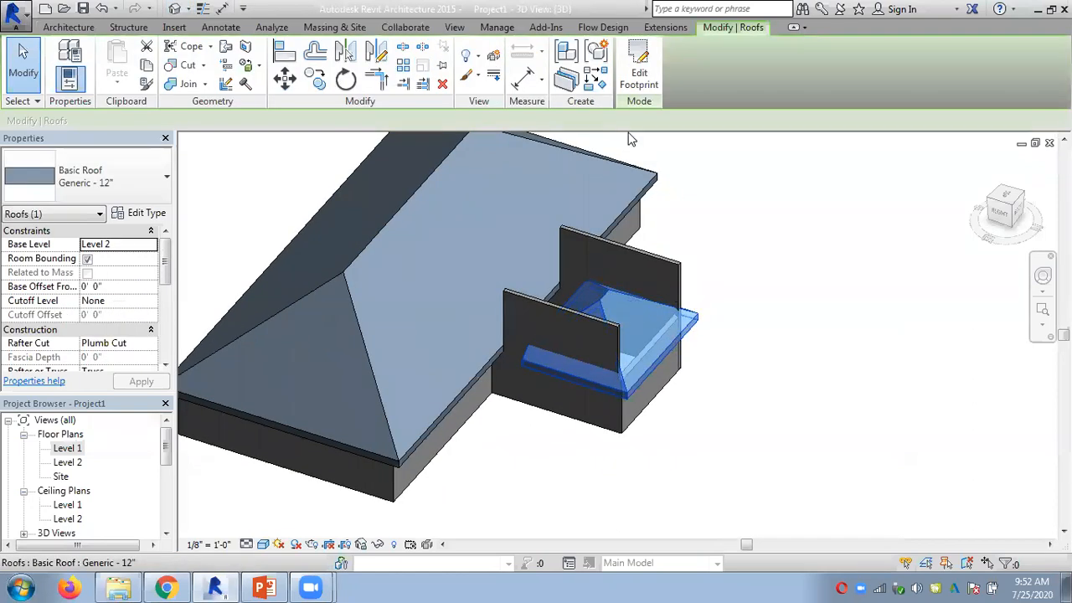
pyautogui.click(639, 79)
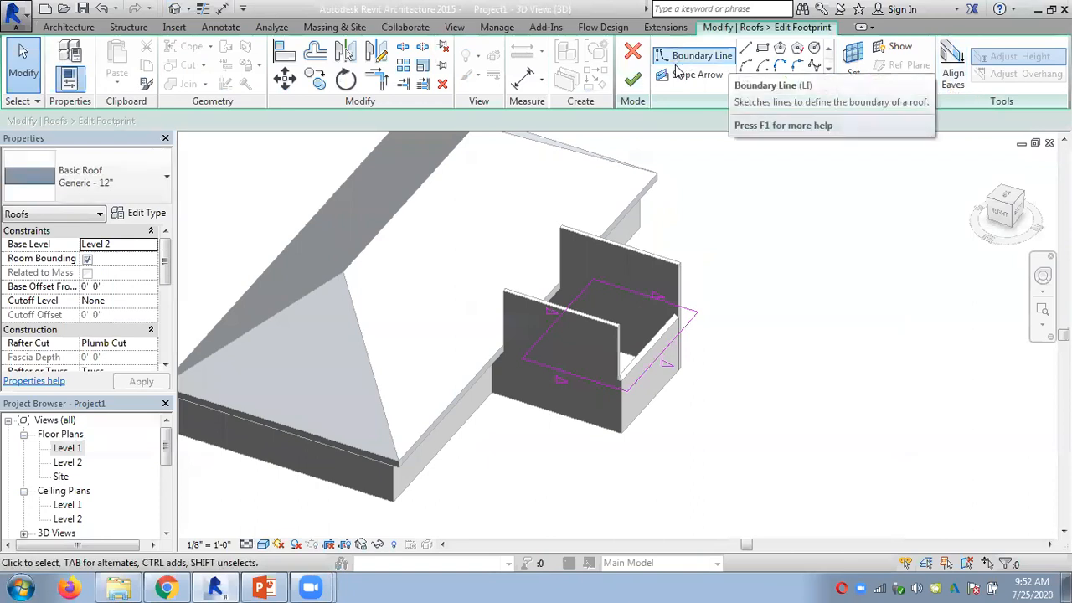
pyautogui.click(643, 80)
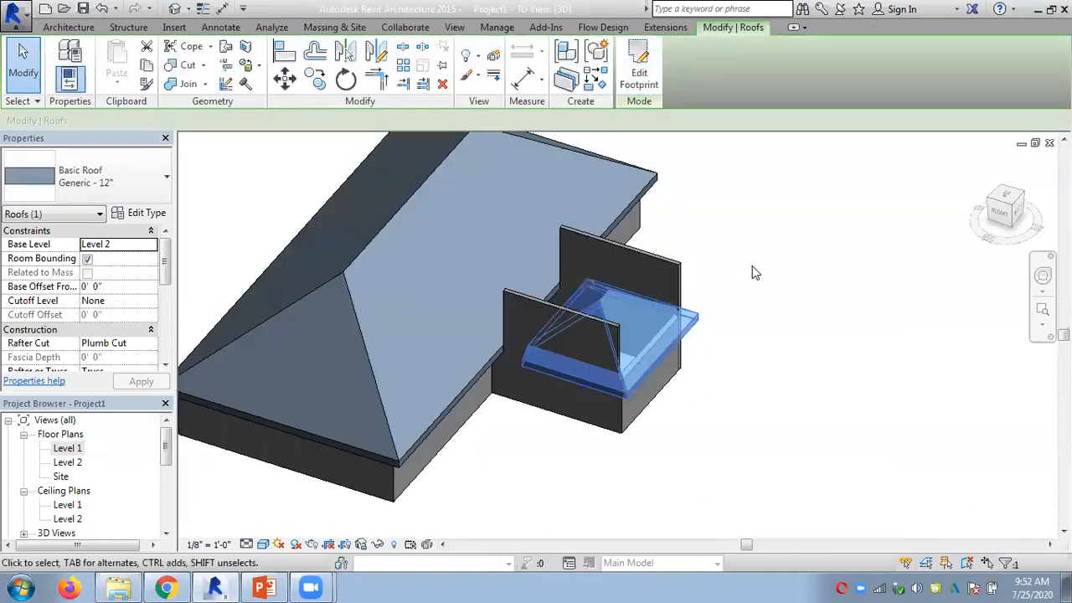
pyautogui.click(751, 270)
# Attach the top of the wing's near side wall to the small roof
pyautogui.scroll(2, 537, 391)
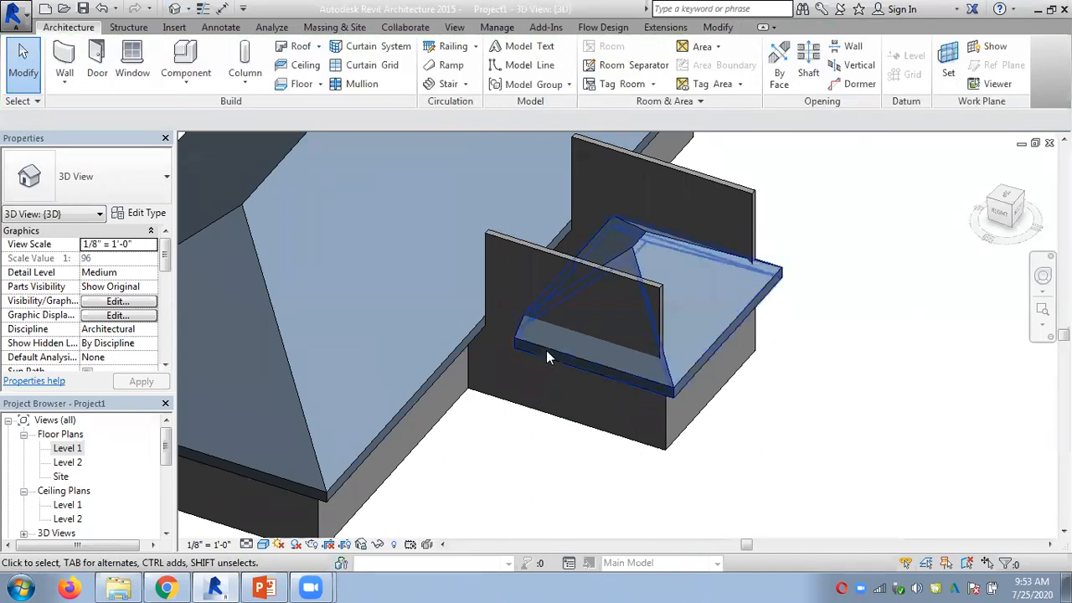
pyautogui.click(562, 253)
pyautogui.click(747, 77)
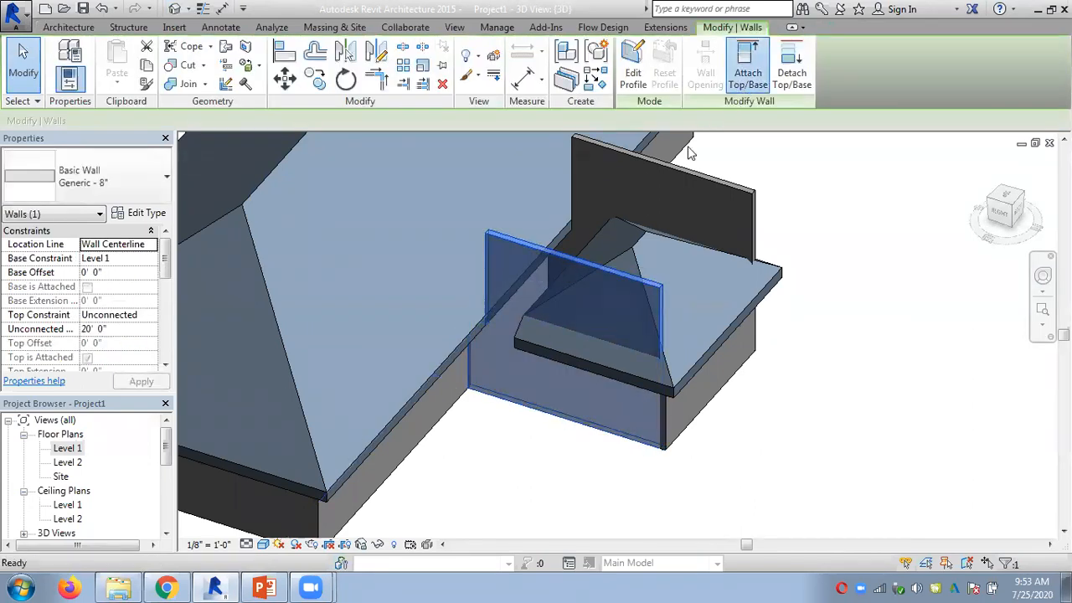
pyautogui.click(633, 253)
pyautogui.click(840, 222)
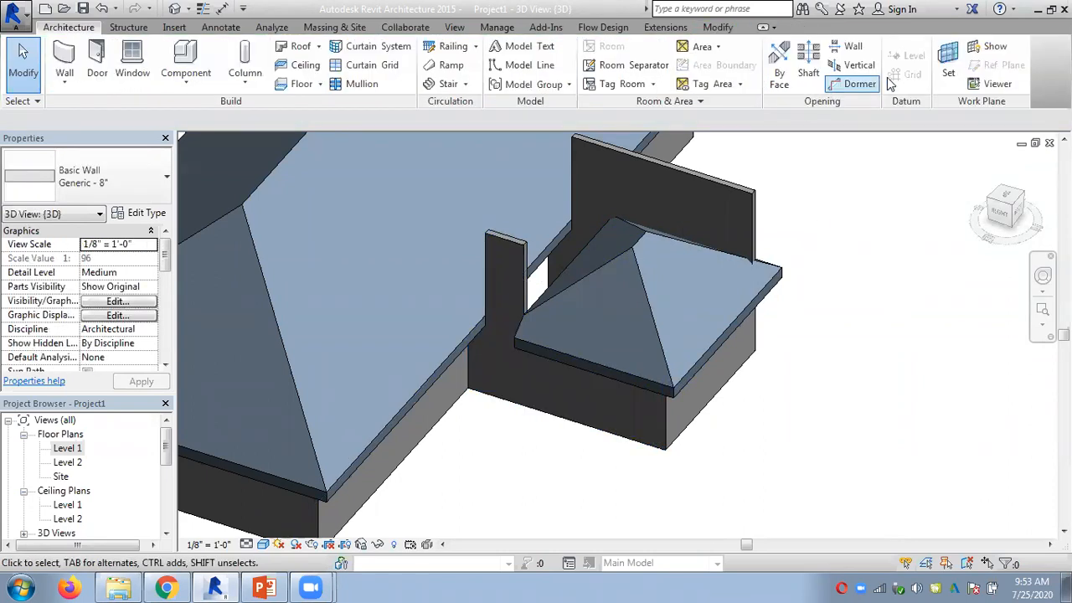
# Attach the top of the wing's far side wall to the small roof
pyautogui.click(697, 179)
pyautogui.click(754, 80)
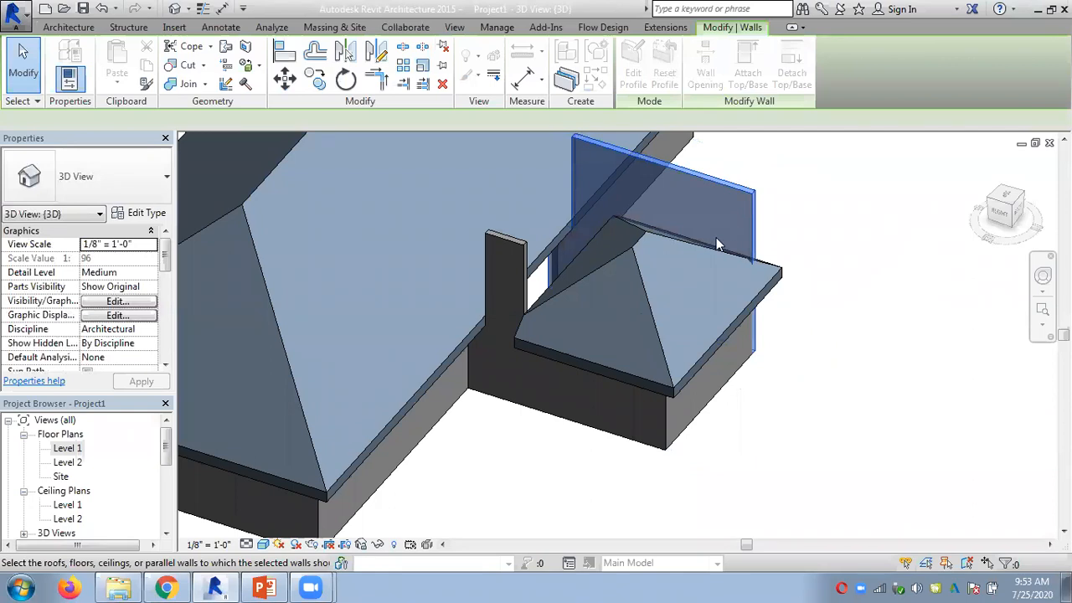
pyautogui.click(714, 255)
pyautogui.click(922, 347)
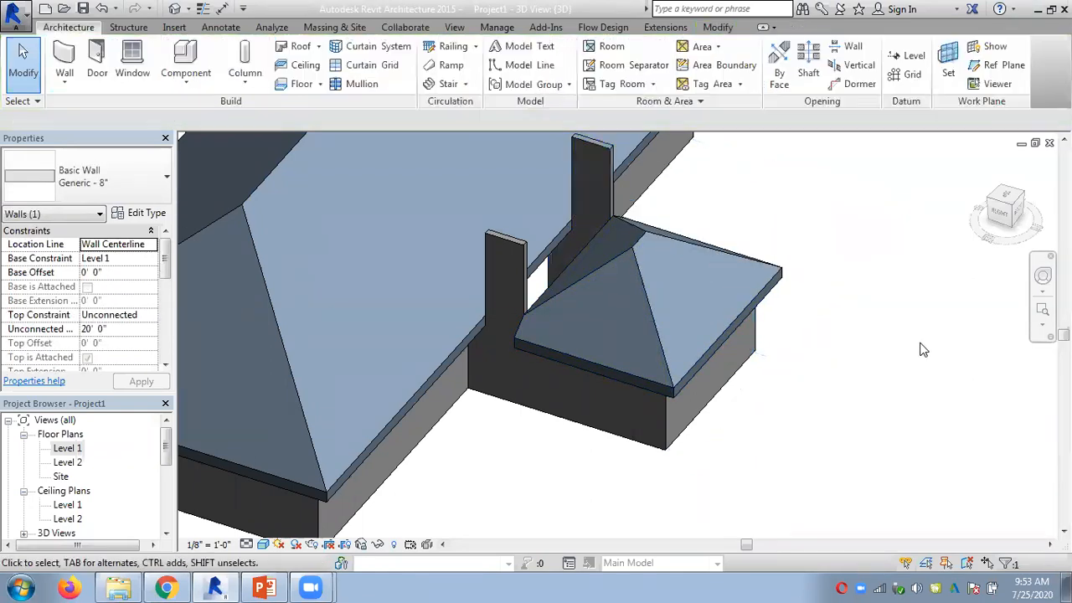
# Edit the small roof's footprint so the boundary line facing the main roof no longer defines a slope
pyautogui.scroll(2, 847, 419)
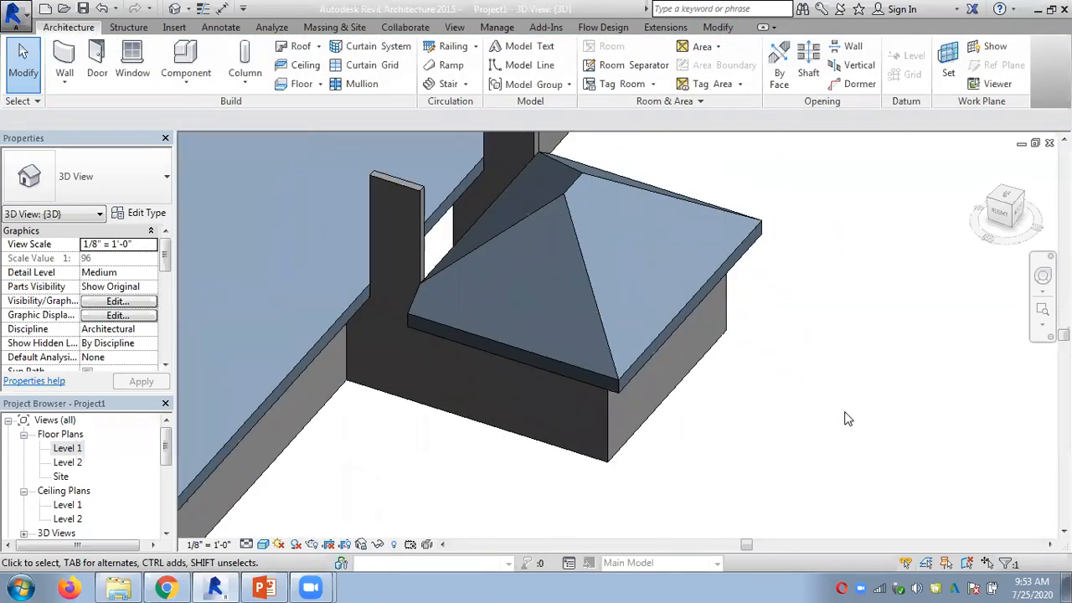
pyautogui.click(565, 185)
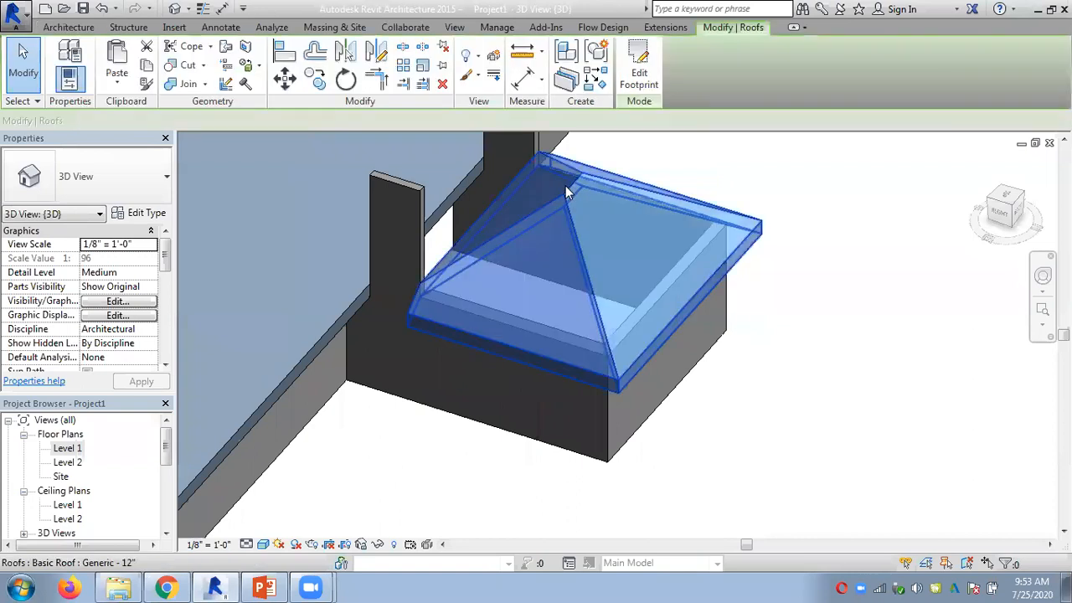
pyautogui.click(656, 78)
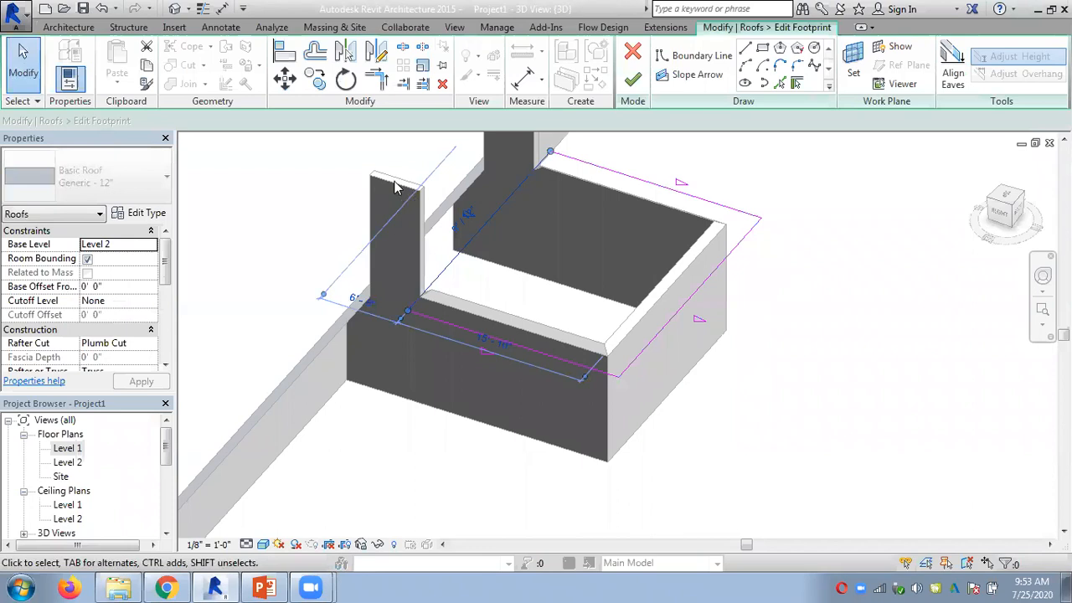
pyautogui.click(358, 134)
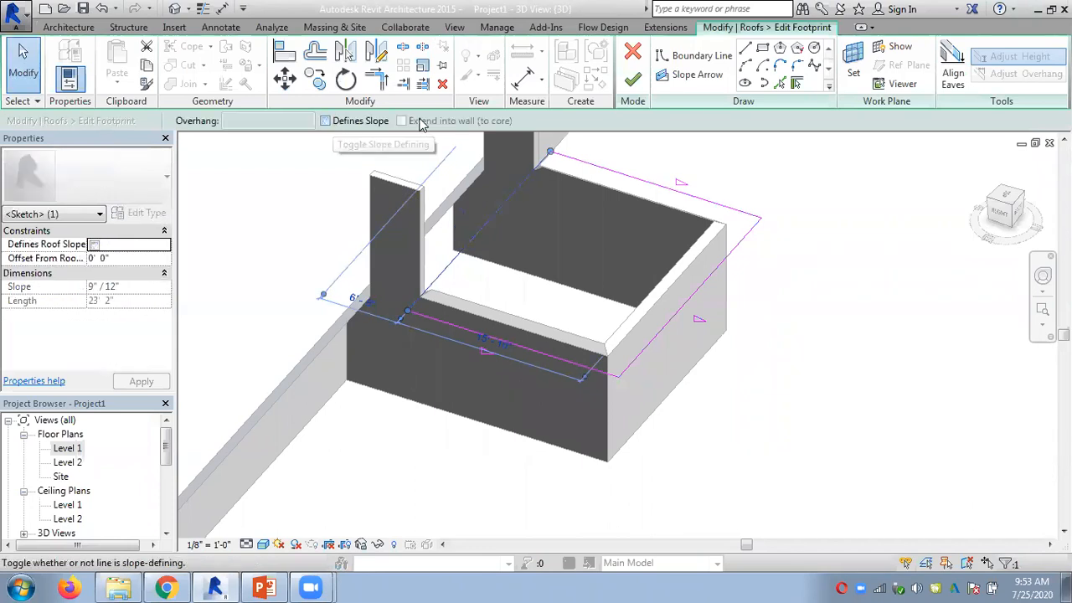
pyautogui.click(632, 78)
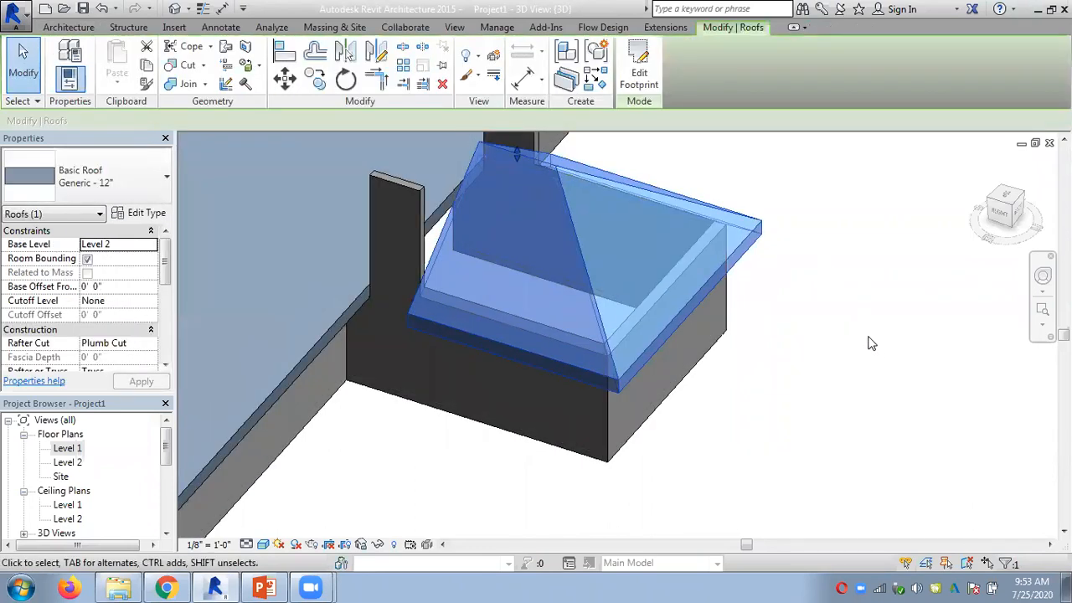
pyautogui.click(869, 343)
# Examine the gap between the small roof and the main roof from several angles in 3D
pyautogui.scroll(-3, 870, 343)
pyautogui.keyDown('shift'); pyautogui.moveTo(574, 417); pyautogui.dragTo(467, 319, button='middle'); pyautogui.keyUp('shift')
pyautogui.scroll(2, 526, 375)
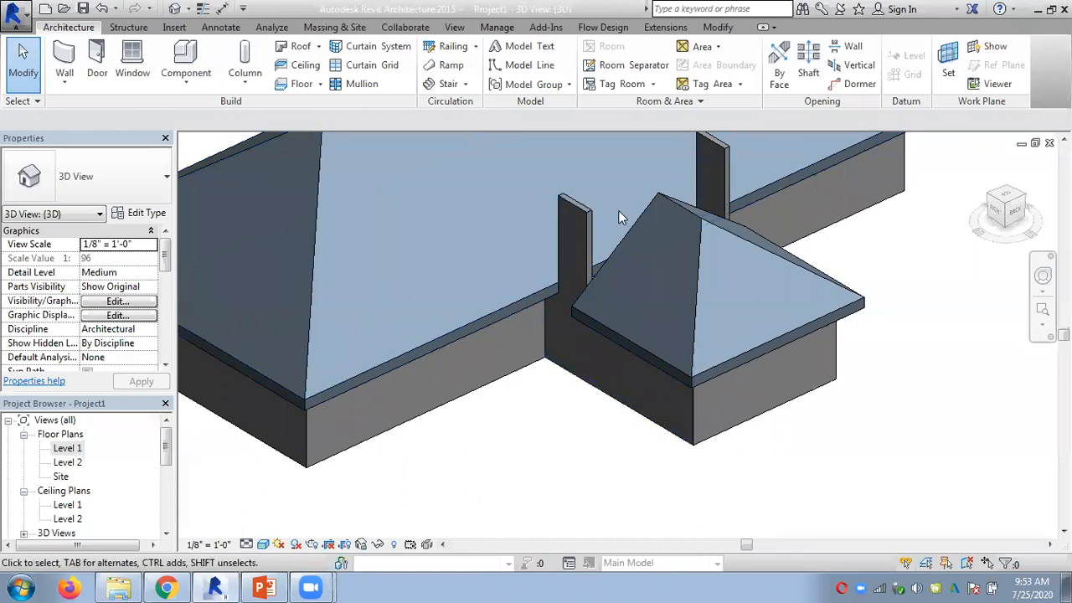
pyautogui.keyDown('shift'); pyautogui.moveTo(567, 181); pyautogui.dragTo(485, 210, button='middle'); pyautogui.keyUp('shift')
pyautogui.scroll(1, 486, 210)
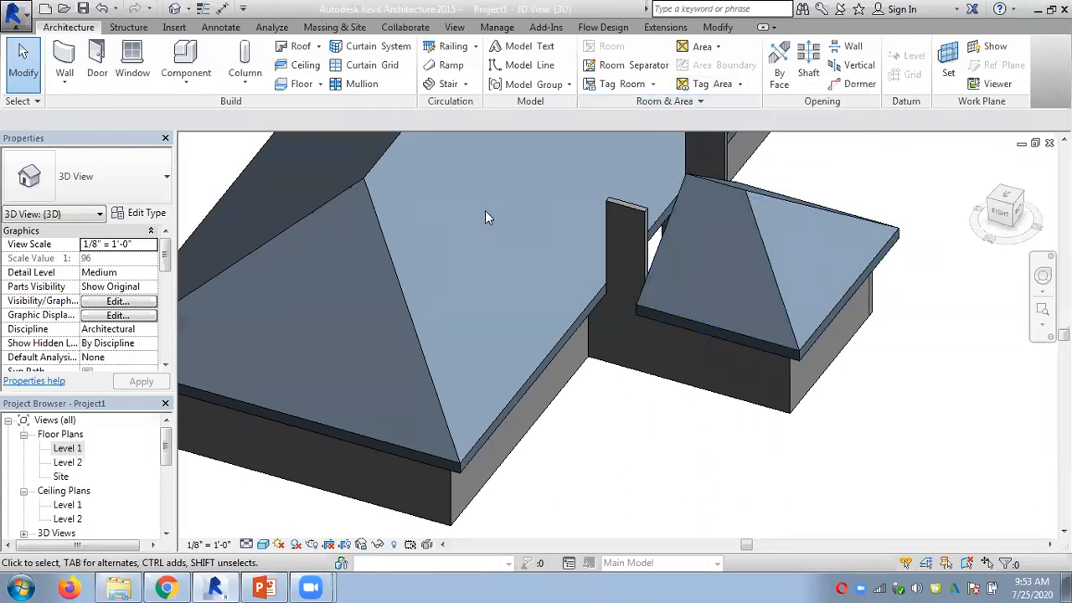
pyautogui.scroll(-3, 484, 210)
pyautogui.scroll(2, 486, 285)
pyautogui.rightClick(478, 332)
pyautogui.click(786, 278)
# Join the small roof's open end edge to the sloped face of the main roof with Join/Unjoin Roof
pyautogui.scroll(3, 669, 325)
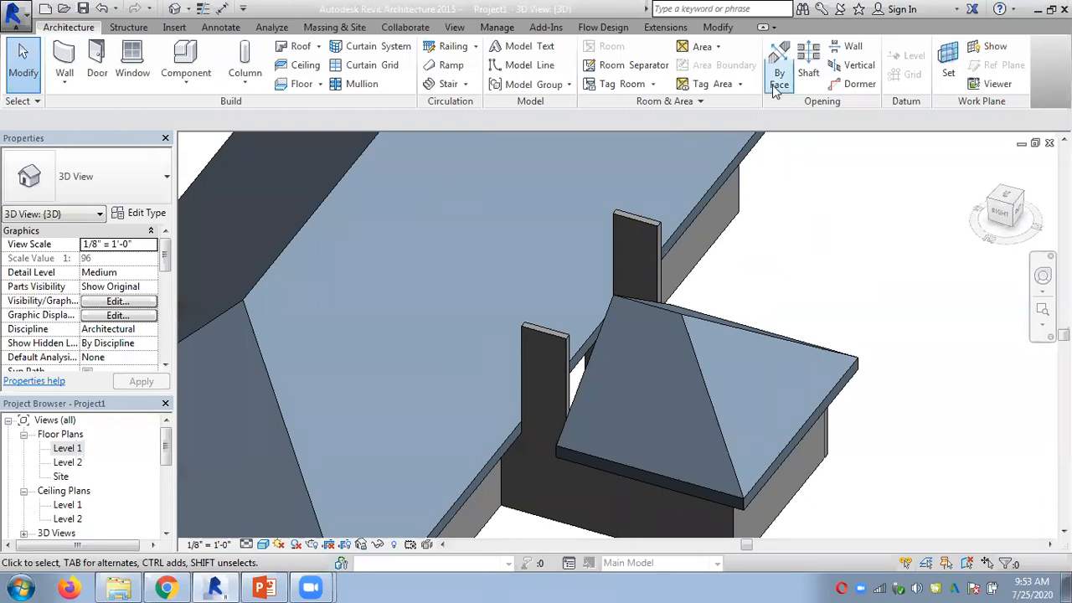
pyautogui.click(717, 27)
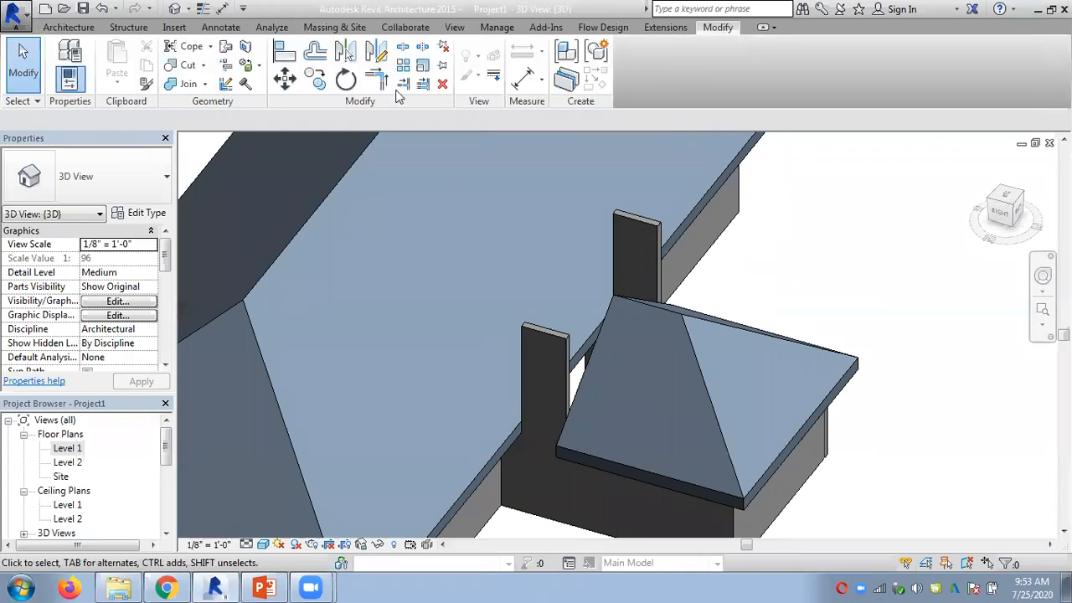
pyautogui.click(206, 85)
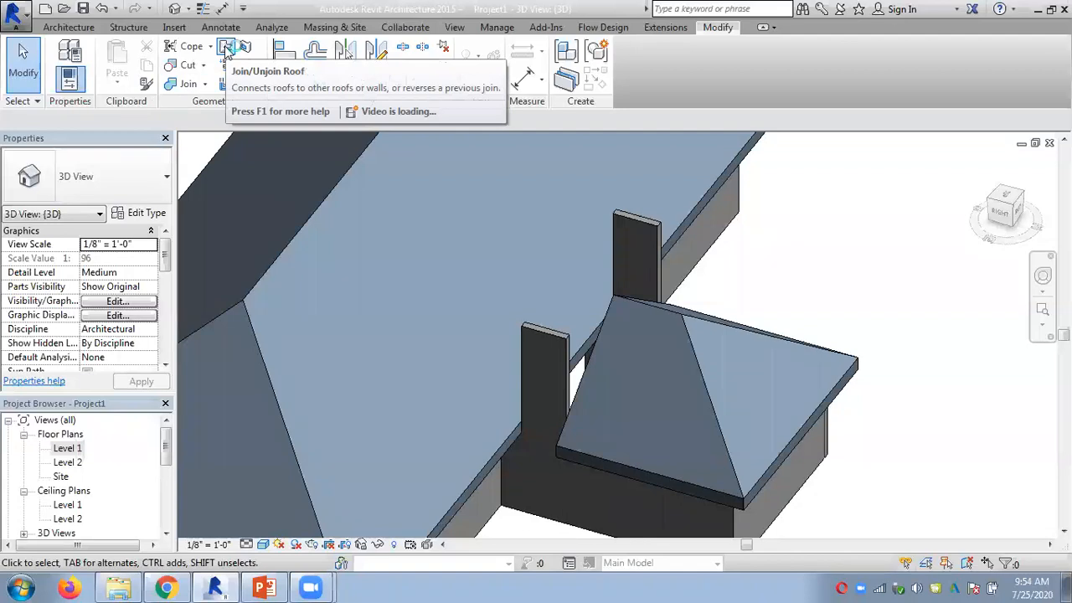
pyautogui.click(226, 52)
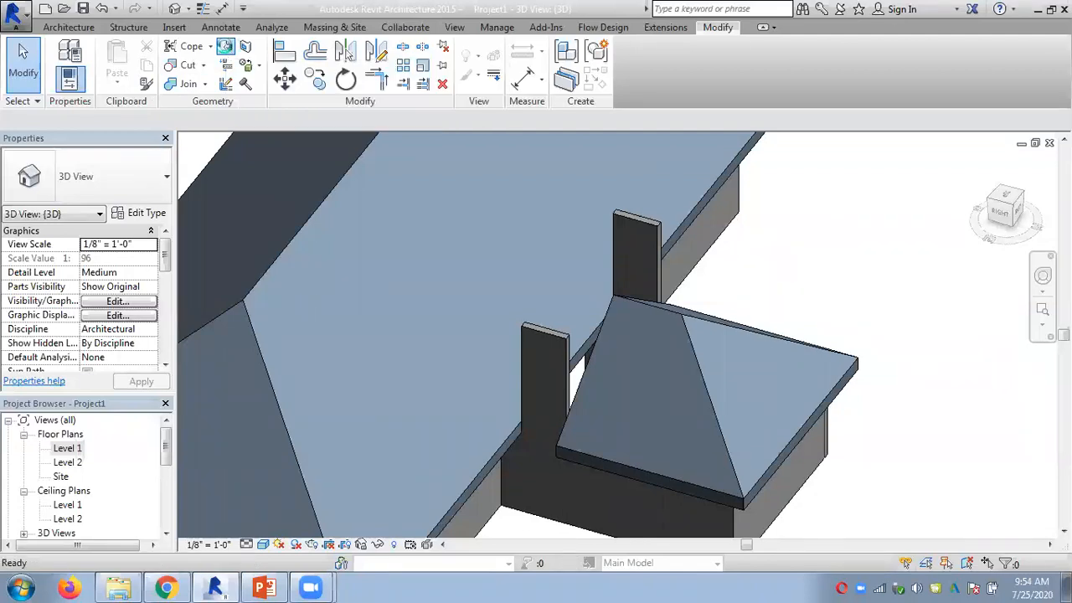
pyautogui.click(638, 356)
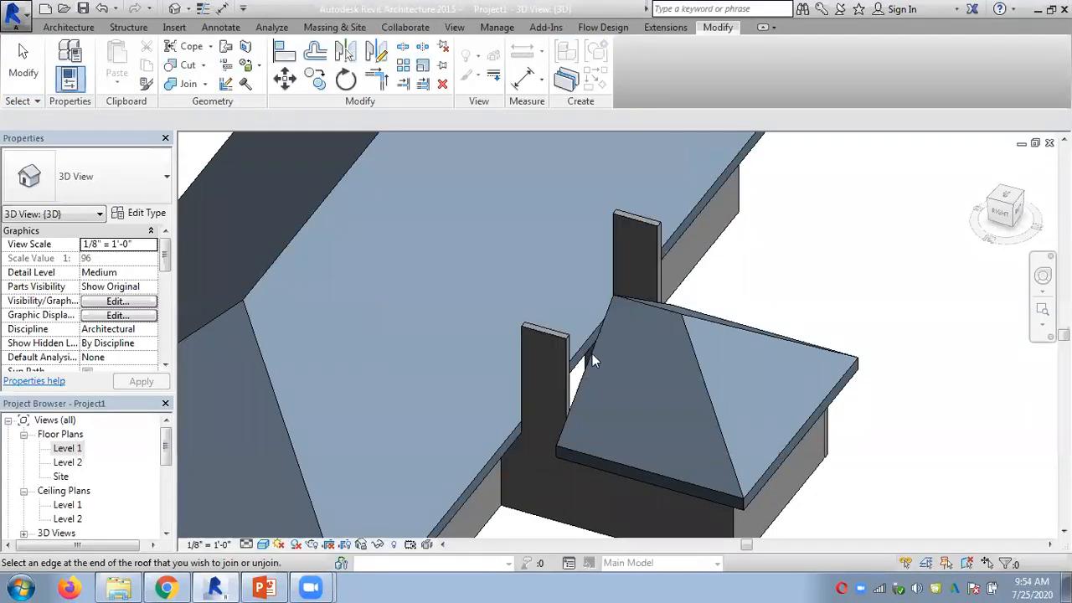
pyautogui.click(594, 356)
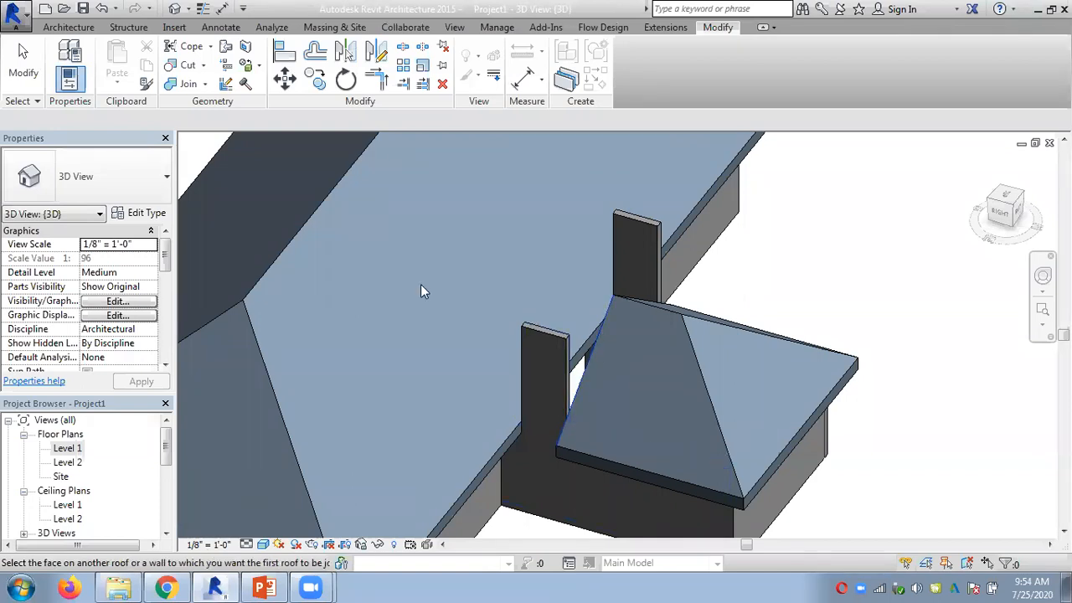
pyautogui.click(299, 237)
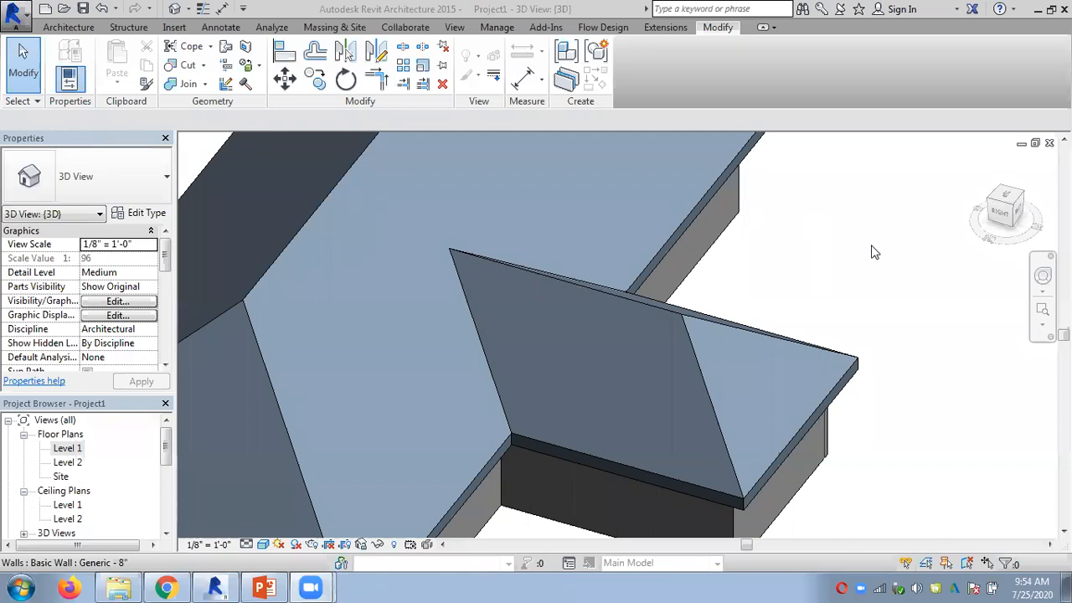
# Delete the small wing roof and the main hip roof from the 3D model
pyautogui.scroll(-4, 874, 252)
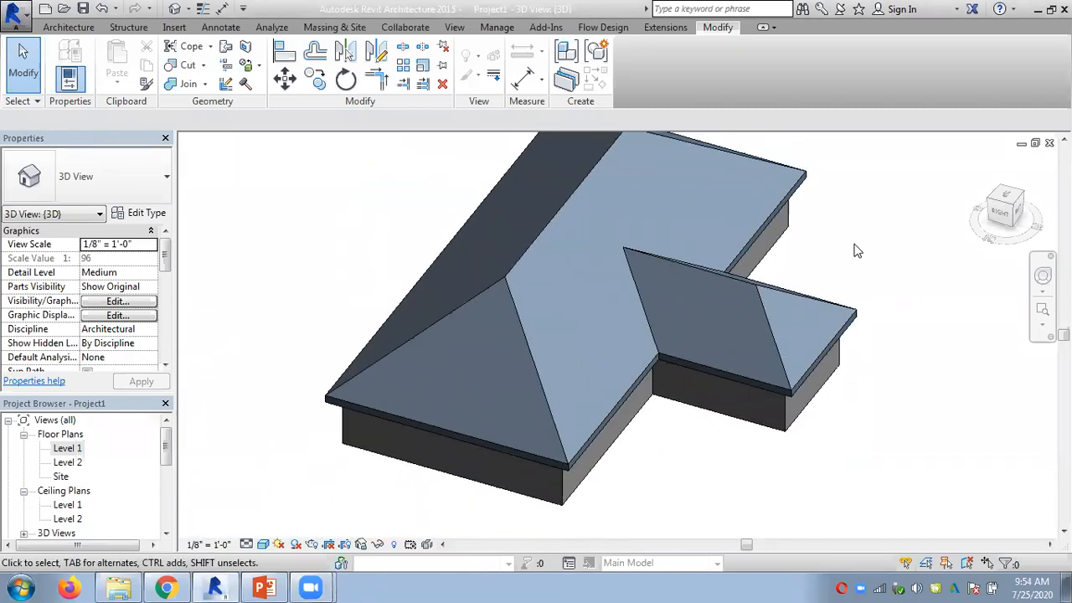
pyautogui.click(838, 315)
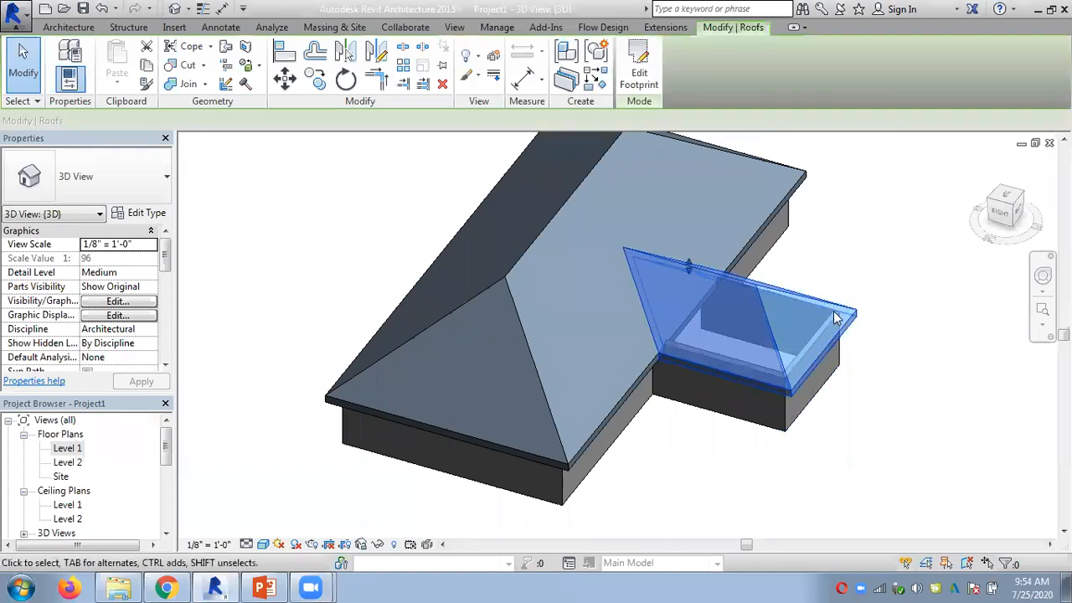
pyautogui.press('Delete')
pyautogui.click(777, 169)
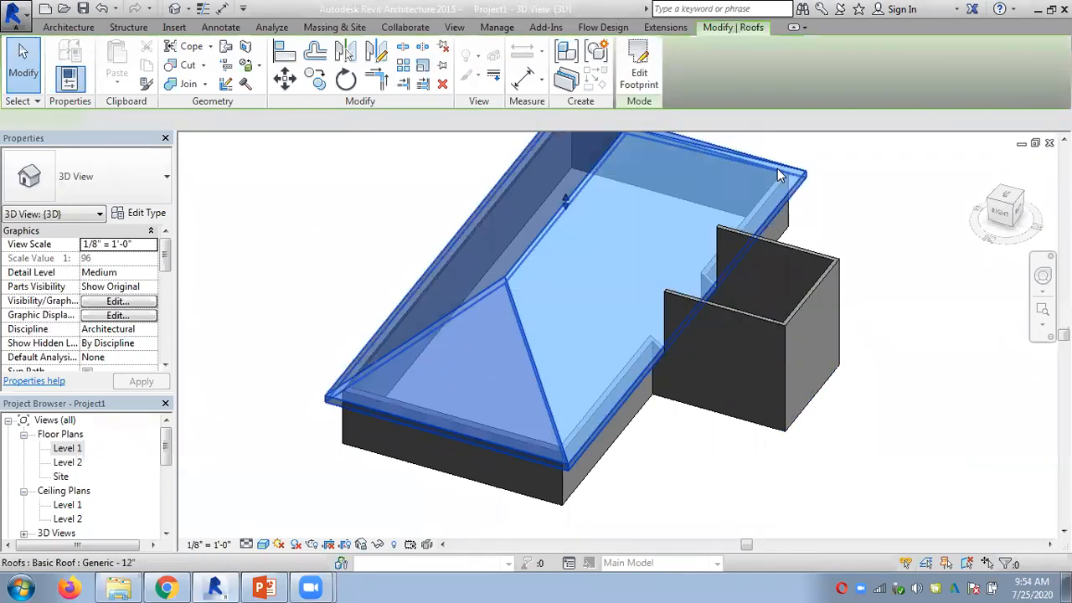
pyautogui.press('Delete')
# In the Level 1 plan, begin a footprint roof based on Level 2 and pick the main block's four walls with a 2' 0" overhang
pyautogui.doubleClick(59, 450)
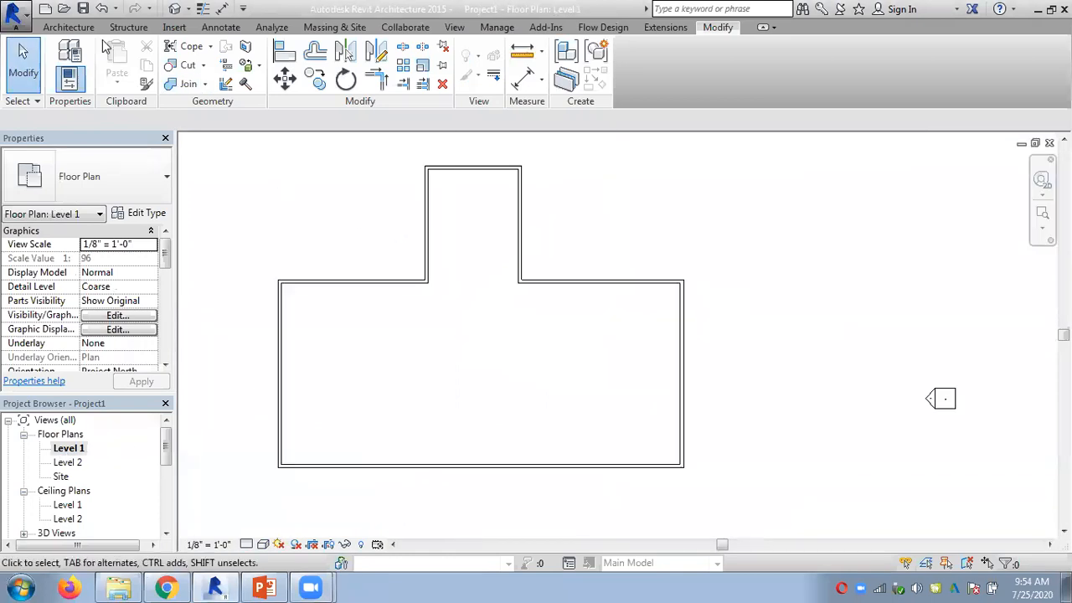
pyautogui.click(69, 27)
pyautogui.click(320, 48)
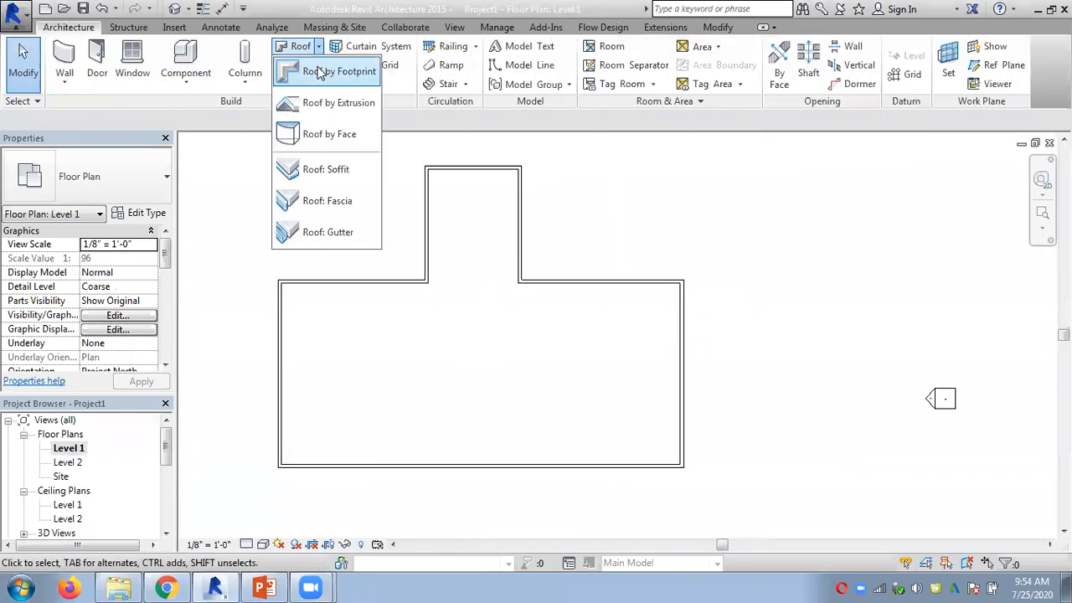
pyautogui.click(326, 72)
pyautogui.click(418, 212)
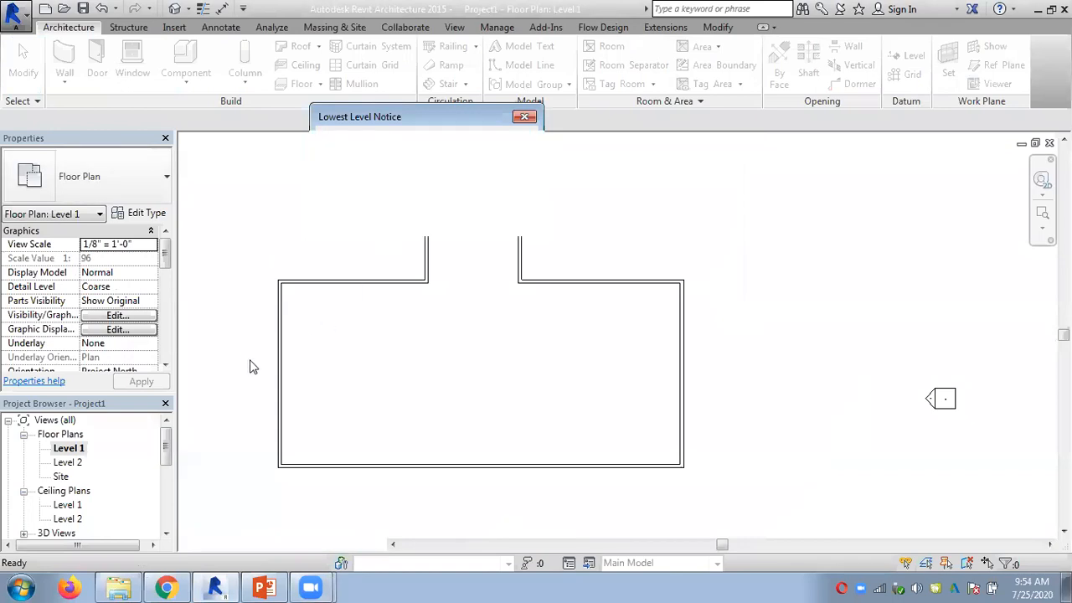
pyautogui.click(283, 388)
pyautogui.click(463, 466)
pyautogui.click(683, 430)
pyautogui.click(559, 285)
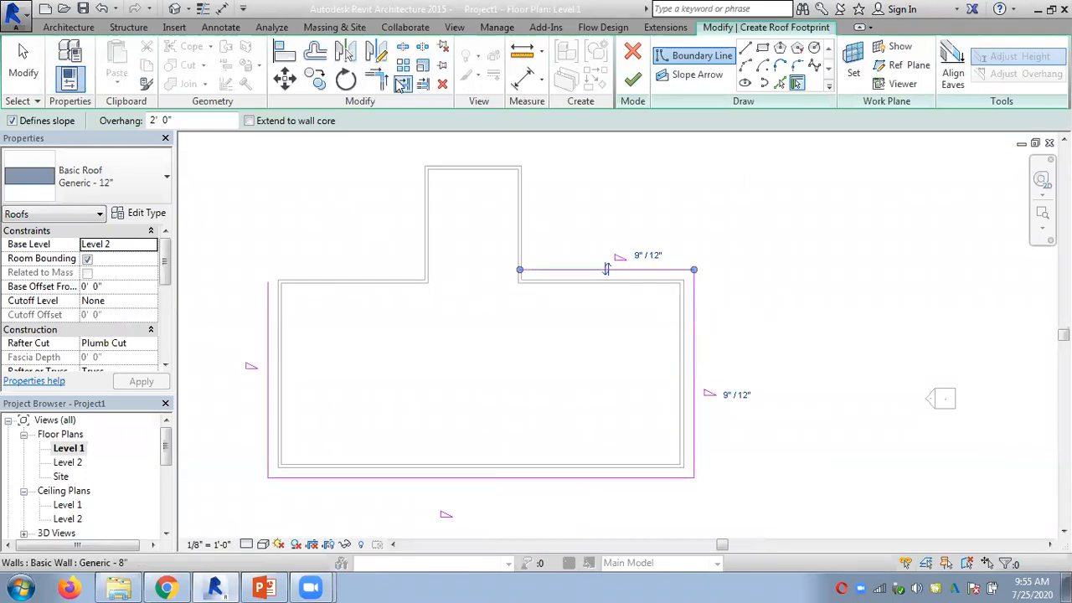
# Trim the roof boundary into a closed rectangle across the wing opening, then finish the roof with the highlighted walls attached
pyautogui.press('t')
pyautogui.press('r')
pyautogui.click(270, 354)
pyautogui.click(570, 279)
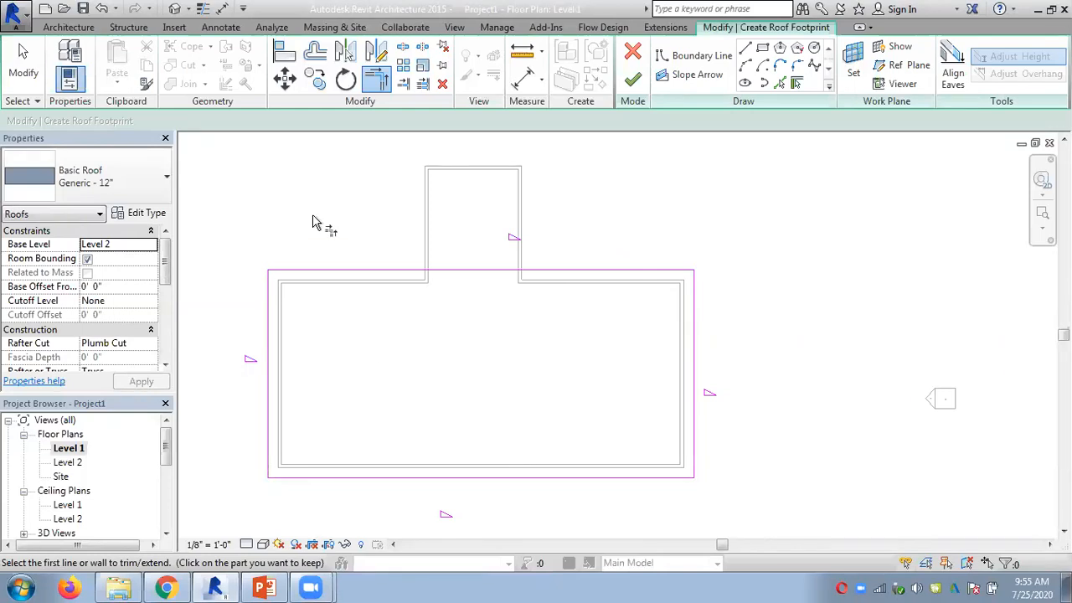
pyautogui.click(627, 88)
pyautogui.click(575, 301)
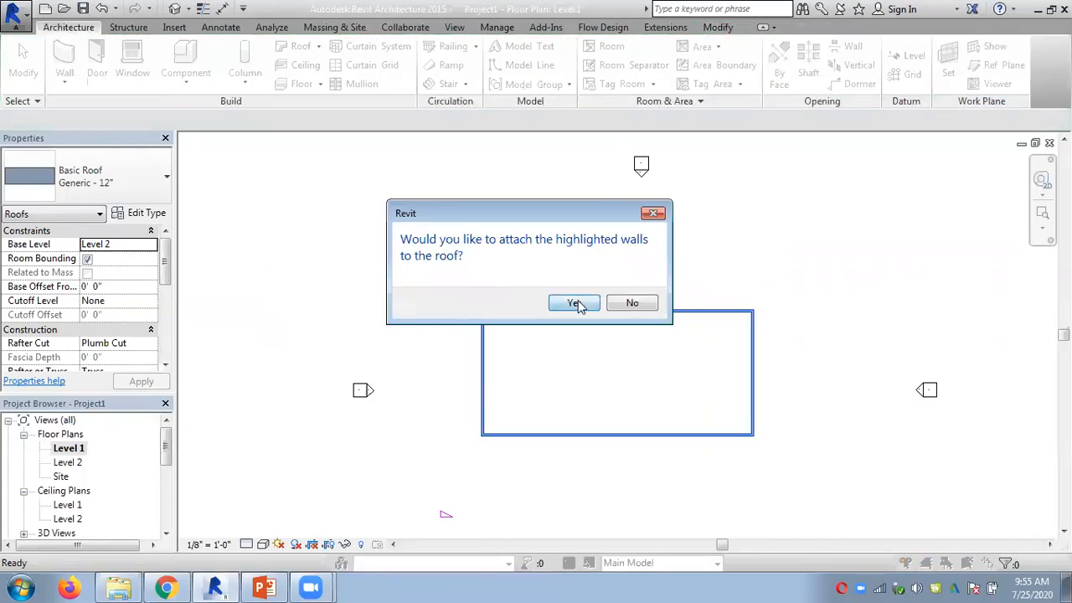
# Close the ceiling plan and Level 2 plan and tile the 3D view and Level 1 floor plan side by side
pyautogui.click(174, 9)
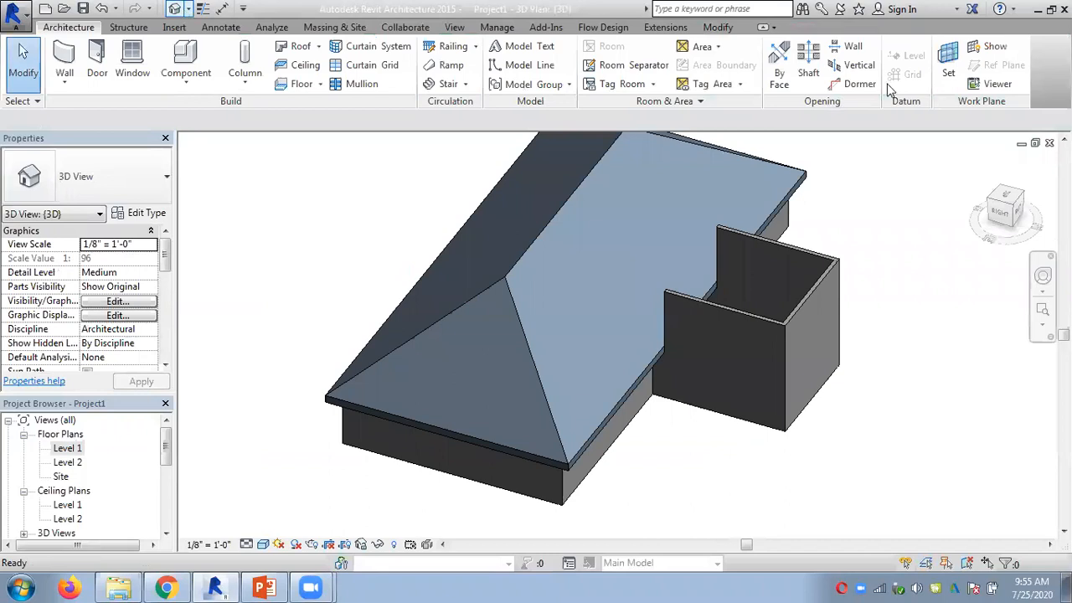
pyautogui.click(454, 27)
pyautogui.click(989, 84)
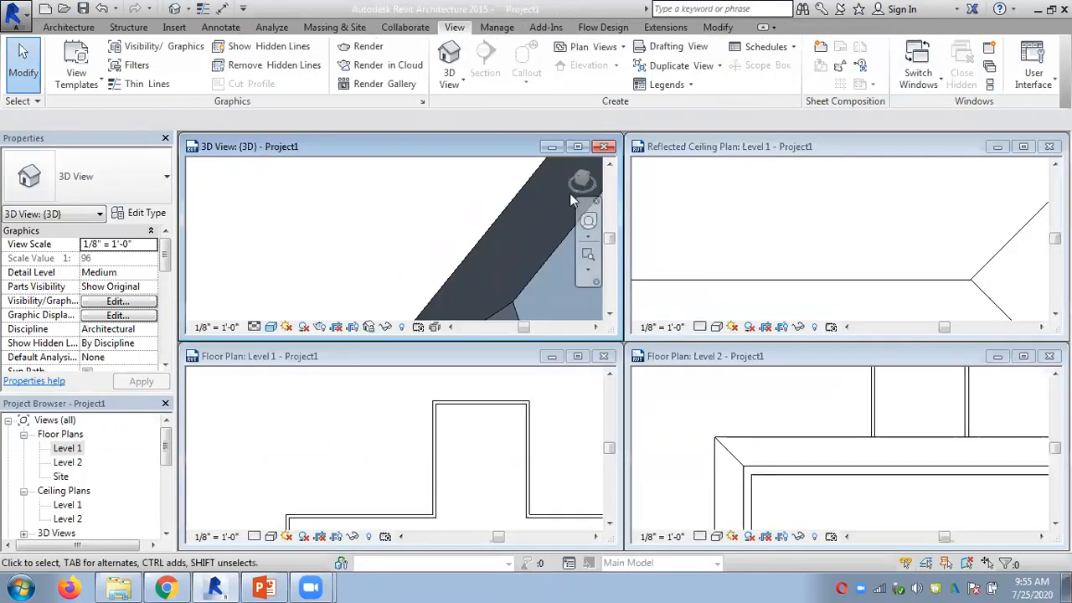
pyautogui.click(1049, 147)
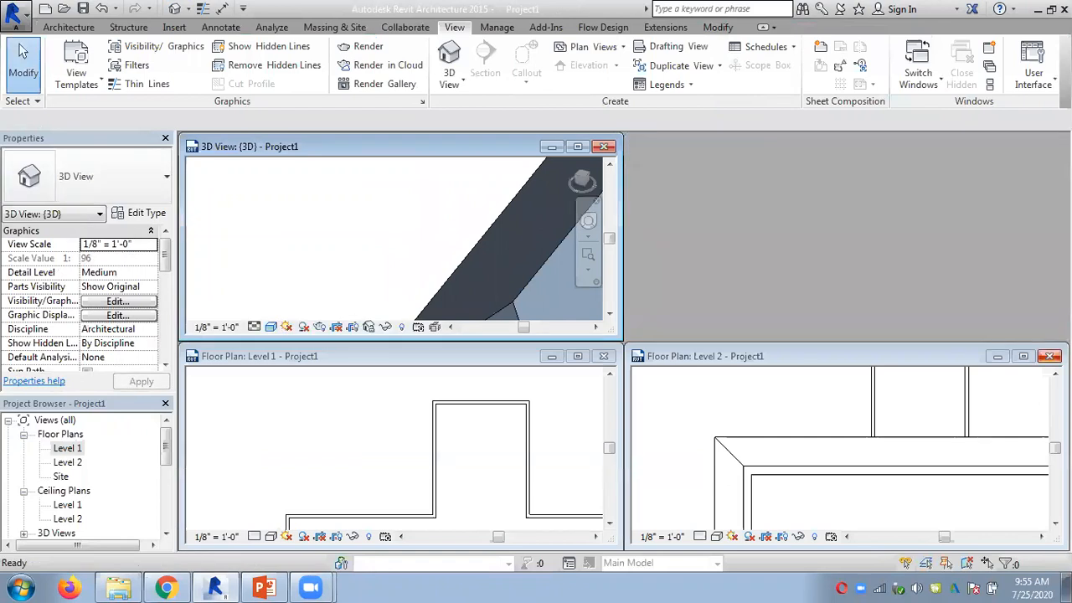
pyautogui.click(1050, 356)
pyautogui.click(989, 84)
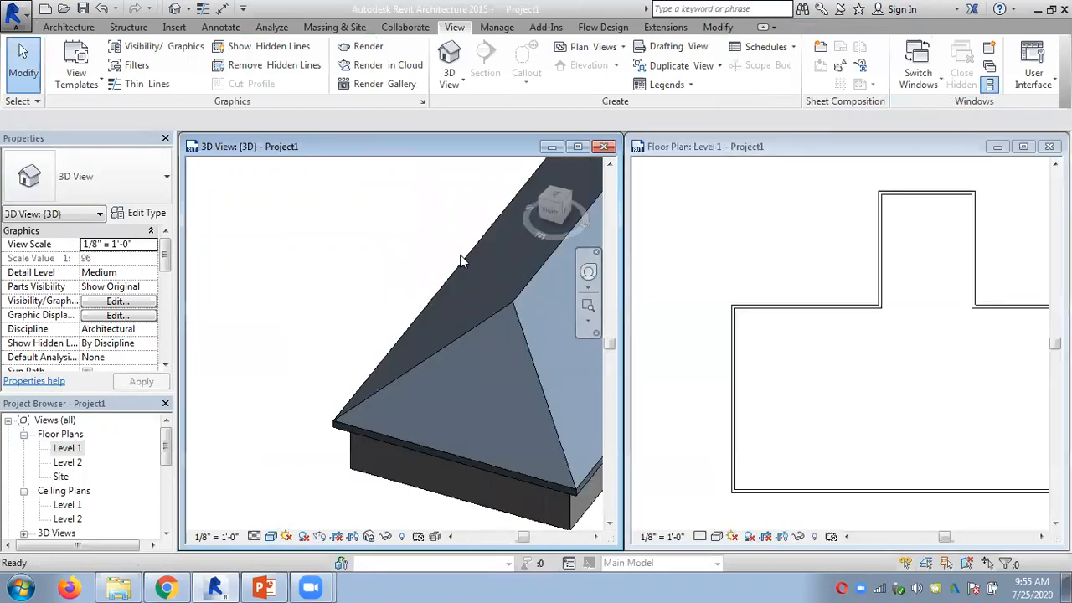
# Fit the building in both tiled views and re-tile them with the Level 1 floor plan first
pyautogui.scroll(-3, 360, 268)
pyautogui.moveTo(324, 299); pyautogui.dragTo(270, 327, button='middle')
pyautogui.click(737, 258)
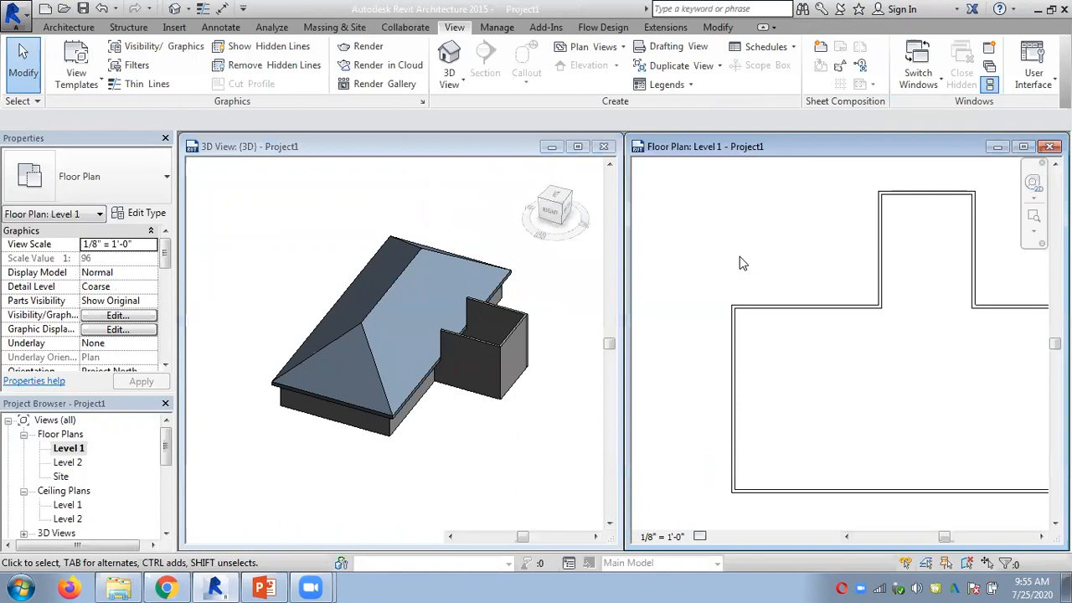
pyautogui.scroll(-2, 739, 256)
pyautogui.moveTo(759, 266); pyautogui.dragTo(720, 262, button='middle')
pyautogui.scroll(1, 774, 262)
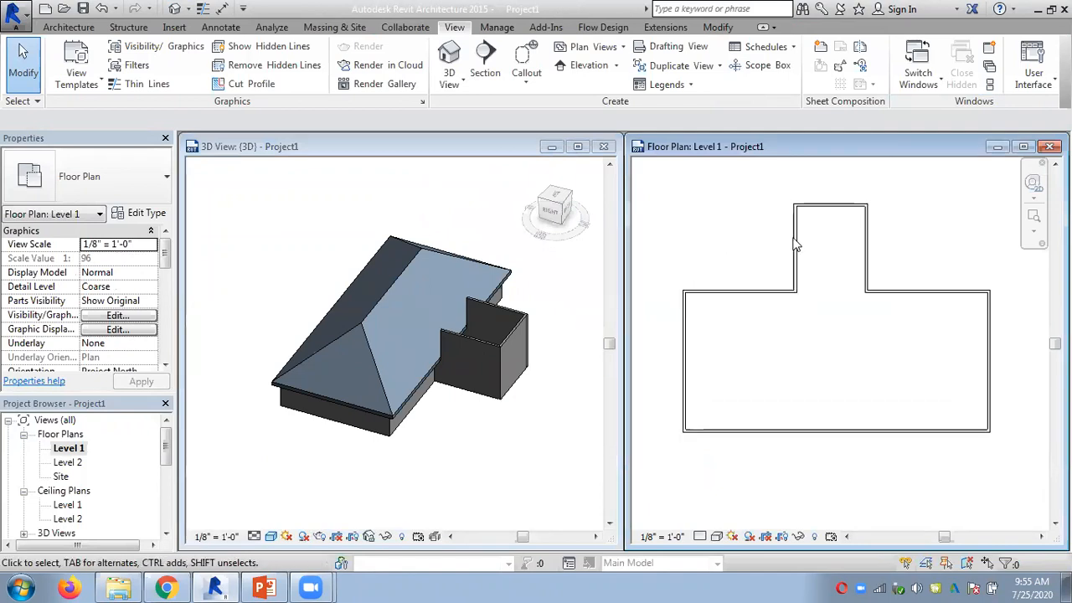
pyautogui.click(992, 84)
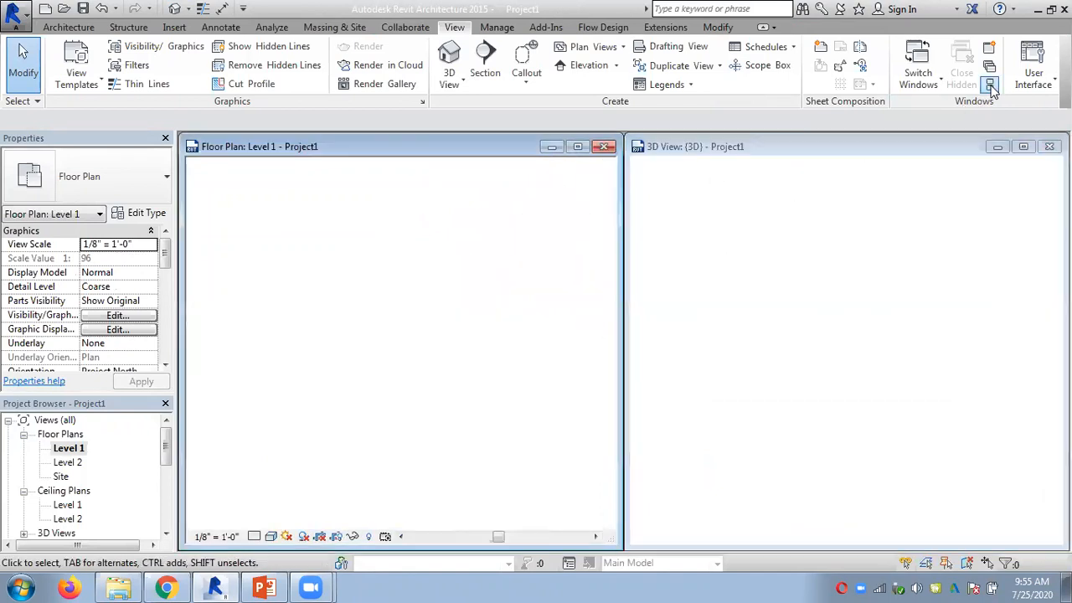
pyautogui.moveTo(369, 294); pyautogui.dragTo(352, 301, button='middle')
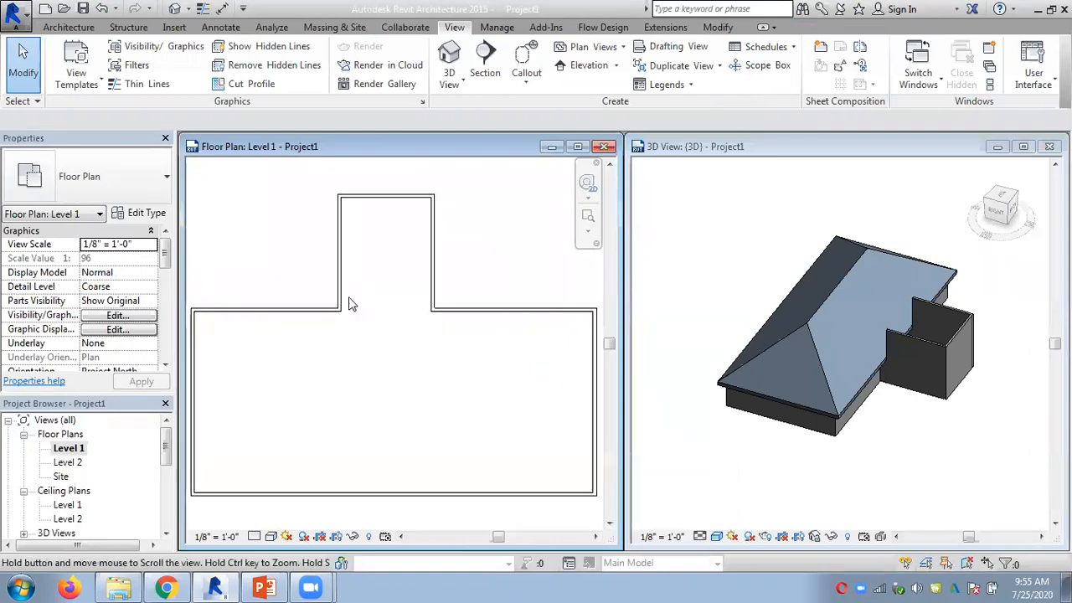
pyautogui.scroll(-1, 359, 292)
# Begin a footprint roof on Level 2 and pick the wing's end wall and two side walls with a 2' 0" overhang
pyautogui.click(84, 28)
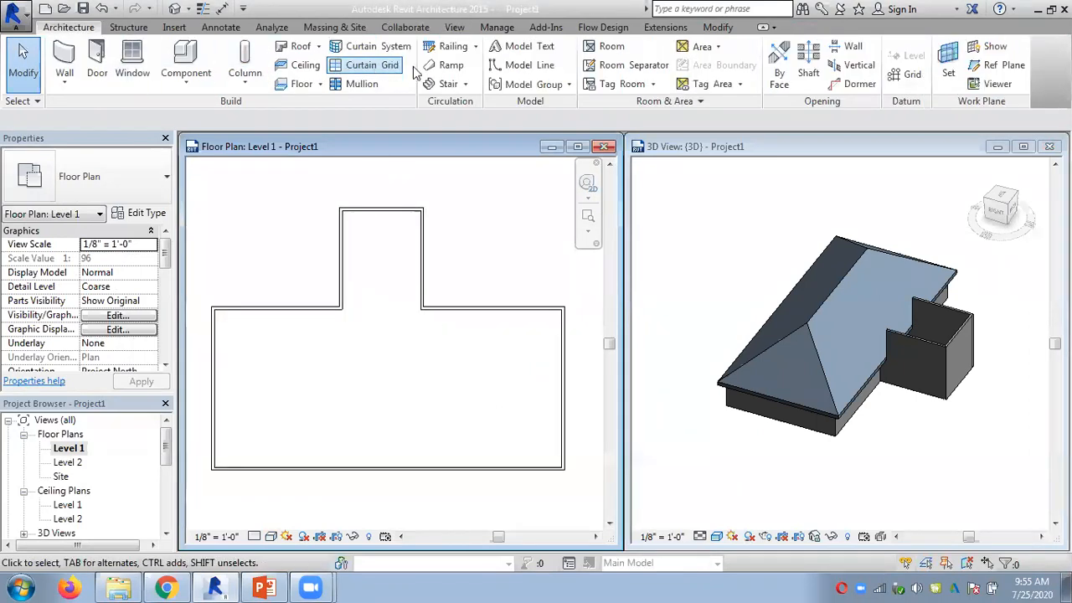
pyautogui.click(319, 47)
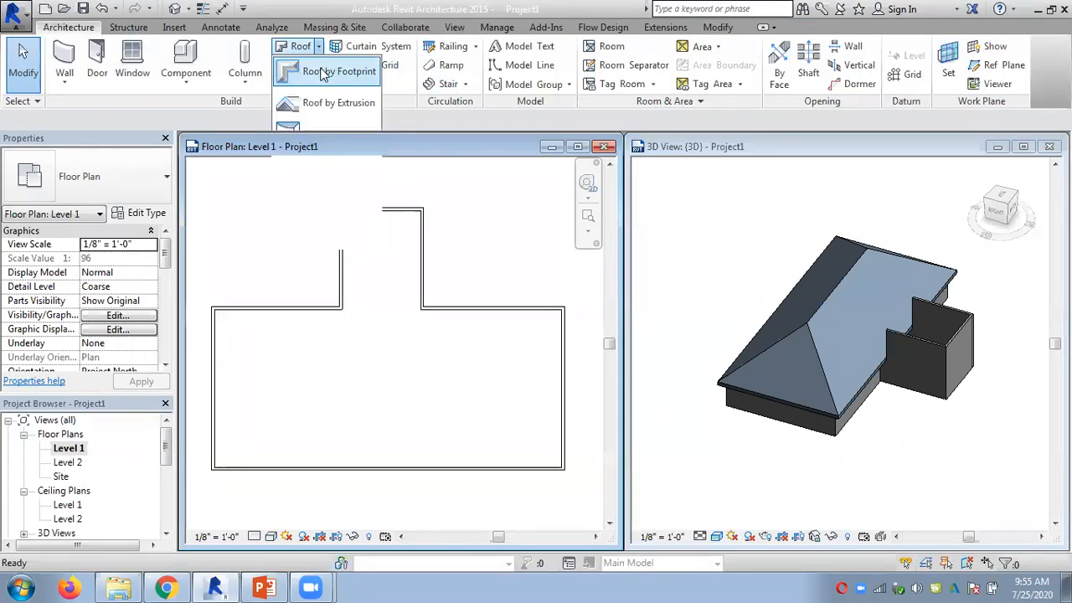
pyautogui.click(328, 71)
pyautogui.click(416, 212)
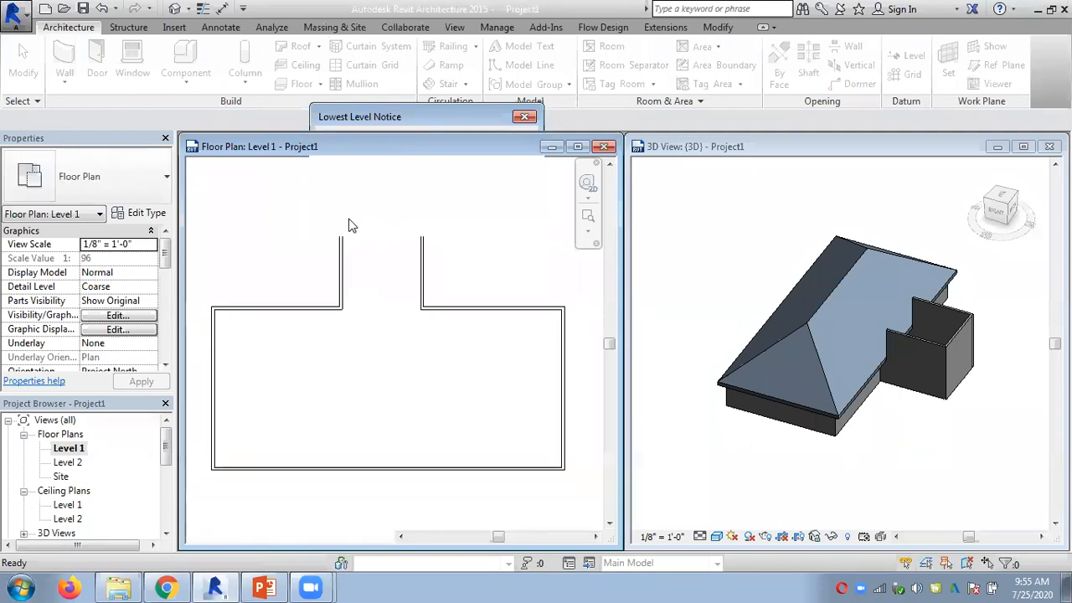
pyautogui.click(378, 210)
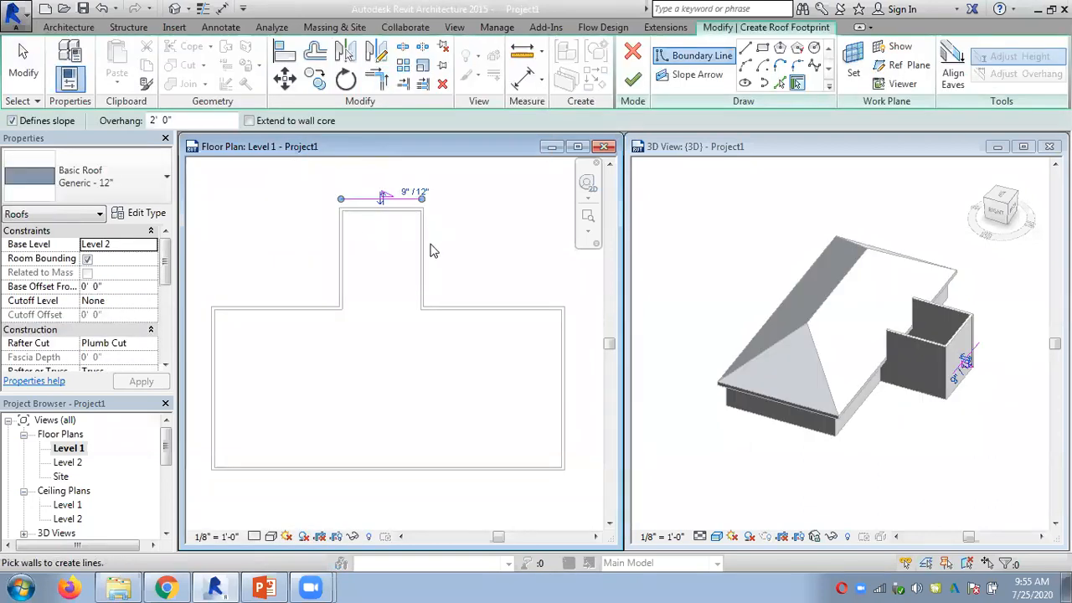
pyautogui.click(425, 250)
pyautogui.click(336, 268)
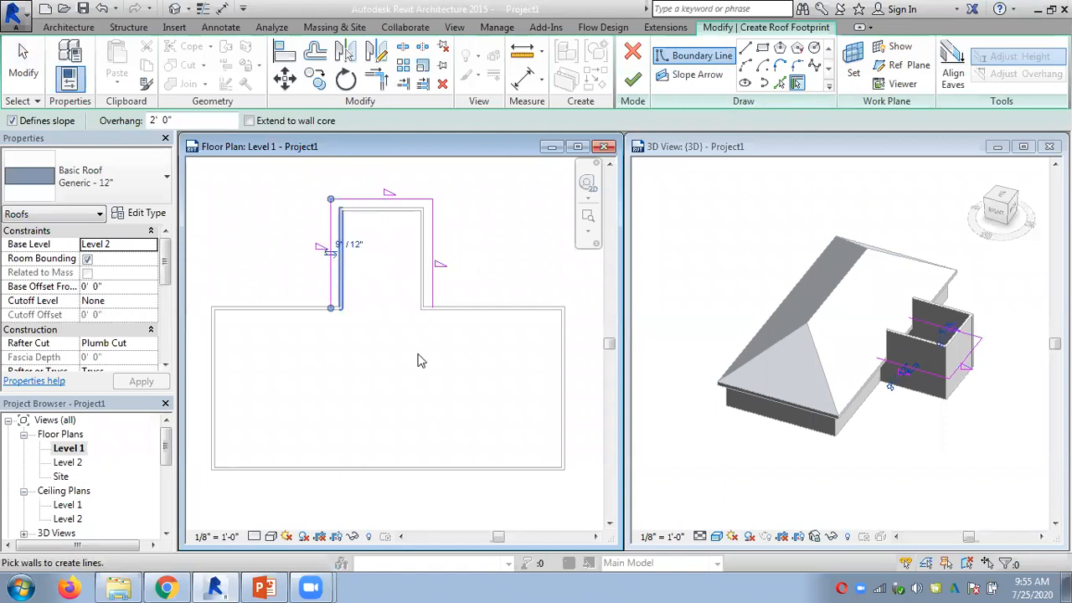
# Draw a boundary line about 23' 2" long between the wing's side boundaries, about 8' 0" from the main wall
pyautogui.scroll(2, 377, 323)
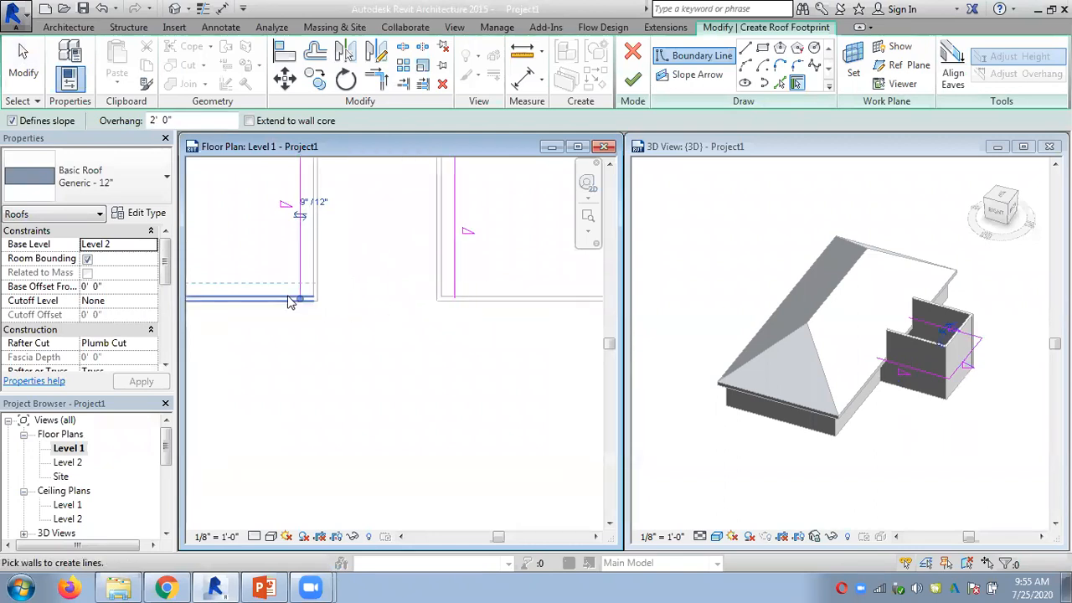
pyautogui.click(744, 48)
pyautogui.click(300, 245)
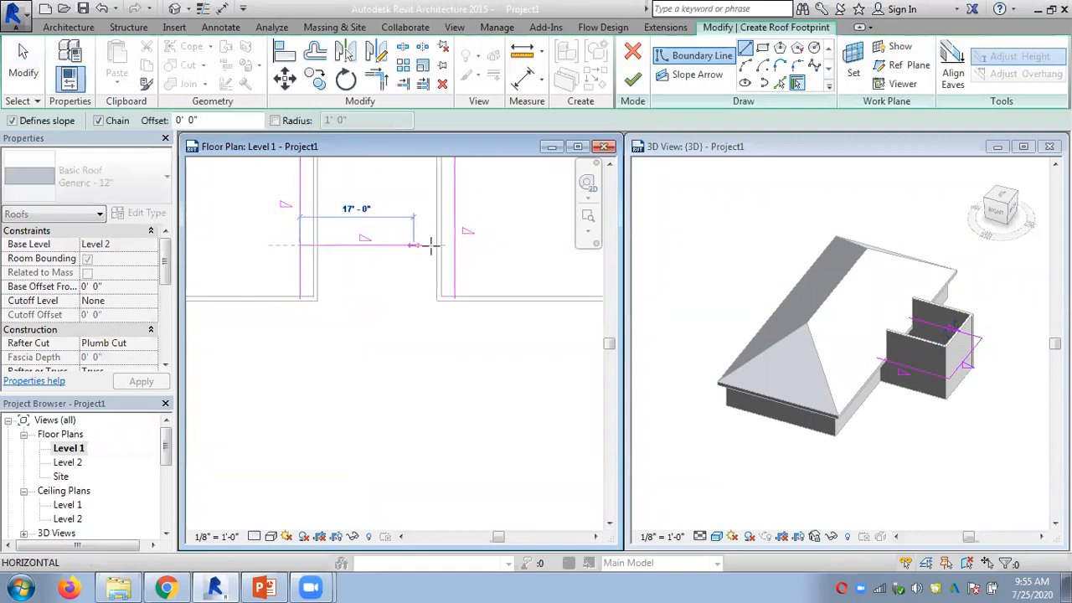
pyautogui.click(454, 244)
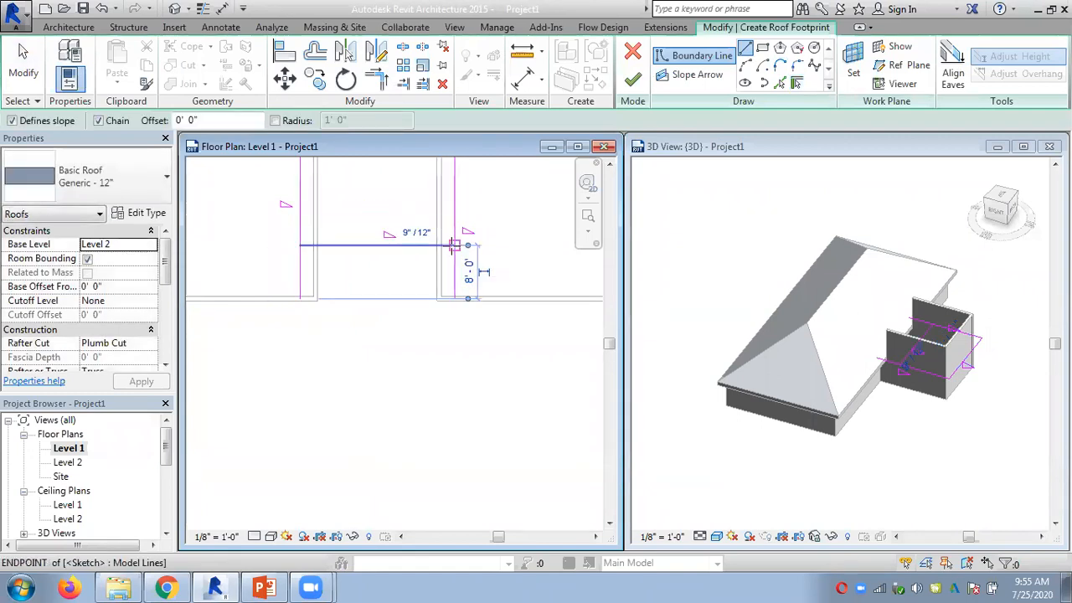
pyautogui.press('Escape')
pyautogui.press('Escape')
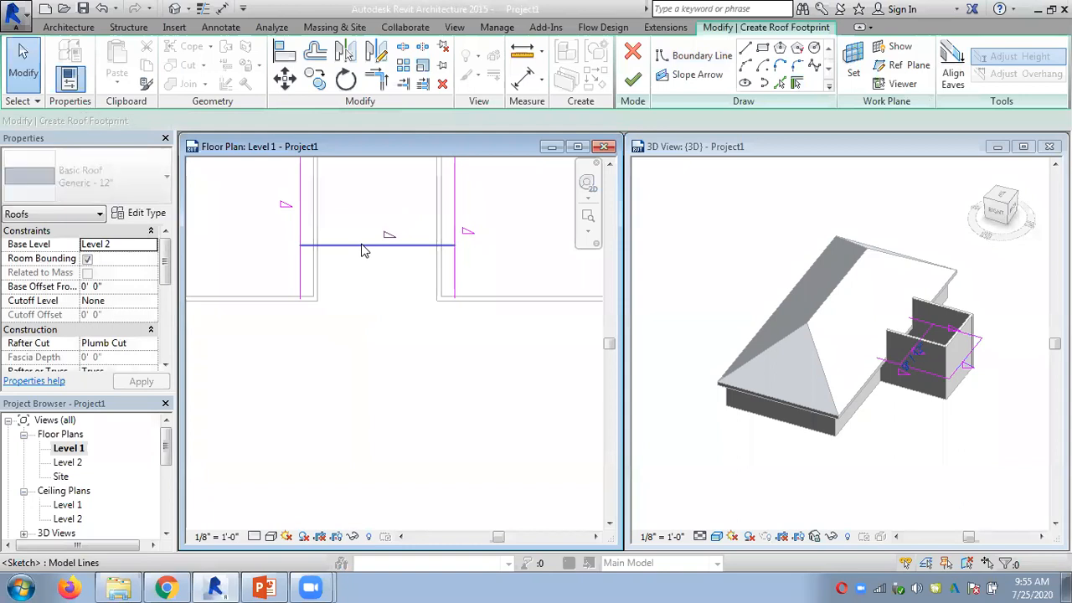
# Turn off Defines Slope for the boundary line that crosses the wing
pyautogui.click(363, 245)
pyautogui.click(327, 124)
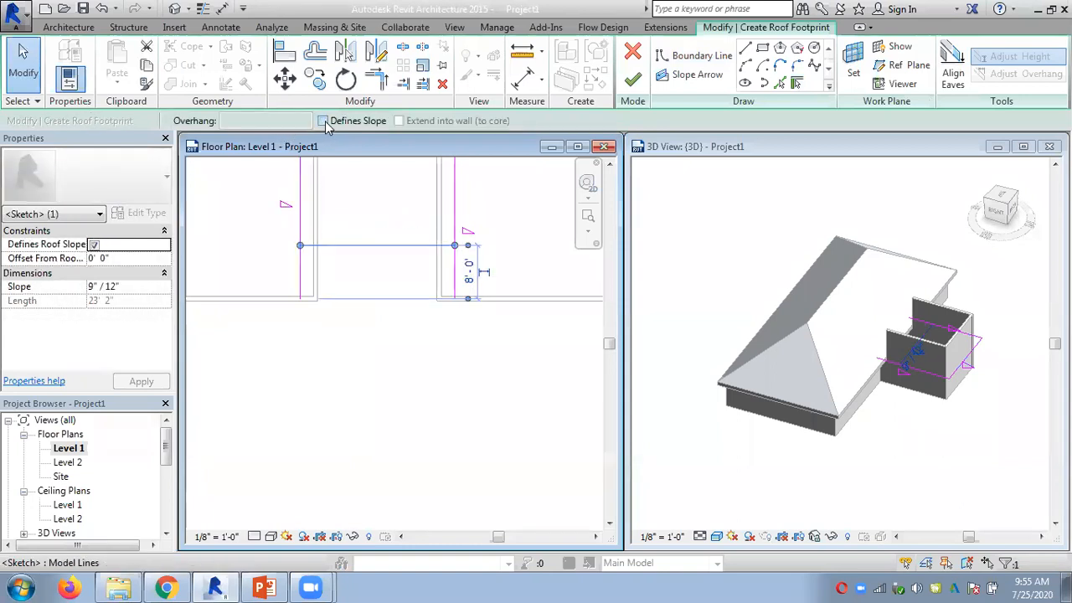
pyautogui.click(241, 187)
# Trim both side boundaries to the crossing line and finish the small roof with the highlighted end wall attached
pyautogui.click(376, 83)
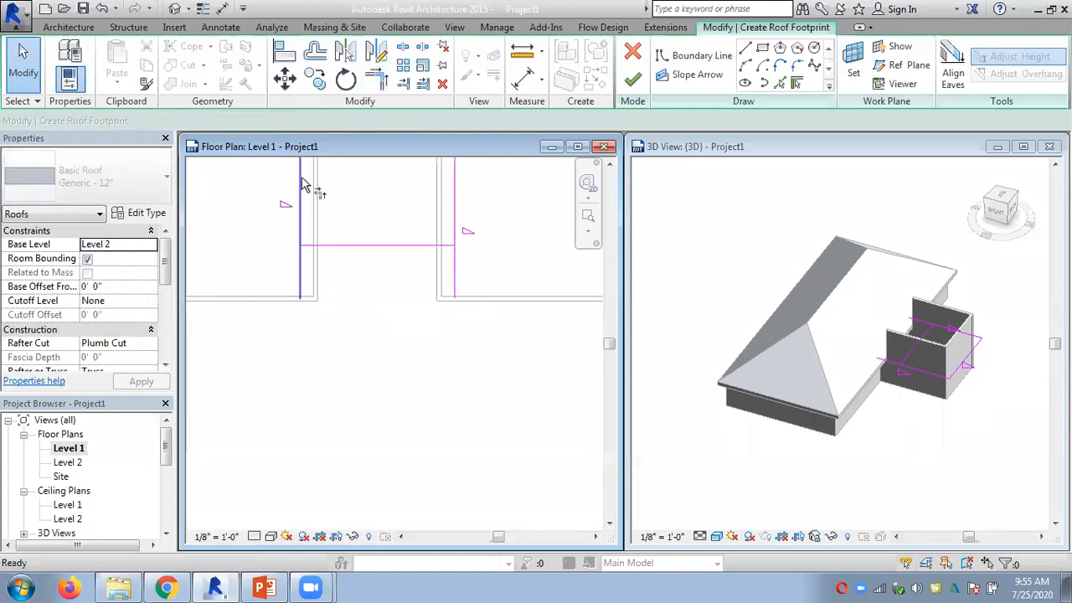
pyautogui.click(300, 179)
pyautogui.click(336, 246)
pyautogui.click(454, 210)
pyautogui.click(425, 246)
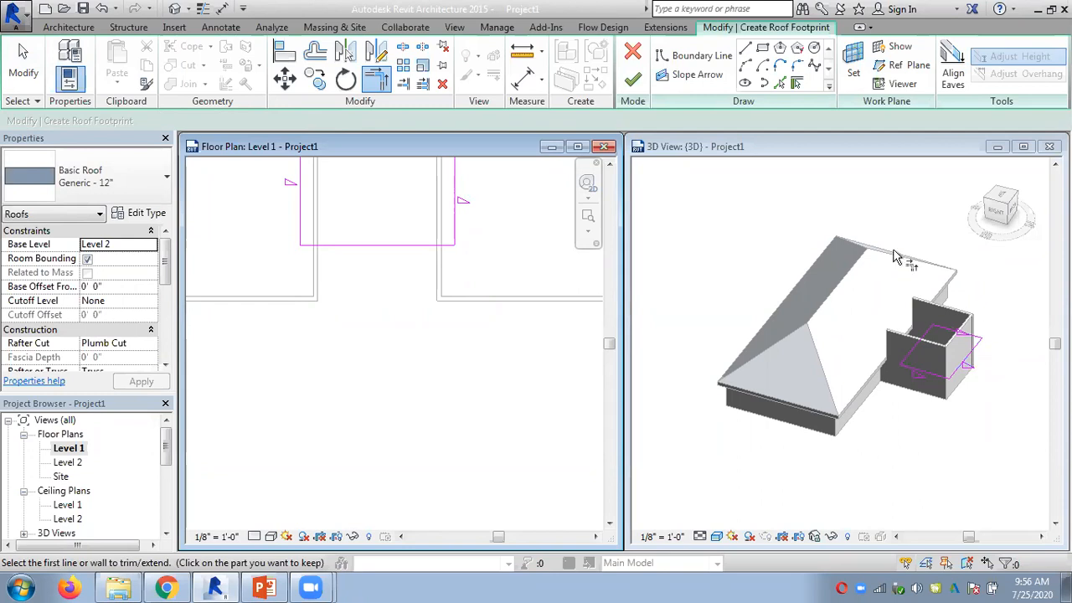
pyautogui.click(632, 78)
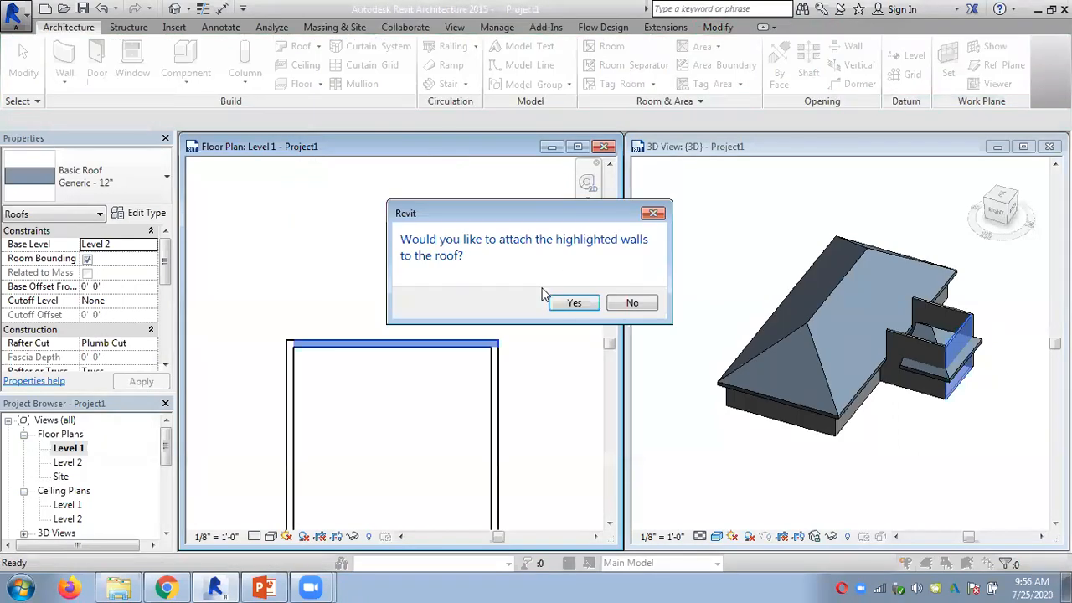
pyautogui.click(567, 303)
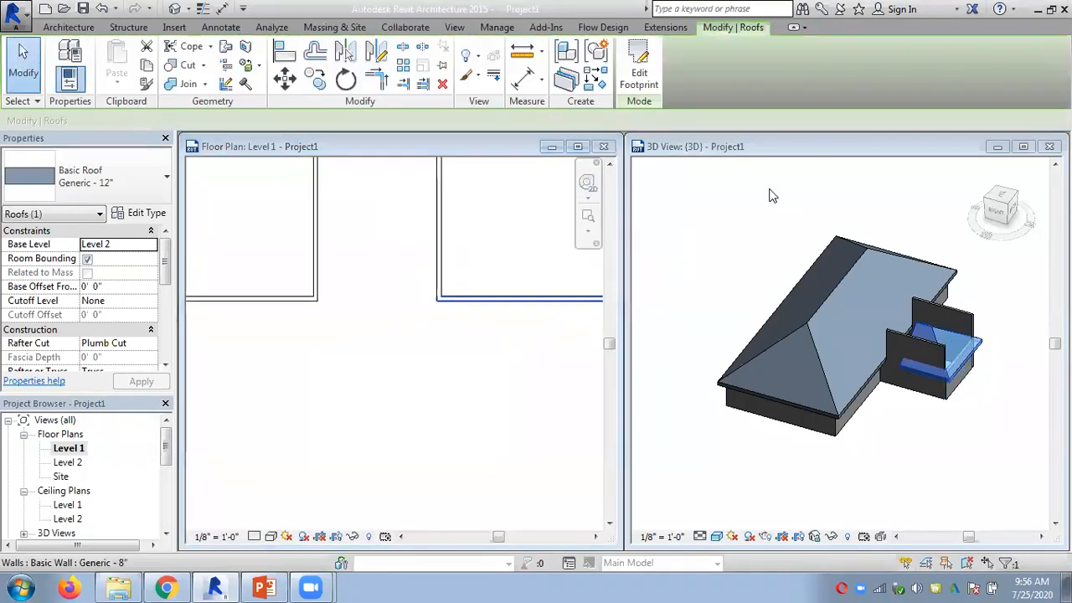
# Join the inner end edge of the small wing roof to the main hip roof's slope with Join/Unjoin Roof
pyautogui.scroll(2, 872, 314)
pyautogui.scroll(2, 925, 437)
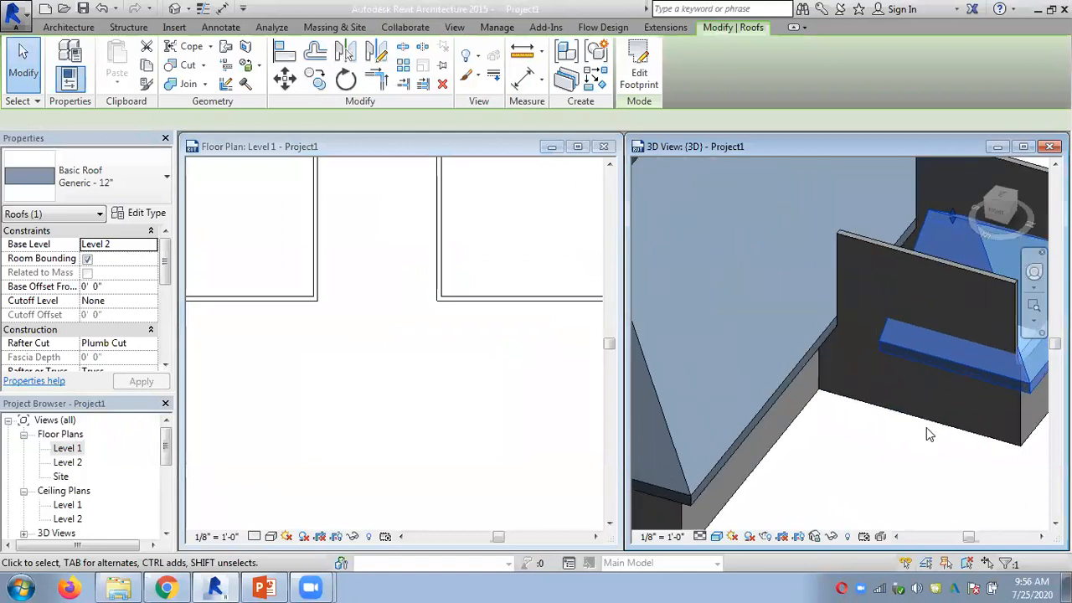
pyautogui.click(925, 440)
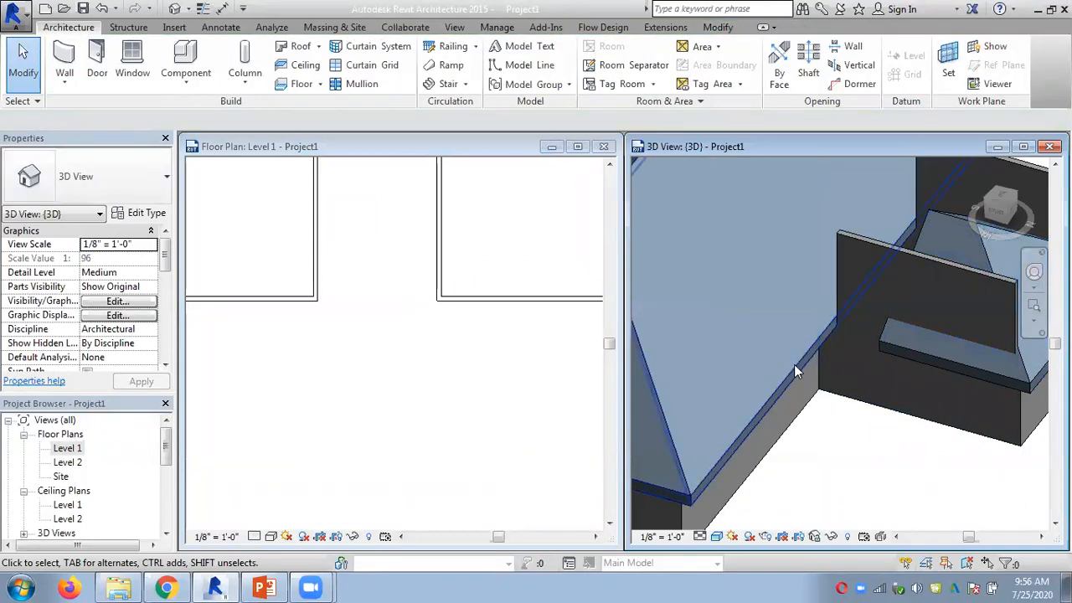
pyautogui.keyDown('shift'); pyautogui.moveTo(838, 370); pyautogui.dragTo(790, 450, button='middle'); pyautogui.keyUp('shift')
pyautogui.keyDown('shift'); pyautogui.moveTo(942, 451); pyautogui.dragTo(830, 474, button='middle'); pyautogui.keyUp('shift')
pyautogui.keyDown('shift'); pyautogui.moveTo(820, 285); pyautogui.dragTo(830, 253, button='middle'); pyautogui.keyUp('shift')
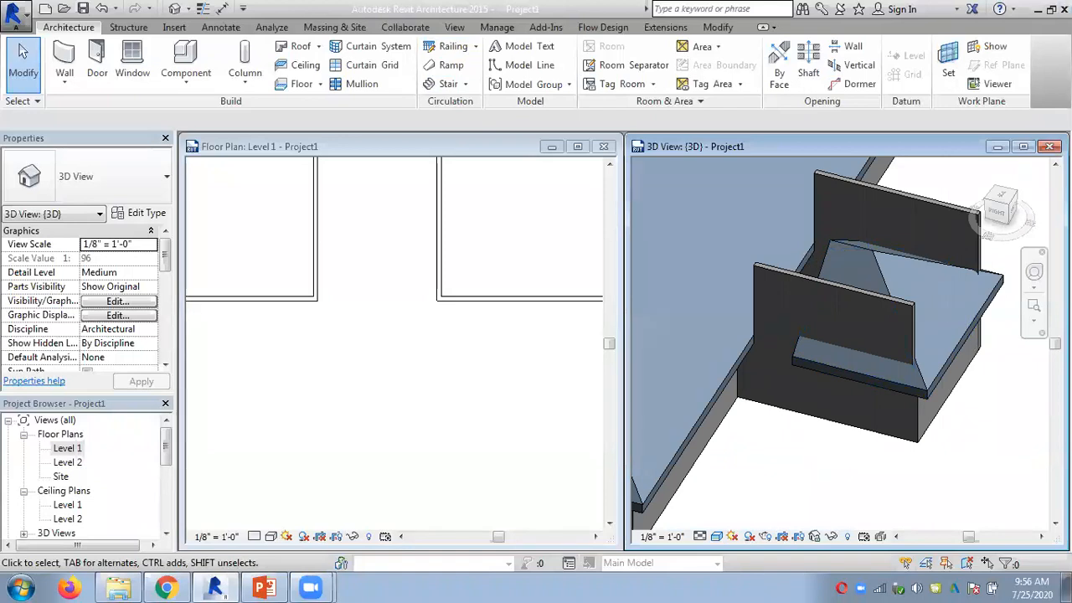
pyautogui.click(718, 29)
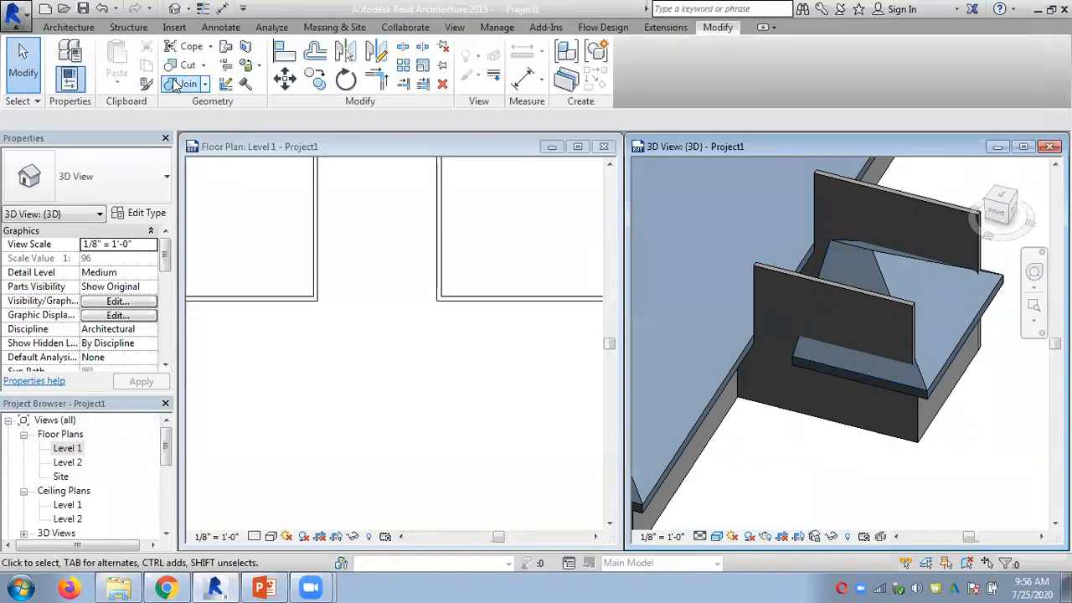
pyautogui.click(226, 47)
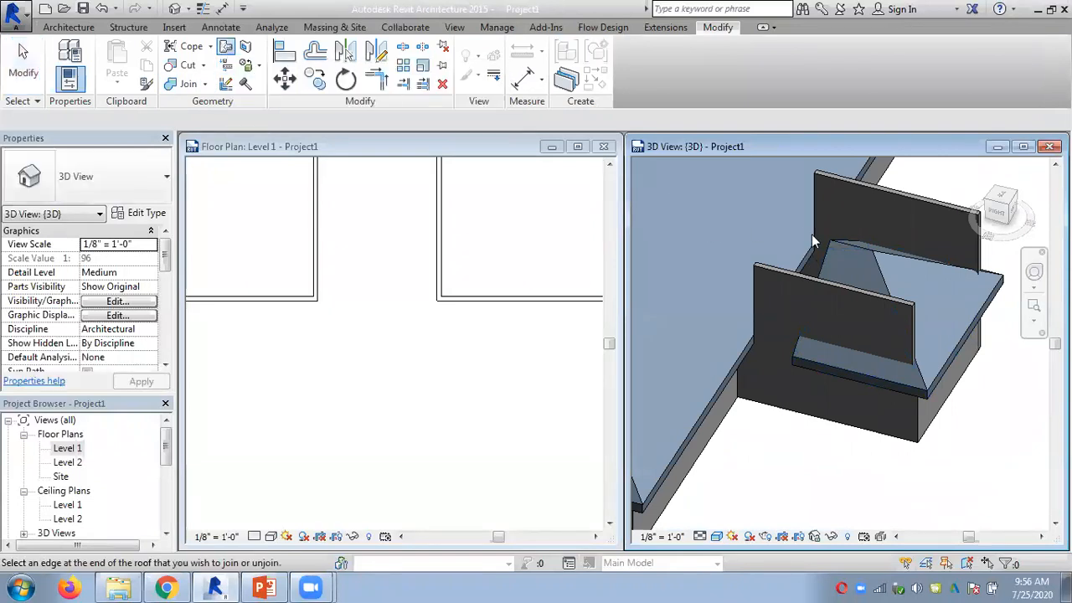
pyautogui.click(823, 261)
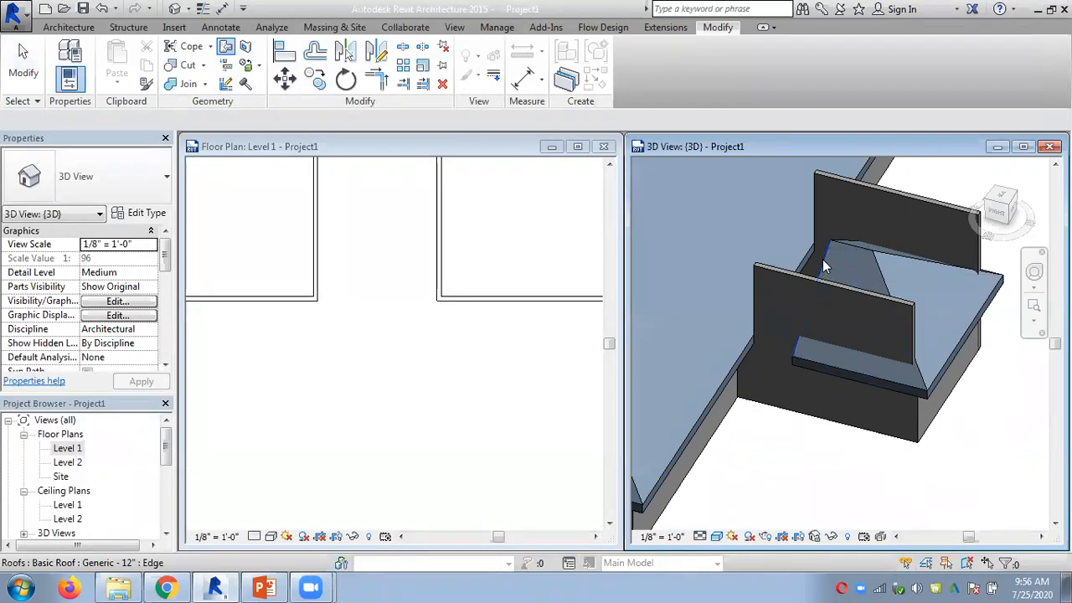
pyautogui.click(711, 394)
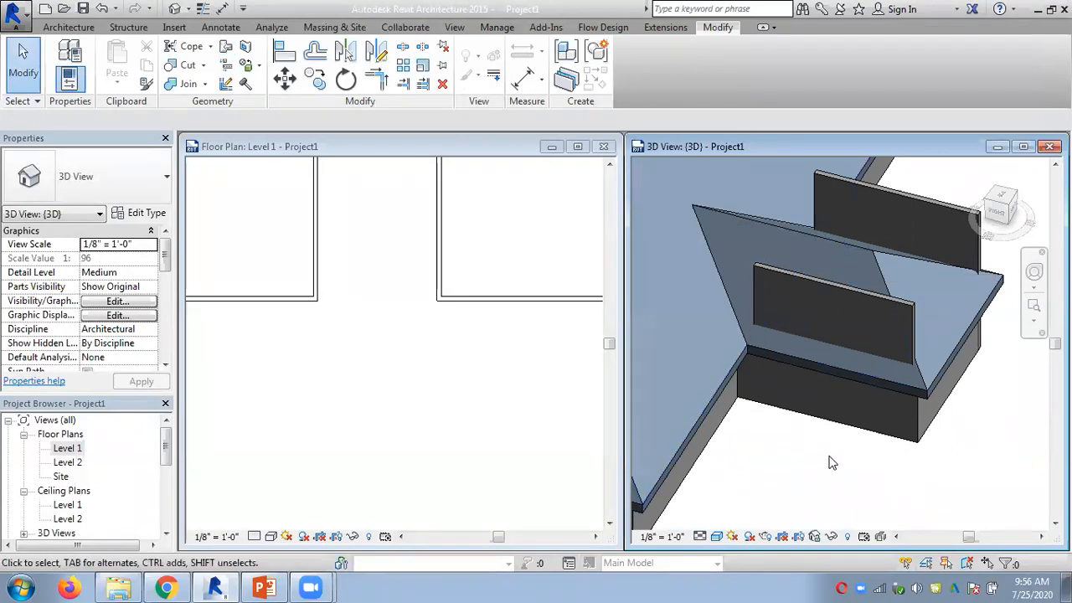
# Attach the tops of both wing side walls to the underside of the small roof
pyautogui.scroll(-2, 829, 457)
pyautogui.moveTo(849, 442)
pyautogui.keyDown('shift'); pyautogui.mouseDown(button='middle')
pyautogui.moveTo(815, 417)
pyautogui.moveTo(635, 402)
pyautogui.moveTo(646, 440)
pyautogui.moveTo(865, 458)
pyautogui.moveTo(838, 457)
pyautogui.mouseUp(button='middle'); pyautogui.keyUp('shift')
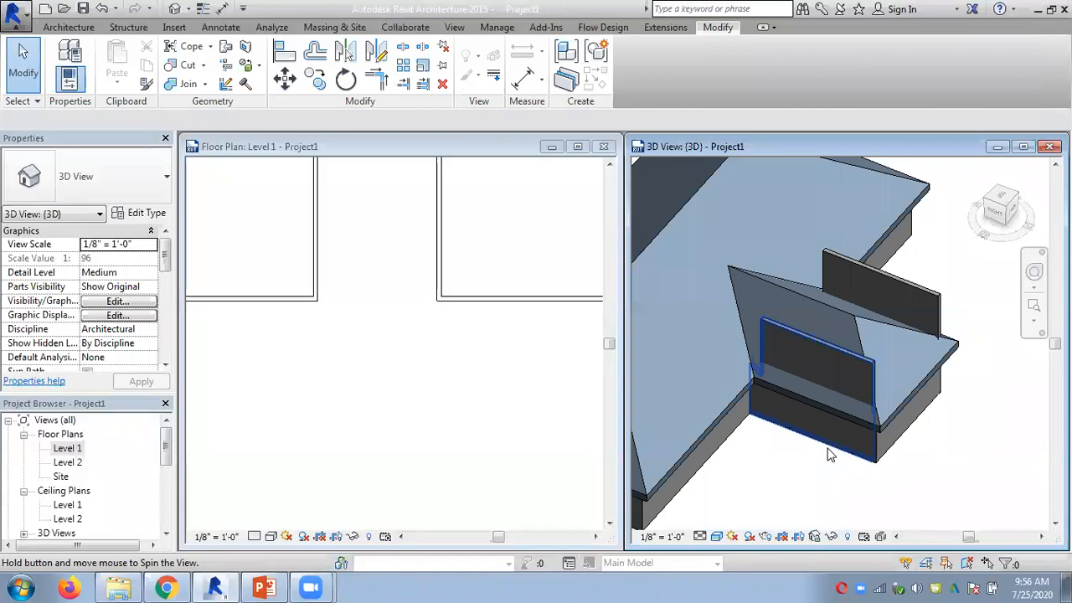
pyautogui.keyDown('shift'); pyautogui.moveTo(937, 395); pyautogui.dragTo(791, 436, button='middle'); pyautogui.keyUp('shift')
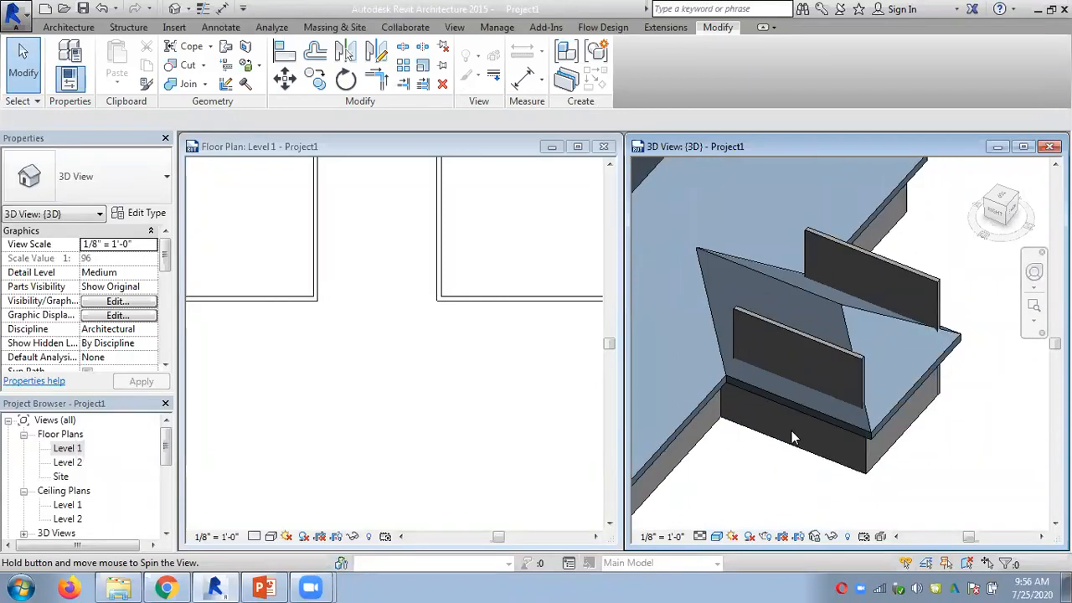
pyautogui.click(830, 347)
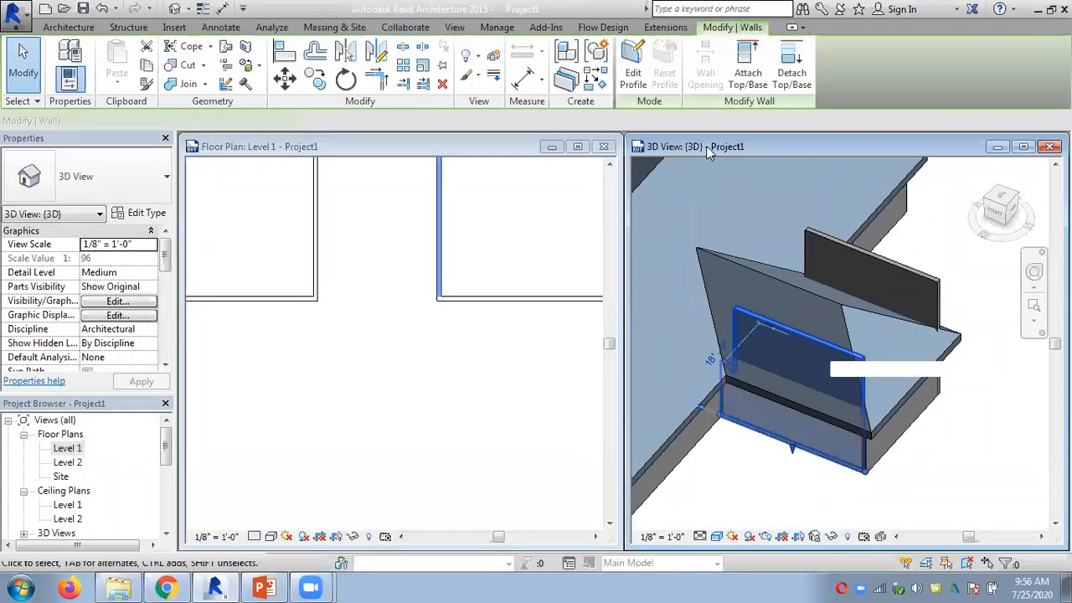
pyautogui.click(747, 77)
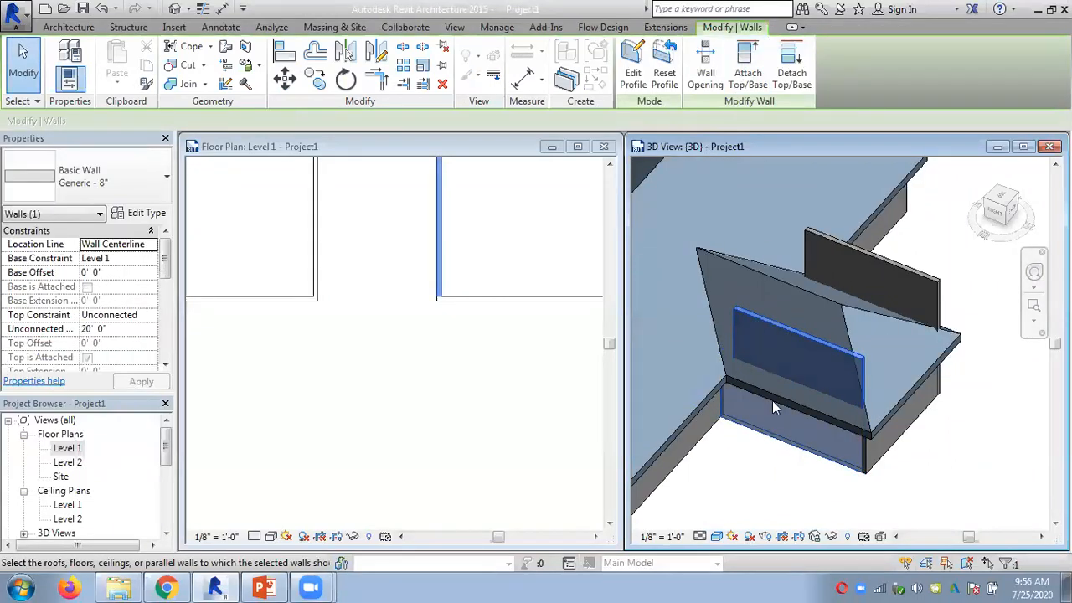
pyautogui.click(871, 432)
pyautogui.press('Escape')
pyautogui.click(856, 244)
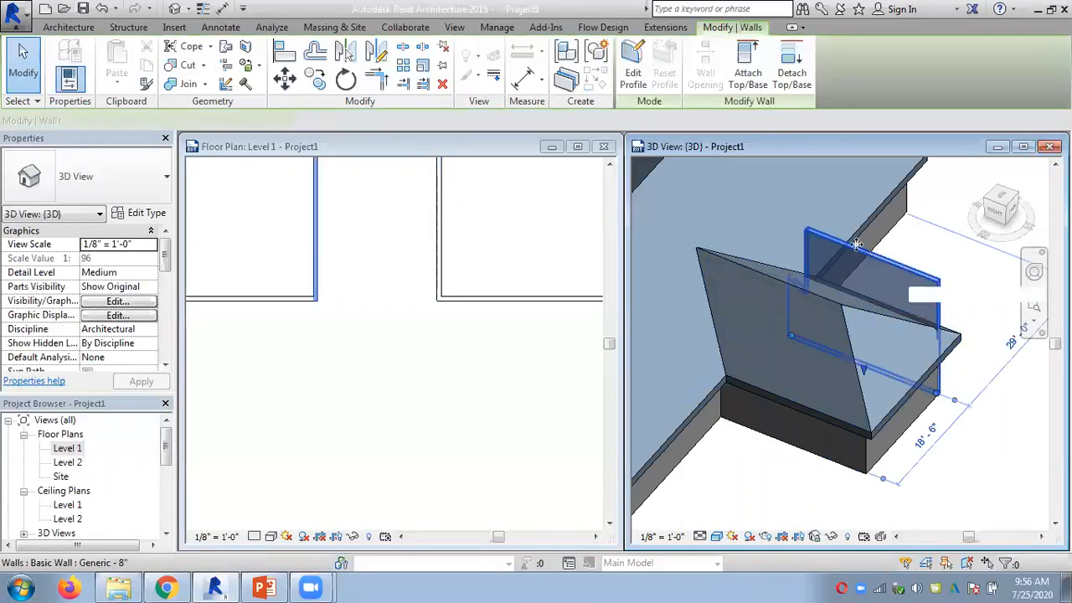
pyautogui.press('Escape')
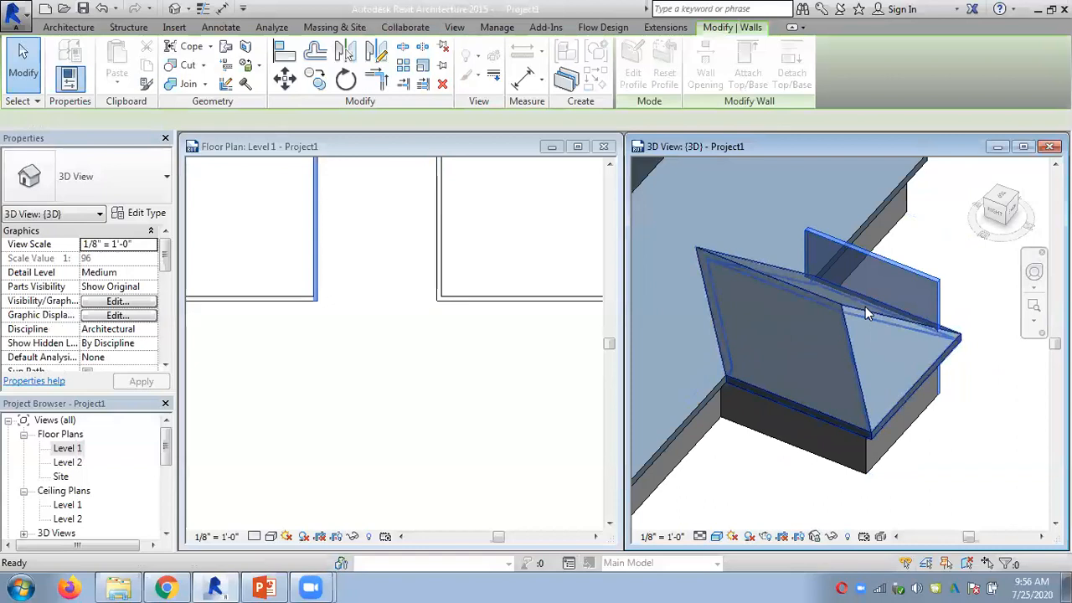
pyautogui.click(865, 307)
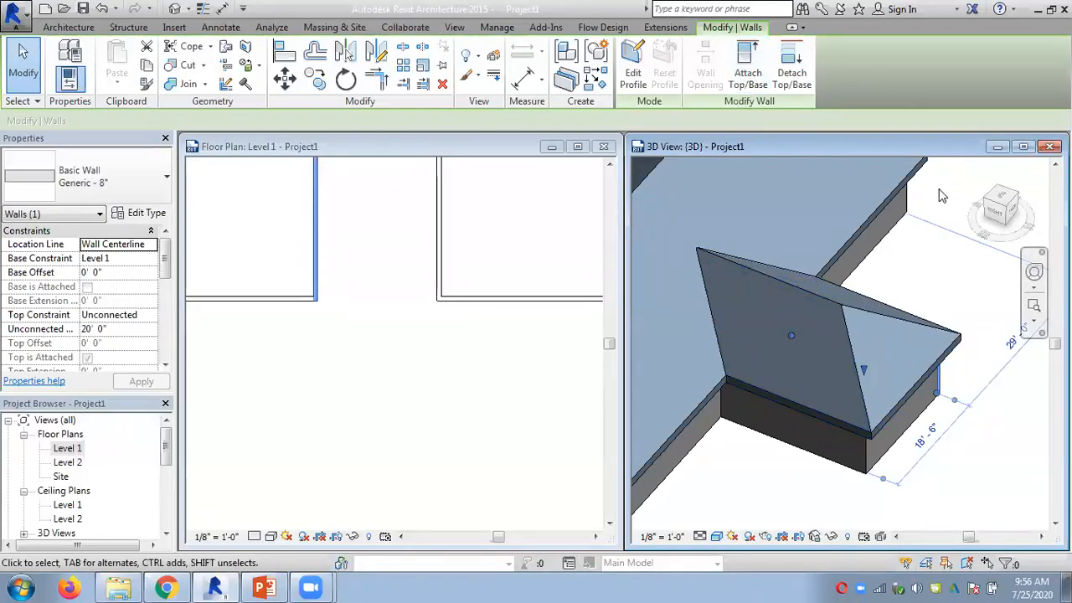
pyautogui.press('Escape')
# Inspect the roof junction from below and set the 3D view's visual style to Hidden Line
pyautogui.scroll(-3, 933, 438)
pyautogui.keyDown('shift'); pyautogui.moveTo(801, 505); pyautogui.dragTo(990, 323, button='middle'); pyautogui.keyUp('shift')
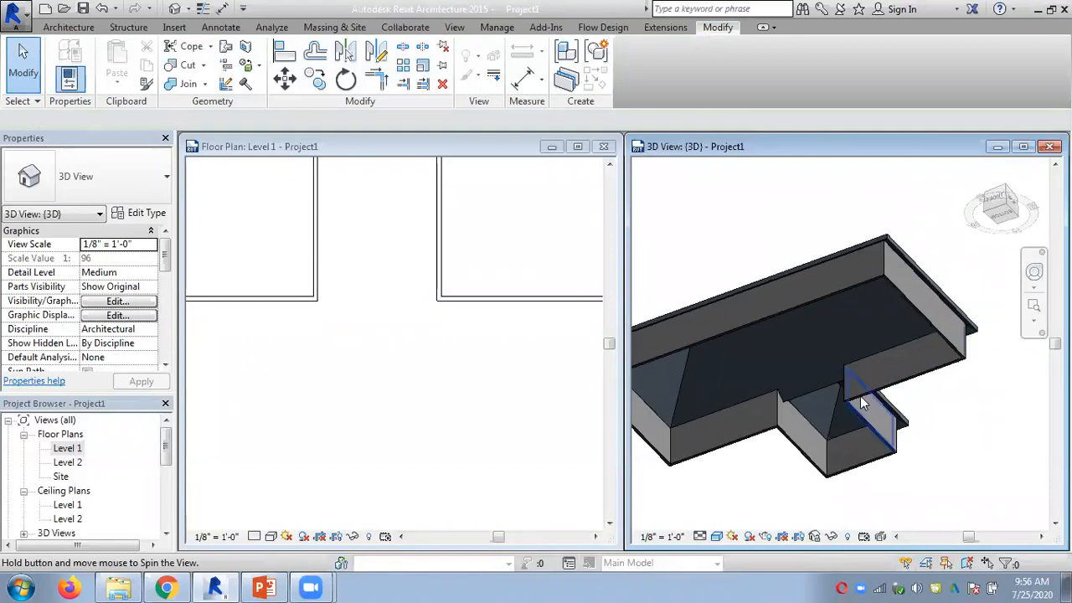
pyautogui.scroll(4, 854, 391)
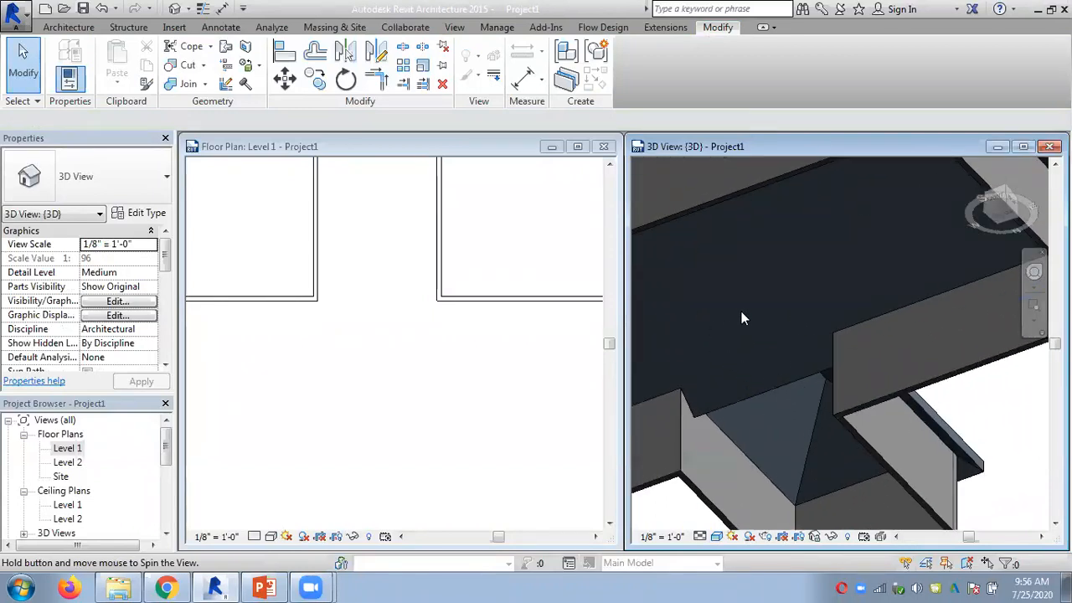
pyautogui.click(717, 536)
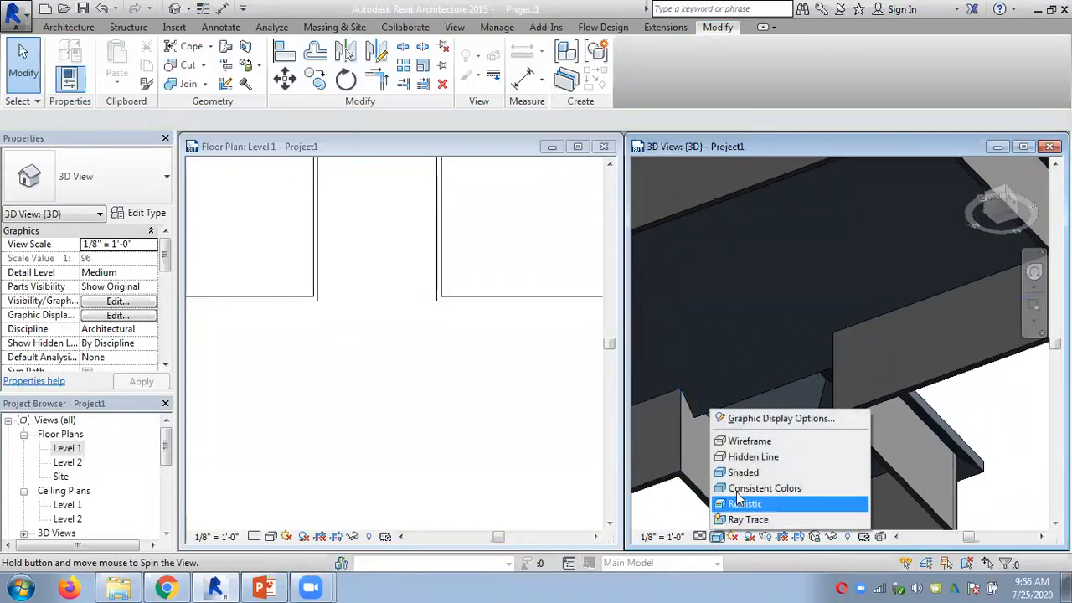
pyautogui.click(740, 476)
pyautogui.click(717, 536)
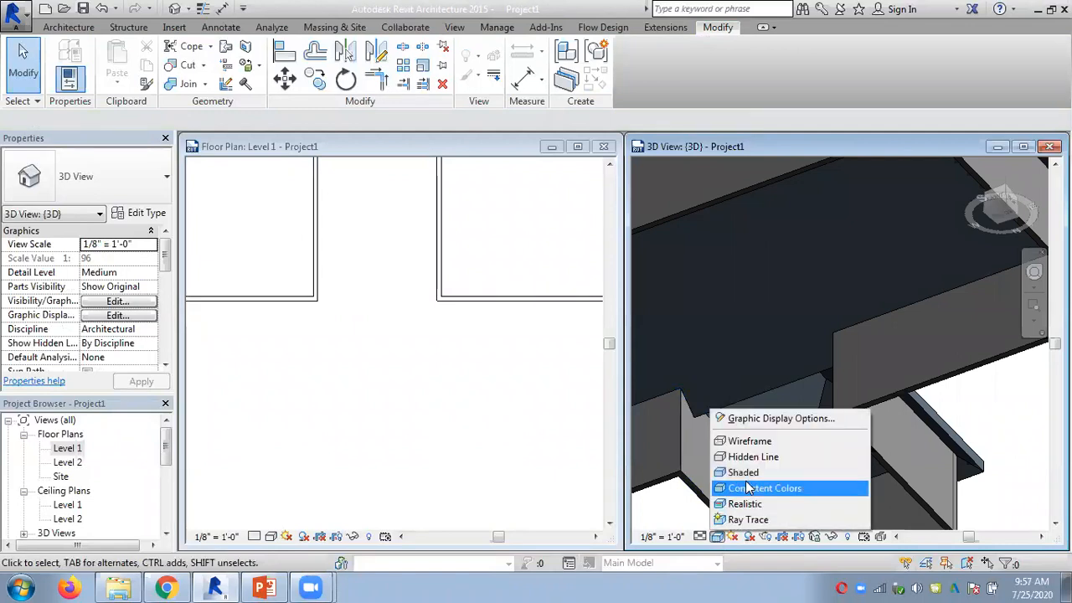
pyautogui.click(752, 459)
pyautogui.keyDown('shift'); pyautogui.moveTo(788, 404); pyautogui.dragTo(699, 374, button='middle'); pyautogui.keyUp('shift')
pyautogui.keyDown('shift'); pyautogui.moveTo(799, 363); pyautogui.dragTo(726, 362, button='middle'); pyautogui.keyUp('shift')
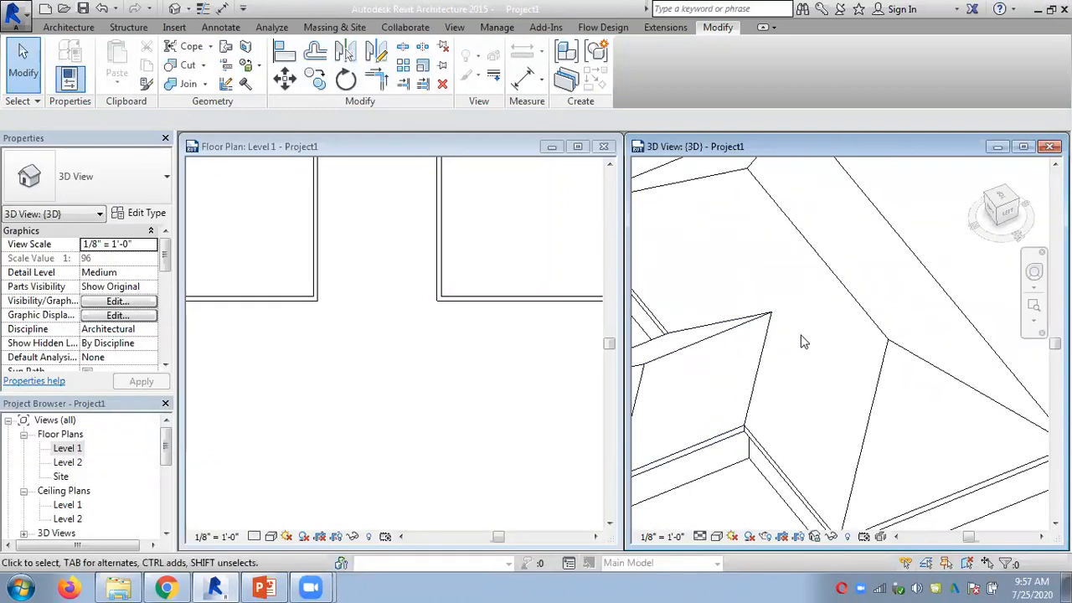
# Close the Level 1 floor plan view and maximize the 3D view around the joined roofs
pyautogui.click(603, 147)
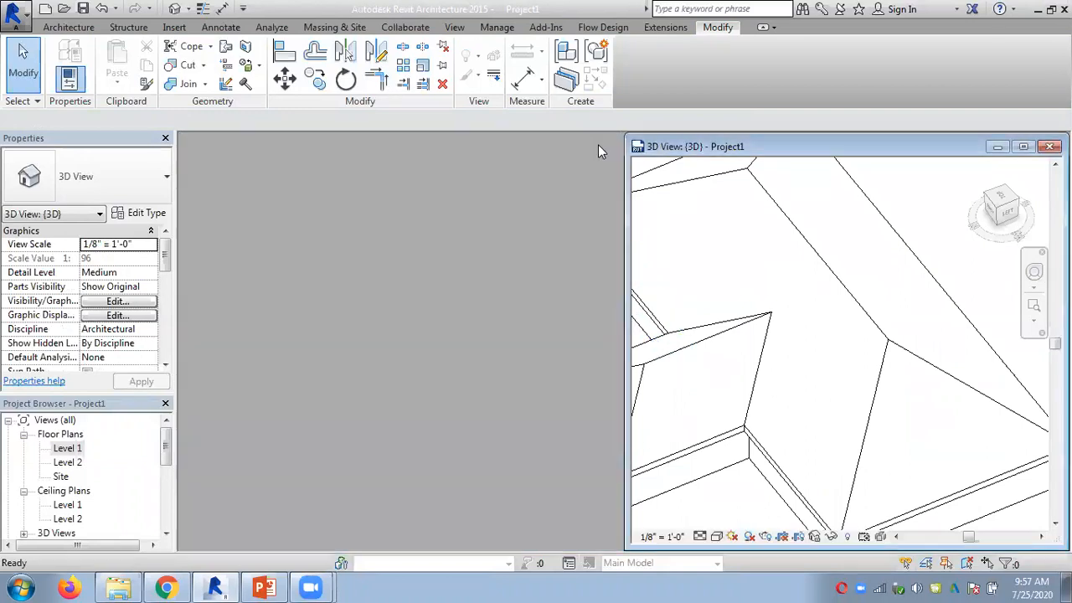
pyautogui.click(1024, 147)
pyautogui.scroll(-5, 485, 378)
pyautogui.keyDown('shift'); pyautogui.moveTo(486, 378); pyautogui.dragTo(438, 340, button='middle'); pyautogui.keyUp('shift')
pyautogui.scroll(5, 394, 352)
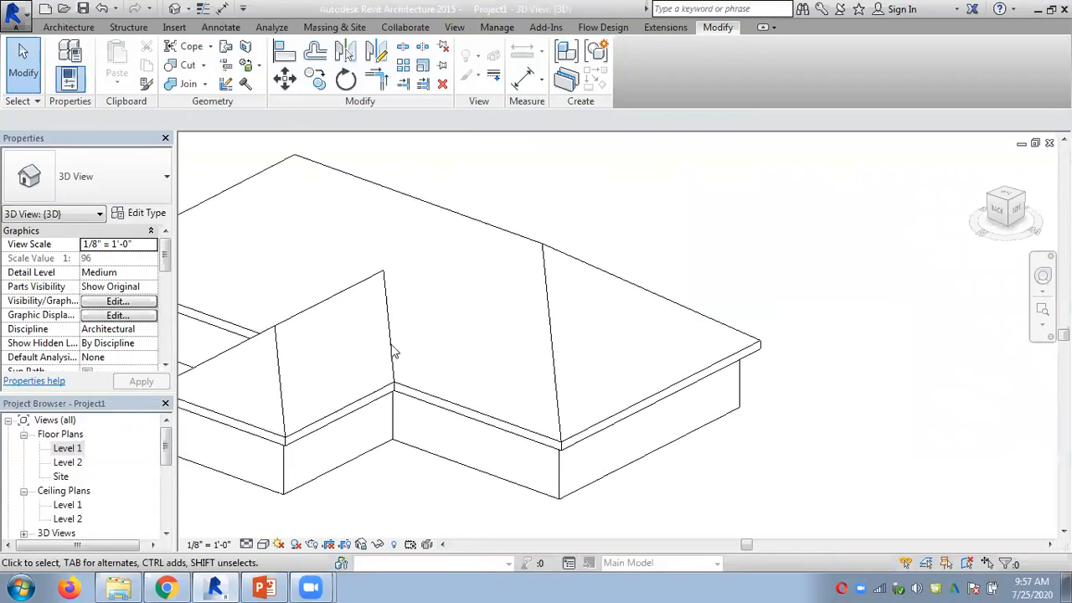
pyautogui.scroll(2, 394, 352)
pyautogui.scroll(-5, 427, 365)
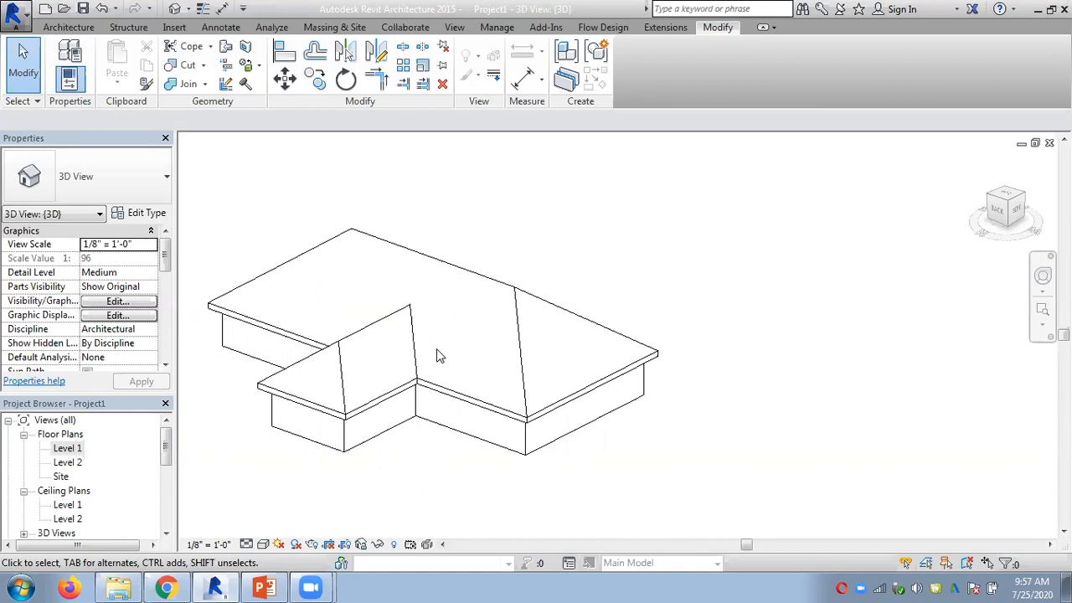
# Switch to Chrome, search Google for "dormer opening" in a new tab and look through the image results
pyautogui.click(69, 27)
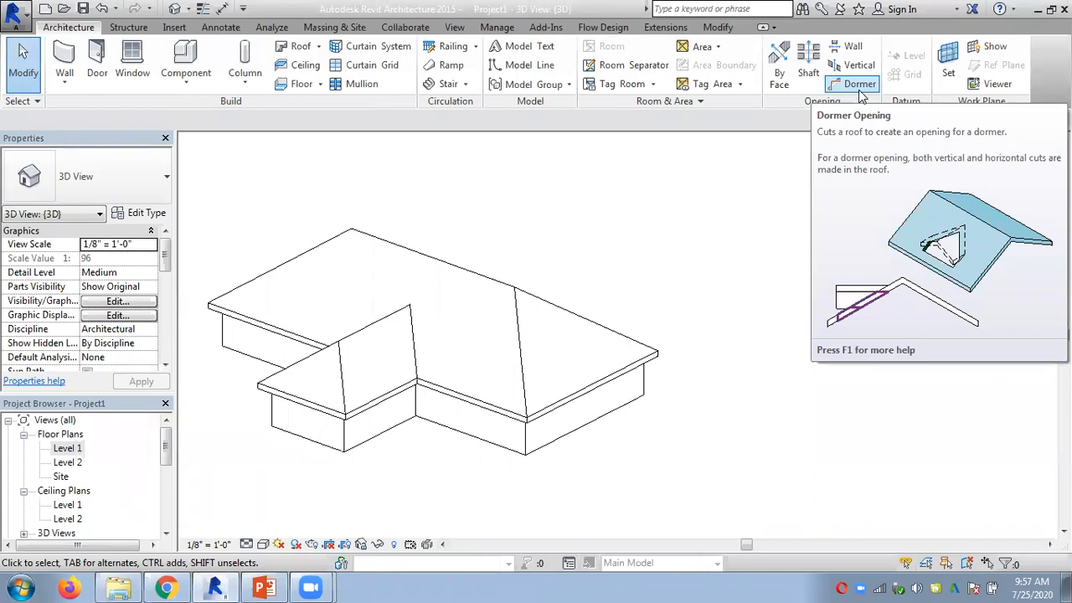
pyautogui.click(168, 589)
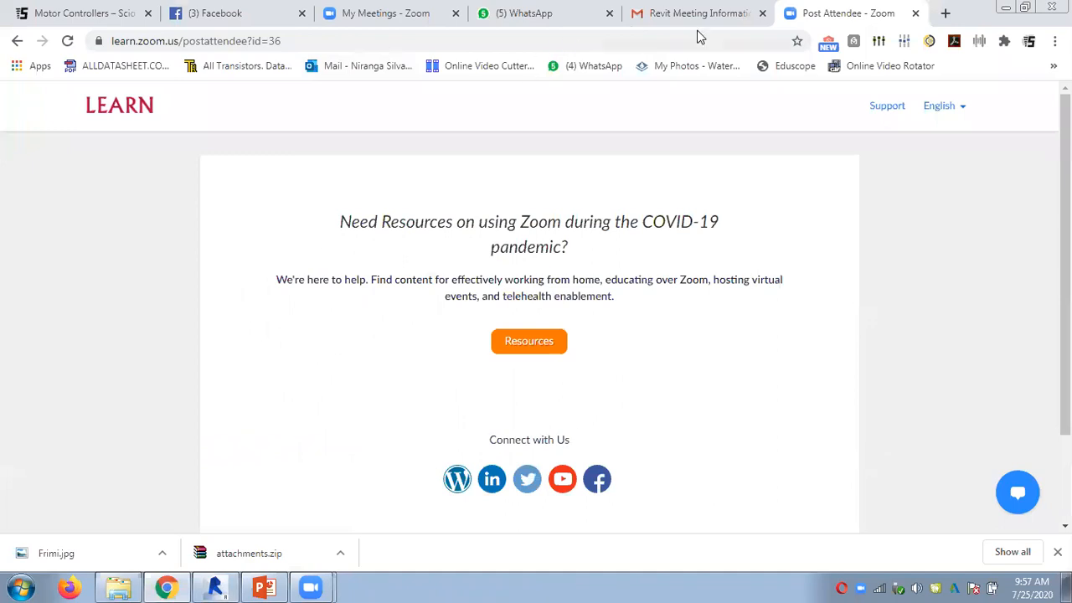
pyautogui.click(945, 13)
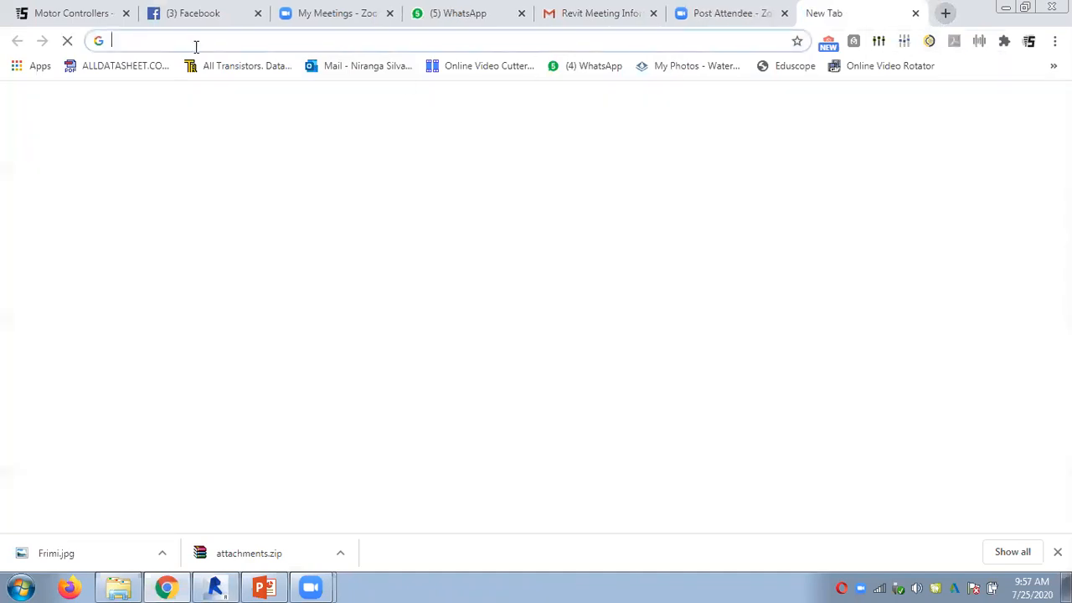
pyautogui.middleClick(170, 8)
pyautogui.middleClick(59, 18)
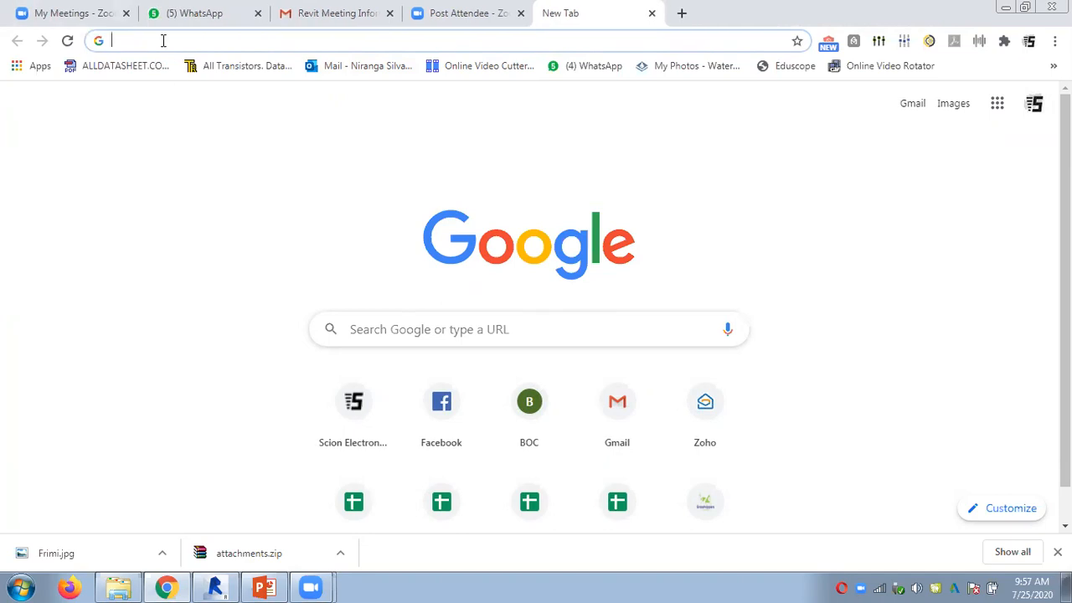
pyautogui.click(163, 40)
pyautogui.write('dormer ')
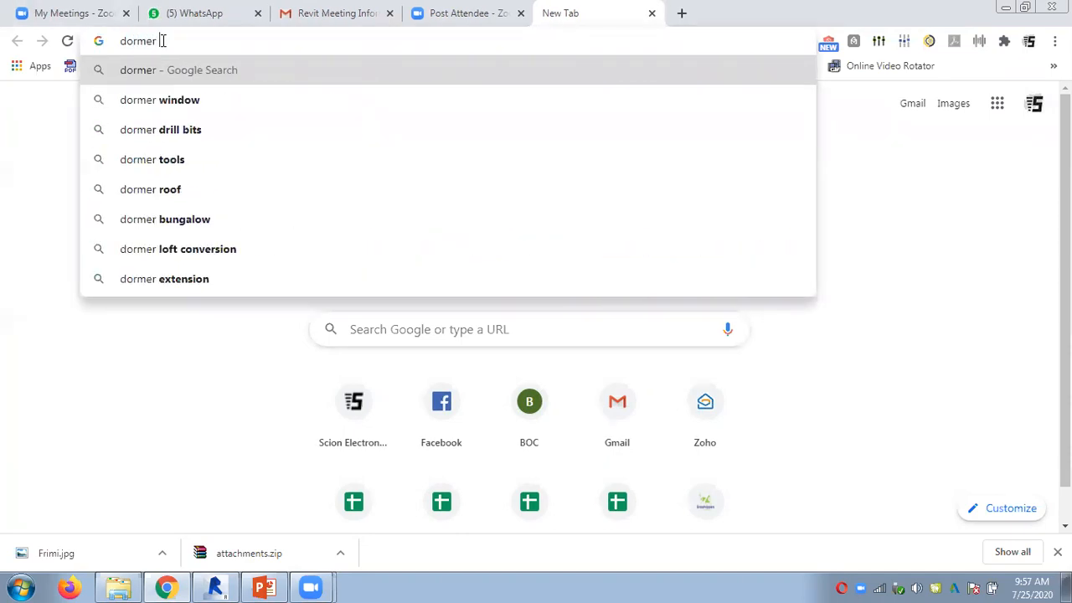
pyautogui.write('opening')
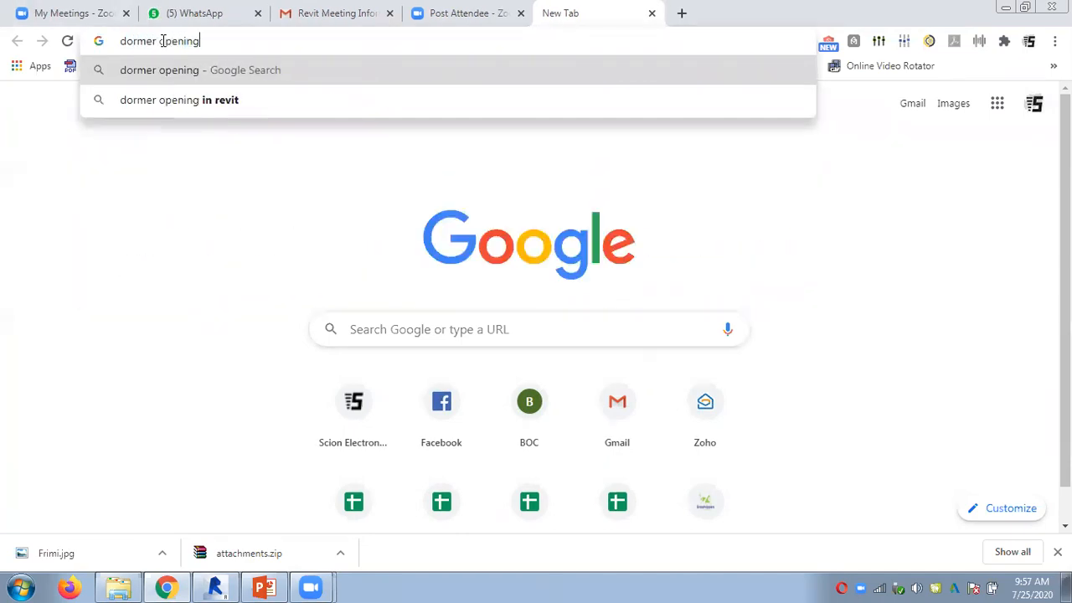
pyautogui.press('Return')
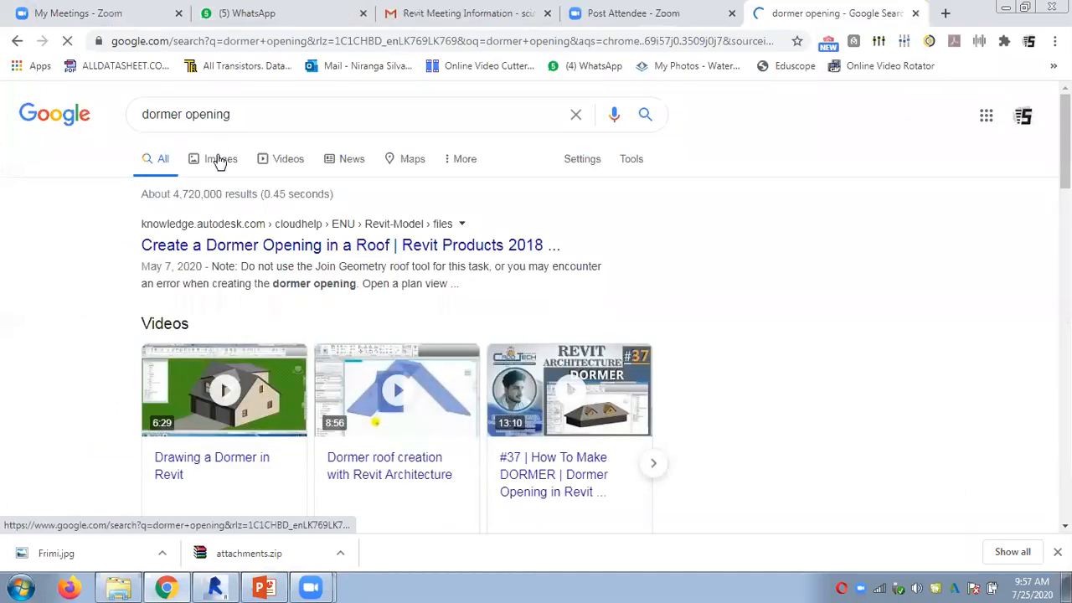
pyautogui.click(218, 159)
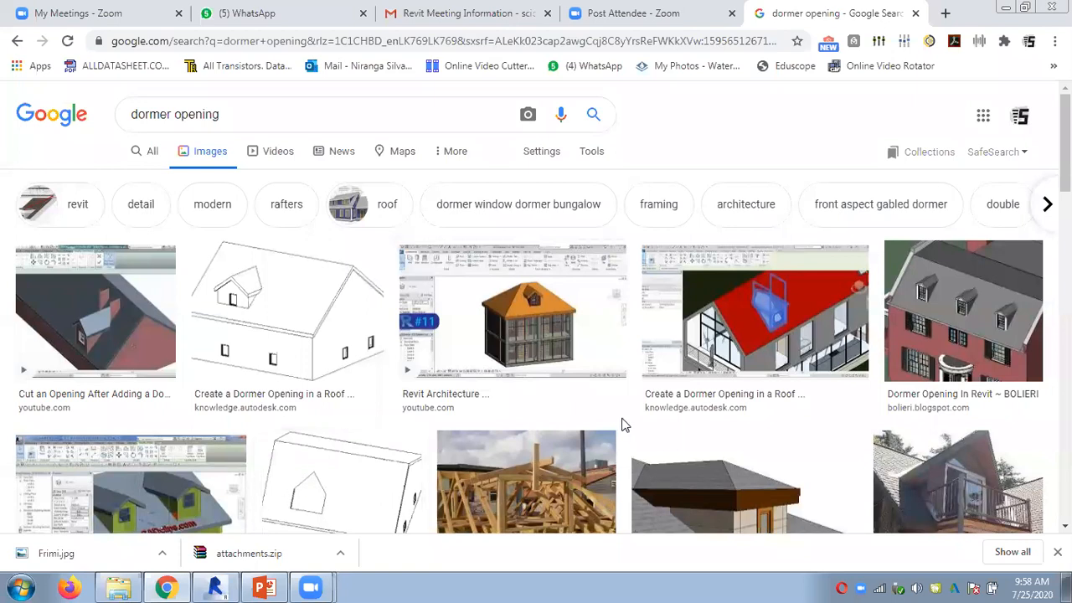
pyautogui.scroll(-1, 622, 425)
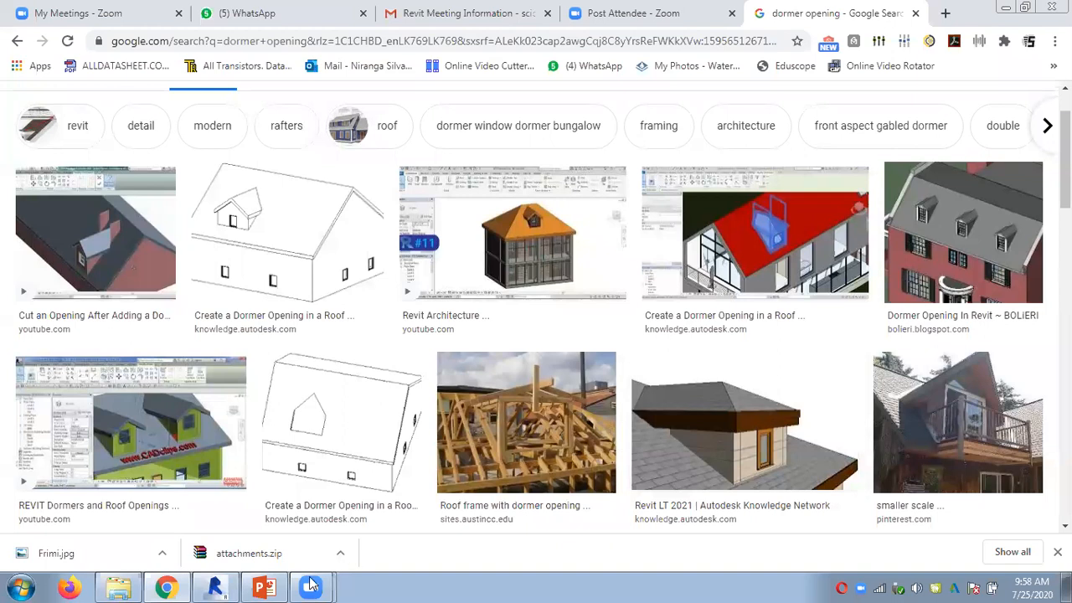
# Switch back to Revit and examine the joined roofs from below and from the side
pyautogui.click(215, 588)
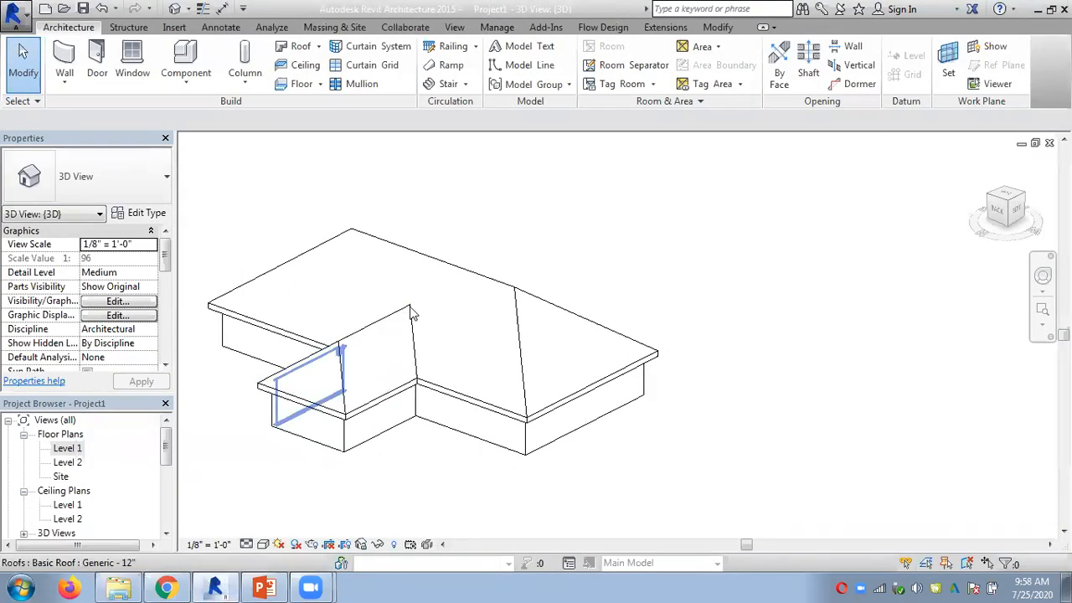
pyautogui.keyDown('shift'); pyautogui.moveTo(467, 464); pyautogui.dragTo(338, 277, button='middle'); pyautogui.keyUp('shift')
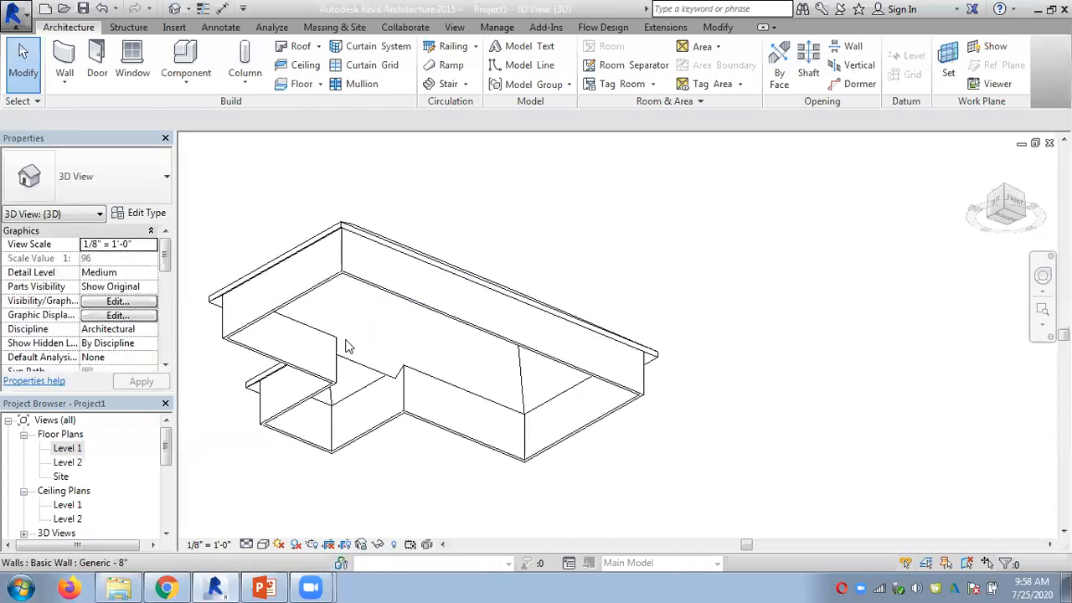
pyautogui.keyDown('shift'); pyautogui.moveTo(397, 370); pyautogui.dragTo(591, 513, button='middle'); pyautogui.keyUp('shift')
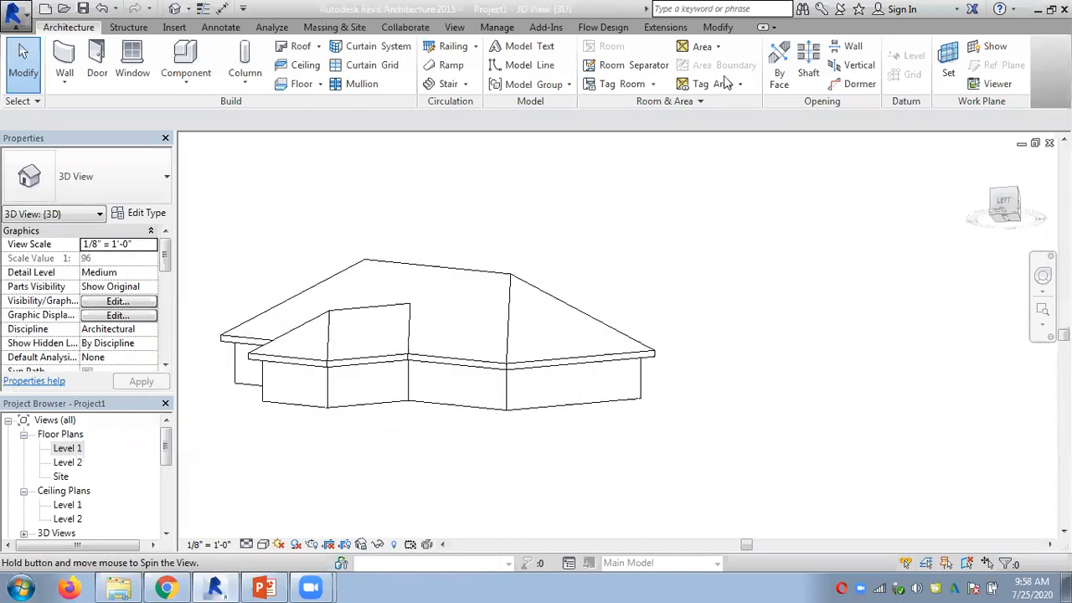
pyautogui.click(718, 27)
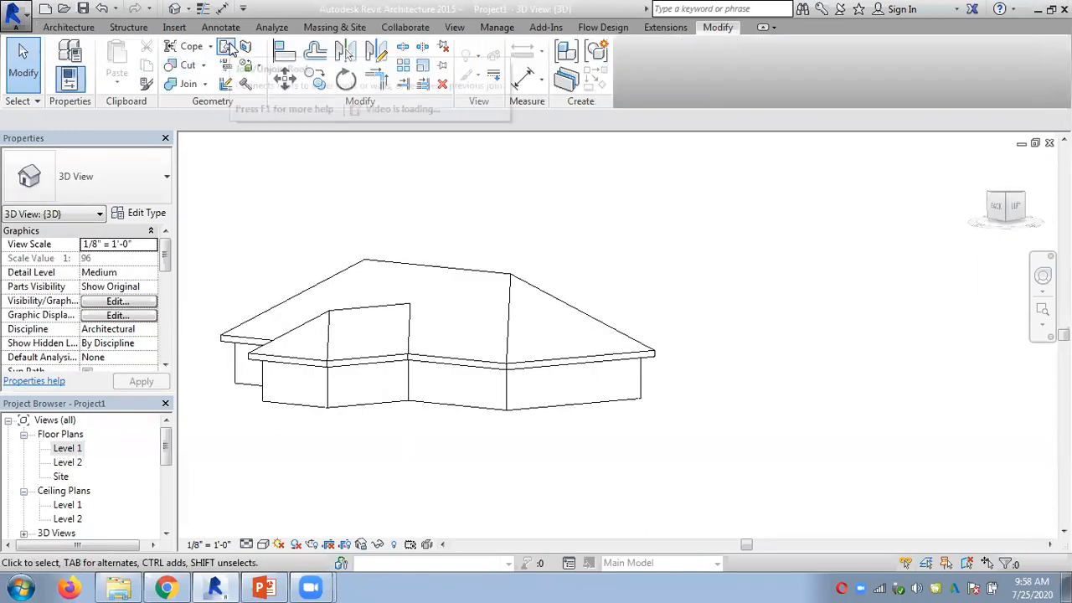
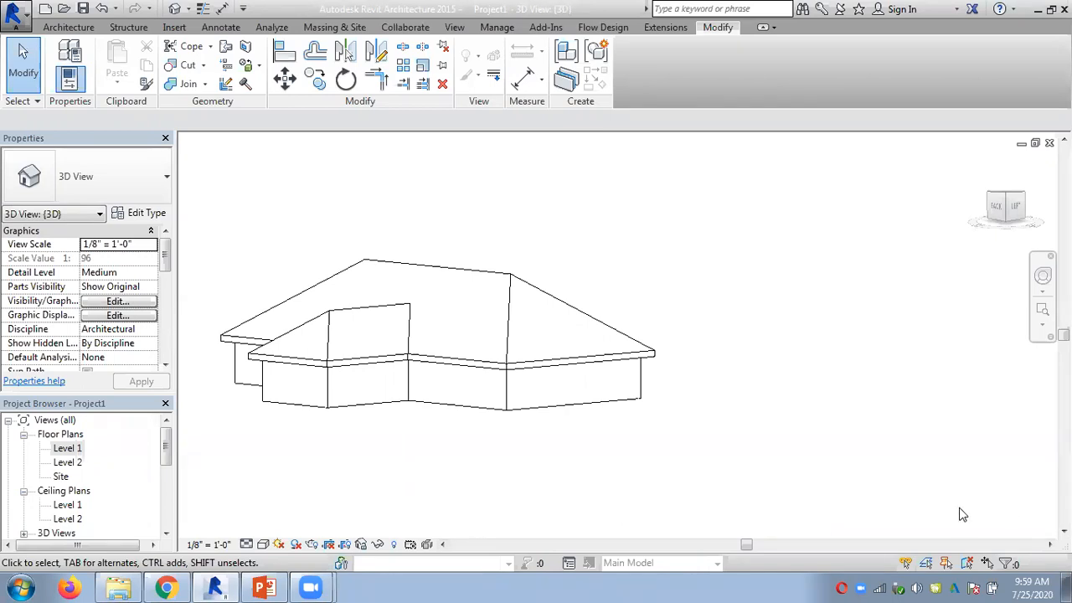
# Start a dormer opening cut in the main hip roof and pick the joined wing roof as its boundary
pyautogui.keyDown('shift'); pyautogui.moveTo(594, 481); pyautogui.dragTo(347, 356, button='middle'); pyautogui.keyUp('shift')
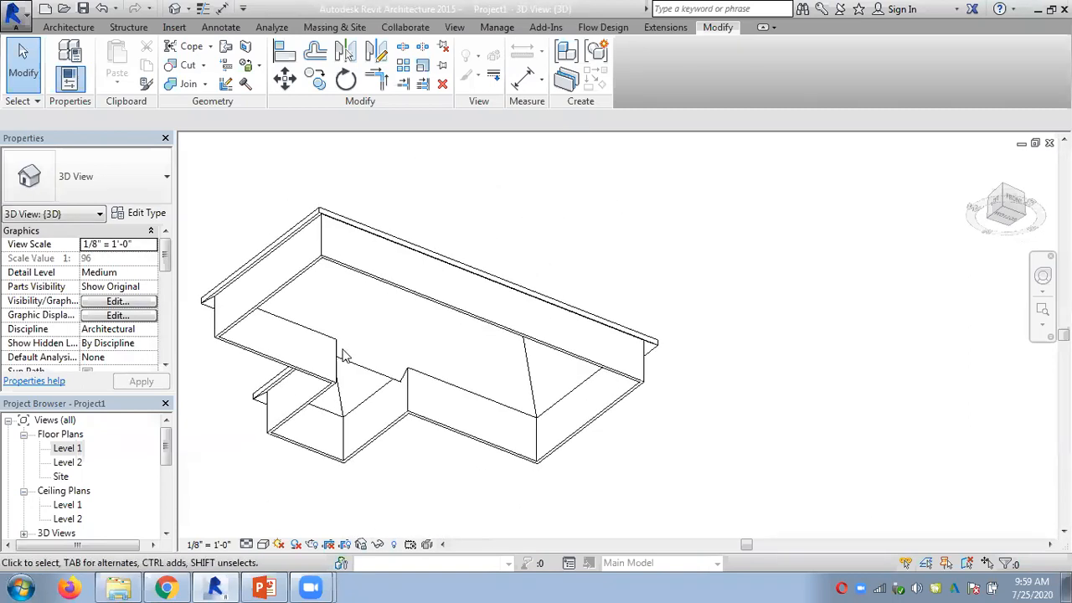
pyautogui.keyDown('shift'); pyautogui.moveTo(433, 319); pyautogui.dragTo(681, 254, button='middle'); pyautogui.keyUp('shift')
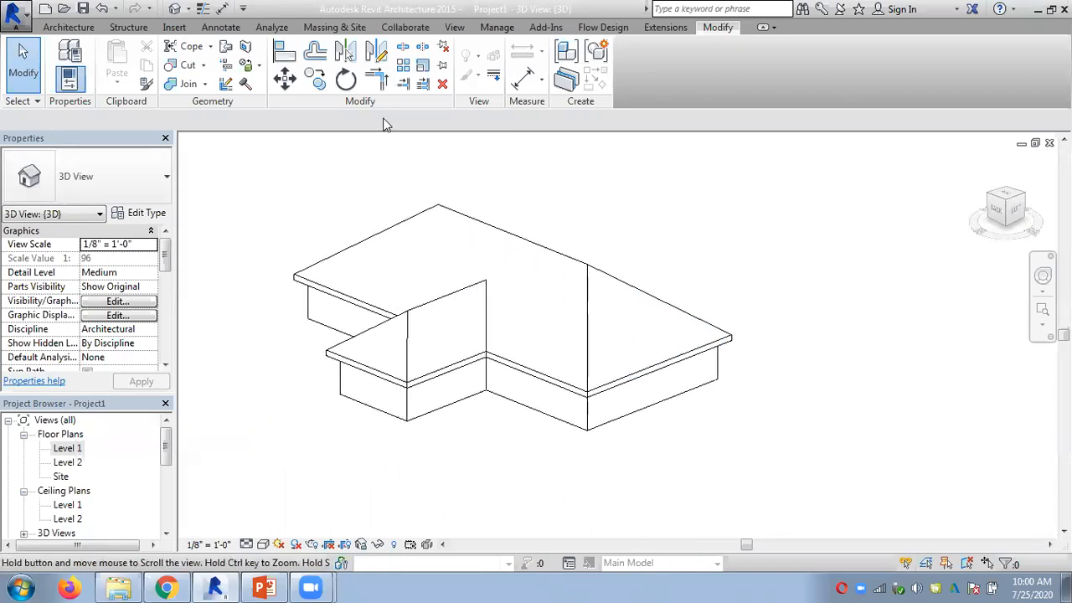
pyautogui.click(69, 27)
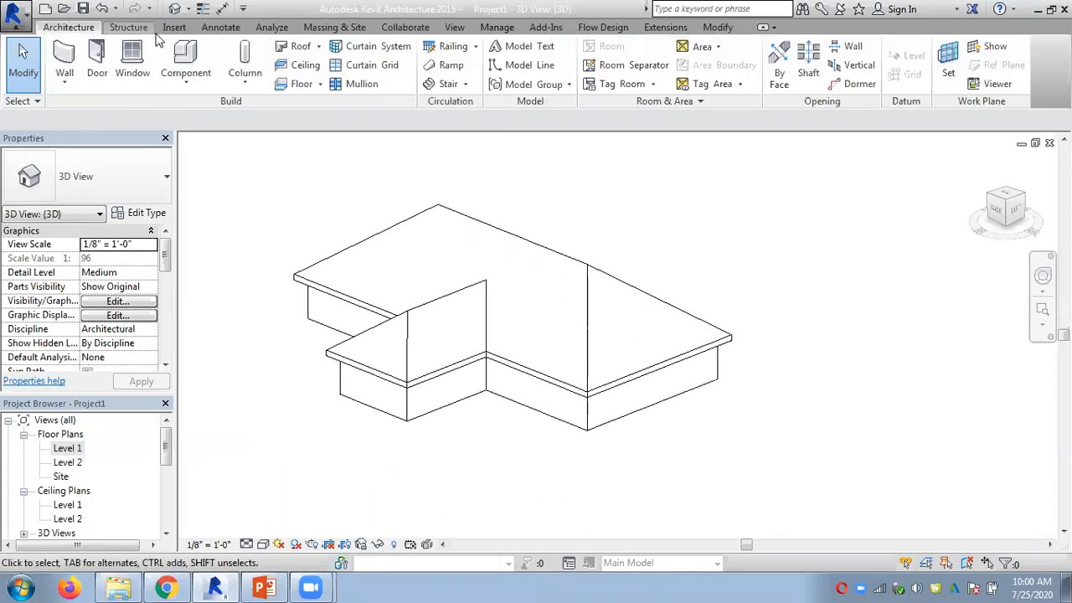
pyautogui.click(858, 86)
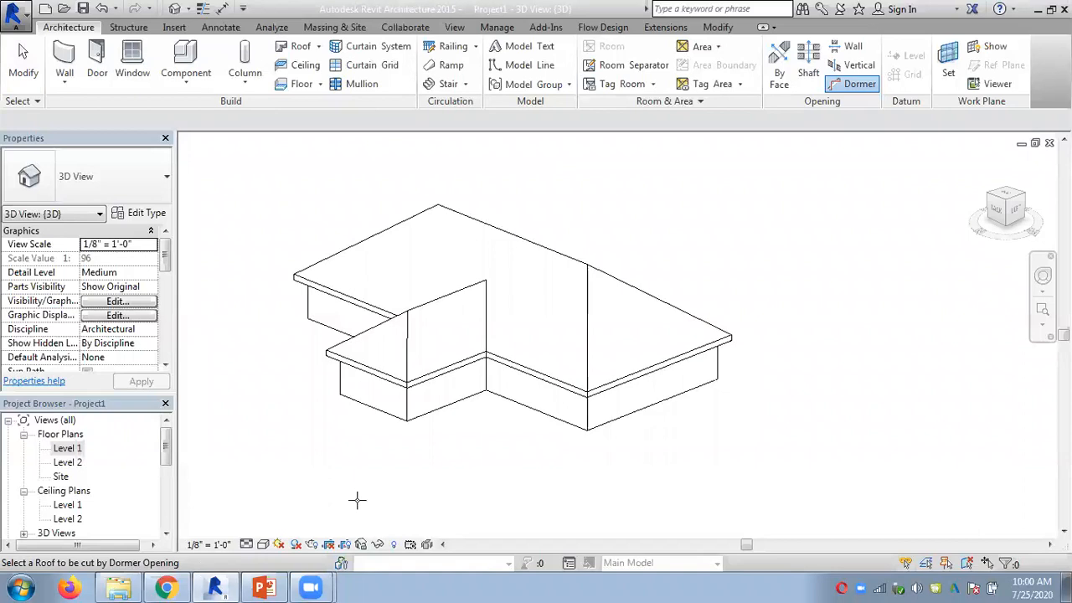
pyautogui.click(556, 241)
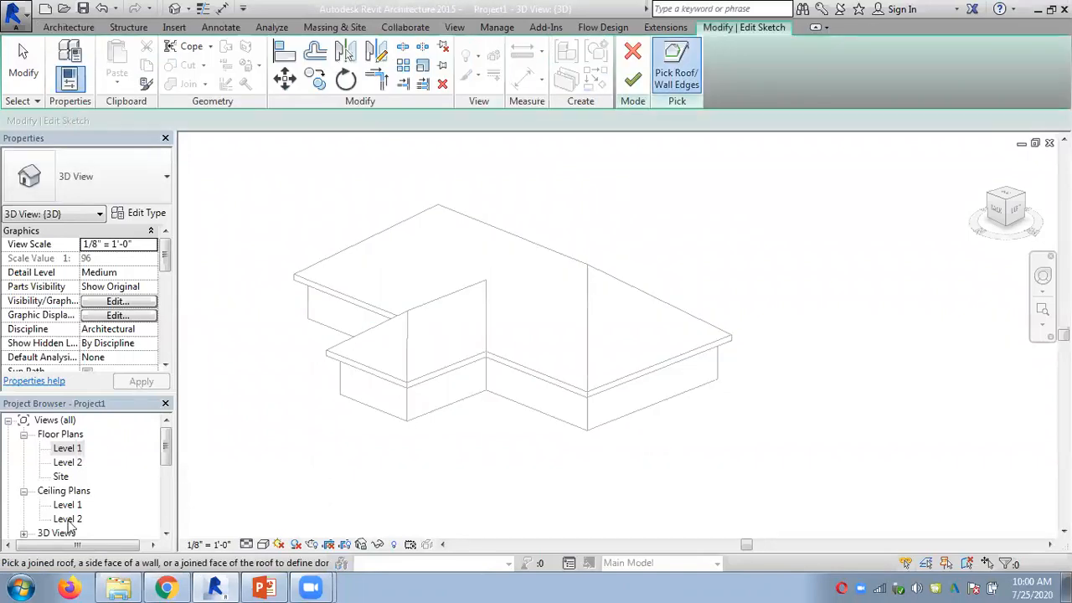
pyautogui.scroll(2, 366, 327)
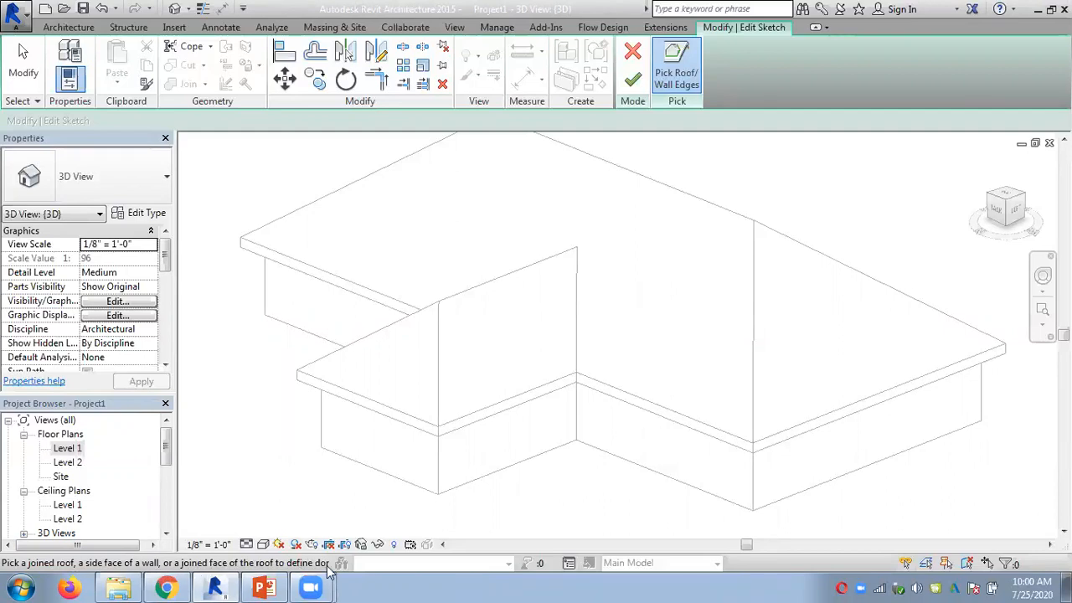
pyautogui.click(583, 292)
pyautogui.scroll(2, 555, 502)
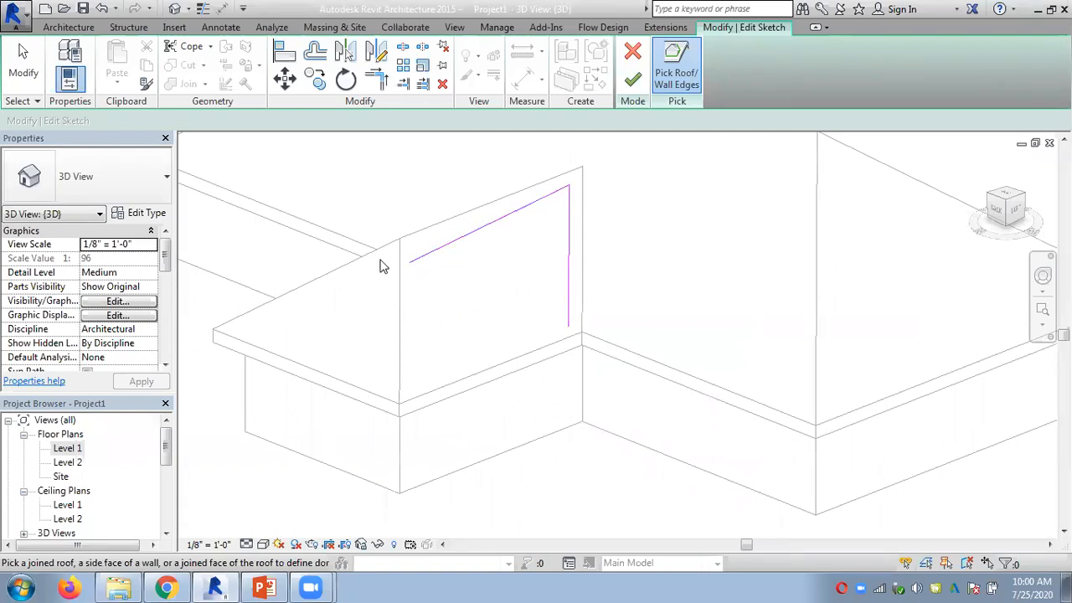
# Add the main roof's eave edge to the dormer sketch, finish the opening and check it from below
pyautogui.scroll(5, 586, 360)
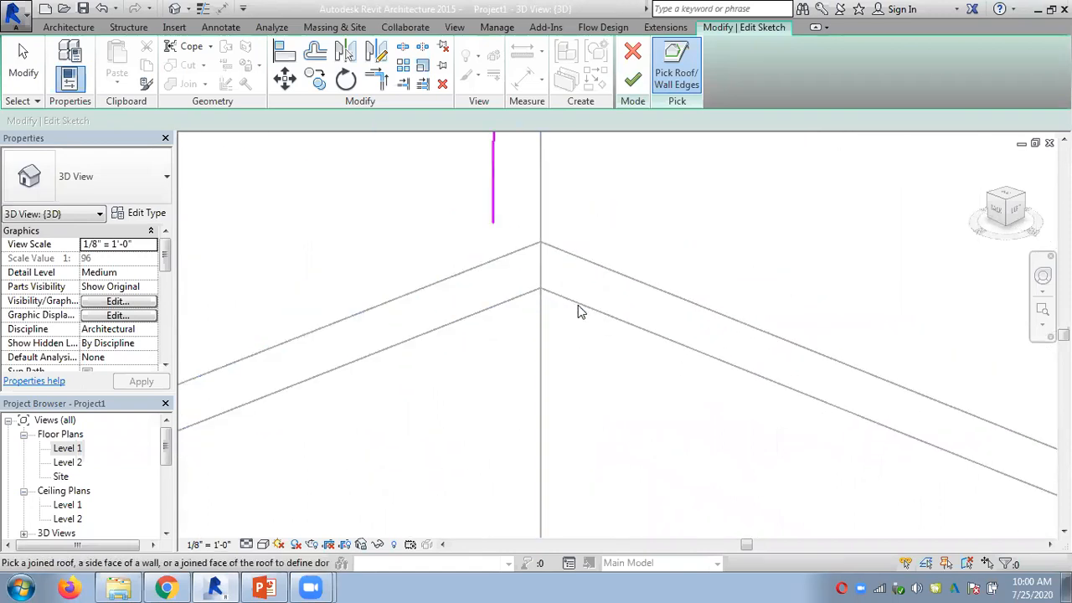
pyautogui.scroll(-4, 574, 307)
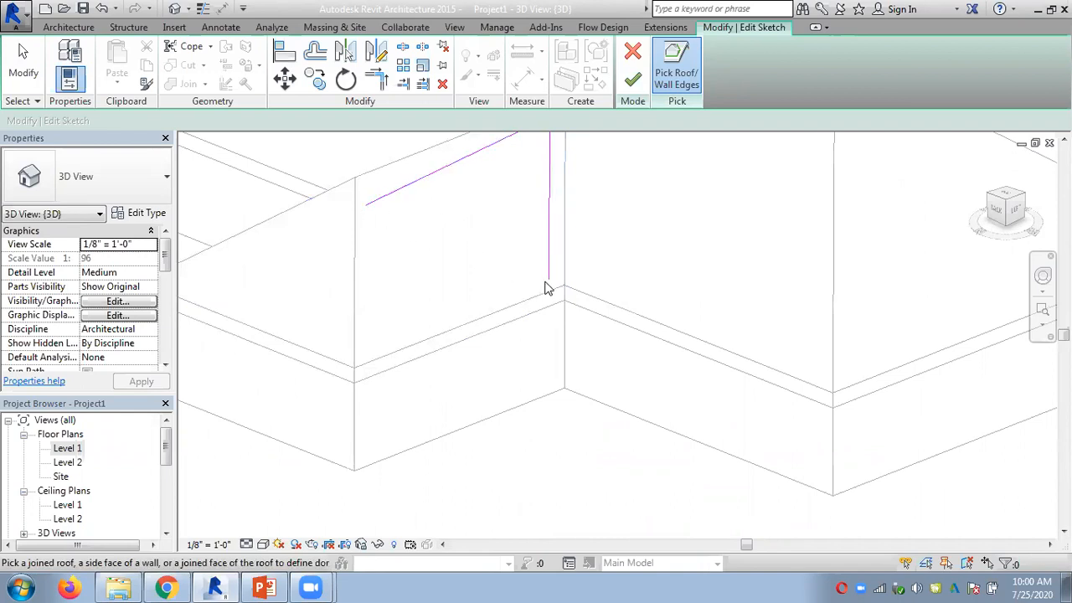
pyautogui.click(599, 310)
pyautogui.scroll(-3, 550, 419)
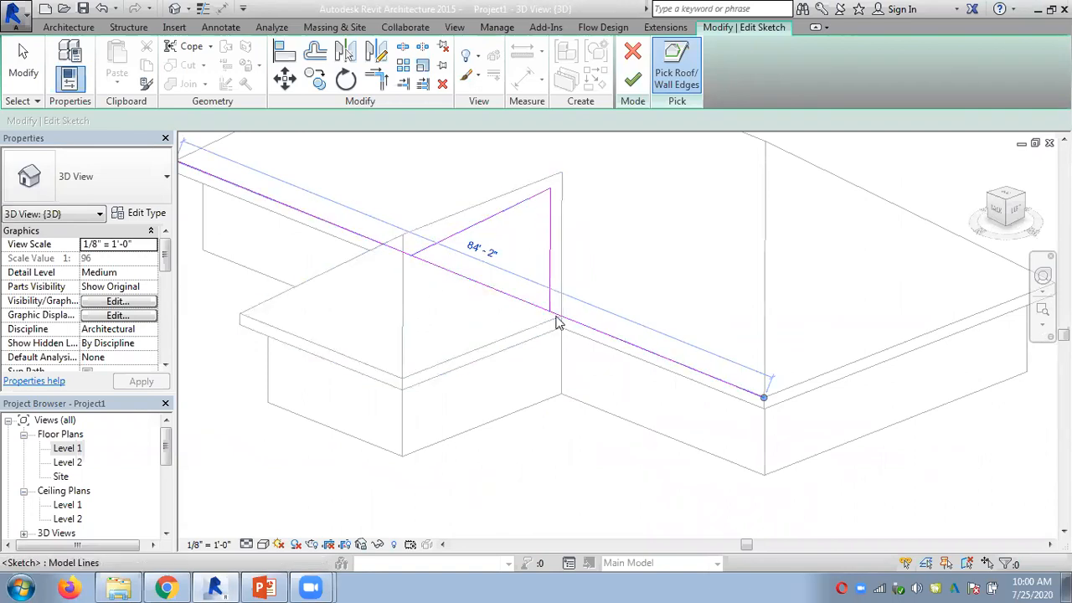
pyautogui.click(633, 78)
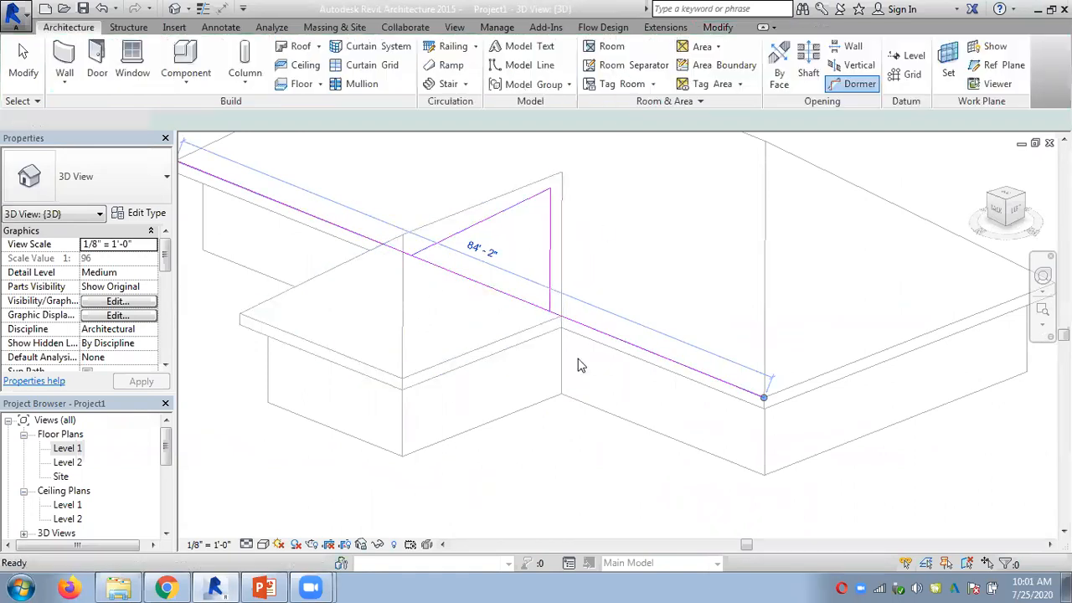
pyautogui.scroll(-4, 567, 466)
pyautogui.moveTo(612, 471)
pyautogui.keyDown('shift'); pyautogui.mouseDown(button='middle')
pyautogui.moveTo(539, 261)
pyautogui.moveTo(478, 204)
pyautogui.moveTo(394, 172)
pyautogui.moveTo(541, 270)
pyautogui.mouseUp(button='middle'); pyautogui.keyUp('shift')
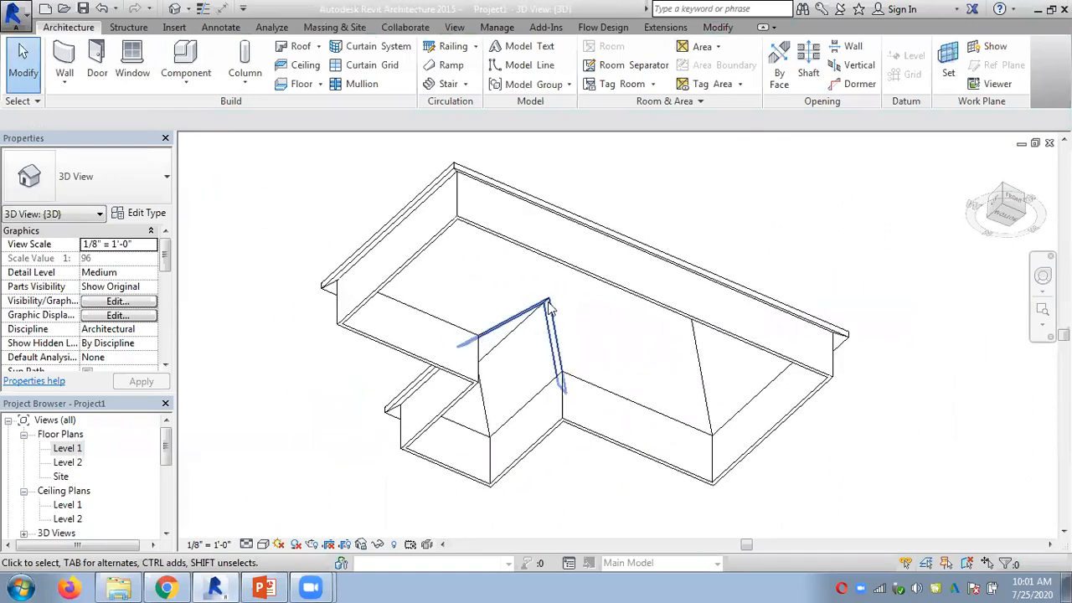
pyautogui.moveTo(550, 376)
pyautogui.keyDown('shift'); pyautogui.mouseDown(button='middle')
pyautogui.moveTo(577, 431)
pyautogui.moveTo(555, 371)
pyautogui.mouseUp(button='middle'); pyautogui.keyUp('shift')
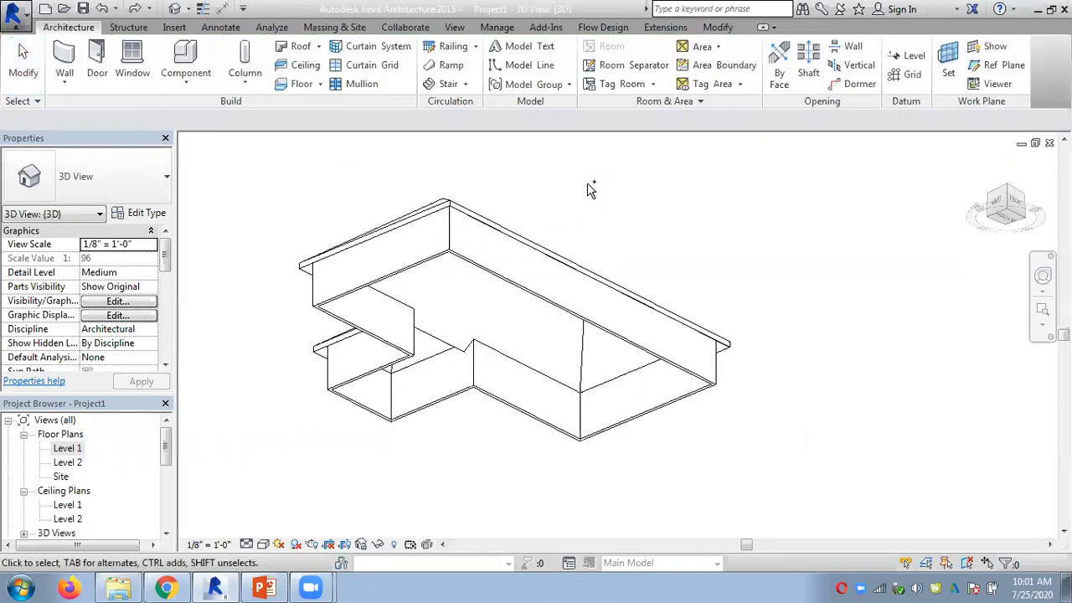
# Try another dormer opening in the main hip roof, using only the wing roof's edges as the boundary
pyautogui.keyDown('shift'); pyautogui.moveTo(588, 188); pyautogui.dragTo(724, 443, button='middle'); pyautogui.keyUp('shift')
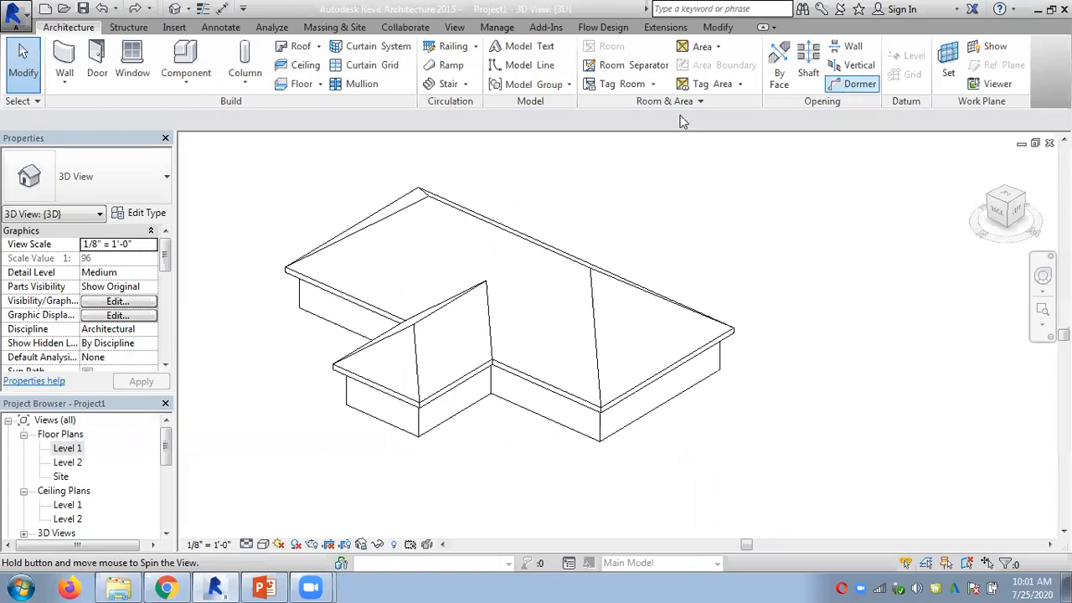
pyautogui.click(854, 84)
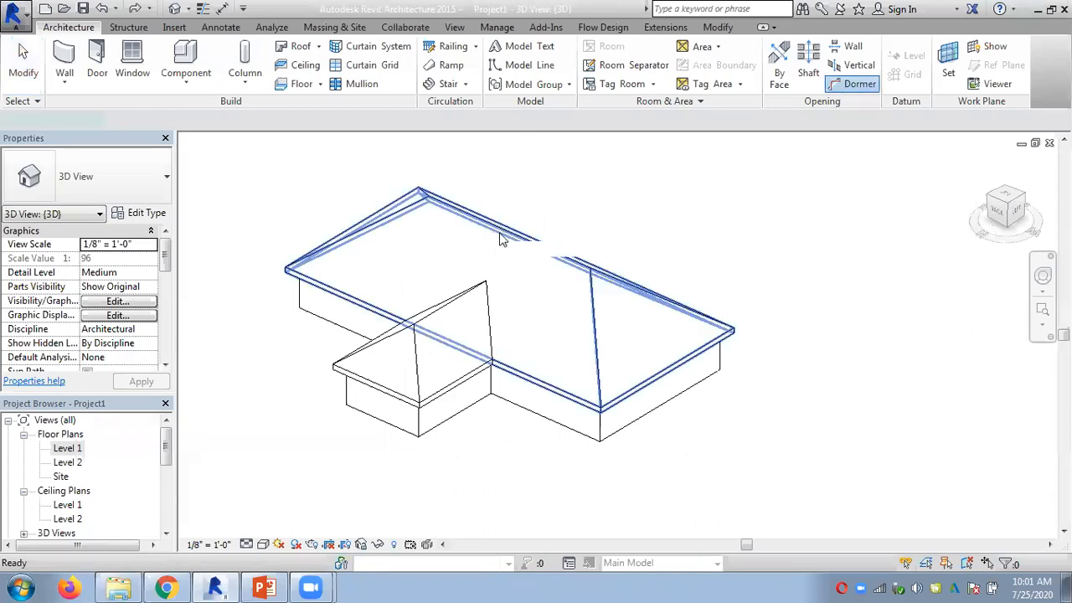
pyautogui.click(501, 240)
pyautogui.click(485, 323)
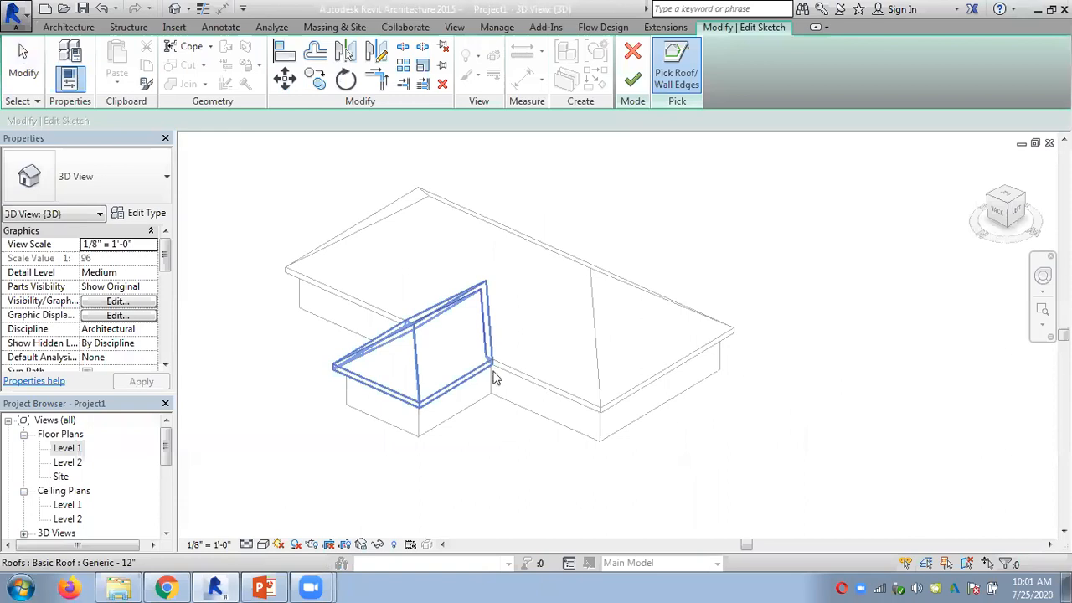
pyautogui.scroll(3, 461, 411)
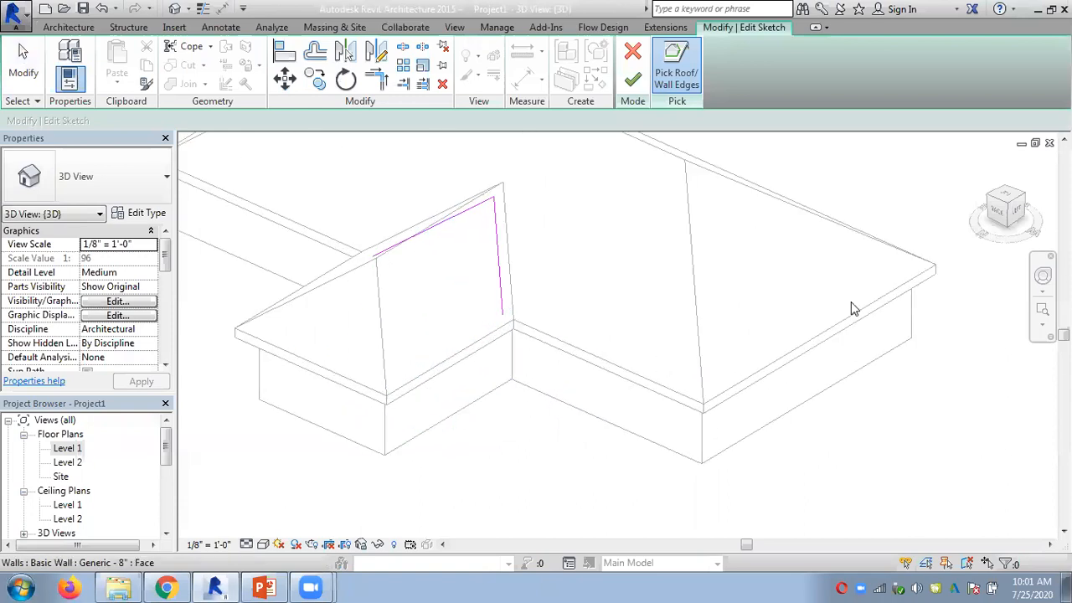
pyautogui.click(632, 78)
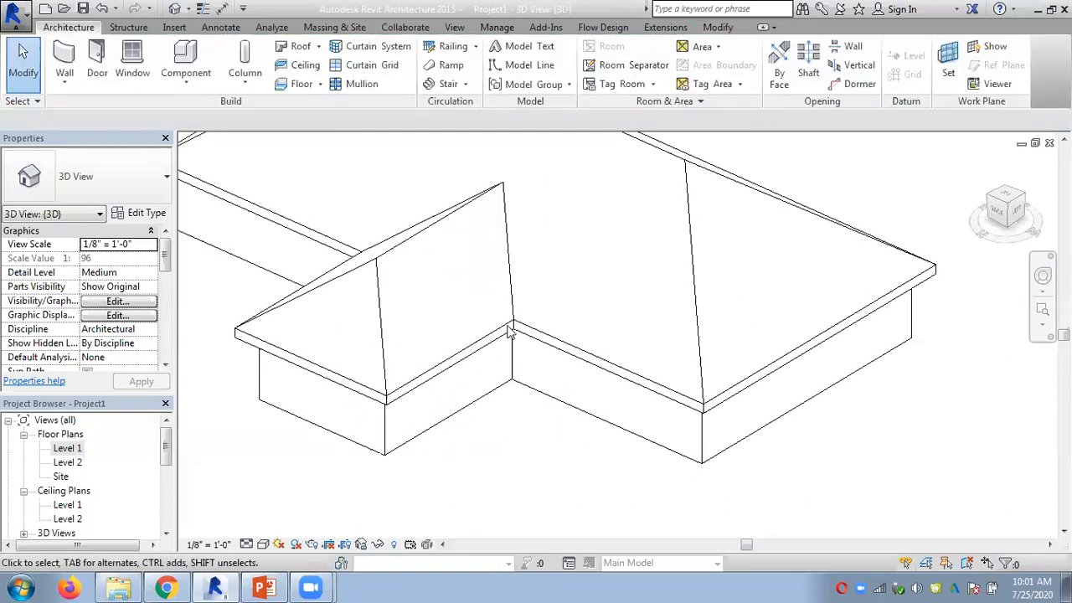
pyautogui.scroll(5, 457, 305)
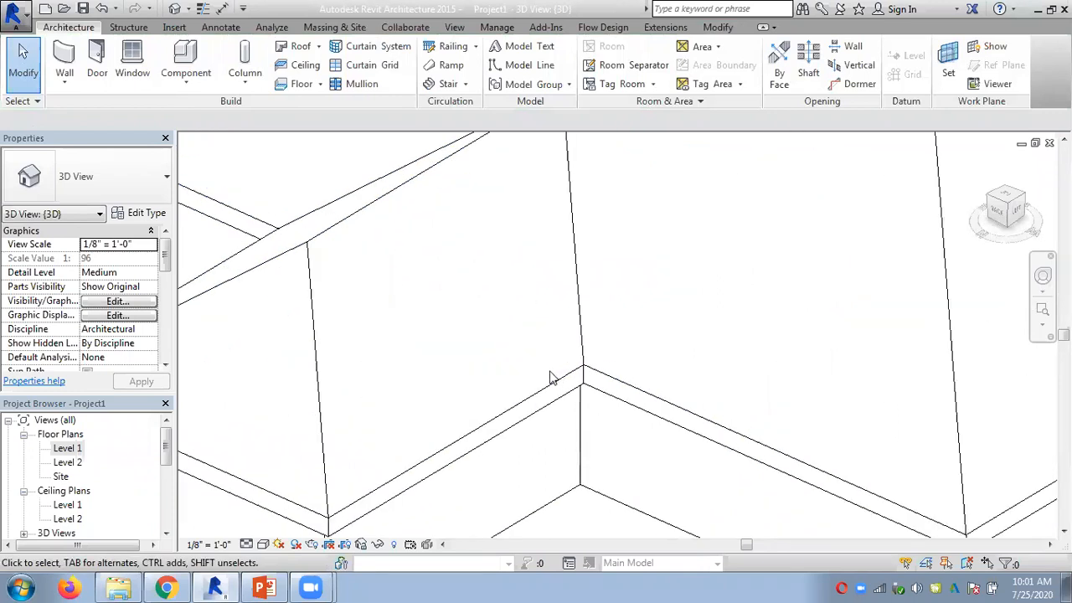
pyautogui.scroll(-5, 558, 337)
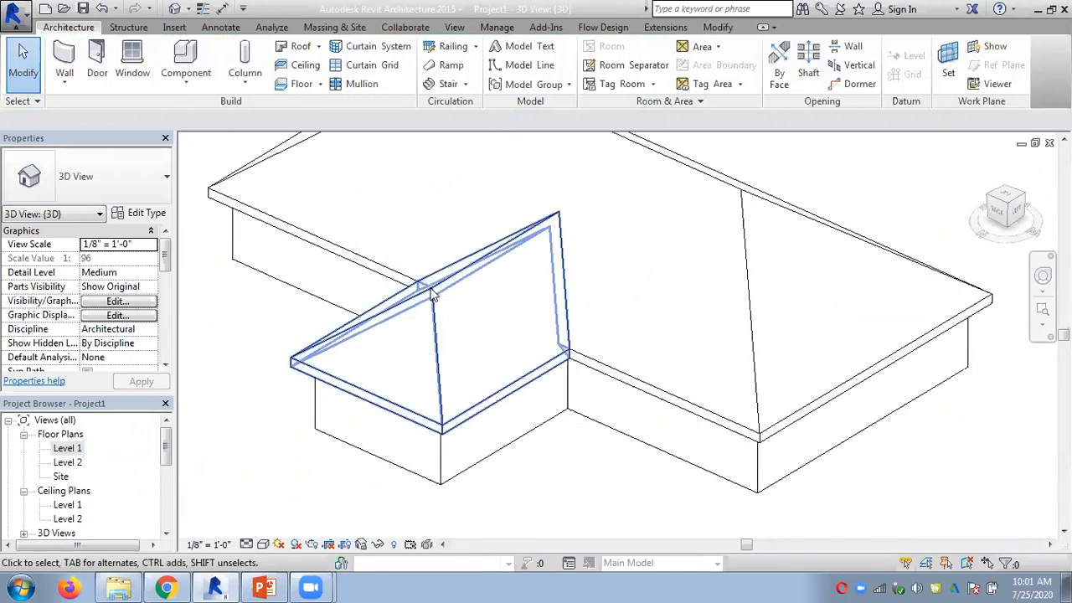
pyautogui.scroll(-4, 585, 414)
pyautogui.moveTo(585, 455)
pyautogui.keyDown('shift'); pyautogui.mouseDown(button='middle')
pyautogui.moveTo(414, 137)
pyautogui.moveTo(460, 192)
pyautogui.moveTo(556, 373)
pyautogui.moveTo(582, 445)
pyautogui.moveTo(574, 453)
pyautogui.mouseUp(button='middle'); pyautogui.keyUp('shift')
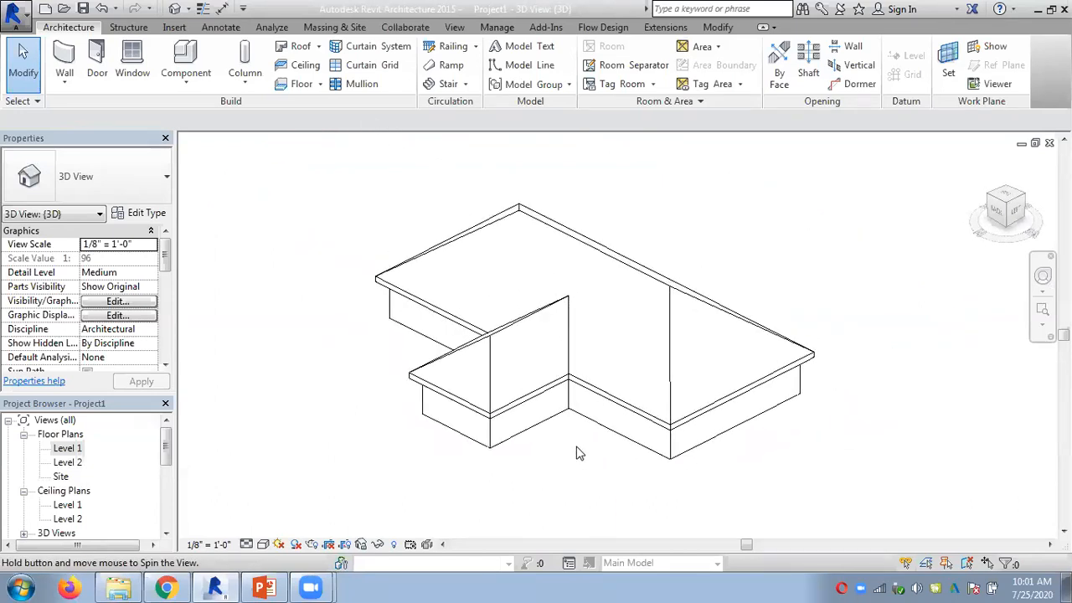
# Undo the dormer opening, the wing wall attachments and the roof join, going back to the separate wing roof
pyautogui.hotkey('ctrl', 'z')
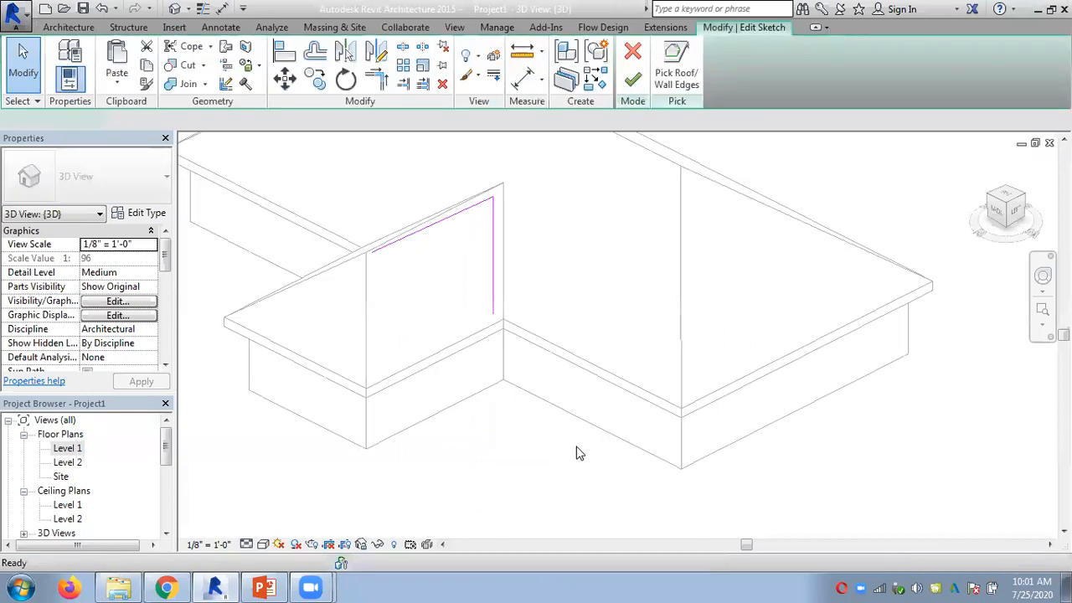
pyautogui.hotkey('ctrl', 'z')
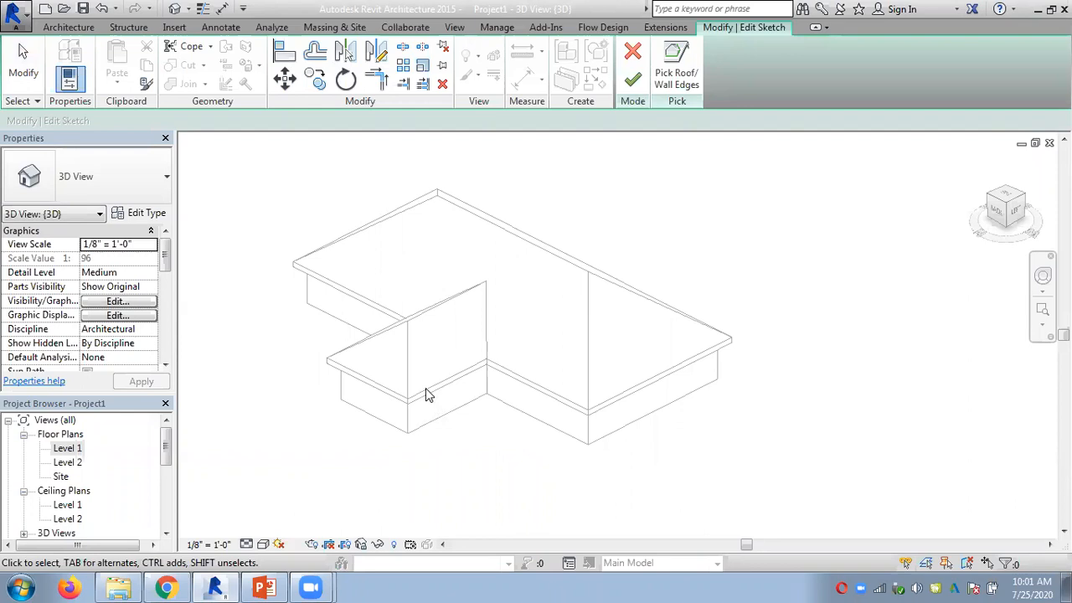
pyautogui.hotkey('ctrl', 'z')
pyautogui.hotkey('ctrl', 'z')
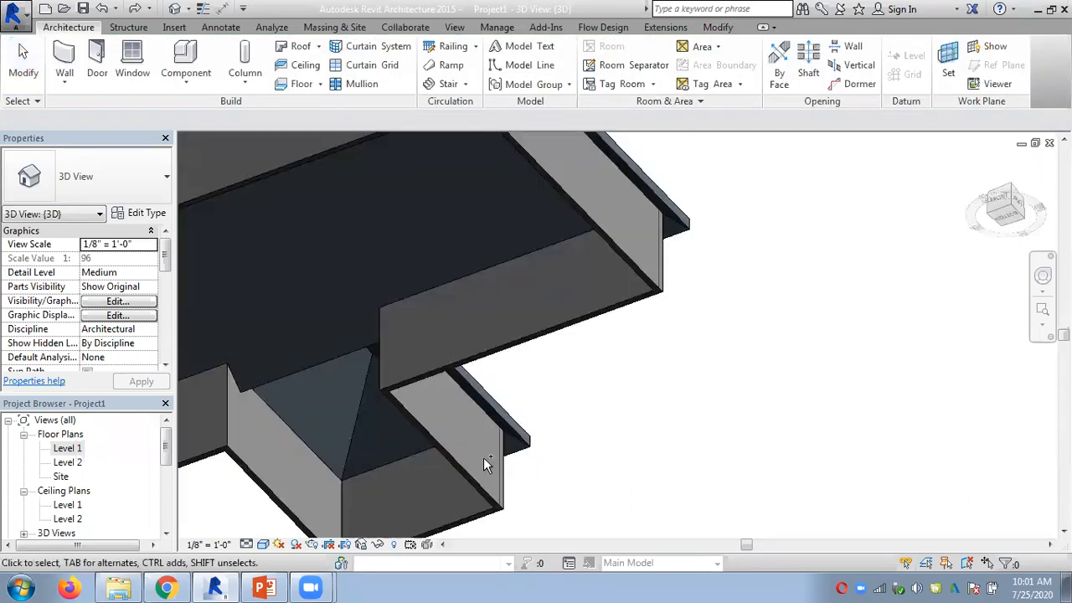
pyautogui.hotkey('ctrl', 'z')
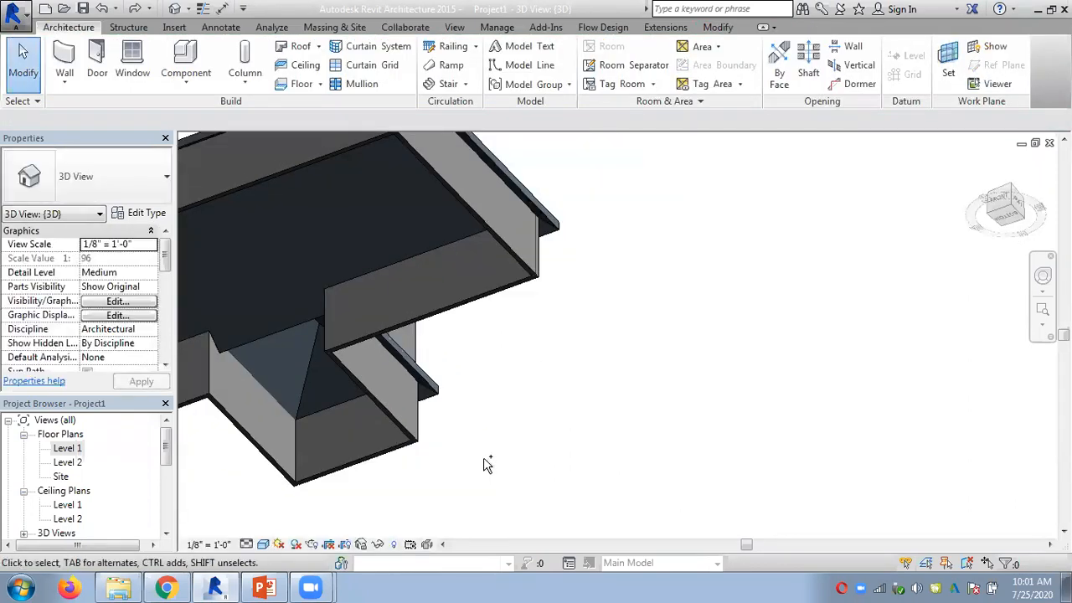
pyautogui.keyDown('shift'); pyautogui.moveTo(572, 374); pyautogui.dragTo(512, 437, button='middle'); pyautogui.keyUp('shift')
pyautogui.hotkey('ctrl', 'z')
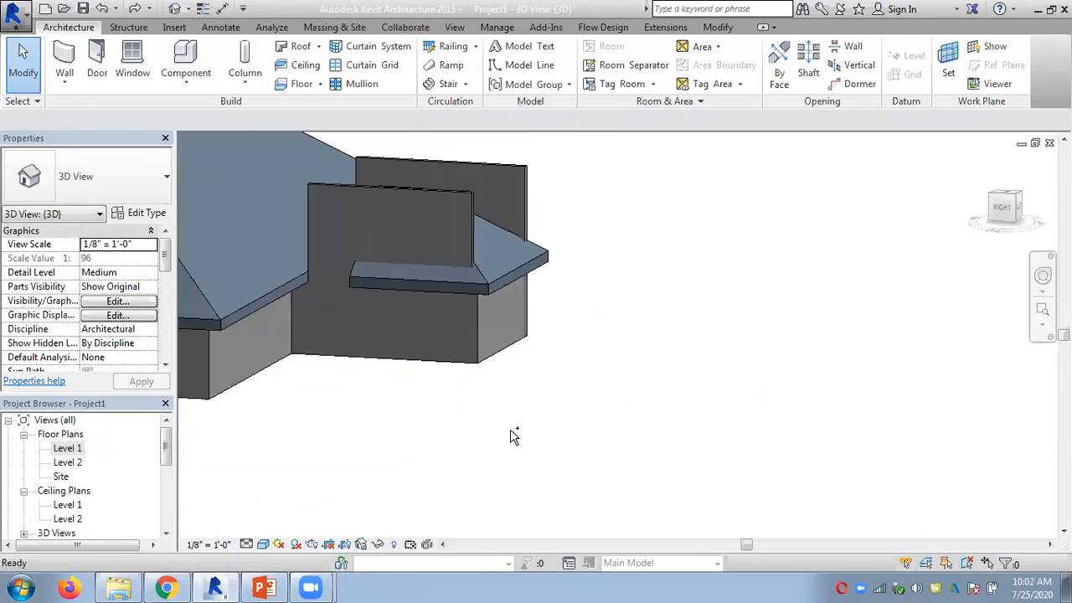
pyautogui.keyDown('shift'); pyautogui.moveTo(666, 303); pyautogui.dragTo(485, 374, button='middle'); pyautogui.keyUp('shift')
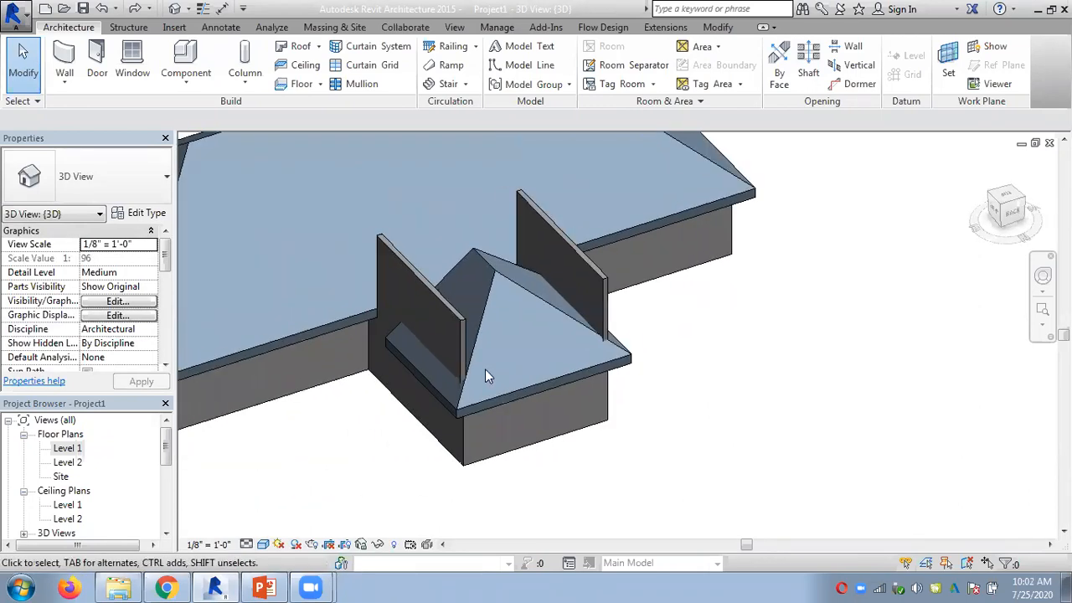
# Raise the wing roof by setting its base offset from Level 2 first to 3' 0" and finally to 5' 0"
pyautogui.click(494, 395)
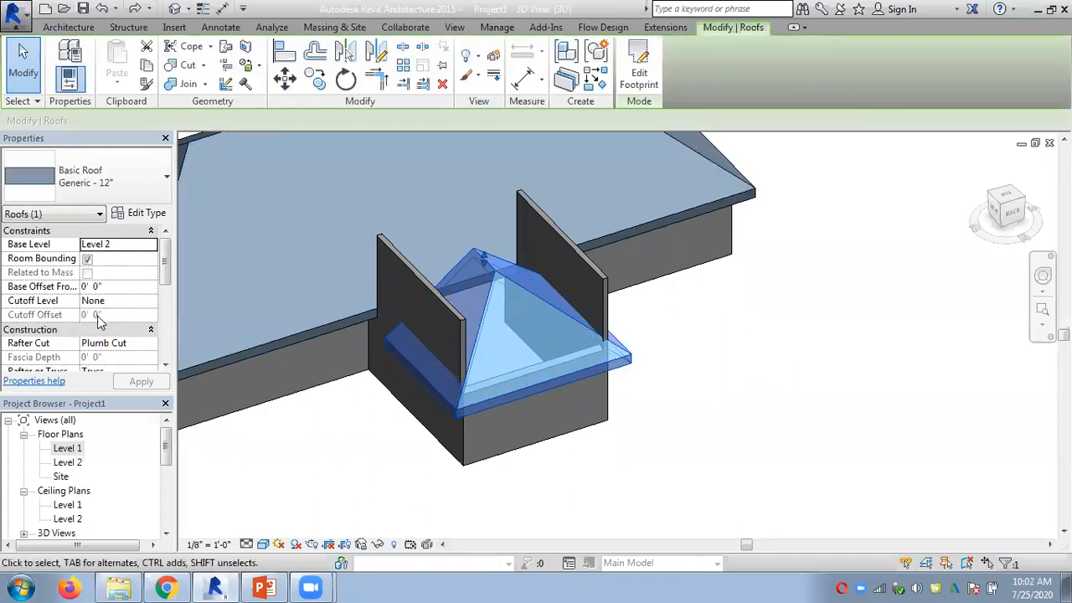
pyautogui.click(98, 286)
pyautogui.write('3')
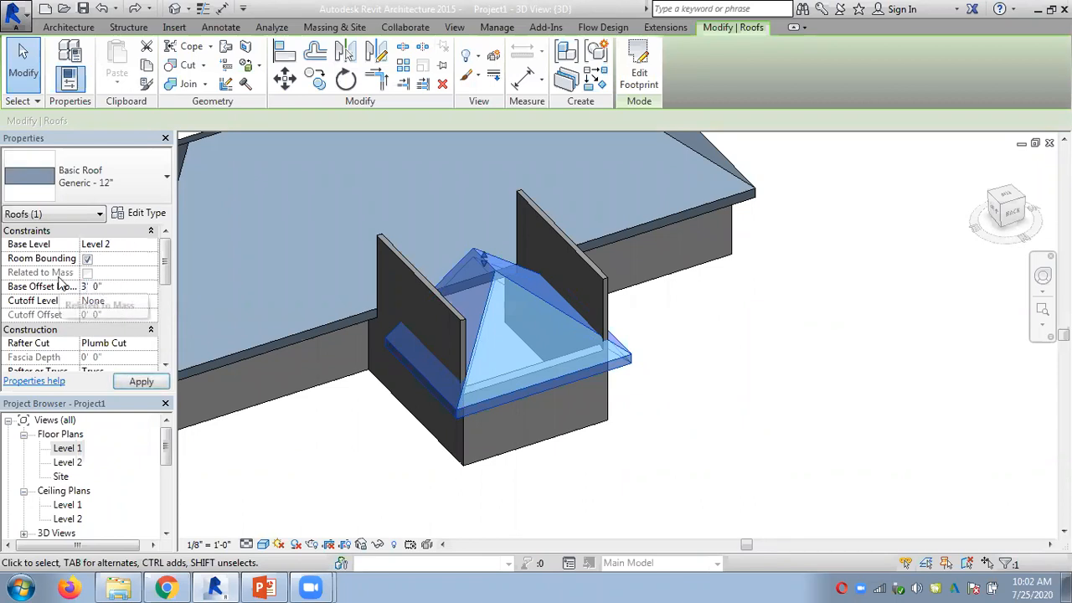
pyautogui.click(128, 384)
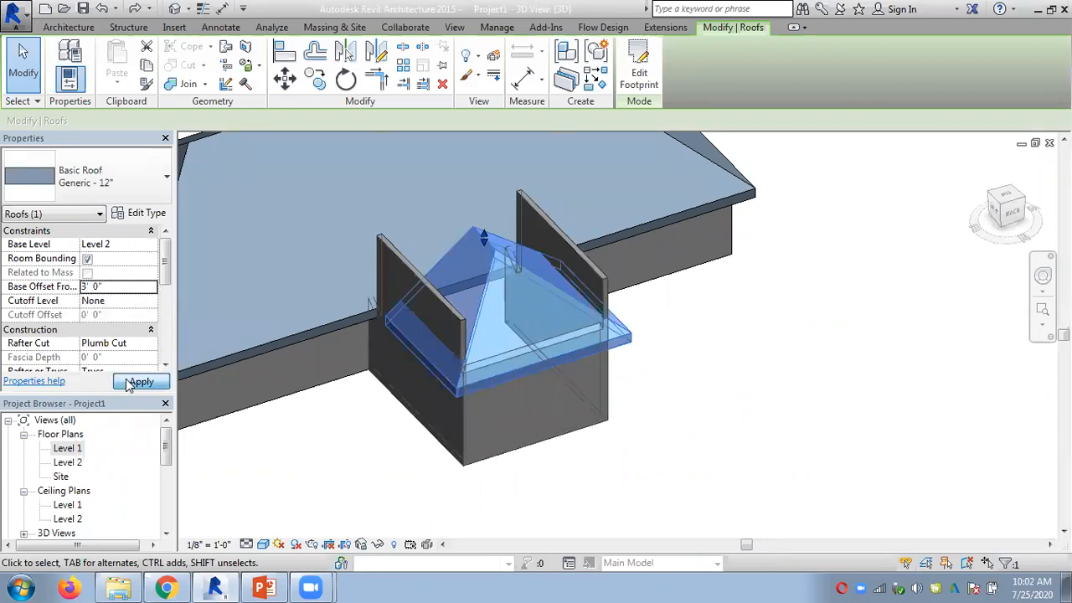
pyautogui.click(117, 288)
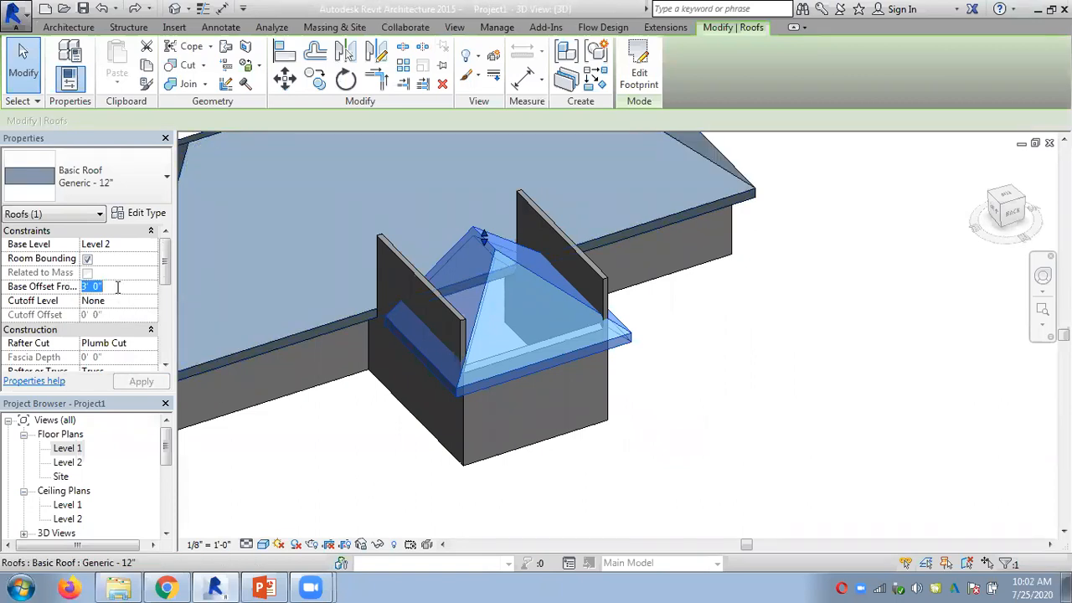
pyautogui.write('5')
pyautogui.click(132, 379)
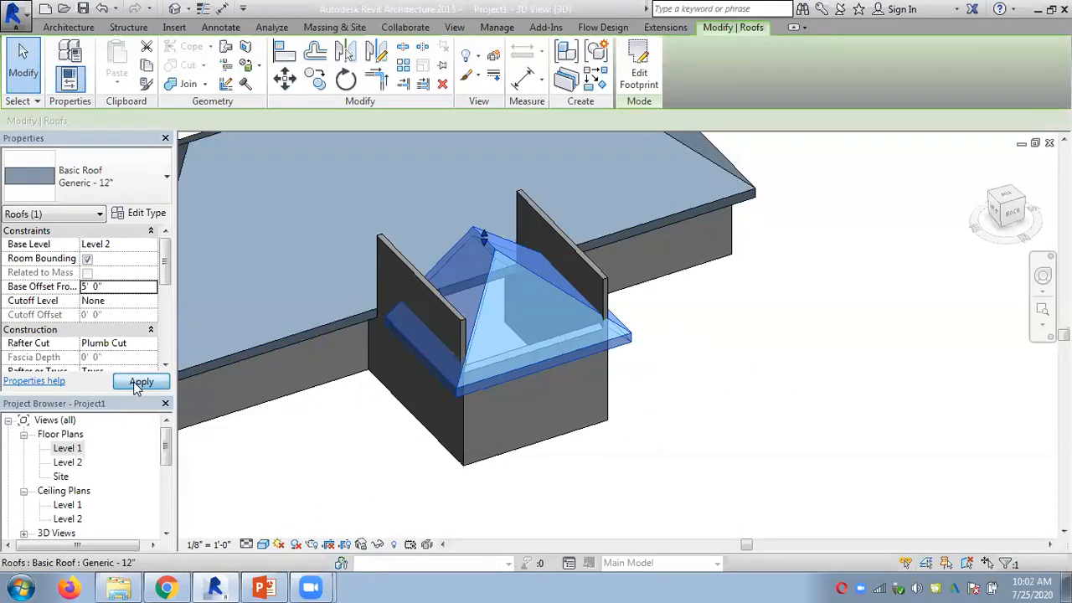
pyautogui.click(251, 442)
# Extend the inner edge of the raised wing roof back into the main hip roof
pyautogui.keyDown('shift'); pyautogui.moveTo(418, 388); pyautogui.dragTo(421, 448, button='middle'); pyautogui.keyUp('shift')
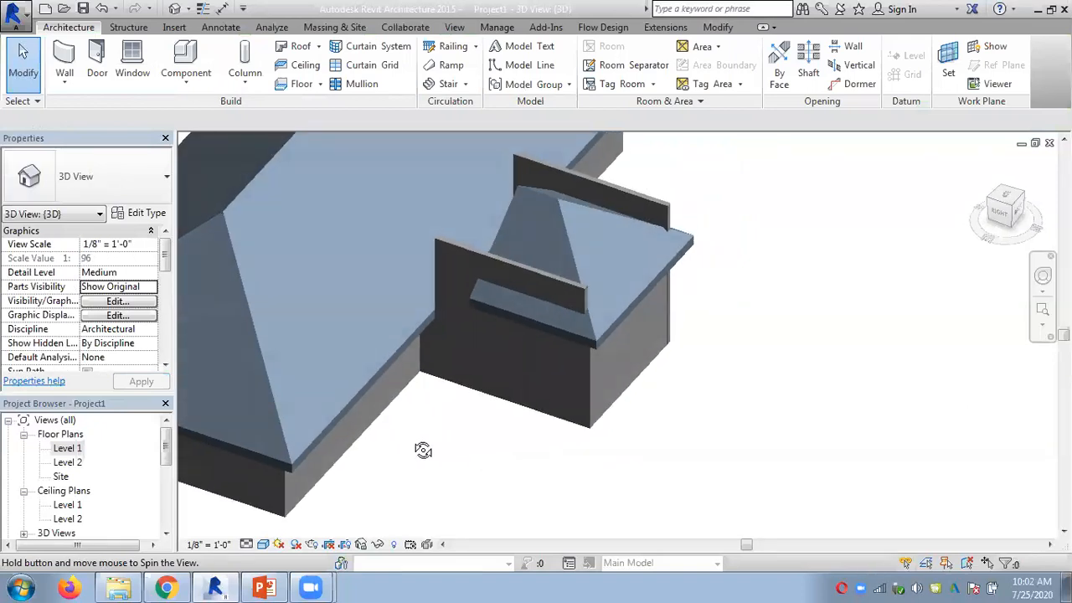
pyautogui.click(572, 248)
pyautogui.moveTo(500, 226); pyautogui.dragTo(432, 207)
pyautogui.keyDown('shift'); pyautogui.moveTo(431, 208); pyautogui.dragTo(456, 373, button='middle'); pyautogui.keyUp('shift')
# Delete the wing's walls beneath and projecting through the raised wing roof
pyautogui.click(518, 292)
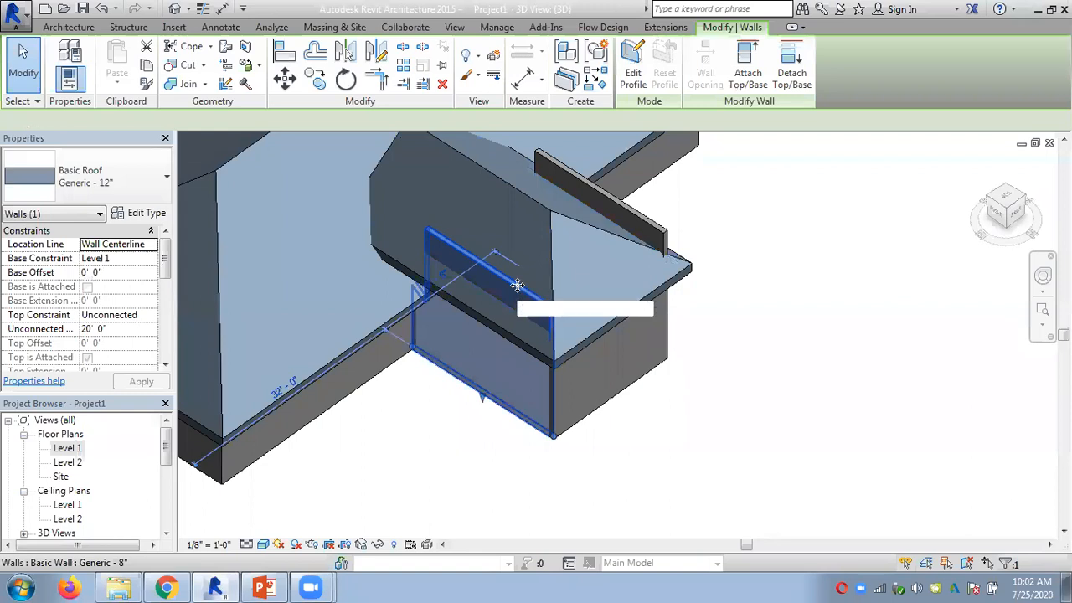
pyautogui.press('Delete')
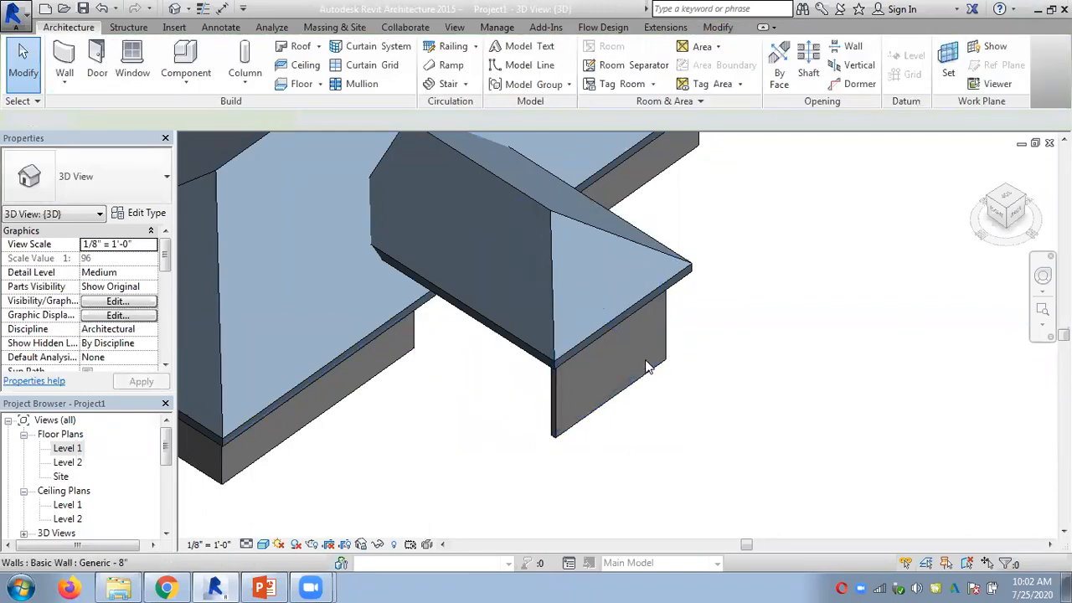
pyautogui.scroll(-3, 501, 413)
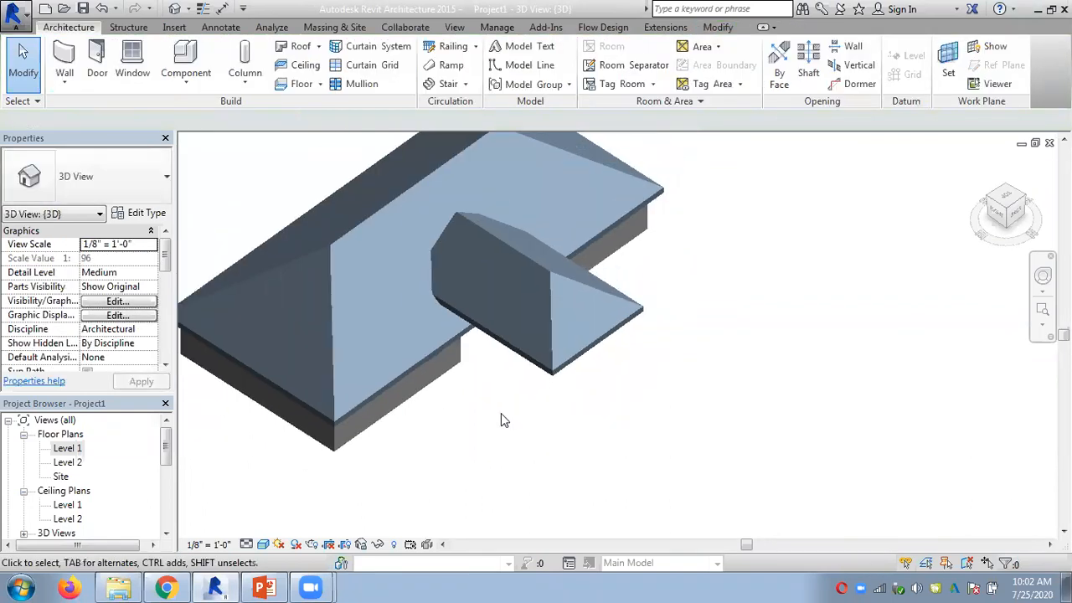
# Pull the wing roof's inner edge outward, away from the main hip roof
pyautogui.keyDown('shift'); pyautogui.moveTo(501, 413); pyautogui.dragTo(550, 359, button='middle'); pyautogui.keyUp('shift')
pyautogui.moveTo(537, 276); pyautogui.dragTo(582, 290)
pyautogui.click(762, 379)
pyautogui.keyDown('shift'); pyautogui.moveTo(762, 380); pyautogui.dragTo(329, 487, button='middle'); pyautogui.keyUp('shift')
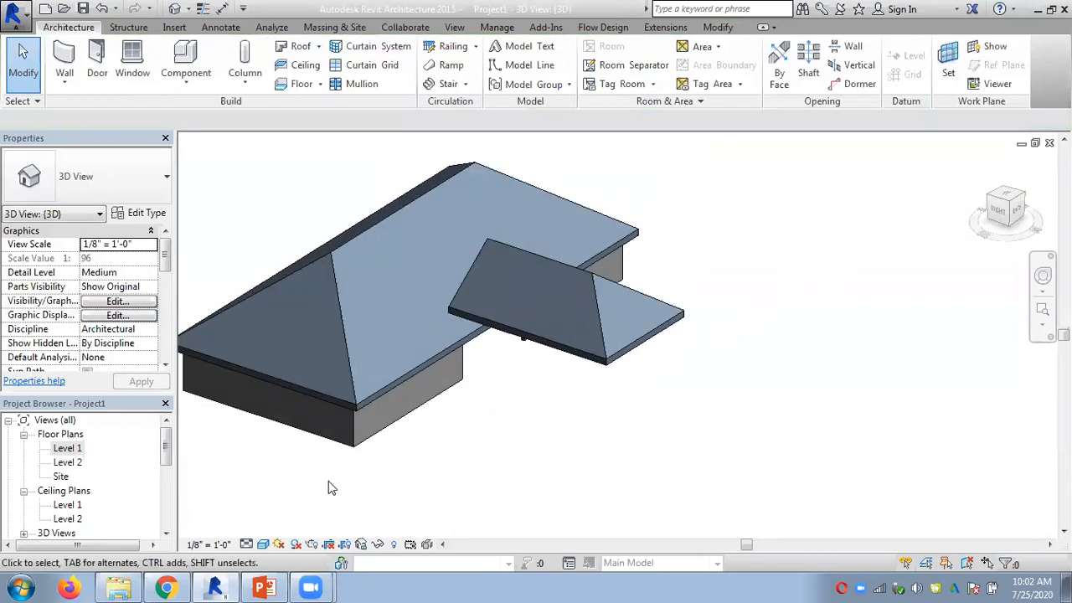
pyautogui.click(166, 588)
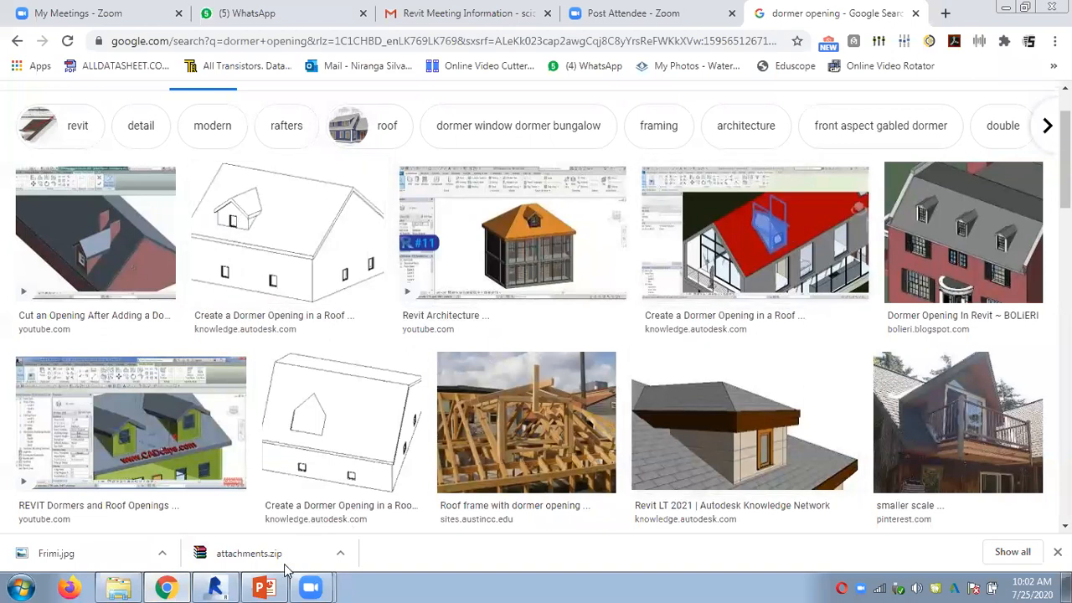
pyautogui.click(214, 588)
# Join the inner end of the wing roof to the main hip roof's slope with Join/Unjoin Roof
pyautogui.keyDown('shift'); pyautogui.moveTo(538, 421); pyautogui.dragTo(687, 460, button='middle'); pyautogui.keyUp('shift')
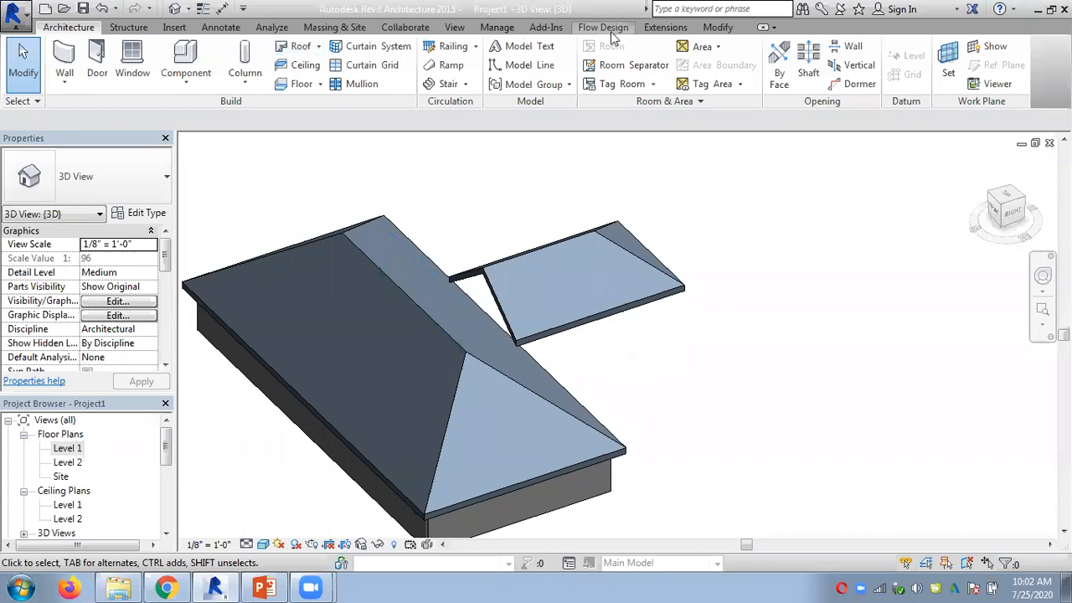
pyautogui.click(716, 32)
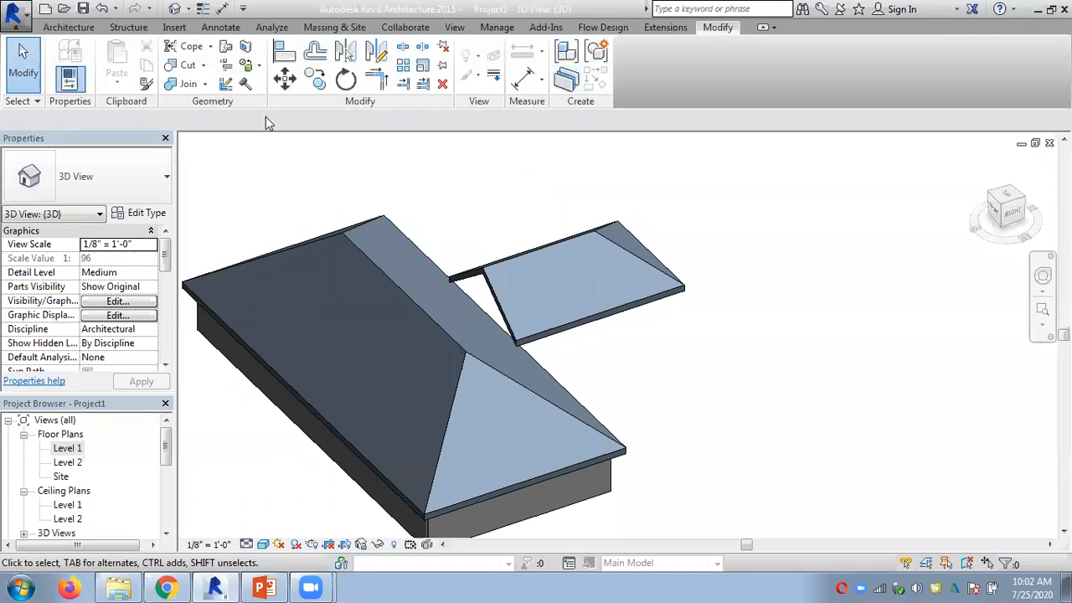
pyautogui.click(225, 46)
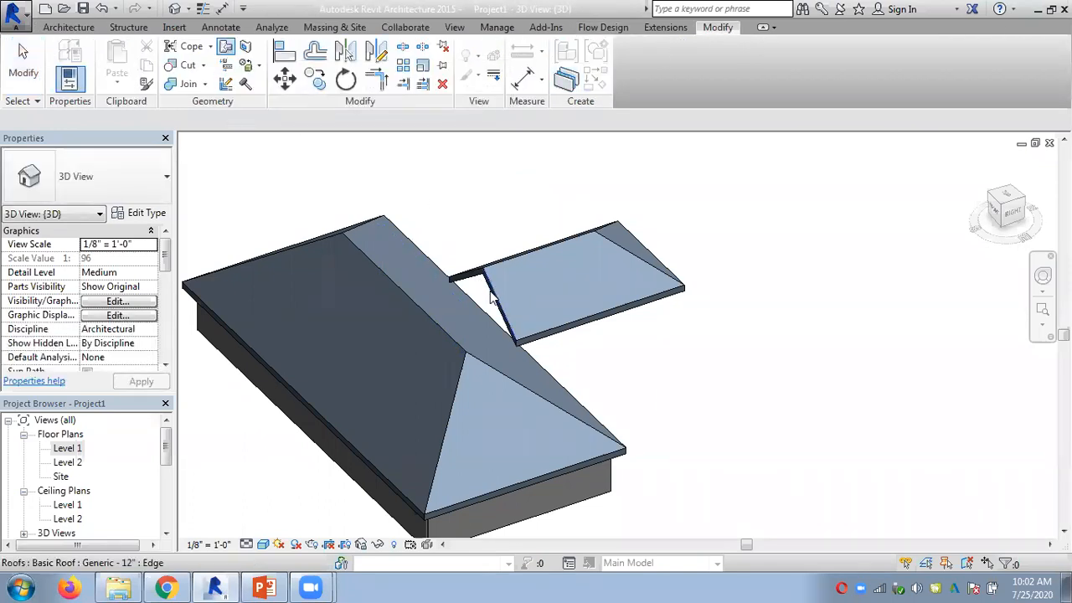
pyautogui.scroll(4, 507, 309)
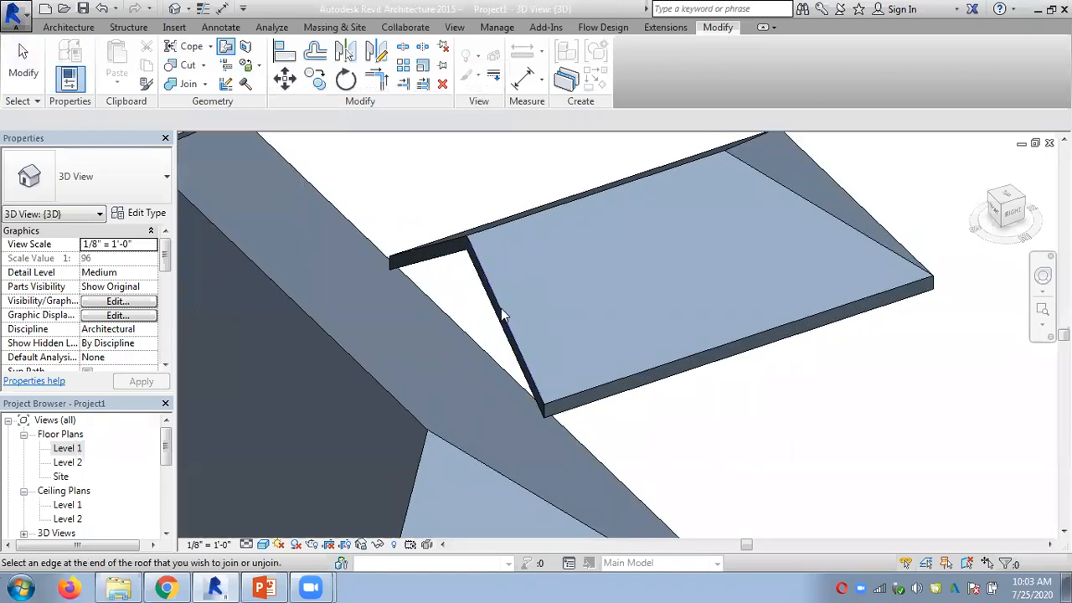
pyautogui.click(377, 382)
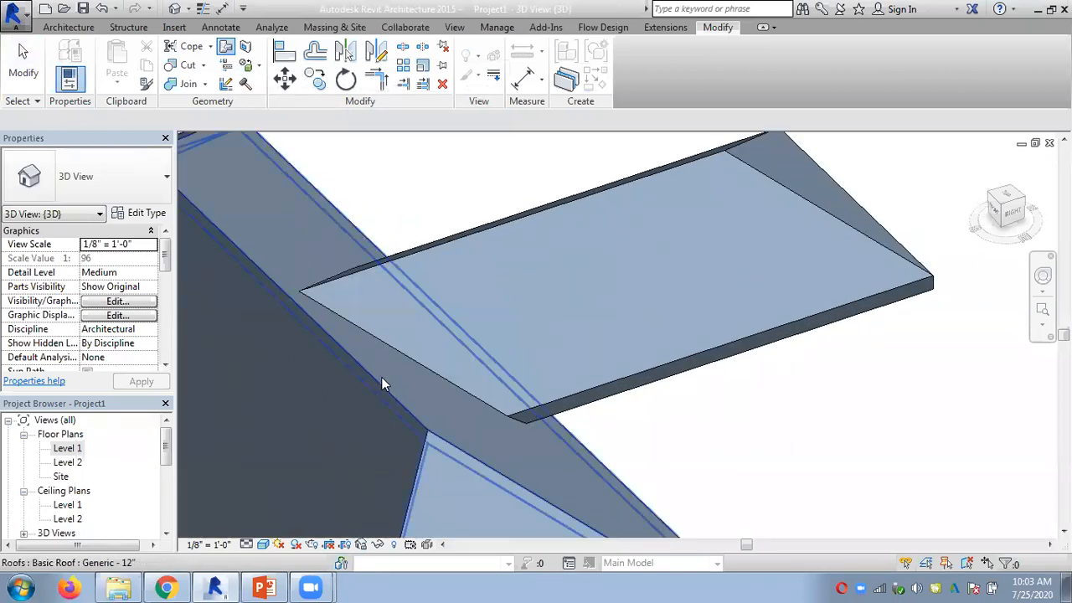
pyautogui.scroll(-5, 770, 409)
pyautogui.keyDown('shift'); pyautogui.moveTo(771, 404); pyautogui.dragTo(641, 365, button='middle'); pyautogui.keyUp('shift')
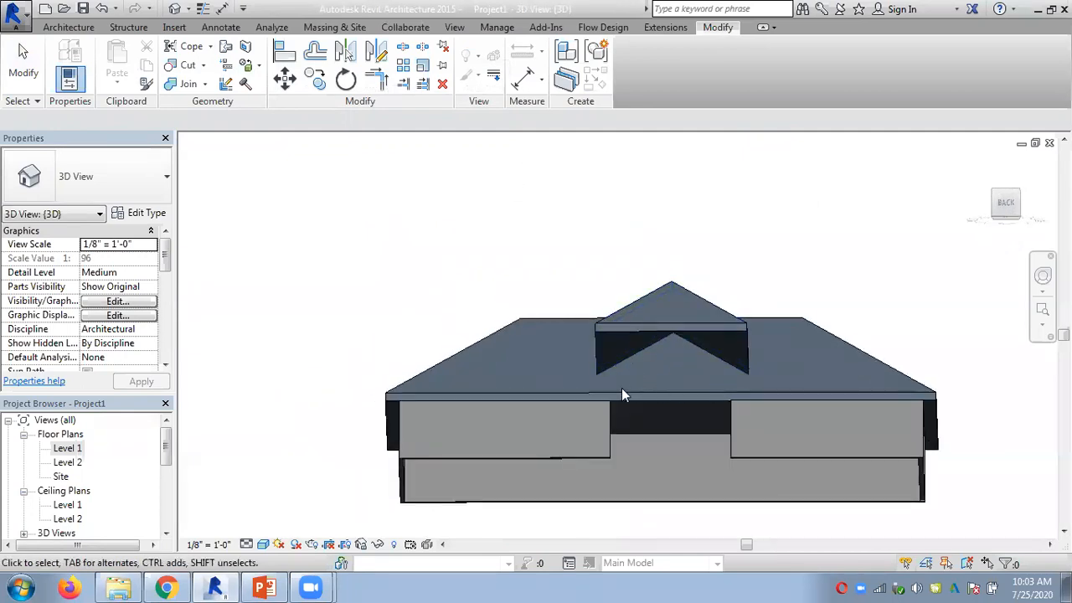
pyautogui.press('Escape')
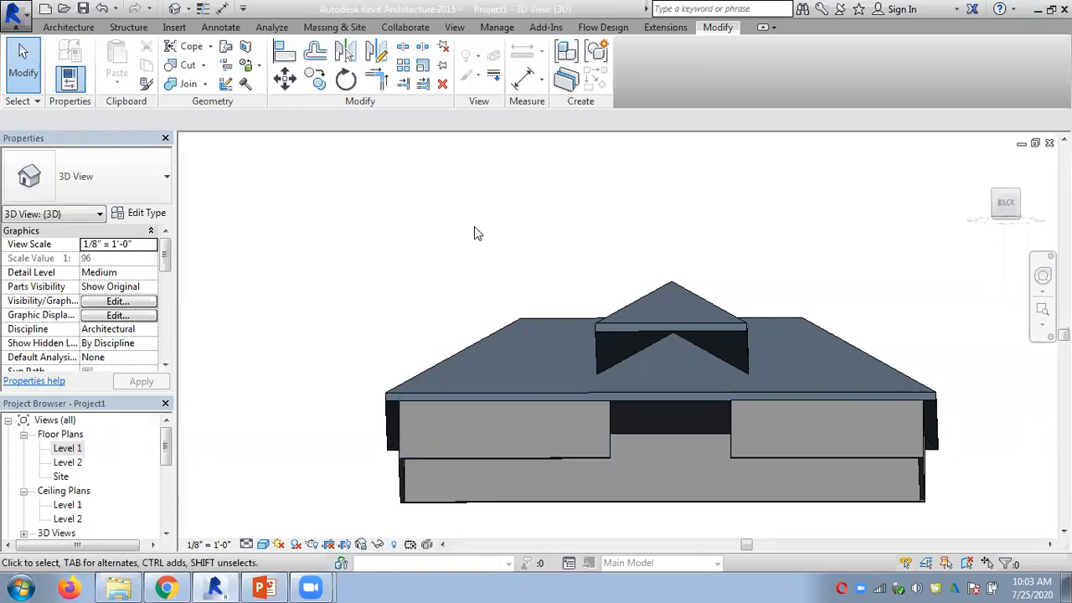
# Change the 3D view's visual style to Hidden Line
pyautogui.keyDown('shift'); pyautogui.moveTo(483, 232); pyautogui.dragTo(583, 270, button='middle'); pyautogui.keyUp('shift')
pyautogui.click(263, 545)
pyautogui.click(288, 479)
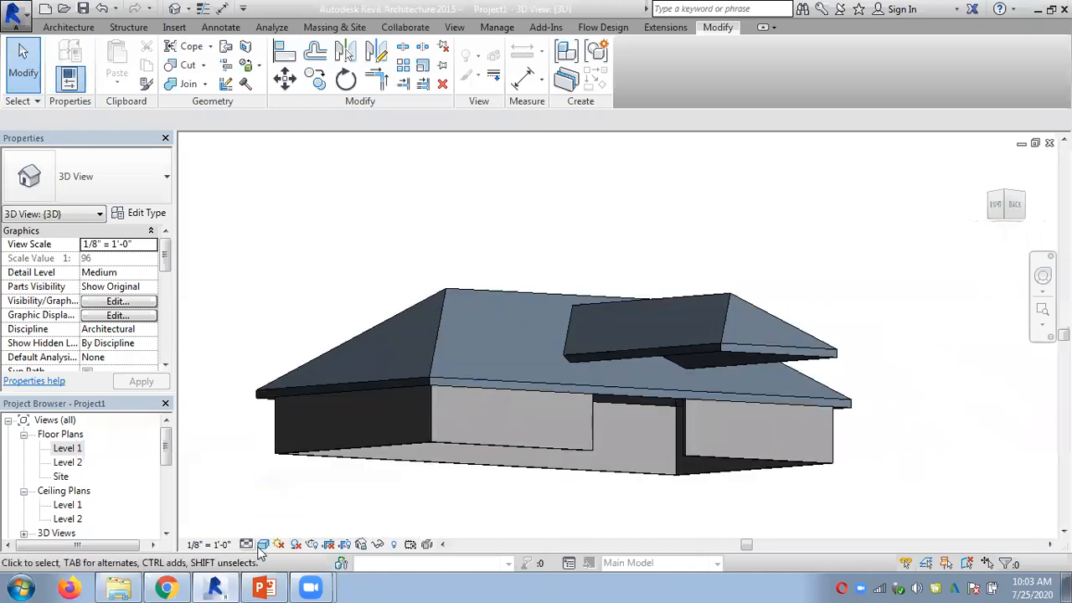
pyautogui.click(263, 545)
pyautogui.click(291, 465)
pyautogui.keyDown('shift'); pyautogui.moveTo(465, 383); pyautogui.dragTo(274, 499, button='middle'); pyautogui.keyUp('shift')
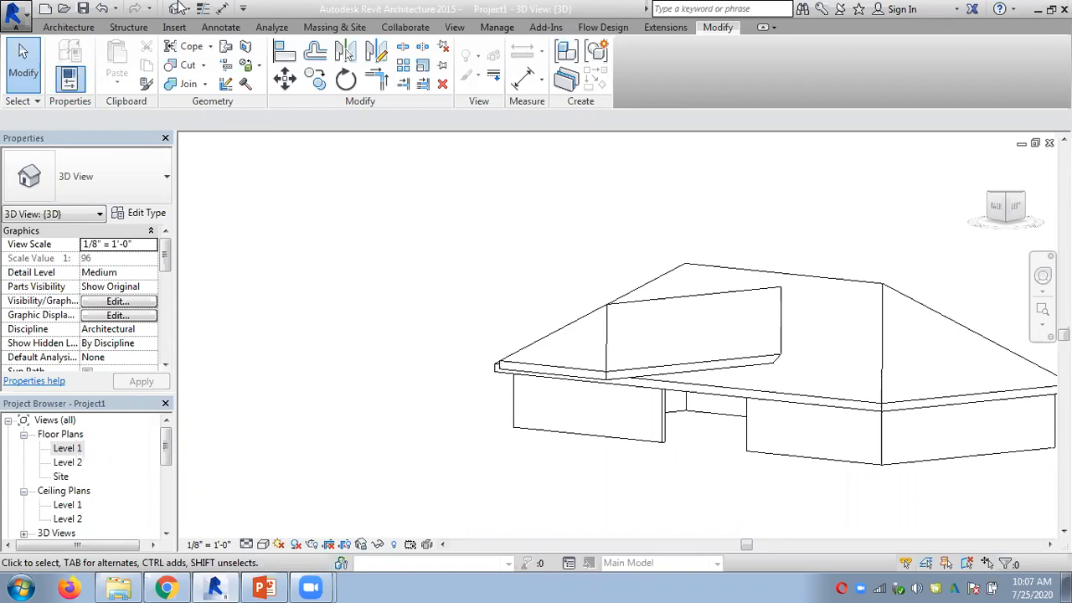
# Start a dormer opening in the main hip roof, pick the wing roof as its boundary and try to finish the sketch
pyautogui.keyDown('shift'); pyautogui.moveTo(751, 180); pyautogui.dragTo(770, 371, button='middle'); pyautogui.keyUp('shift')
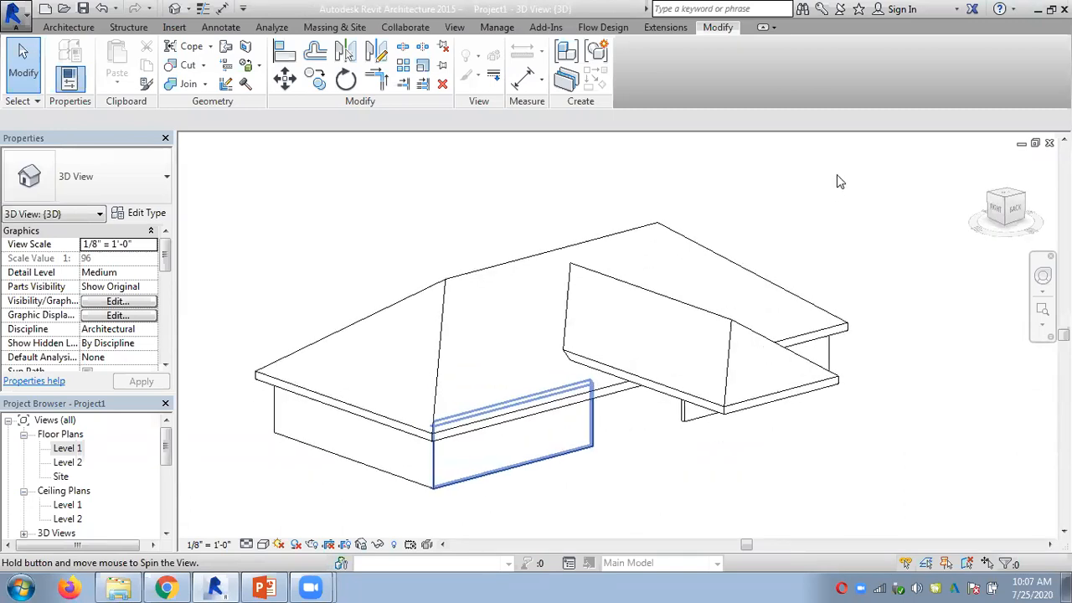
pyautogui.click(81, 30)
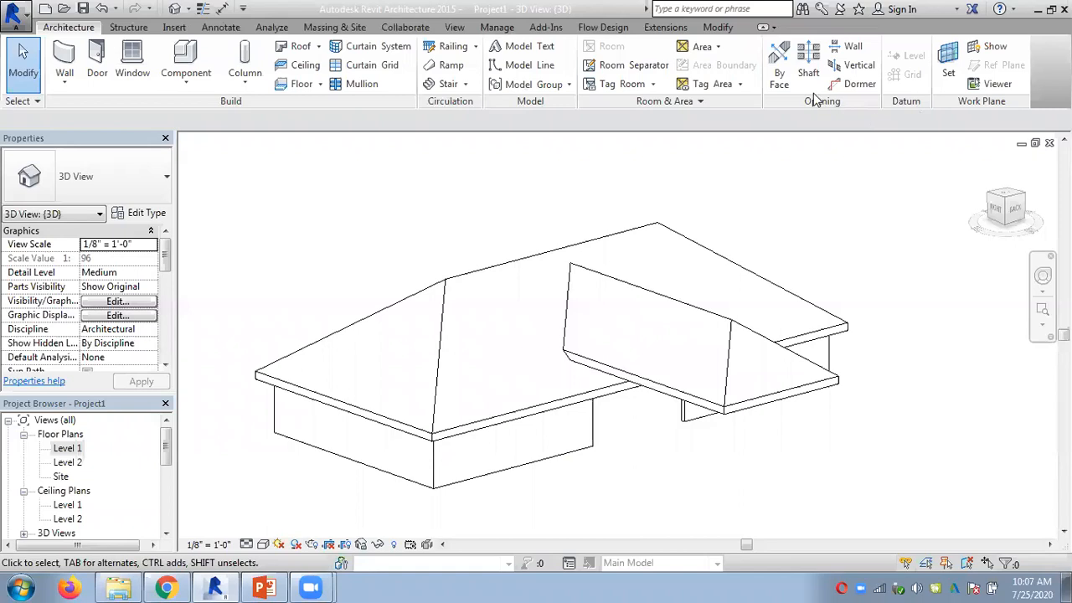
pyautogui.click(848, 86)
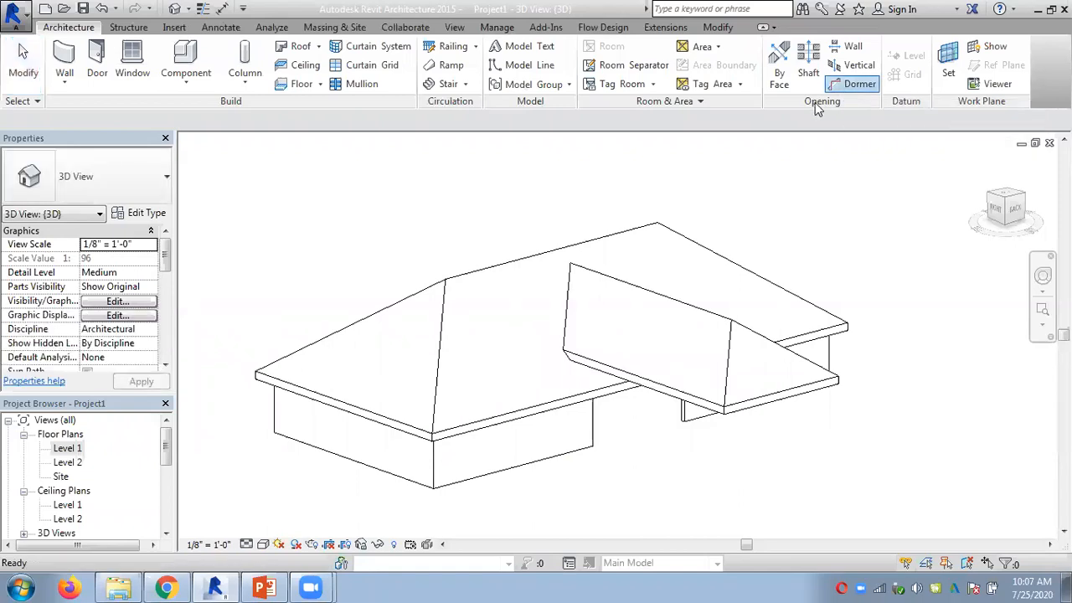
pyautogui.click(594, 241)
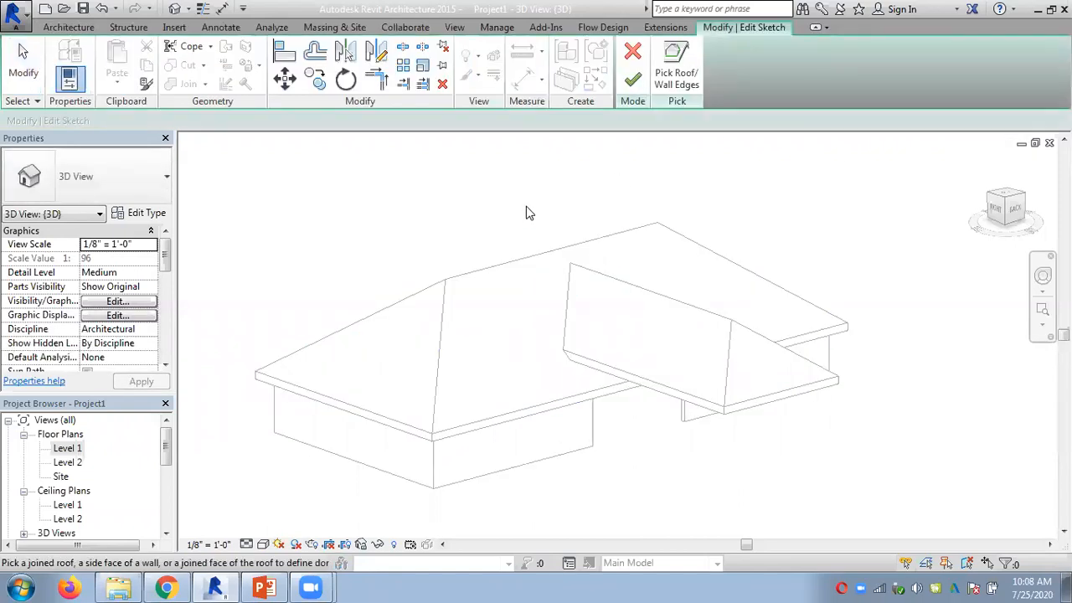
pyautogui.click(686, 393)
pyautogui.scroll(2, 708, 439)
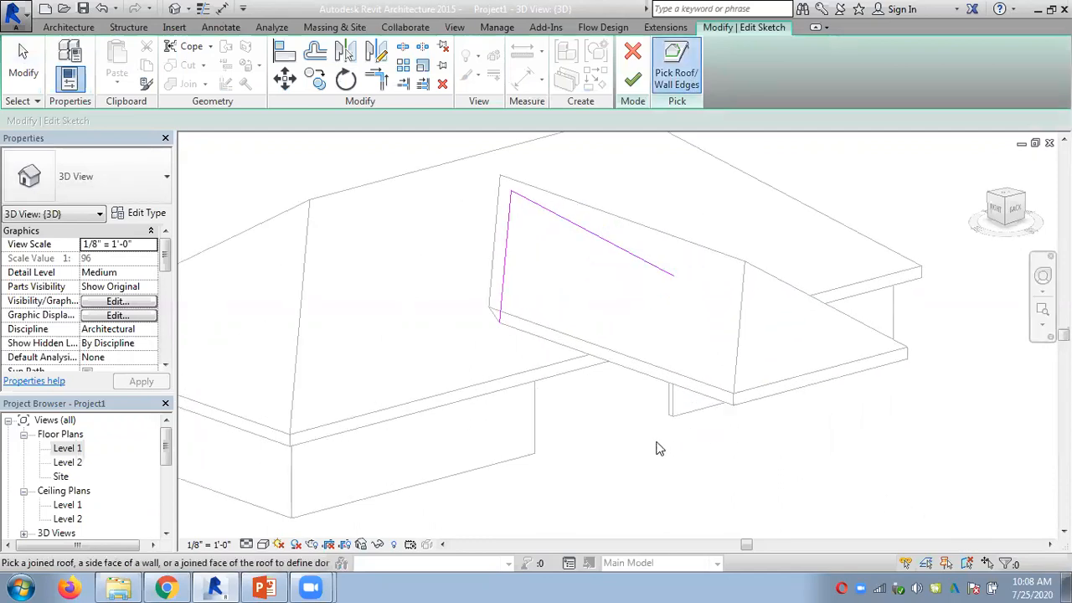
pyautogui.click(633, 81)
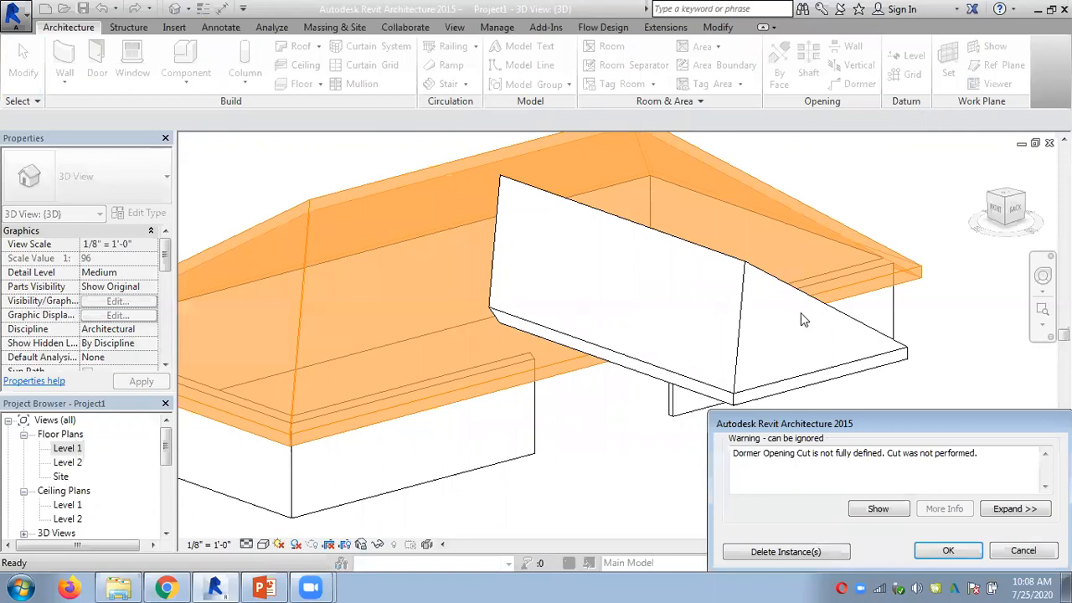
pyautogui.moveTo(736, 453); pyautogui.dragTo(986, 459)
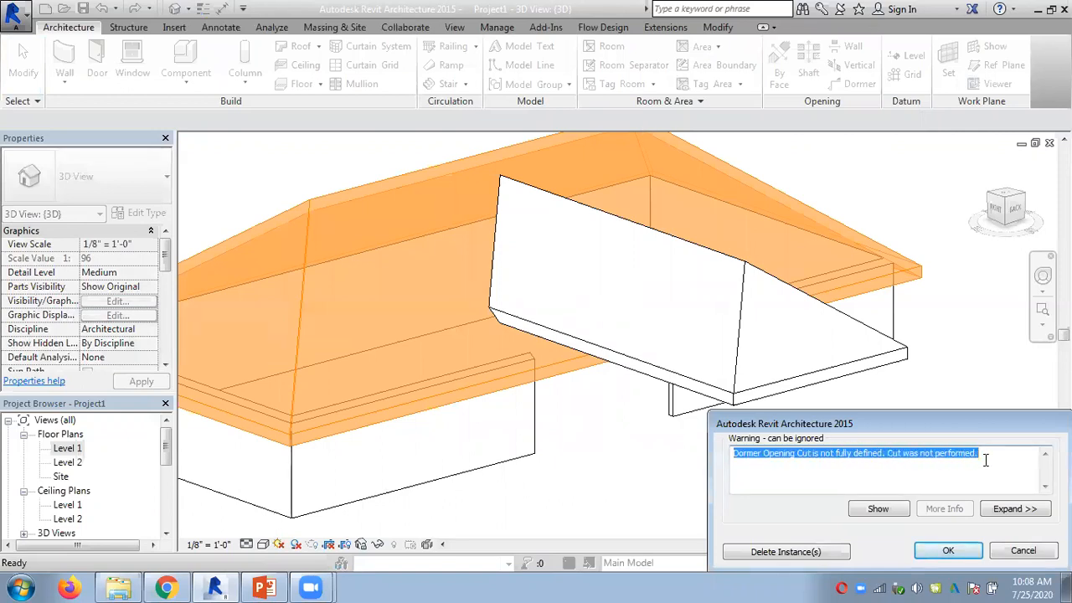
pyautogui.click(1012, 555)
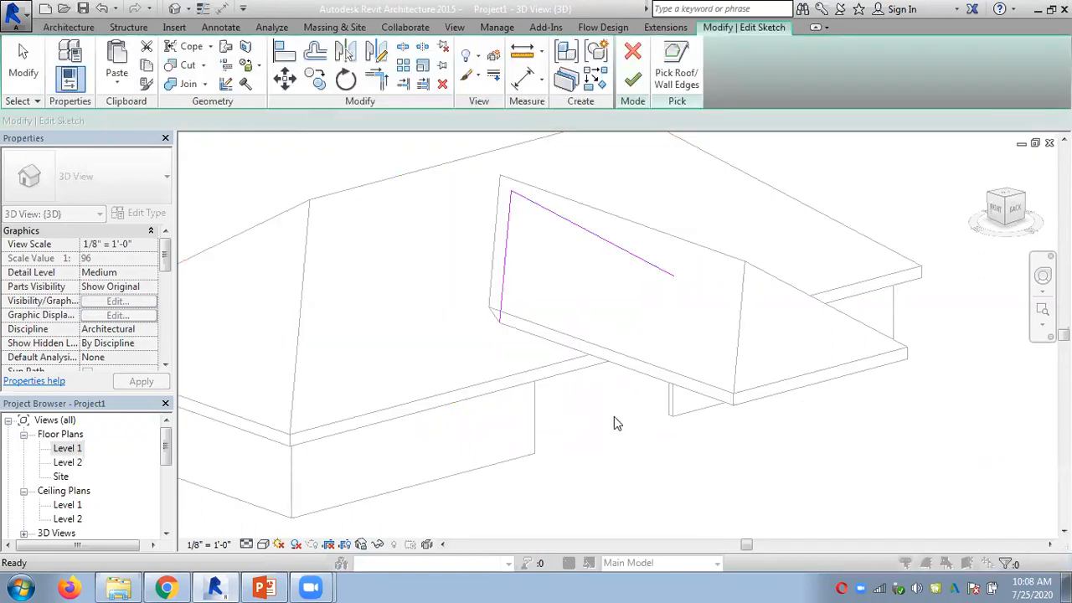
# Add the main roof's eave edge below the wing roof to the dormer boundary and try to finish the sketch
pyautogui.scroll(3, 524, 320)
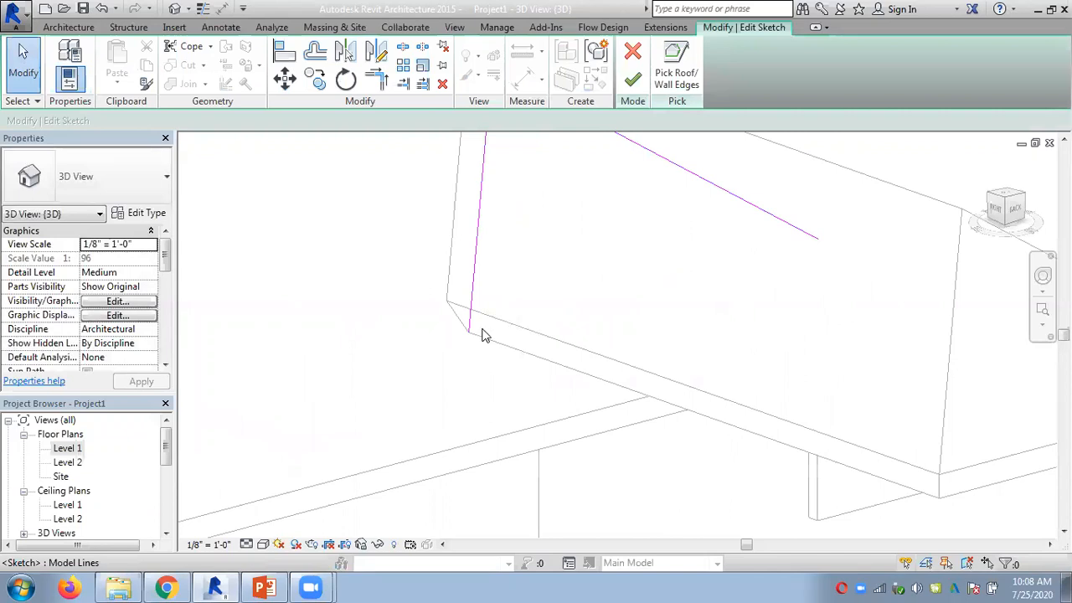
pyautogui.scroll(-2, 508, 353)
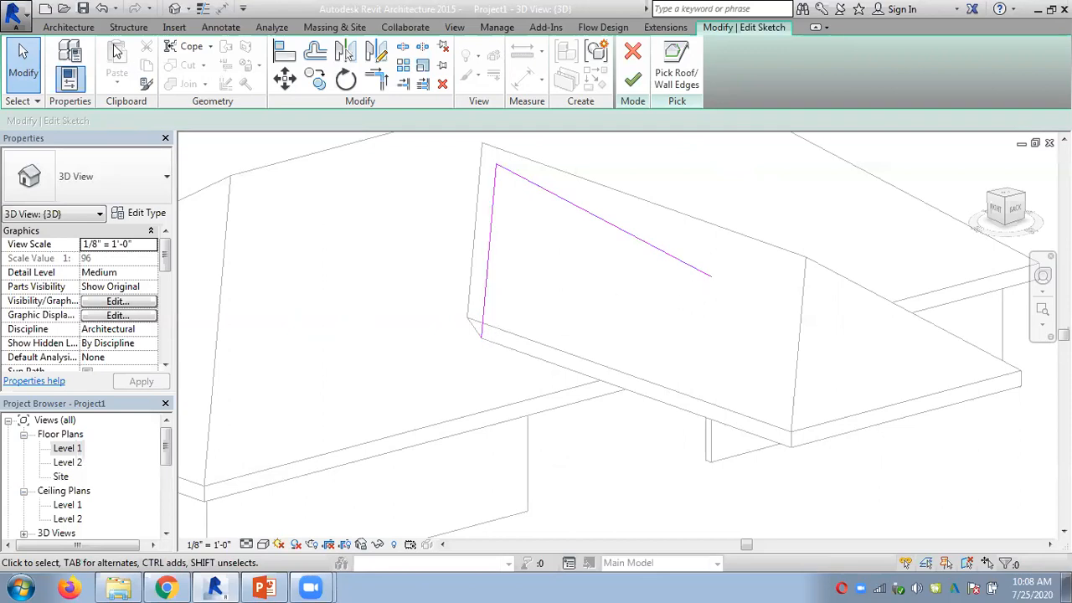
pyautogui.click(69, 27)
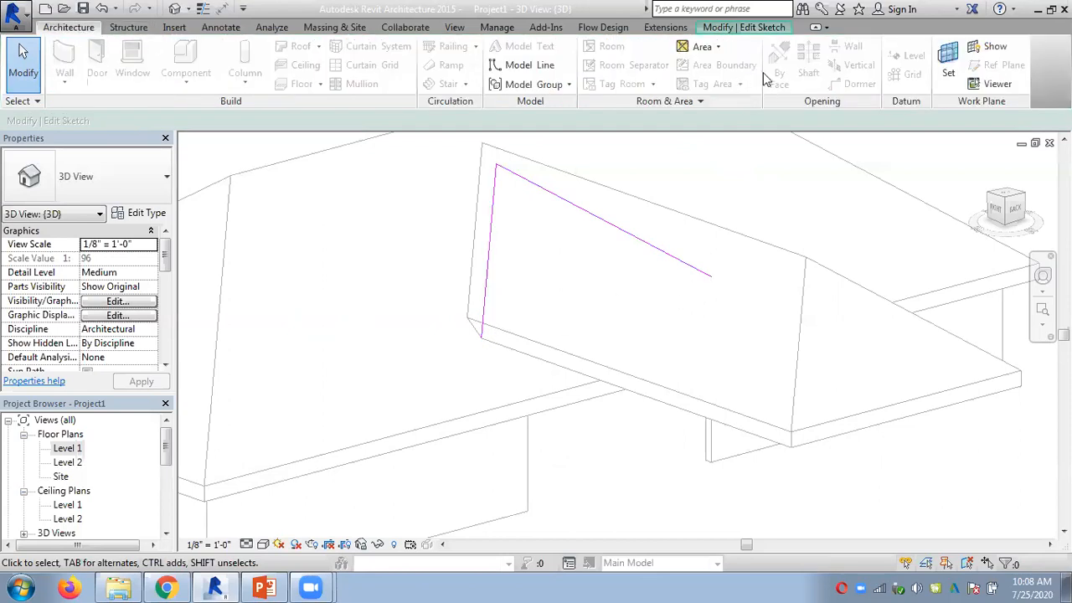
pyautogui.click(725, 28)
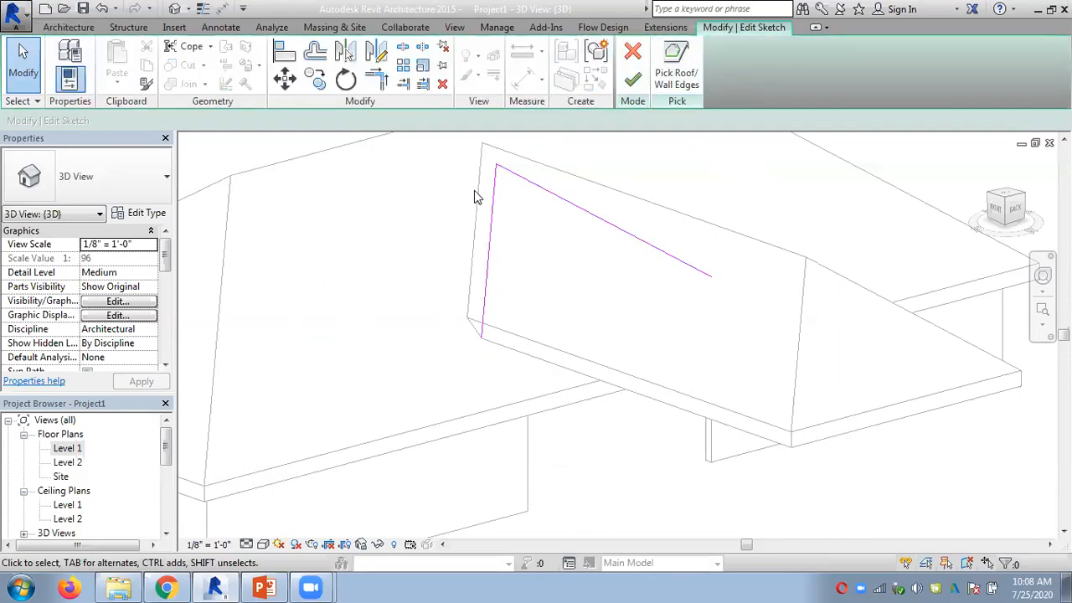
pyautogui.click(662, 84)
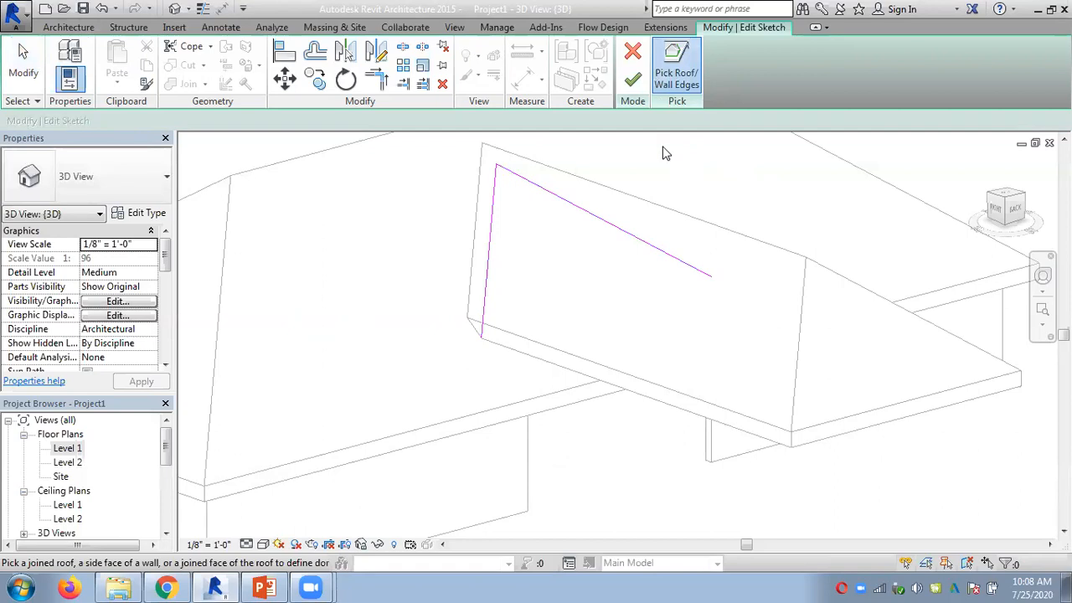
pyautogui.click(521, 409)
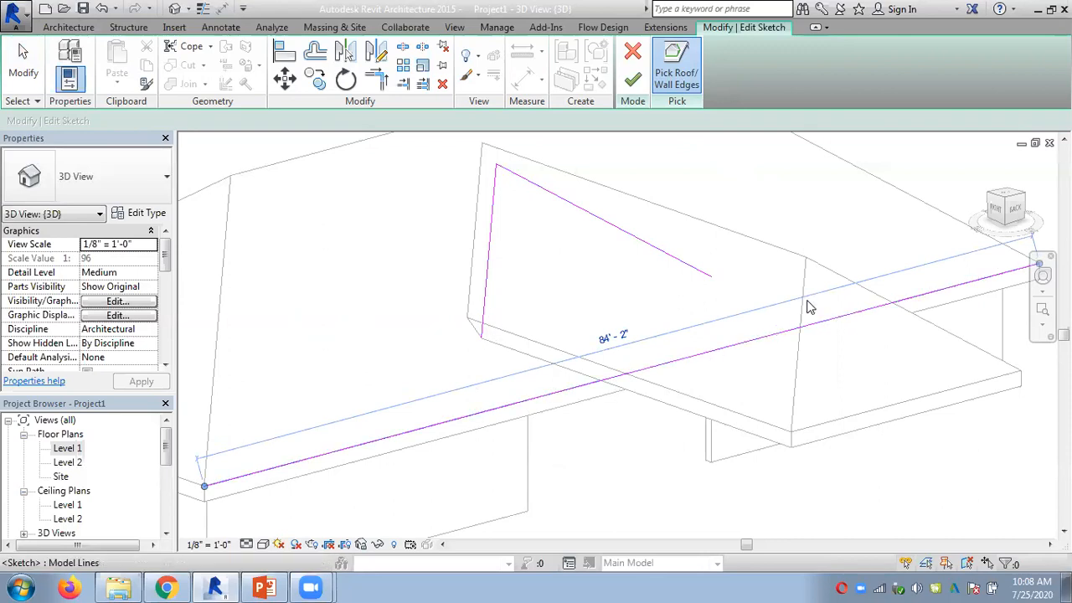
pyautogui.click(634, 82)
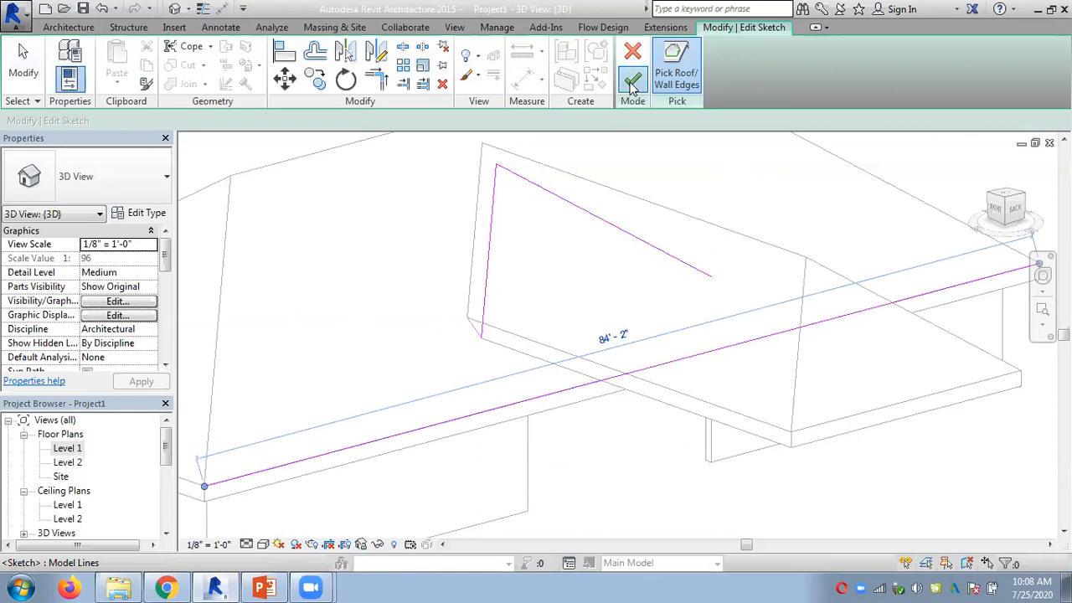
pyautogui.click(1019, 553)
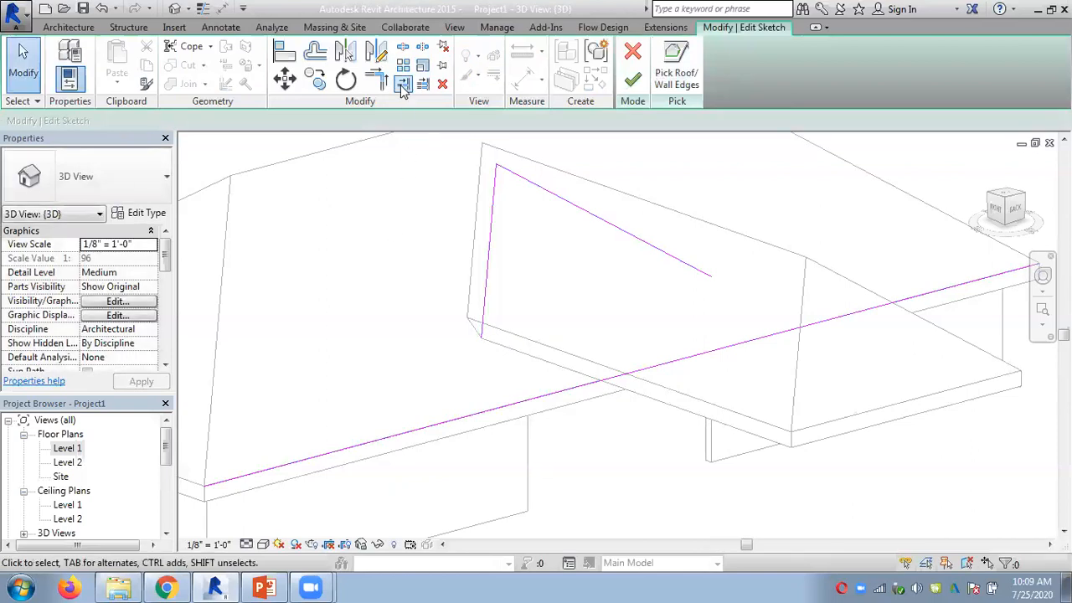
# Trim the two wing roof lines and the eave line to corners, forming a closed triangle, and finish the dormer opening
pyautogui.click(486, 303)
pyautogui.click(520, 402)
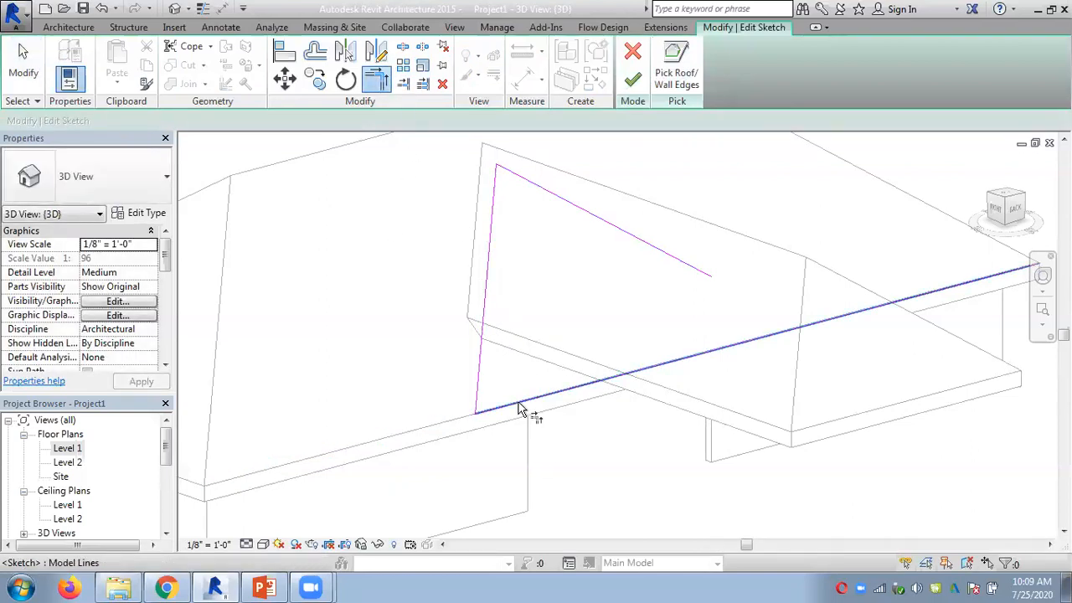
pyautogui.click(700, 270)
pyautogui.click(742, 342)
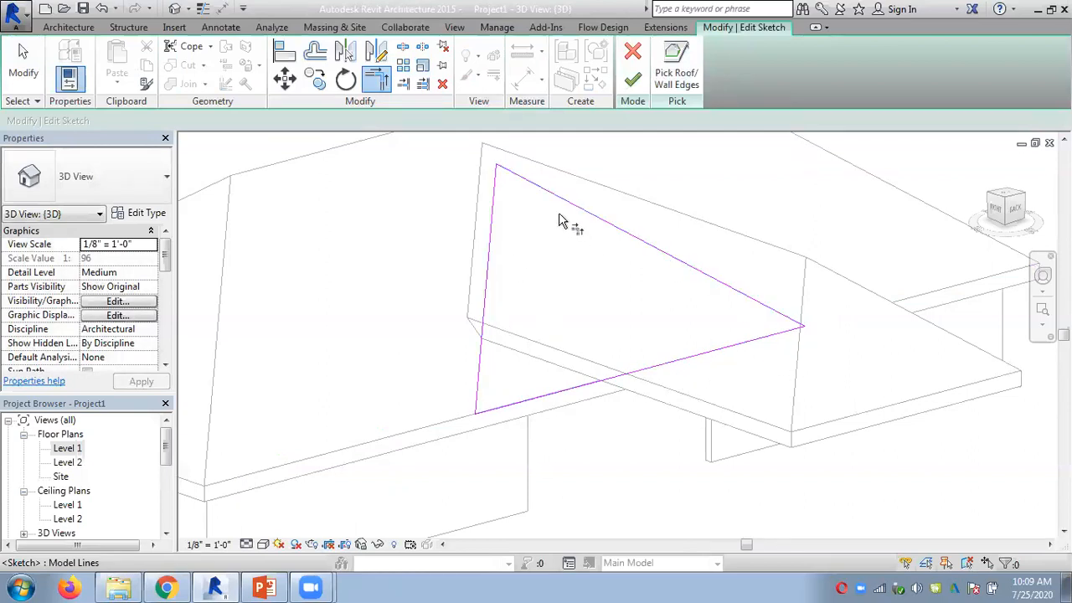
pyautogui.click(632, 79)
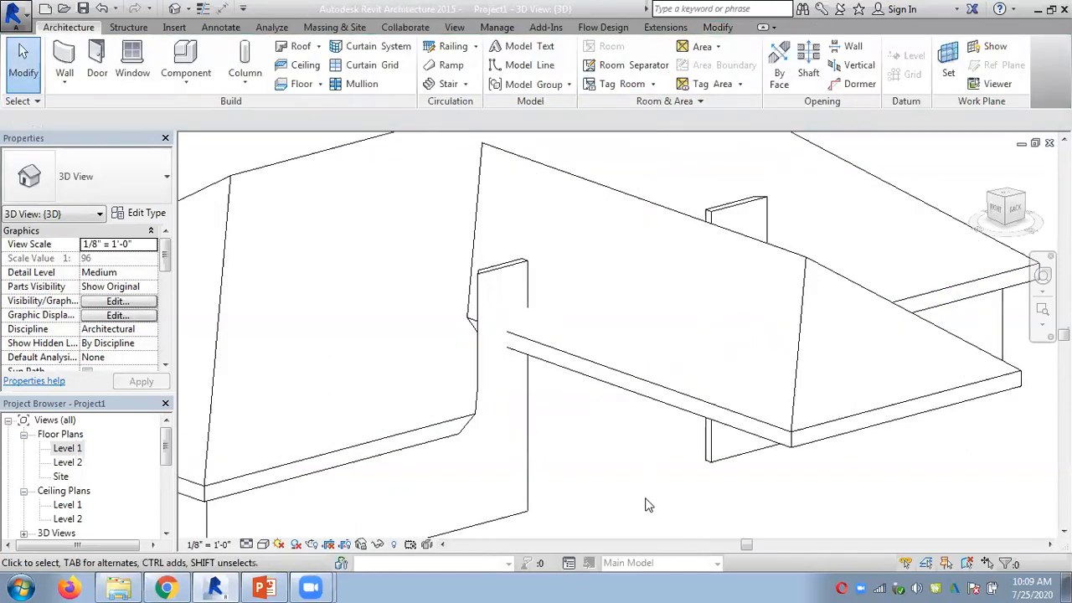
# Reopen the dormer opening's triangular sketch and discard its picked boundary
pyautogui.keyDown('shift'); pyautogui.moveTo(646, 477); pyautogui.dragTo(584, 421, button='middle'); pyautogui.keyUp('shift')
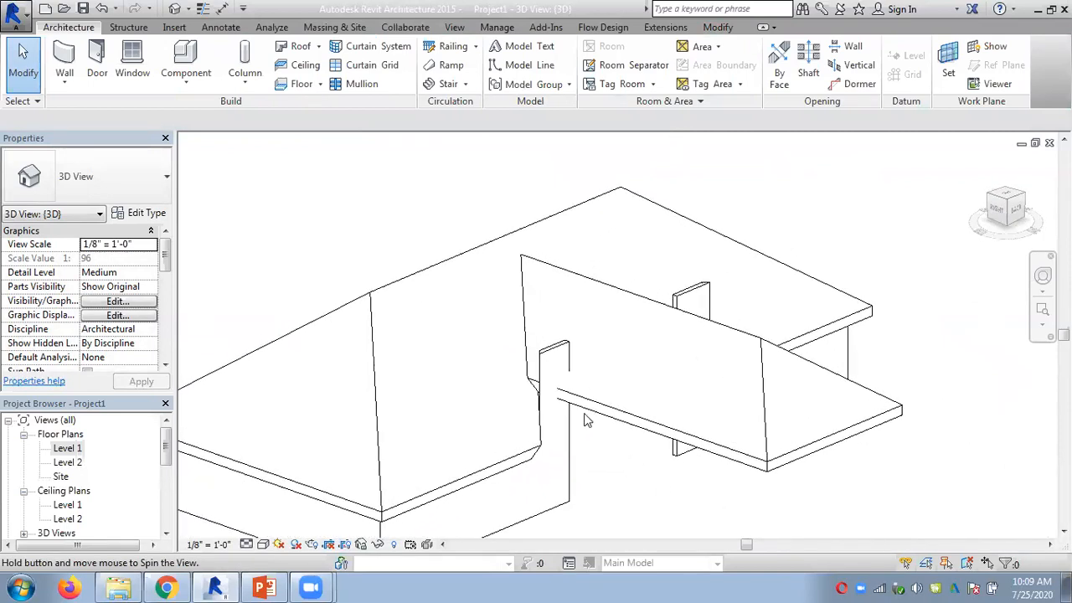
pyautogui.doubleClick(646, 417)
pyautogui.scroll(4, 620, 419)
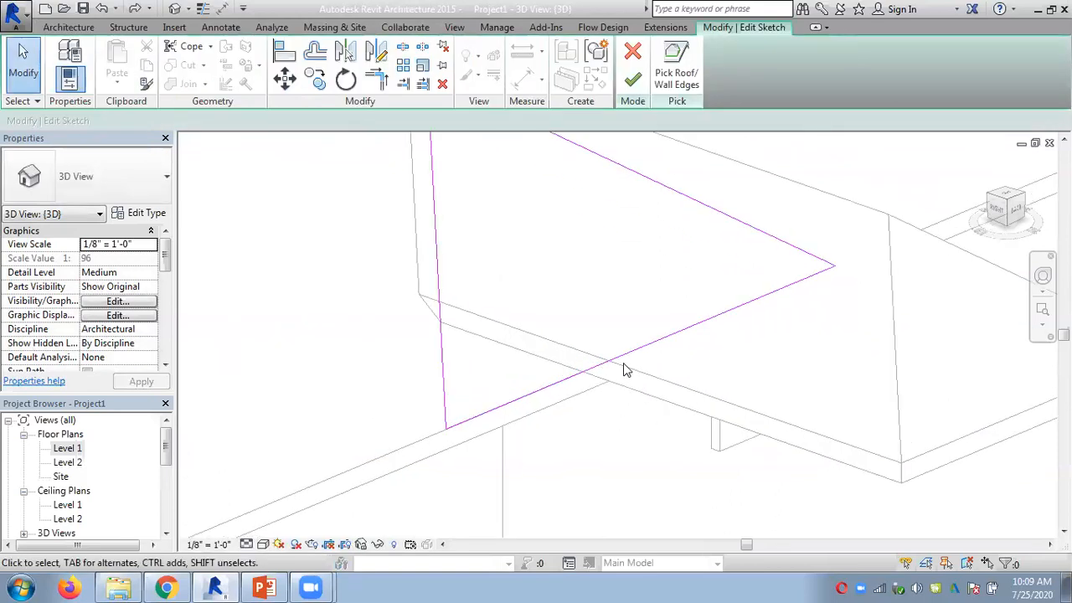
pyautogui.moveTo(698, 358)
pyautogui.keyDown('shift'); pyautogui.mouseDown(button='middle')
pyautogui.moveTo(522, 351)
pyautogui.moveTo(510, 304)
pyautogui.moveTo(637, 332)
pyautogui.moveTo(689, 376)
pyautogui.moveTo(678, 335)
pyautogui.mouseUp(button='middle'); pyautogui.keyUp('shift')
pyautogui.click(633, 52)
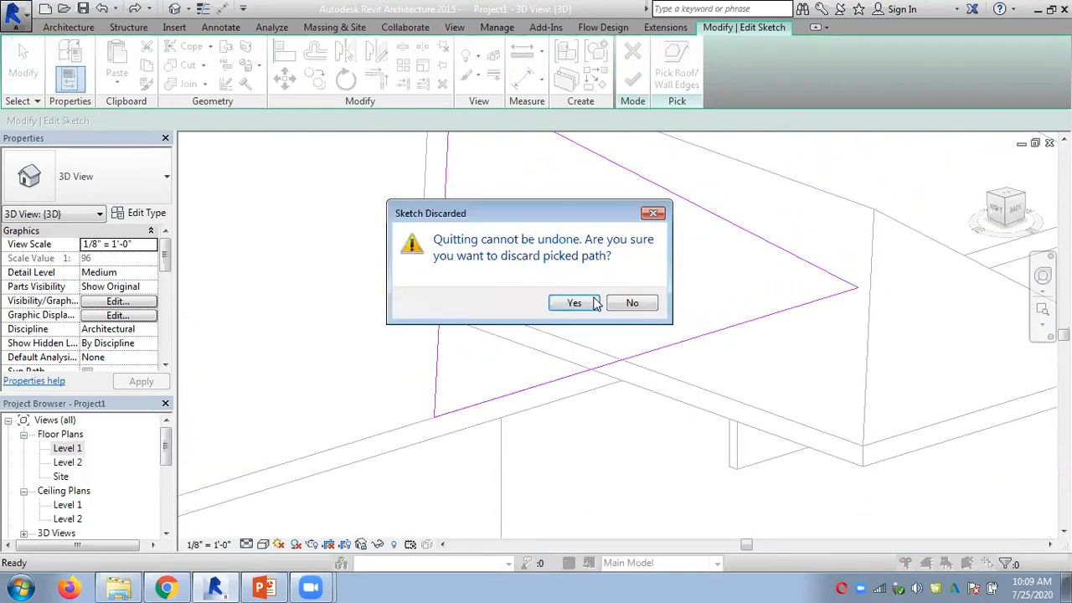
pyautogui.click(574, 303)
# Dismiss the save reminder and set the work plane by picking the main hip roof's slope beneath the wing roof
pyautogui.keyDown('shift'); pyautogui.moveTo(667, 326); pyautogui.dragTo(667, 168, button='middle'); pyautogui.keyUp('shift')
pyautogui.scroll(4, 667, 167)
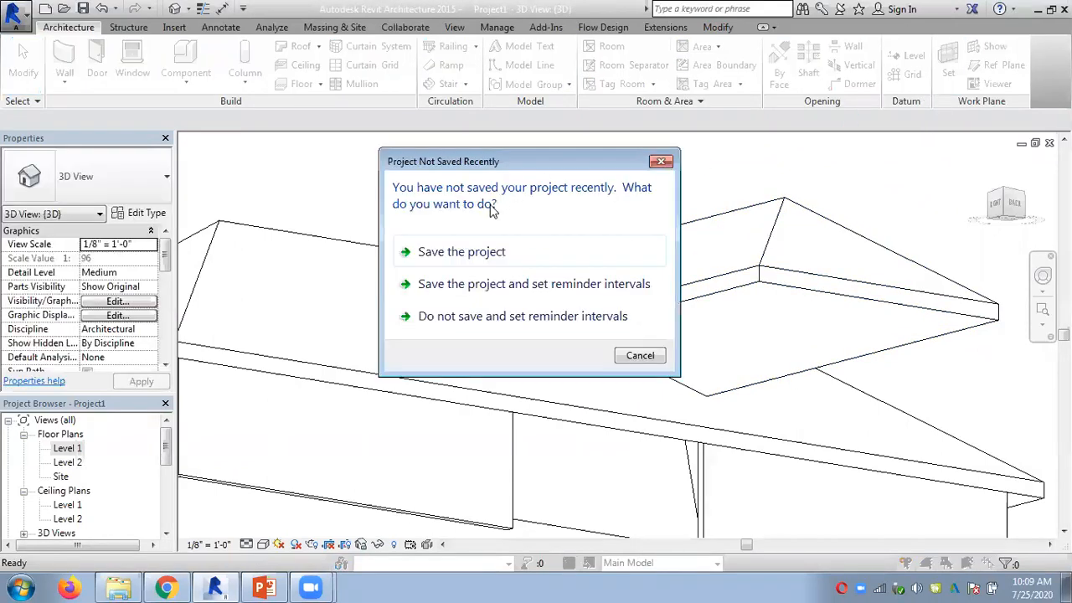
pyautogui.click(636, 359)
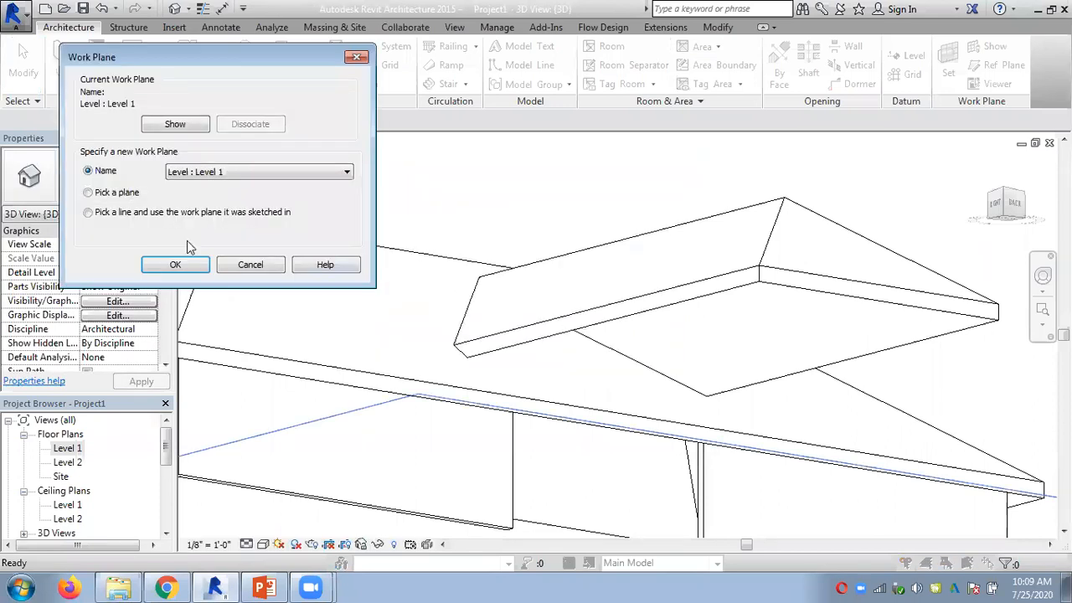
pyautogui.click(174, 264)
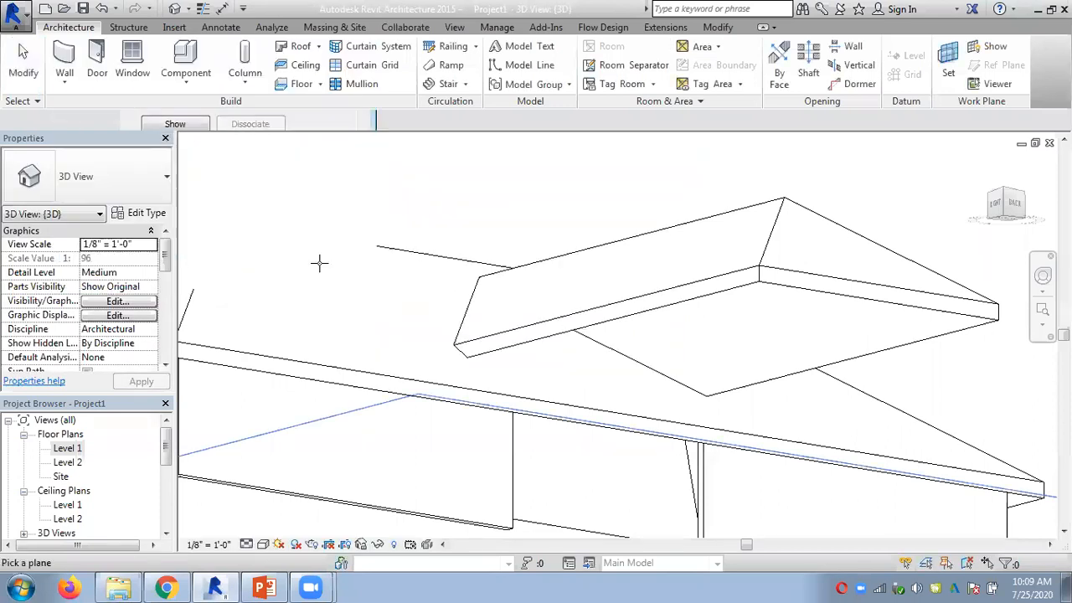
pyautogui.keyDown('shift'); pyautogui.moveTo(485, 179); pyautogui.dragTo(445, 222, button='middle'); pyautogui.keyUp('shift')
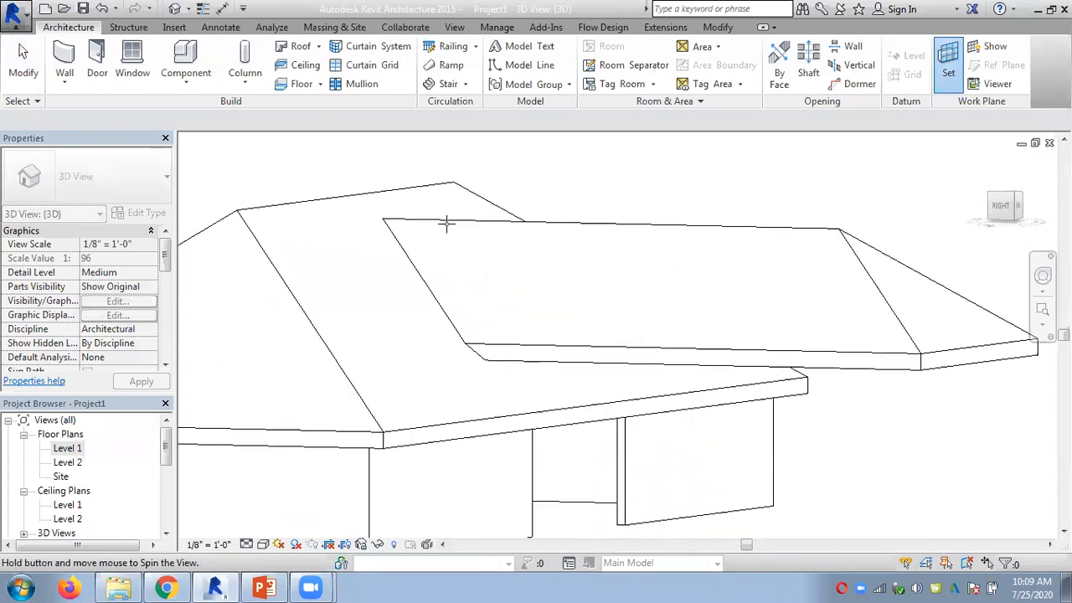
pyautogui.click(386, 193)
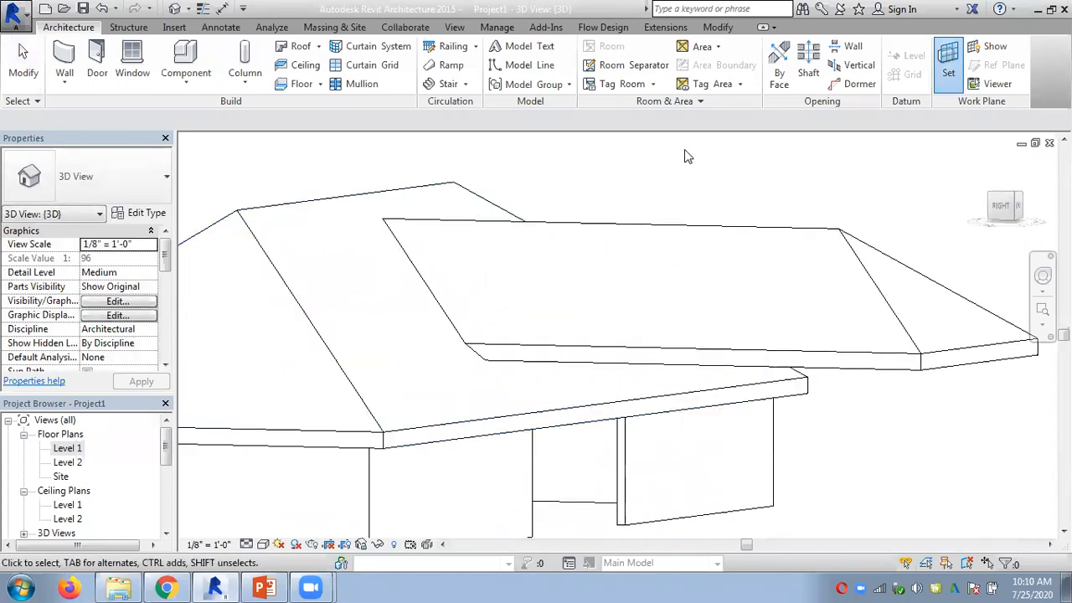
# Check which work plane is current and show its grid in the 3D view
pyautogui.click(953, 71)
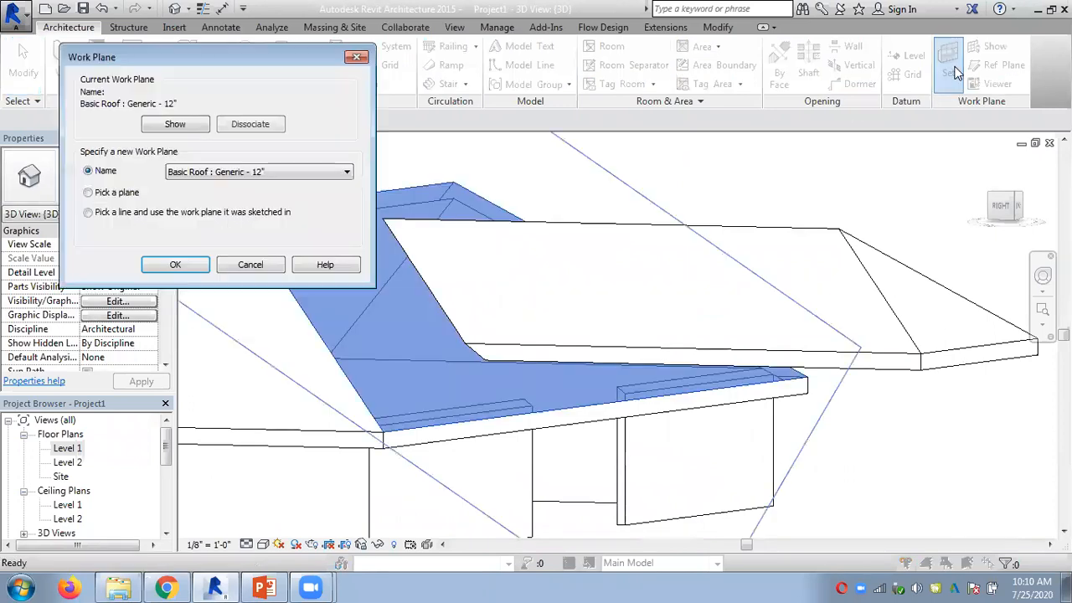
pyautogui.click(250, 265)
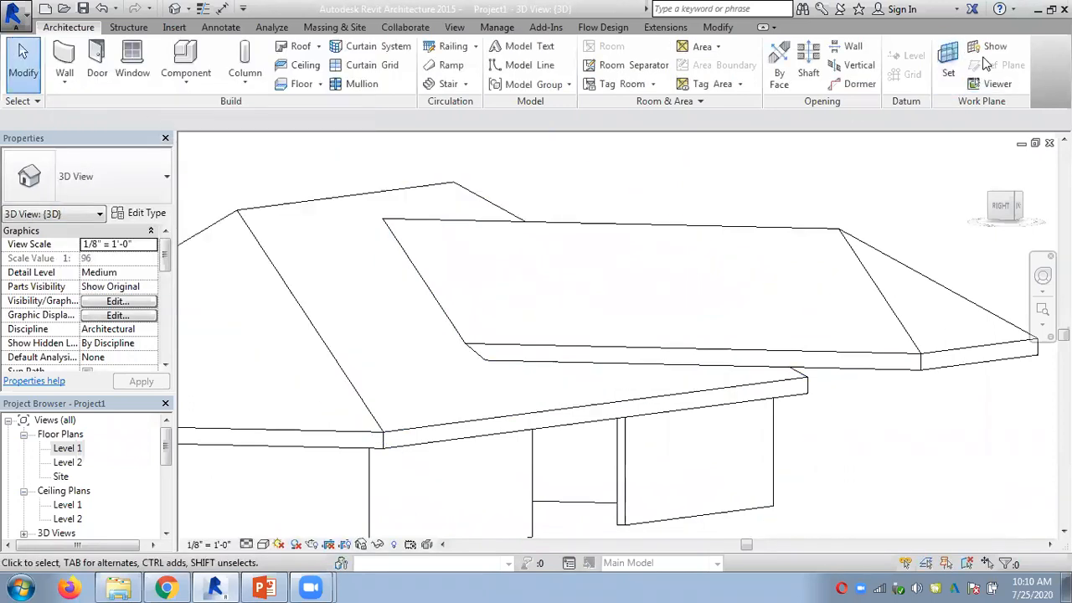
pyautogui.click(993, 52)
pyautogui.keyDown('shift'); pyautogui.moveTo(756, 182); pyautogui.dragTo(642, 175, button='middle'); pyautogui.keyUp('shift')
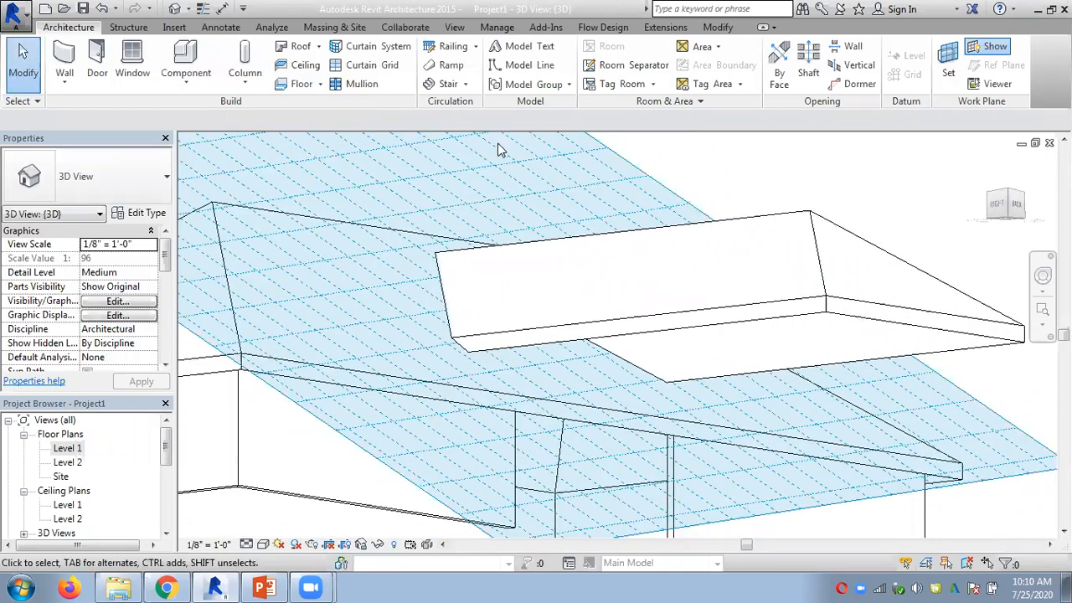
# Draw a straight model line on the main roof's slope between the wing roof's two lower junction corners
pyautogui.click(222, 28)
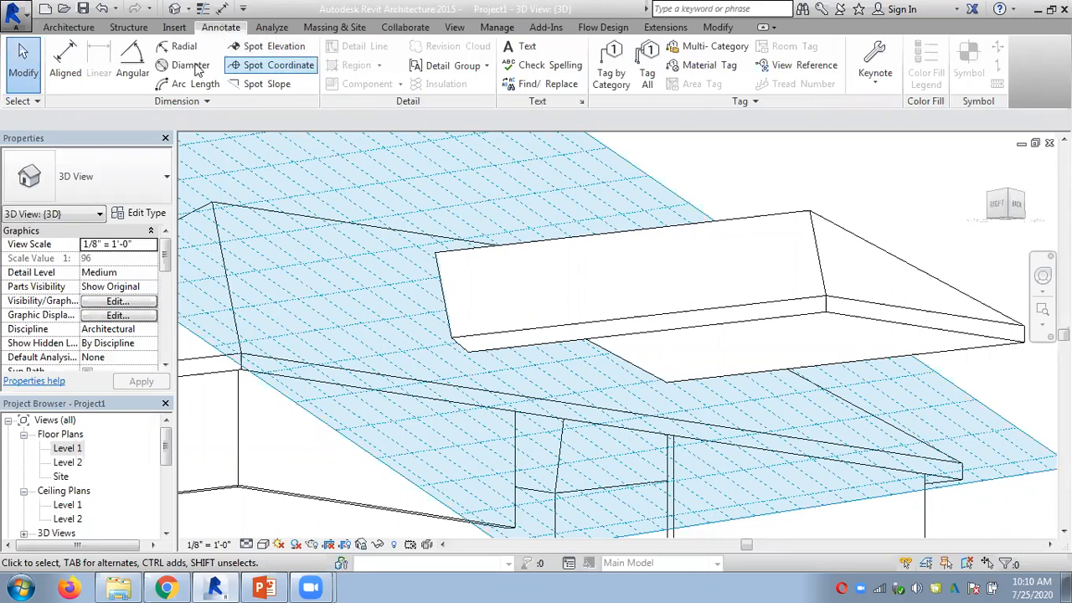
pyautogui.click(69, 26)
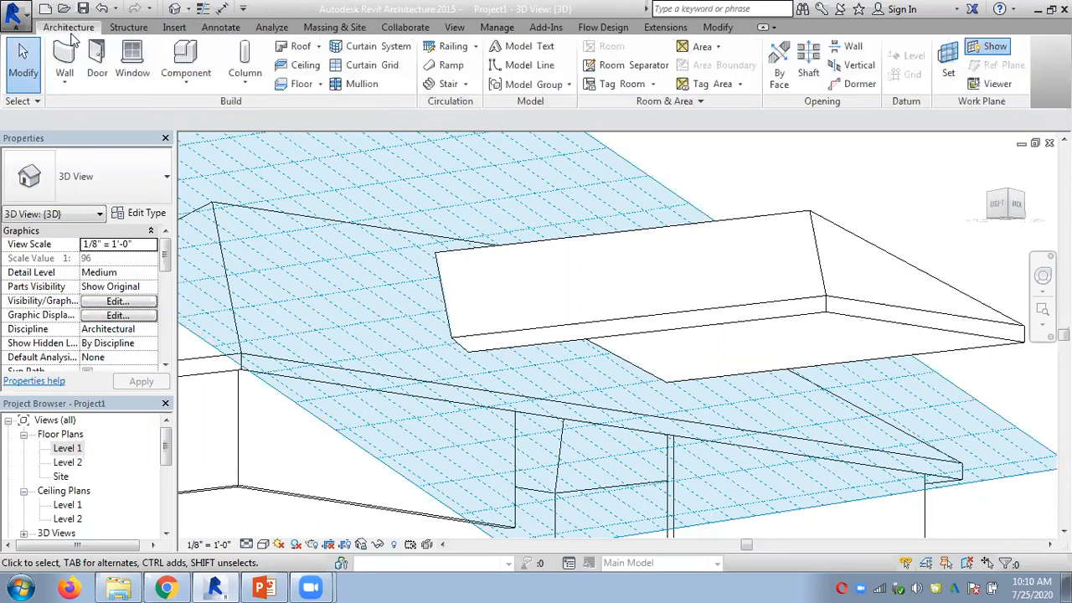
pyautogui.click(512, 67)
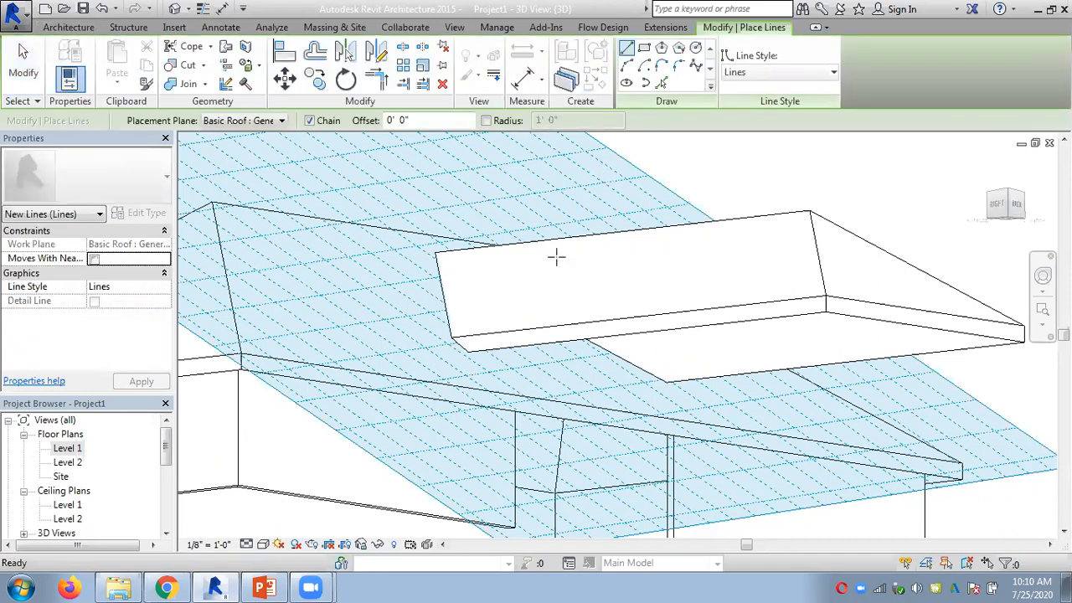
pyautogui.click(469, 354)
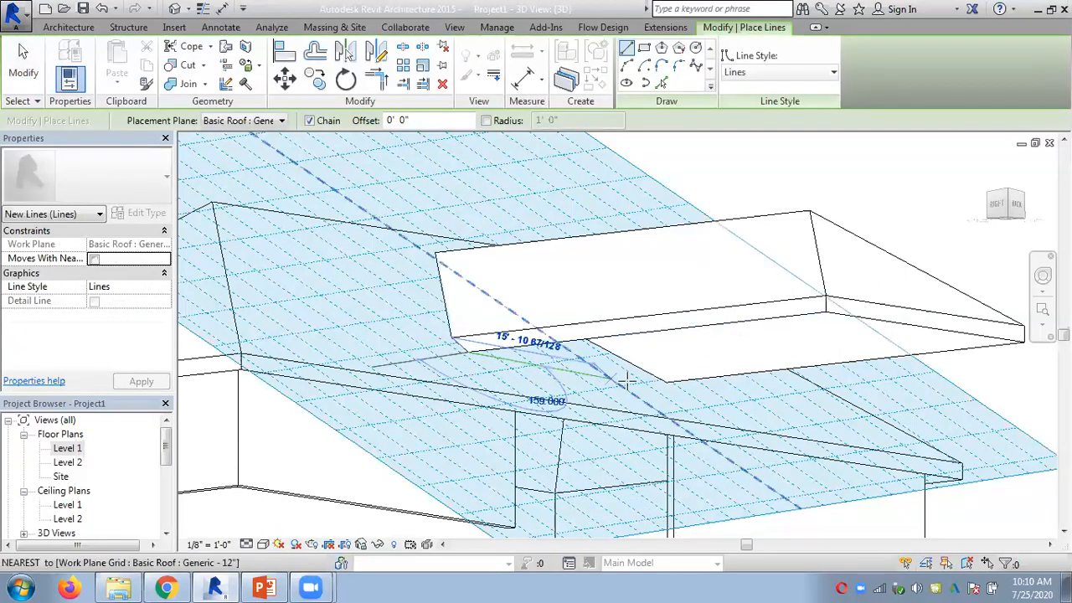
pyautogui.click(668, 380)
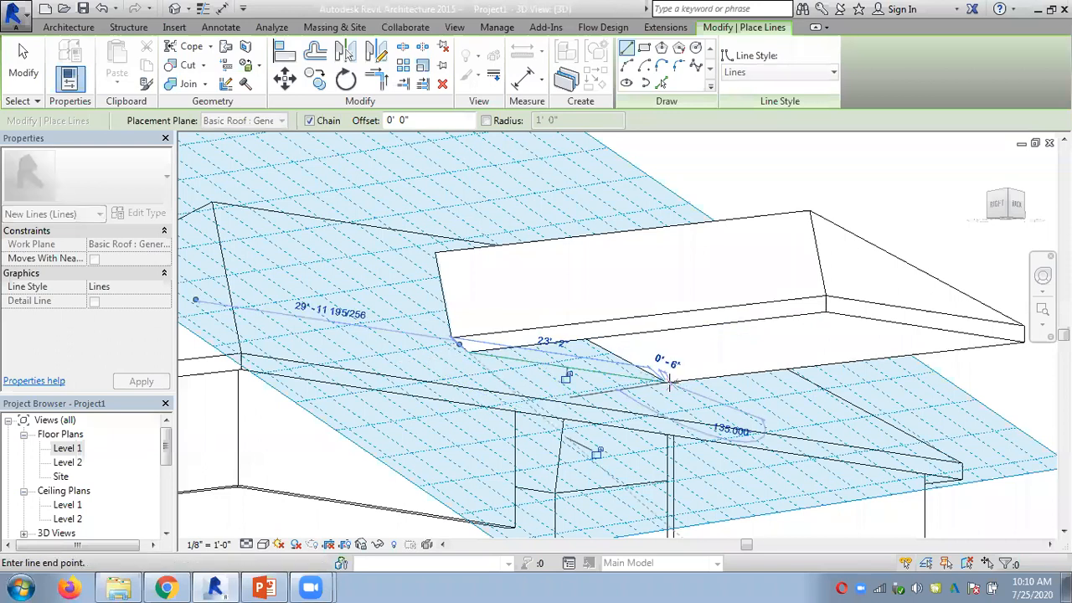
pyautogui.press('Escape')
pyautogui.press('Escape')
# Hide the work plane grid in the 3D view
pyautogui.scroll(-1, 617, 179)
pyautogui.keyDown('shift'); pyautogui.moveTo(612, 226); pyautogui.dragTo(622, 309, button='middle'); pyautogui.keyUp('shift')
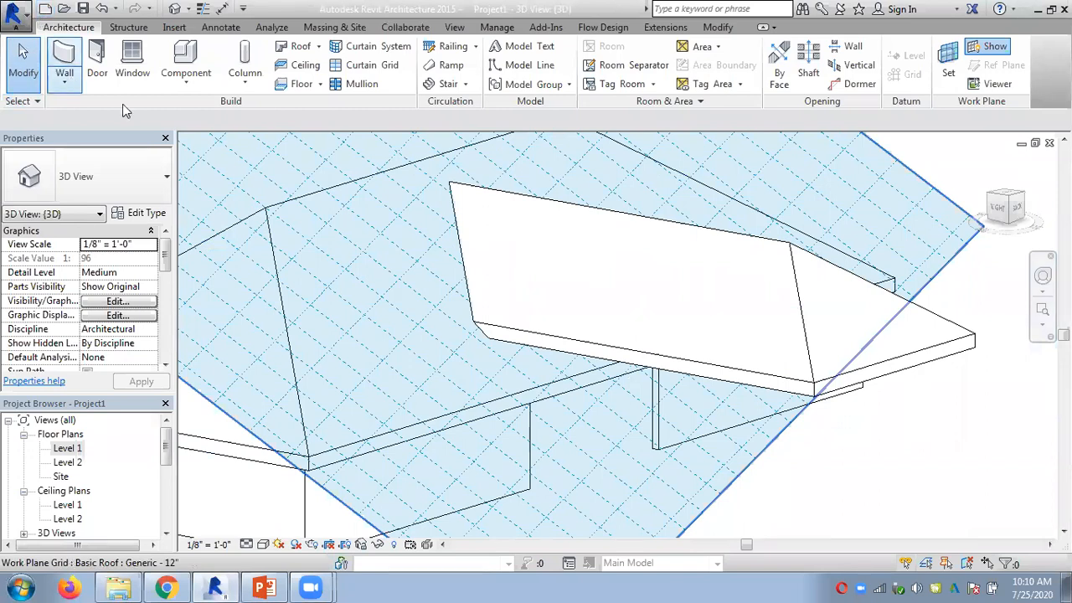
pyautogui.click(994, 48)
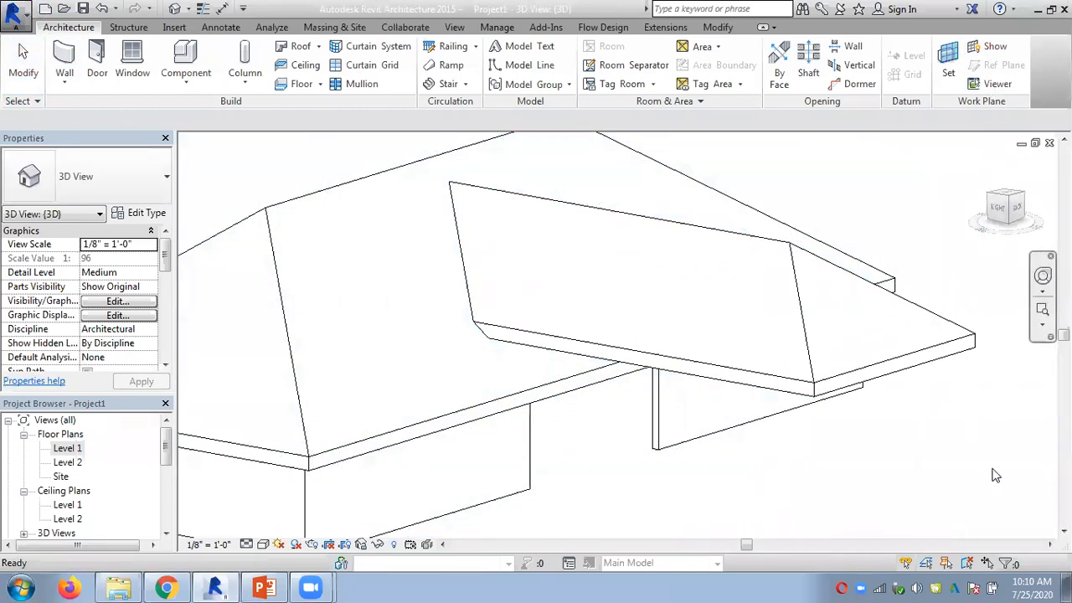
# Try the Hidden Line, Wireframe and Consistent Colors visual styles, ending with the 3D view set to Shaded
pyautogui.click(263, 545)
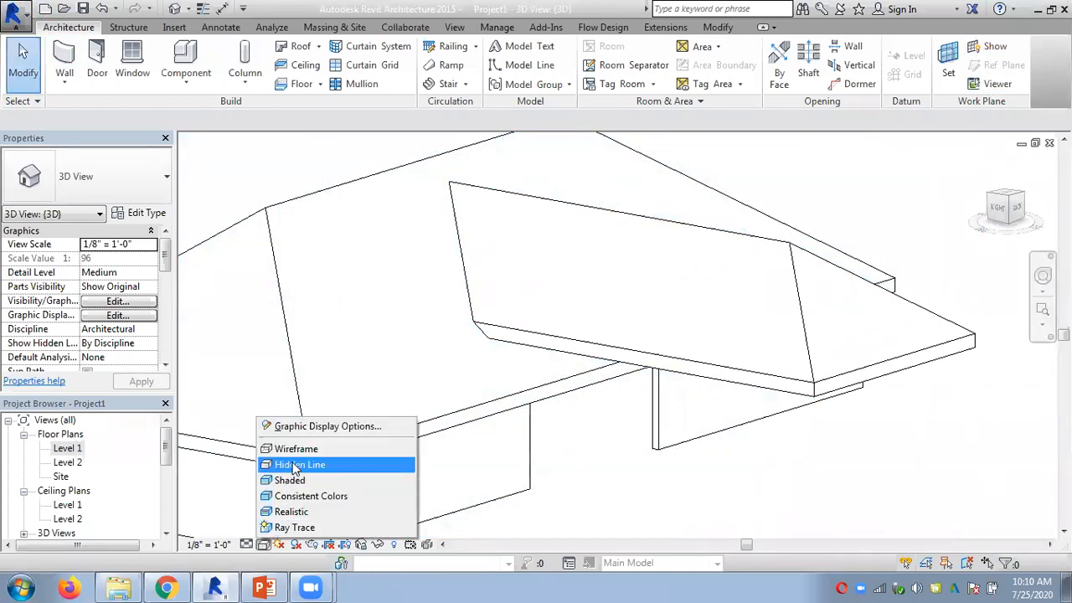
pyautogui.click(295, 468)
pyautogui.click(263, 544)
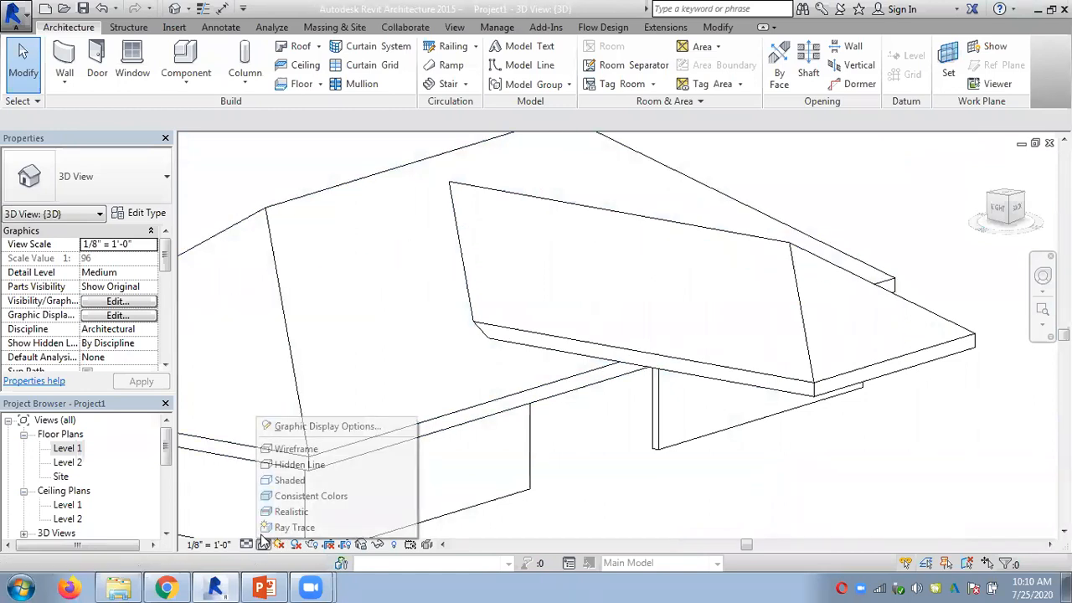
pyautogui.click(290, 449)
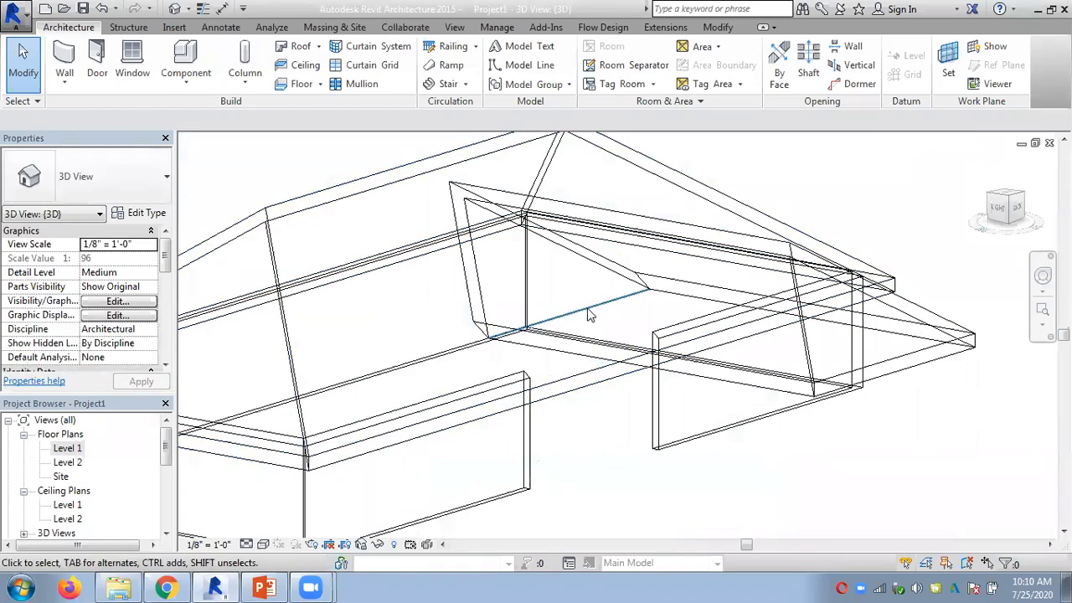
pyautogui.click(263, 544)
pyautogui.click(310, 505)
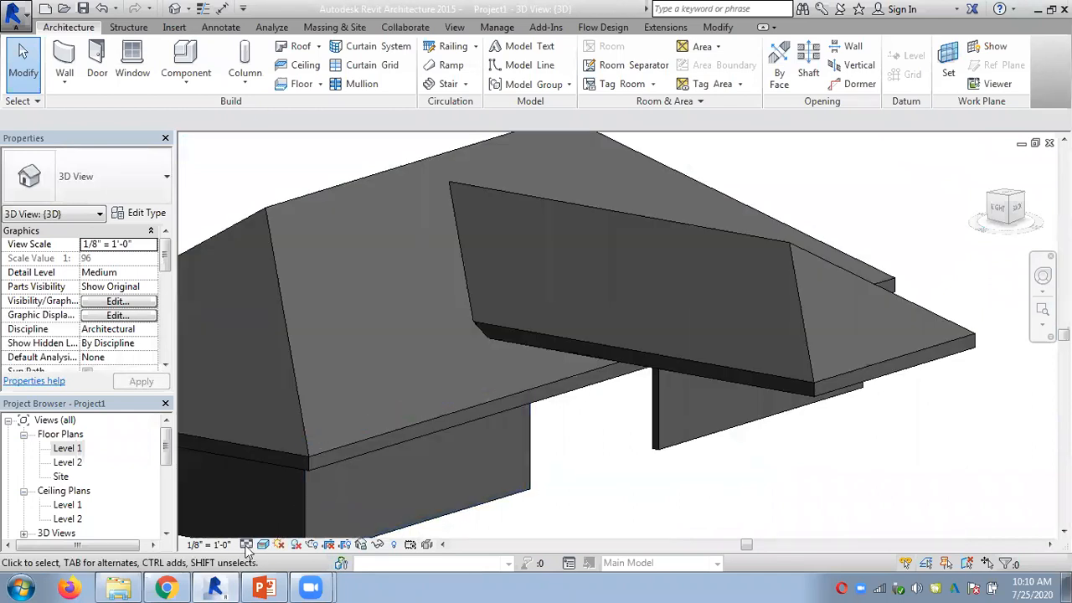
pyautogui.click(263, 545)
pyautogui.click(292, 480)
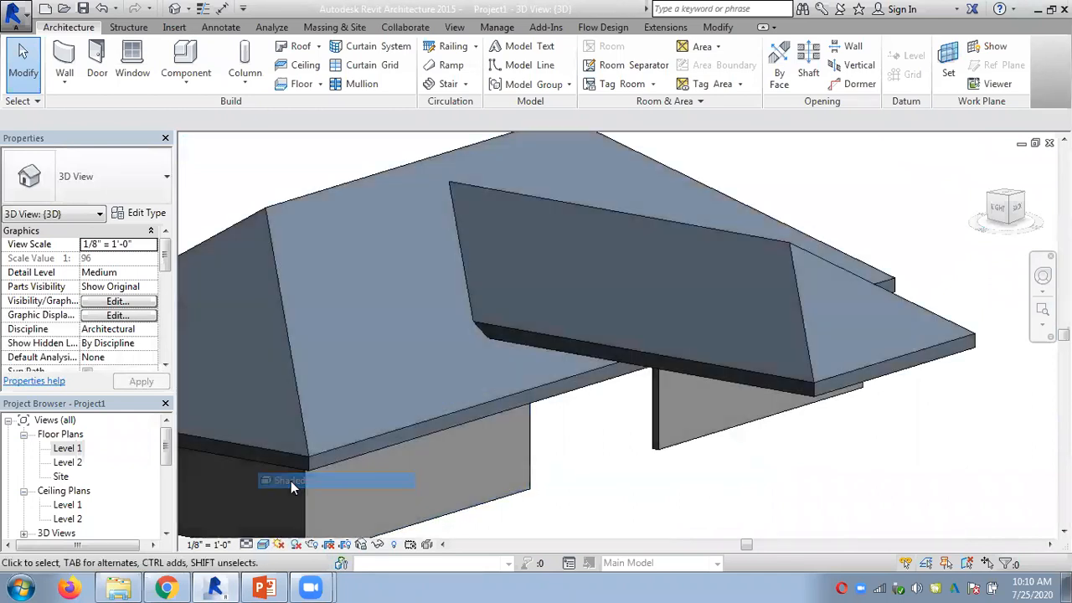
# Set the work plane again with the pick-a-plane option, picking the main roof at its ridge
pyautogui.keyDown('shift'); pyautogui.moveTo(636, 487); pyautogui.dragTo(563, 348, button='middle'); pyautogui.keyUp('shift')
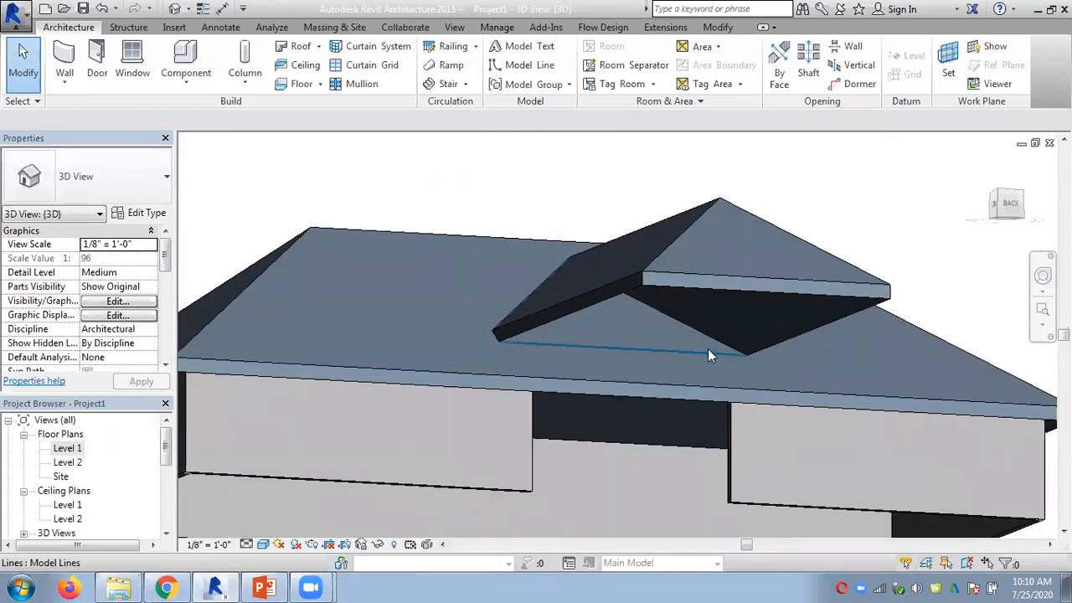
pyautogui.click(951, 58)
pyautogui.click(114, 195)
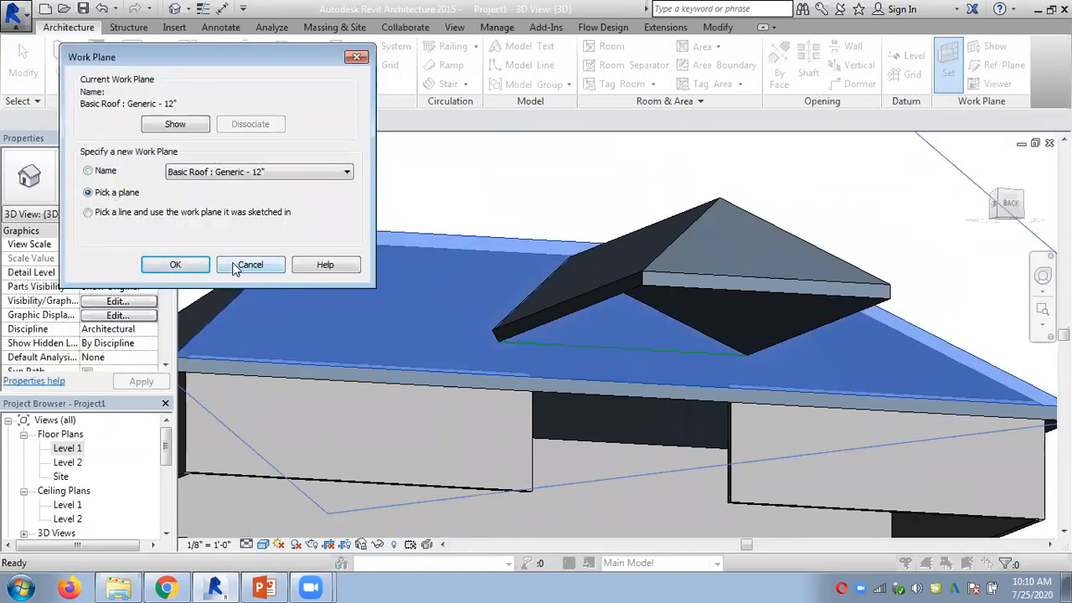
pyautogui.click(175, 265)
pyautogui.keyDown('shift'); pyautogui.moveTo(366, 182); pyautogui.dragTo(408, 238, button='middle'); pyautogui.keyUp('shift')
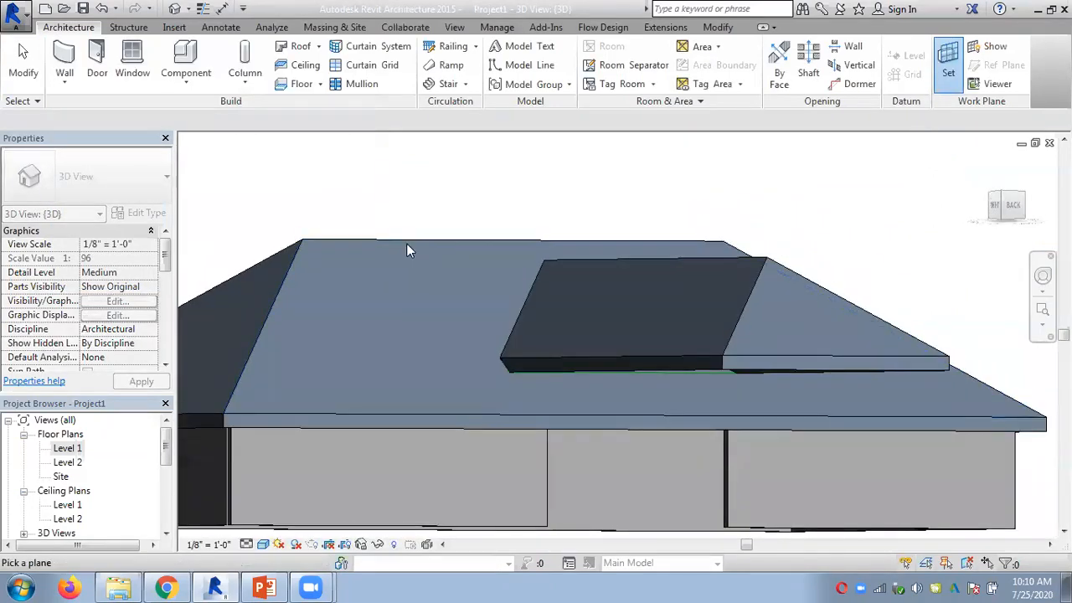
pyautogui.click(406, 243)
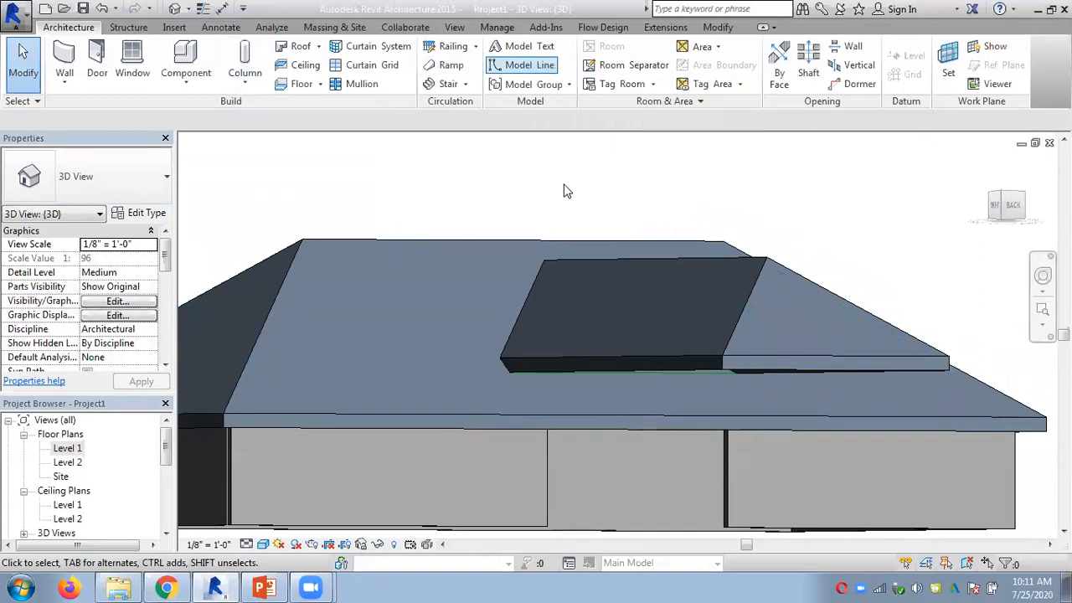
# Start a new dormer opening in the main hip roof and pick the wing roof as its boundary
pyautogui.keyDown('shift'); pyautogui.moveTo(723, 371); pyautogui.dragTo(536, 400, button='middle'); pyautogui.keyUp('shift')
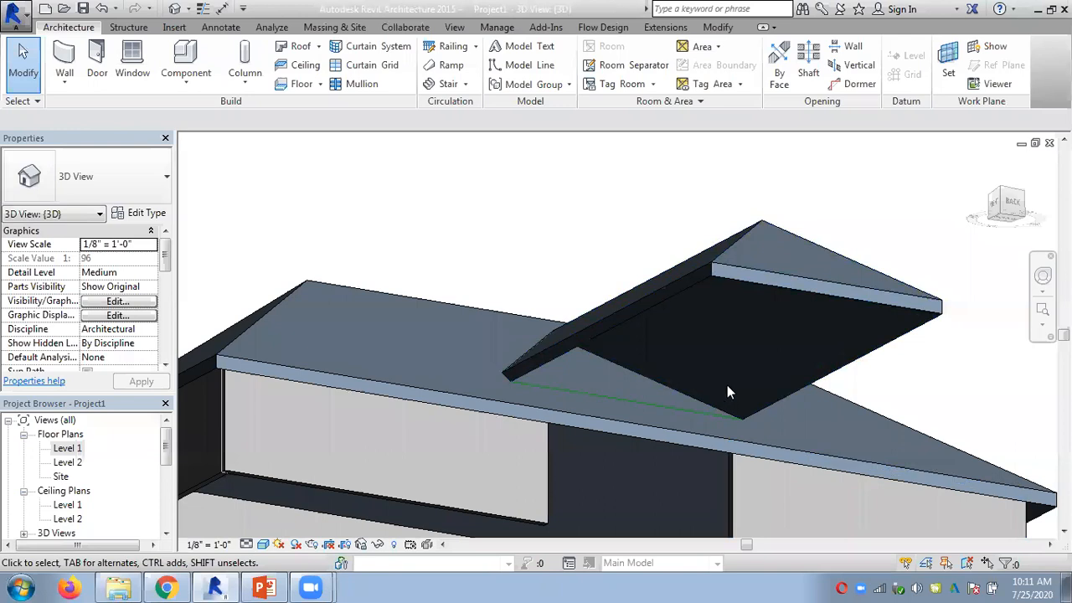
pyautogui.keyDown('shift'); pyautogui.moveTo(387, 180); pyautogui.dragTo(447, 331, button='middle'); pyautogui.keyUp('shift')
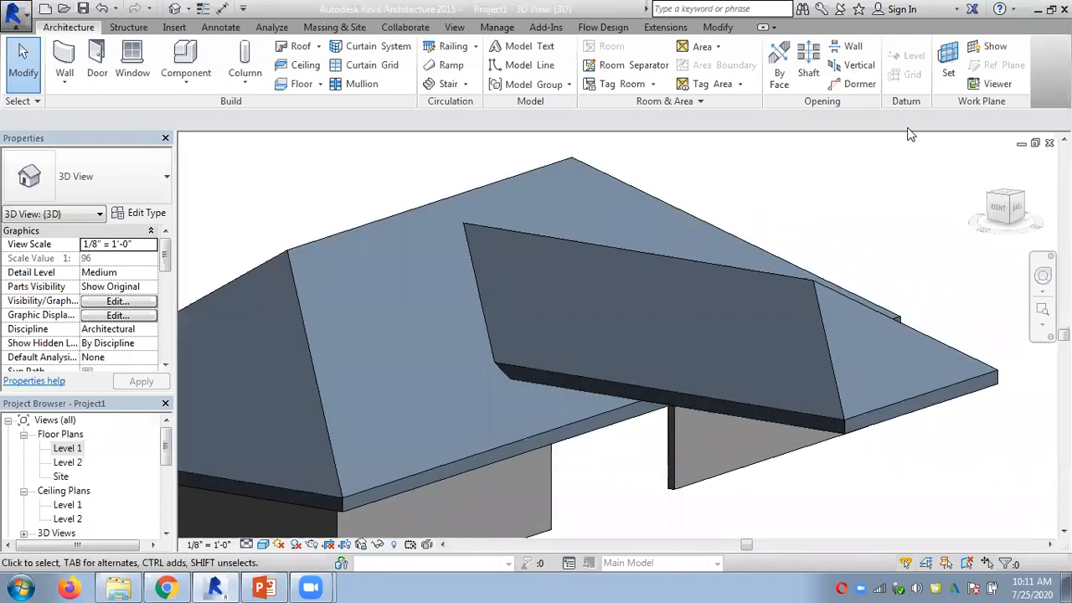
pyautogui.click(854, 83)
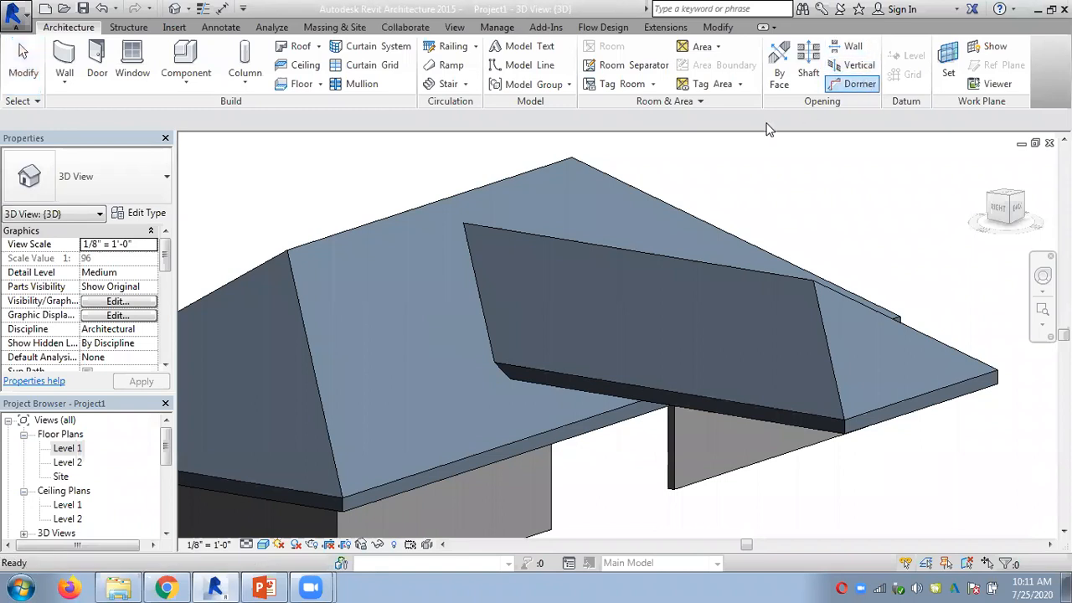
pyautogui.click(518, 181)
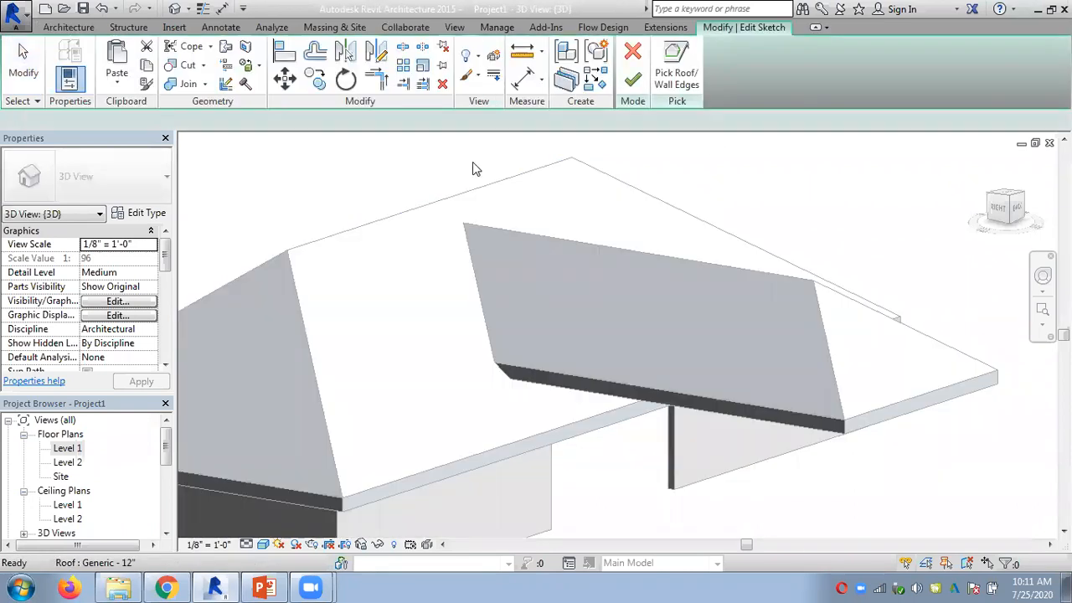
pyautogui.click(481, 281)
pyautogui.scroll(3, 612, 402)
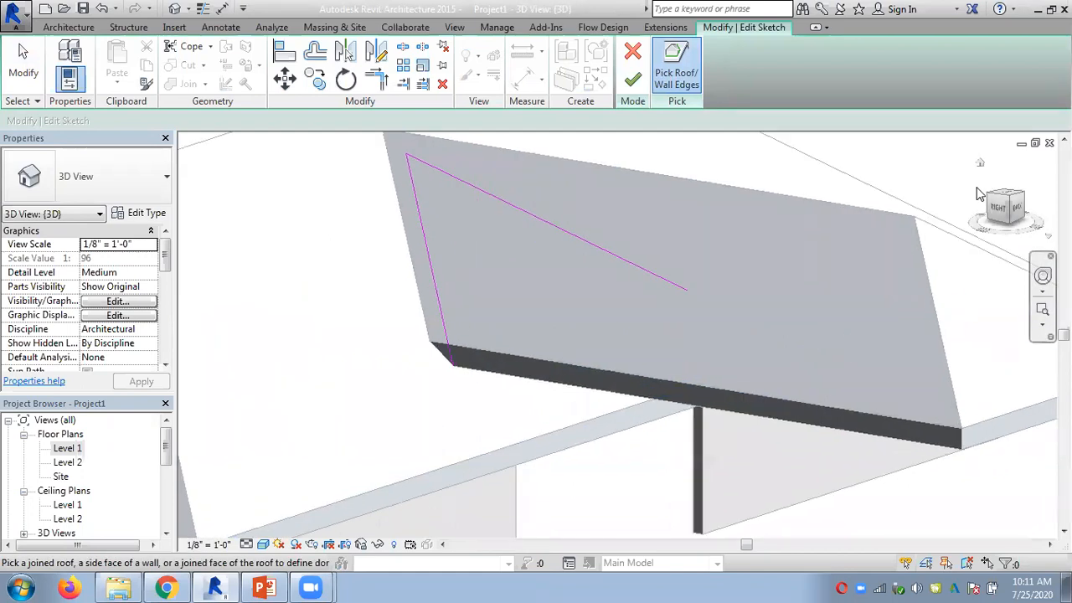
# Add the model line beneath the wing roof to close the dormer boundary and finish the opening
pyautogui.keyDown('shift'); pyautogui.moveTo(545, 314); pyautogui.dragTo(545, 256, button='middle'); pyautogui.keyUp('shift')
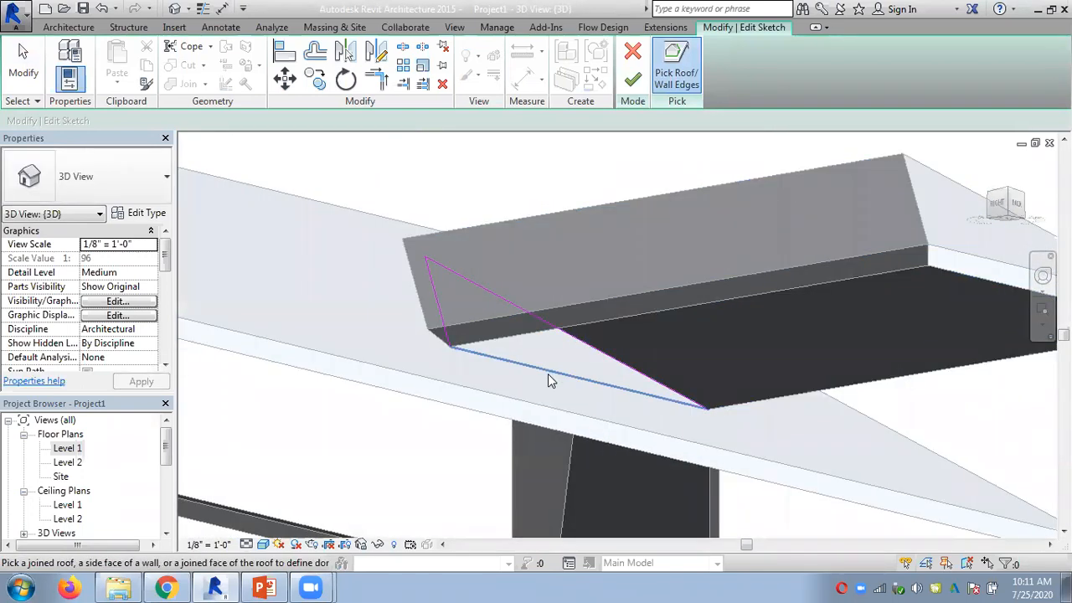
pyautogui.click(551, 372)
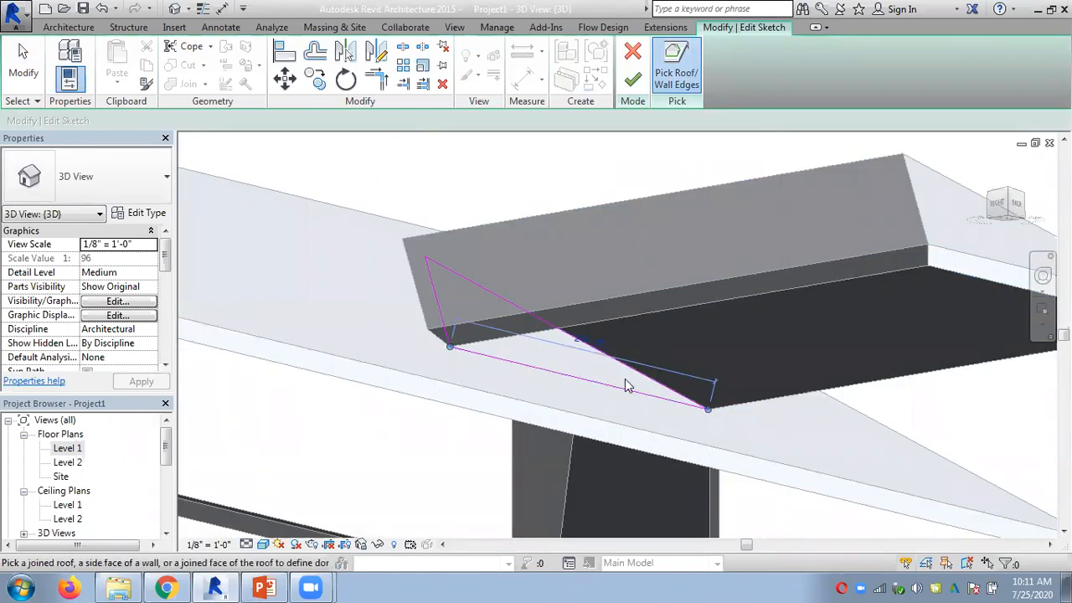
pyautogui.scroll(-1, 625, 382)
pyautogui.moveTo(611, 415)
pyautogui.keyDown('shift'); pyautogui.mouseDown(button='middle')
pyautogui.moveTo(469, 449)
pyautogui.moveTo(519, 444)
pyautogui.mouseUp(button='middle'); pyautogui.keyUp('shift')
pyautogui.click(634, 81)
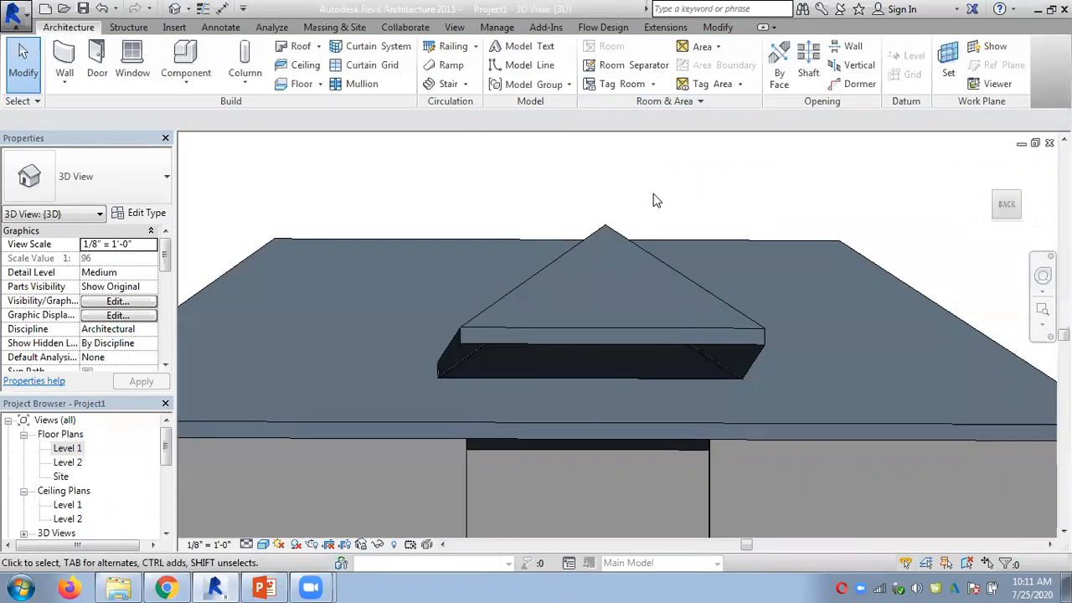
# Switch the 3D view to the Hidden Line visual style and inspect the dormer opening from both sides
pyautogui.keyDown('shift'); pyautogui.moveTo(763, 294); pyautogui.dragTo(795, 302, button='middle'); pyautogui.keyUp('shift')
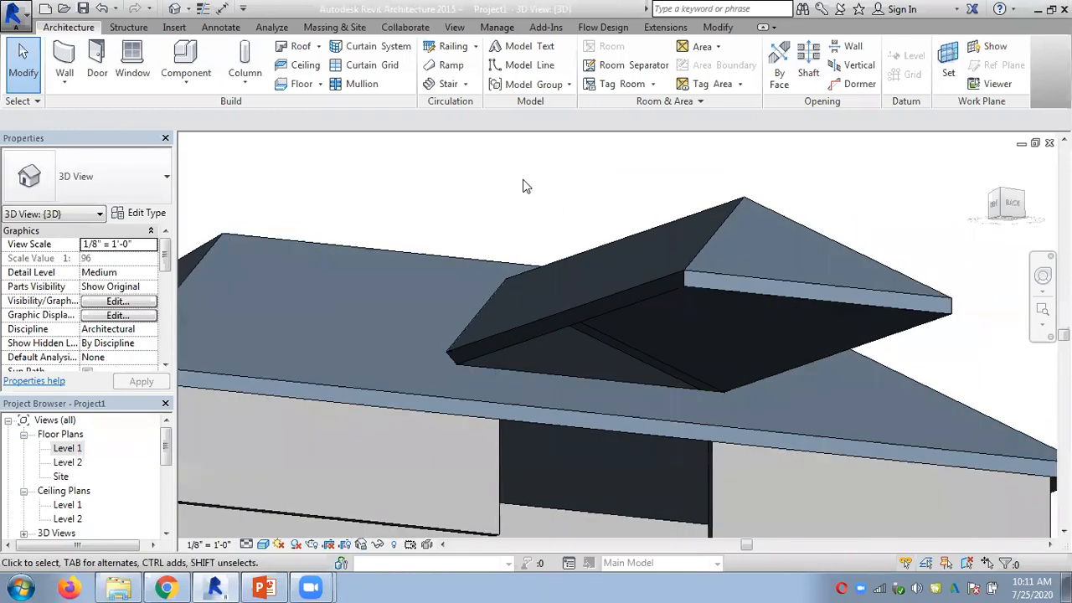
pyautogui.click(263, 545)
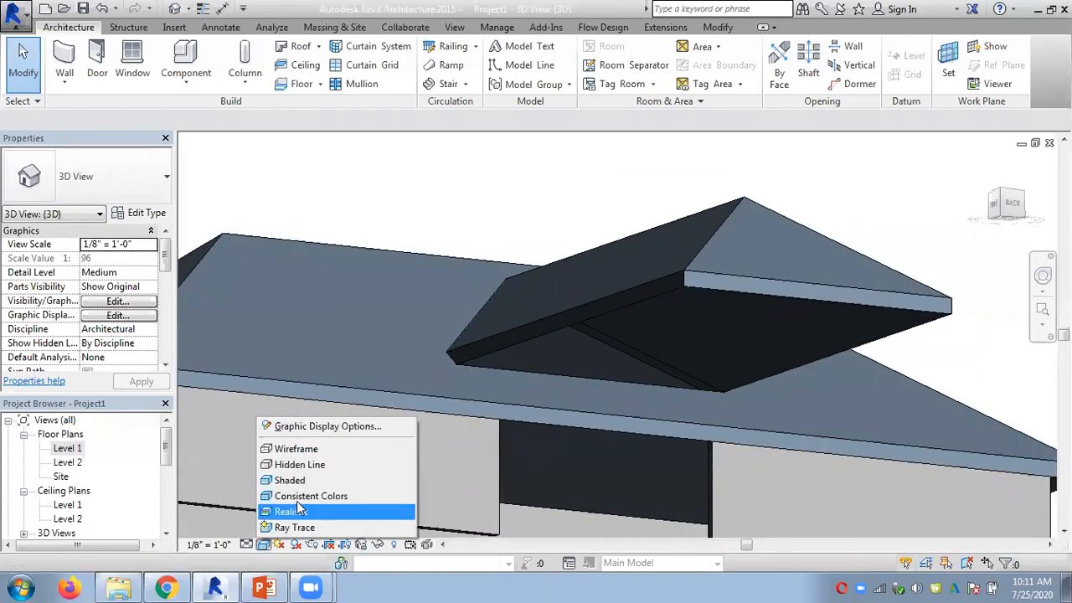
pyautogui.click(289, 465)
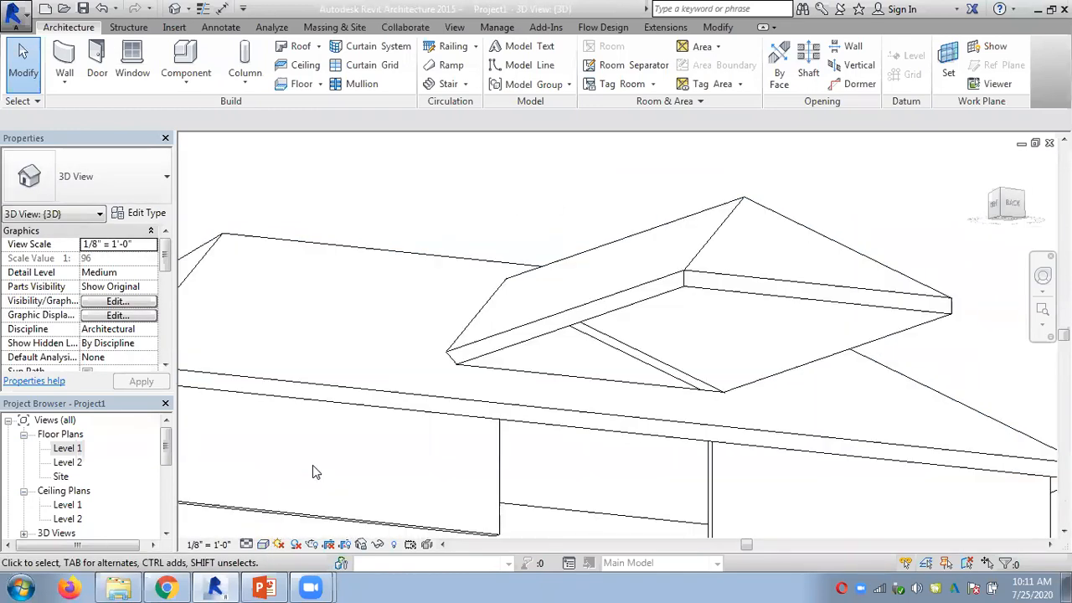
pyautogui.keyDown('shift'); pyautogui.moveTo(452, 419); pyautogui.dragTo(343, 452, button='middle'); pyautogui.keyUp('shift')
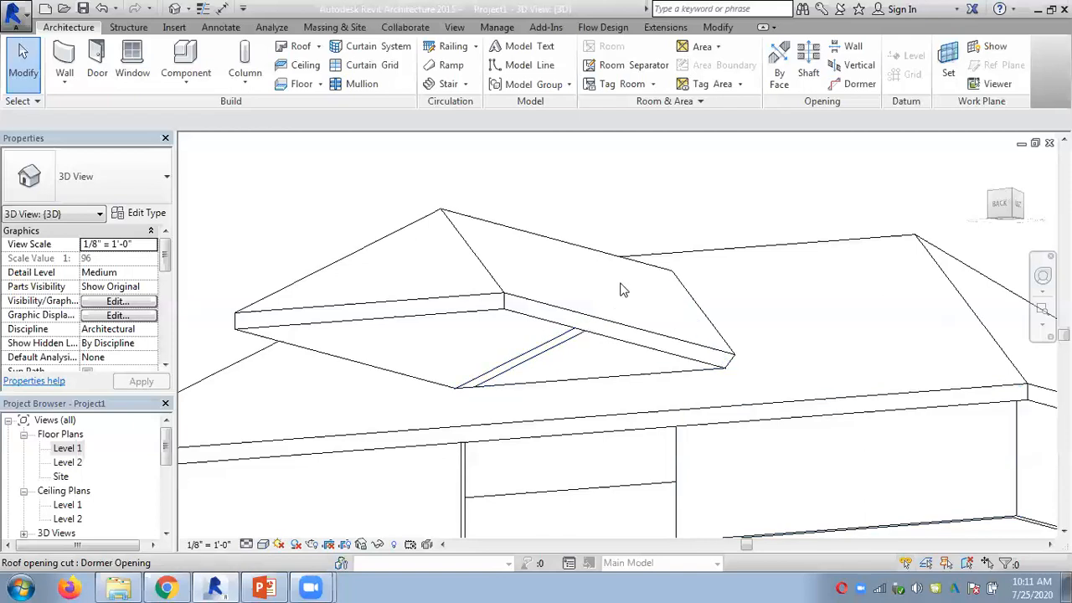
pyautogui.keyDown('shift'); pyautogui.moveTo(585, 348); pyautogui.dragTo(724, 326, button='middle'); pyautogui.keyUp('shift')
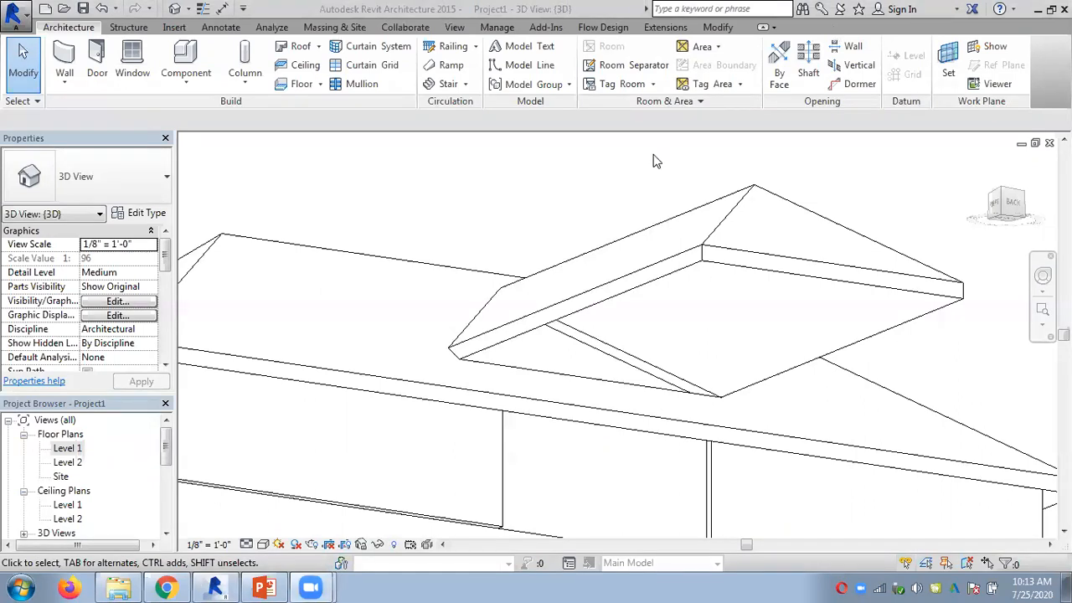
# Delete the dormer opening cut from the main roof and the model line beneath the wing roof
pyautogui.scroll(-2, 654, 162)
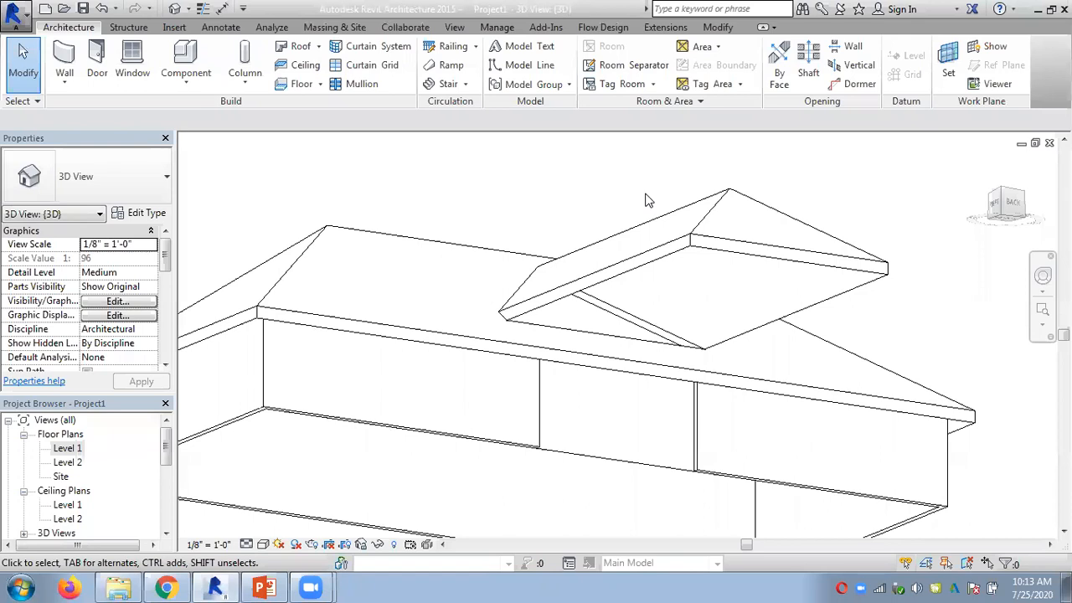
pyautogui.click(607, 337)
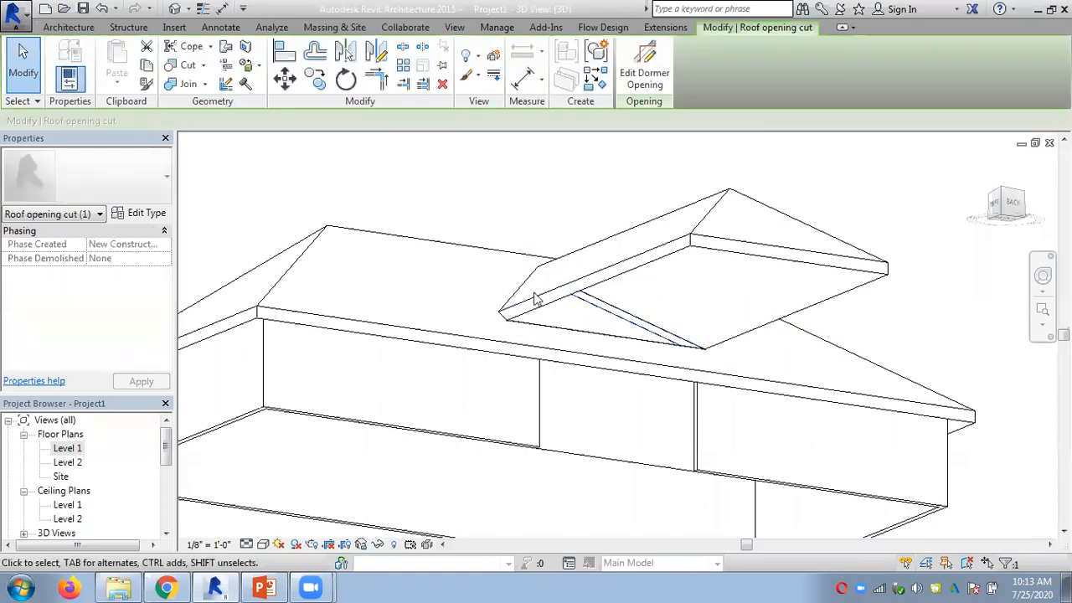
pyautogui.click(583, 213)
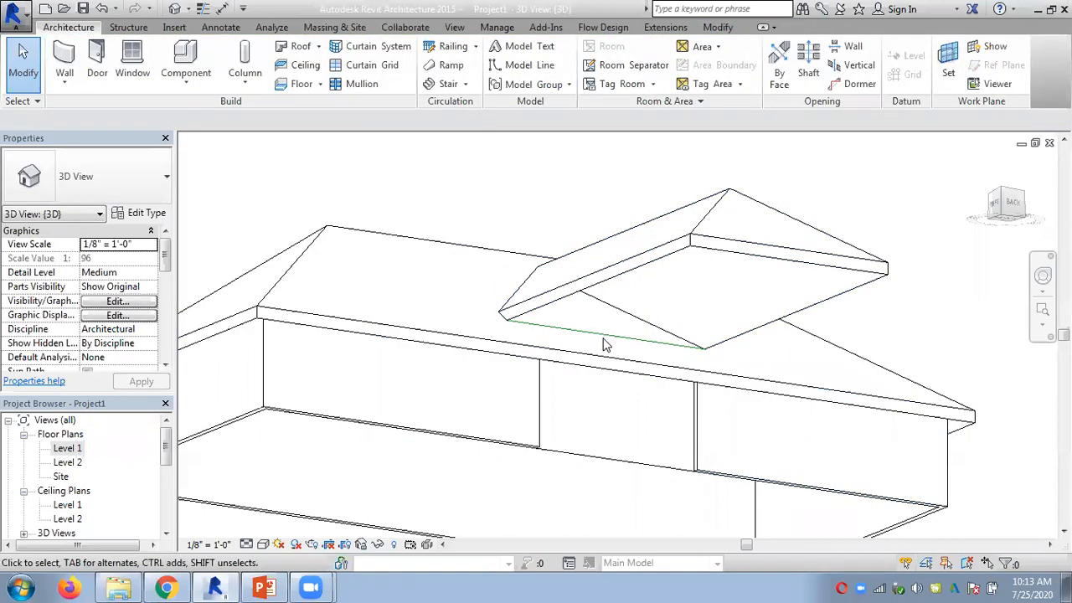
pyautogui.scroll(4, 615, 347)
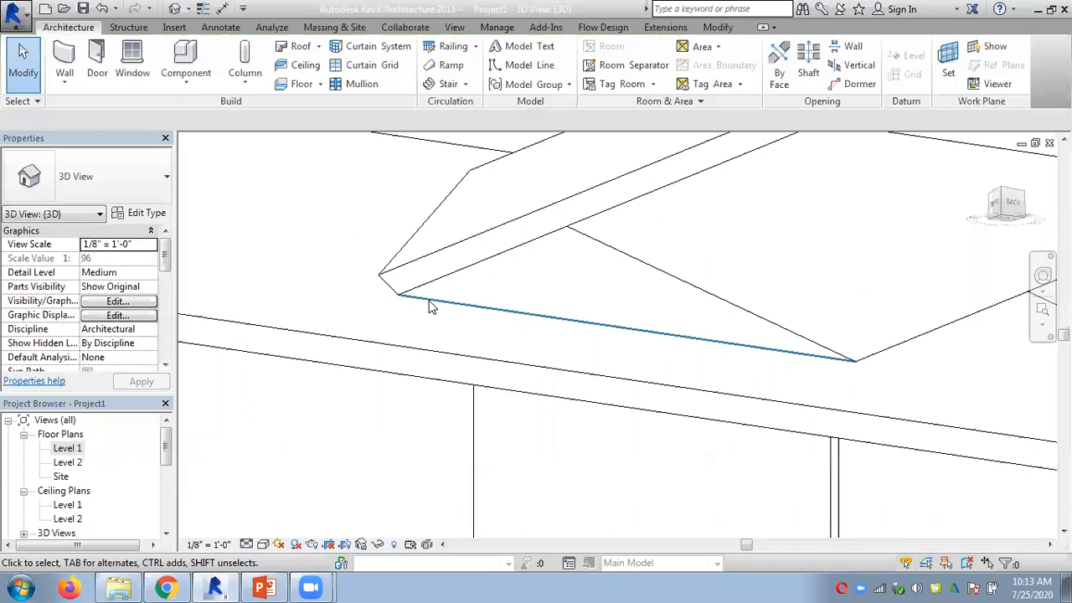
pyautogui.scroll(-2, 564, 343)
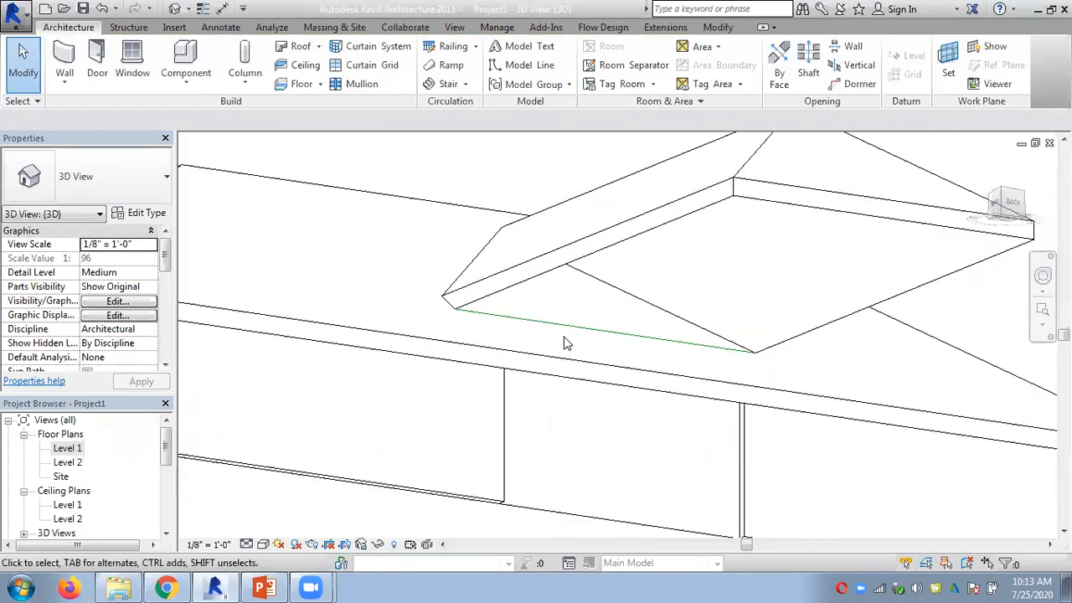
pyautogui.scroll(-1, 563, 343)
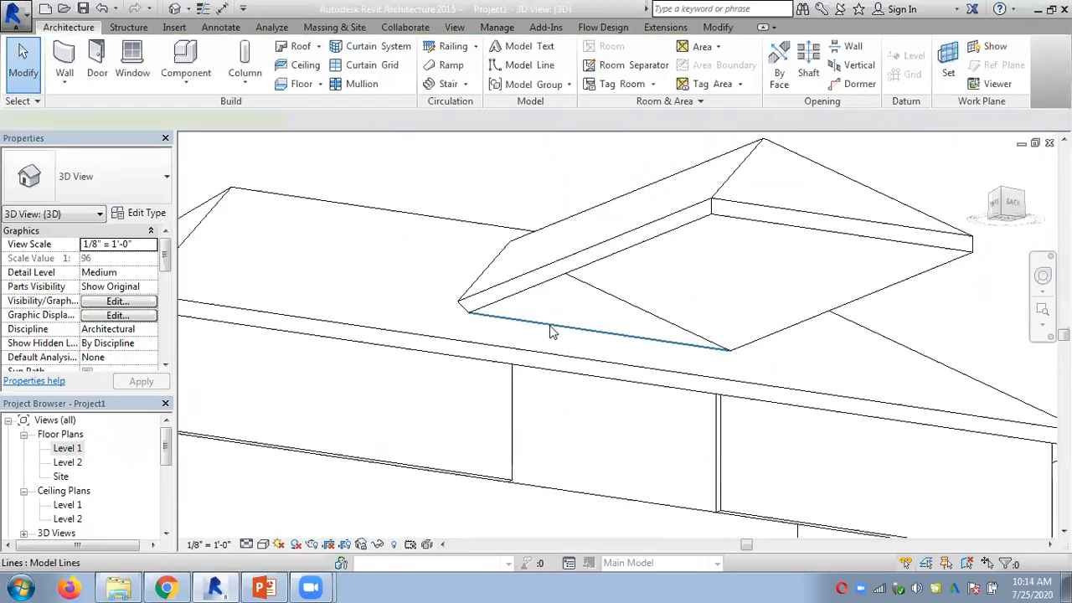
pyautogui.click(551, 331)
pyautogui.press('Delete')
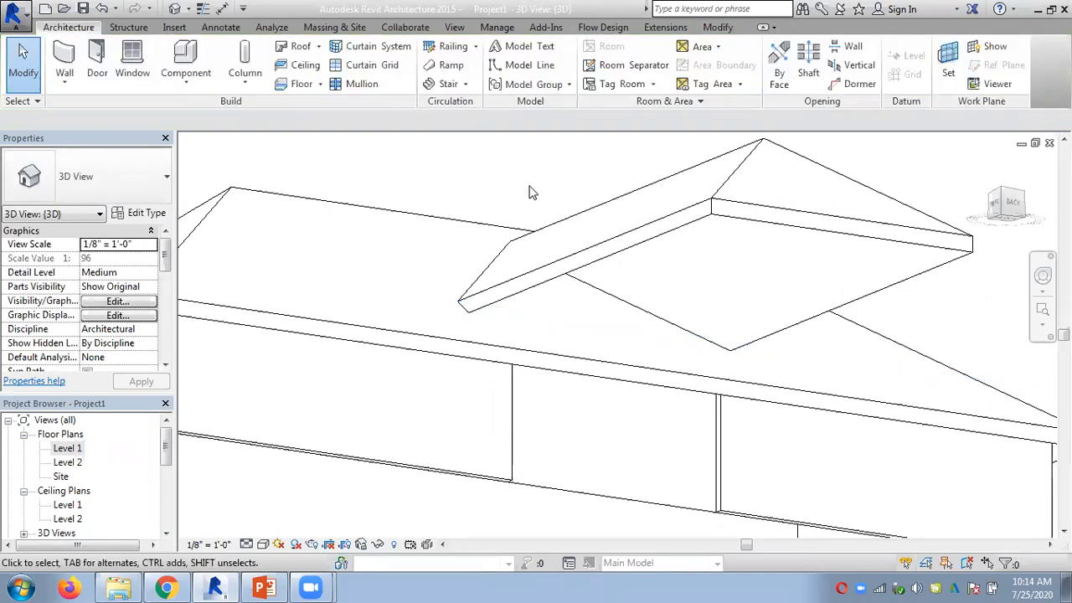
# Set the work plane by picking the main roof slope that carries the wing roof, and show the plane
pyautogui.keyDown('shift'); pyautogui.moveTo(474, 175); pyautogui.dragTo(500, 237, button='middle'); pyautogui.keyUp('shift')
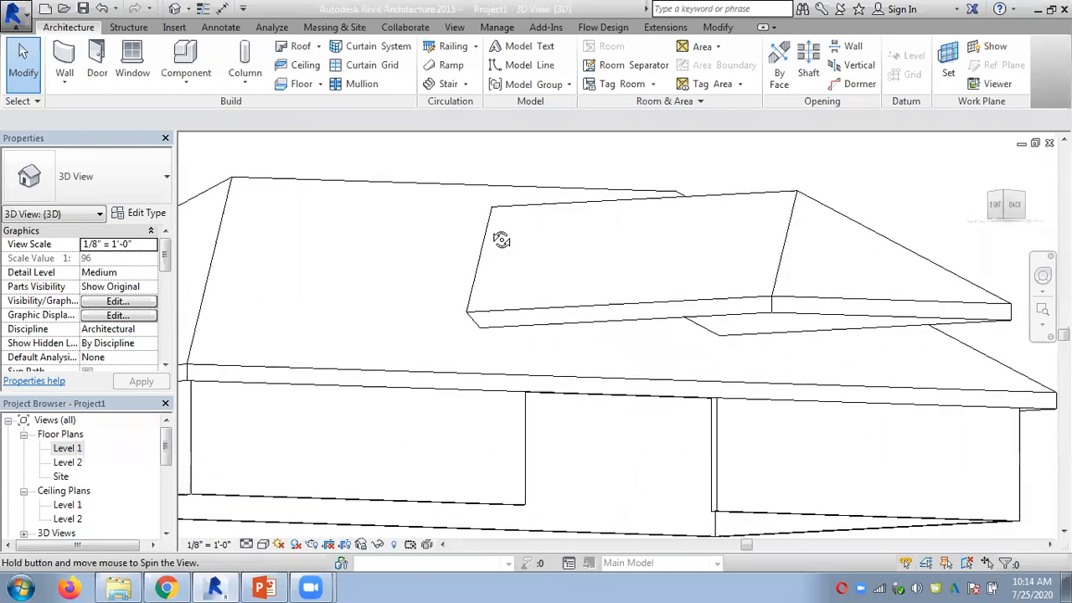
pyautogui.click(948, 84)
pyautogui.click(124, 194)
pyautogui.click(175, 265)
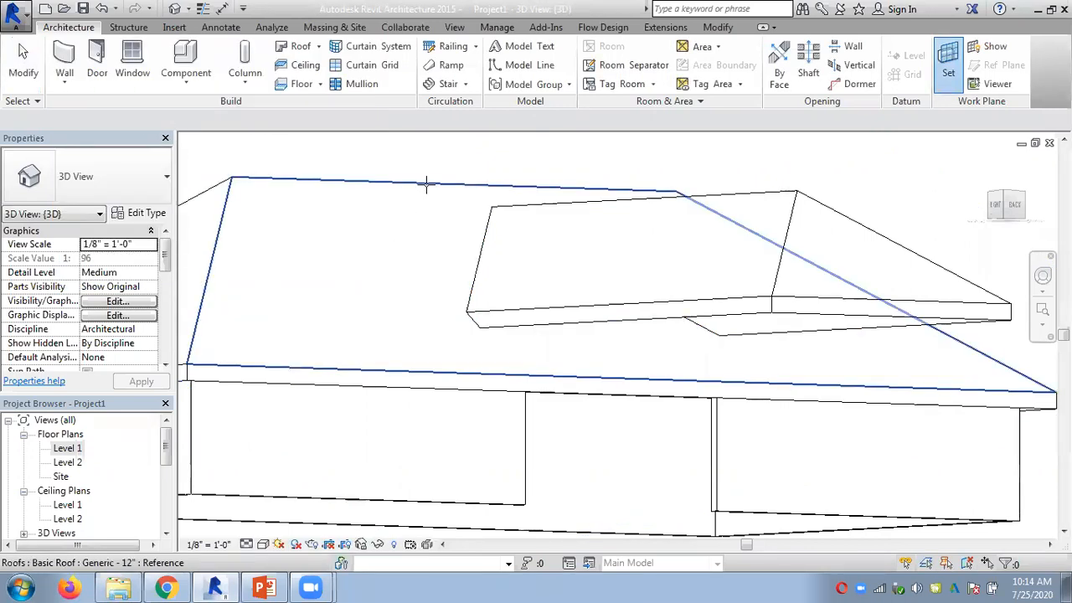
pyautogui.click(427, 192)
pyautogui.click(990, 46)
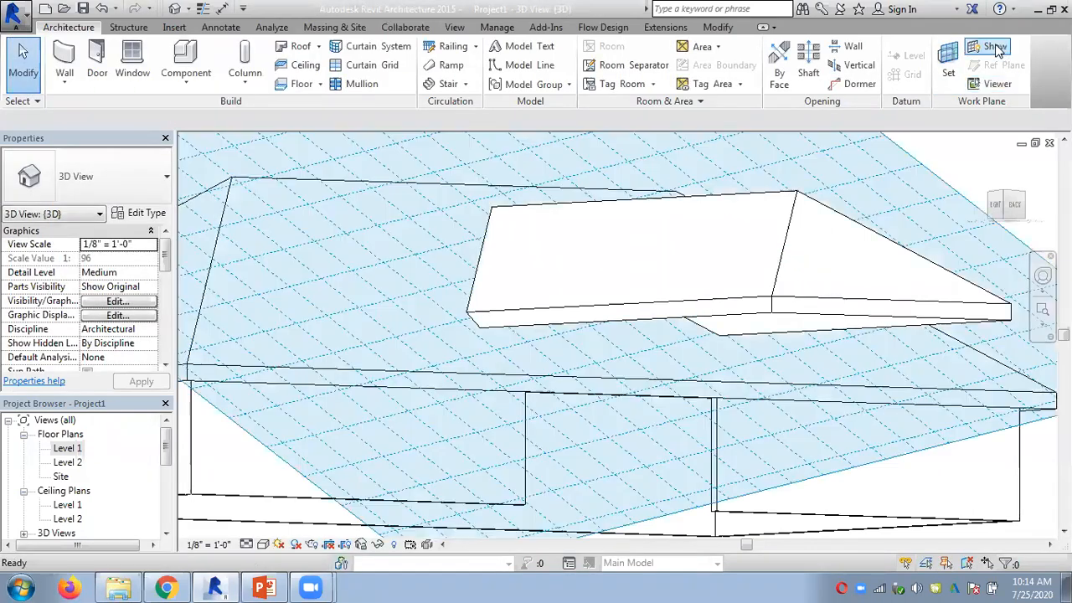
# Draw a model line about 23'-2" long on the main roof slope between the wing roof's two lower end corners
pyautogui.scroll(-3, 676, 305)
pyautogui.keyDown('shift'); pyautogui.moveTo(676, 306); pyautogui.dragTo(386, 187, button='middle'); pyautogui.keyUp('shift')
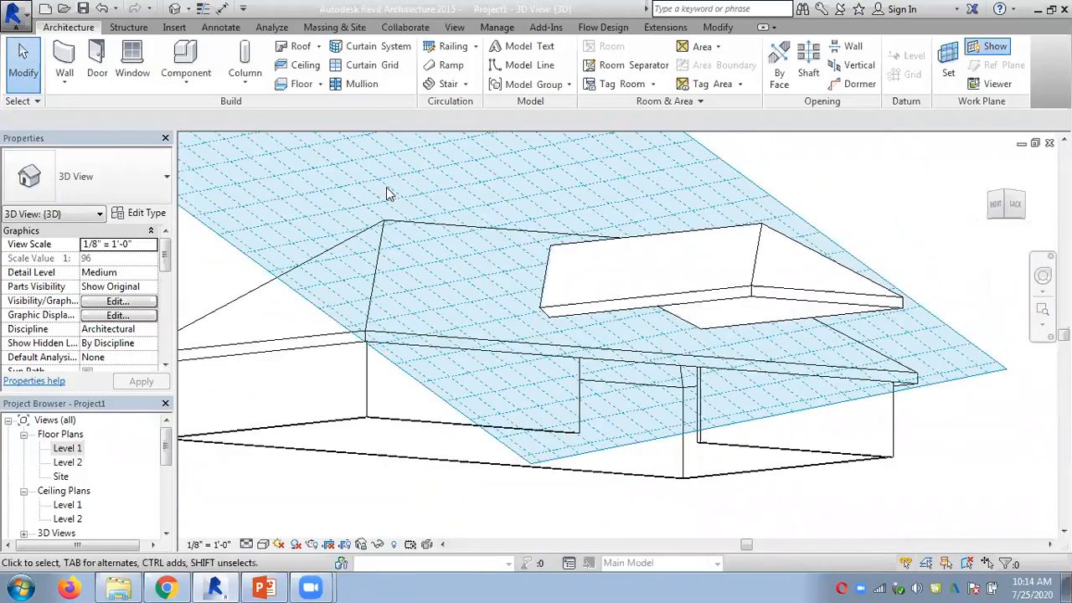
pyautogui.click(535, 66)
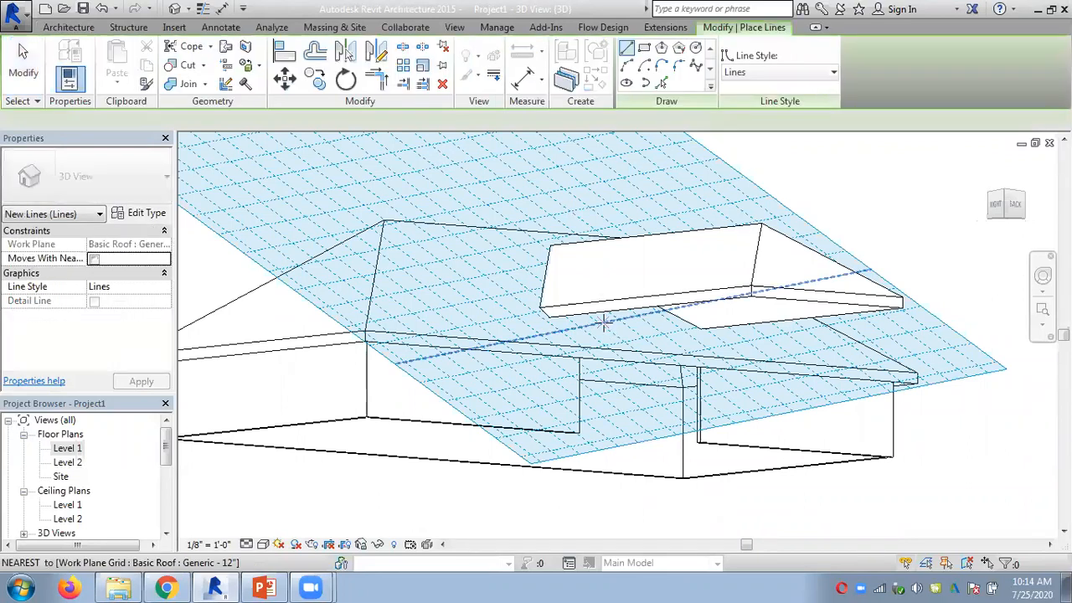
pyautogui.scroll(3, 606, 318)
pyautogui.click(797, 333)
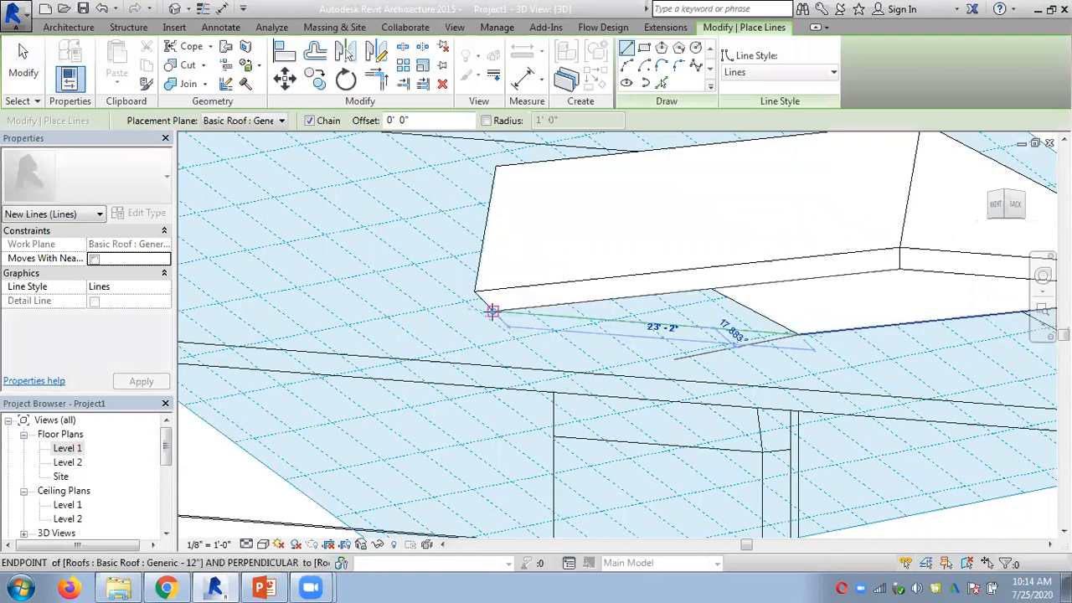
pyautogui.click(493, 311)
pyautogui.press('Escape')
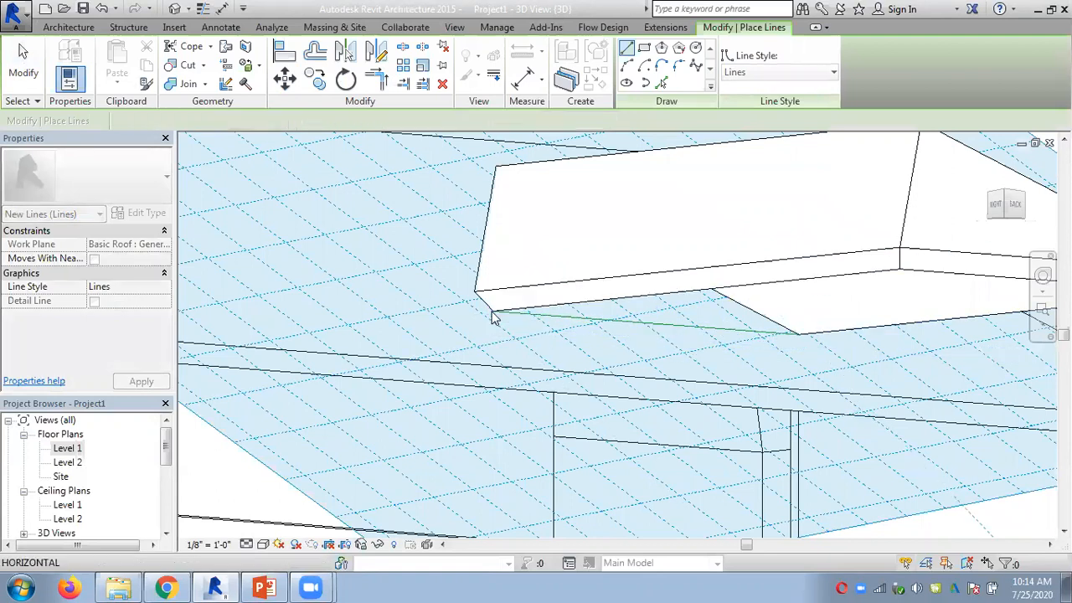
# Leave the model line command and hide the work plane
pyautogui.scroll(-3, 472, 239)
pyautogui.moveTo(514, 306)
pyautogui.keyDown('shift'); pyautogui.mouseDown(button='middle')
pyautogui.moveTo(522, 319)
pyautogui.moveTo(500, 266)
pyautogui.moveTo(394, 317)
pyautogui.moveTo(457, 313)
pyautogui.moveTo(508, 360)
pyautogui.moveTo(529, 293)
pyautogui.moveTo(524, 326)
pyautogui.moveTo(519, 289)
pyautogui.mouseUp(button='middle'); pyautogui.keyUp('shift')
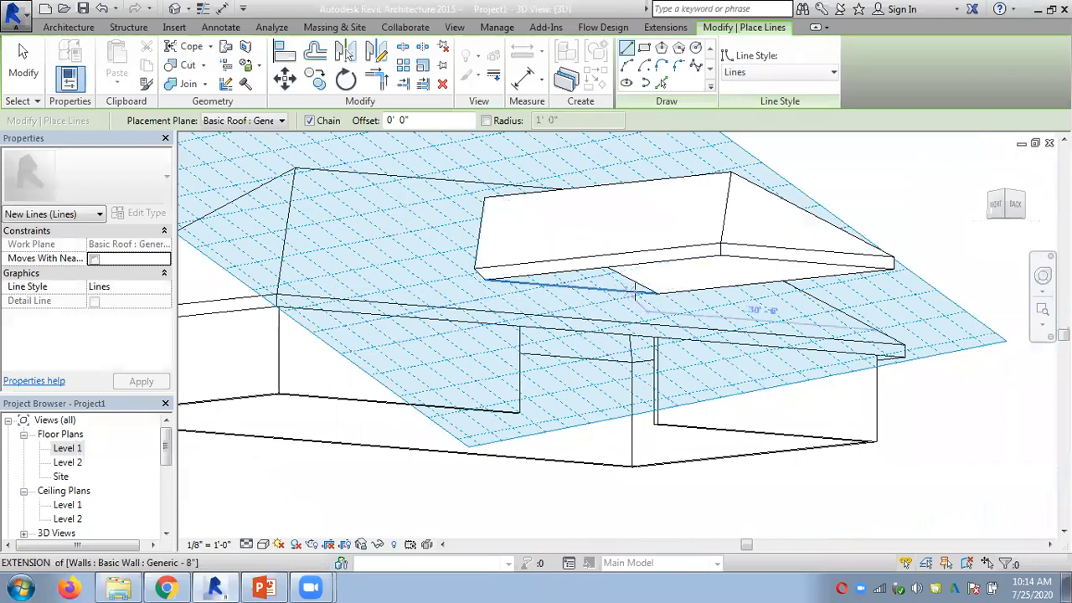
pyautogui.click(24, 65)
pyautogui.click(994, 47)
pyautogui.click(993, 50)
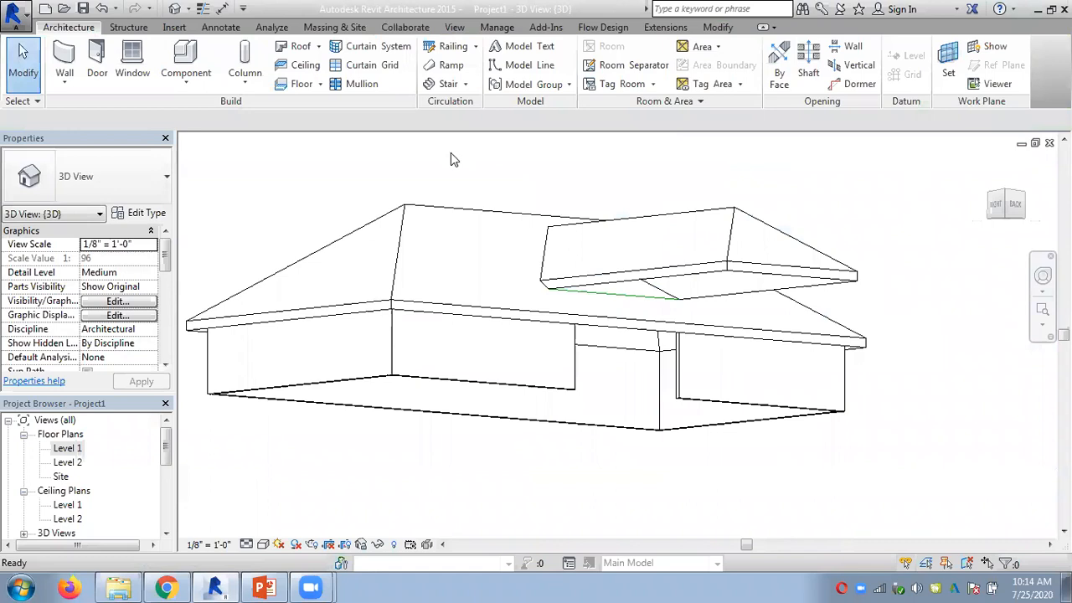
# Create a dormer opening in the main hip roof and pick the joined wing roof as its boundary
pyautogui.click(859, 84)
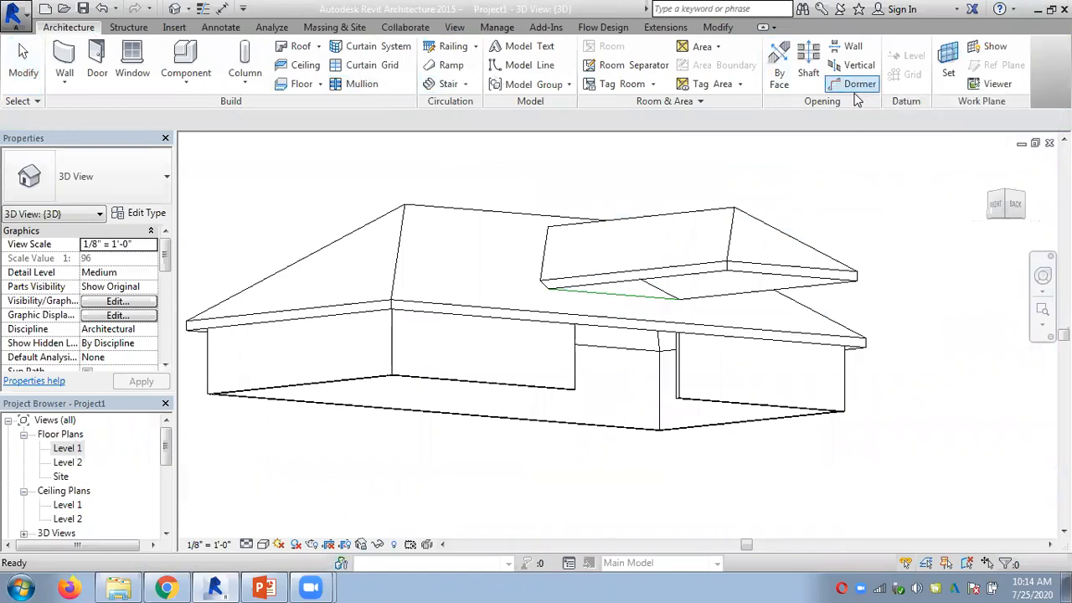
pyautogui.click(511, 209)
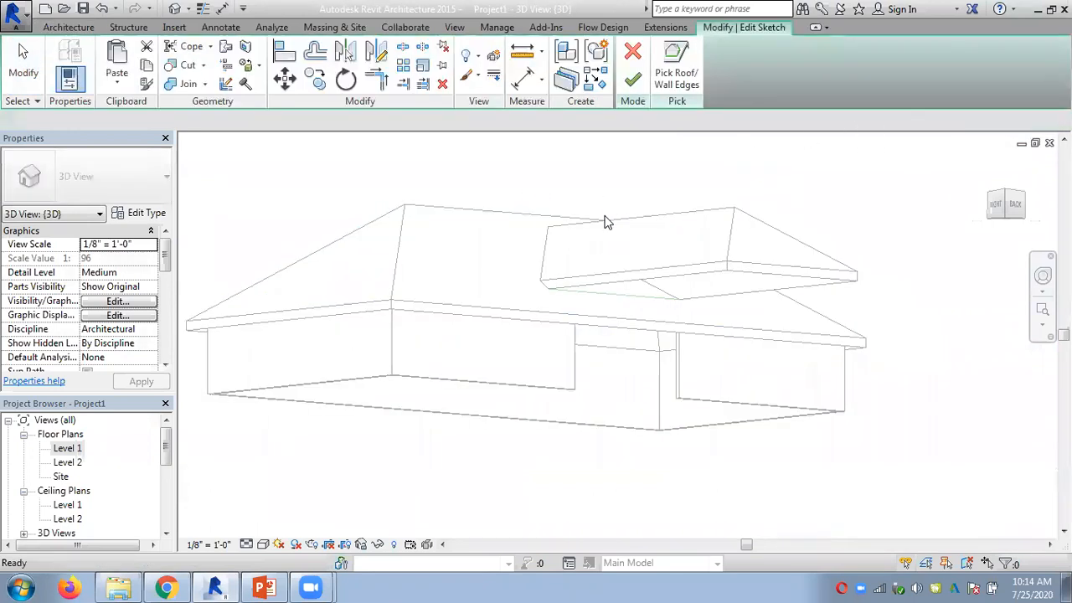
pyautogui.click(564, 236)
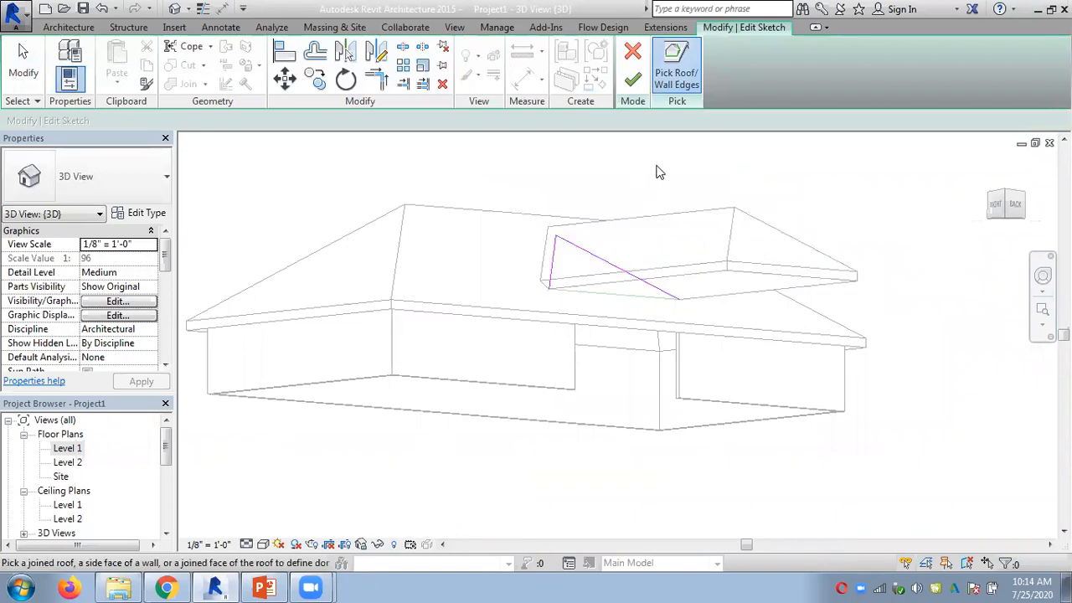
# Pick the new model line beneath the wing roof to close the dormer boundary, and finish the opening
pyautogui.scroll(1, 680, 318)
pyautogui.scroll(1, 680, 318)
pyautogui.click(591, 285)
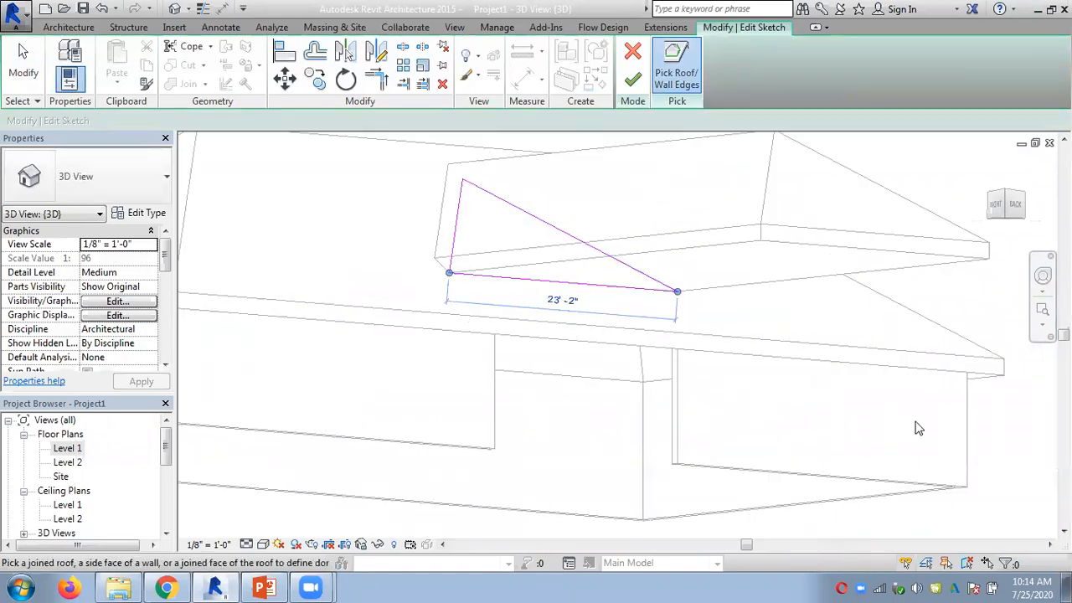
pyautogui.scroll(2, 507, 254)
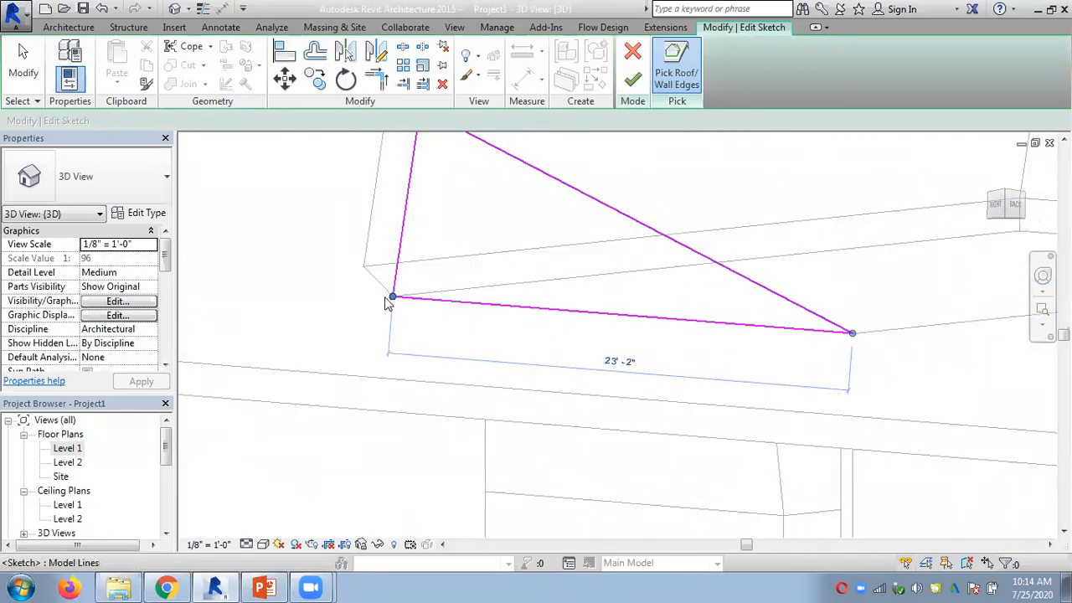
pyautogui.click(634, 83)
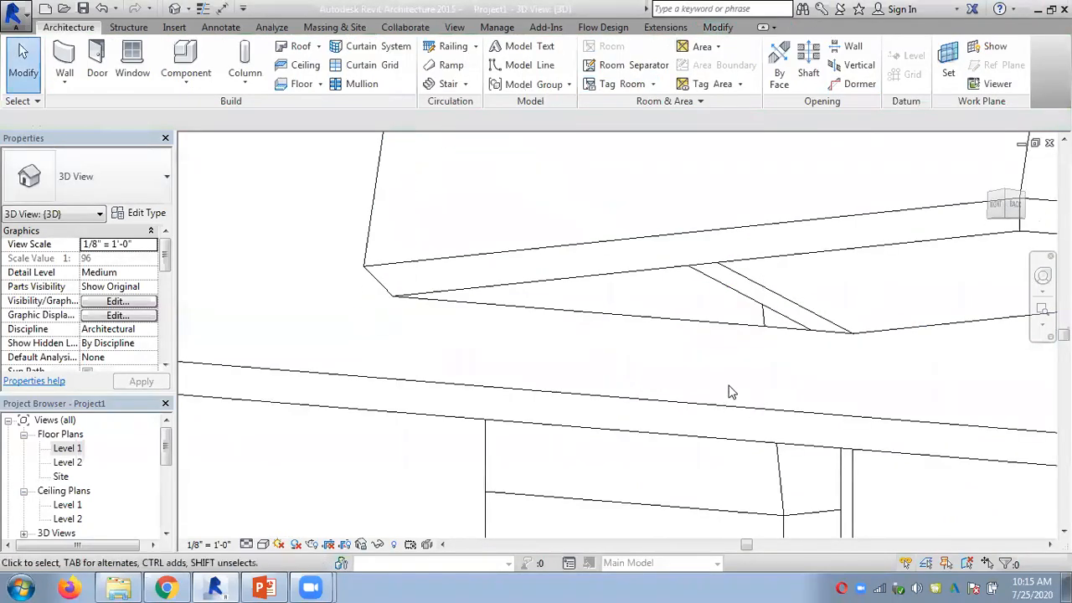
# Try the Realistic visual style while viewing the opening beneath the wing roof
pyautogui.scroll(-3, 731, 392)
pyautogui.keyDown('shift'); pyautogui.moveTo(732, 388); pyautogui.dragTo(693, 356, button='middle'); pyautogui.keyUp('shift')
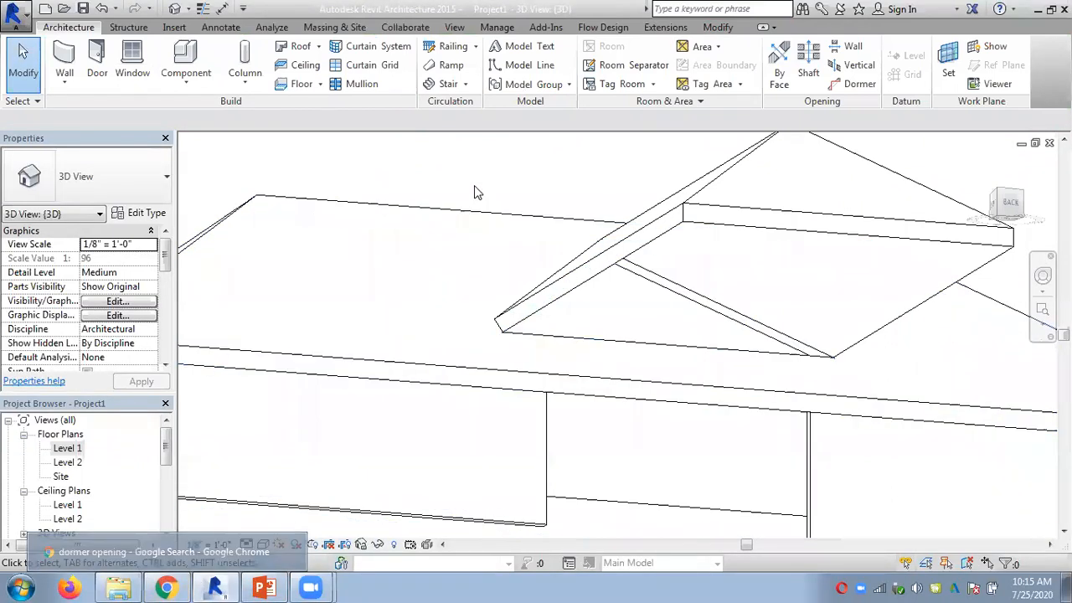
pyautogui.scroll(-4, 474, 192)
pyautogui.keyDown('shift'); pyautogui.moveTo(472, 209); pyautogui.dragTo(328, 491, button='middle'); pyautogui.keyUp('shift')
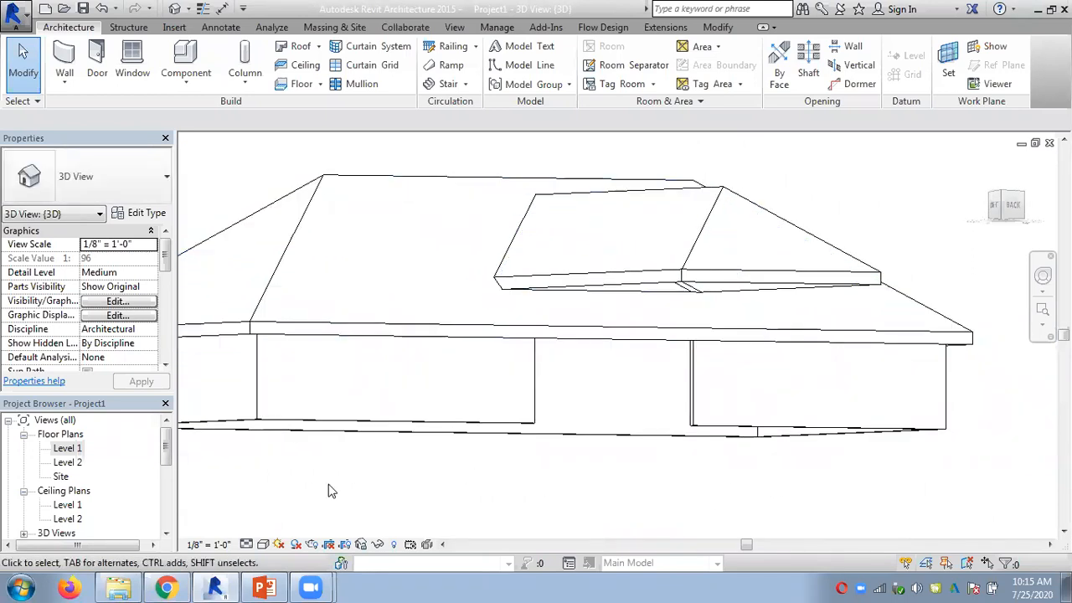
pyautogui.click(262, 545)
pyautogui.click(285, 514)
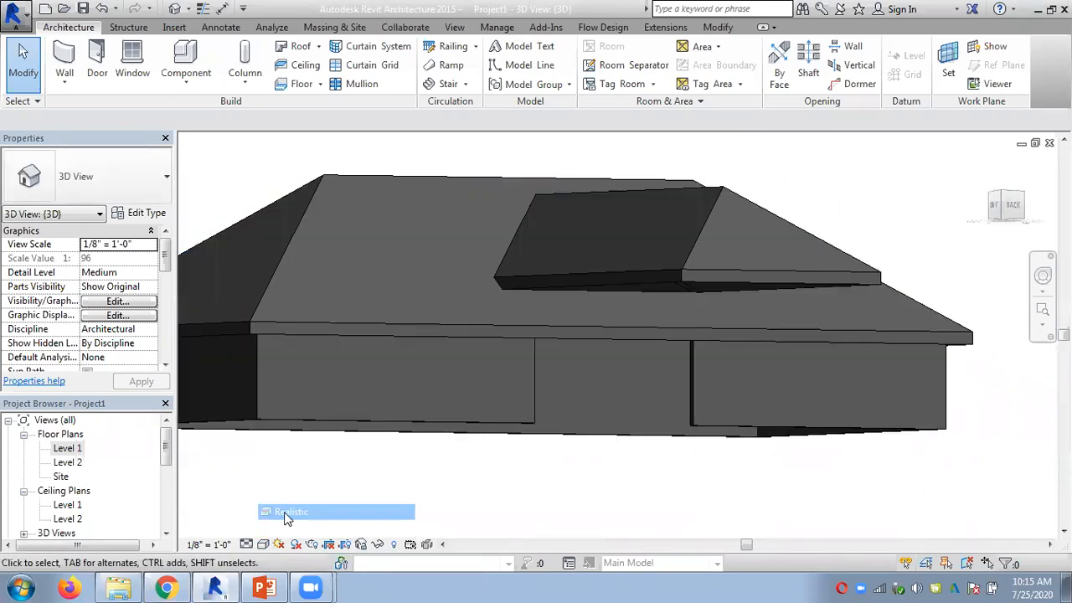
pyautogui.keyDown('shift'); pyautogui.moveTo(462, 445); pyautogui.dragTo(412, 417, button='middle'); pyautogui.keyUp('shift')
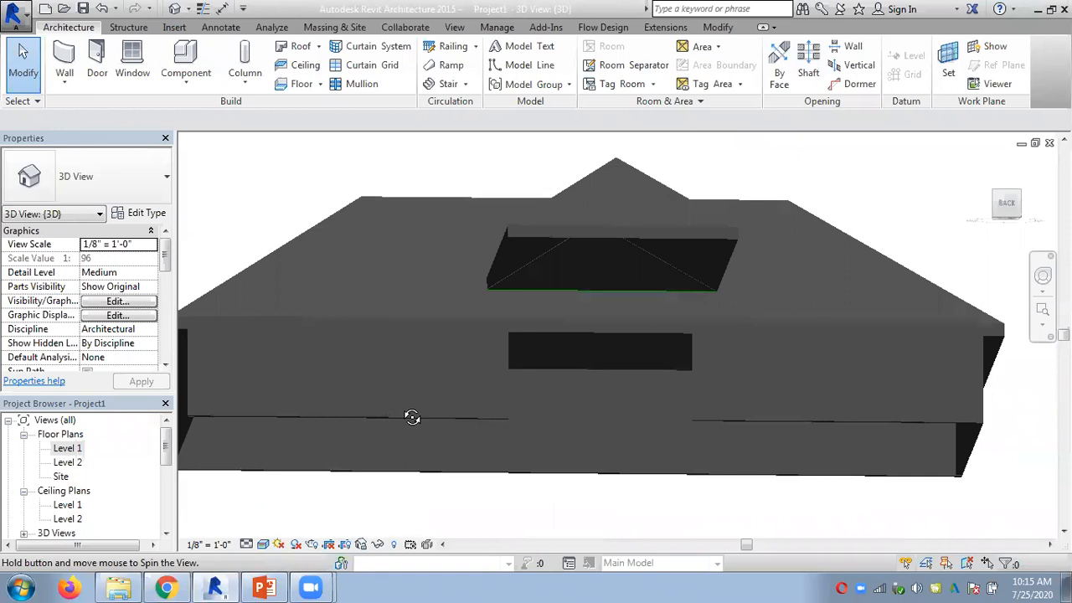
# Set the 3D view to the Consistent Colors visual style and view the cut roof from below and above
pyautogui.click(262, 545)
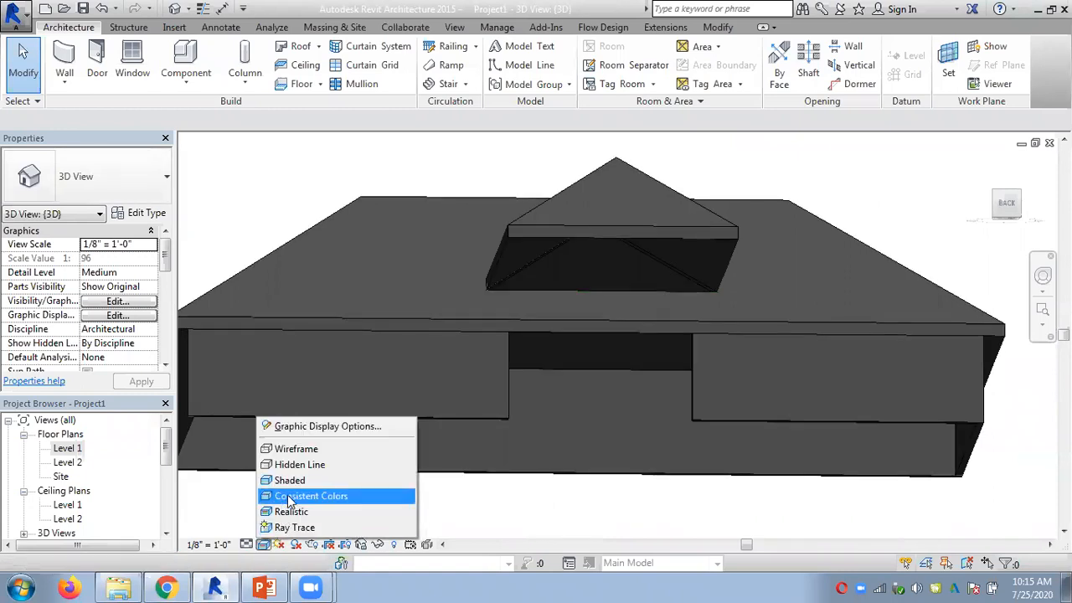
pyautogui.click(295, 496)
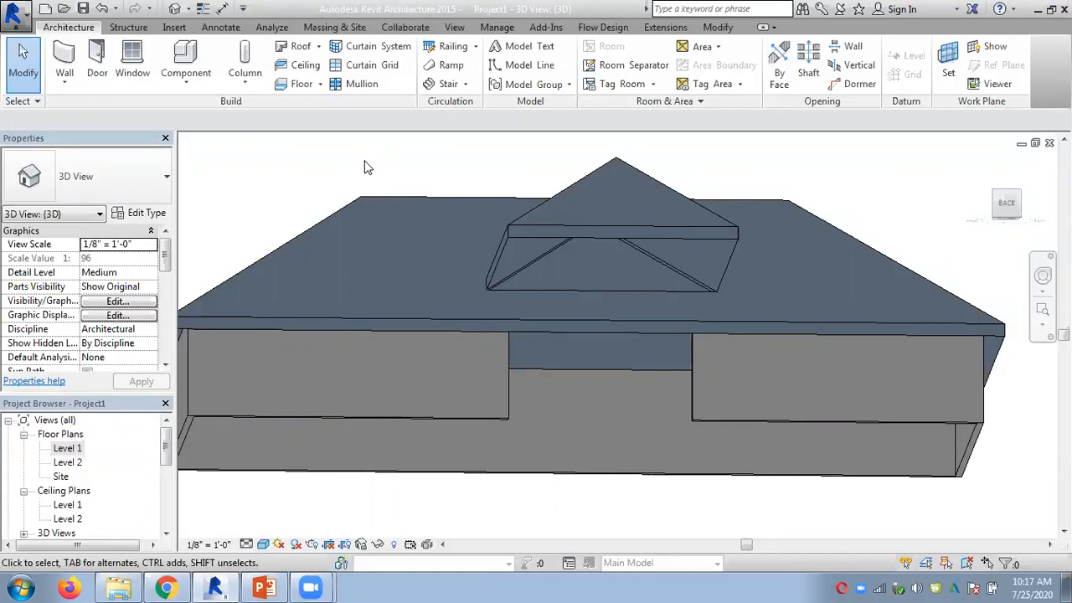
pyautogui.keyDown('shift'); pyautogui.moveTo(290, 185); pyautogui.dragTo(351, 161, button='middle'); pyautogui.keyUp('shift')
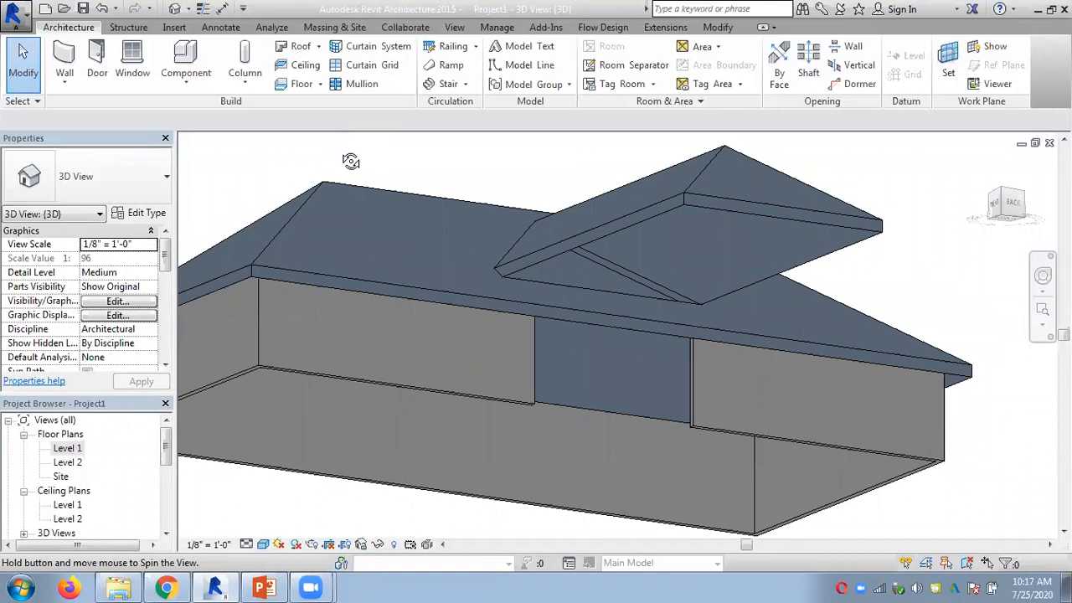
pyautogui.keyDown('shift'); pyautogui.moveTo(351, 162); pyautogui.dragTo(360, 260, button='middle'); pyautogui.keyUp('shift')
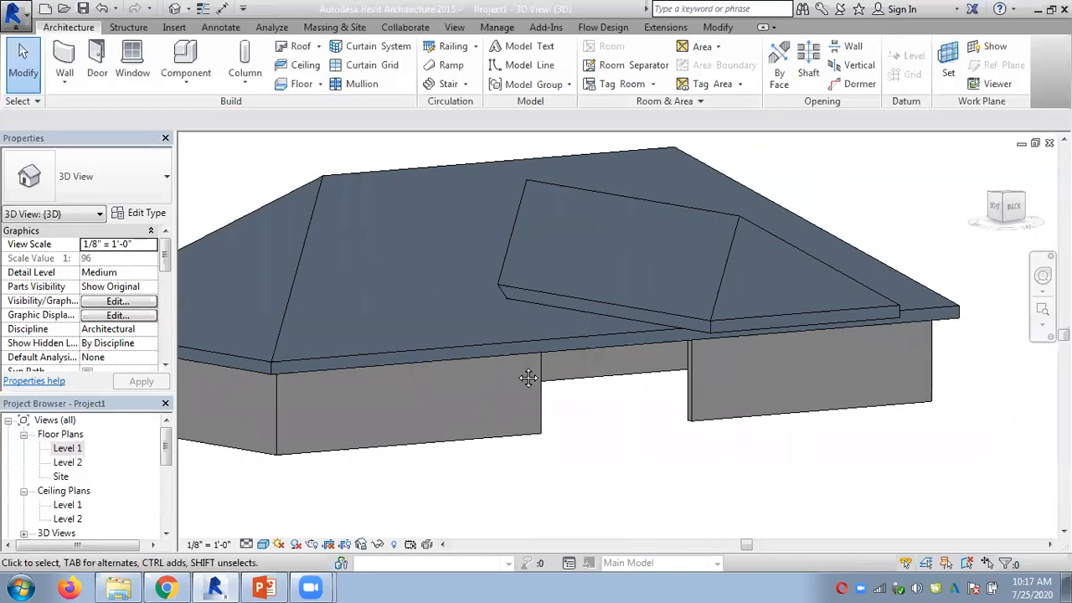
# Switch to the PowerPoint presentation and review the slides on creating roofs by footprint and by extrusion
pyautogui.keyDown('shift'); pyautogui.moveTo(526, 376); pyautogui.dragTo(553, 419, button='middle'); pyautogui.keyUp('shift')
pyautogui.keyDown('shift'); pyautogui.moveTo(327, 480); pyautogui.dragTo(326, 480, button='middle'); pyautogui.keyUp('shift')
pyautogui.hotkey('alt', 'Tab')
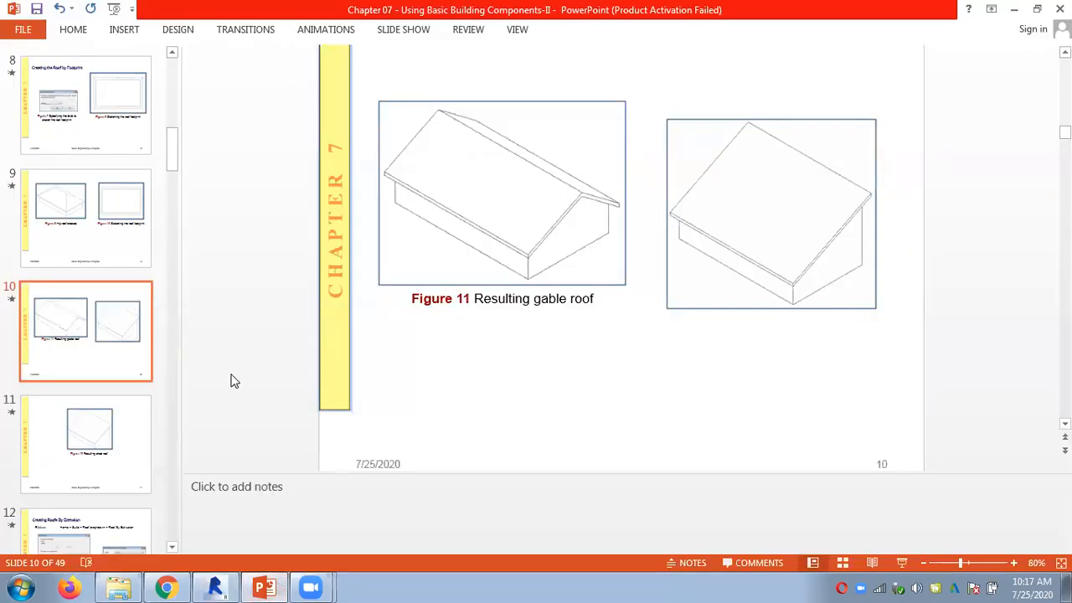
pyautogui.scroll(-2, 234, 381)
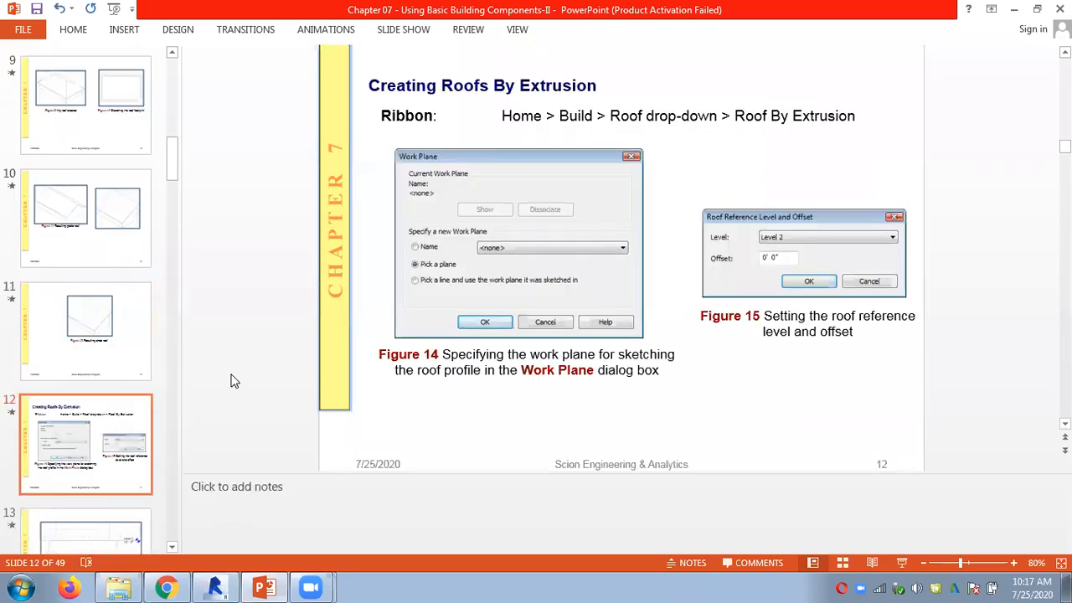
pyautogui.scroll(4, 234, 381)
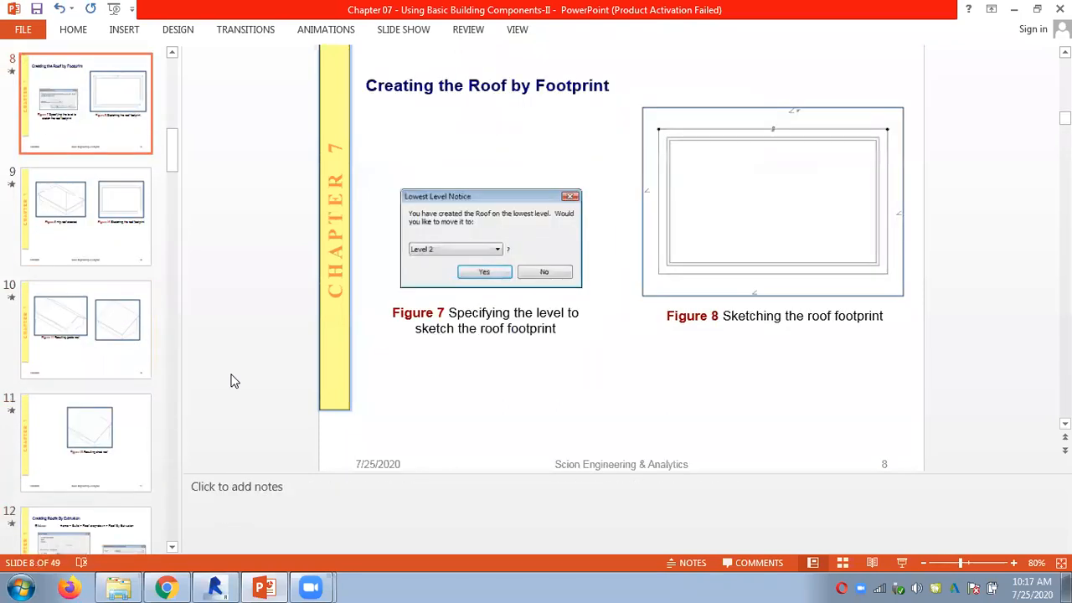
pyautogui.scroll(1, 234, 381)
pyautogui.scroll(-2, 235, 381)
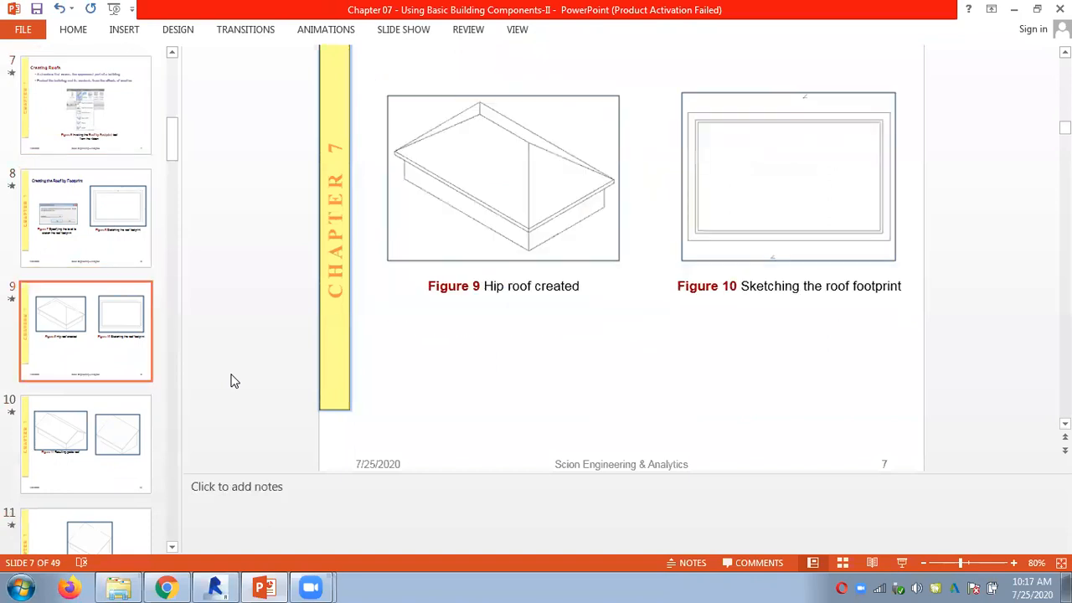
pyautogui.scroll(-3, 234, 381)
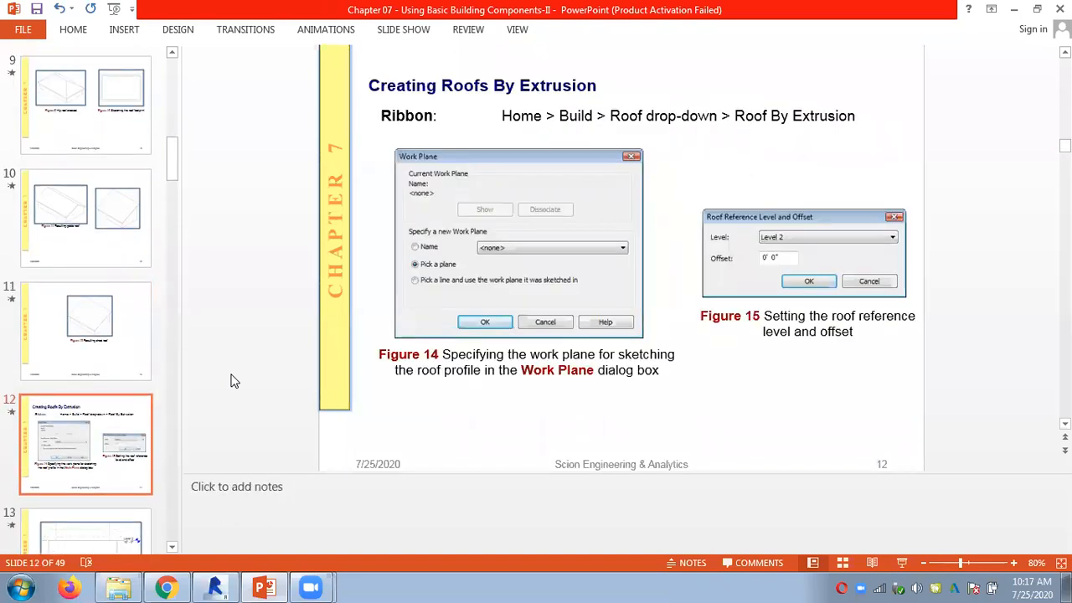
# Look over the roof tools in Revit, and return to PowerPoint to review the shed roof slide in Figure 13
pyautogui.click(215, 588)
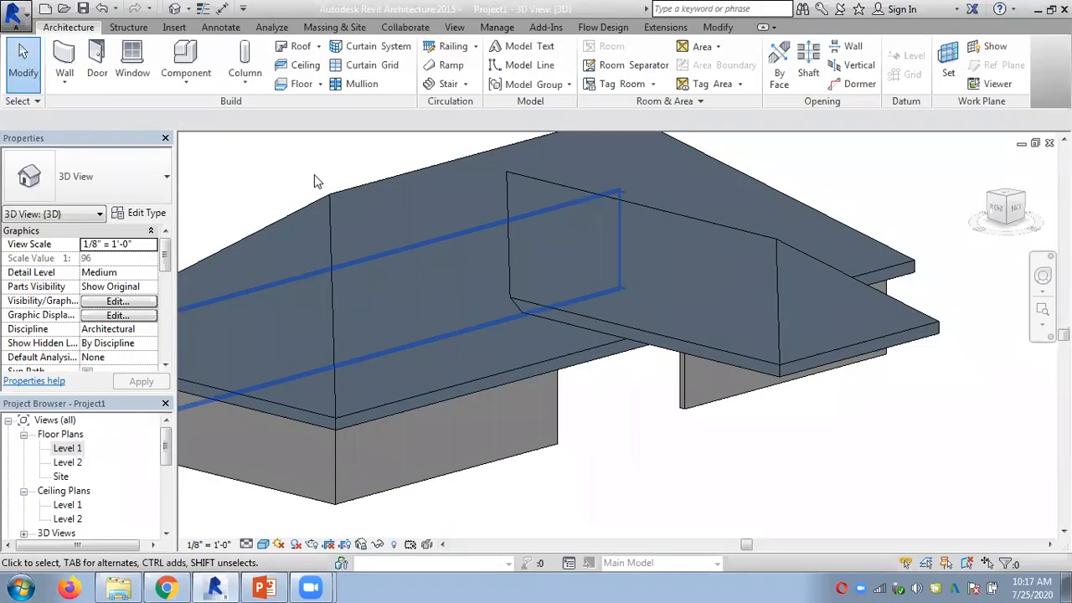
pyautogui.scroll(-2, 314, 176)
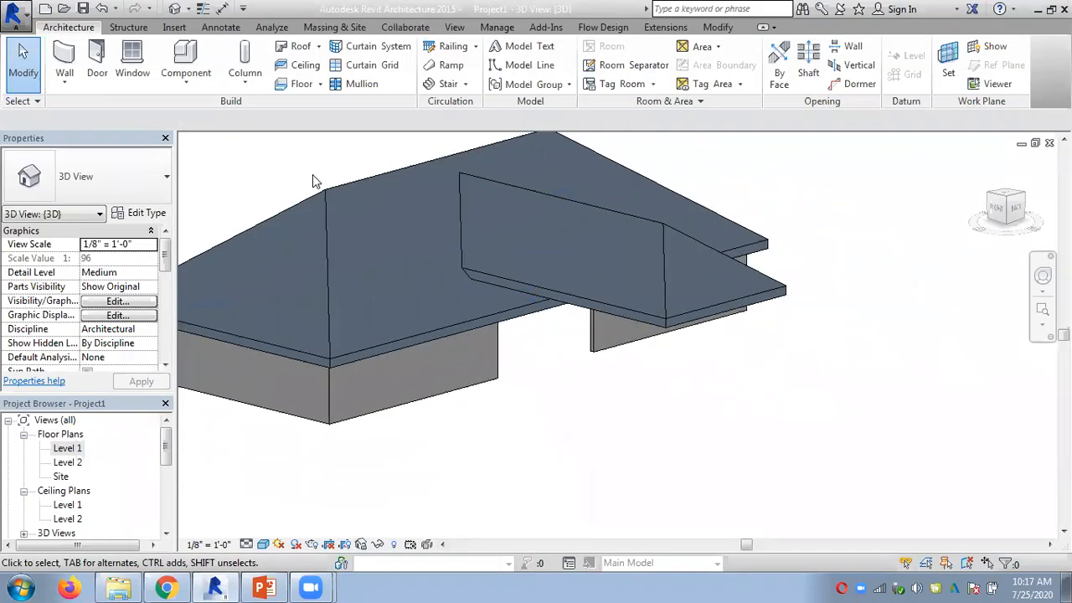
pyautogui.click(313, 47)
pyautogui.click(223, 173)
pyautogui.click(266, 588)
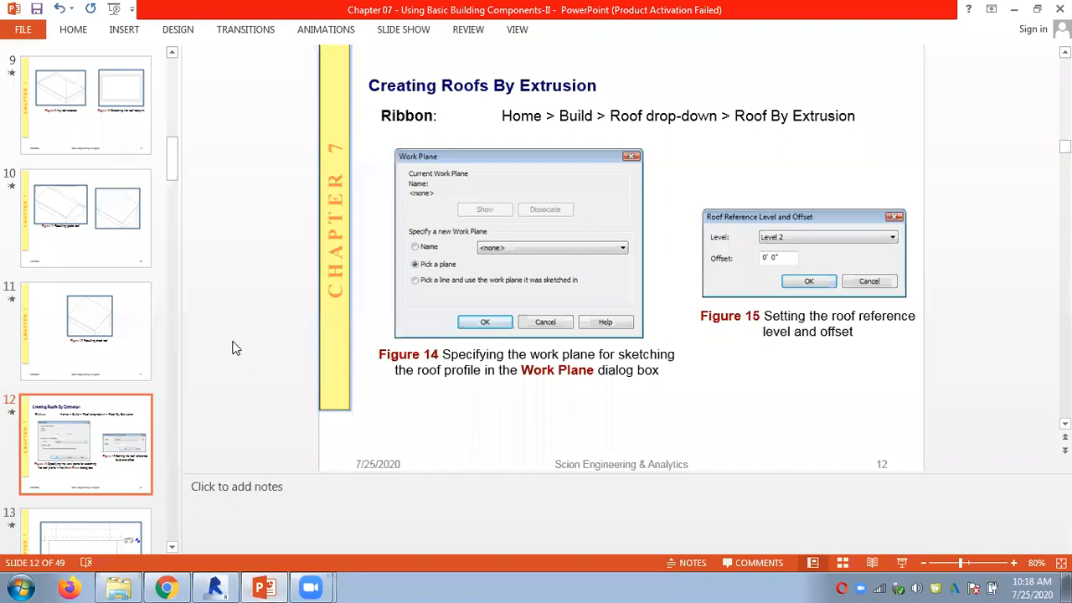
pyautogui.press('Up')
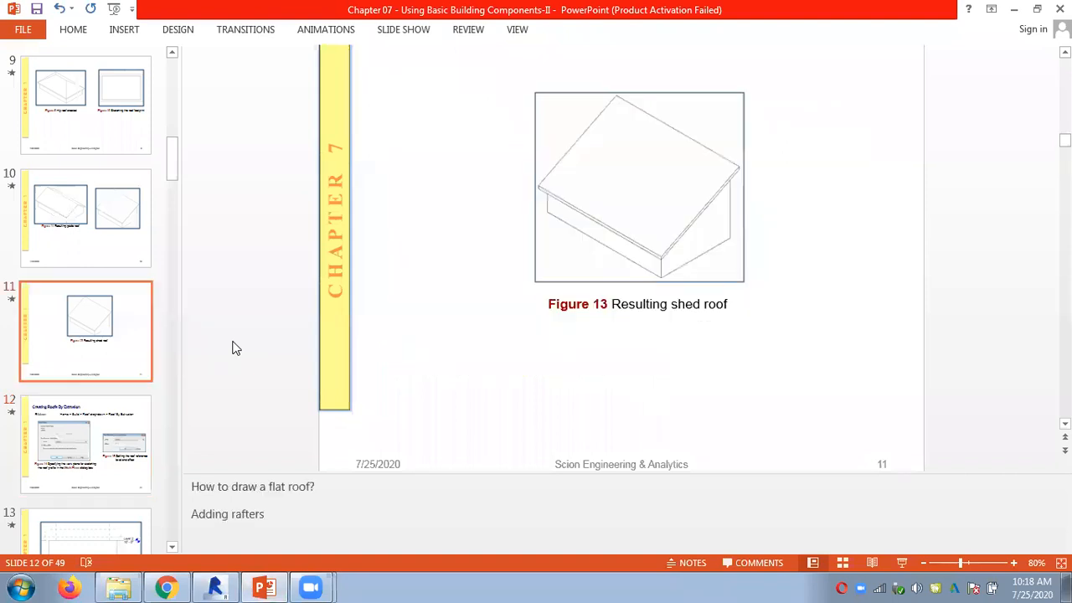
pyautogui.press('Up')
pyautogui.press('Down')
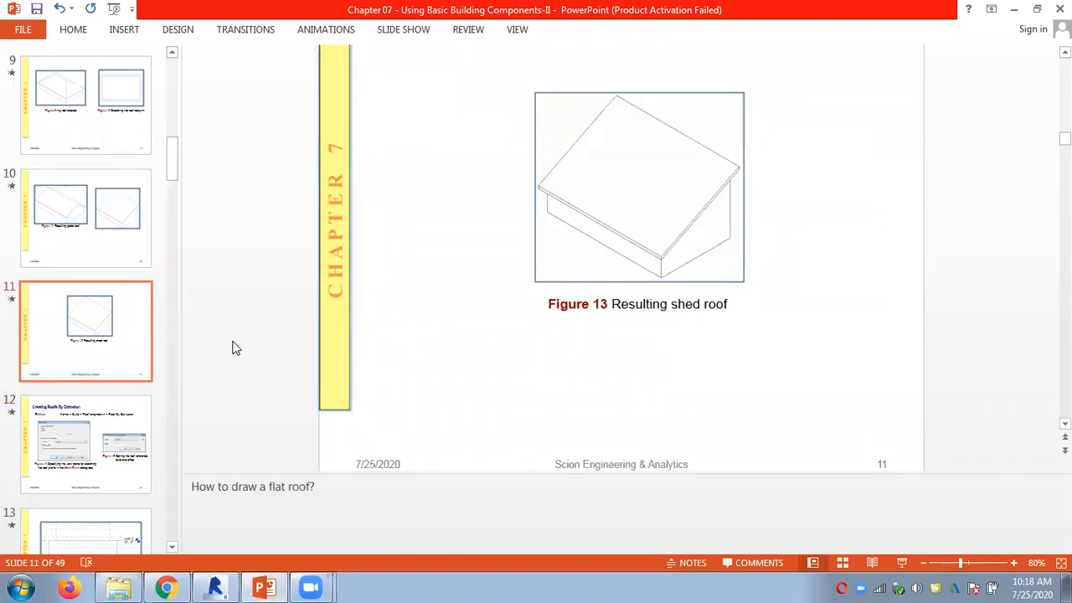
pyautogui.press('Down')
pyautogui.press('Up')
# Switch back to Revit and examine the eaves of the main hip roof and the joined wing roof
pyautogui.click(220, 586)
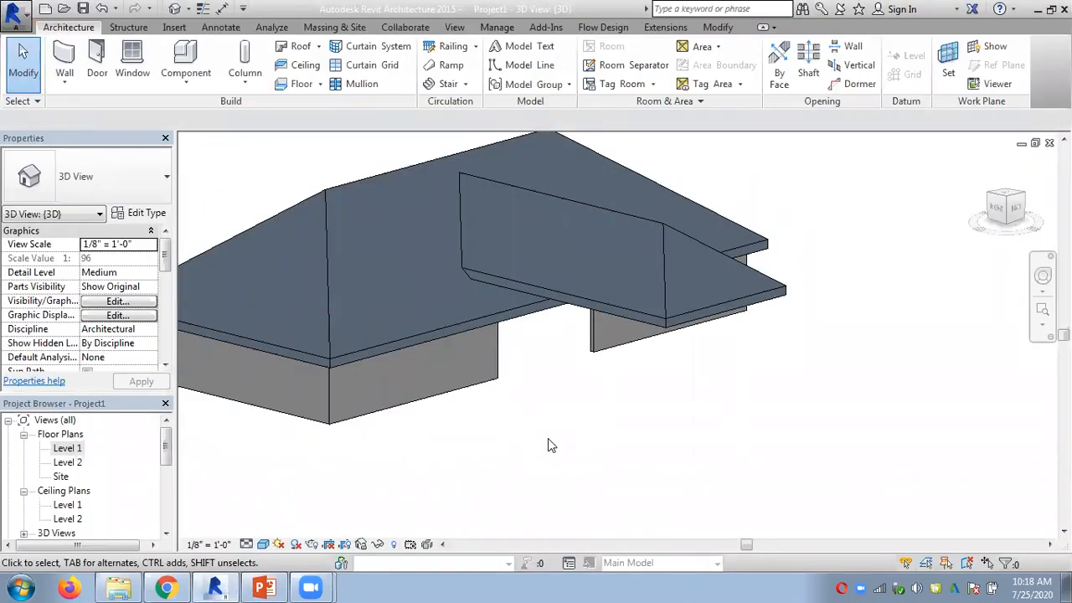
pyautogui.scroll(-2, 549, 442)
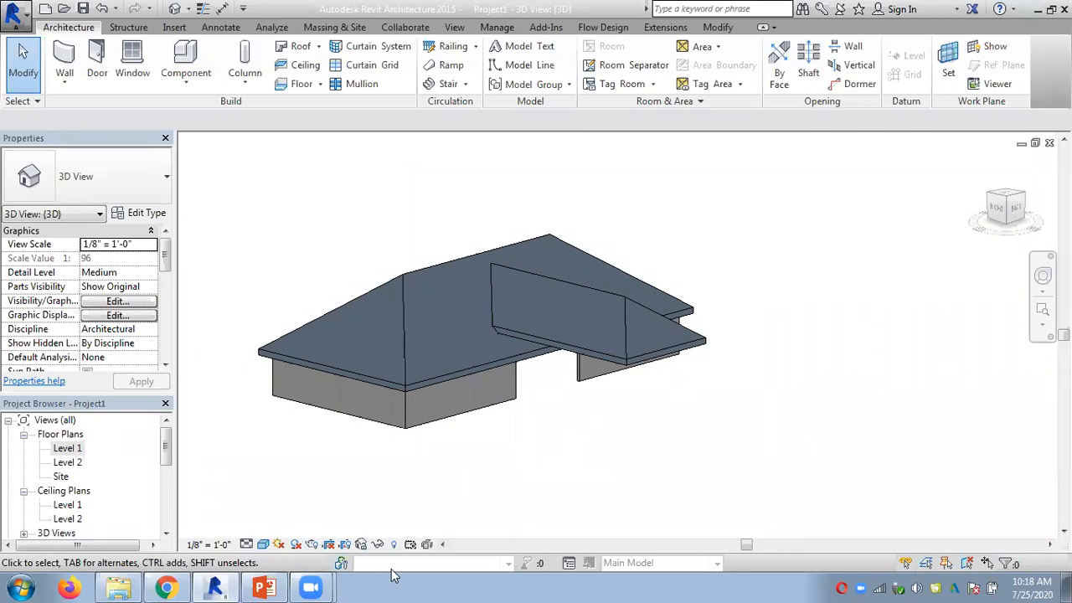
pyautogui.scroll(5, 411, 401)
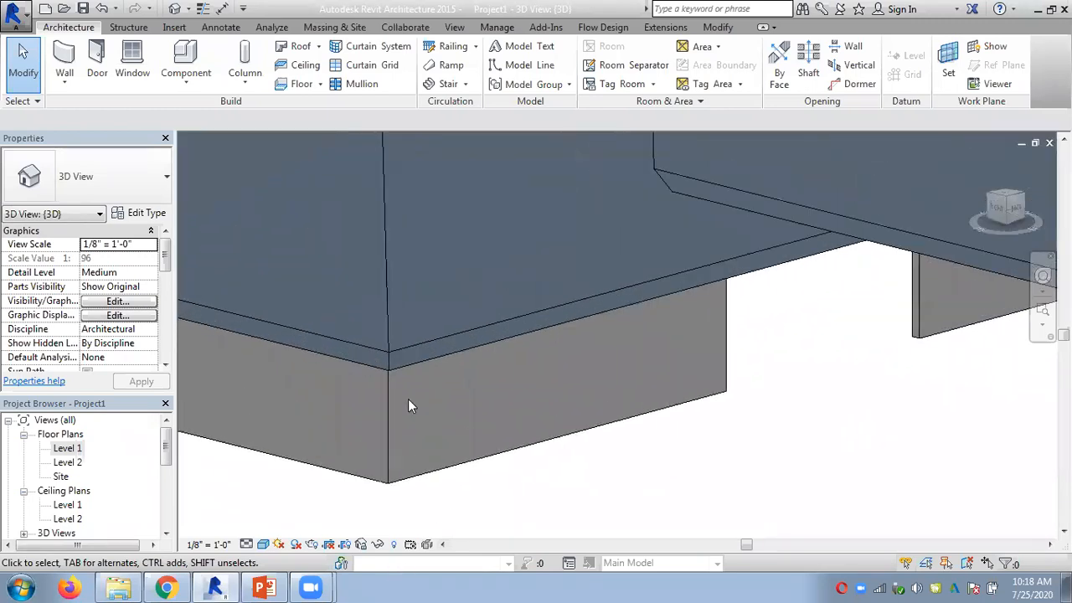
pyautogui.scroll(-4, 452, 392)
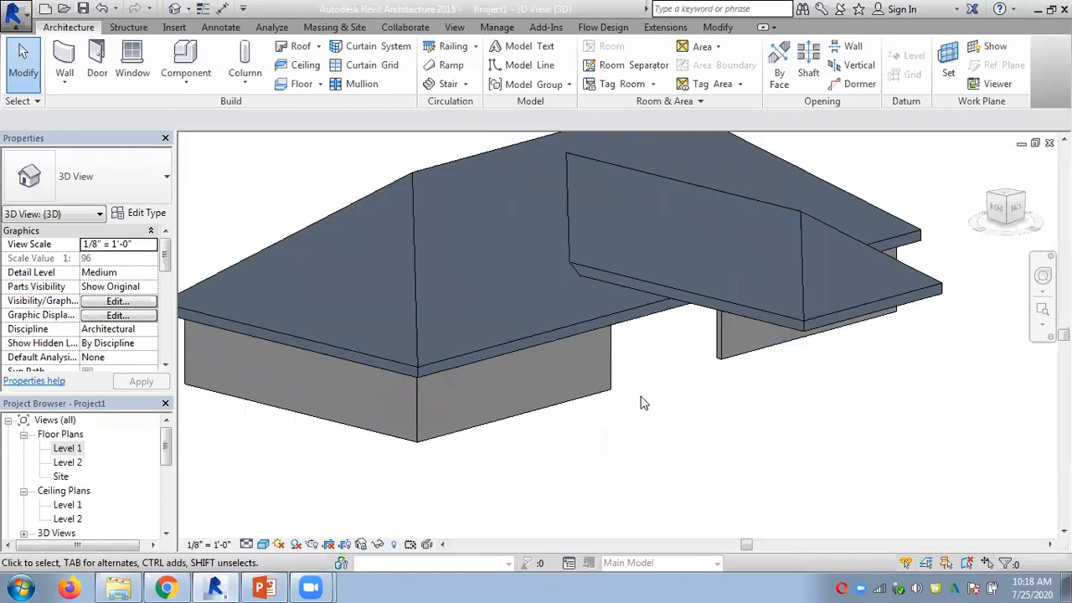
pyautogui.keyDown('shift'); pyautogui.moveTo(684, 396); pyautogui.dragTo(636, 446, button='middle'); pyautogui.keyUp('shift')
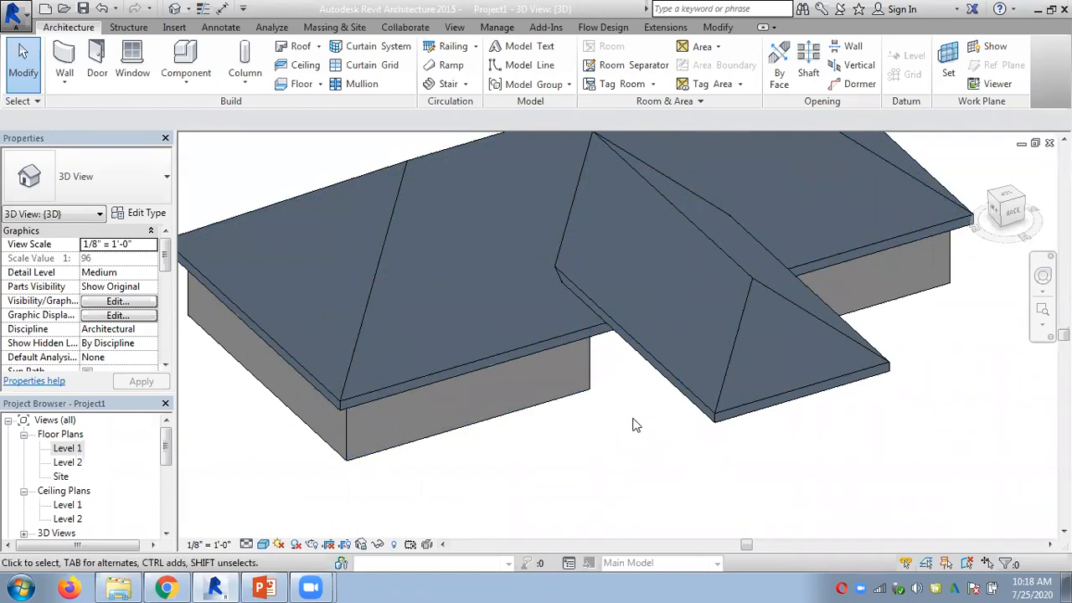
pyautogui.scroll(3, 634, 426)
pyautogui.moveTo(634, 426)
pyautogui.keyDown('shift'); pyautogui.mouseDown(button='middle')
pyautogui.moveTo(680, 391)
pyautogui.moveTo(713, 294)
pyautogui.moveTo(641, 431)
pyautogui.mouseUp(button='middle'); pyautogui.keyUp('shift')
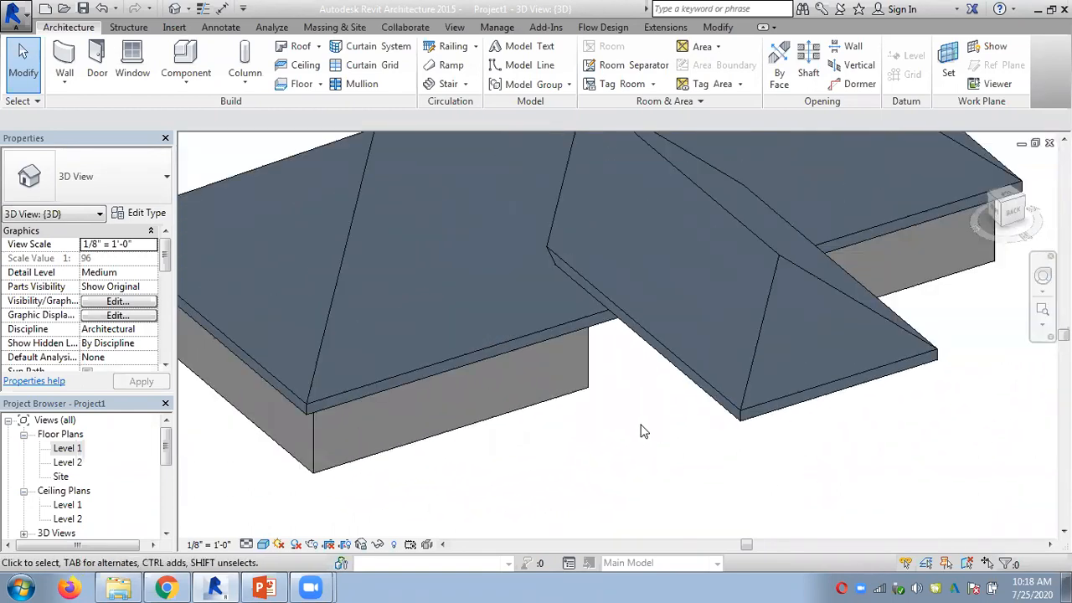
# Place Gutter - Bevel 5" x 5" gutters along the wing roof's end eave and the adjoining side eave
pyautogui.click(319, 47)
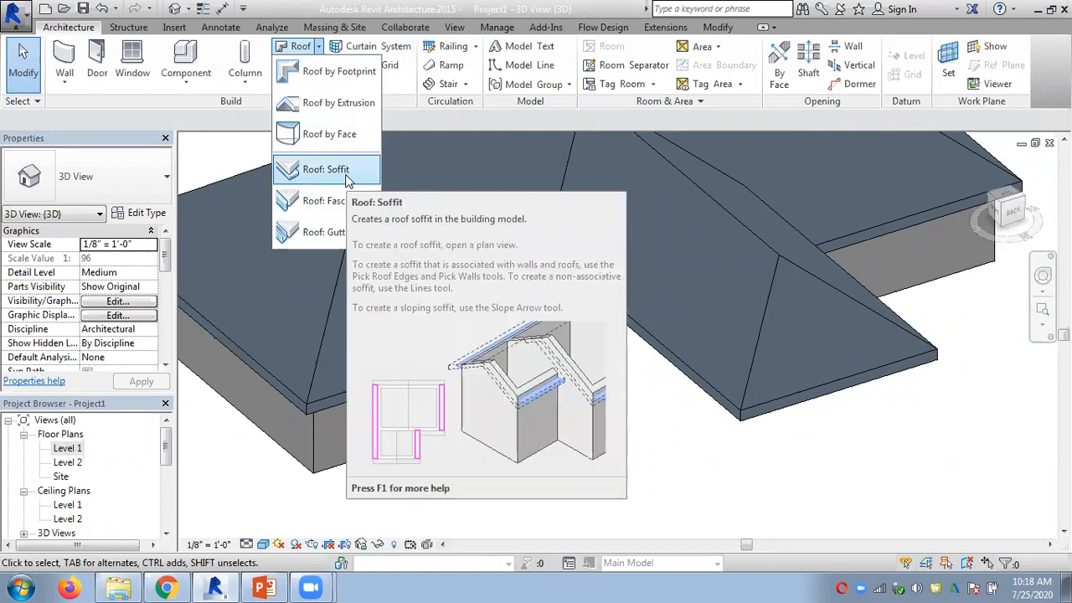
pyautogui.click(315, 235)
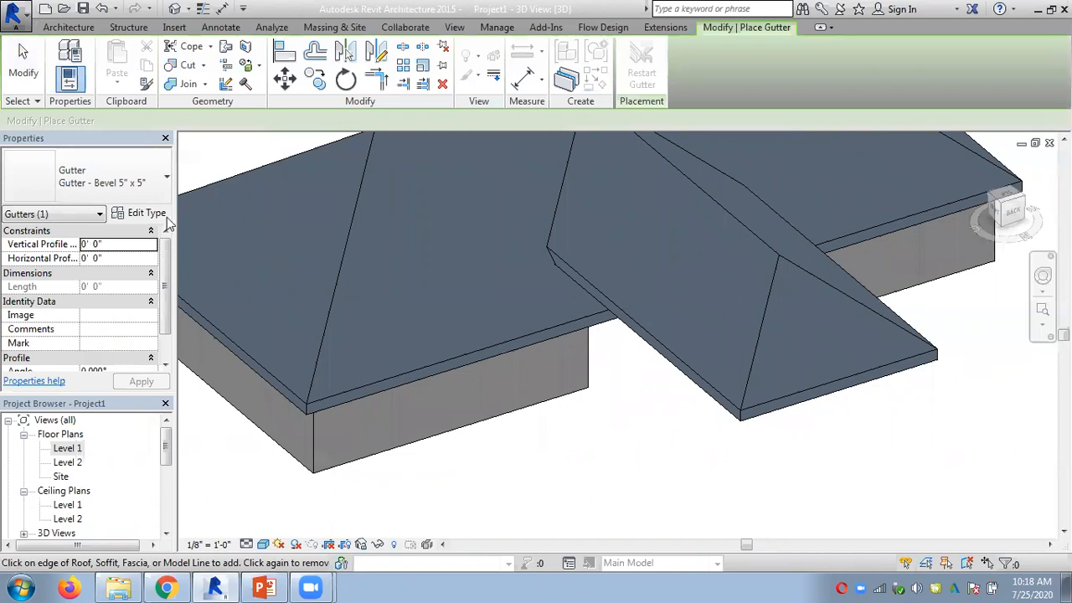
pyautogui.click(143, 193)
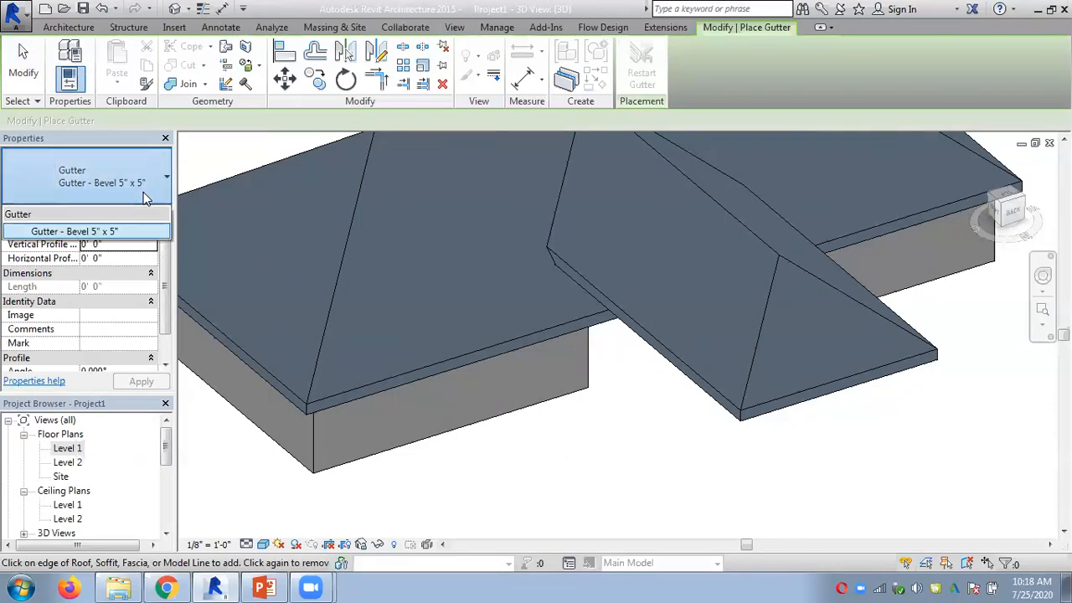
pyautogui.click(143, 192)
pyautogui.scroll(3, 801, 458)
pyautogui.scroll(2, 779, 429)
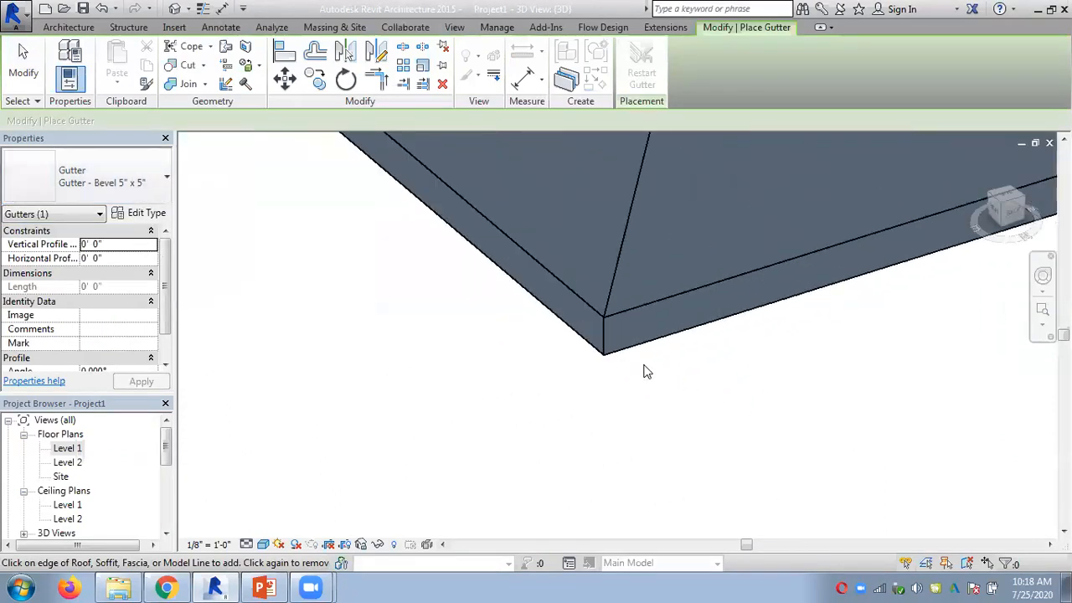
pyautogui.click(622, 358)
pyautogui.scroll(3, 575, 376)
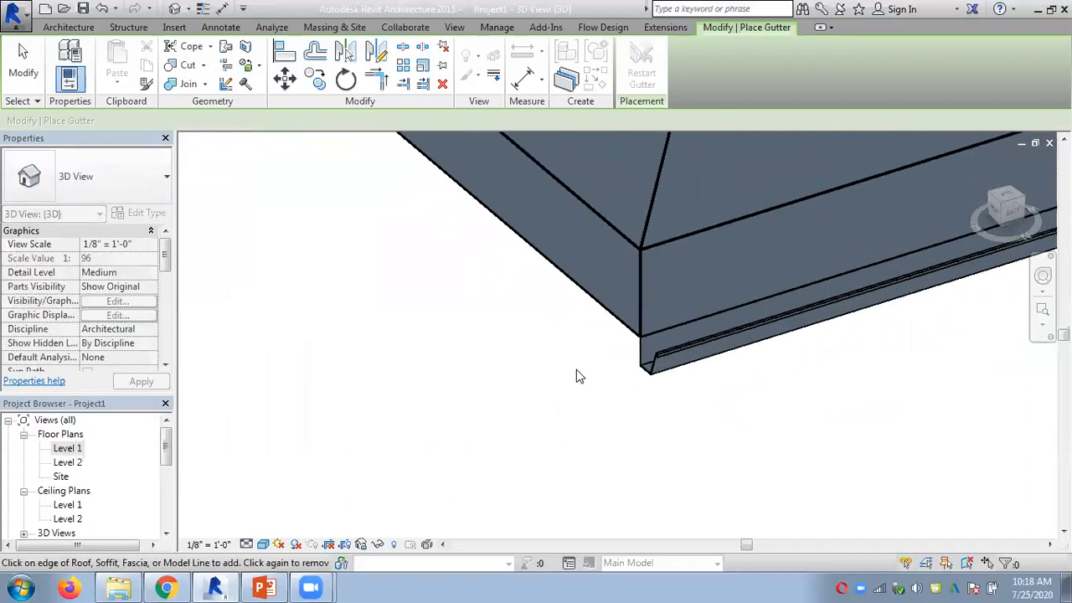
pyautogui.click(640, 293)
pyautogui.scroll(-4, 658, 426)
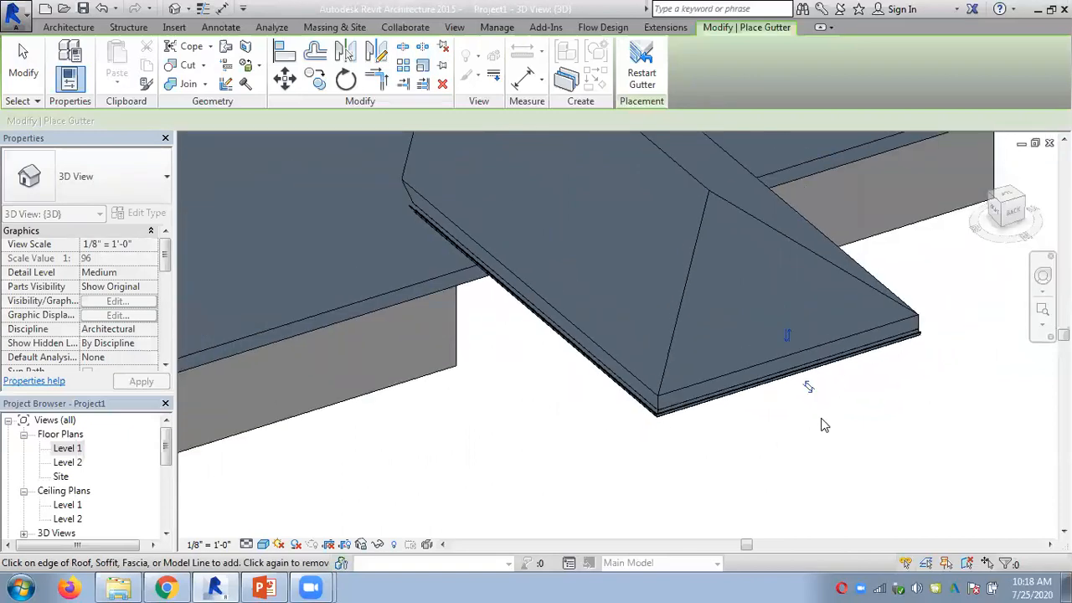
# Add a gutter along the wing roof's opposite side eave, meeting the end gutter at the corner
pyautogui.keyDown('shift'); pyautogui.moveTo(829, 422); pyautogui.dragTo(586, 445, button='middle'); pyautogui.keyUp('shift')
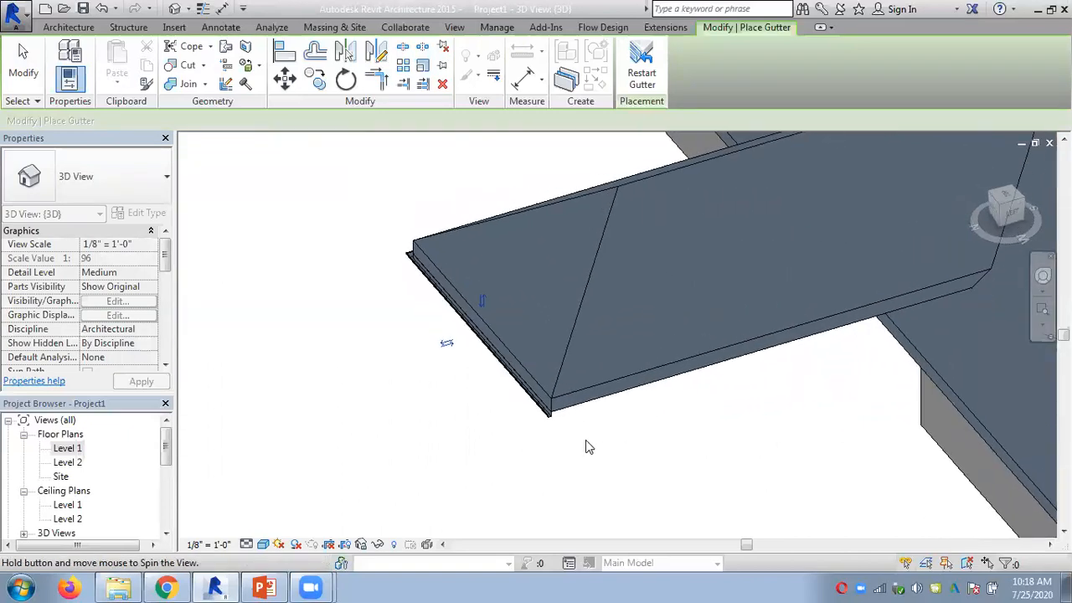
pyautogui.scroll(4, 558, 433)
pyautogui.click(565, 354)
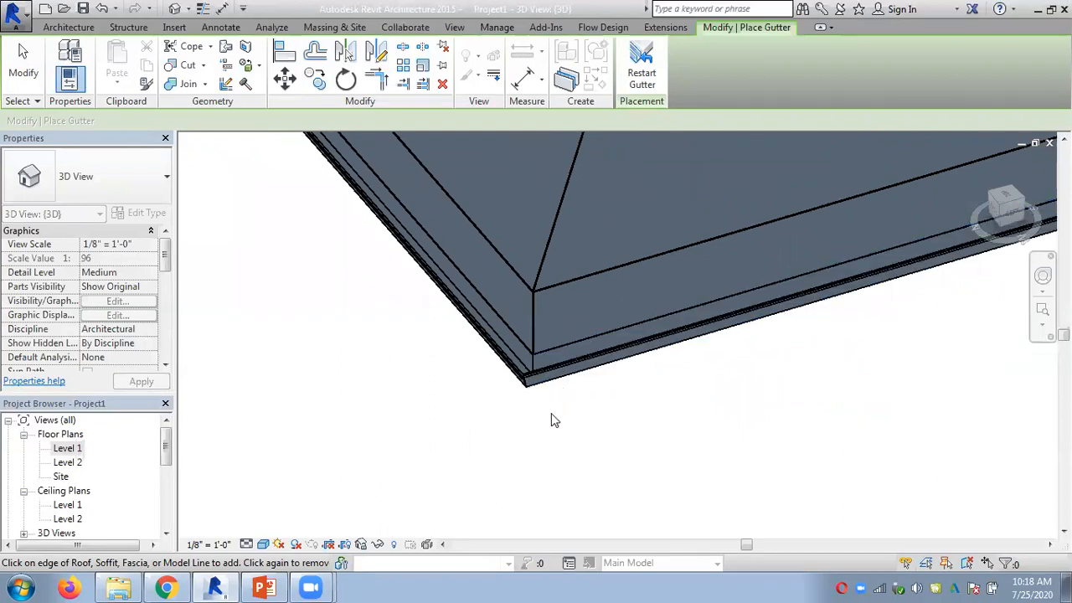
# Undo the wing roof gutters and the preceding visual style change
pyautogui.hotkey('ctrl', 'z')
pyautogui.hotkey('ctrl', 'z')
pyautogui.hotkey('ctrl', 'z')
pyautogui.hotkey('ctrl', 'z')
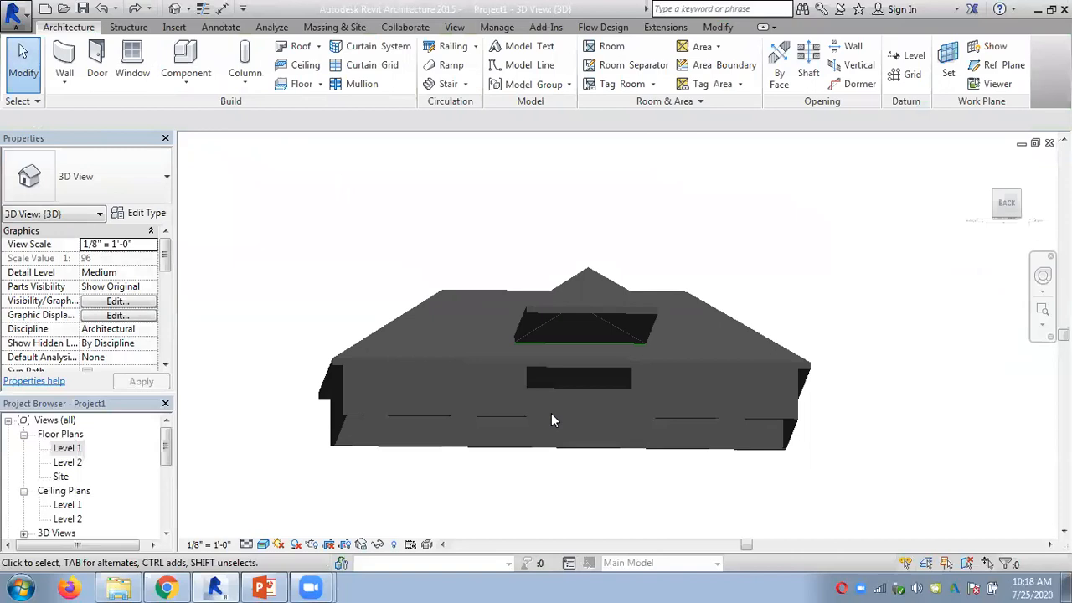
# Place a Gutter - Bevel 5" x 5" gutter along the wing roof's end eave only
pyautogui.keyDown('shift'); pyautogui.moveTo(519, 428); pyautogui.dragTo(675, 517, button='middle'); pyautogui.keyUp('shift')
pyautogui.scroll(5, 570, 388)
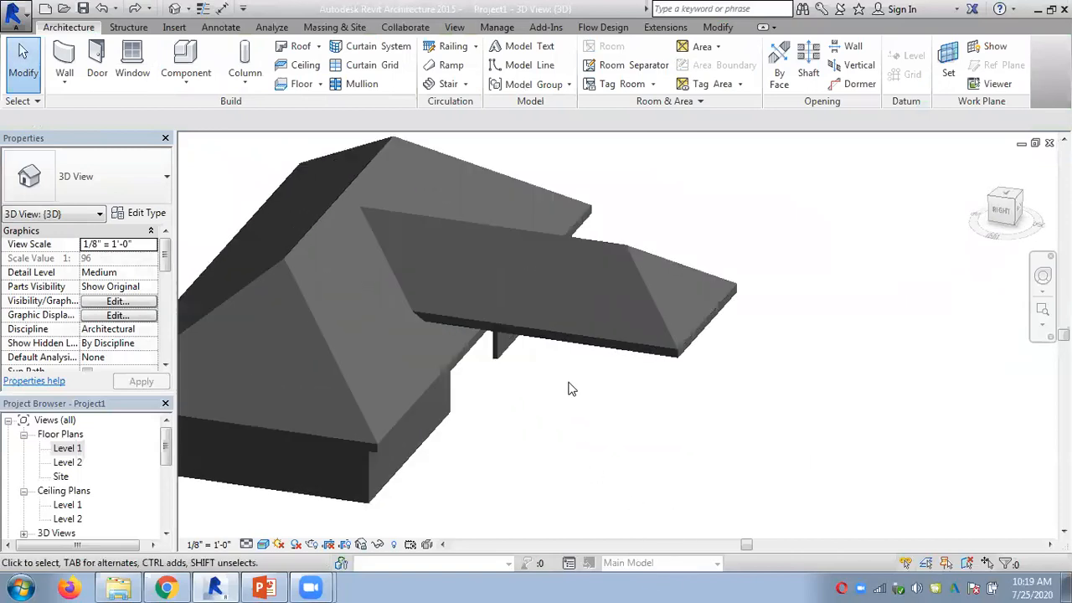
pyautogui.click(319, 47)
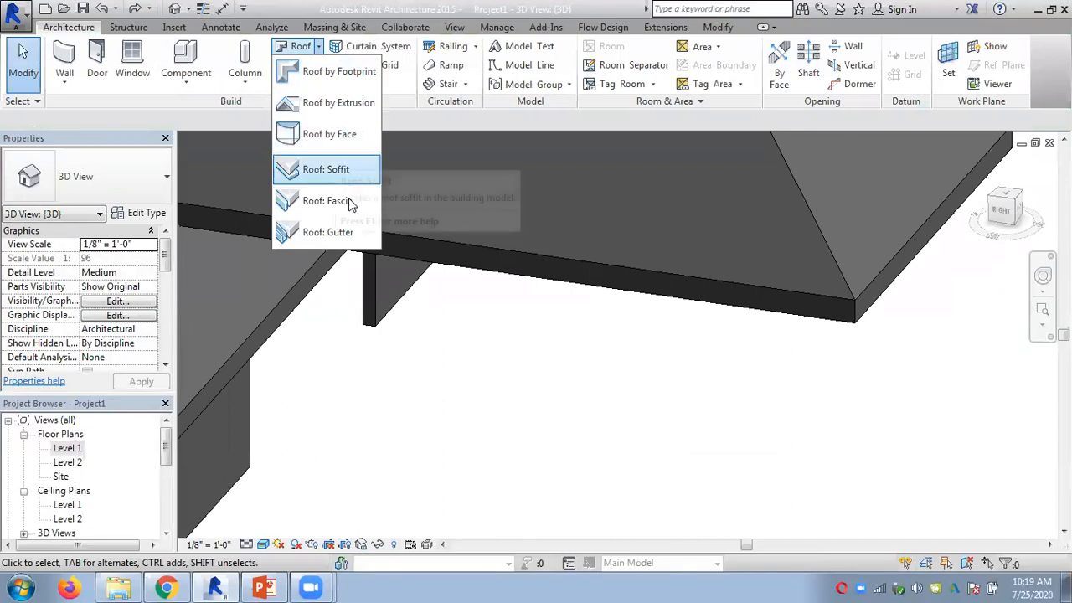
pyautogui.click(352, 243)
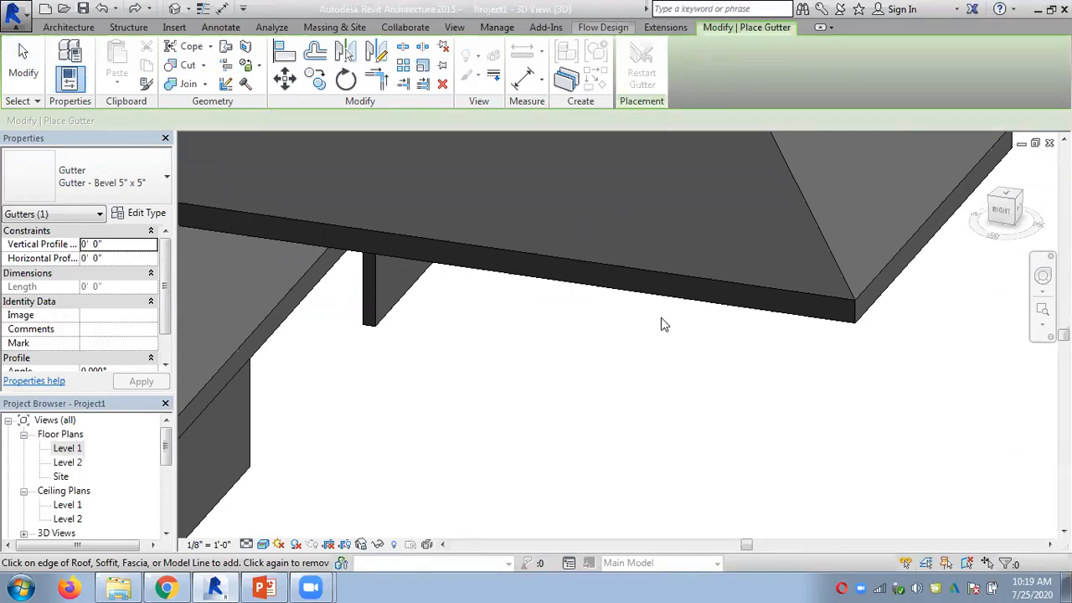
pyautogui.click(874, 310)
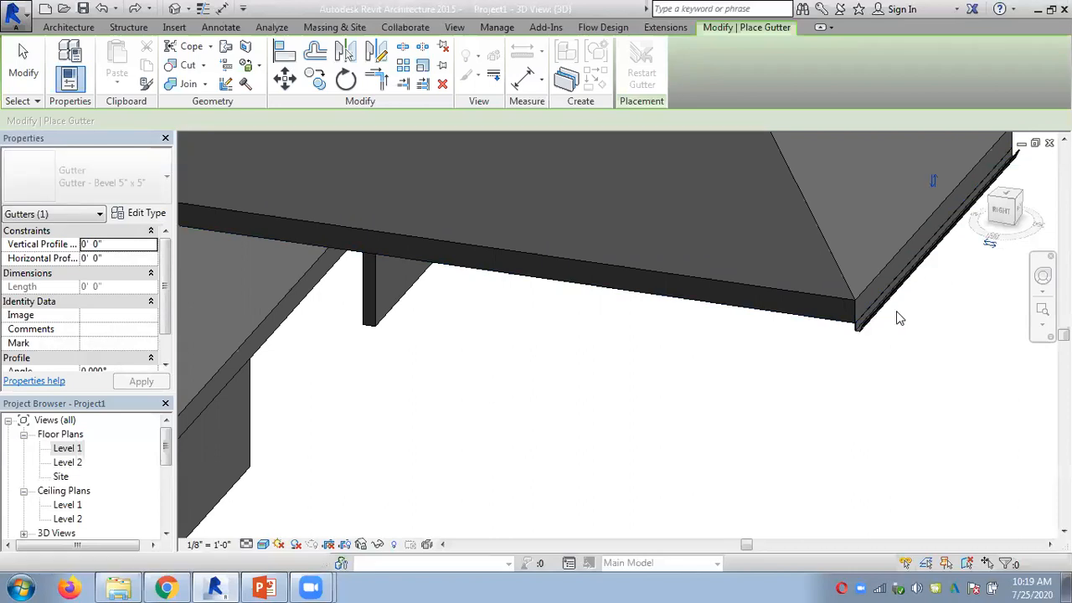
# Try a vertical profile offset of 2' on the end-eave gutter, and set the offset to -2' 0"
pyautogui.scroll(5, 888, 306)
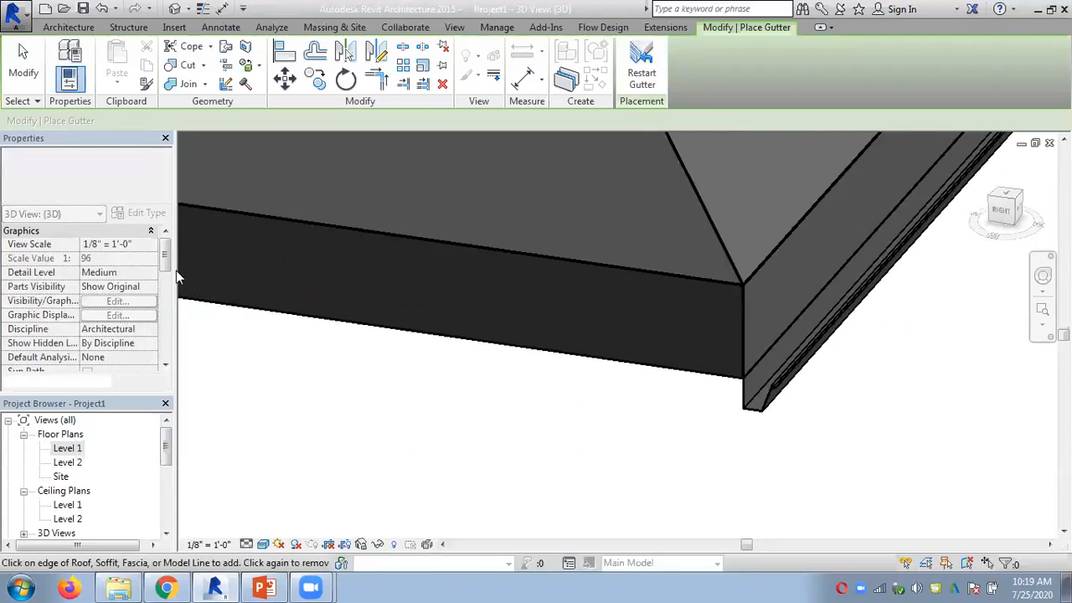
pyautogui.press('Escape')
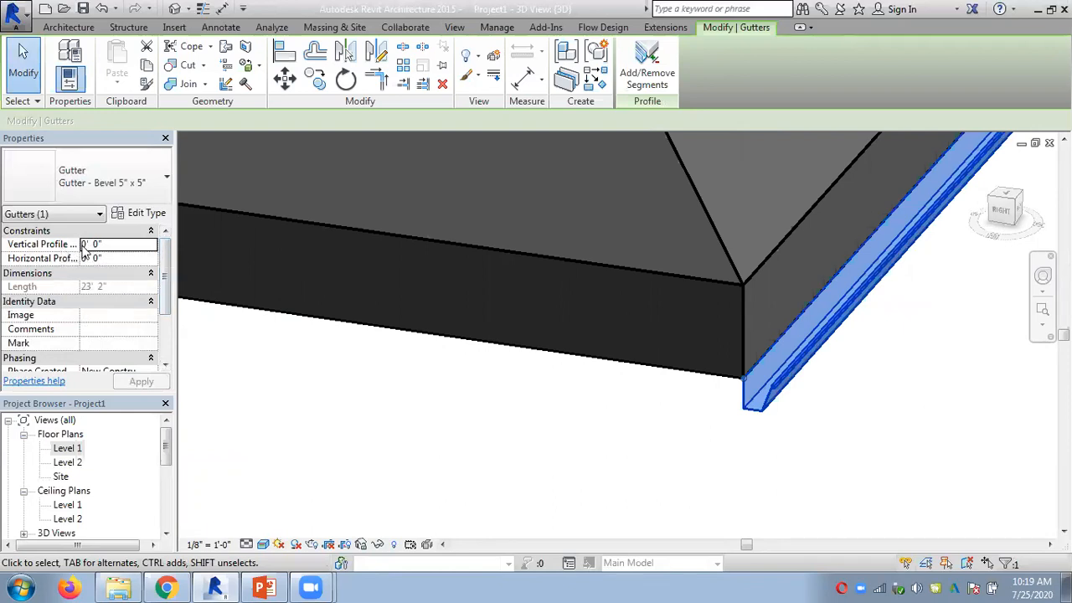
pyautogui.doubleClick(84, 245)
pyautogui.write('2')
pyautogui.click(140, 382)
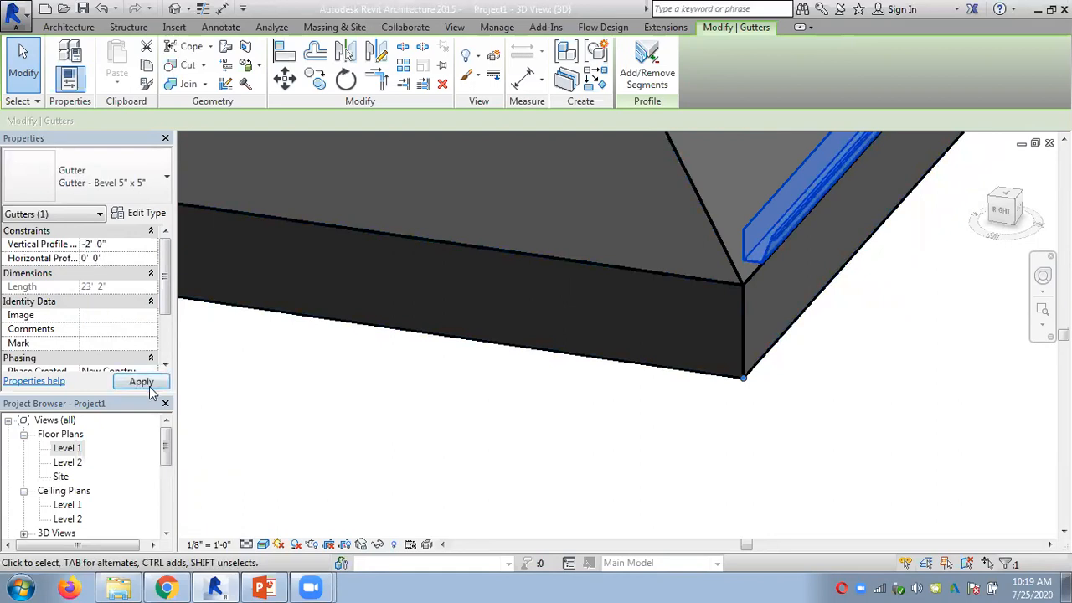
pyautogui.click(150, 388)
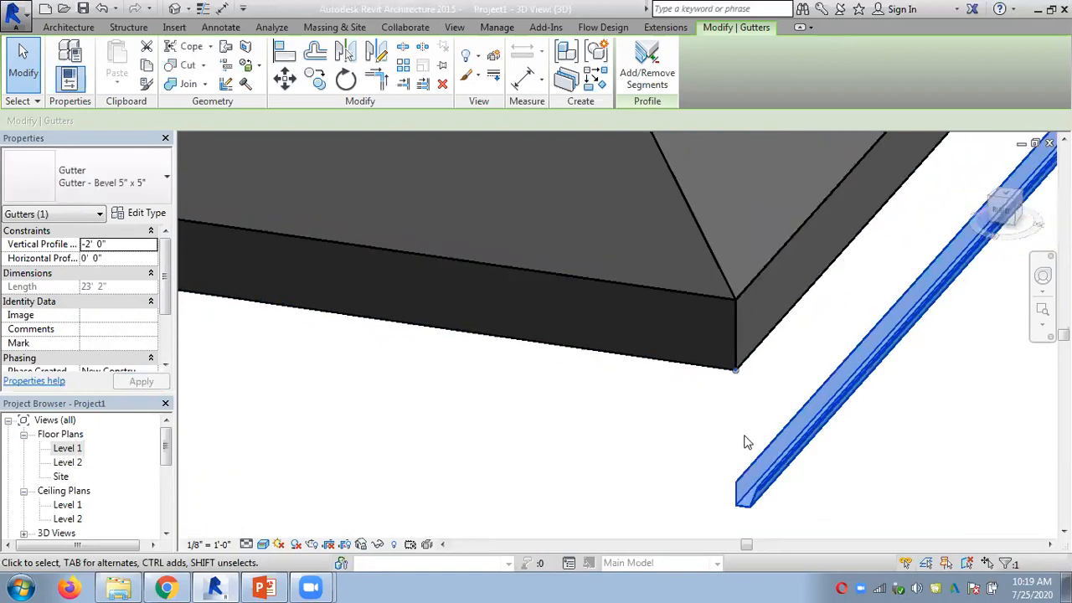
# Set the selected gutter's horizontal profile offset to 1' 0" and view its position relative to the roof edge
pyautogui.click(48, 261)
pyautogui.write('1')
pyautogui.click(142, 381)
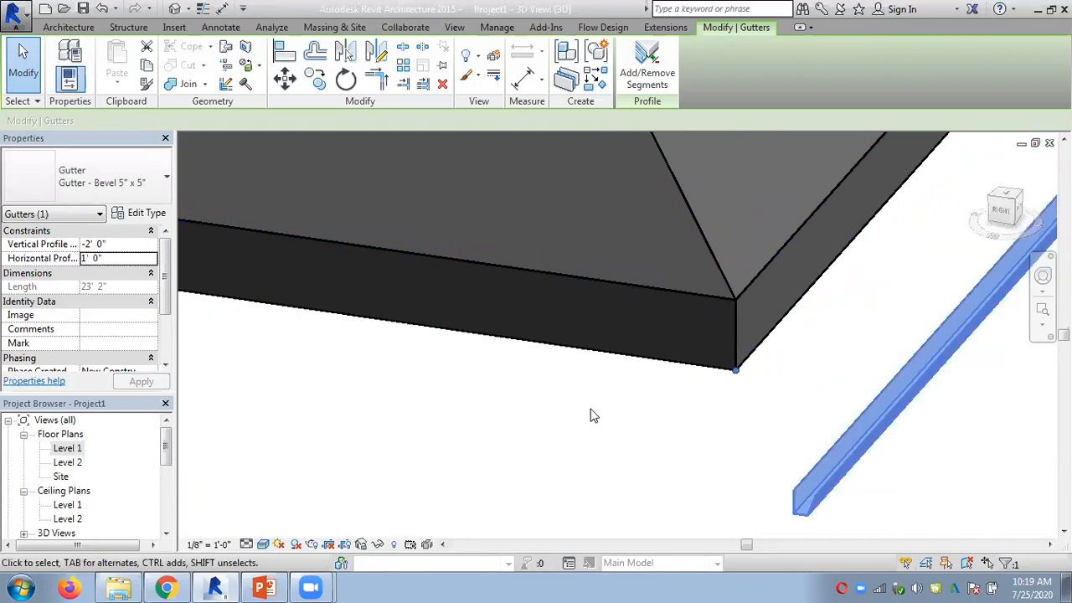
pyautogui.keyDown('shift'); pyautogui.moveTo(639, 402); pyautogui.dragTo(754, 451, button='middle'); pyautogui.keyUp('shift')
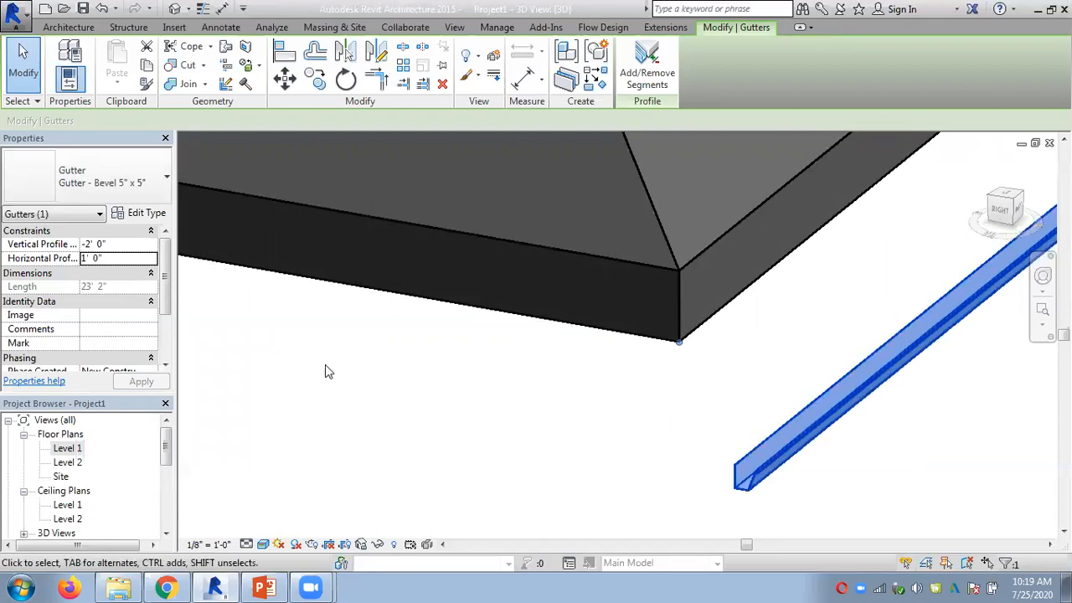
# Set both the vertical and horizontal profile offsets of the selected gutter to 0' 0"
pyautogui.click(120, 244)
pyautogui.write('0')
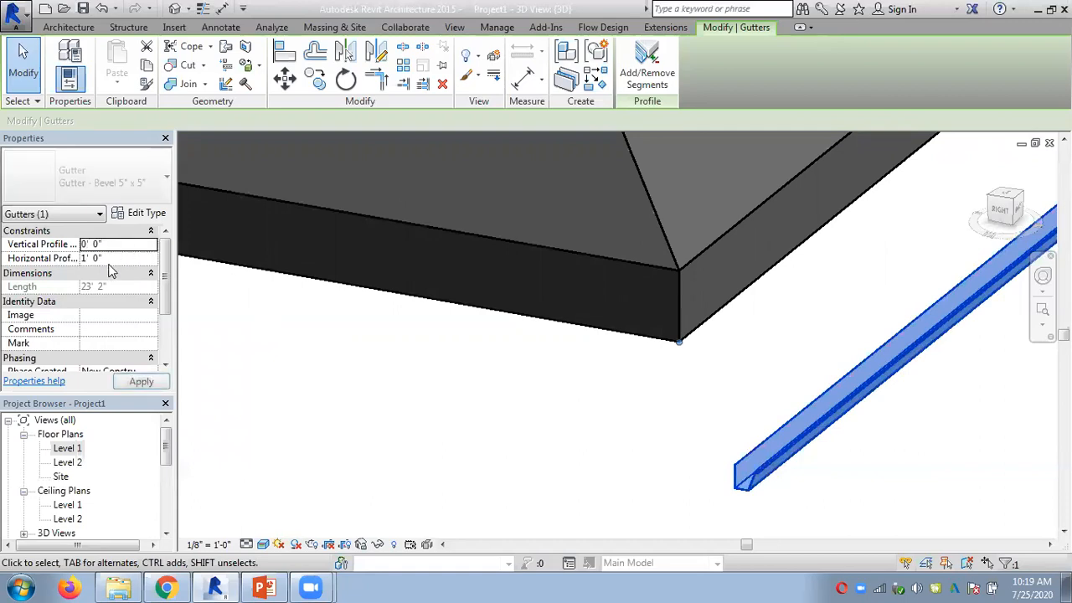
pyautogui.click(116, 259)
pyautogui.write('0')
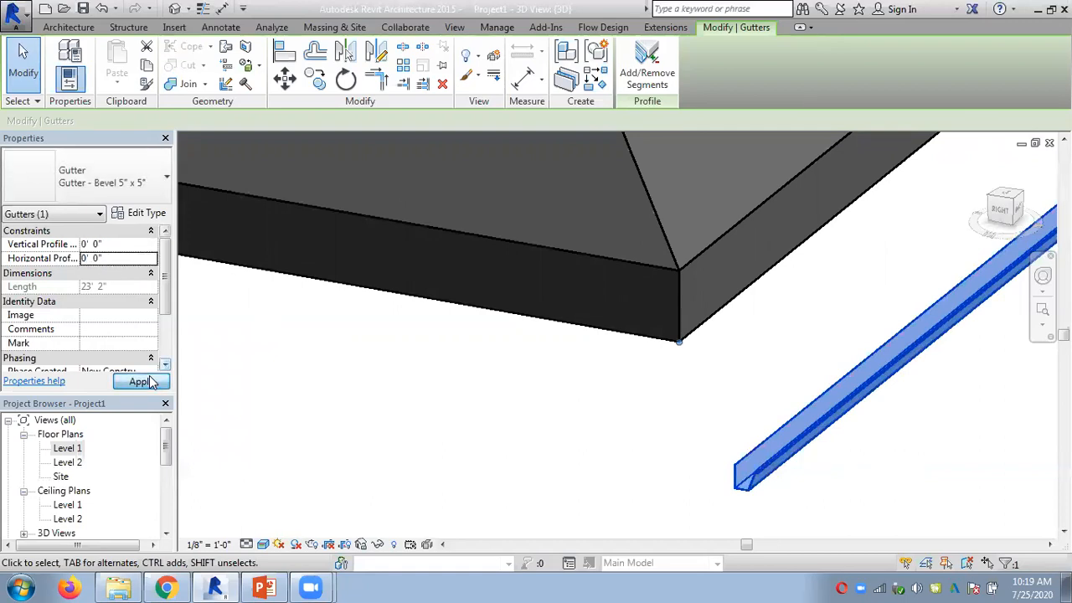
pyautogui.click(141, 382)
pyautogui.click(611, 474)
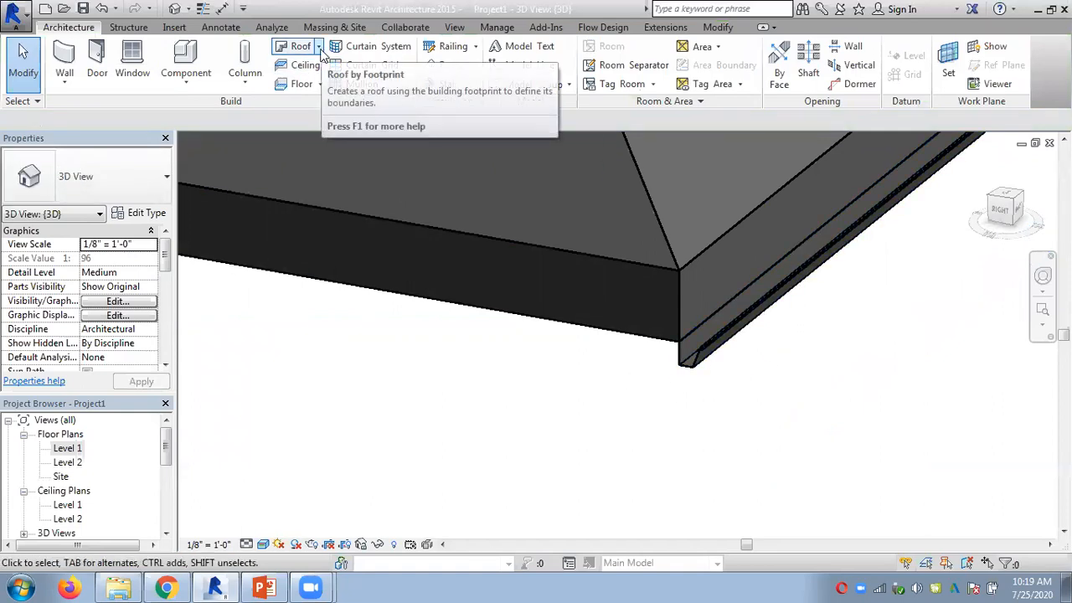
pyautogui.click(97, 84)
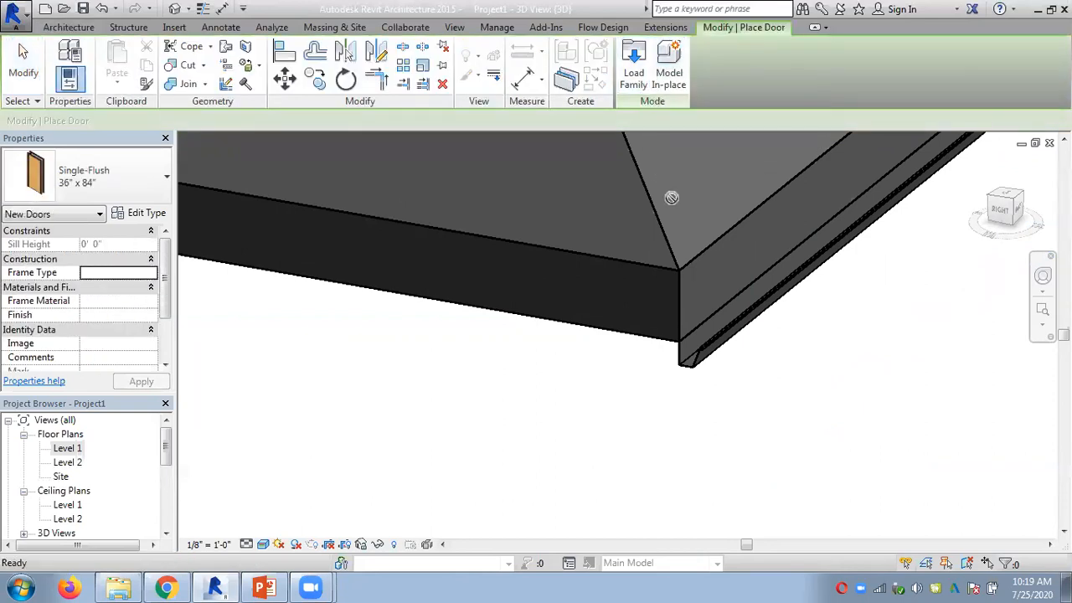
pyautogui.press('Escape')
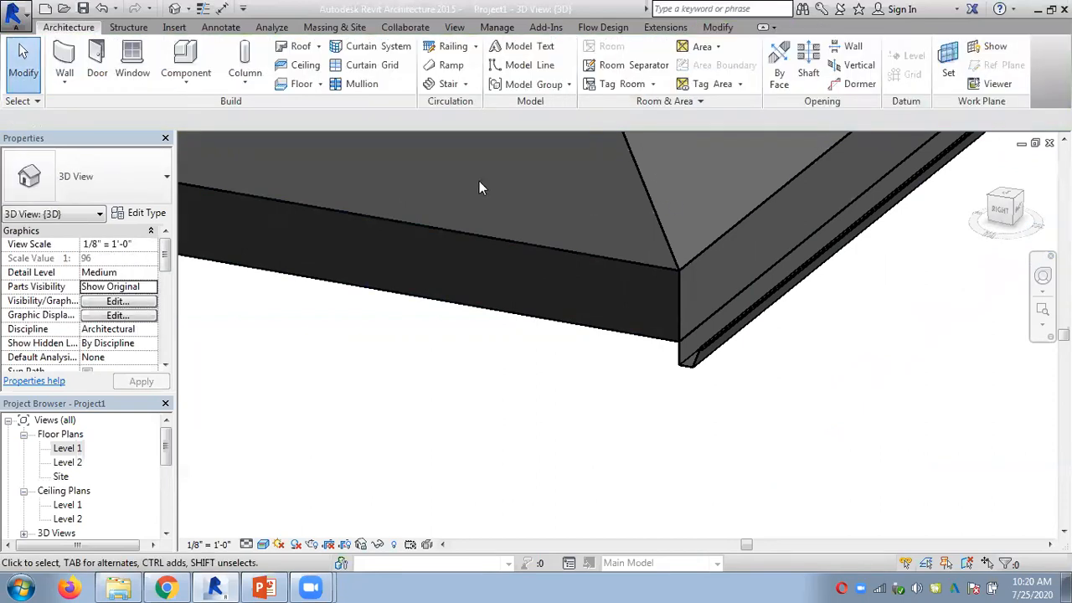
pyautogui.click(318, 46)
pyautogui.click(339, 234)
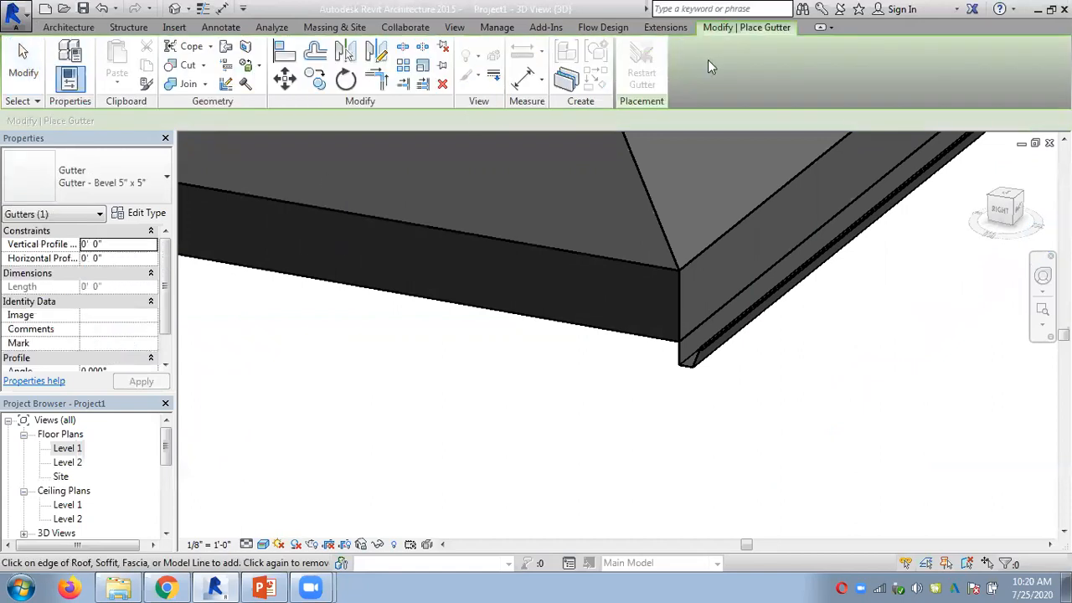
pyautogui.press('Escape')
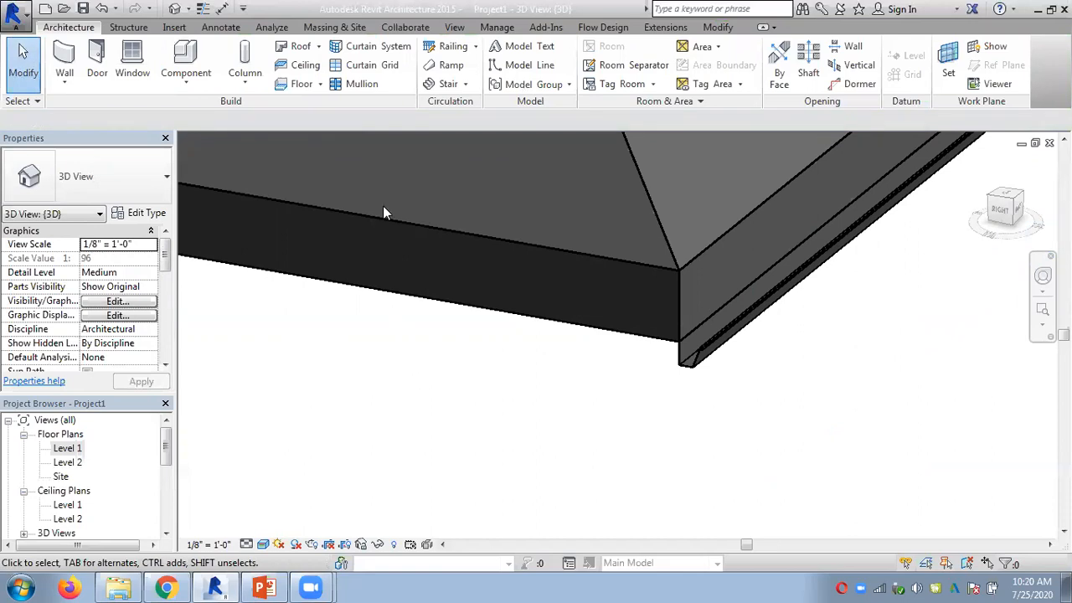
# Switch to Windows Explorer and browse to the Roofs profile folder at C:\ProgramData\Autodesk\RAC 2015\Libraries\US Imperial\Profiles\Roofs
pyautogui.click(20, 586)
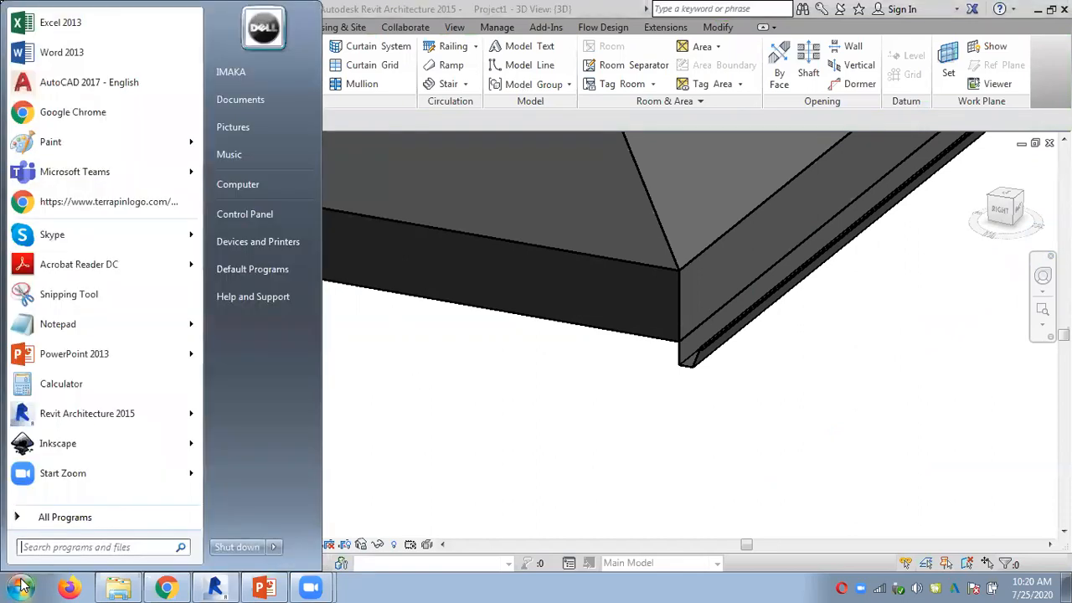
pyautogui.click(280, 185)
pyautogui.doubleClick(234, 111)
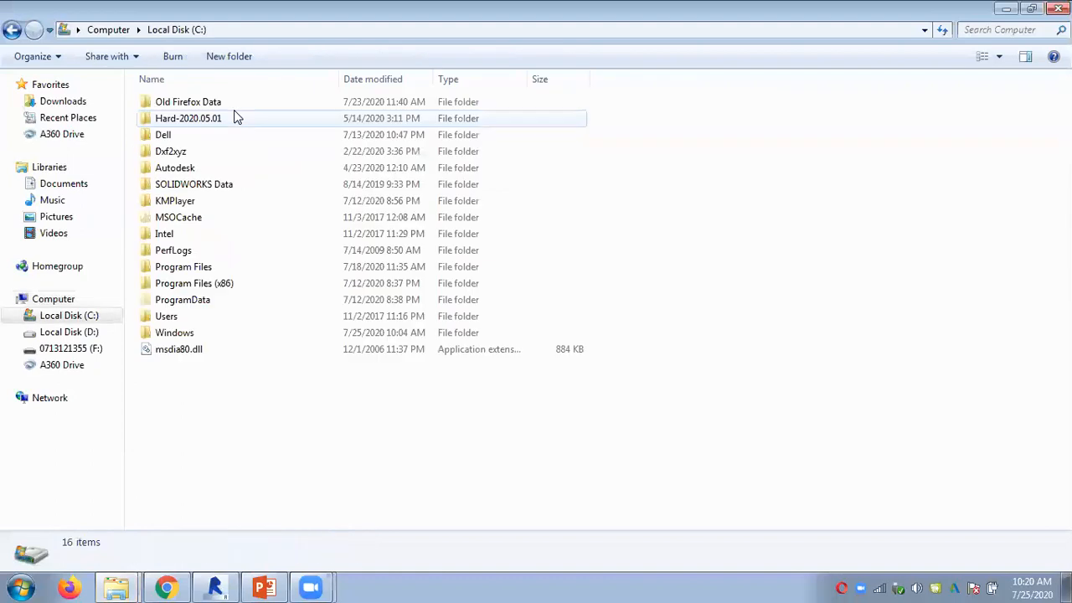
pyautogui.doubleClick(184, 300)
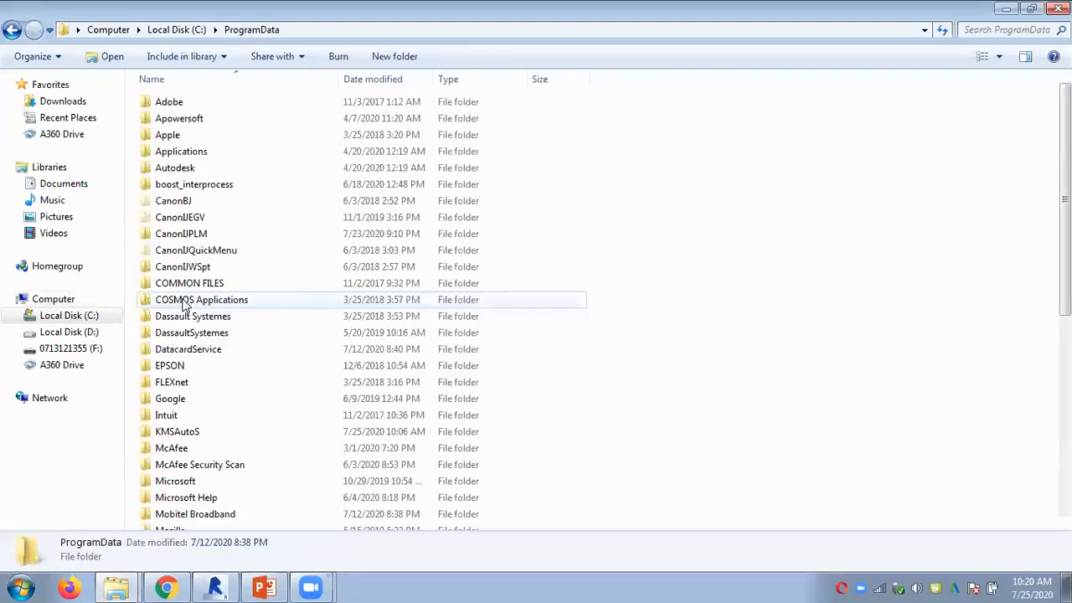
pyautogui.doubleClick(191, 171)
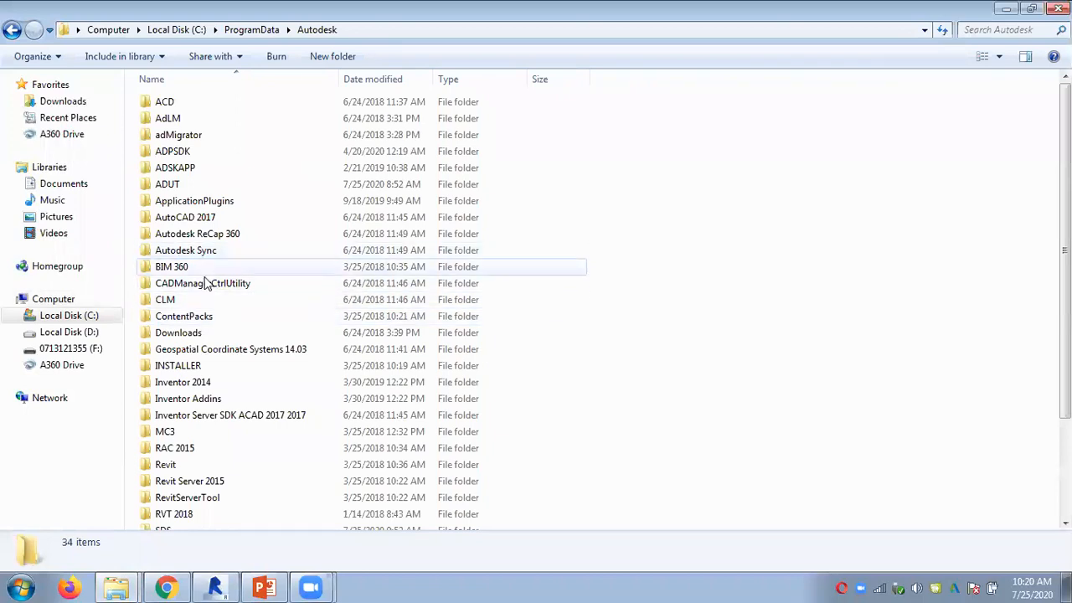
pyautogui.doubleClick(201, 453)
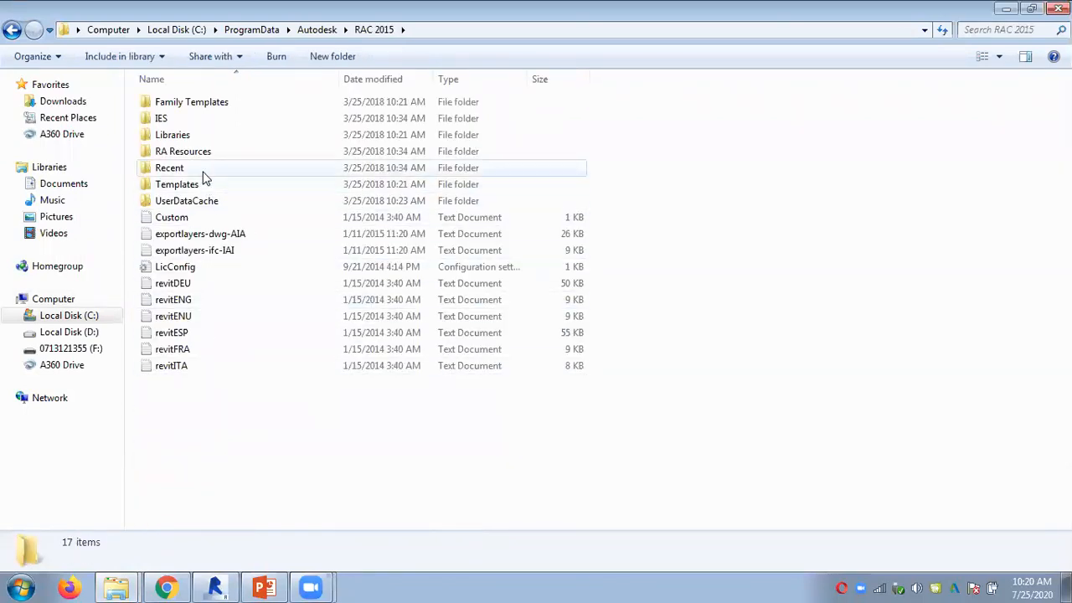
pyautogui.doubleClick(189, 134)
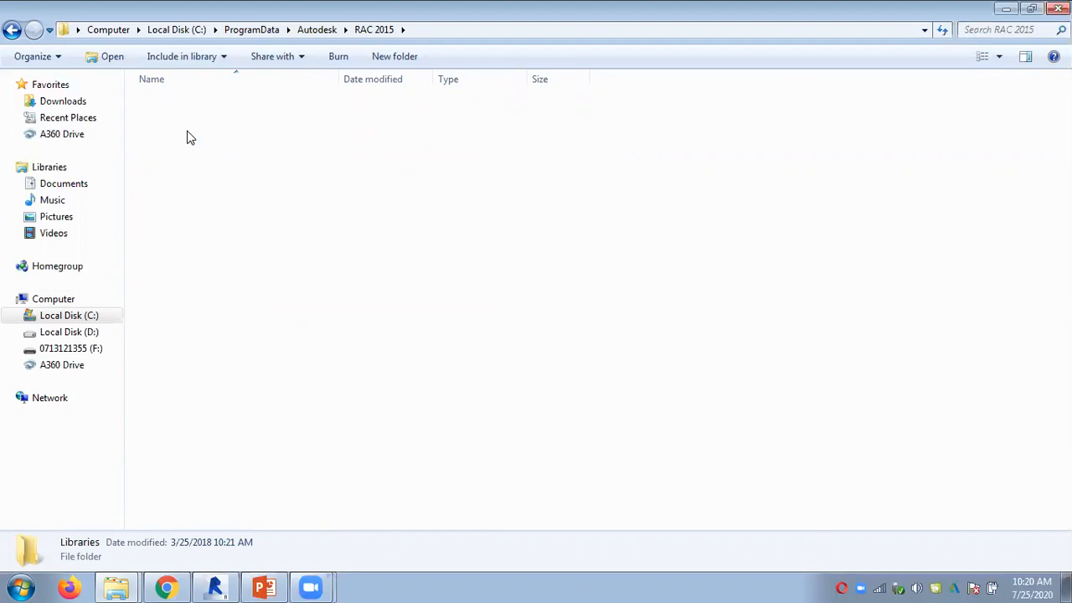
pyautogui.doubleClick(190, 105)
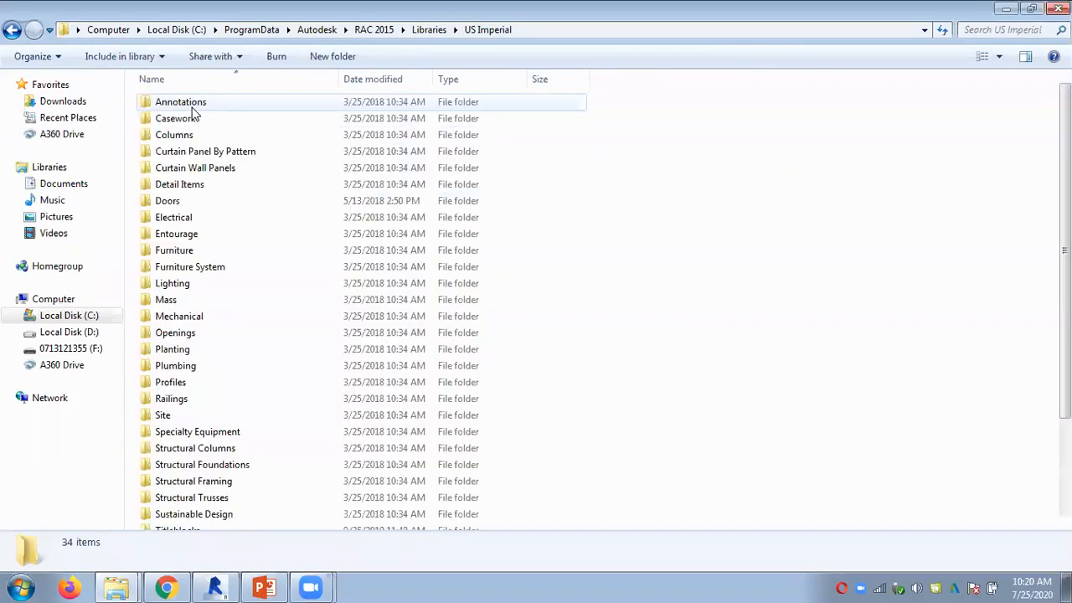
pyautogui.doubleClick(189, 386)
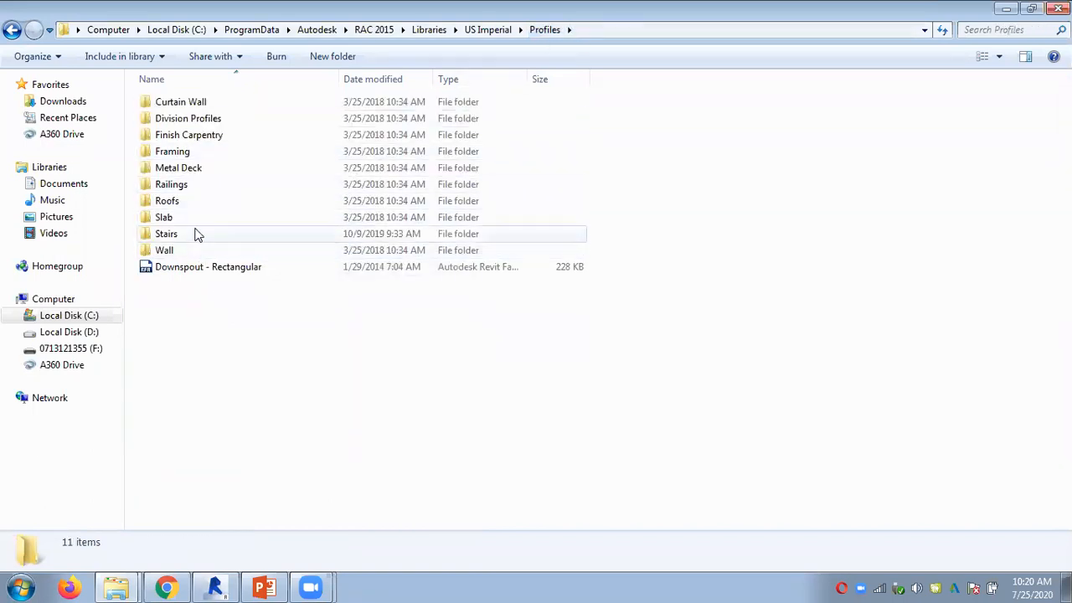
pyautogui.doubleClick(172, 201)
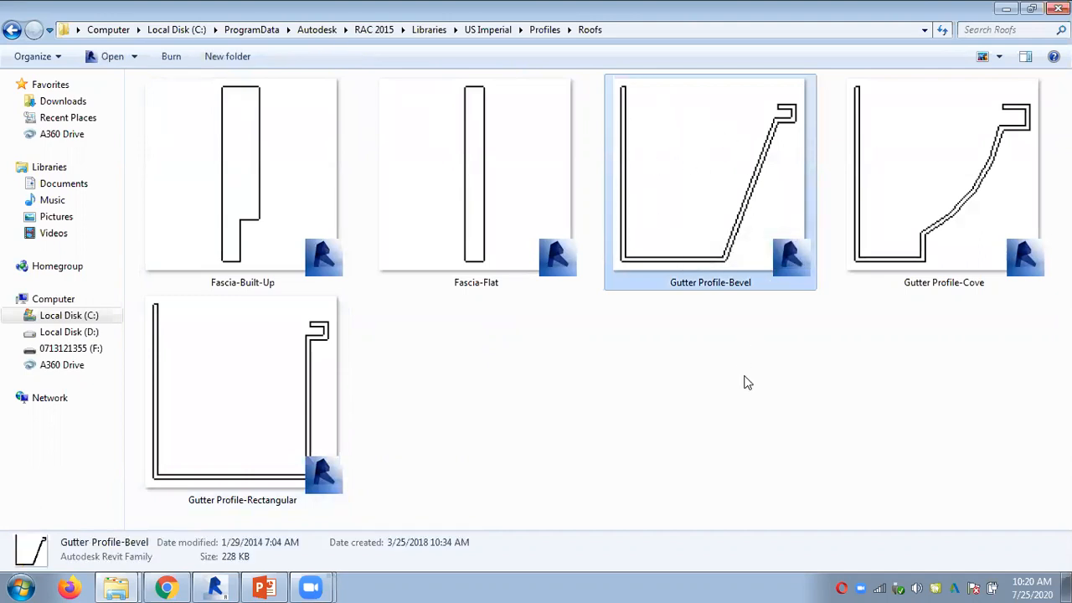
# Examine the cove and rectangular gutter profile shapes in the Roofs folder
pyautogui.click(944, 143)
pyautogui.click(182, 405)
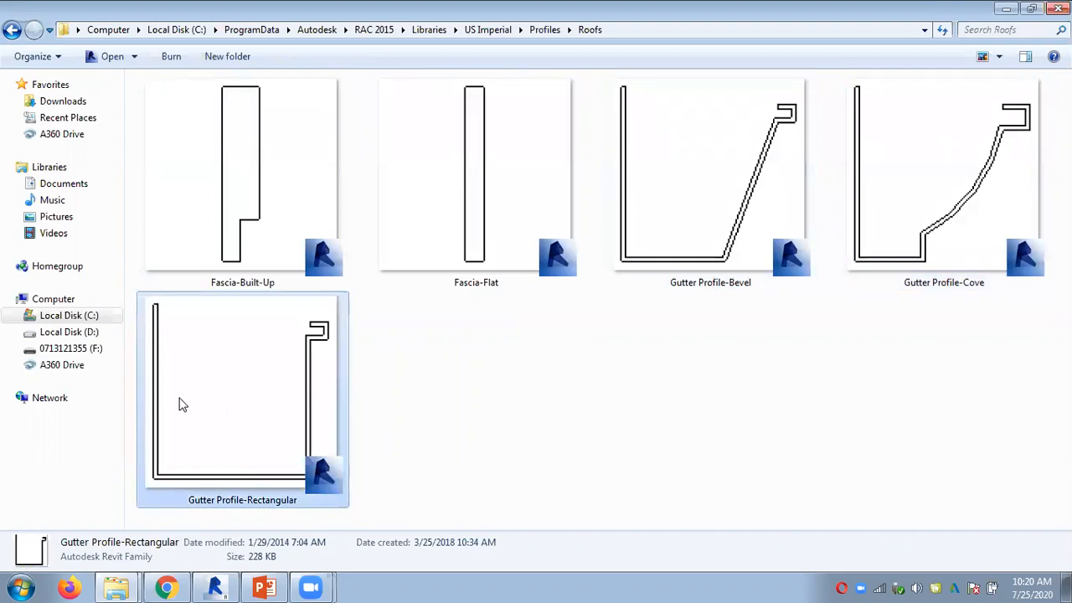
pyautogui.click(569, 464)
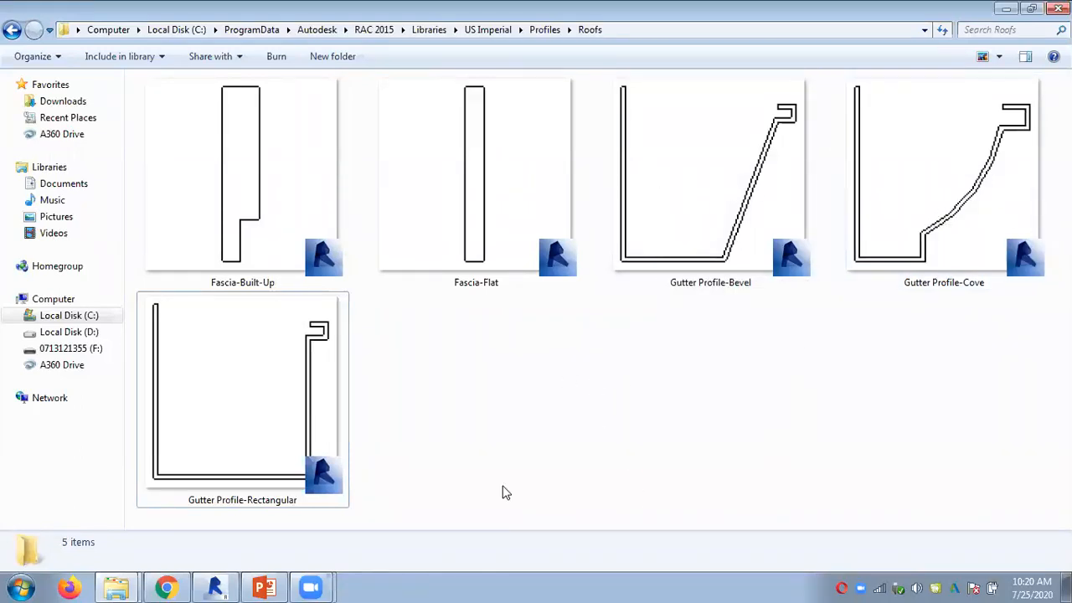
pyautogui.click(166, 588)
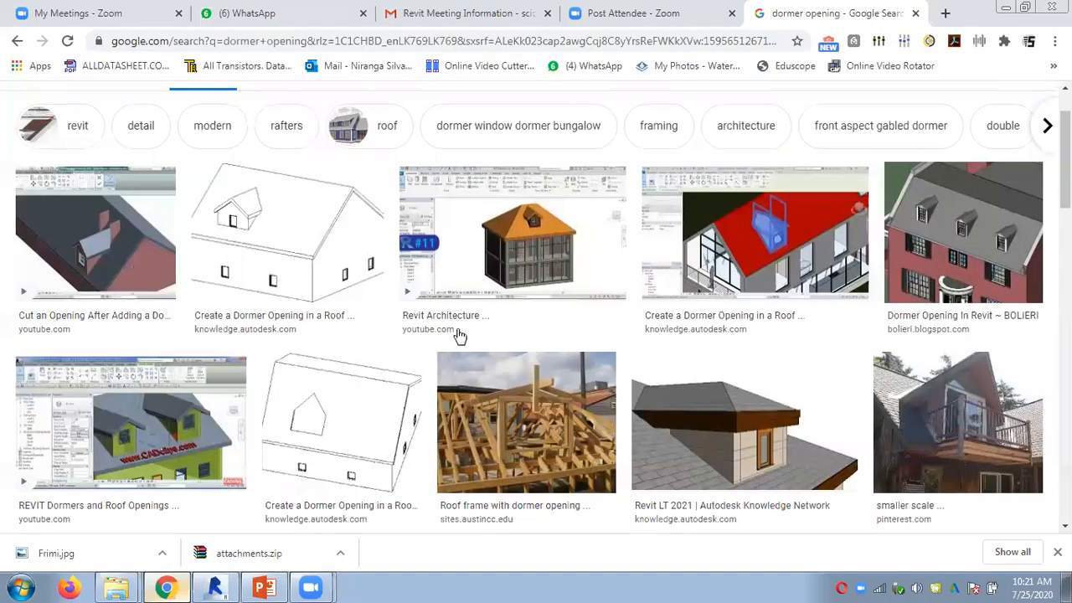
# Switch back to Revit and load the Gutter Profile-Cove family from the Roofs folder of the US Imperial Profiles library
pyautogui.click(218, 587)
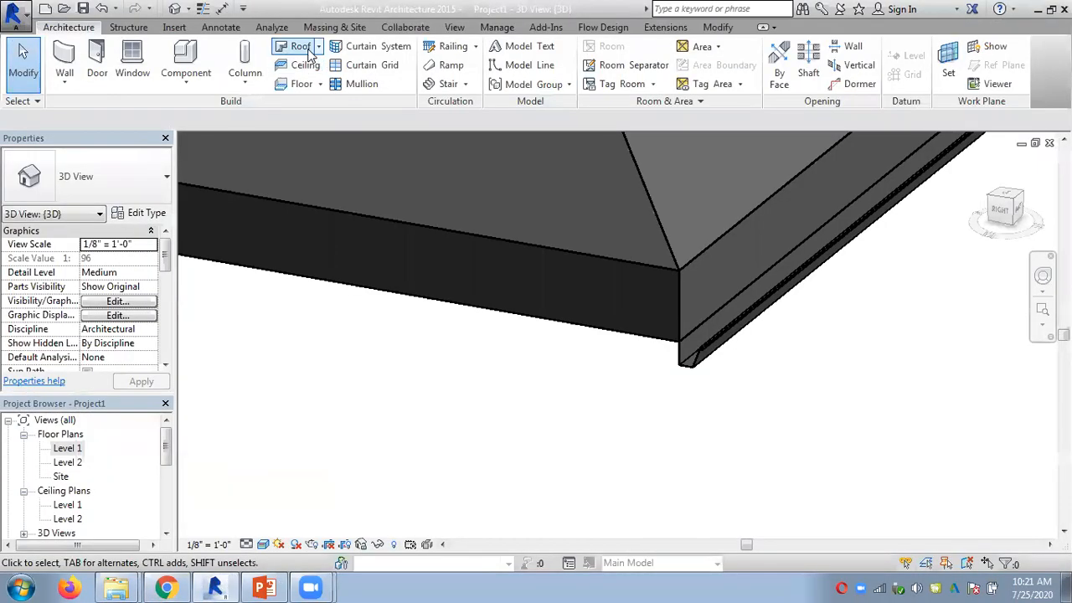
pyautogui.click(173, 27)
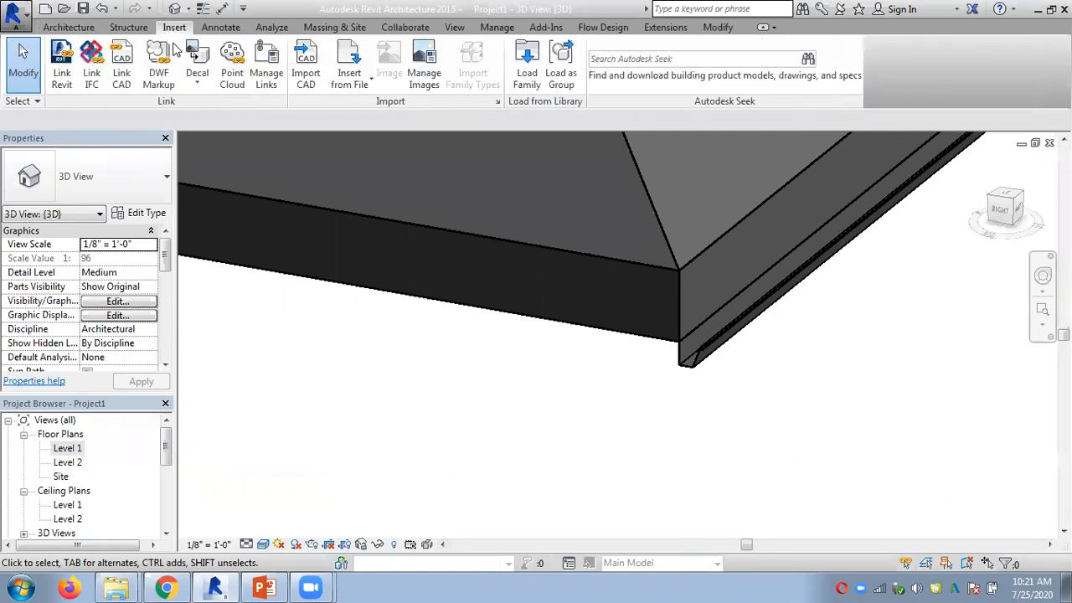
pyautogui.click(529, 76)
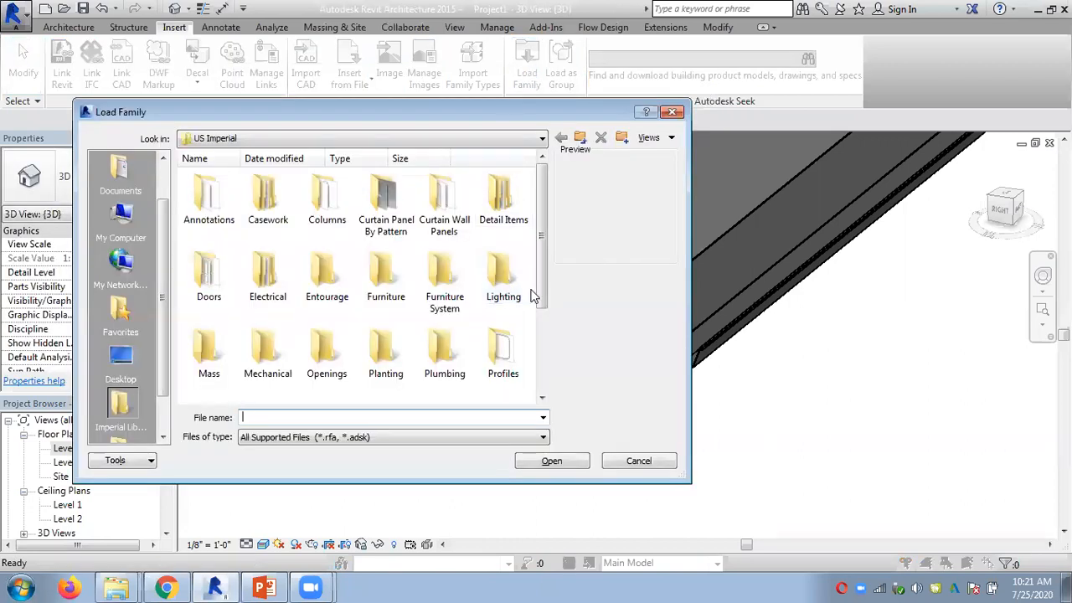
pyautogui.moveTo(542, 286); pyautogui.dragTo(537, 323)
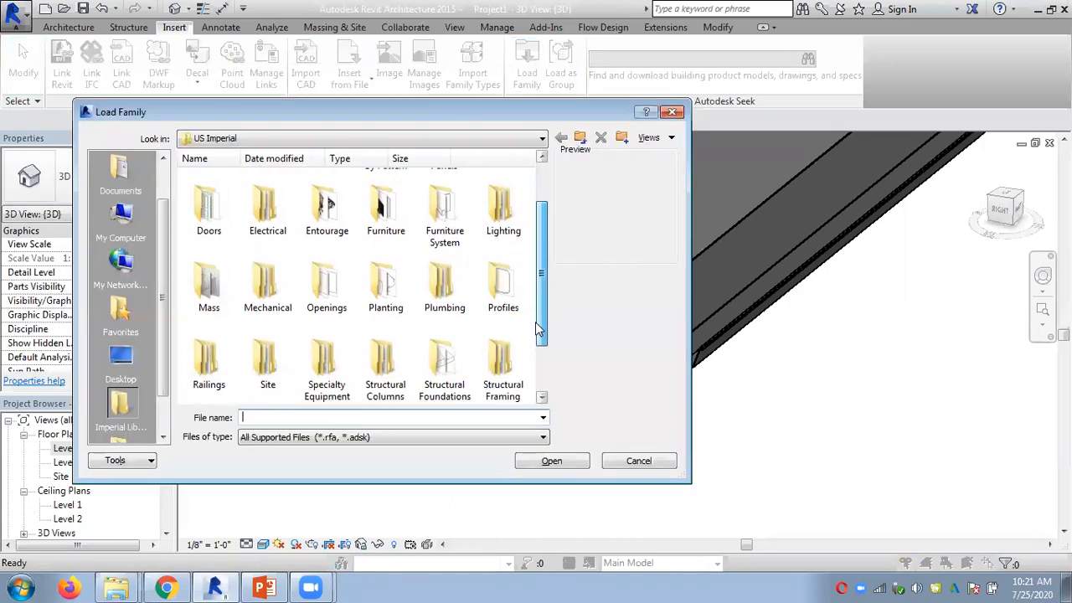
pyautogui.doubleClick(502, 285)
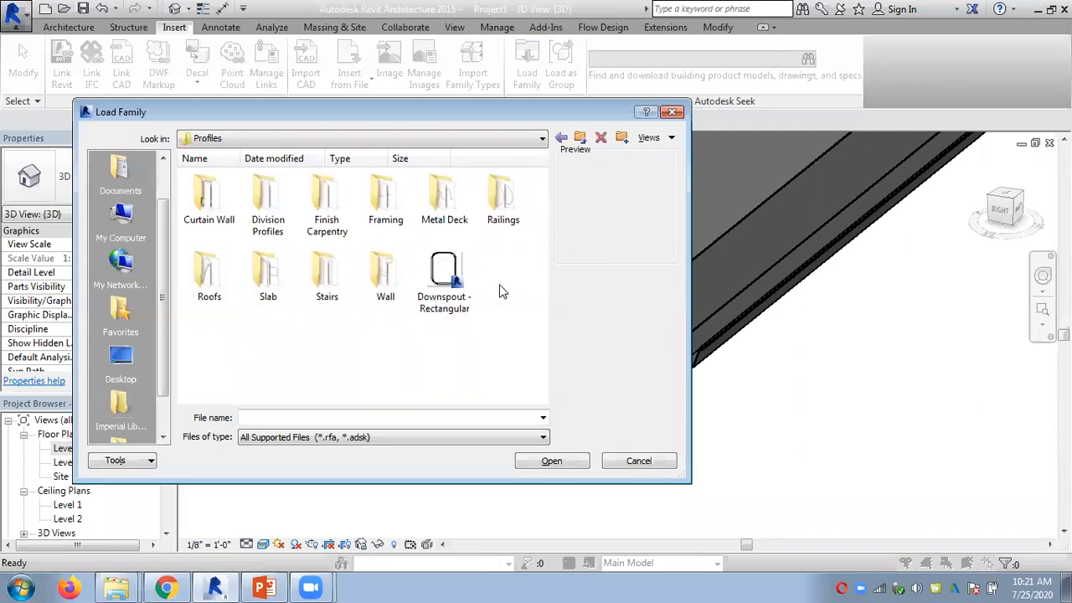
pyautogui.doubleClick(211, 269)
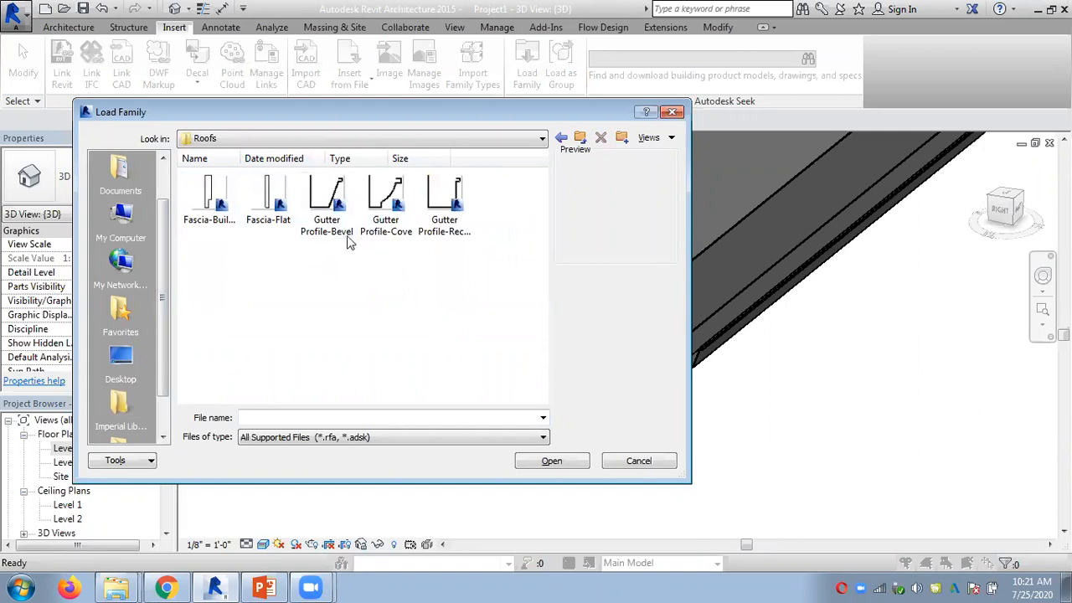
pyautogui.click(373, 231)
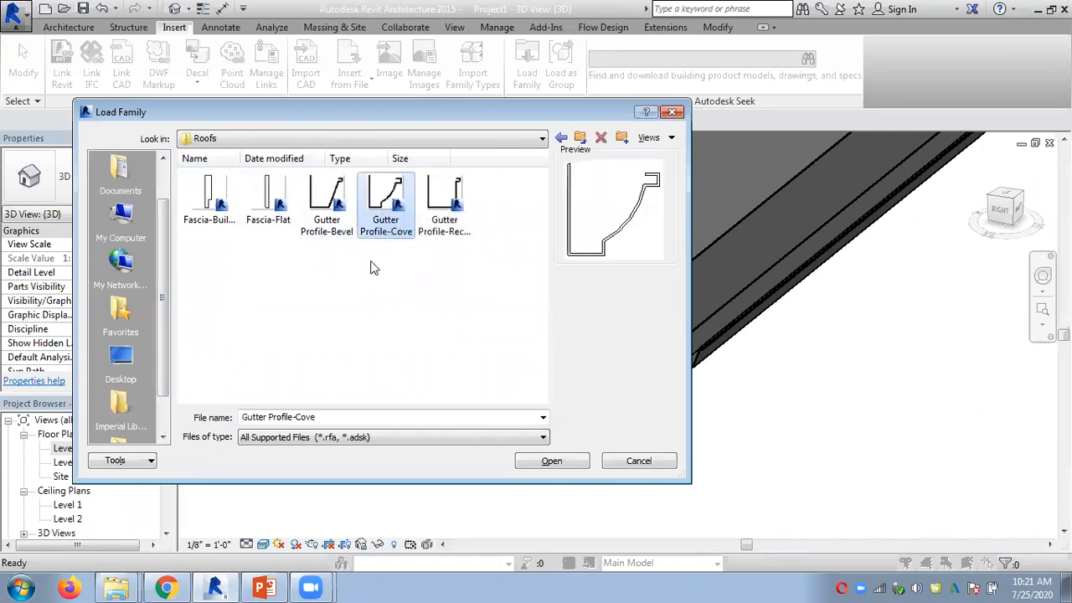
pyautogui.click(550, 463)
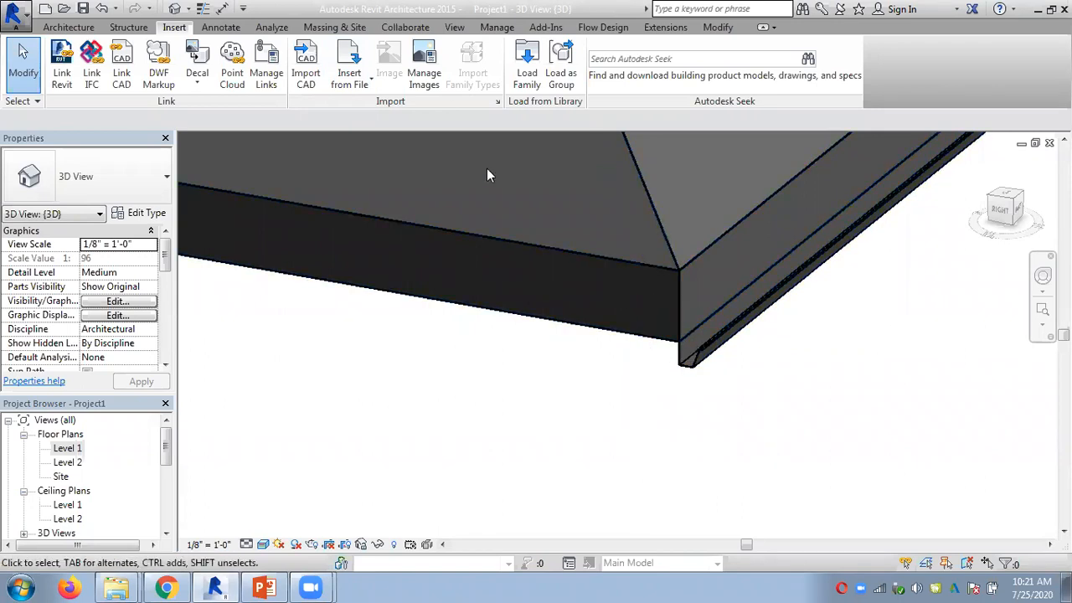
# Start the Roof: Gutter command and change the Gutter - Bevel 5" x 5" type's profile to Gutter Profile-Cove : 4" x 4"
pyautogui.click(68, 27)
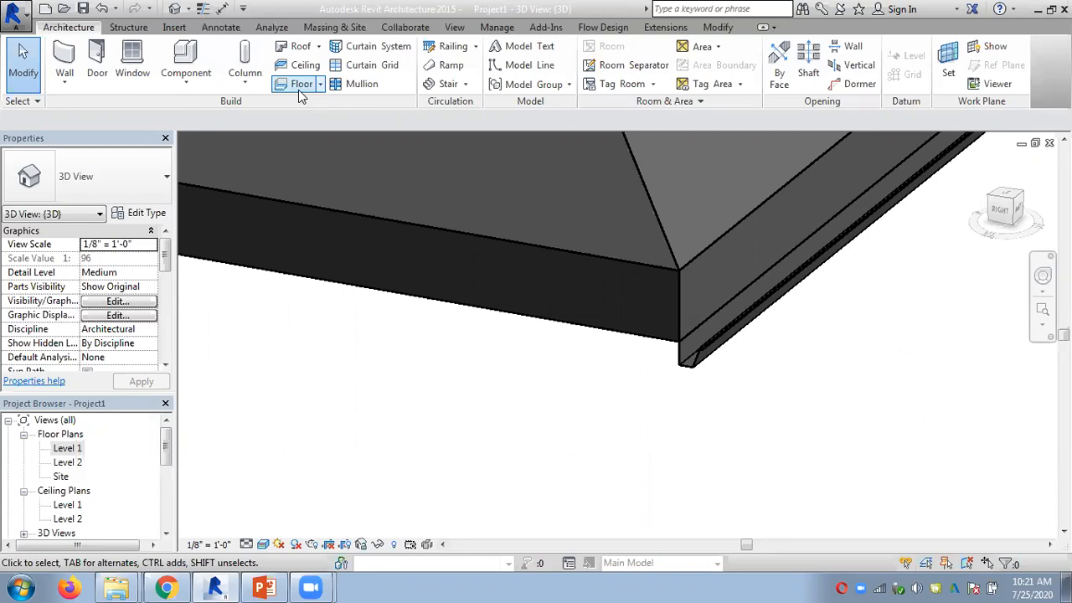
pyautogui.click(321, 47)
pyautogui.click(337, 232)
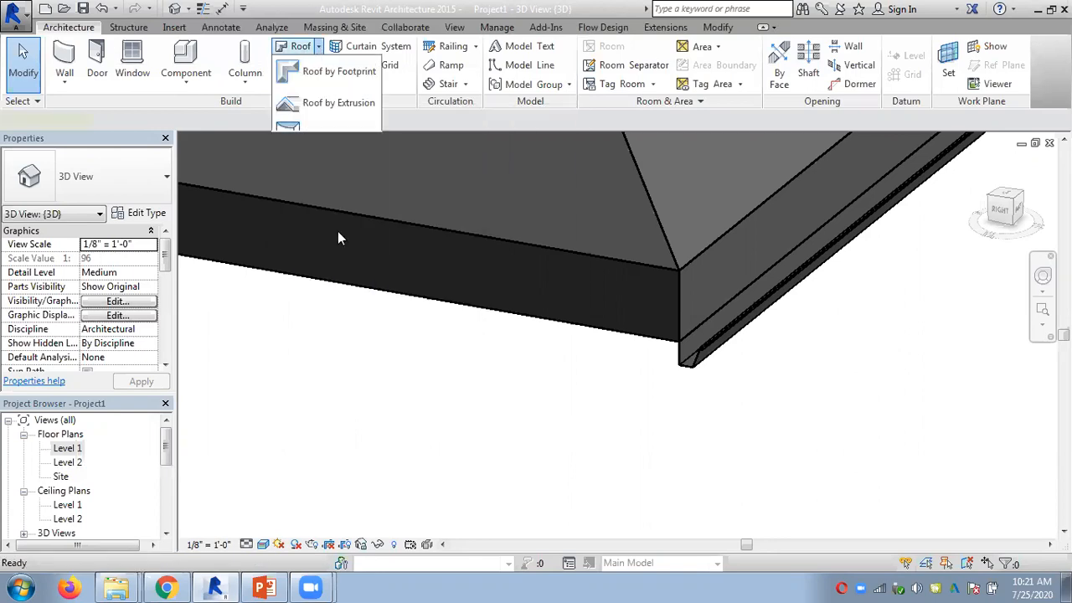
pyautogui.click(137, 163)
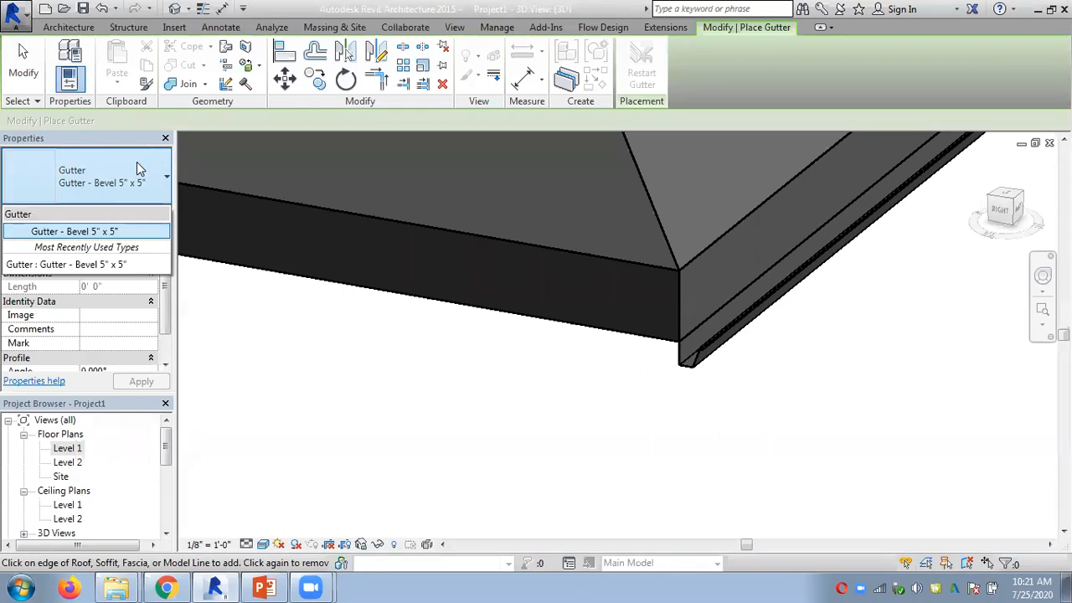
pyautogui.click(130, 169)
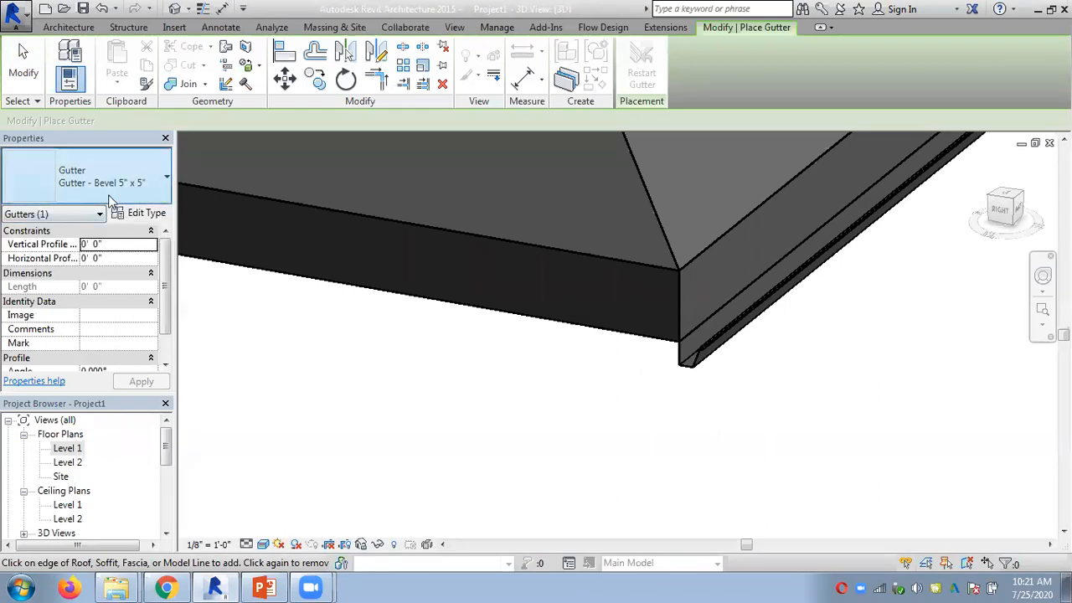
pyautogui.click(144, 213)
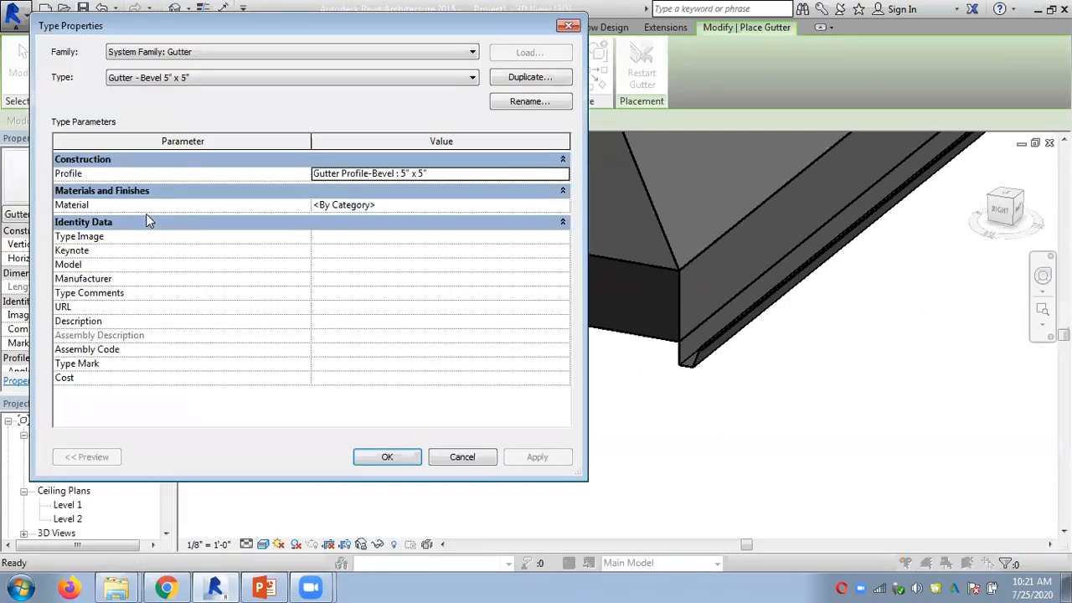
pyautogui.click(567, 174)
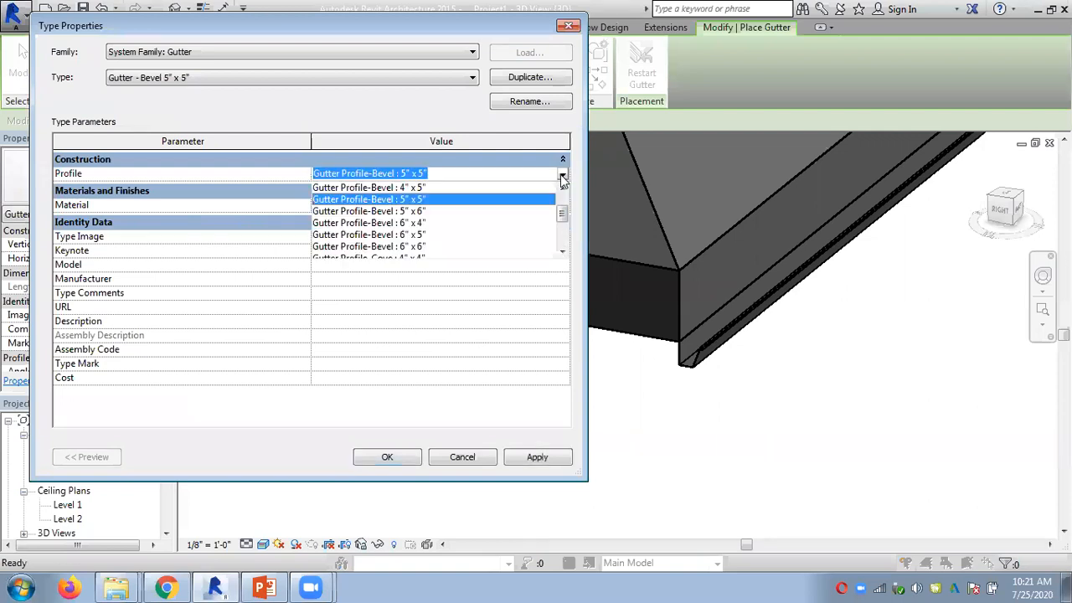
pyautogui.scroll(-4, 565, 217)
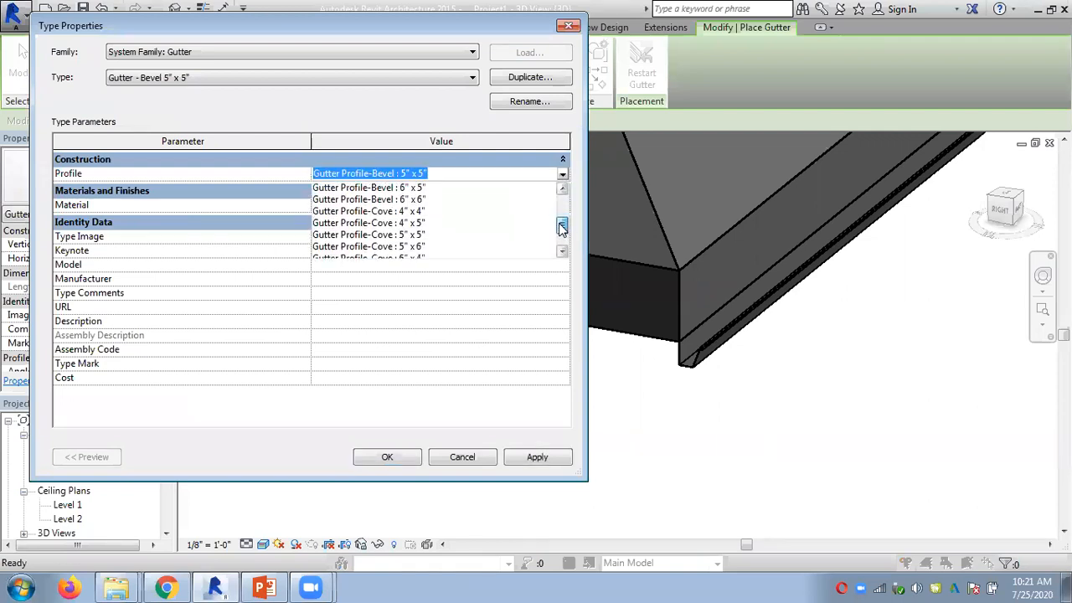
pyautogui.click(381, 201)
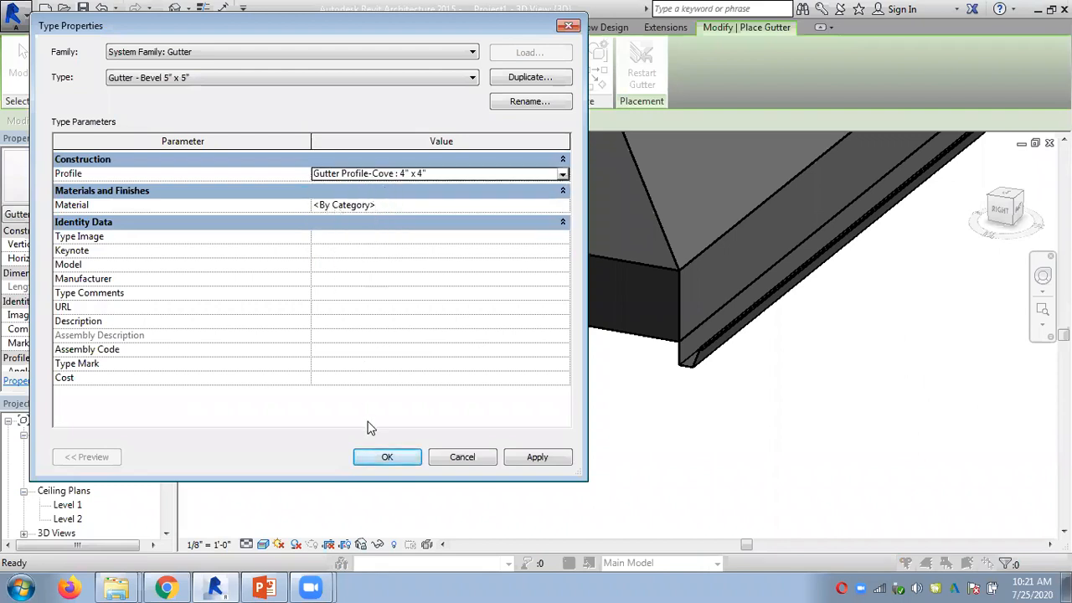
pyautogui.click(384, 458)
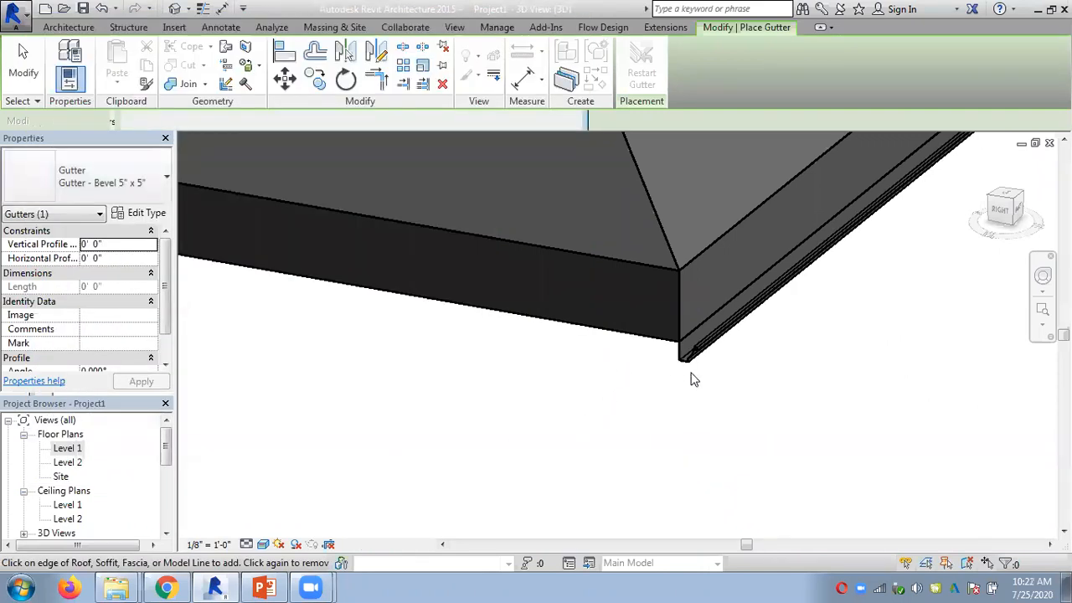
# Turn on thin lines to inspect the cove gutter's end at the roof corner, and end gutter placement
pyautogui.scroll(6, 692, 379)
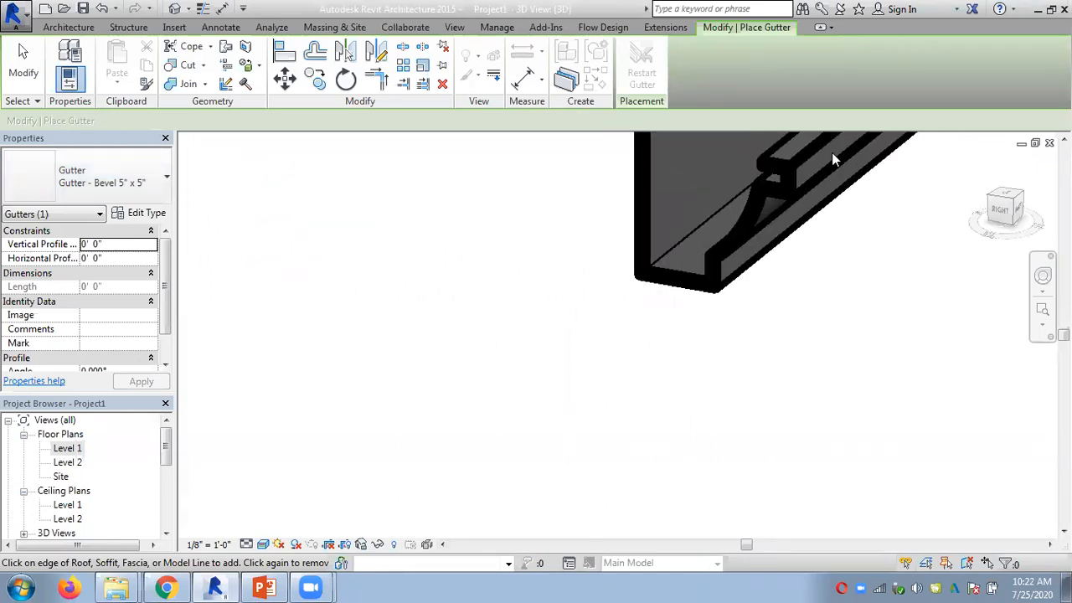
pyautogui.click(203, 8)
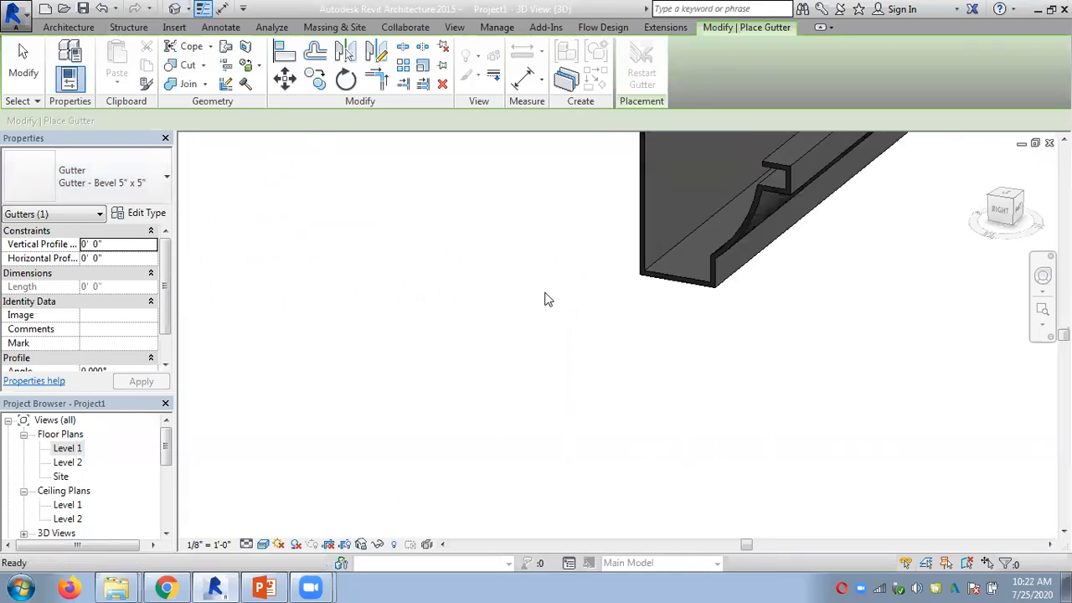
pyautogui.press('Escape')
pyautogui.scroll(-2, 540, 290)
pyautogui.moveTo(519, 290); pyautogui.dragTo(506, 409, button='middle')
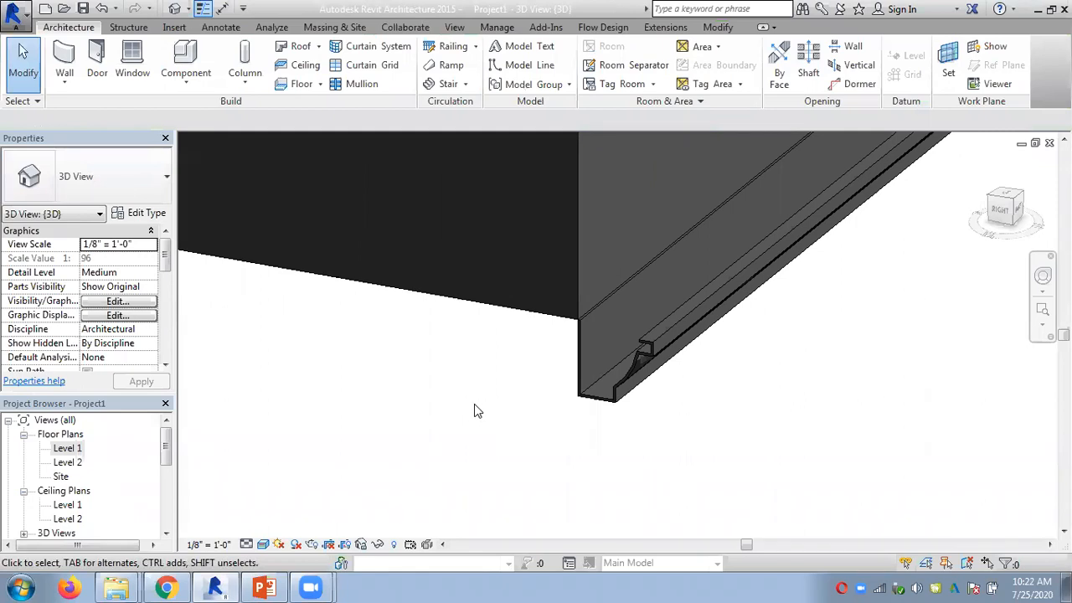
# Review the profiles available for the Gutter - Bevel 5" x 5" type and leave its type properties without making changes
pyautogui.click(174, 27)
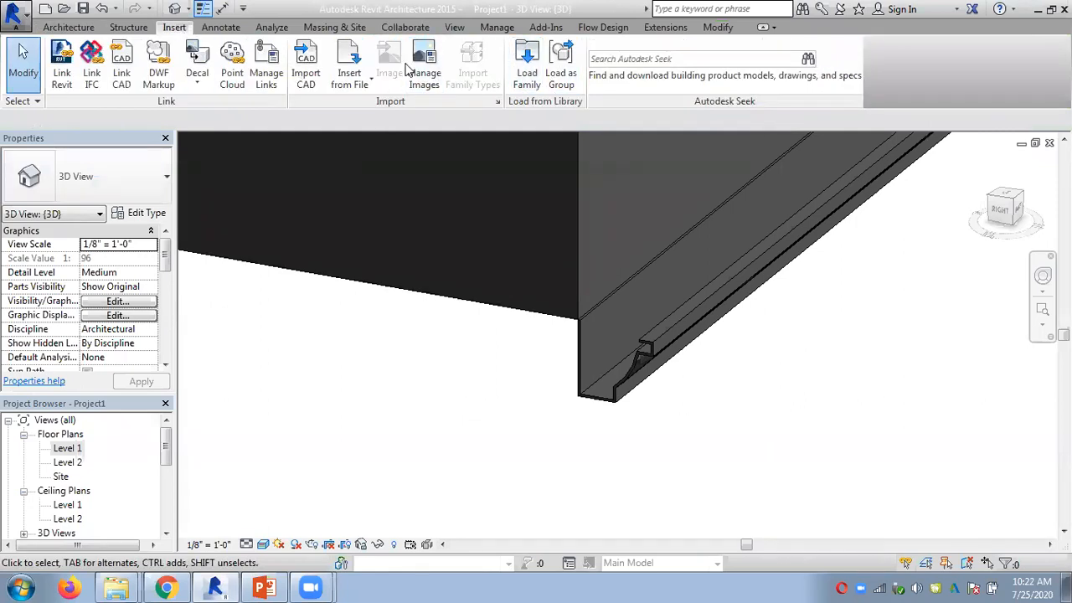
pyautogui.click(69, 27)
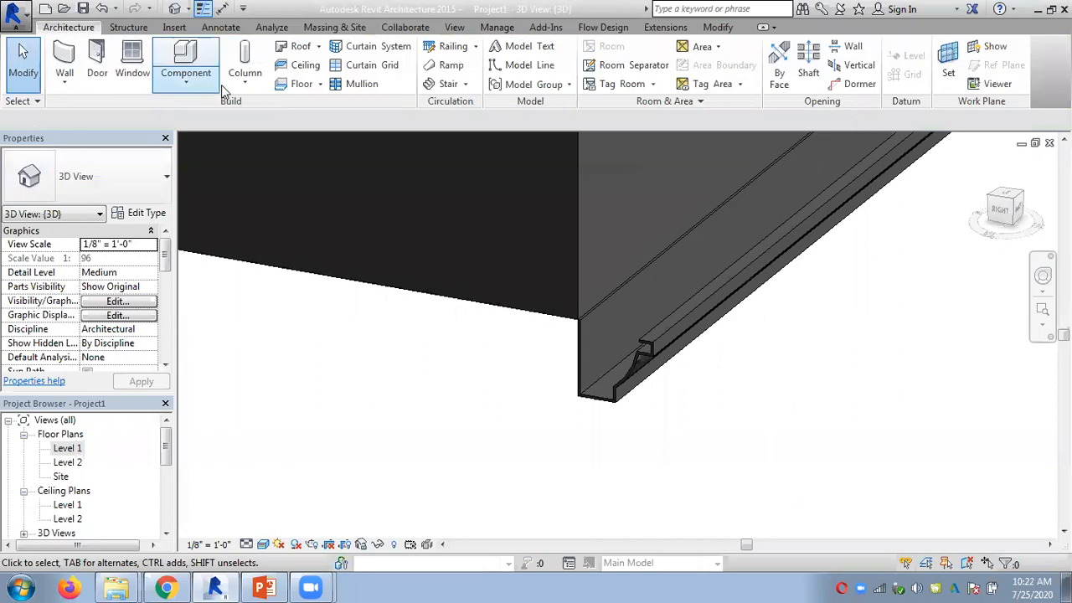
pyautogui.click(295, 46)
pyautogui.click(629, 336)
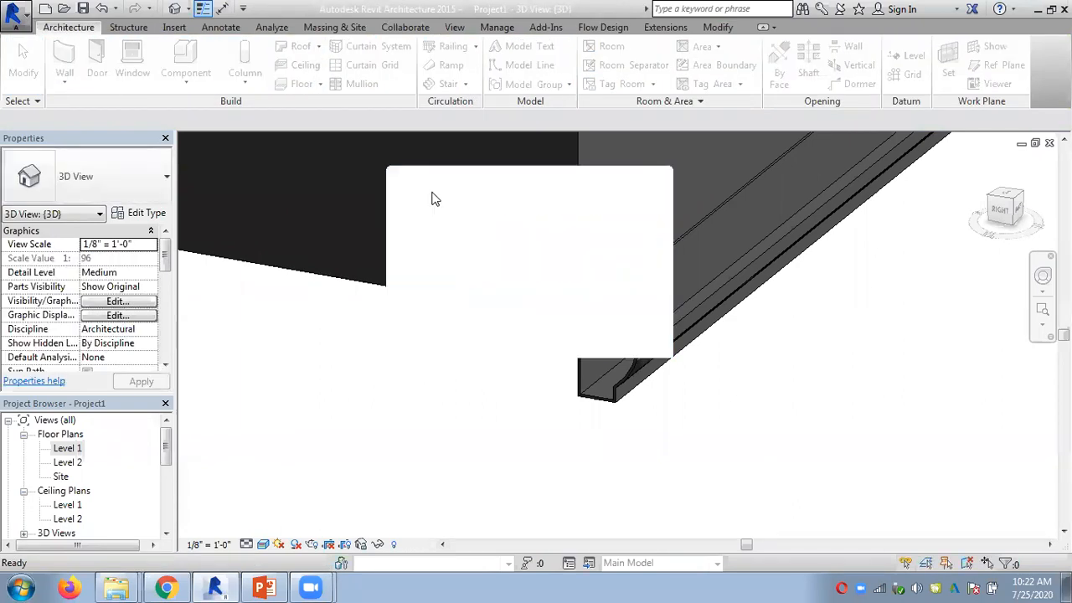
pyautogui.click(318, 46)
pyautogui.click(353, 236)
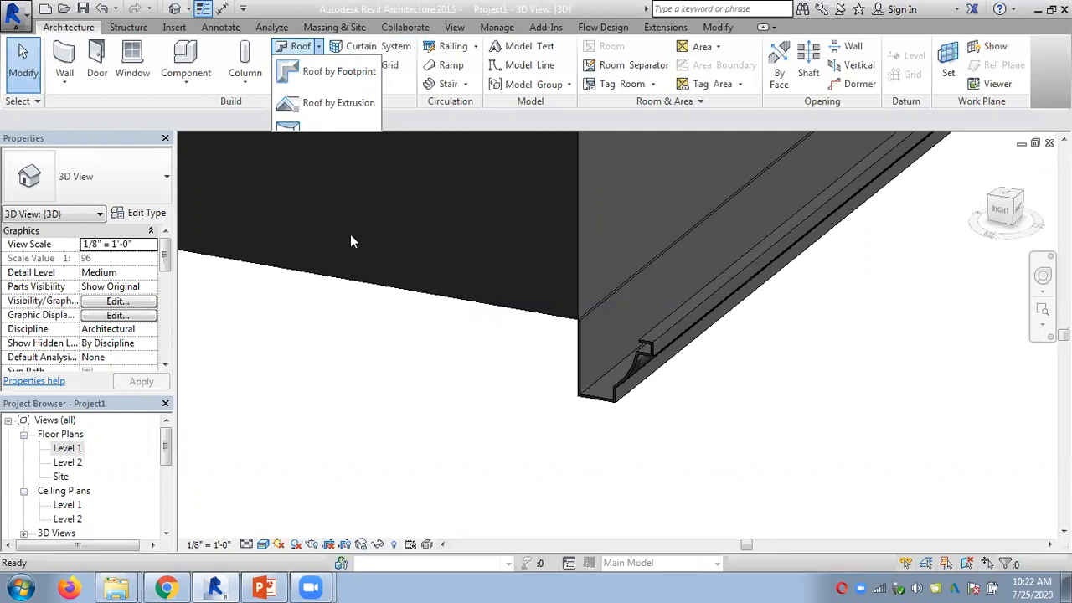
pyautogui.click(139, 214)
pyautogui.click(563, 173)
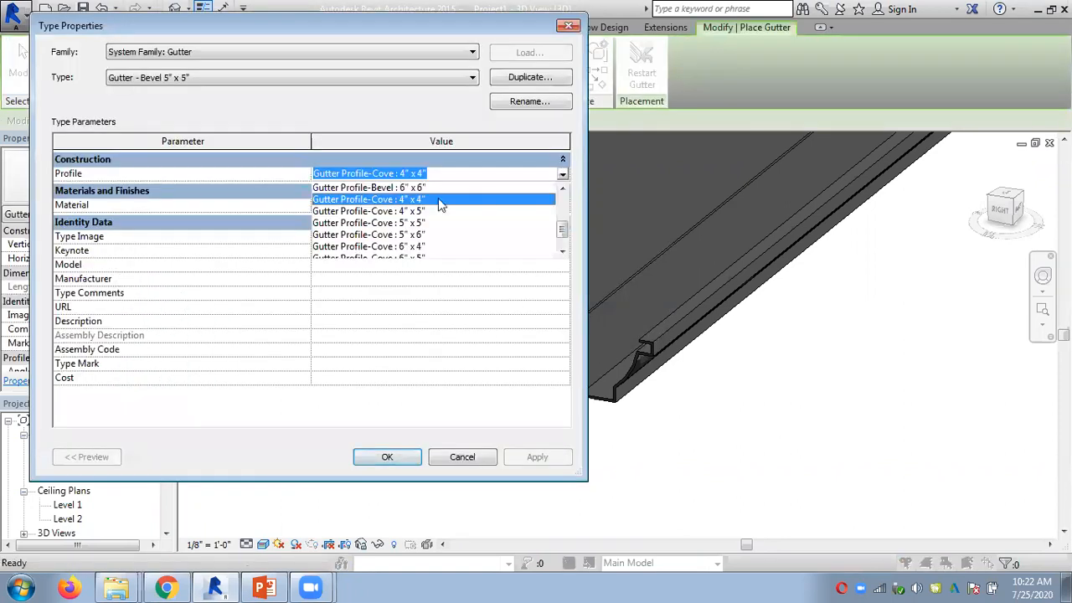
pyautogui.moveTo(565, 227); pyautogui.dragTo(562, 201)
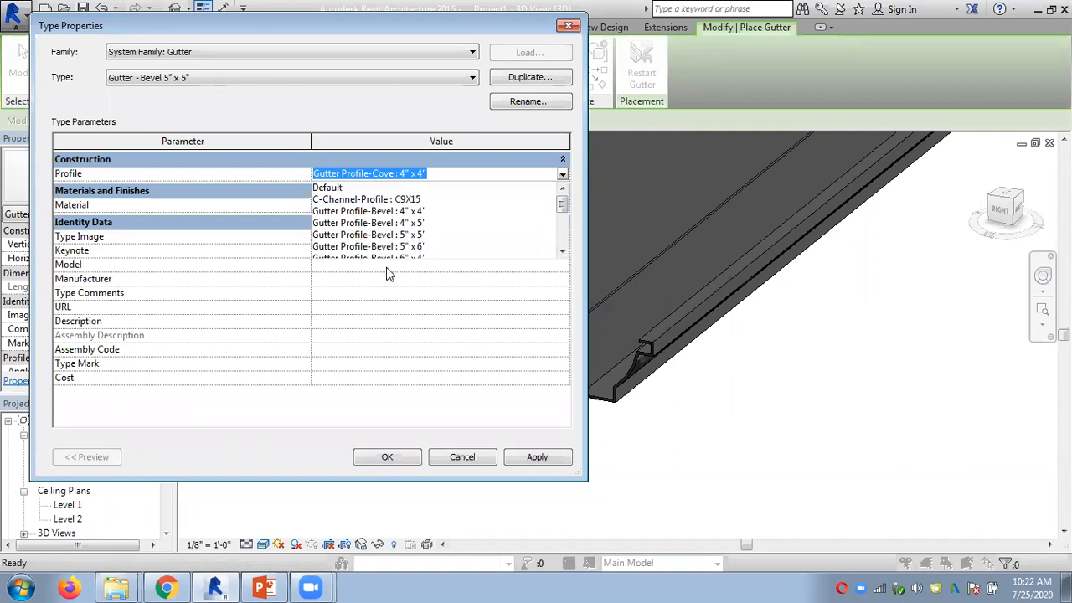
pyautogui.click(451, 459)
pyautogui.click(452, 458)
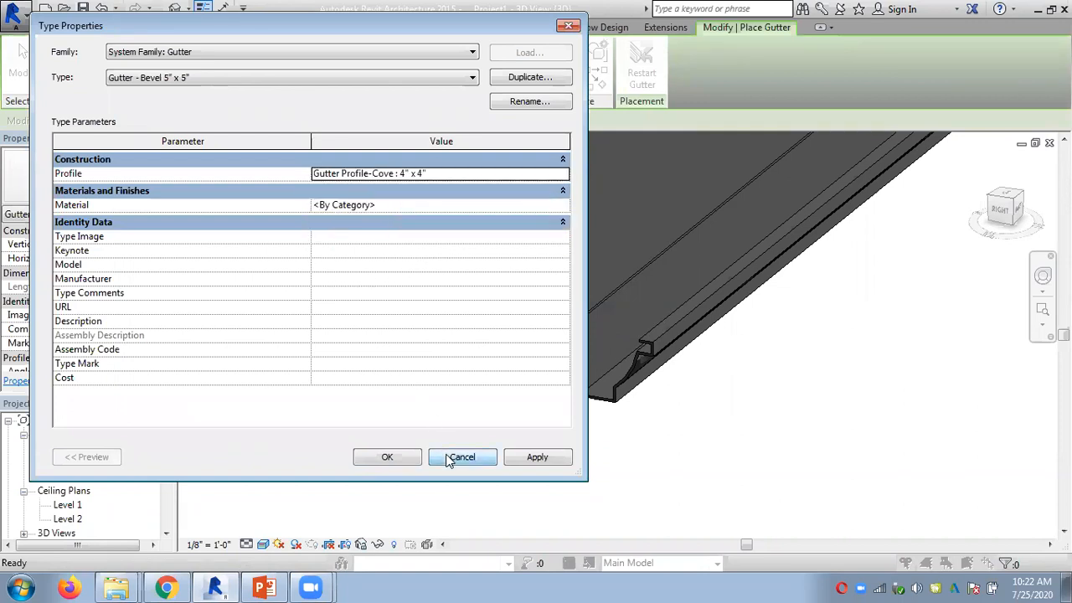
# Look at the gutter profile shapes in the Roofs folder in Windows Explorer, return to Revit and end the Gutter command
pyautogui.moveTo(118, 587)
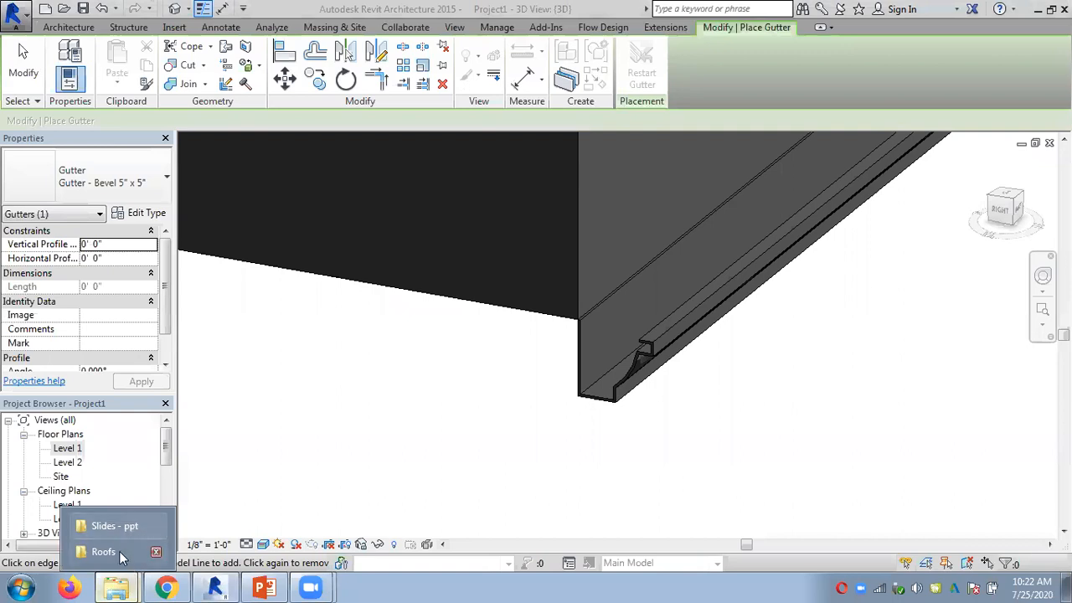
pyautogui.click(125, 549)
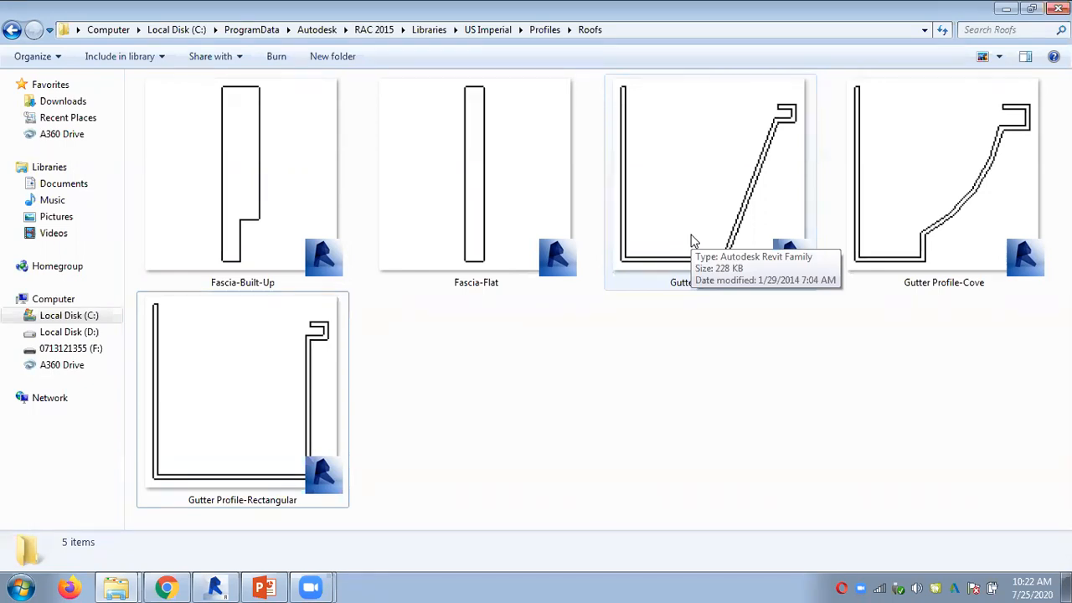
pyautogui.click(220, 586)
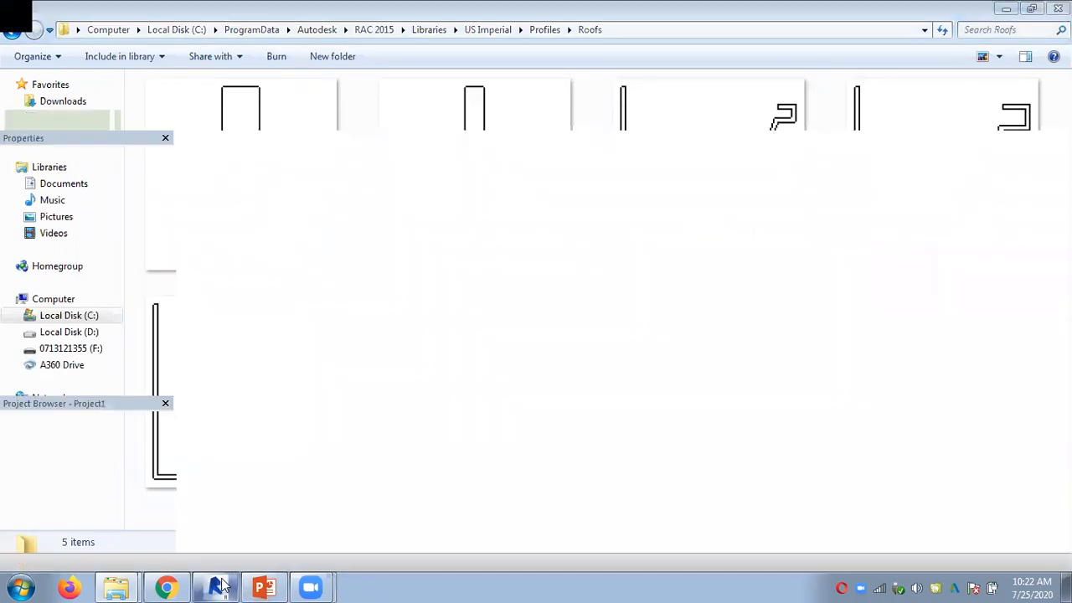
pyautogui.press('Escape')
pyautogui.press('Escape')
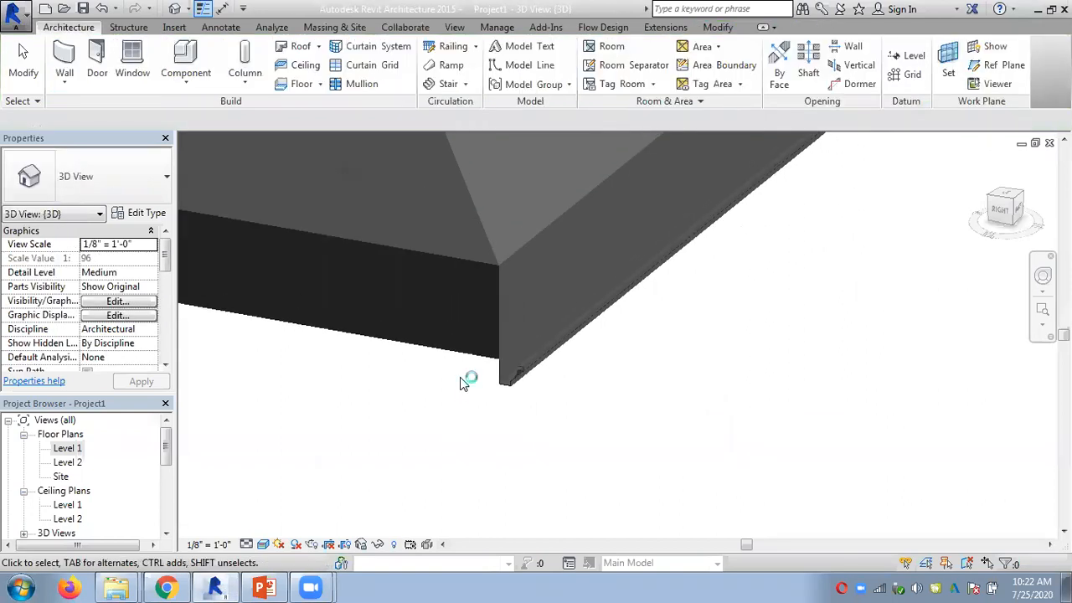
pyautogui.click(318, 48)
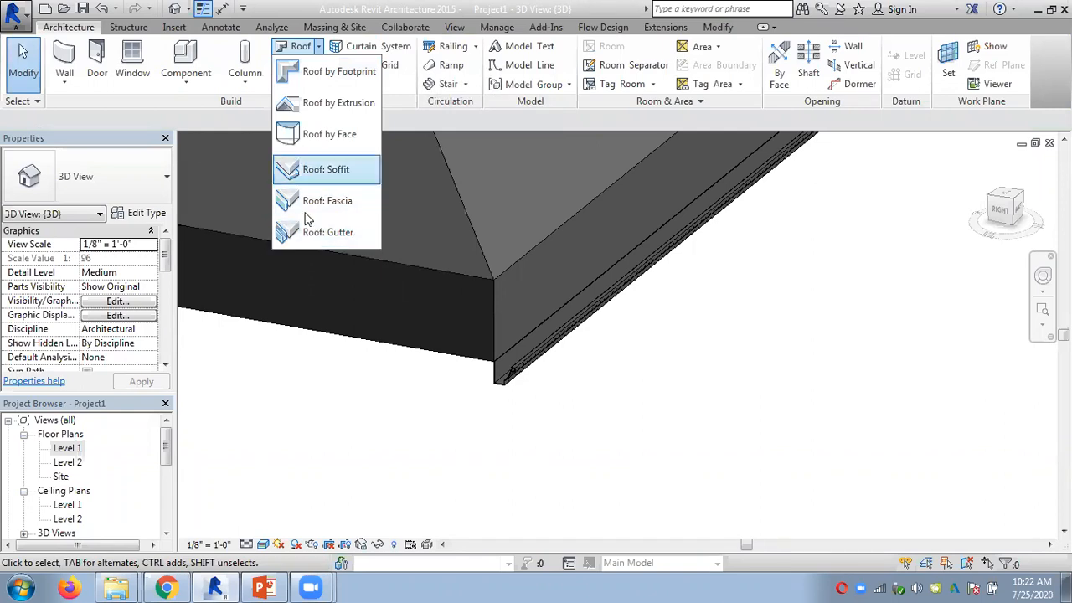
pyautogui.click(438, 426)
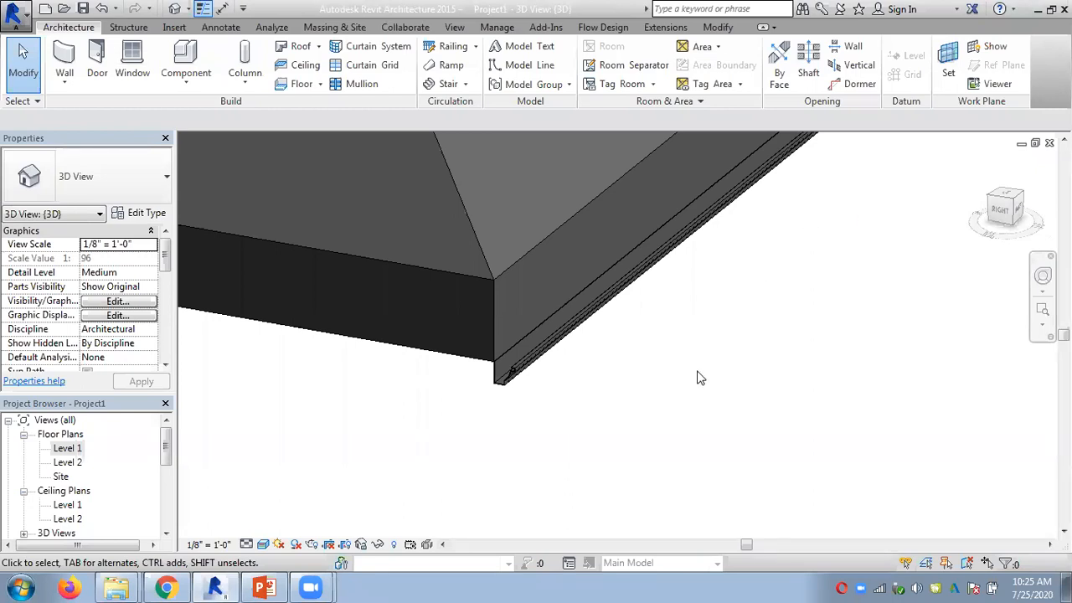
# Change the 3D view's visual style to Hidden Line
pyautogui.scroll(-2, 700, 378)
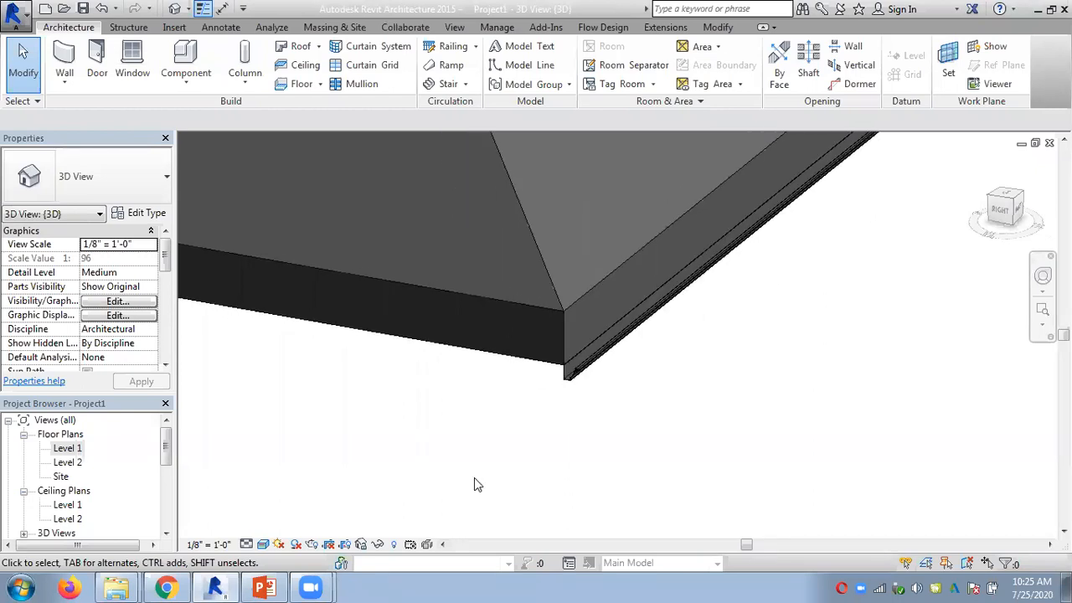
pyautogui.click(262, 544)
pyautogui.click(298, 466)
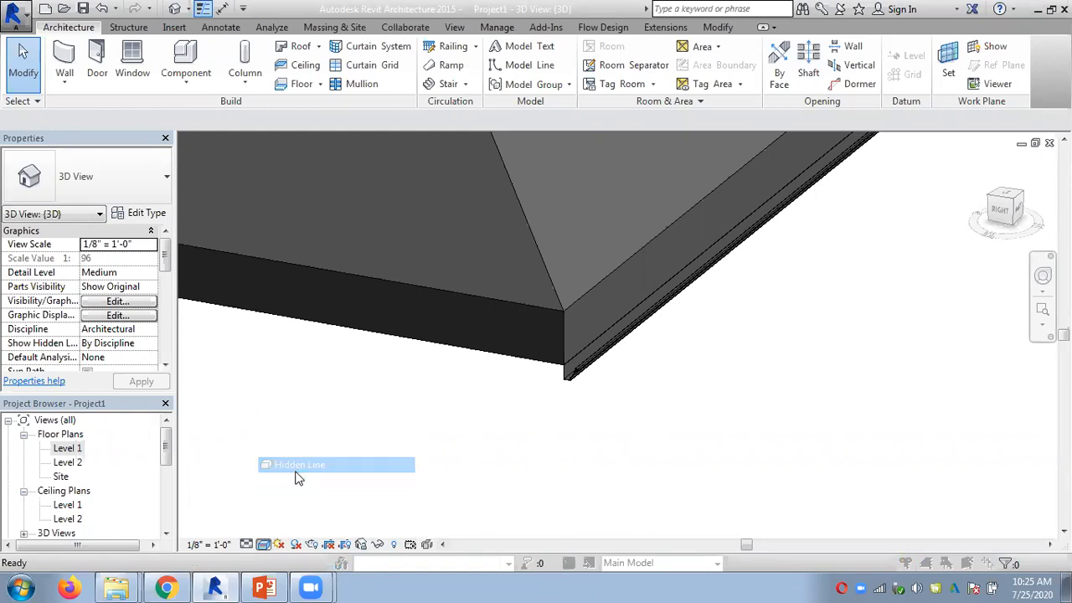
pyautogui.click(639, 355)
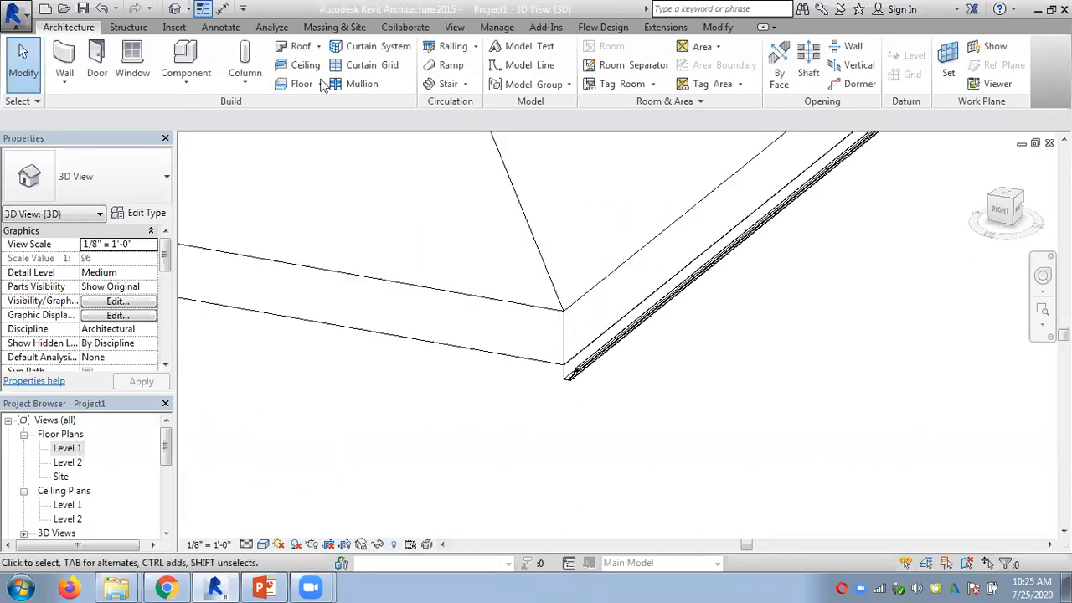
# Start the Roof: Fascia command with the Fascia-Flat 1x12 type and check the fascia profile shapes in Windows Explorer's Roofs folder before returning to Revit
pyautogui.click(319, 46)
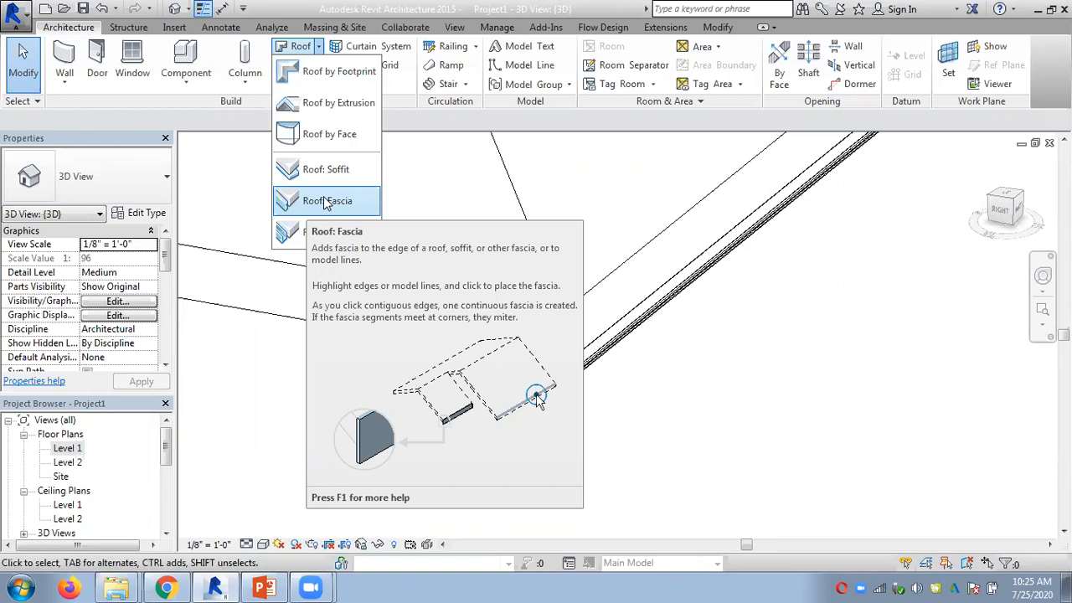
pyautogui.click(326, 202)
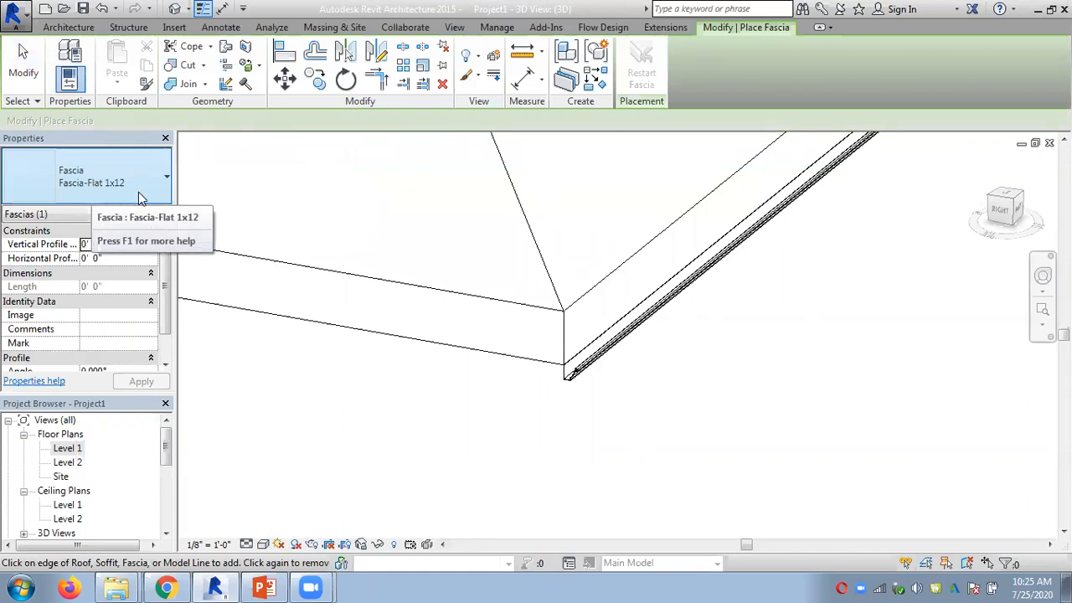
pyautogui.moveTo(124, 575)
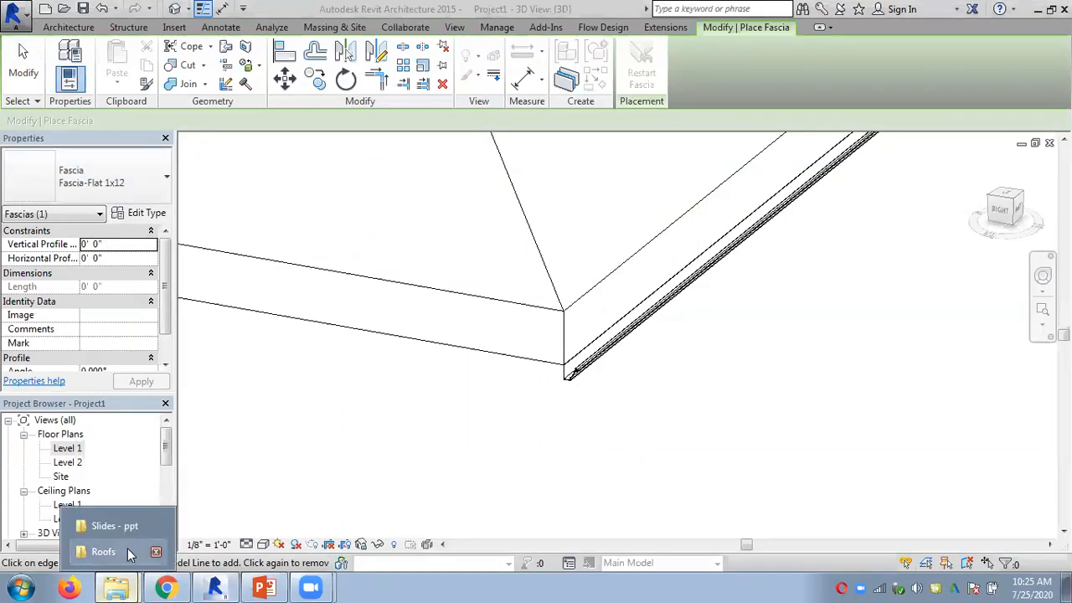
pyautogui.click(126, 551)
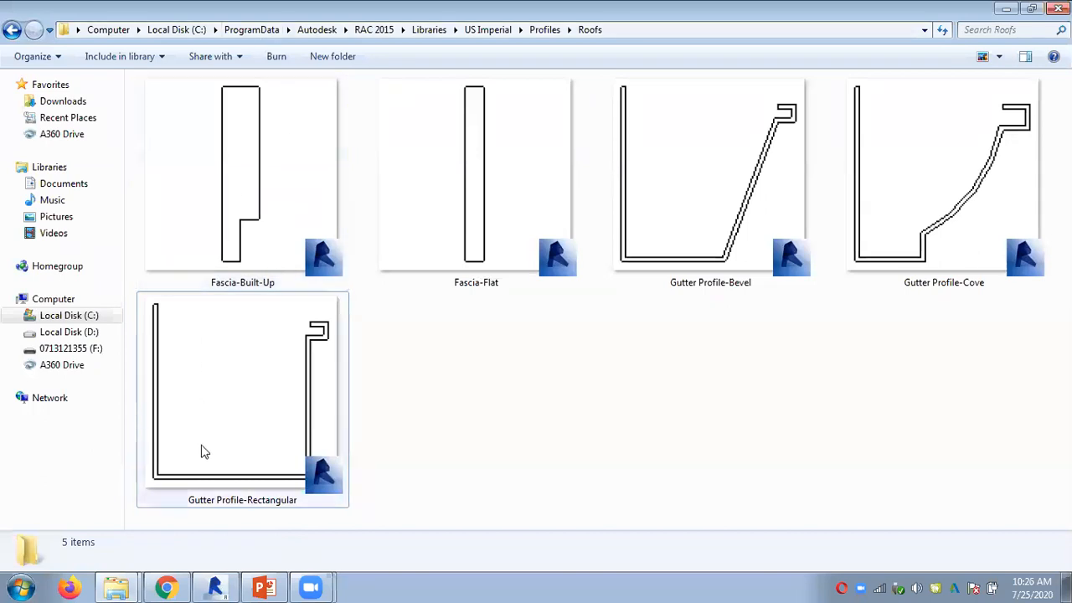
pyautogui.click(214, 587)
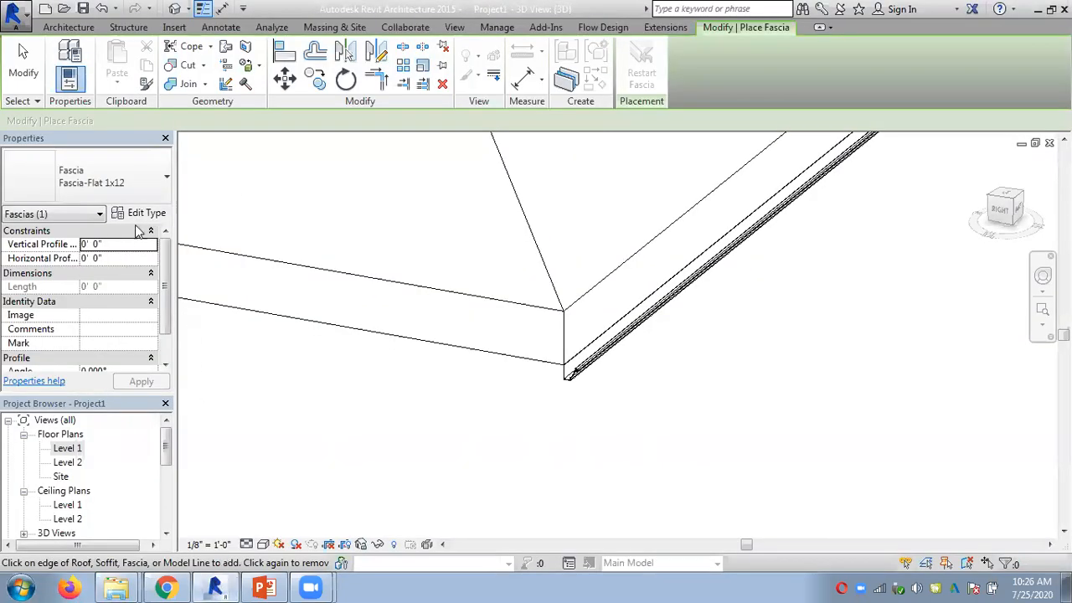
# Place the Fascia-Flat 1x12 fascia along the two lower roof edges that meet at the corner with the gutter
pyautogui.click(533, 369)
pyautogui.scroll(2, 525, 381)
pyautogui.scroll(2, 523, 396)
pyautogui.scroll(-3, 522, 376)
pyautogui.keyDown('shift'); pyautogui.moveTo(548, 383); pyautogui.dragTo(511, 377, button='middle'); pyautogui.keyUp('shift')
pyautogui.scroll(3, 531, 460)
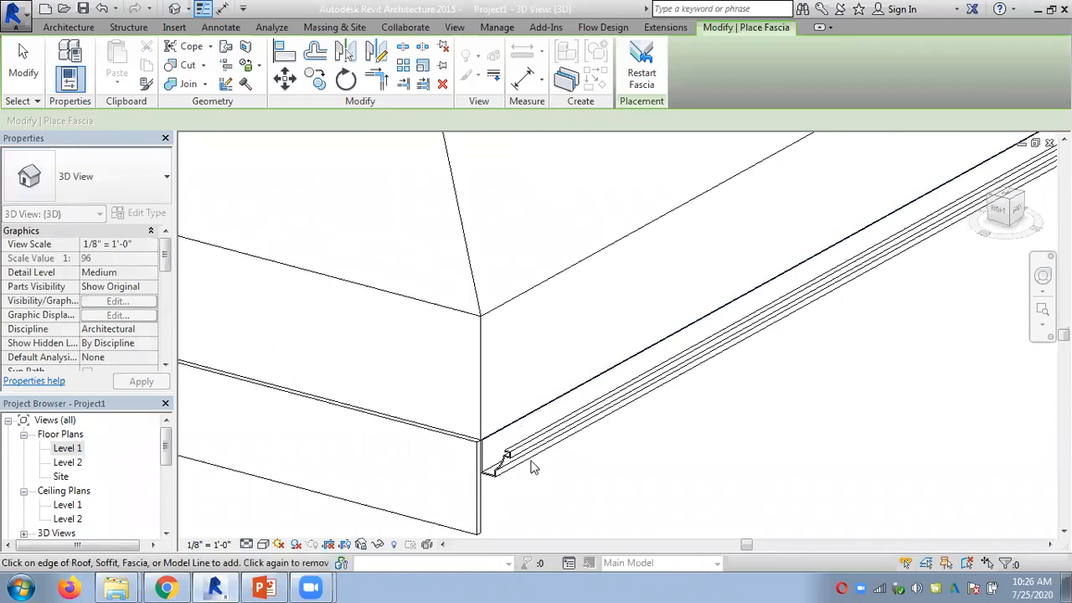
pyautogui.click(501, 431)
pyautogui.scroll(2, 522, 490)
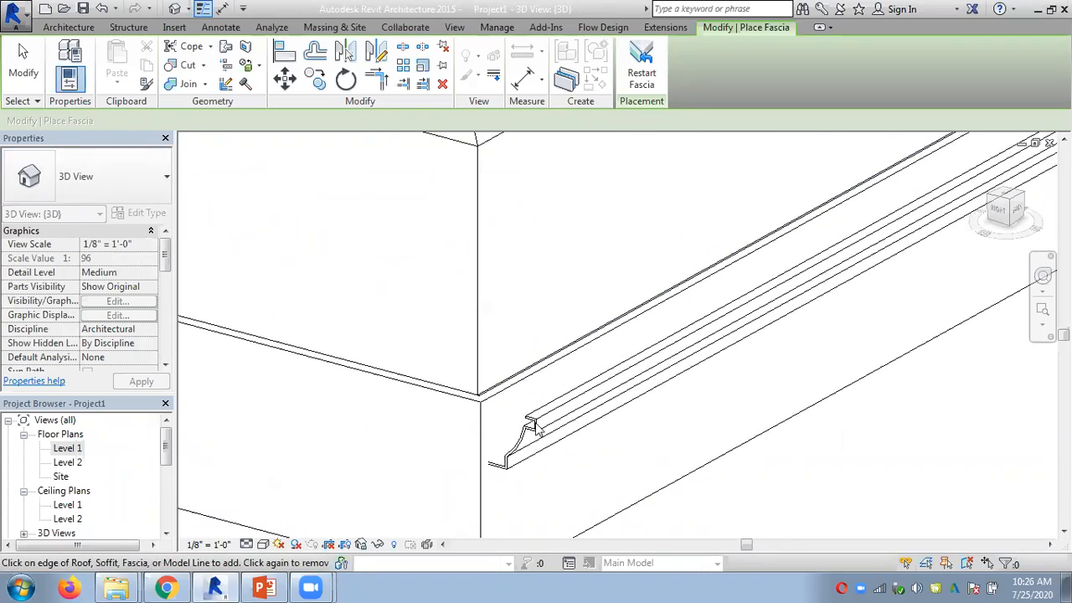
# End the fascia placement and delete the gutter running along the lower roof edge at the corner
pyautogui.press('Escape')
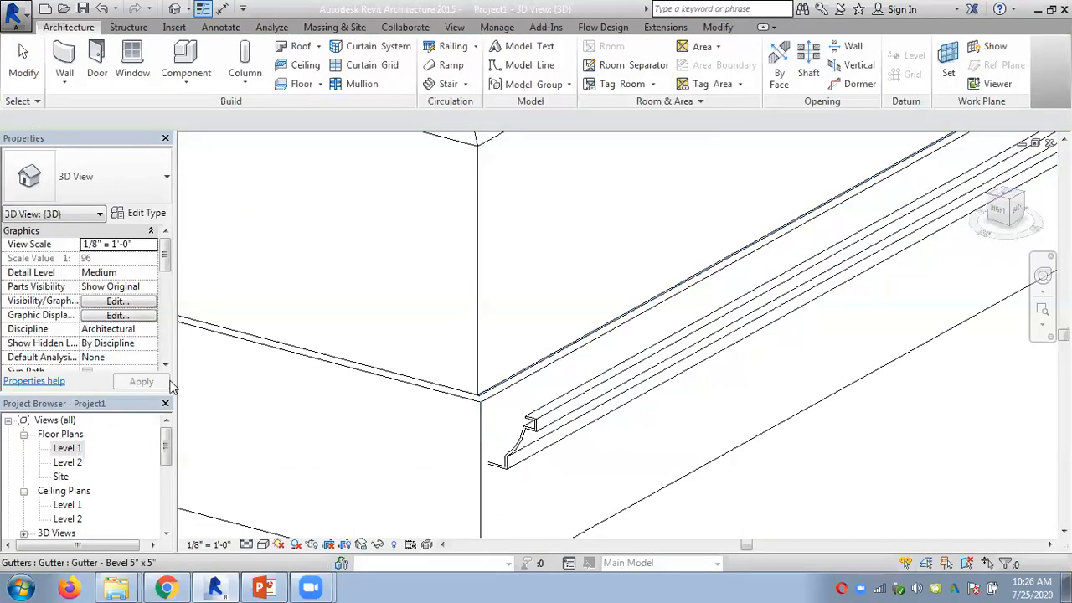
pyautogui.click(534, 418)
pyautogui.press('Delete')
pyautogui.scroll(-2, 536, 429)
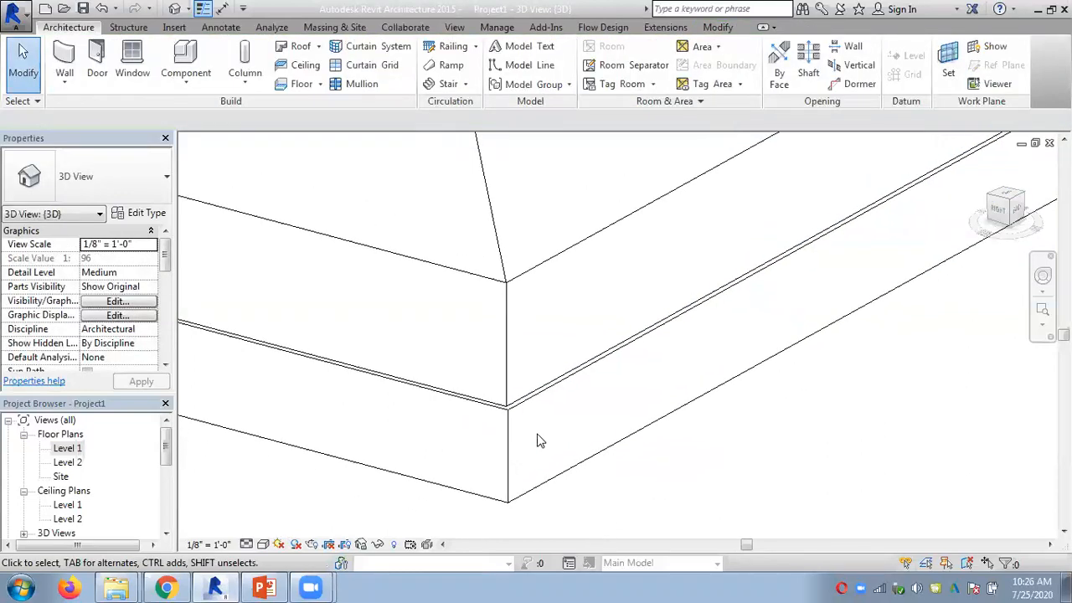
# Change the 3D view's visual style to Consistent Colors
pyautogui.click(545, 487)
pyautogui.click(263, 544)
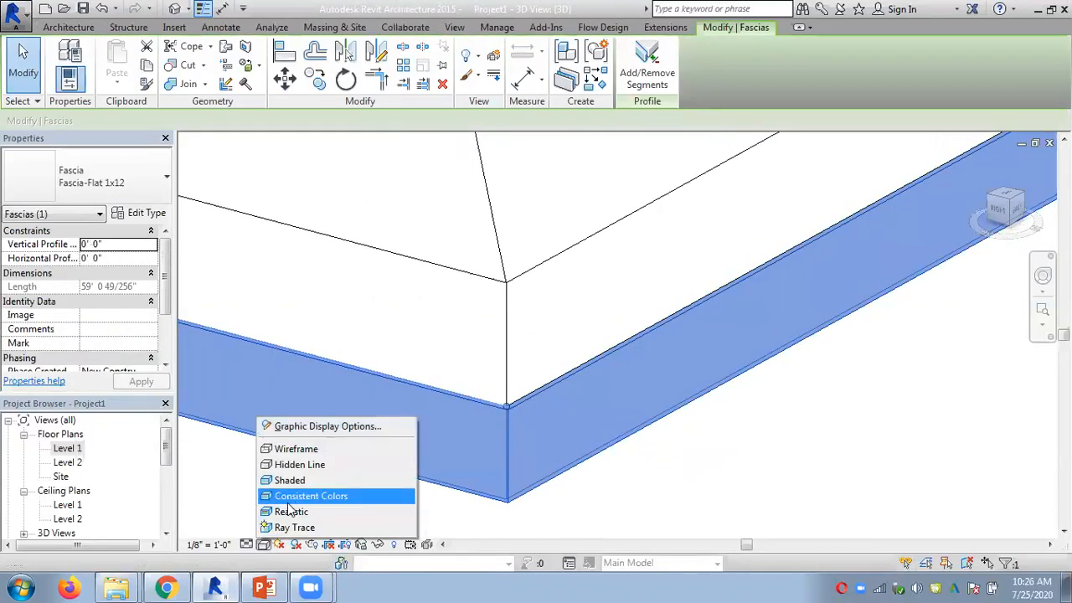
pyautogui.click(290, 497)
pyautogui.click(658, 481)
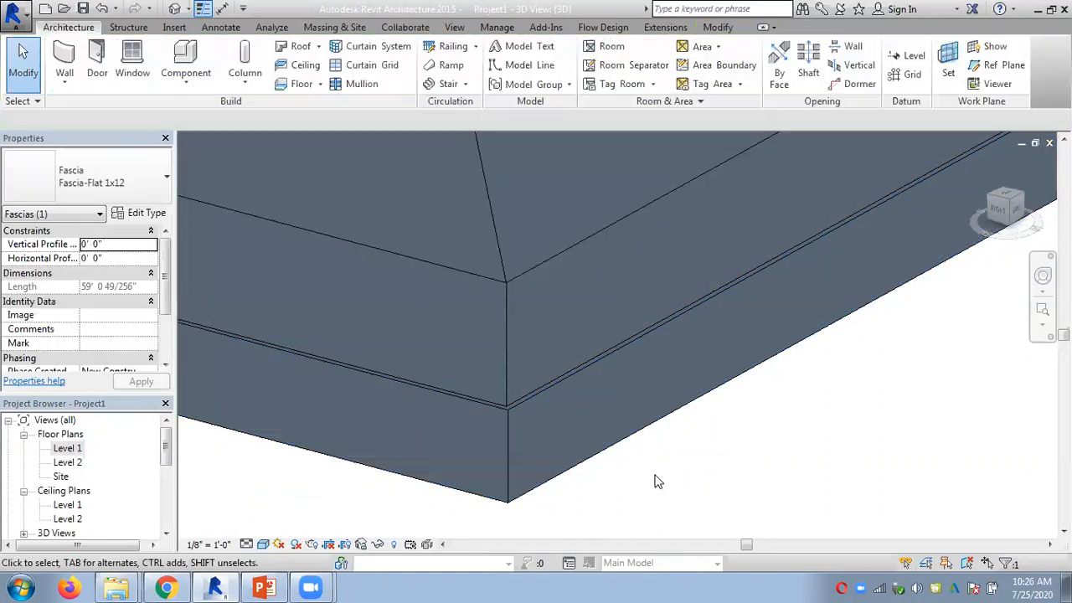
# Check the profiles available to the Fascia-Flat 1x12 type against the shapes in Windows Explorer's Roofs folder, return to Revit and cancel the type properties
pyautogui.click(527, 404)
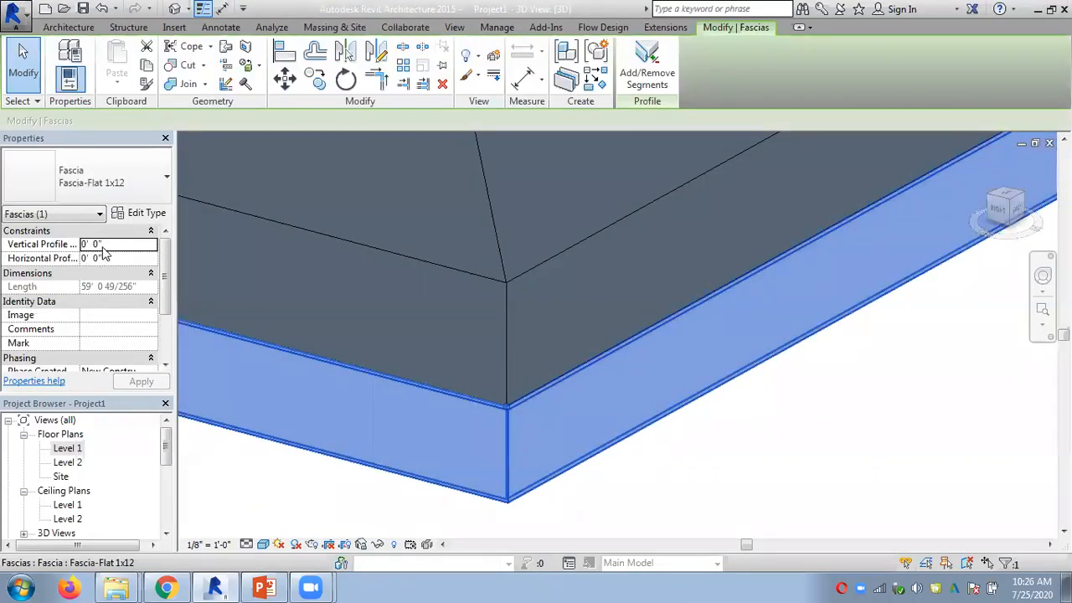
pyautogui.click(148, 216)
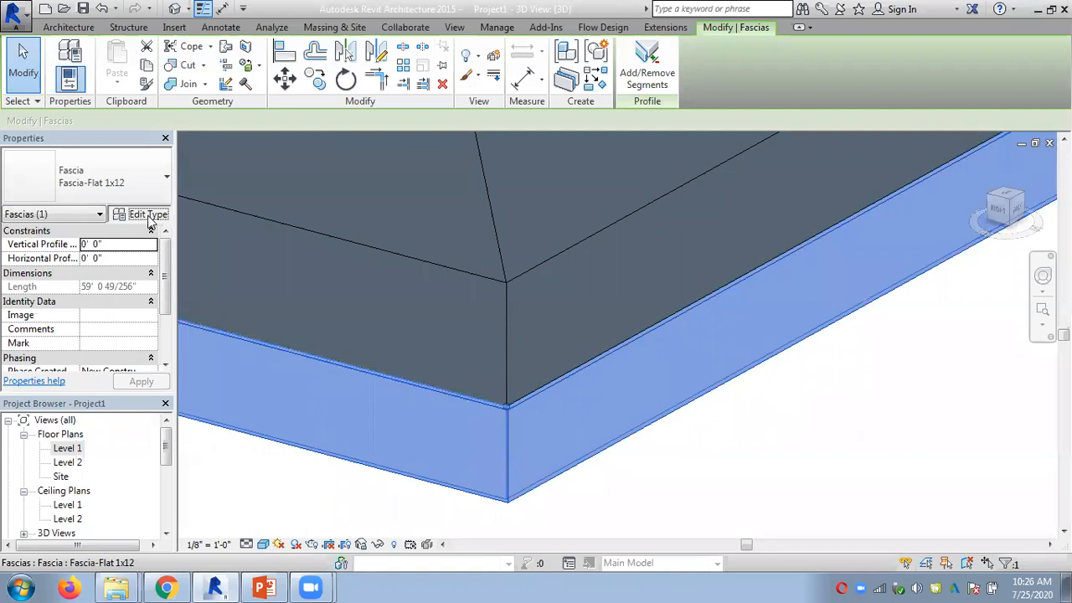
pyautogui.click(560, 176)
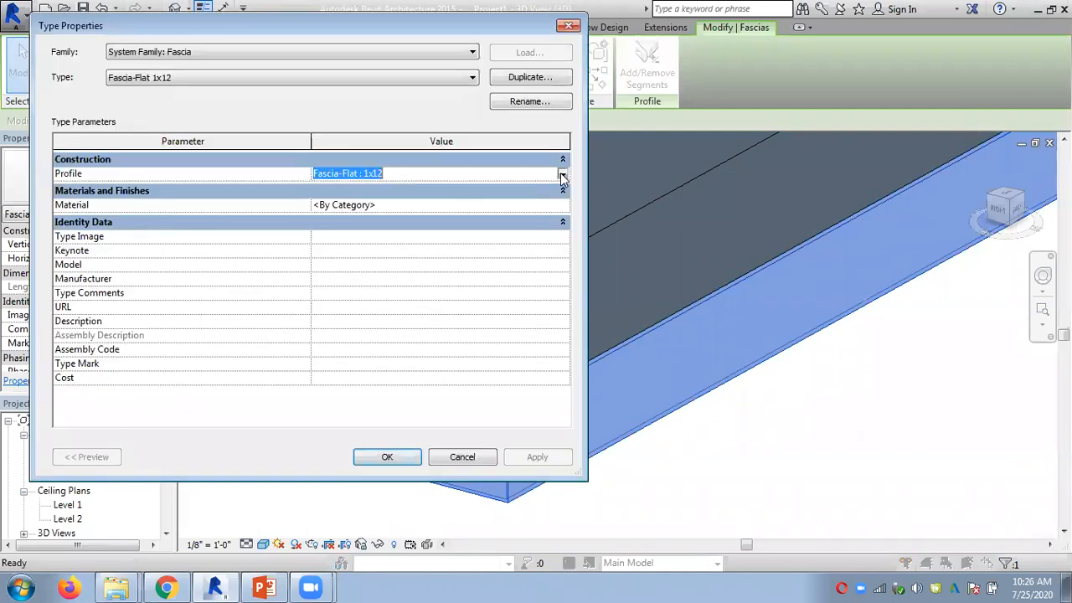
pyautogui.click(562, 175)
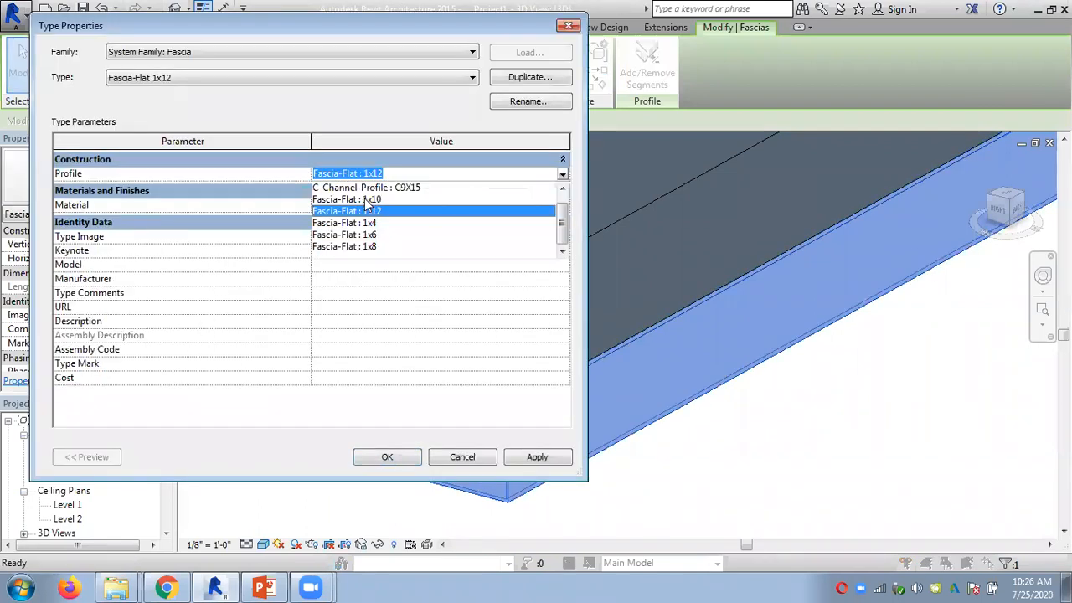
pyautogui.click(561, 191)
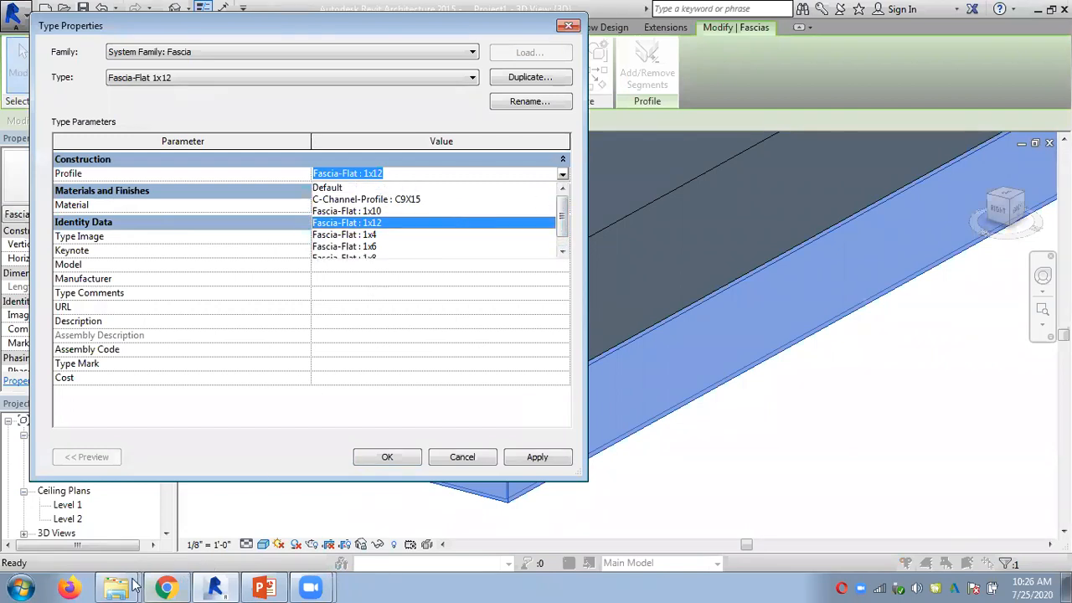
pyautogui.moveTo(118, 586)
pyautogui.click(126, 550)
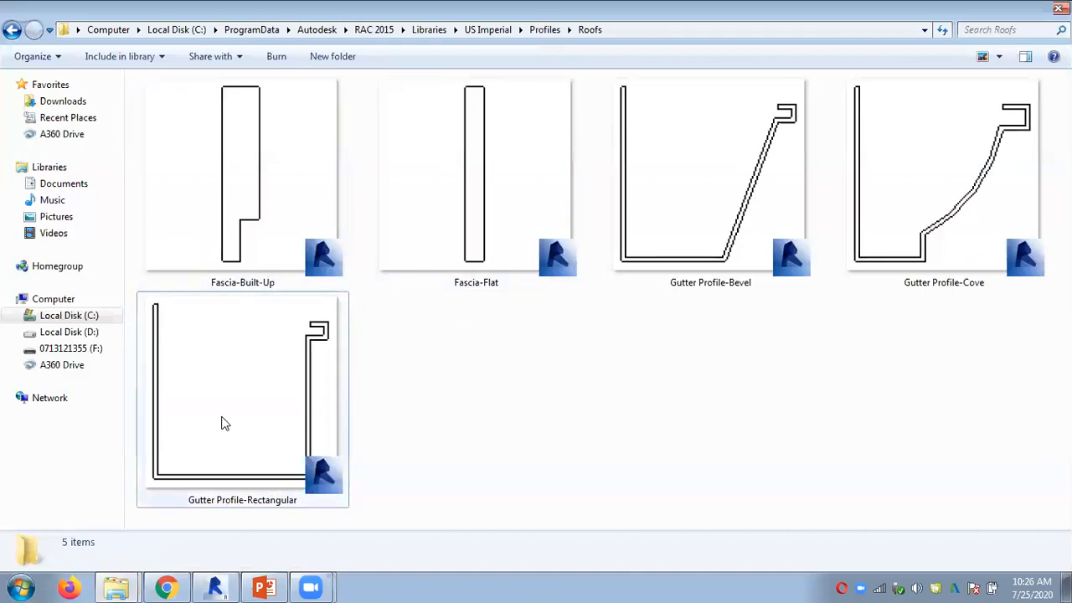
pyautogui.click(214, 586)
pyautogui.click(461, 461)
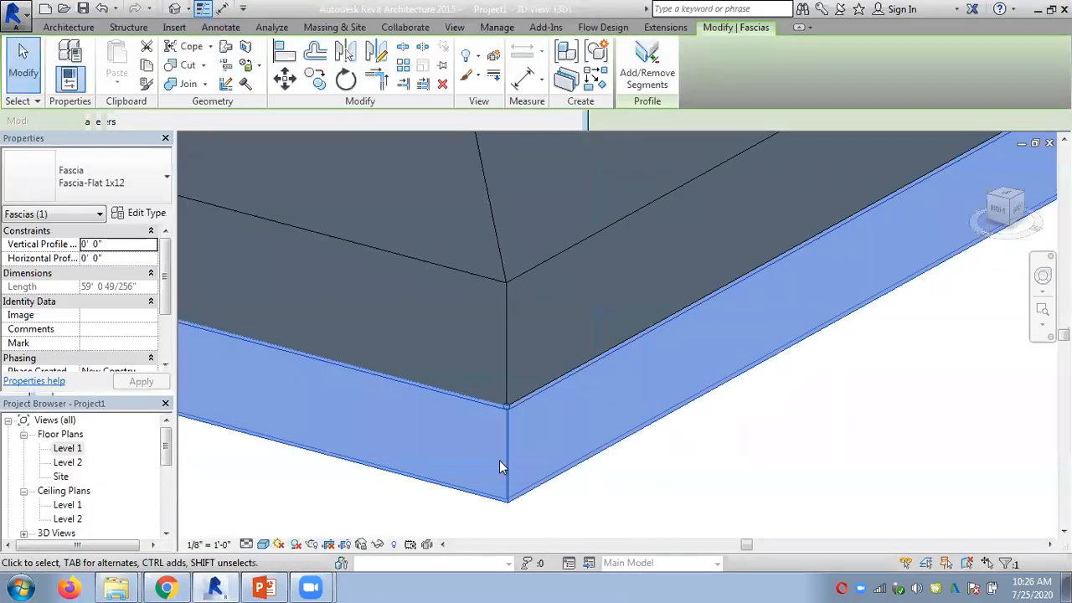
# Load the Fascia-Built-Up profile family from the Roofs folder of the US Imperial Profiles library
pyautogui.click(677, 488)
pyautogui.click(174, 27)
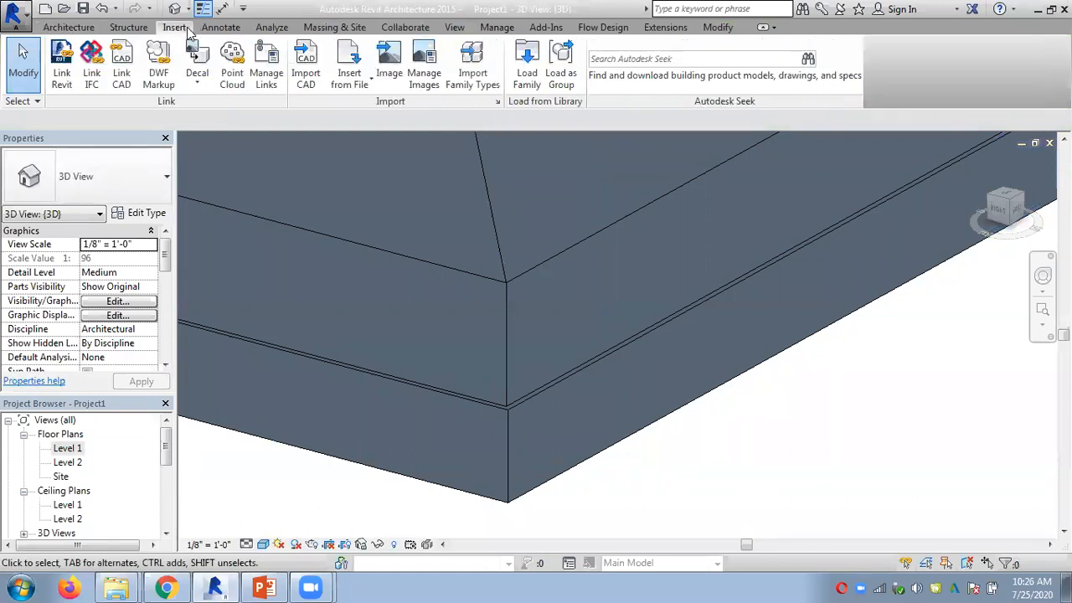
pyautogui.click(529, 77)
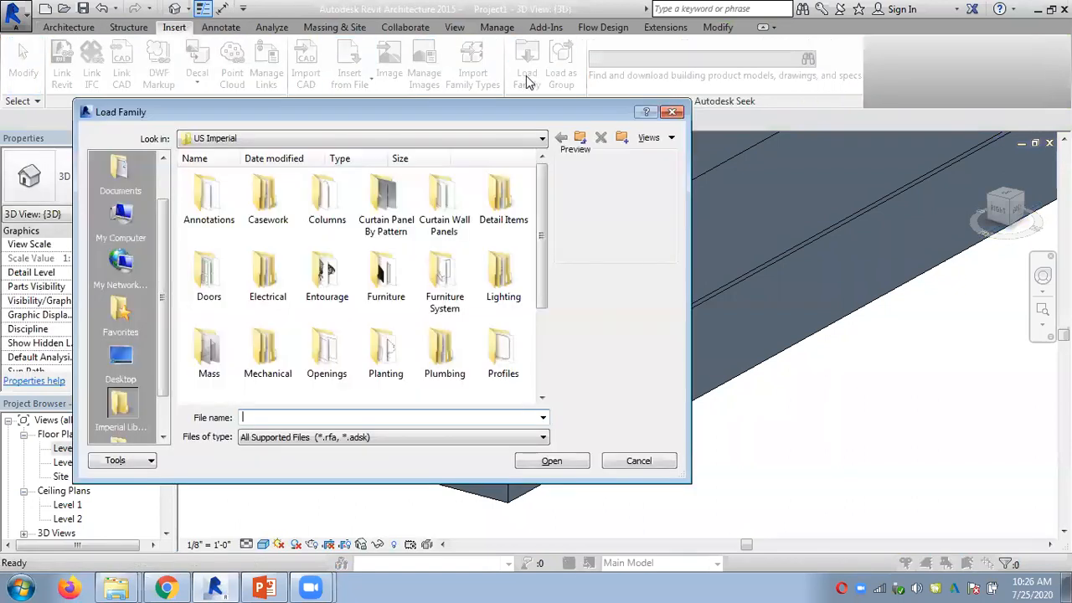
pyautogui.doubleClick(499, 354)
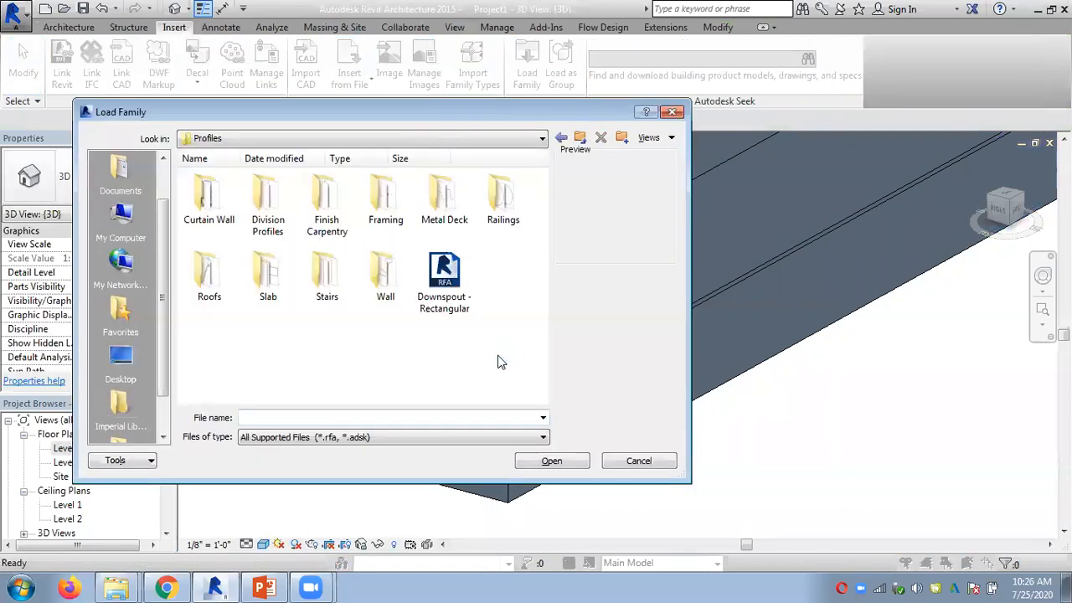
pyautogui.doubleClick(210, 270)
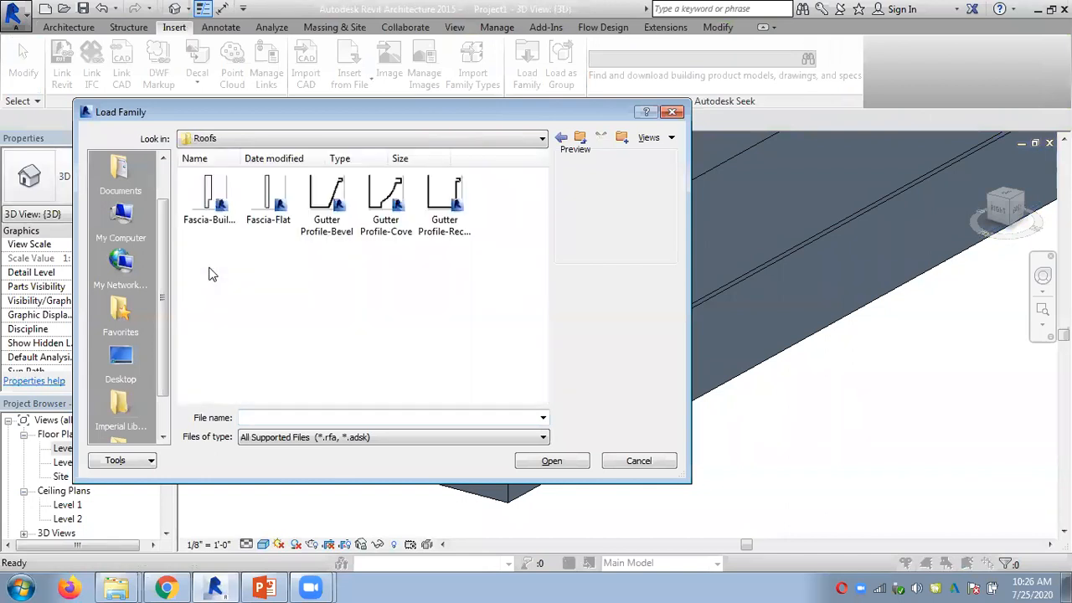
pyautogui.click(213, 220)
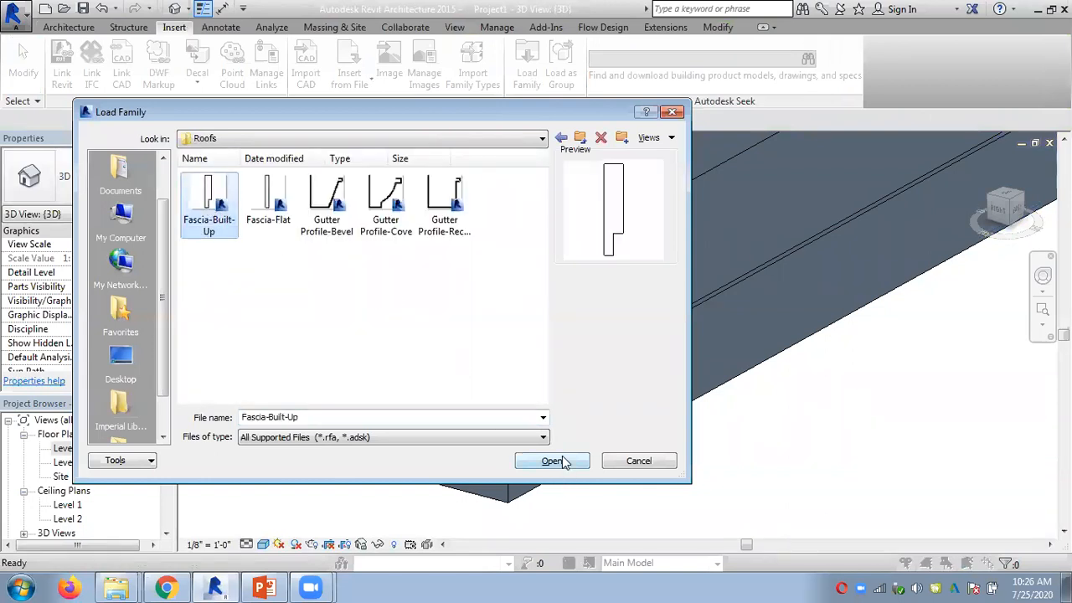
pyautogui.click(551, 461)
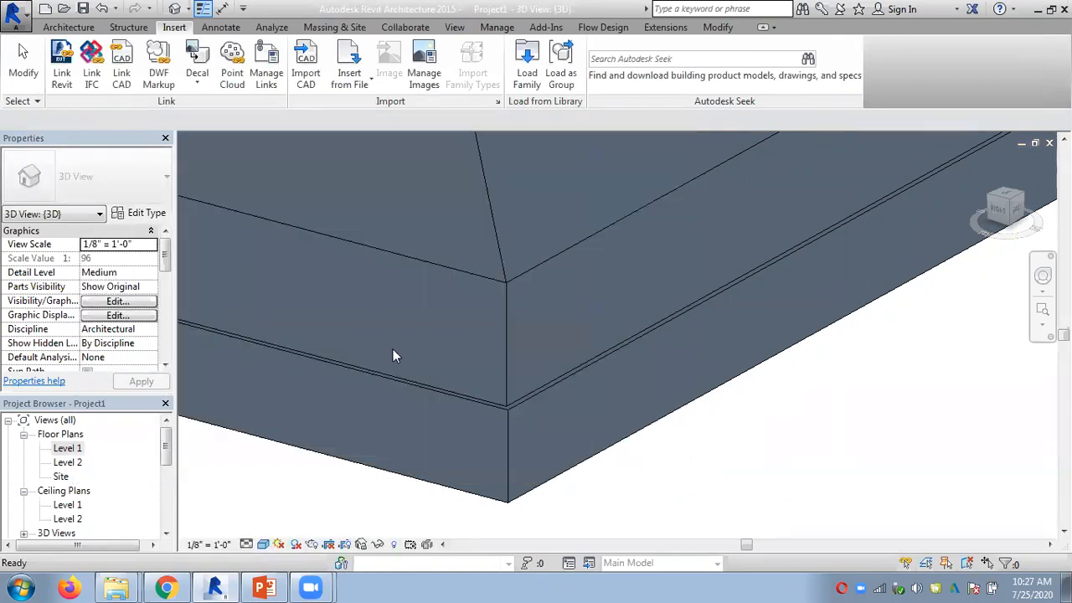
# Delete the flat fascia from the two lower roof edges meeting at the corner
pyautogui.click(600, 451)
pyautogui.press('Delete')
pyautogui.scroll(-2, 558, 365)
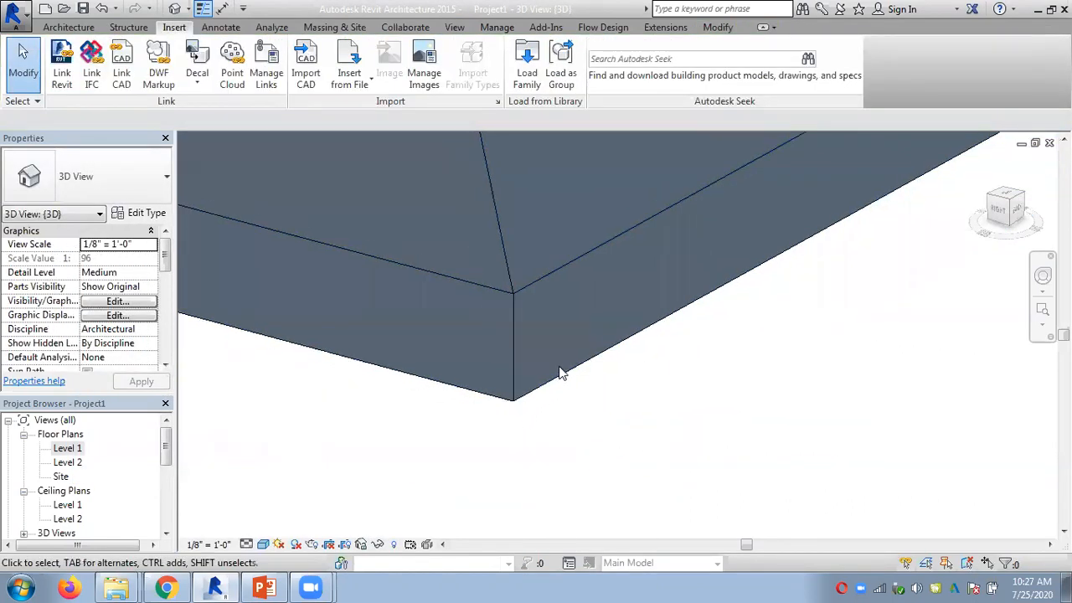
# Set the Fascia-Flat 1x12 type's profile to Fascia-Built-Up : 1x10 w 1x6 and place the fascia along one lower roof edge at the corner
pyautogui.click(69, 27)
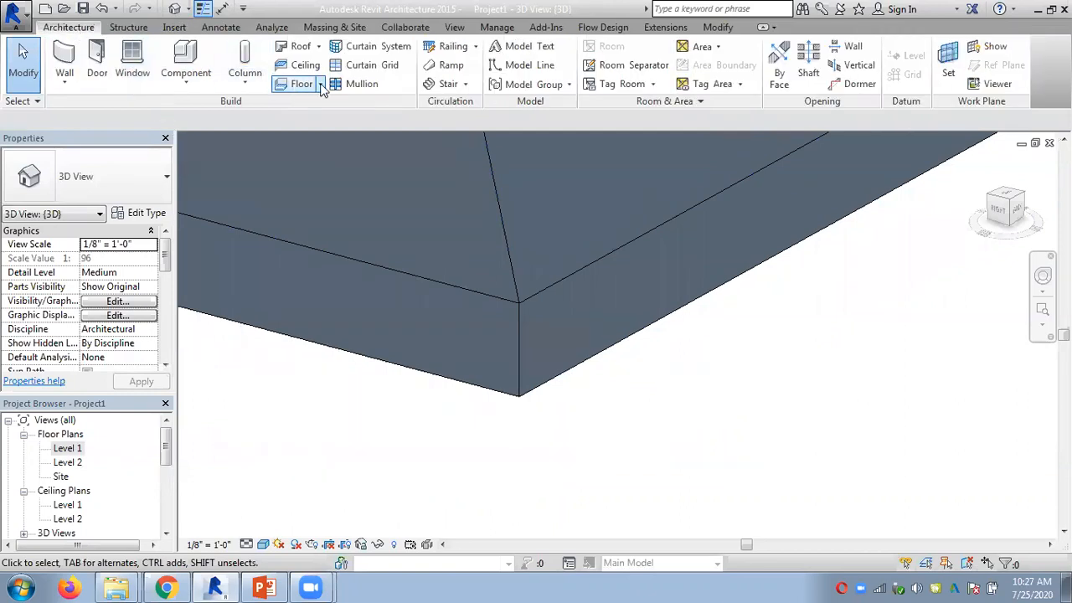
pyautogui.click(319, 47)
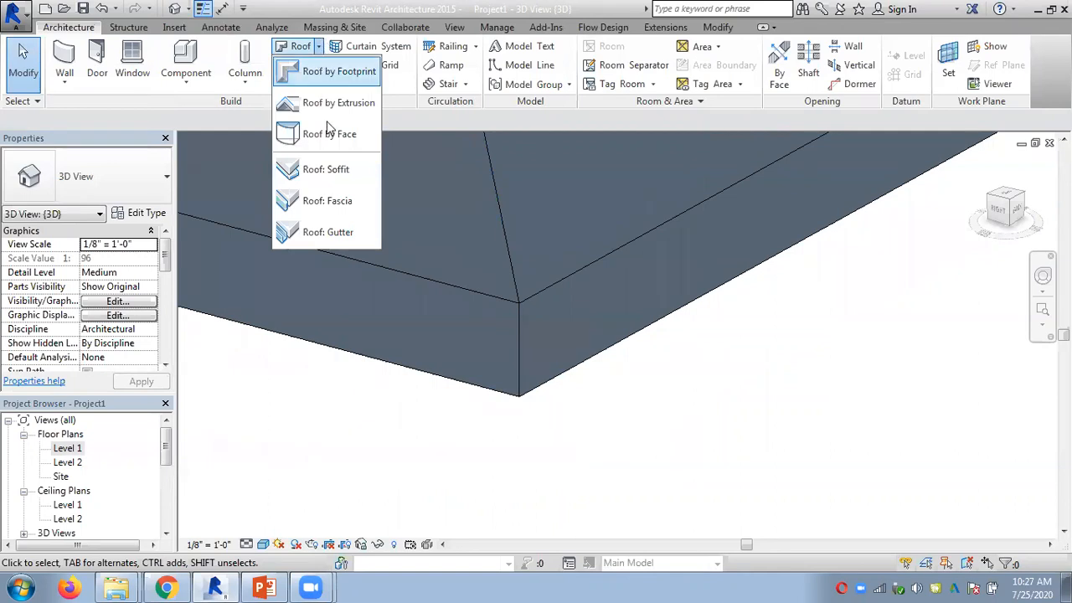
pyautogui.click(347, 203)
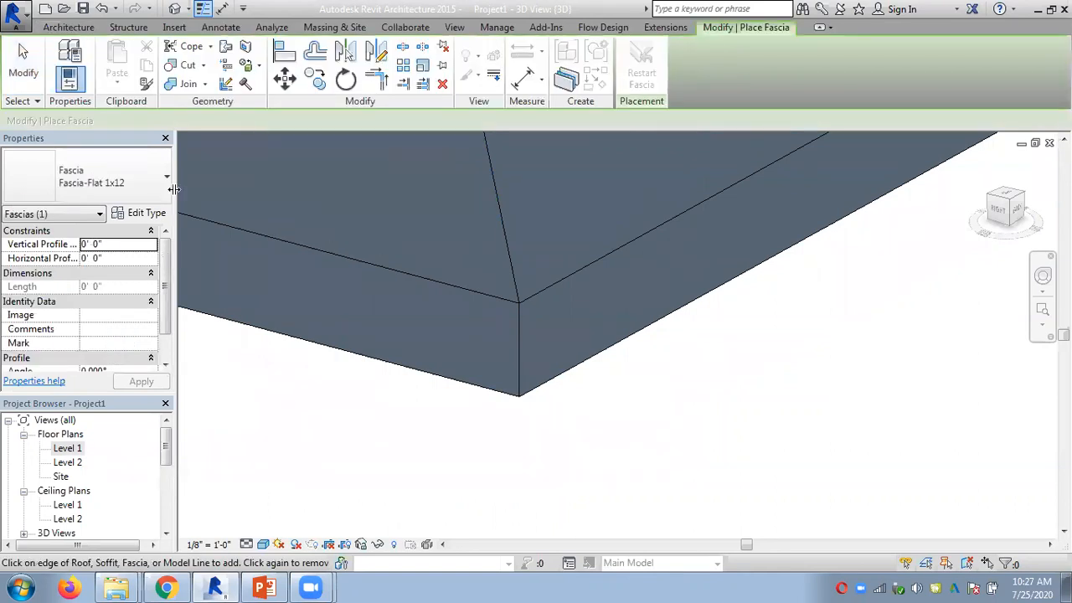
pyautogui.click(143, 213)
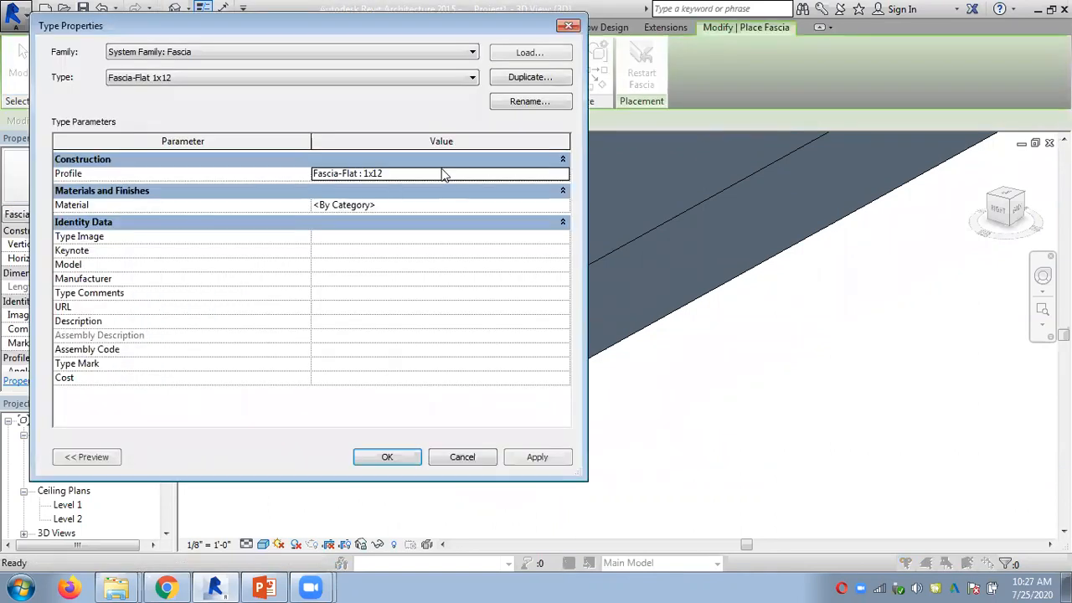
pyautogui.click(445, 174)
pyautogui.click(561, 175)
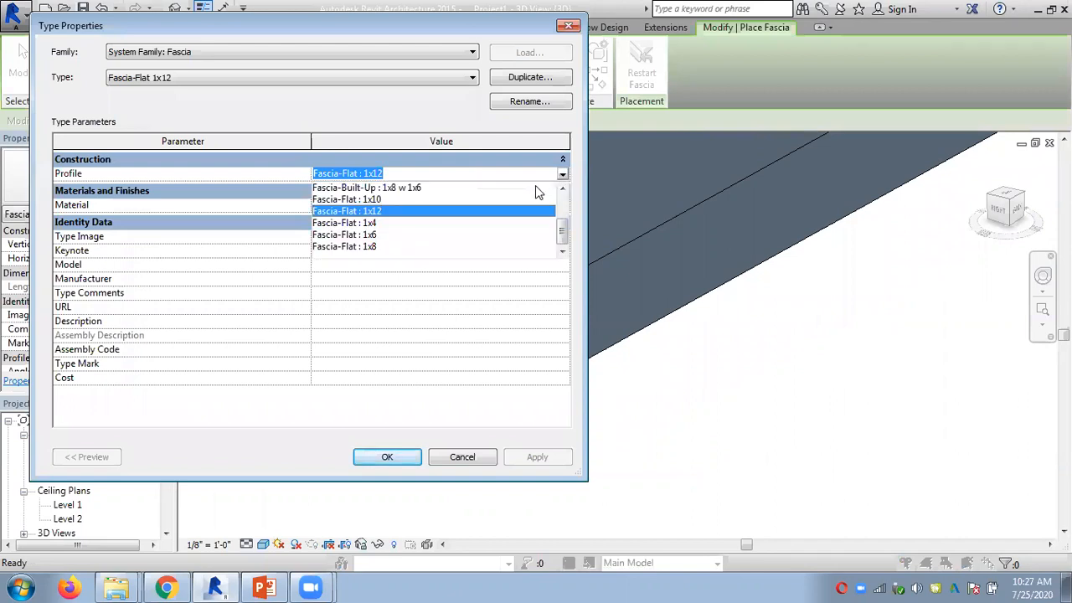
pyautogui.moveTo(562, 224); pyautogui.dragTo(564, 200)
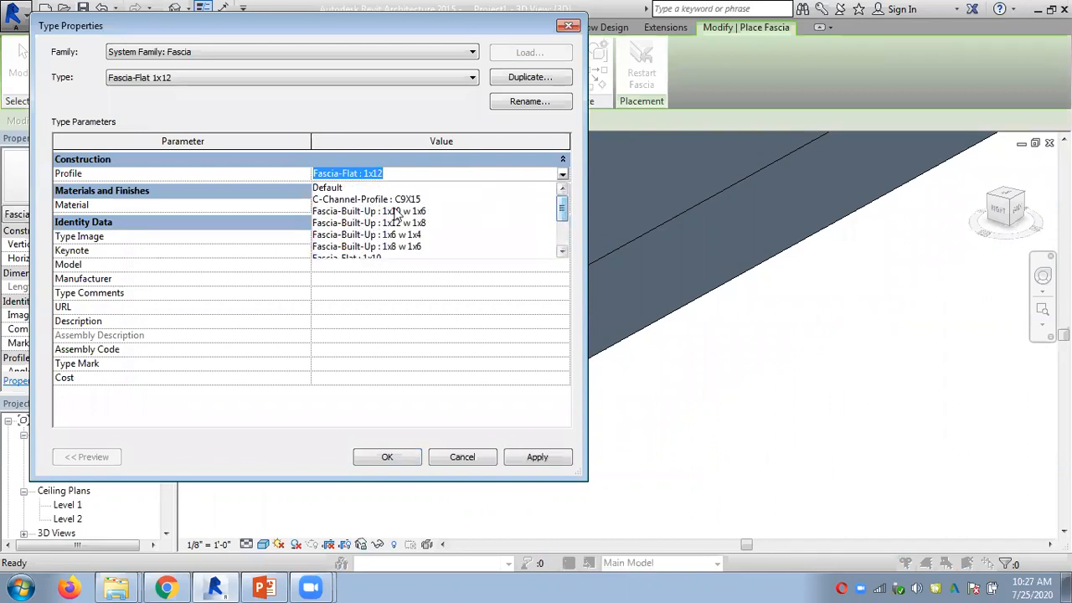
pyautogui.click(368, 211)
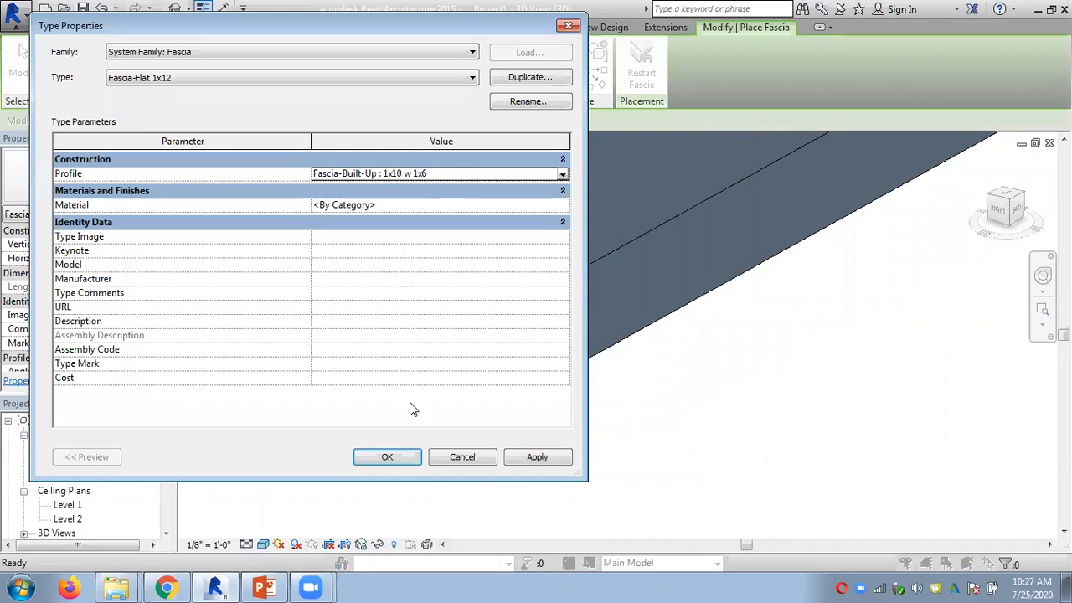
pyautogui.click(388, 456)
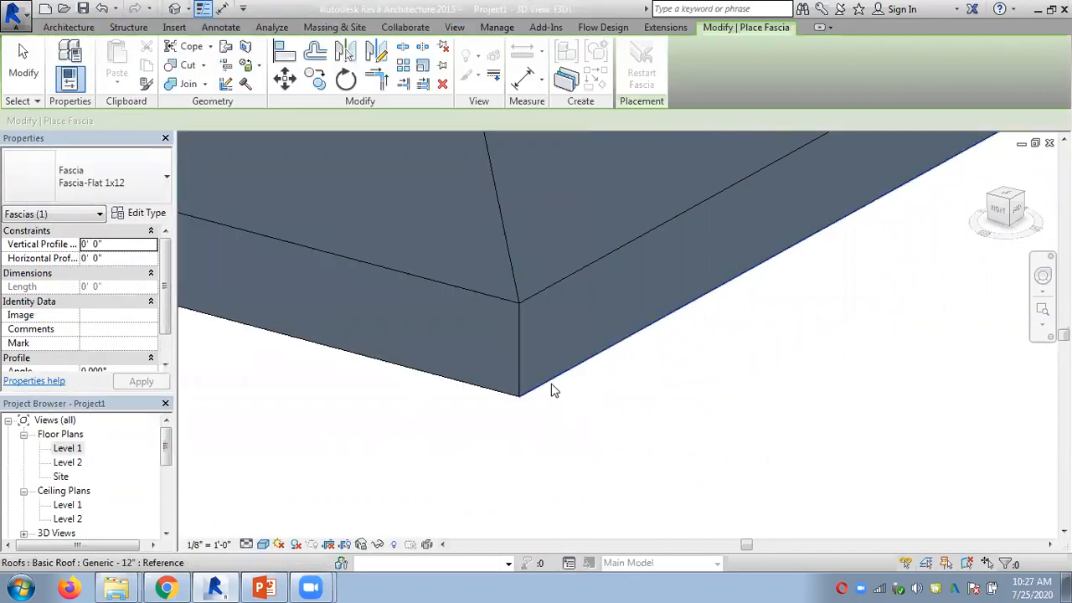
pyautogui.scroll(4, 506, 481)
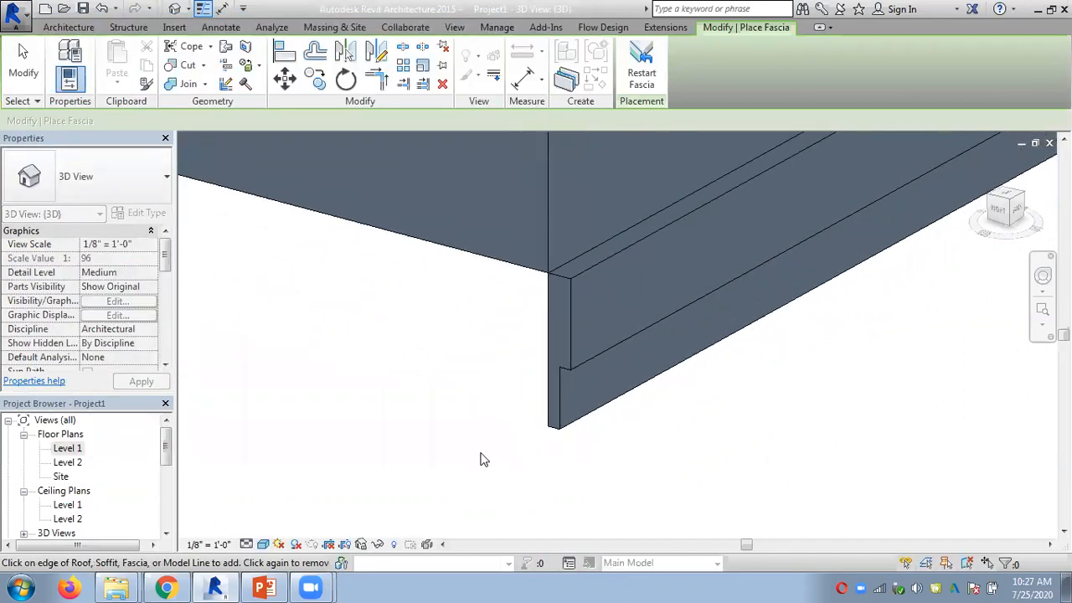
pyautogui.press('Escape')
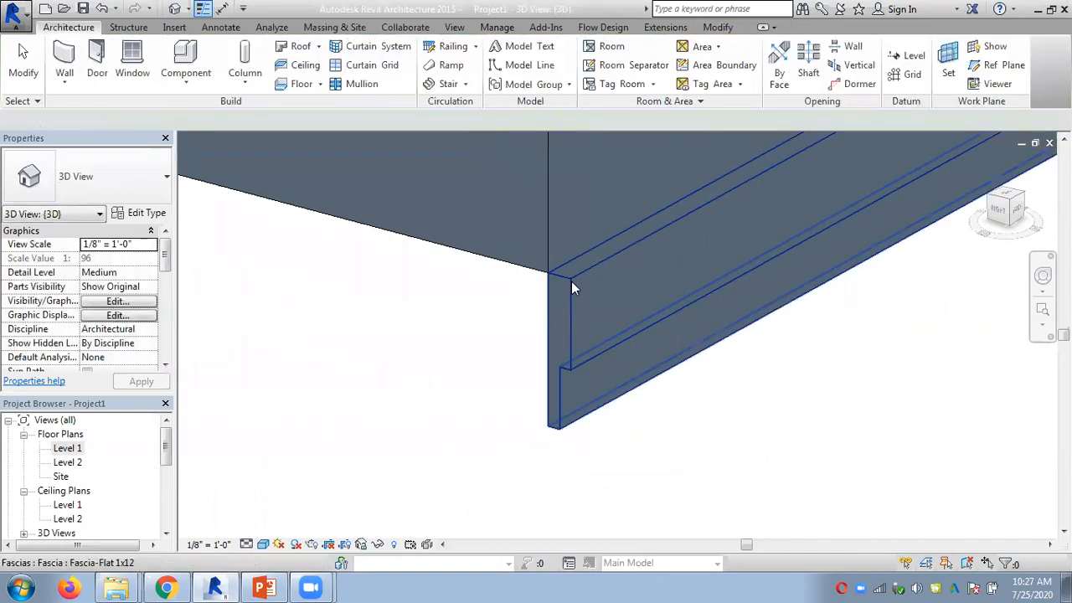
# Try horizontal profile offsets of 0' 3" and -0' 3" on the built-up fascia
pyautogui.click(568, 280)
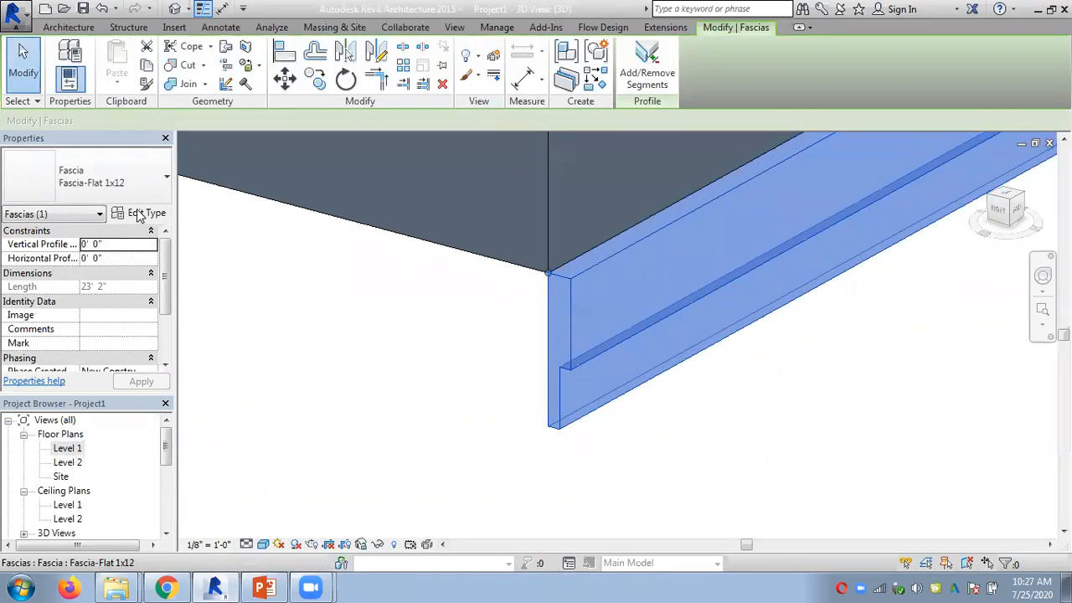
pyautogui.click(94, 258)
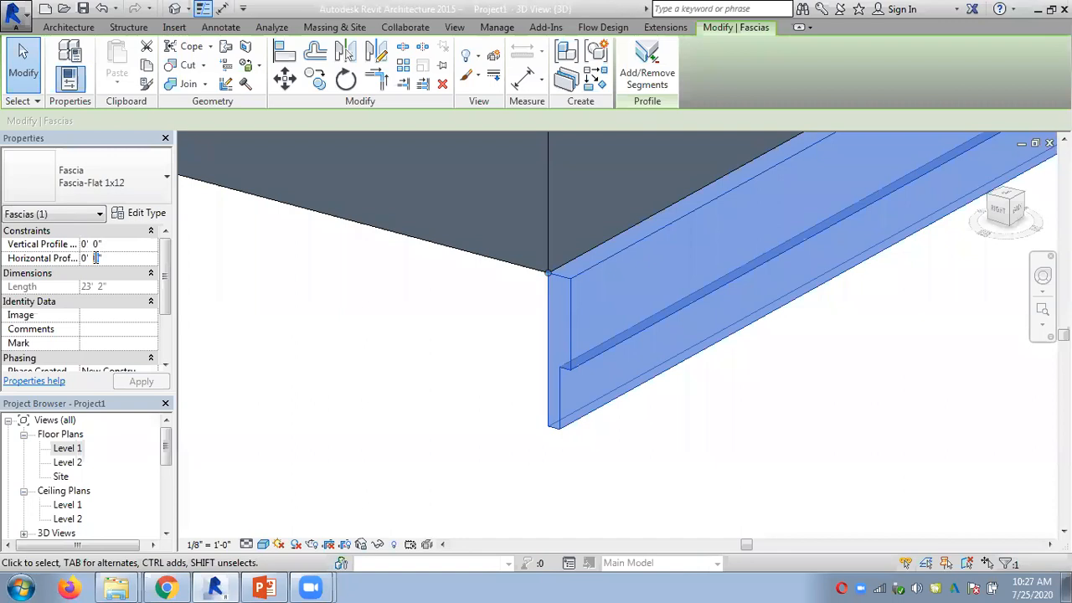
pyautogui.write('3')
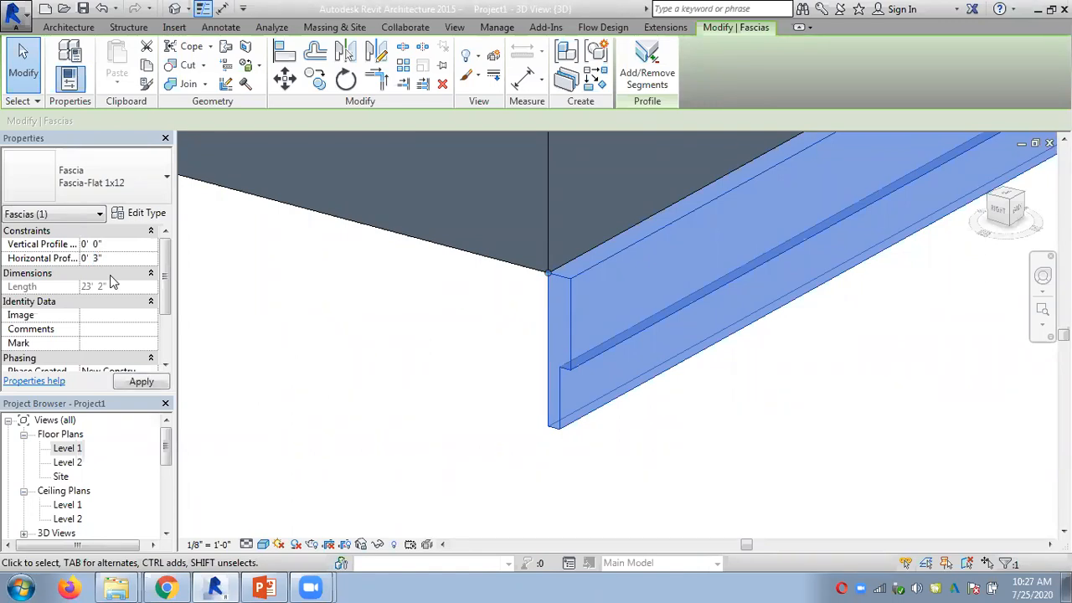
pyautogui.click(141, 381)
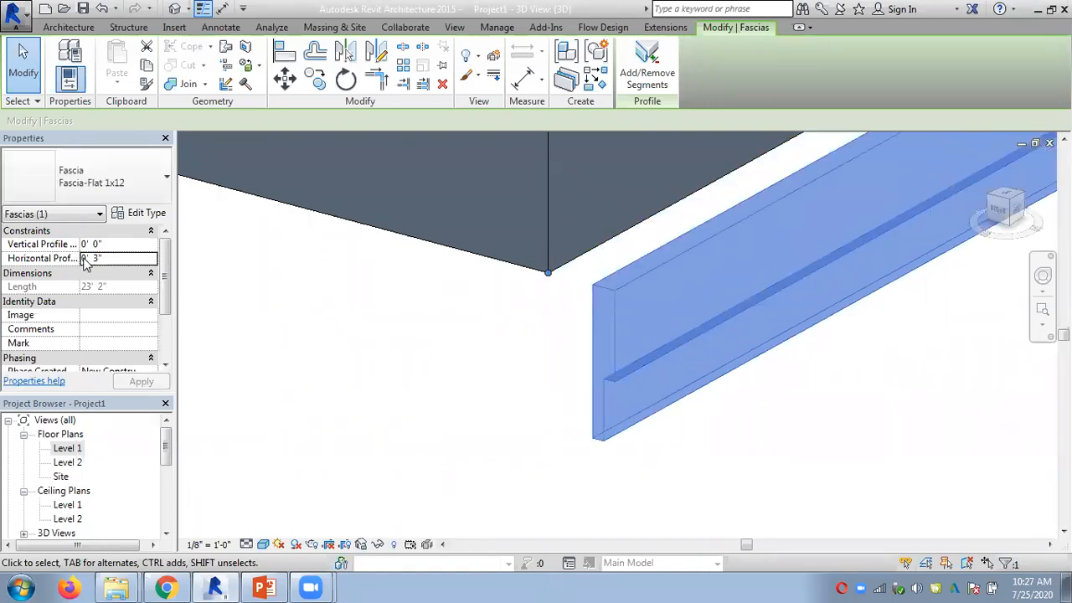
pyautogui.write('-')
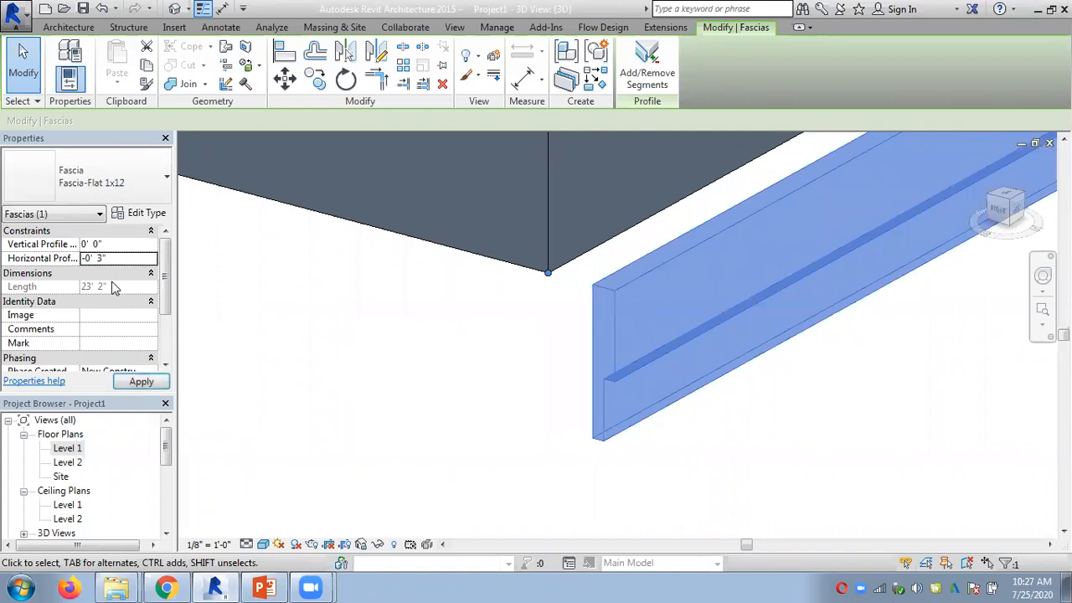
pyautogui.click(140, 381)
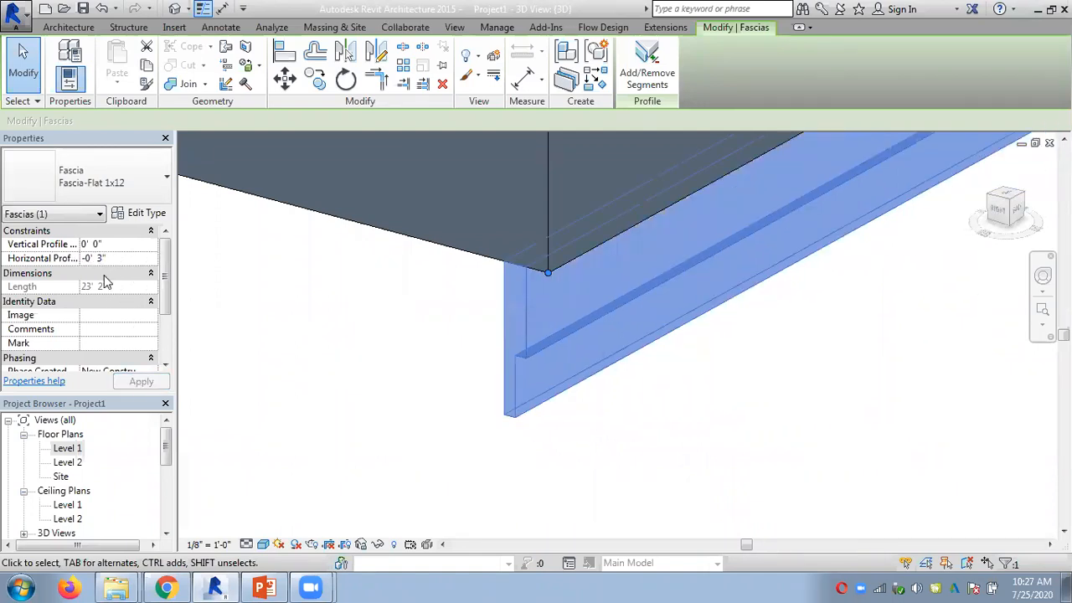
# Set the horizontal profile offset of the built-up fascia to -0' 1"
pyautogui.doubleClick(98, 259)
pyautogui.write('1')
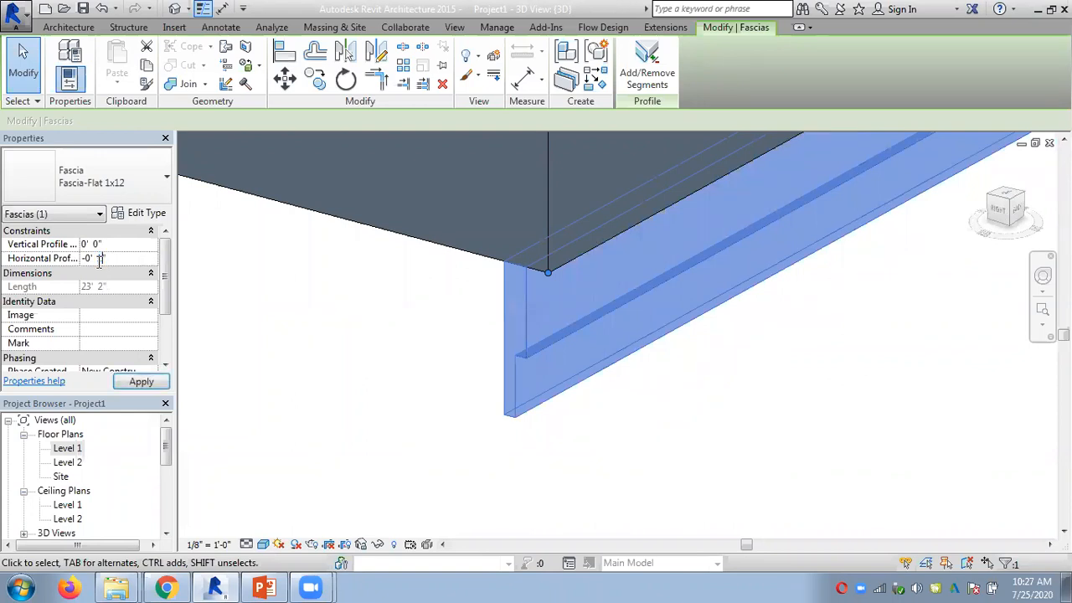
pyautogui.click(141, 382)
pyautogui.click(400, 327)
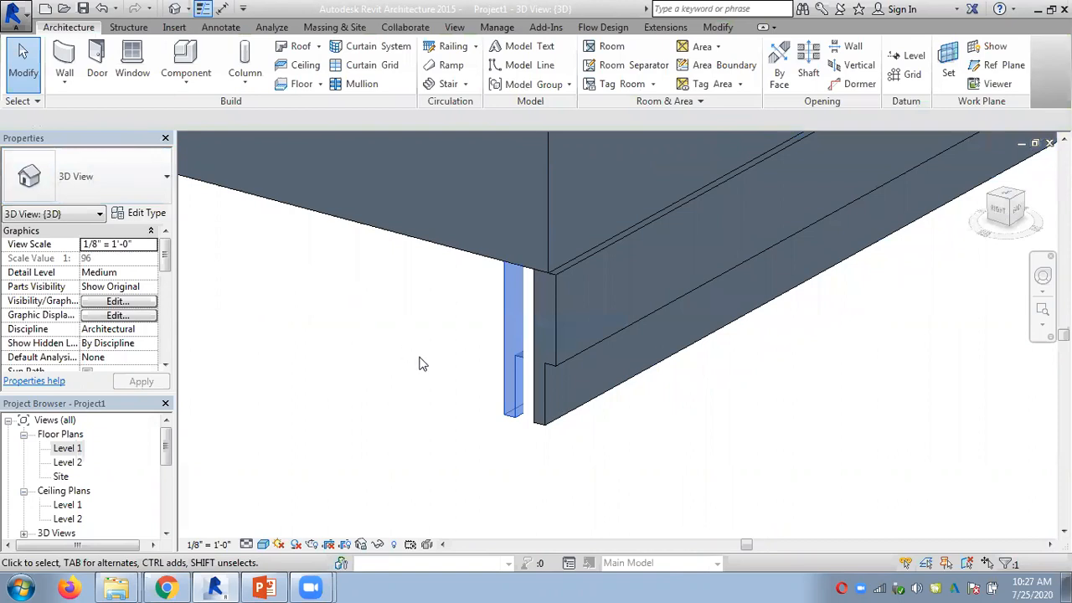
pyautogui.scroll(1, 422, 363)
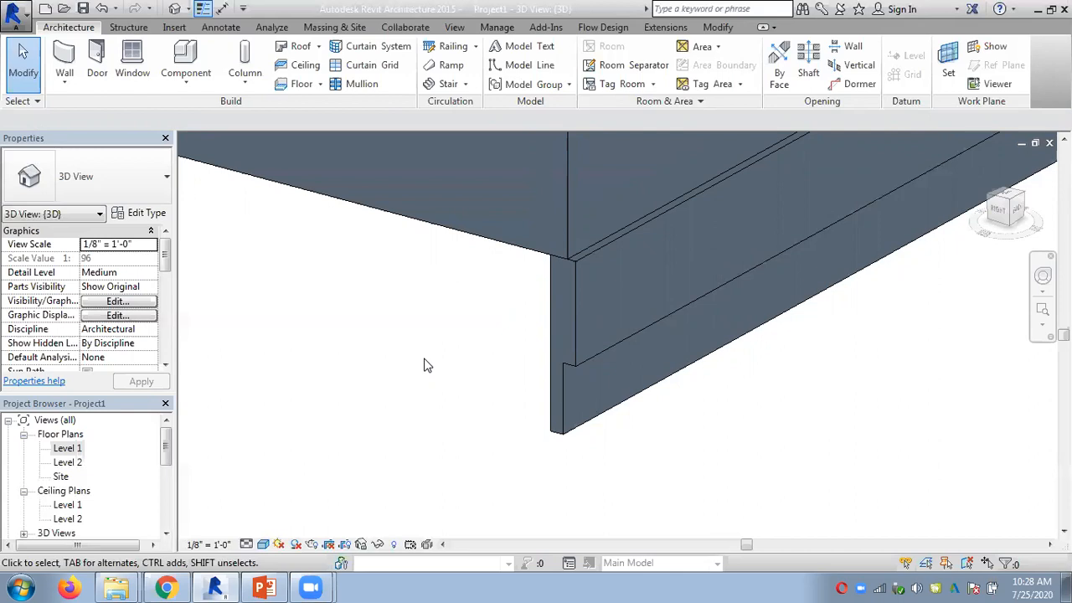
pyautogui.scroll(-5, 464, 345)
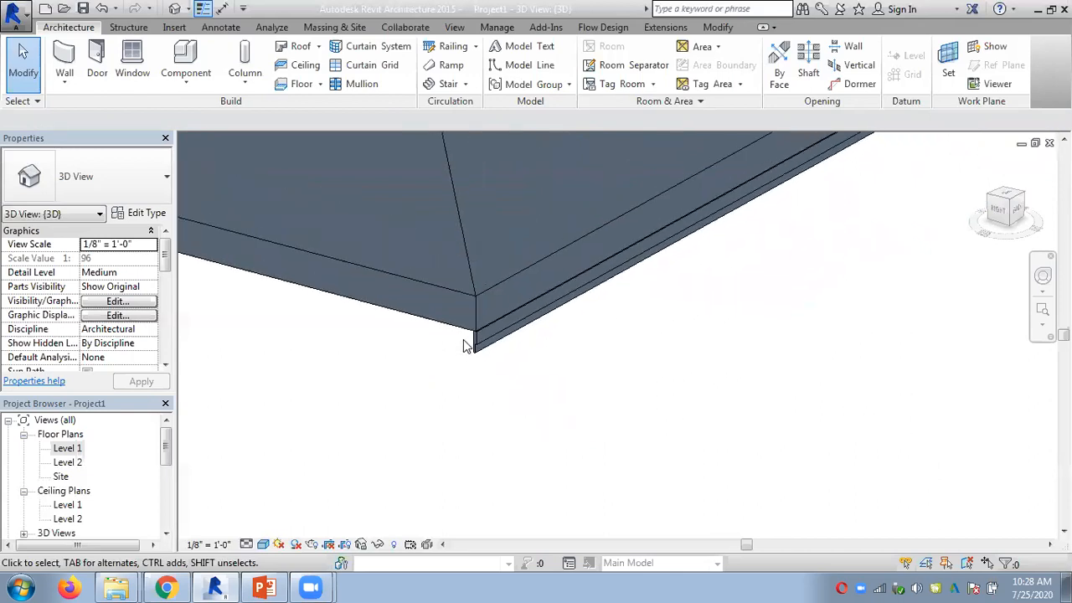
pyautogui.moveTo(622, 369); pyautogui.dragTo(926, 330, button='middle')
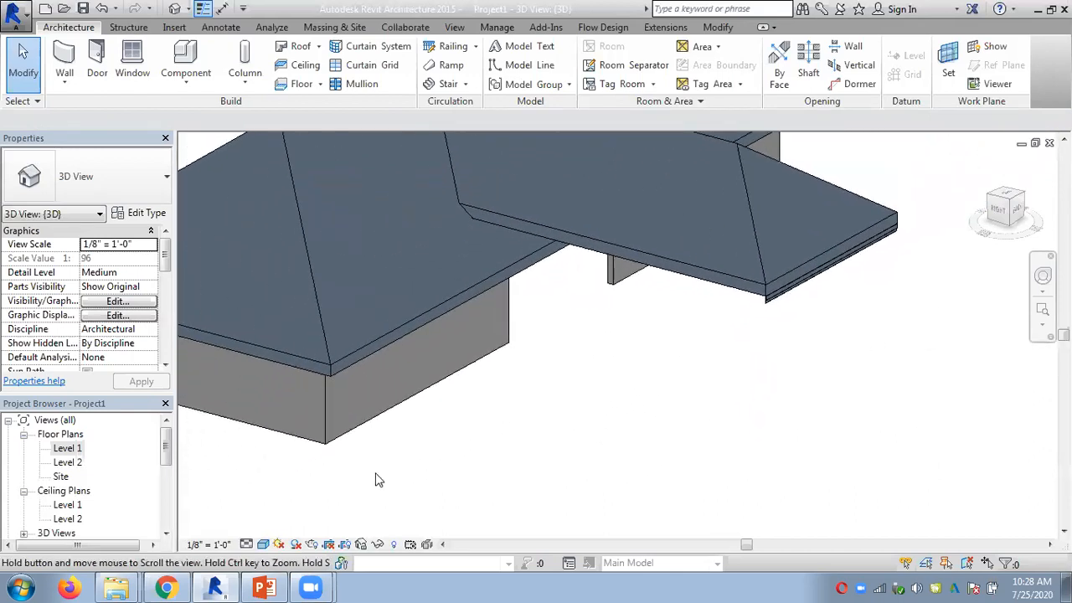
pyautogui.scroll(-3, 505, 442)
# In the Level 1 floor plan, draw a closed four-sided outline of Generic - 8" walls beside the existing building, about 80' long
pyautogui.doubleClick(67, 448)
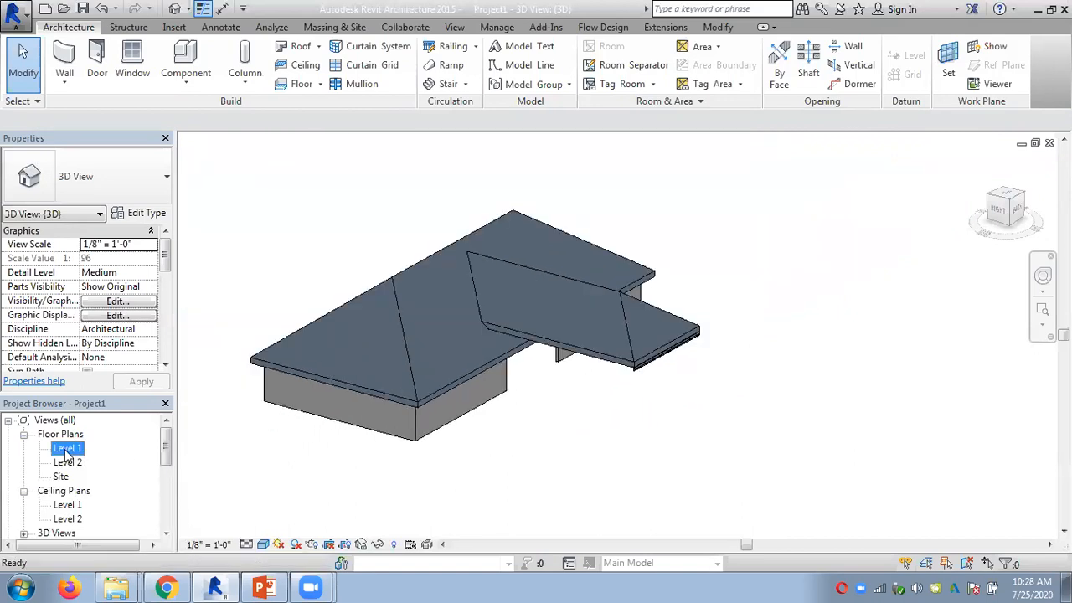
pyautogui.moveTo(780, 326); pyautogui.dragTo(433, 395, button='middle')
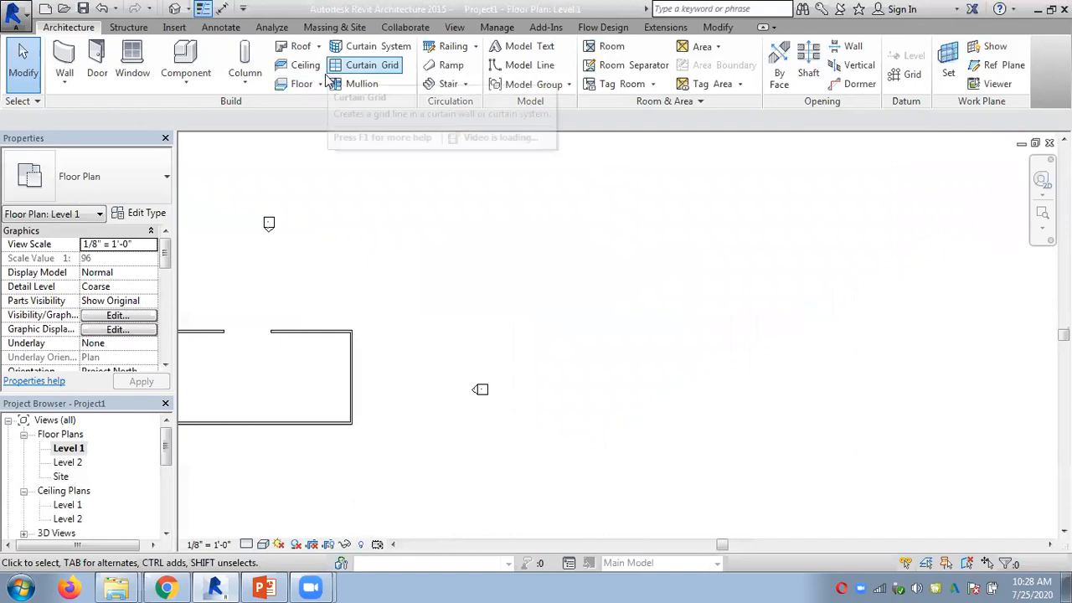
pyautogui.click(320, 48)
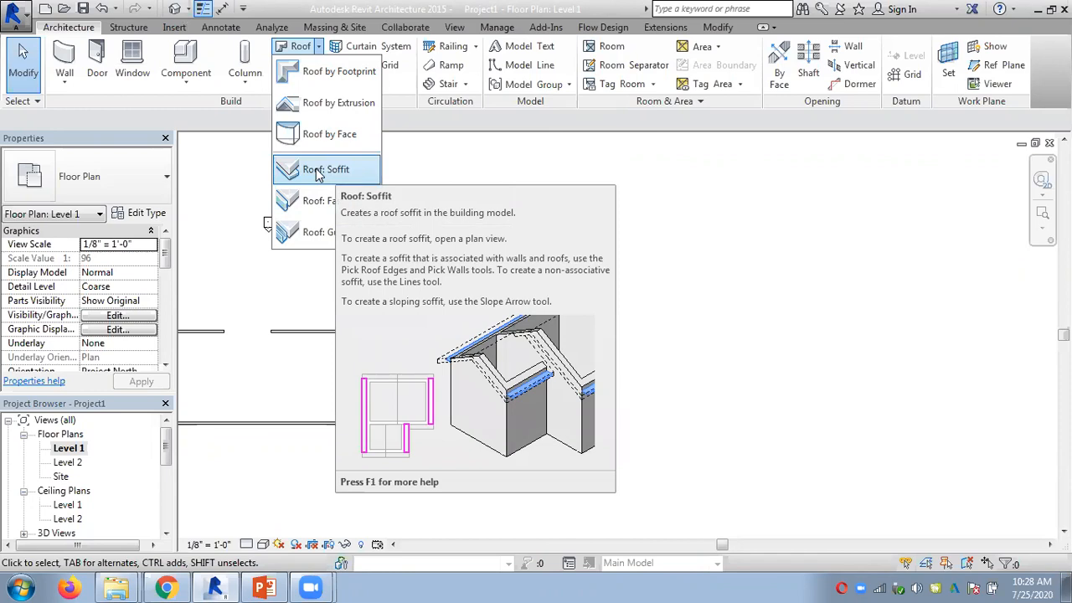
pyautogui.click(497, 168)
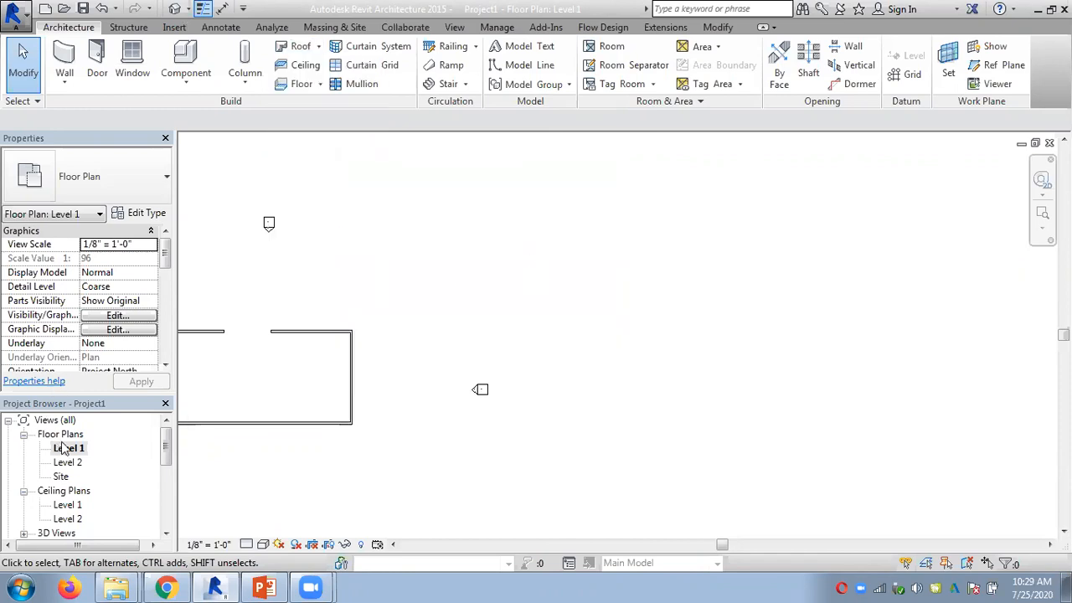
pyautogui.click(65, 84)
pyautogui.click(87, 113)
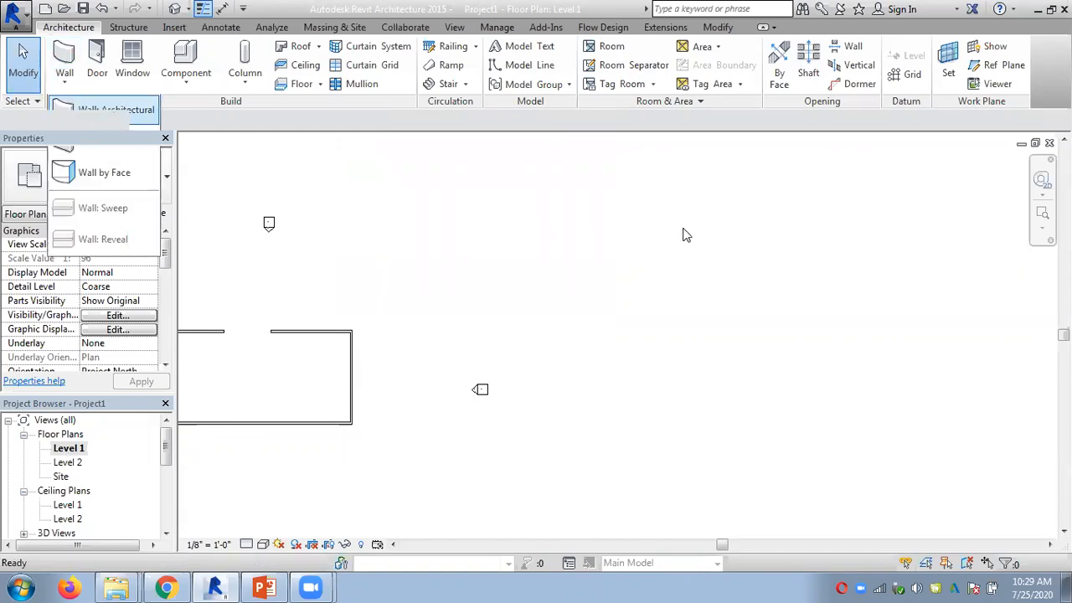
pyautogui.click(616, 268)
pyautogui.click(819, 264)
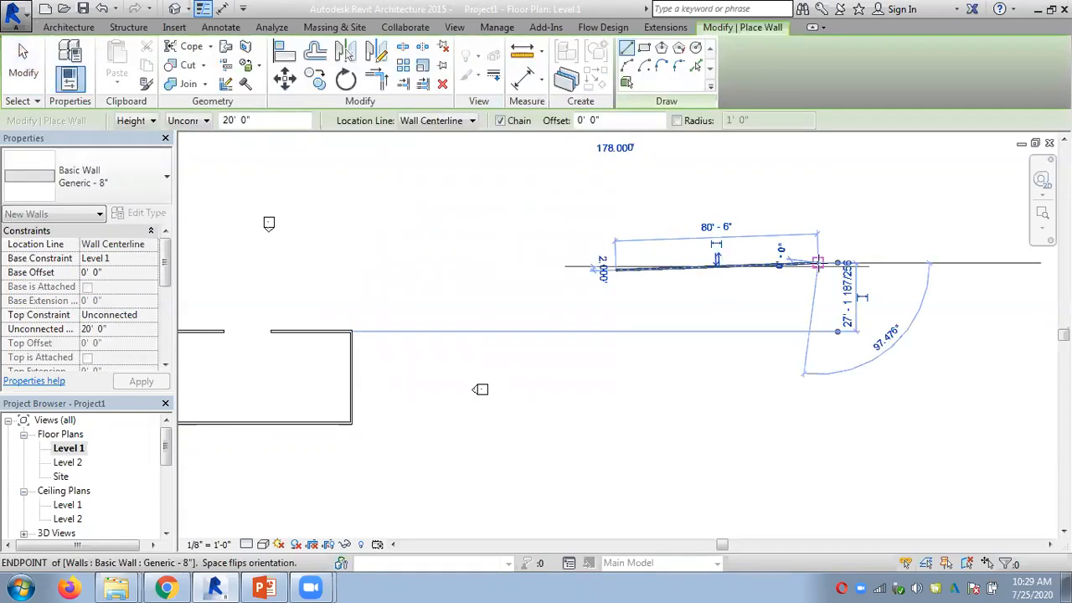
pyautogui.click(816, 394)
pyautogui.click(620, 394)
pyautogui.click(615, 269)
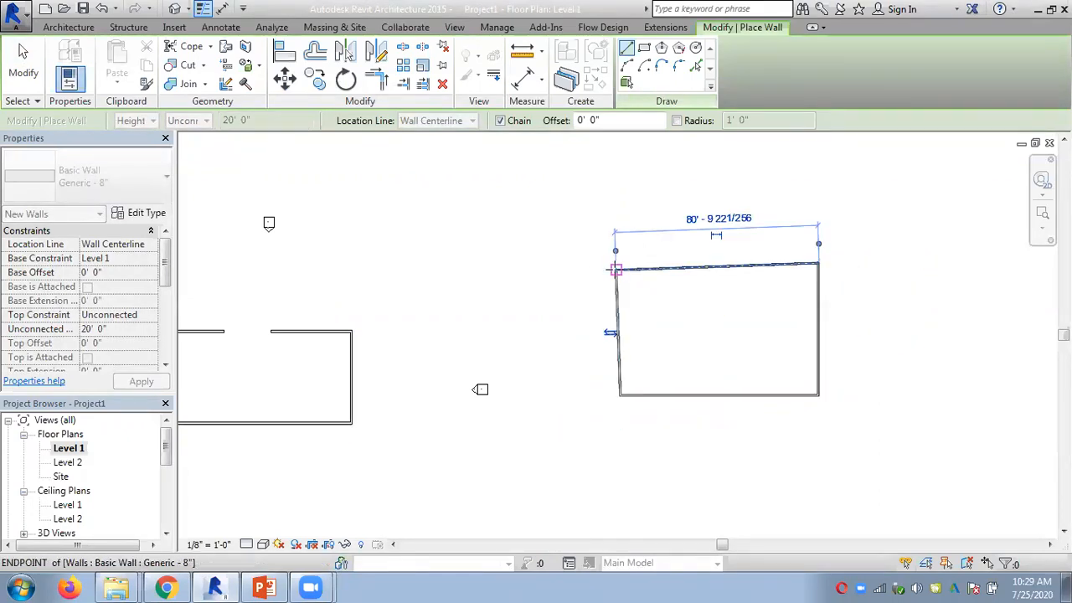
# Add two crossing interior walls inside the new outline to divide it into four rooms
pyautogui.click(698, 268)
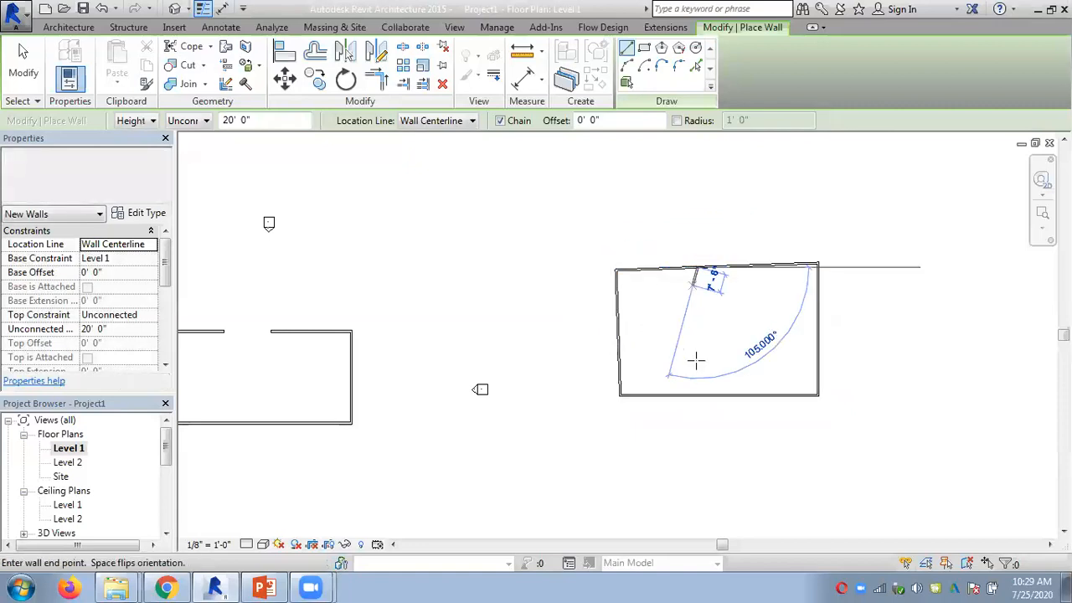
pyautogui.click(701, 394)
pyautogui.press('Escape')
pyautogui.click(618, 339)
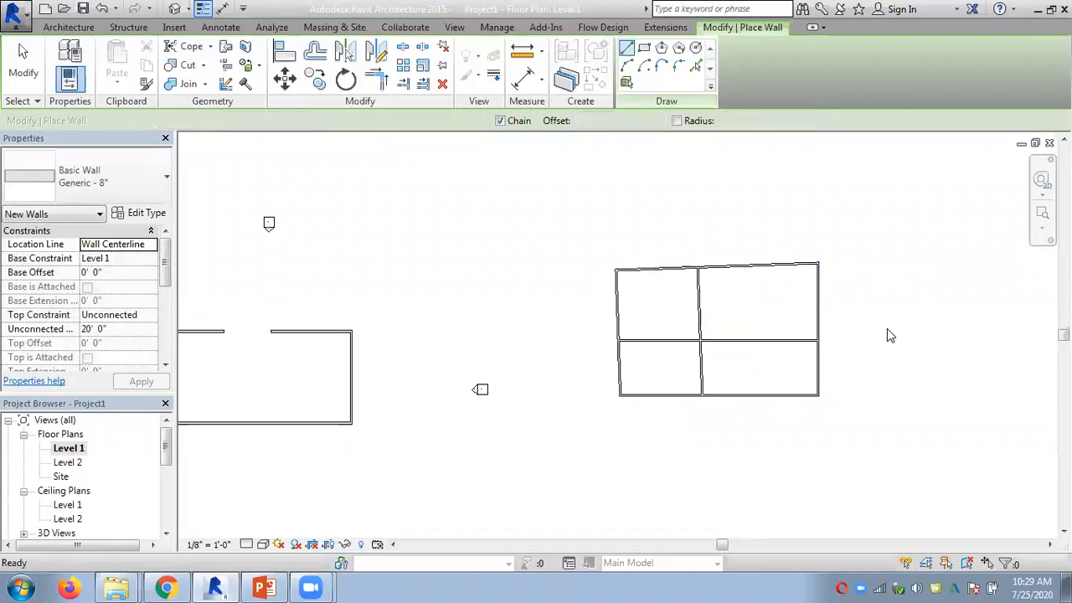
pyautogui.press('Escape')
pyautogui.press('Escape')
pyautogui.scroll(3, 874, 328)
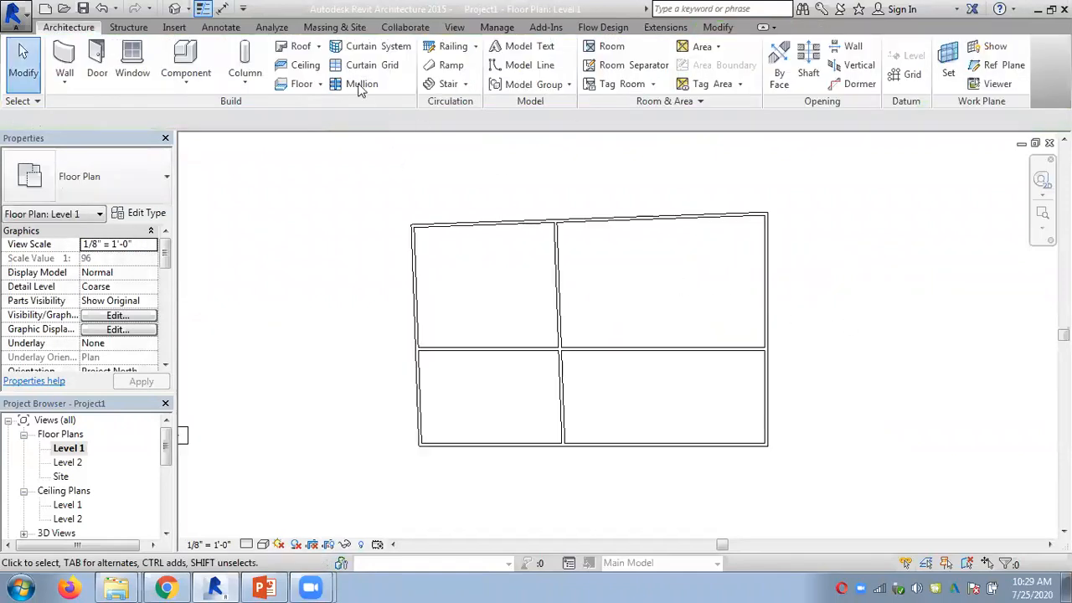
# Place automatic 2' x 4' ACT System ceilings in the four rooms and view them in 3D
pyautogui.click(305, 66)
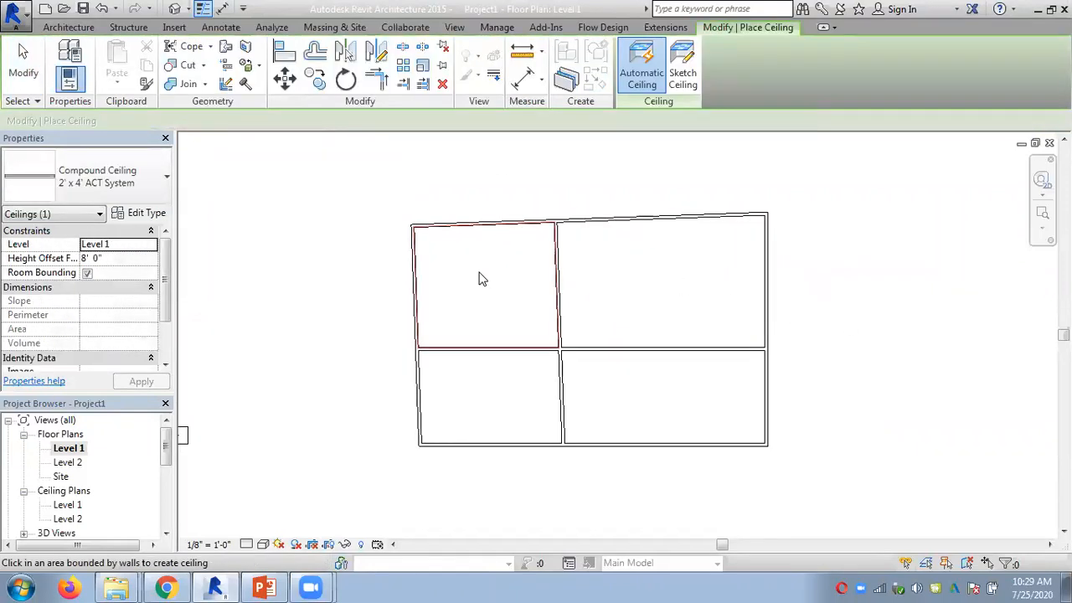
pyautogui.click(482, 279)
pyautogui.click(494, 393)
pyautogui.click(175, 8)
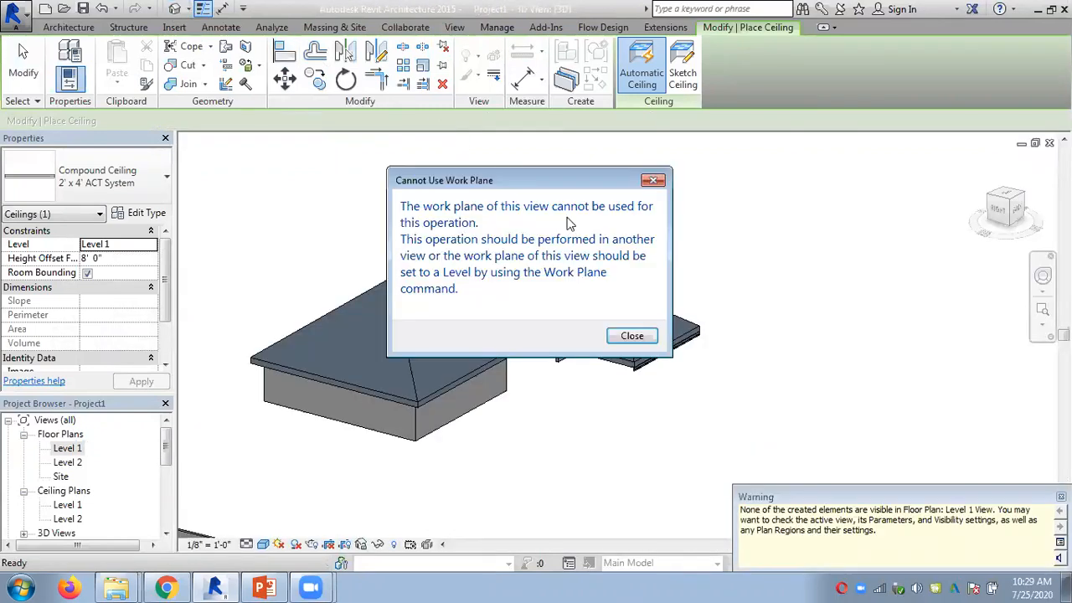
pyautogui.click(654, 338)
pyautogui.scroll(-3, 878, 315)
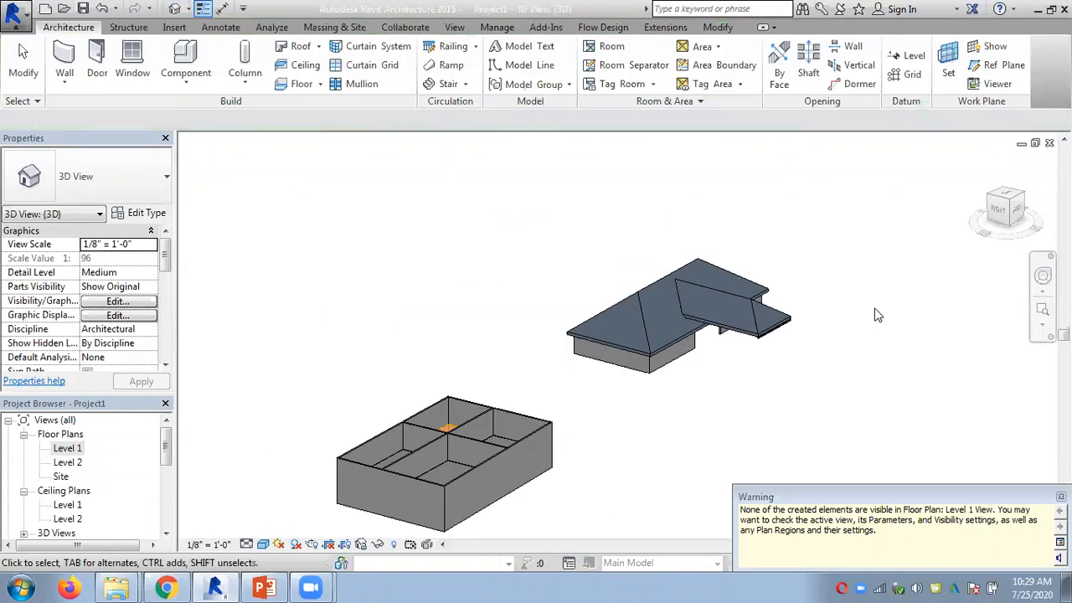
pyautogui.scroll(5, 476, 470)
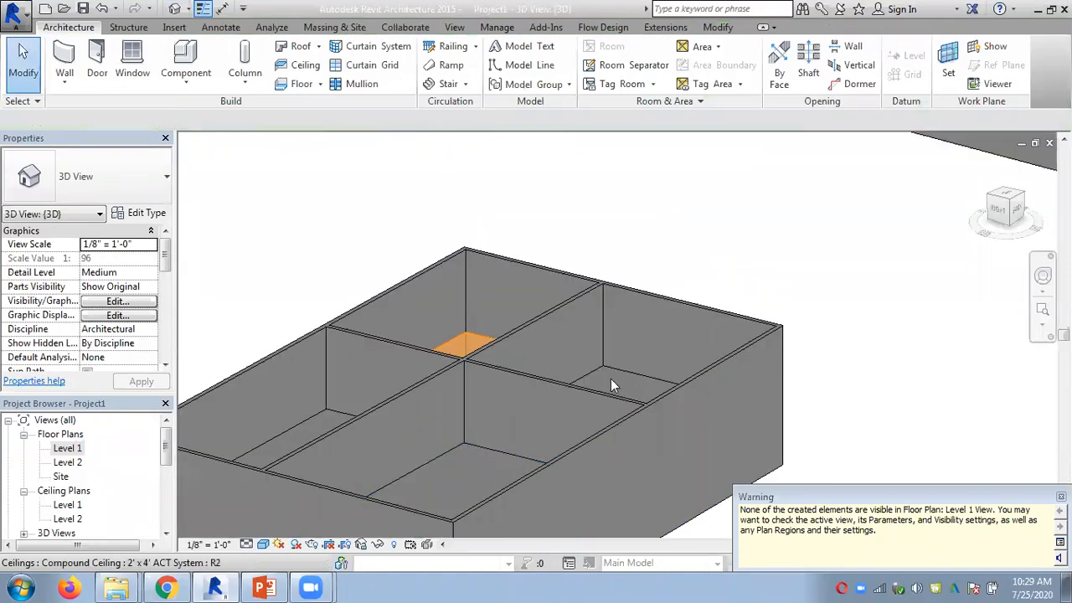
# Delete the ceilings from the four rooms of the new building
pyautogui.click(462, 338)
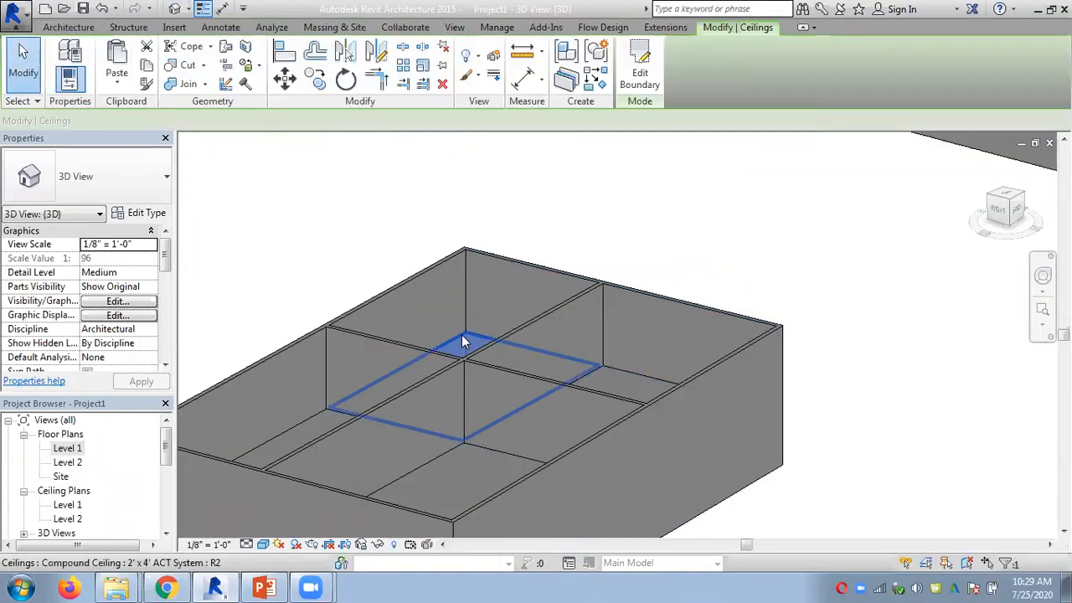
pyautogui.press('Escape')
pyautogui.click(623, 377)
pyautogui.press('Delete')
pyautogui.click(484, 451)
pyautogui.press('Delete')
pyautogui.click(341, 415)
pyautogui.press('Delete')
pyautogui.scroll(-2, 307, 227)
pyautogui.scroll(-1, 347, 239)
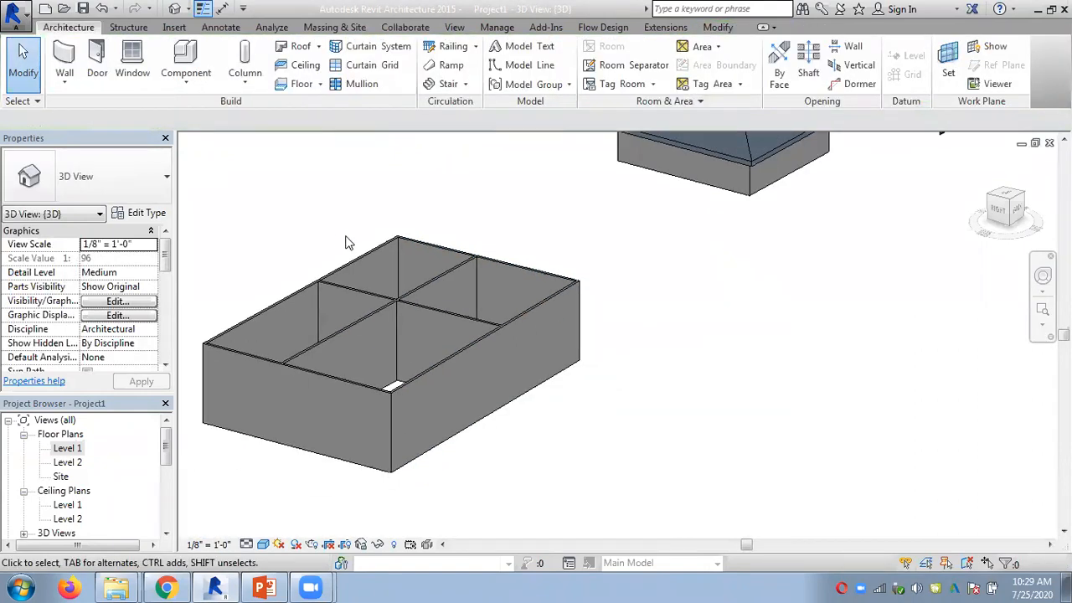
# Start a roof soffit from the Level 1 floor plan and move it to Level 2
pyautogui.doubleClick(82, 450)
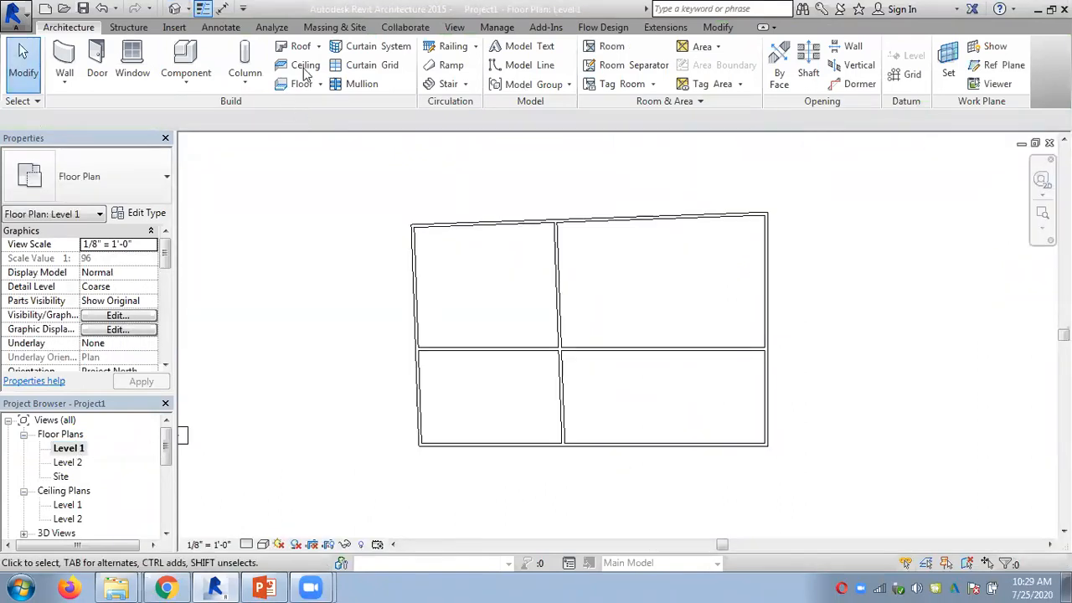
pyautogui.click(317, 46)
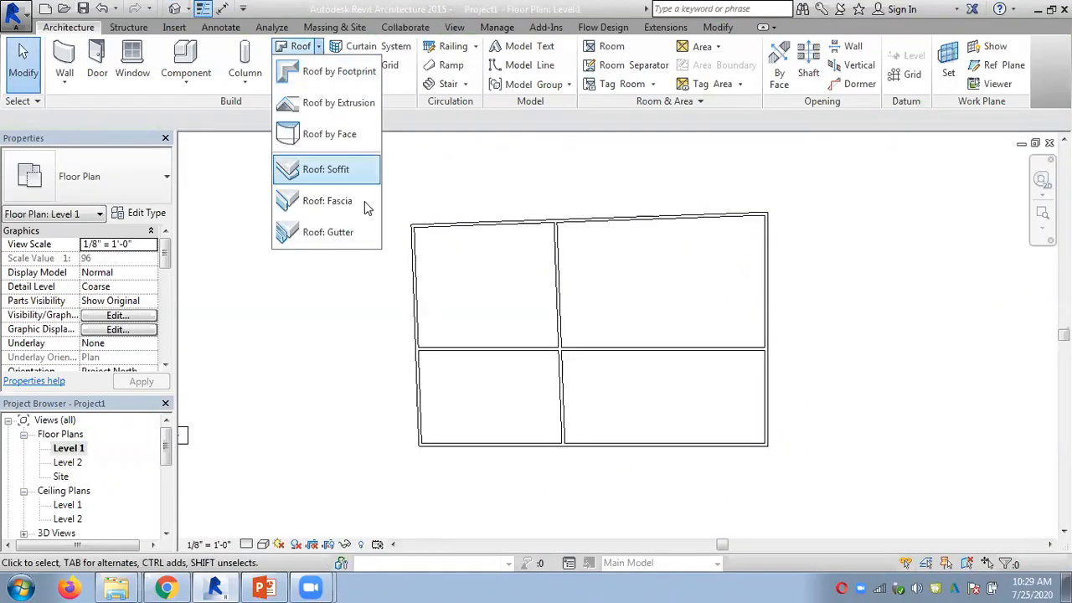
pyautogui.click(328, 173)
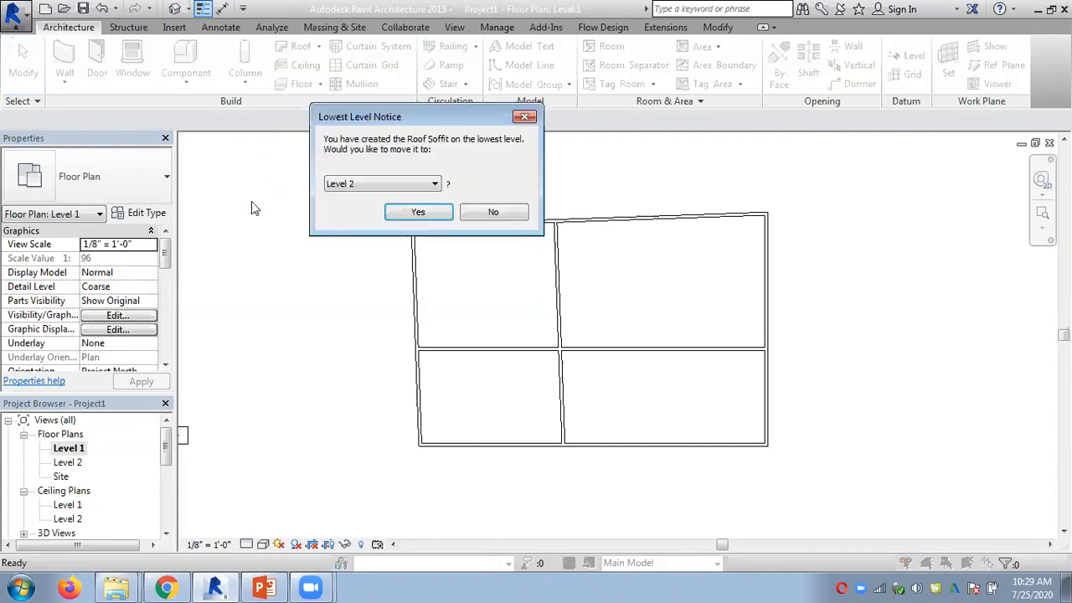
pyautogui.click(418, 212)
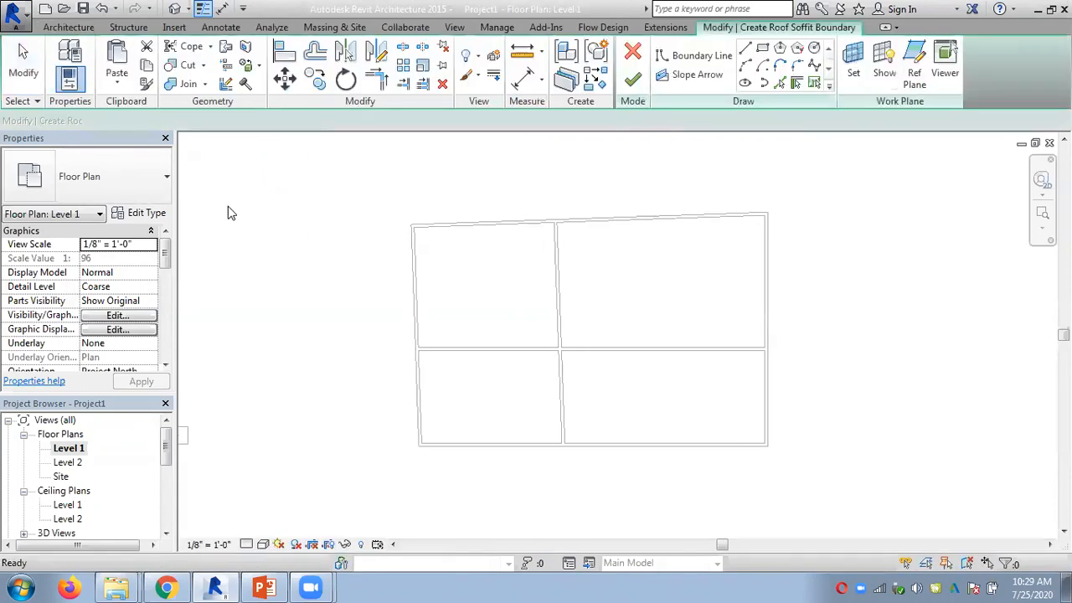
# Inspect the layer structure of the Generic - 4" roof soffit type and close it without changes
pyautogui.click(134, 185)
pyautogui.click(133, 185)
pyautogui.click(144, 216)
pyautogui.click(426, 174)
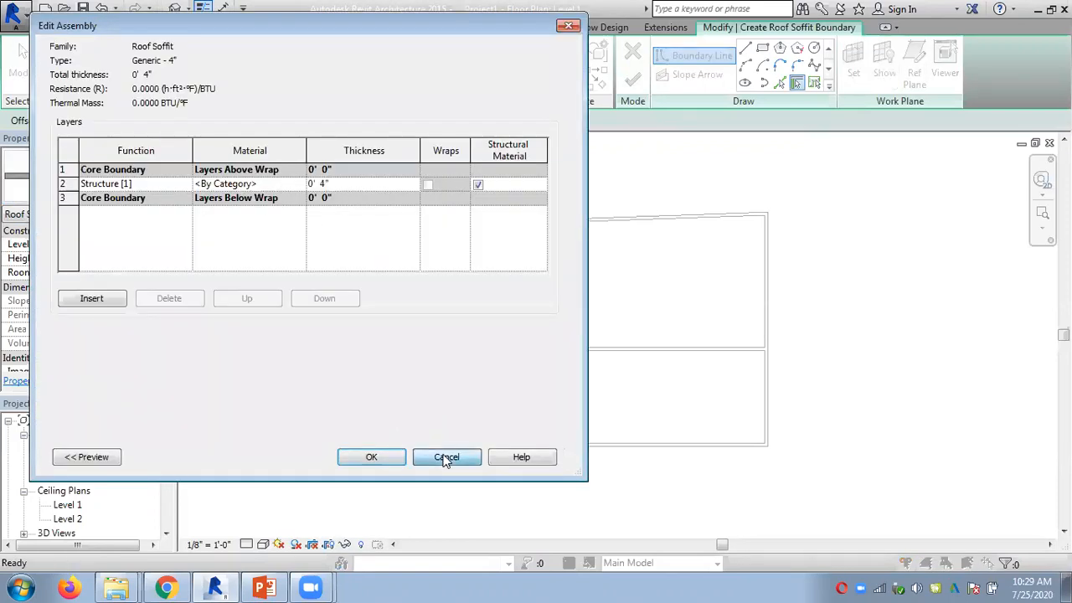
pyautogui.click(447, 459)
pyautogui.click(449, 458)
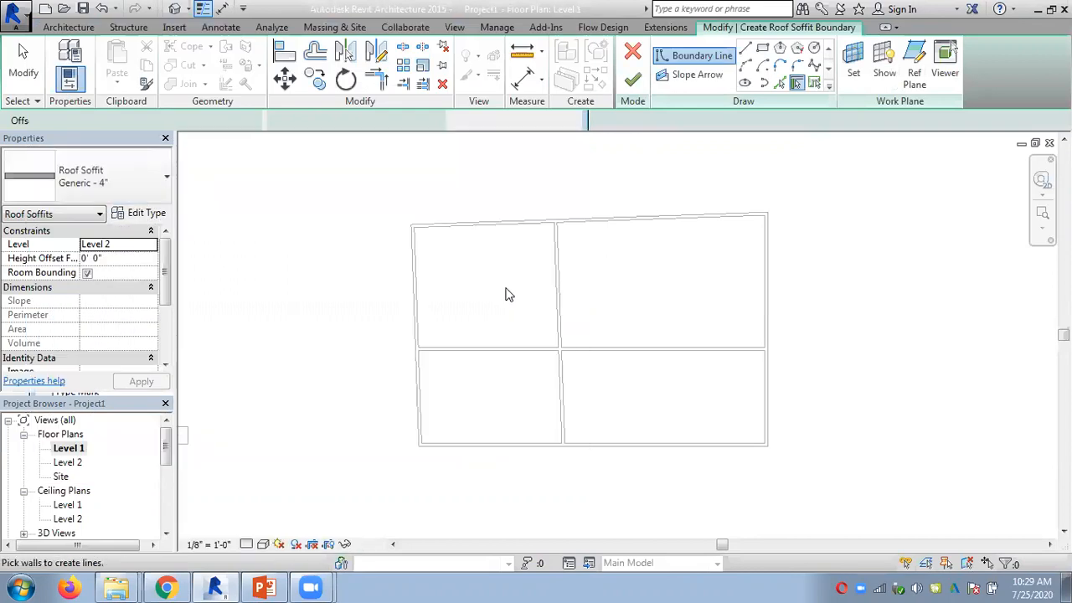
# Define the soffit boundary from the four outer walls, finish the sketch and show the soffit in 3D
pyautogui.click(497, 232)
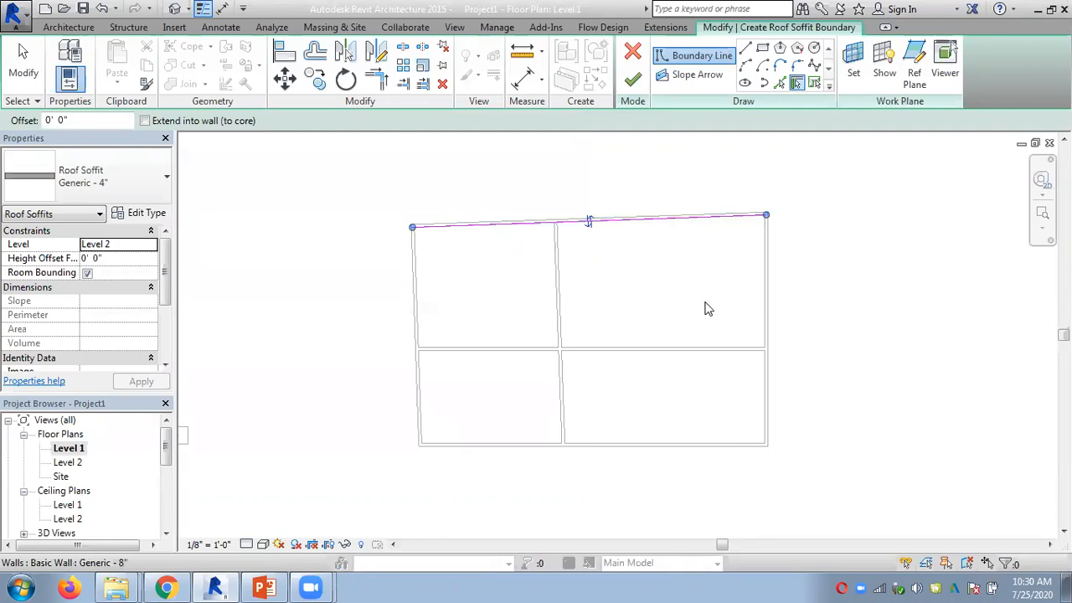
pyautogui.click(759, 317)
pyautogui.click(646, 440)
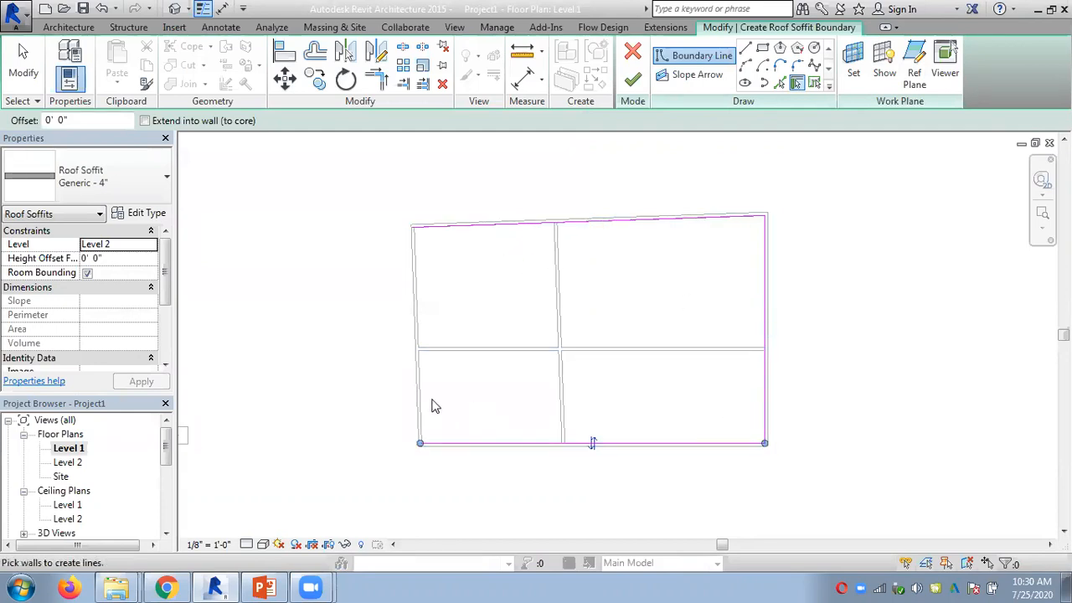
pyautogui.click(422, 399)
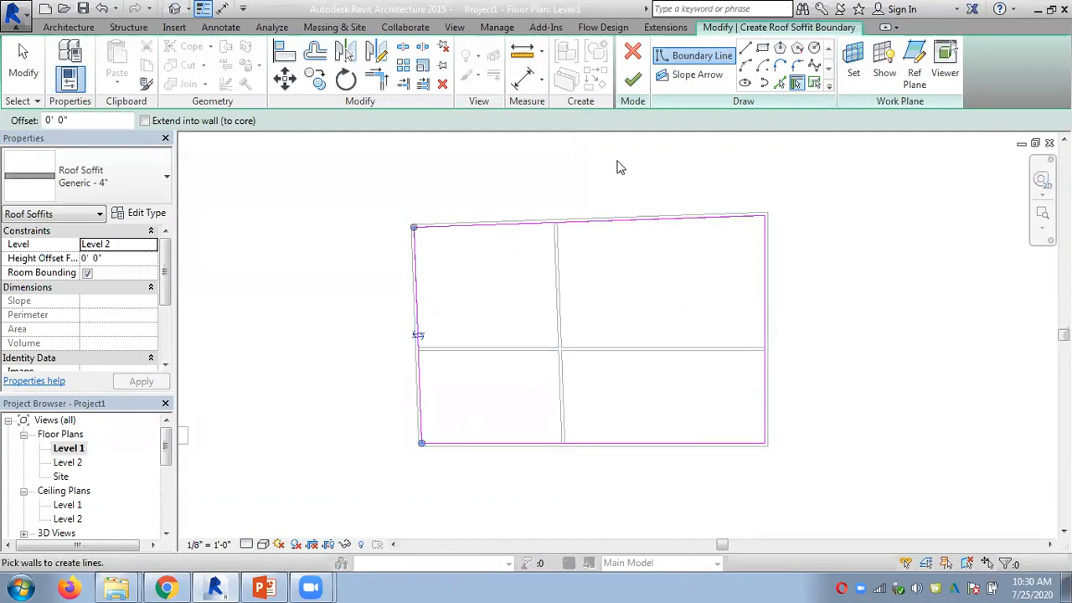
pyautogui.click(634, 81)
pyautogui.click(174, 10)
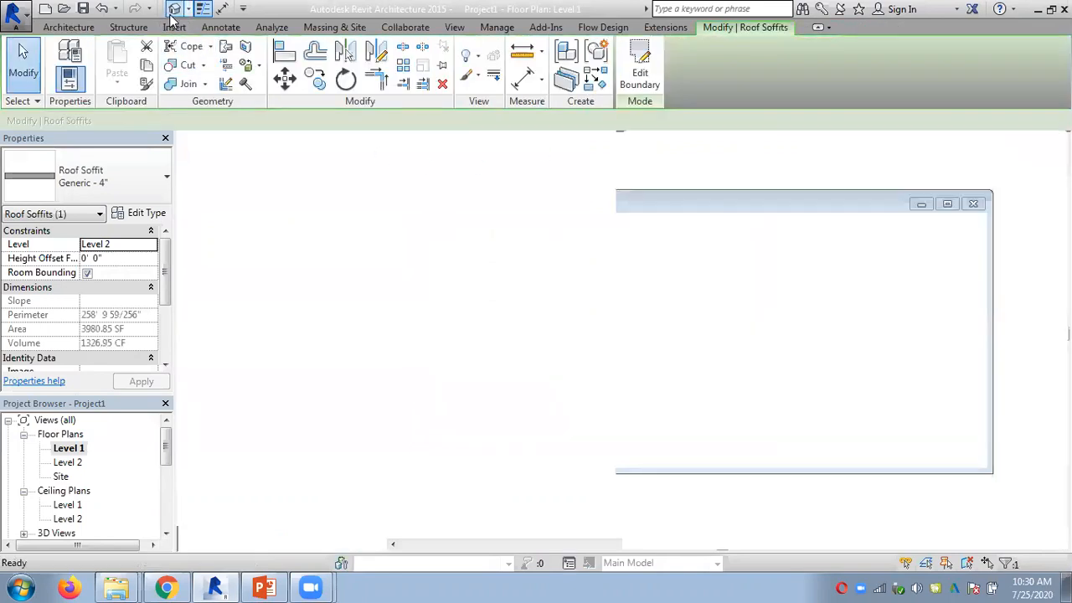
pyautogui.scroll(4, 223, 334)
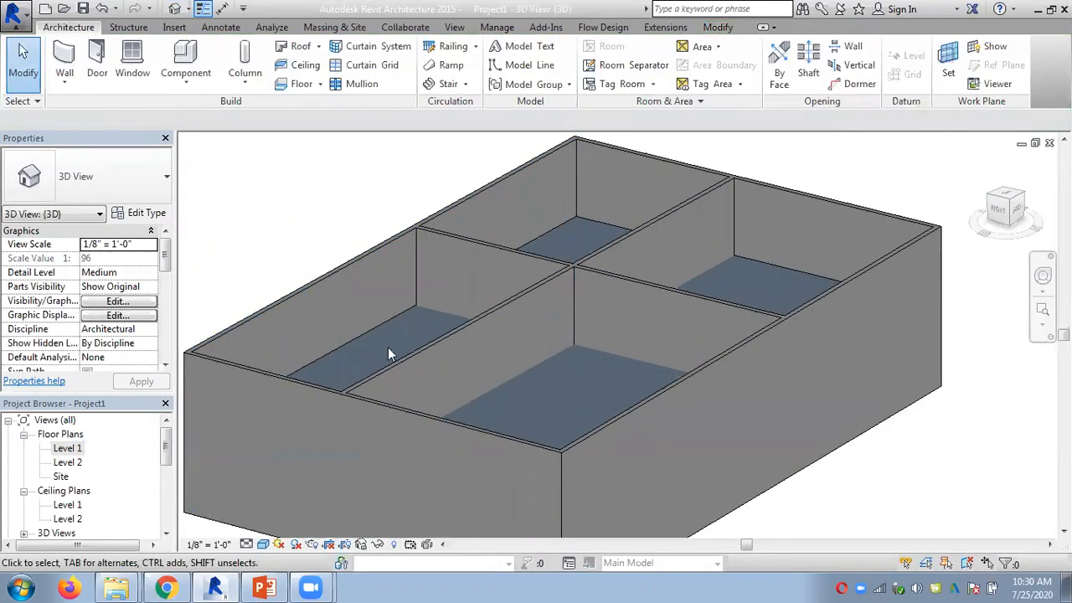
# Open the roof soffit's boundary sketch for editing and finish it without changes
pyautogui.click(382, 329)
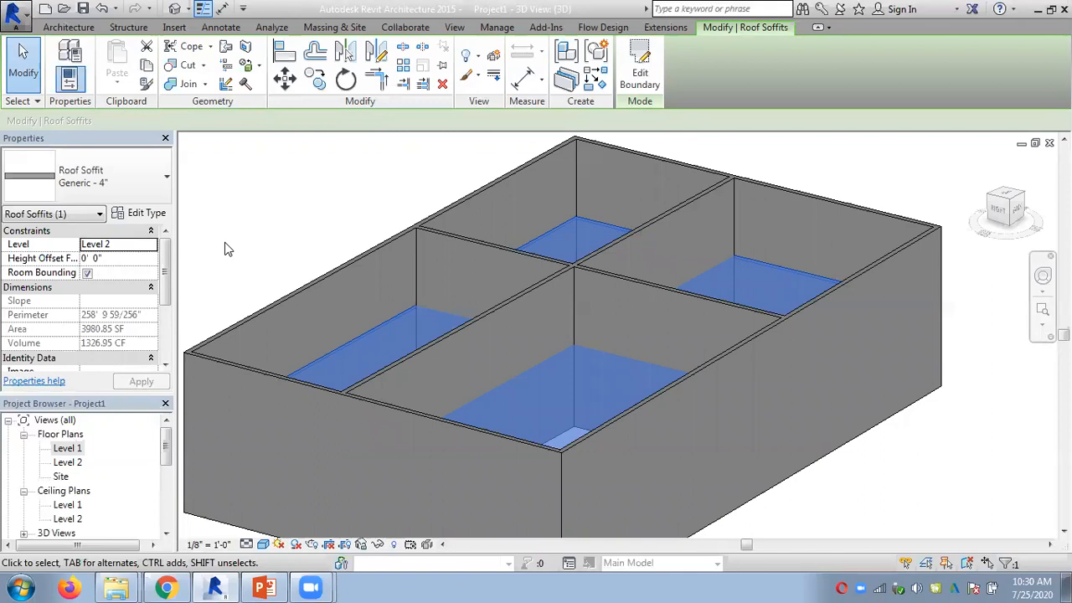
pyautogui.click(659, 67)
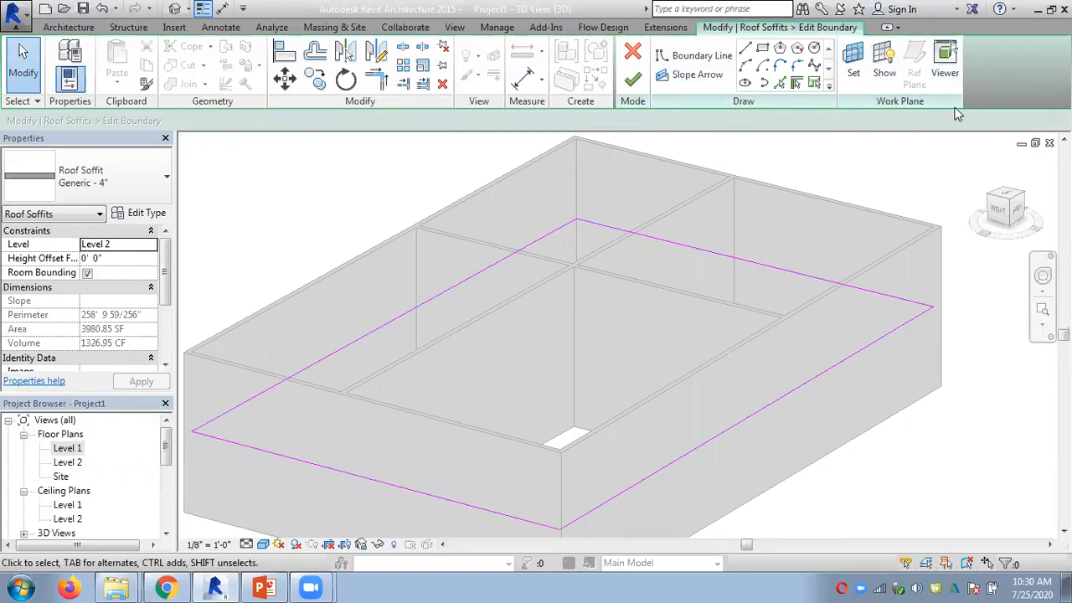
pyautogui.click(634, 81)
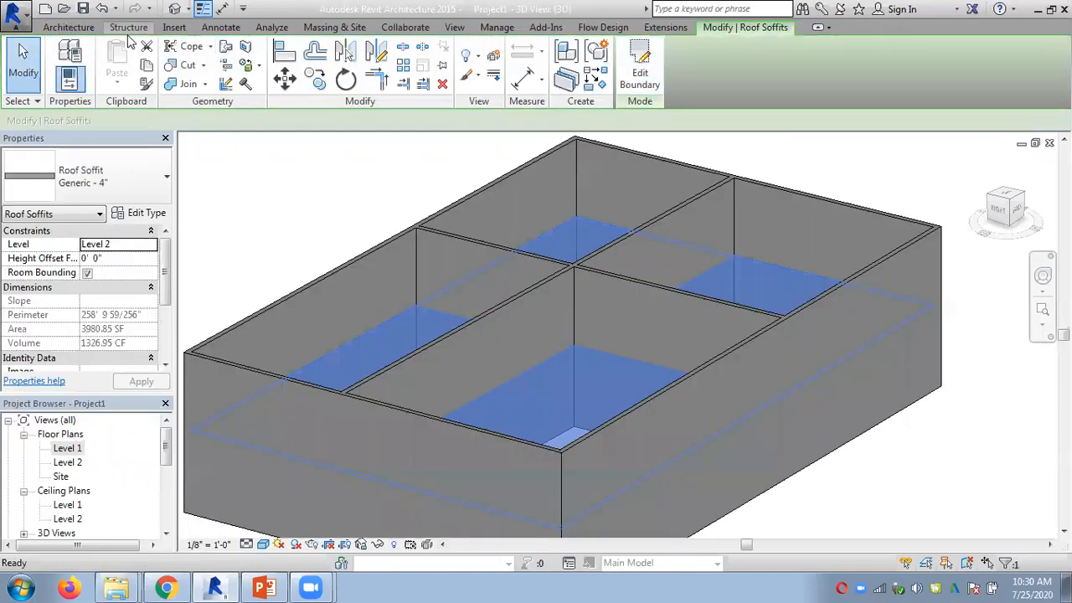
pyautogui.click(69, 26)
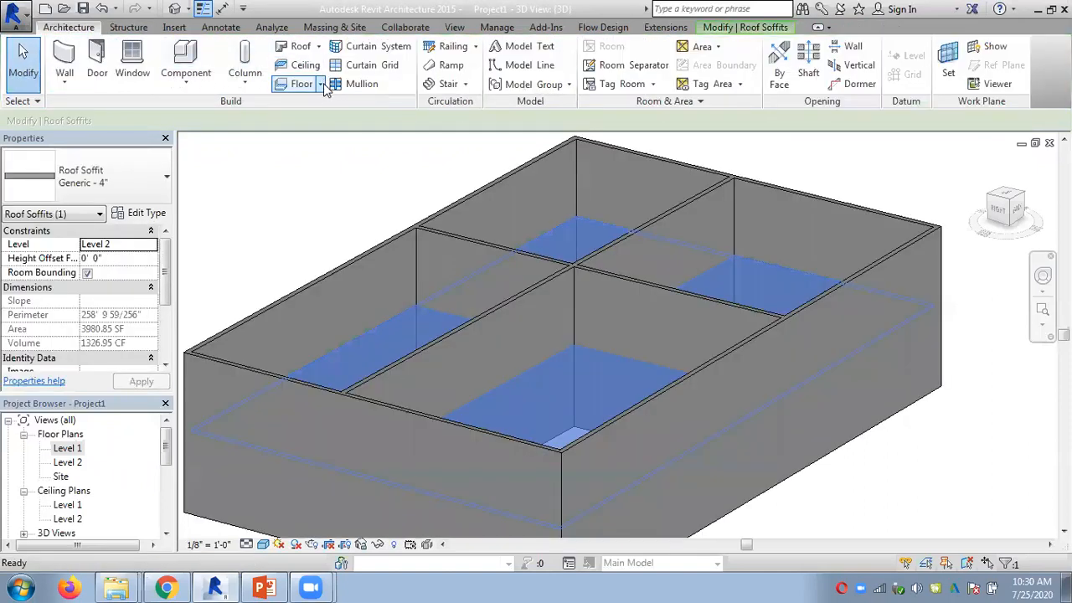
pyautogui.click(318, 46)
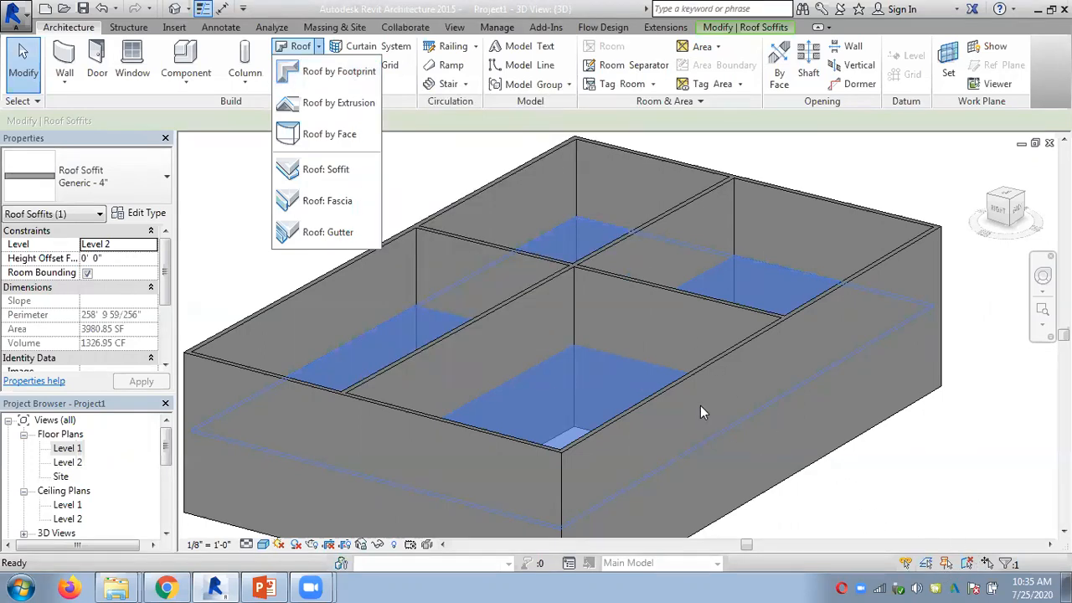
pyautogui.click(402, 184)
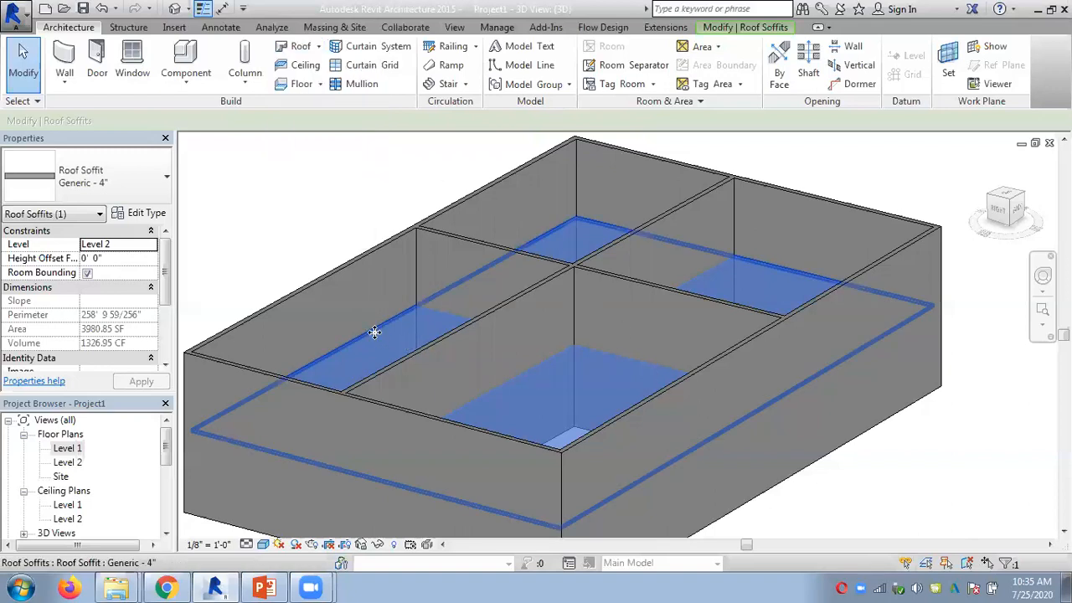
pyautogui.click(804, 180)
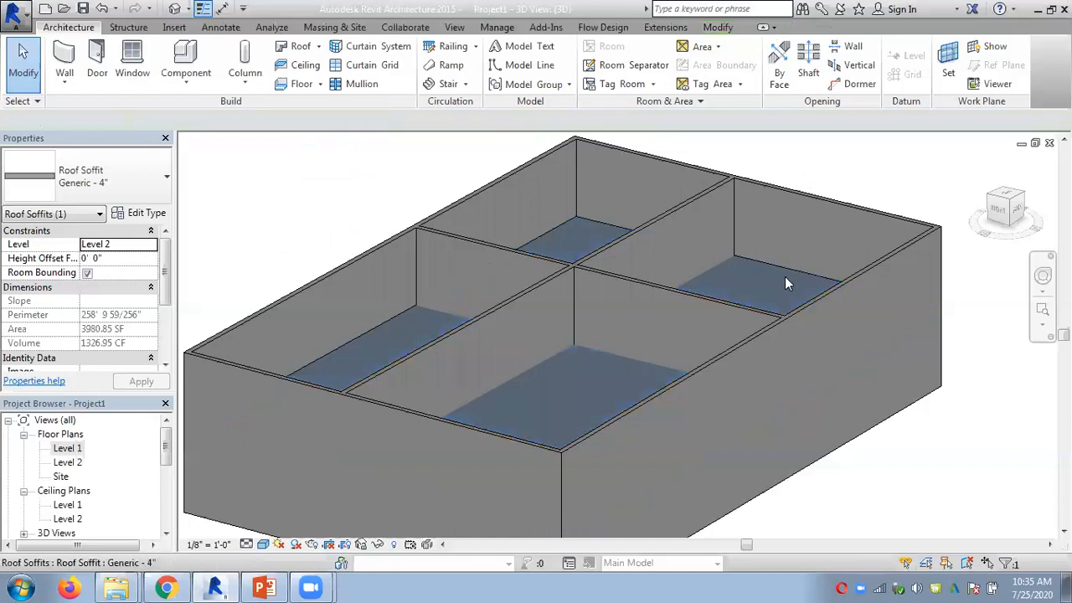
# Open the roof soffit's boundary sketch and draw a slope arrow along its long rear edge, from the back corner to the front corner
pyautogui.click(790, 273)
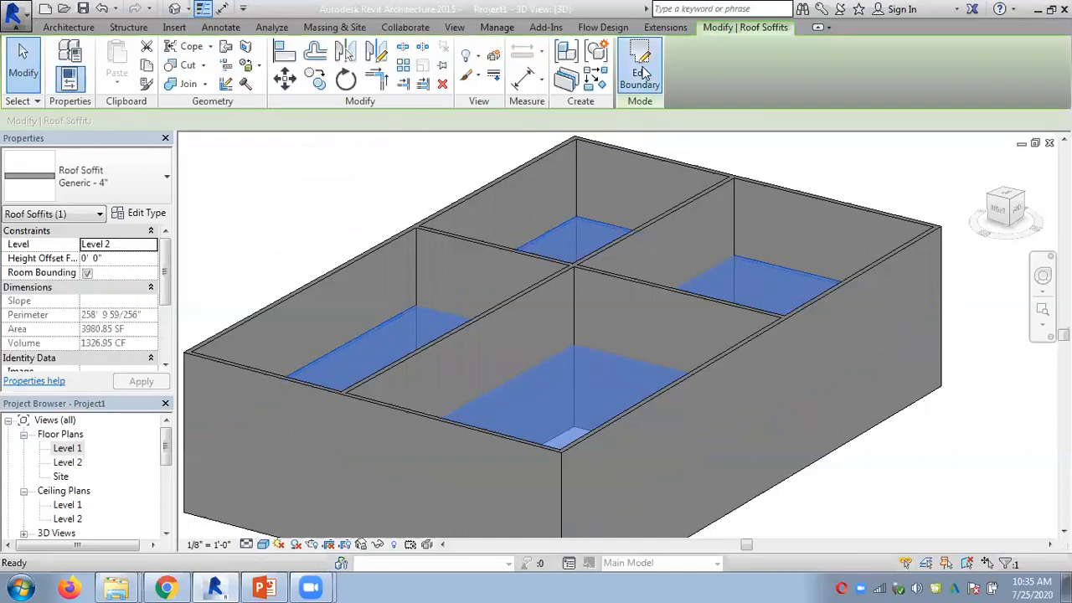
pyautogui.click(641, 72)
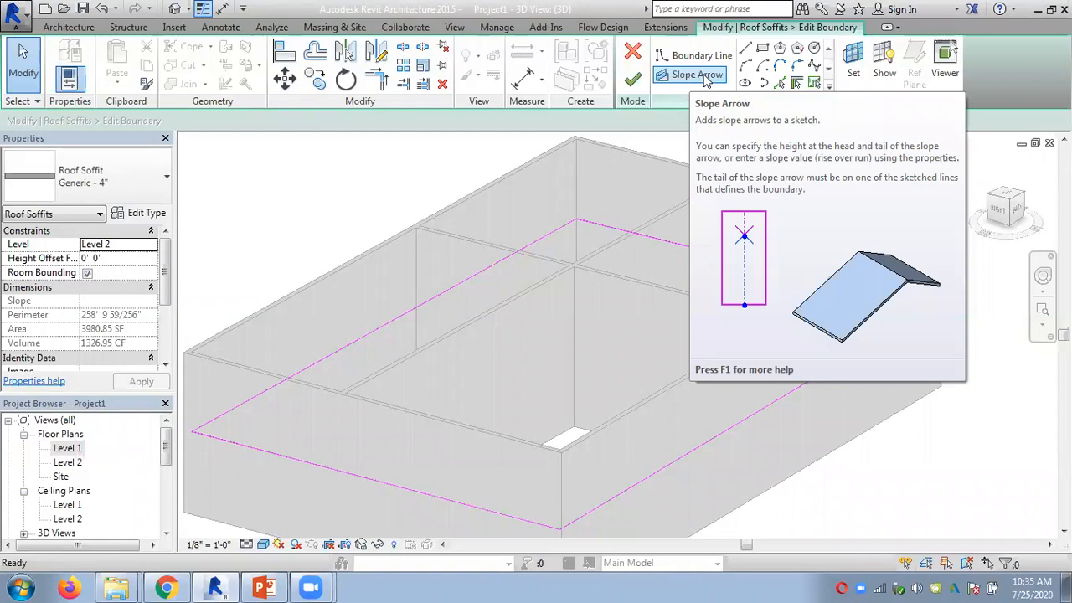
pyautogui.click(702, 75)
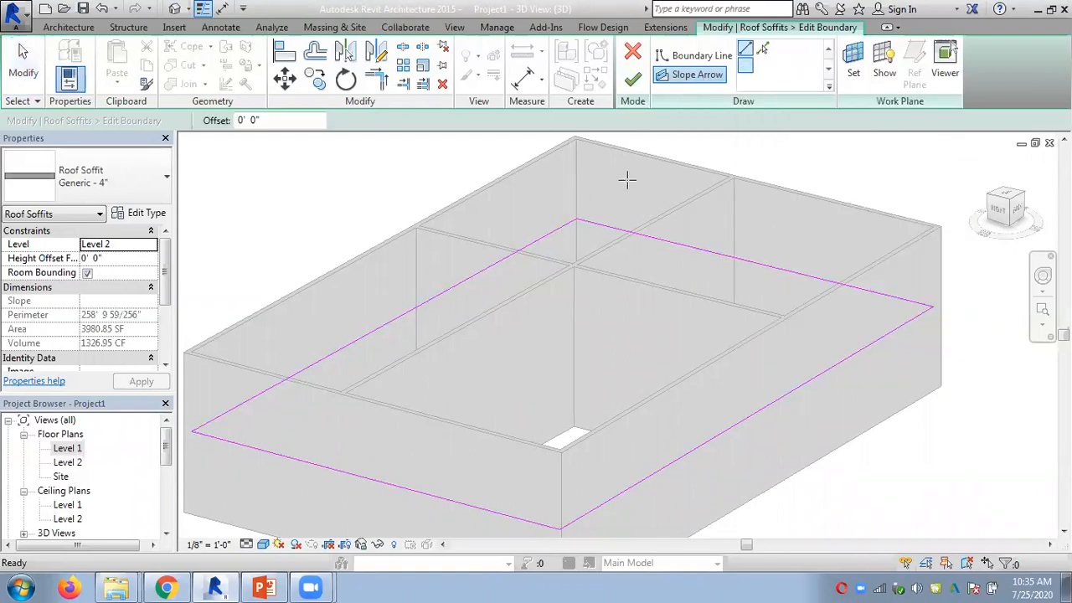
pyautogui.click(576, 219)
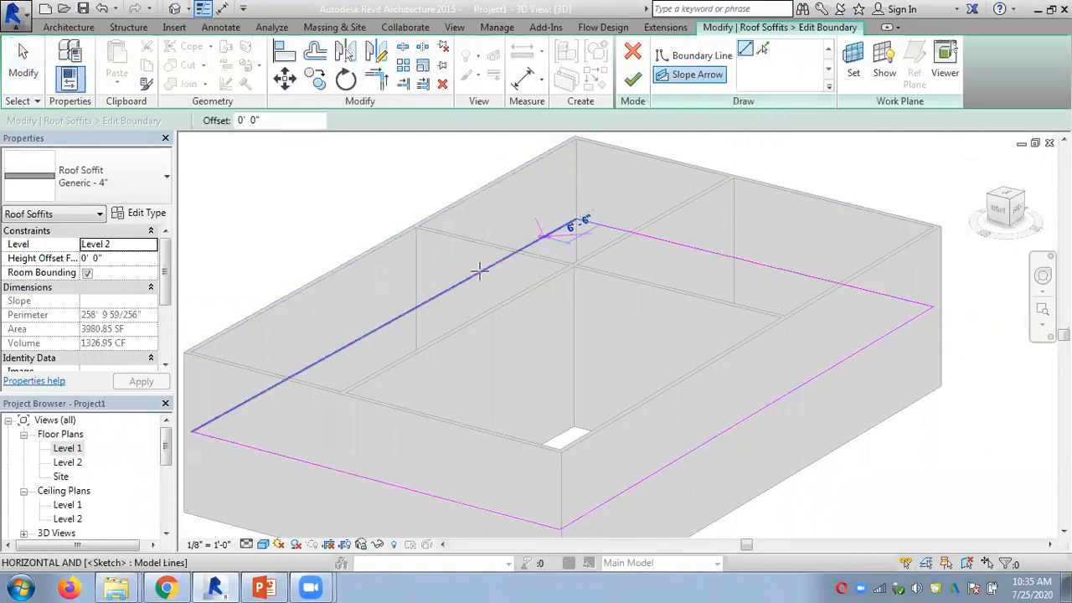
pyautogui.click(194, 429)
pyautogui.click(24, 74)
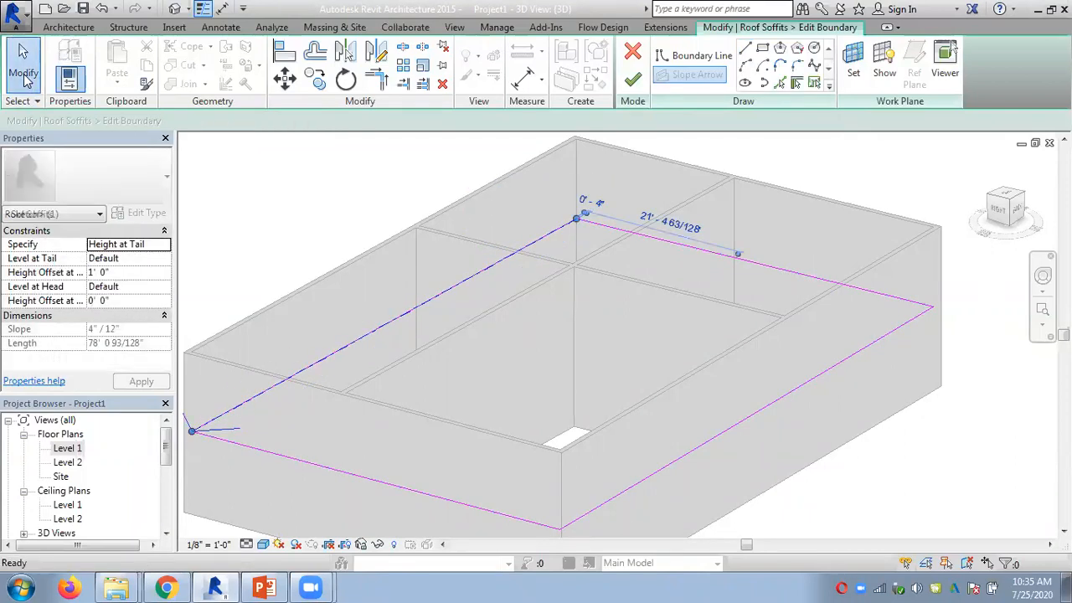
# Set the slope arrow's height offset at tail to 5' 0" and finish the soffit sketch
pyautogui.click(368, 334)
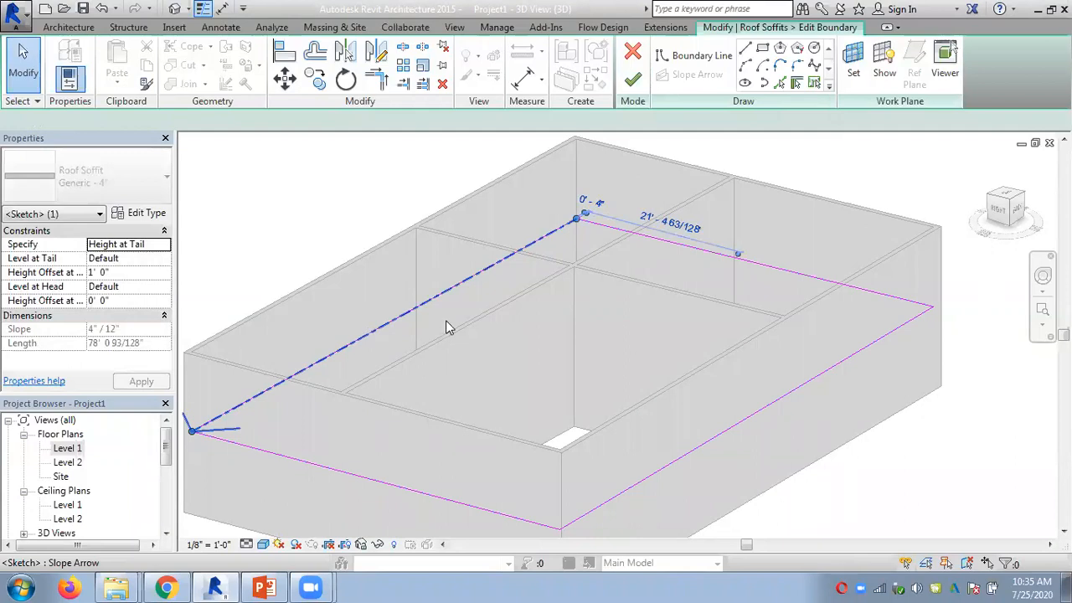
pyautogui.click(108, 274)
pyautogui.moveTo(121, 274); pyautogui.dragTo(76, 272)
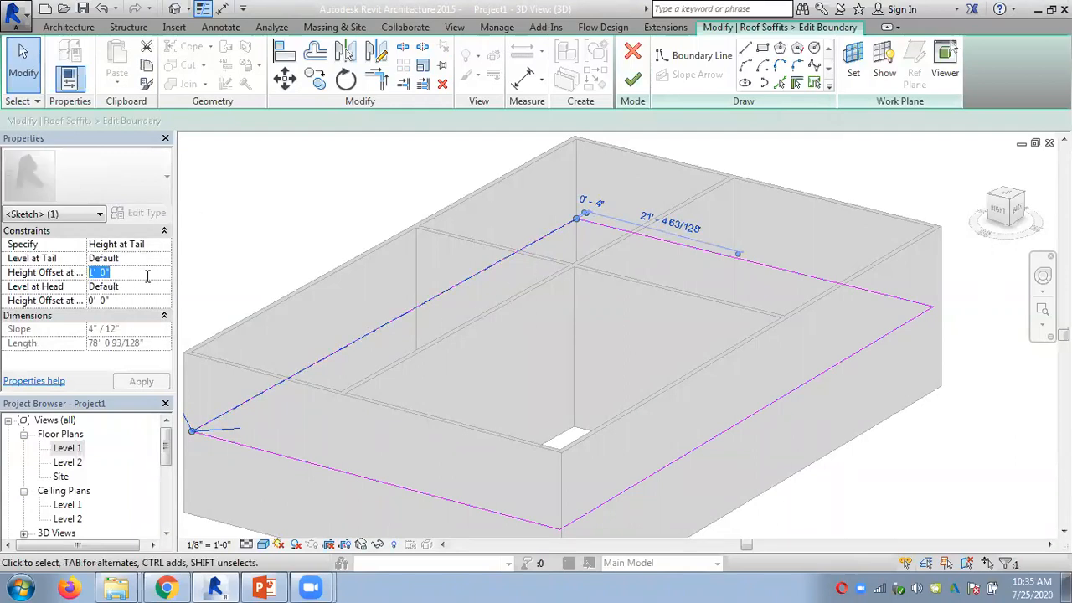
pyautogui.write('5')
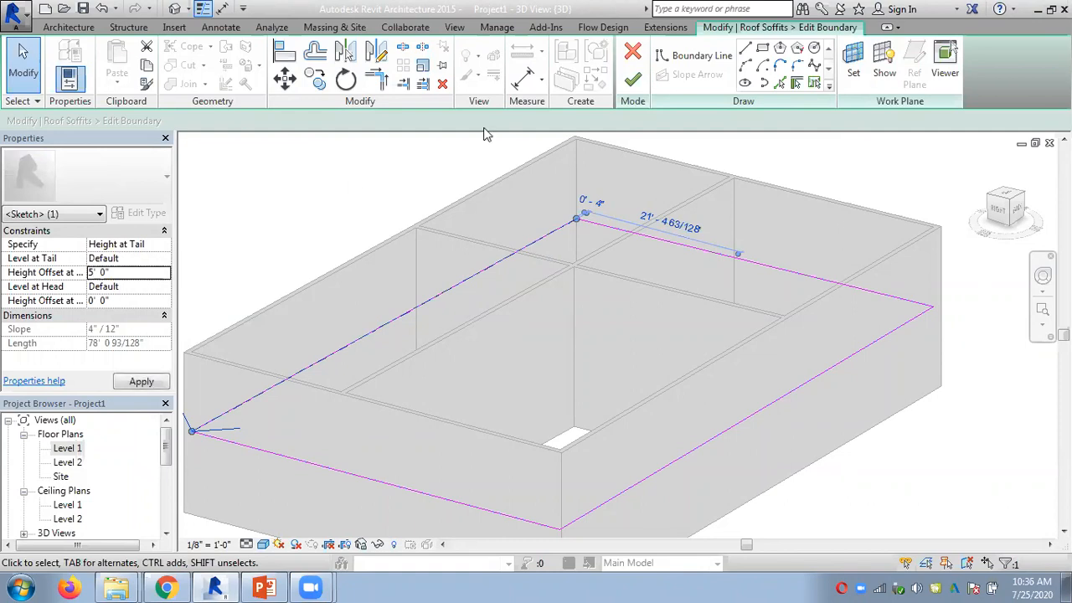
pyautogui.click(631, 79)
pyautogui.click(293, 220)
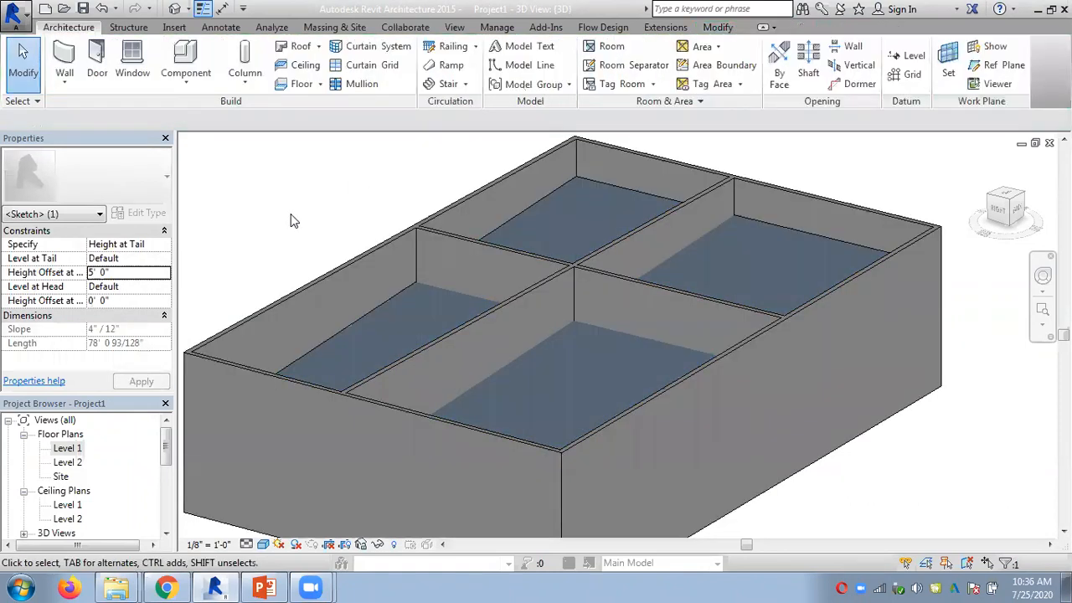
# Delete the sloped roof soffit from the four-room building
pyautogui.click(516, 217)
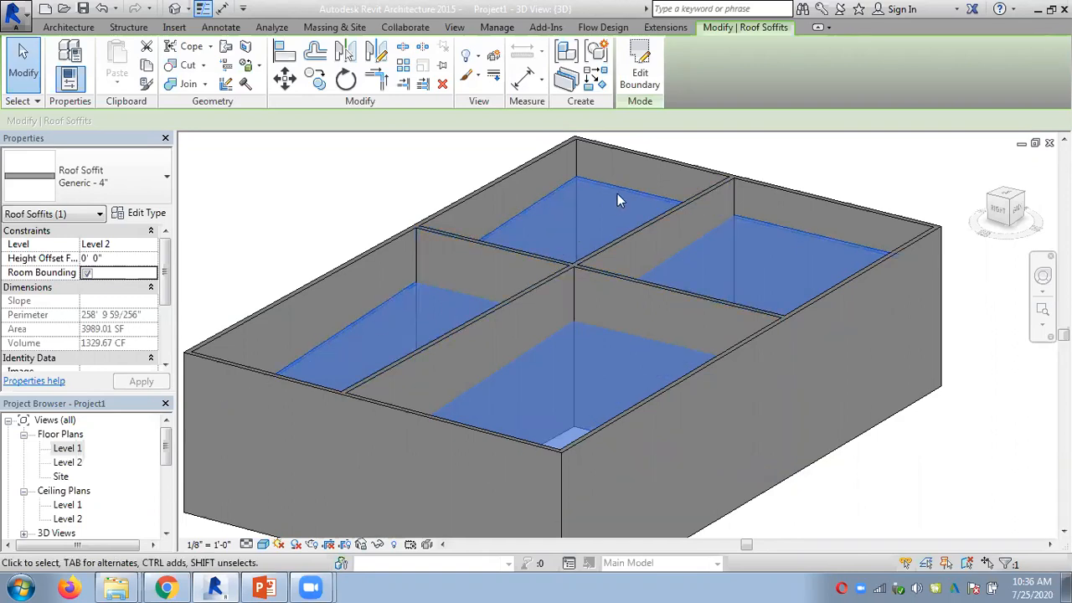
pyautogui.click(305, 218)
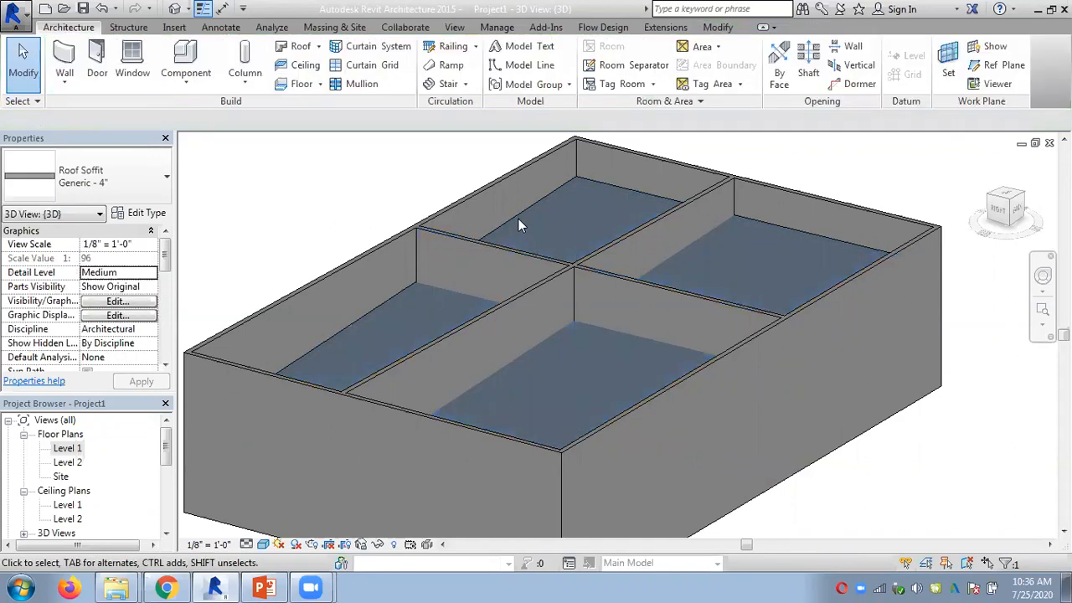
pyautogui.click(518, 218)
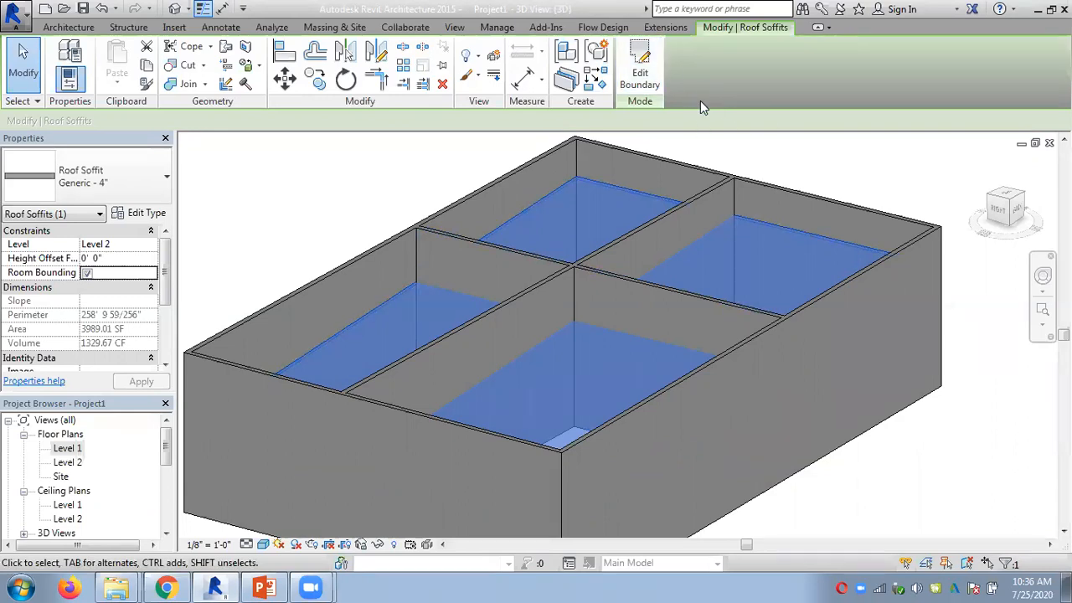
pyautogui.click(419, 195)
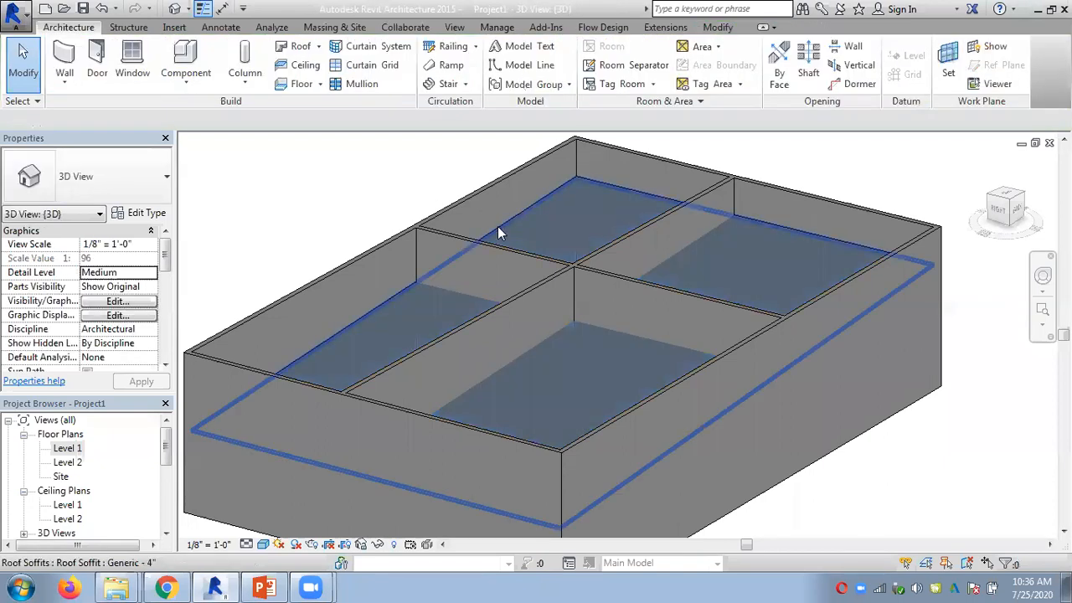
pyautogui.click(498, 228)
pyautogui.click(449, 199)
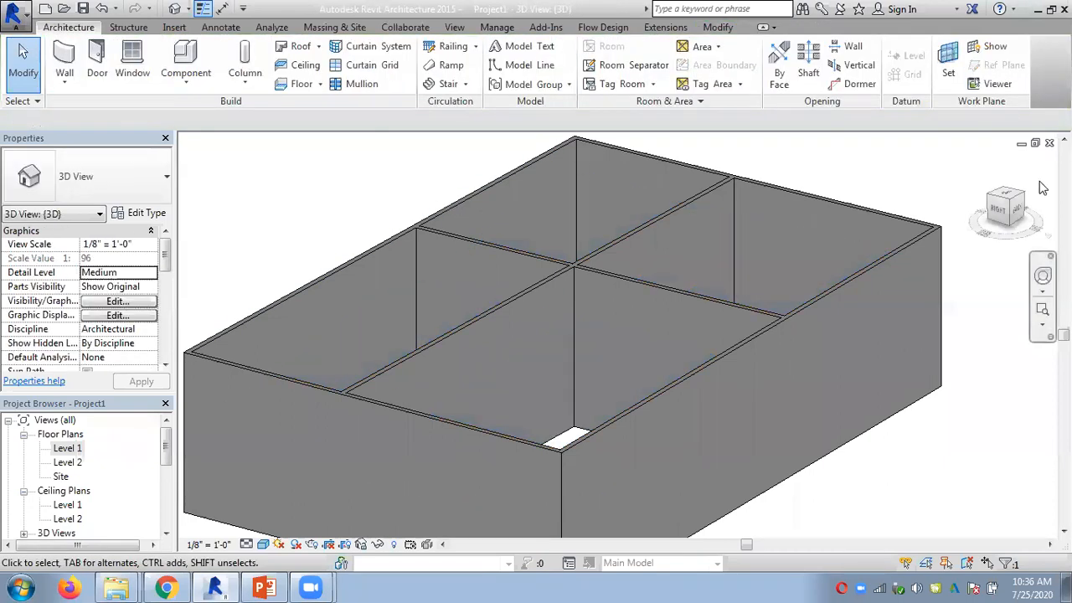
# Return to the Level 1 floor plan, start a roof by footprint over the four-room building and move it to Level 2
pyautogui.click(1049, 142)
pyautogui.scroll(-8, 765, 275)
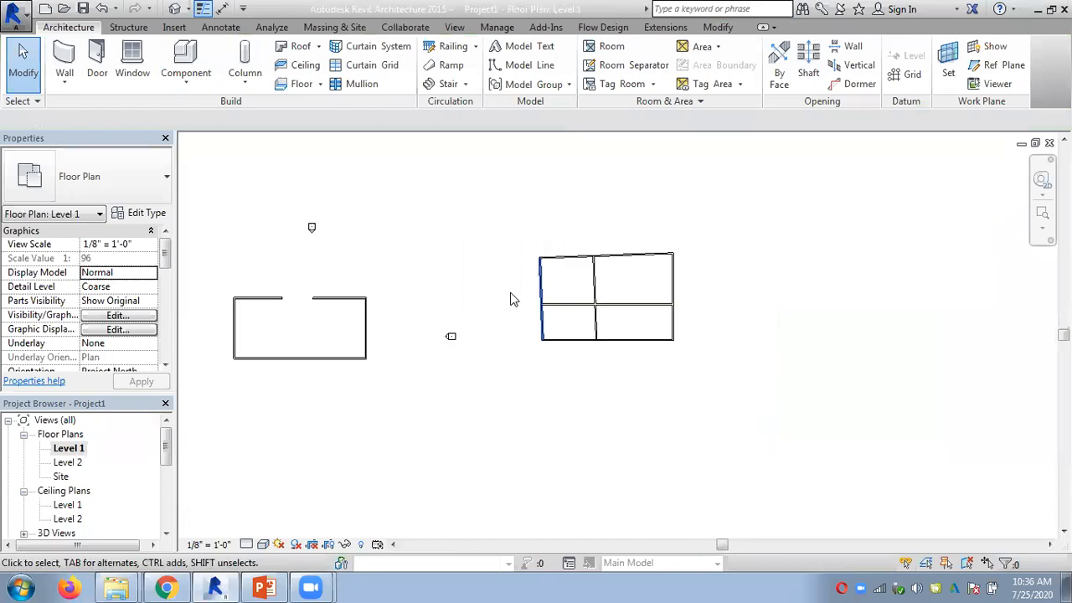
pyautogui.scroll(6, 380, 324)
pyautogui.moveTo(660, 304); pyautogui.dragTo(381, 338, button='middle')
pyautogui.scroll(2, 466, 311)
pyautogui.scroll(2, 467, 317)
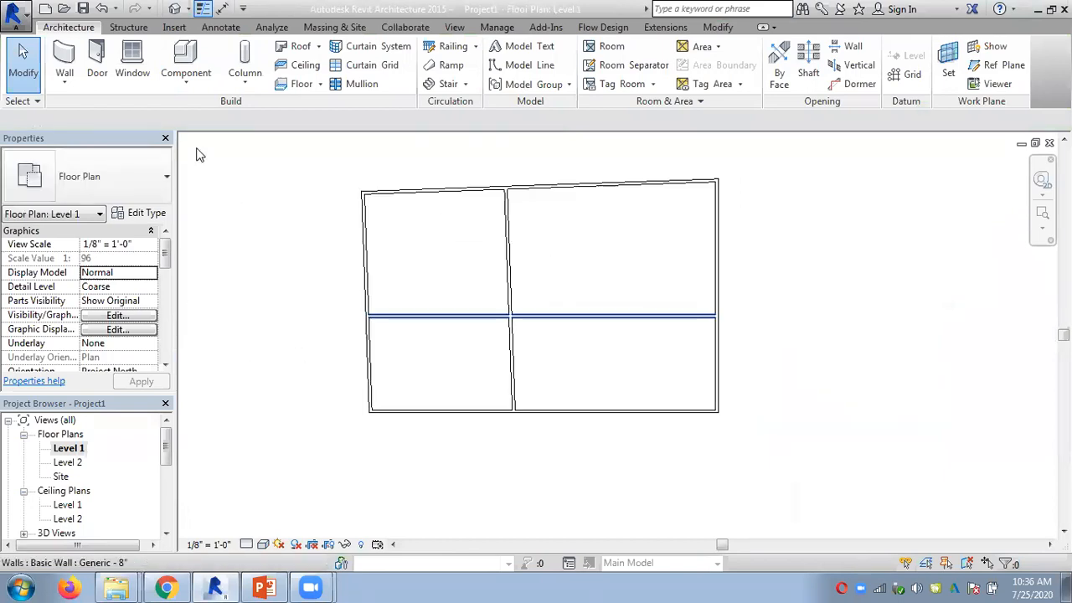
pyautogui.click(318, 47)
pyautogui.click(335, 71)
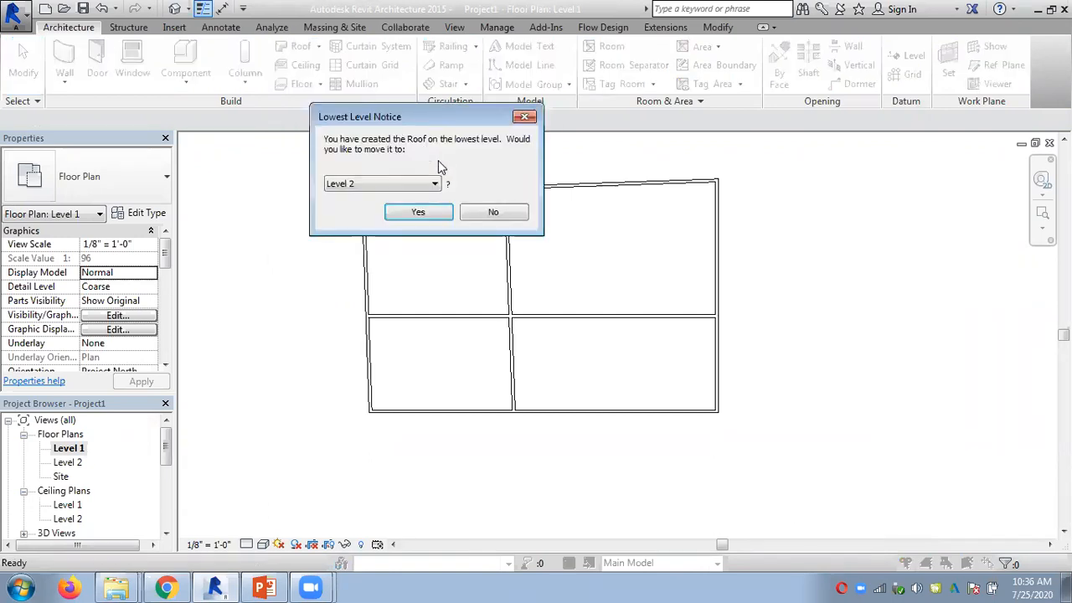
pyautogui.click(426, 212)
# Define the roof footprint from the four outer walls with a 2' 0" overhang and finish it with the walls attached to the roof
pyautogui.click(510, 189)
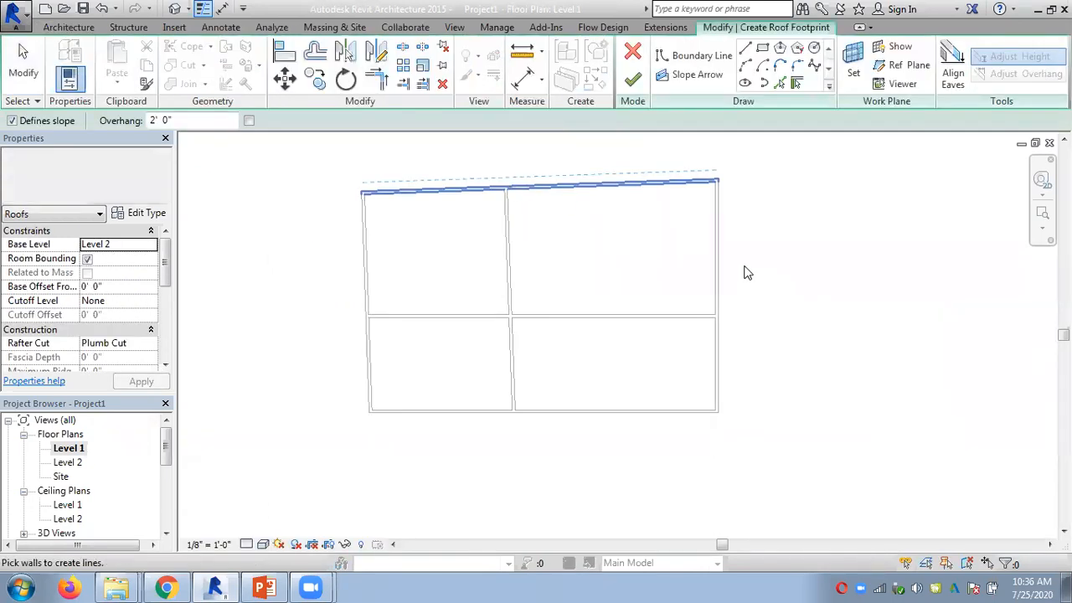
pyautogui.click(720, 285)
pyautogui.click(627, 412)
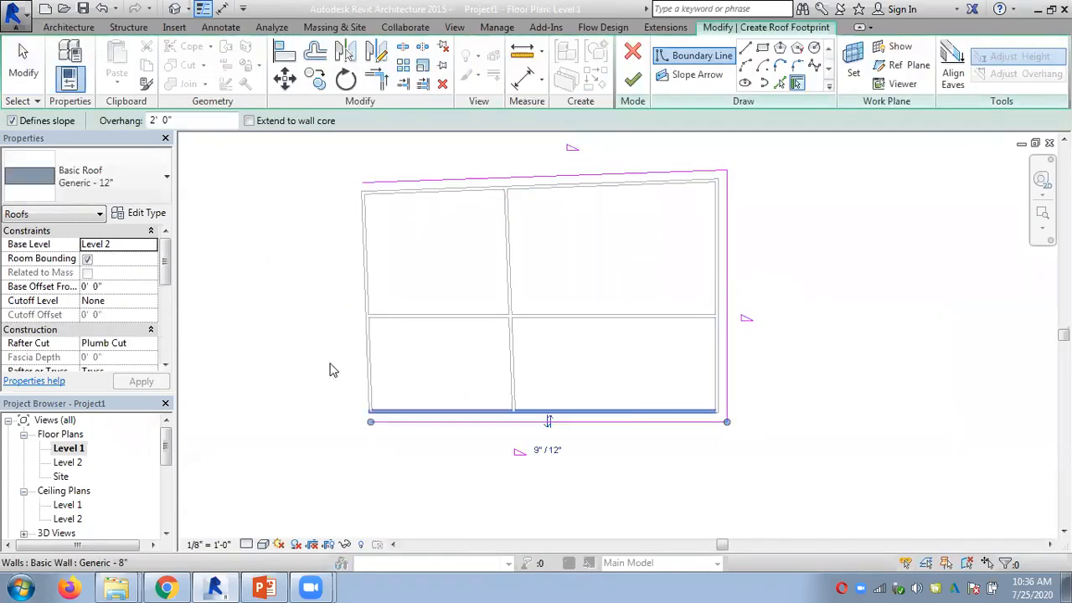
pyautogui.click(368, 360)
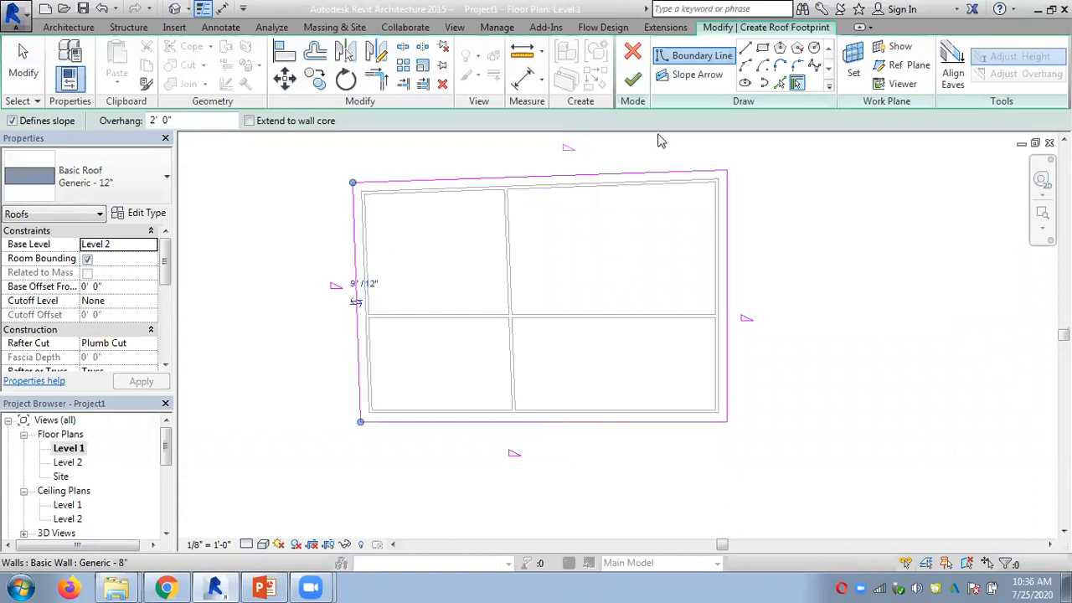
pyautogui.click(632, 79)
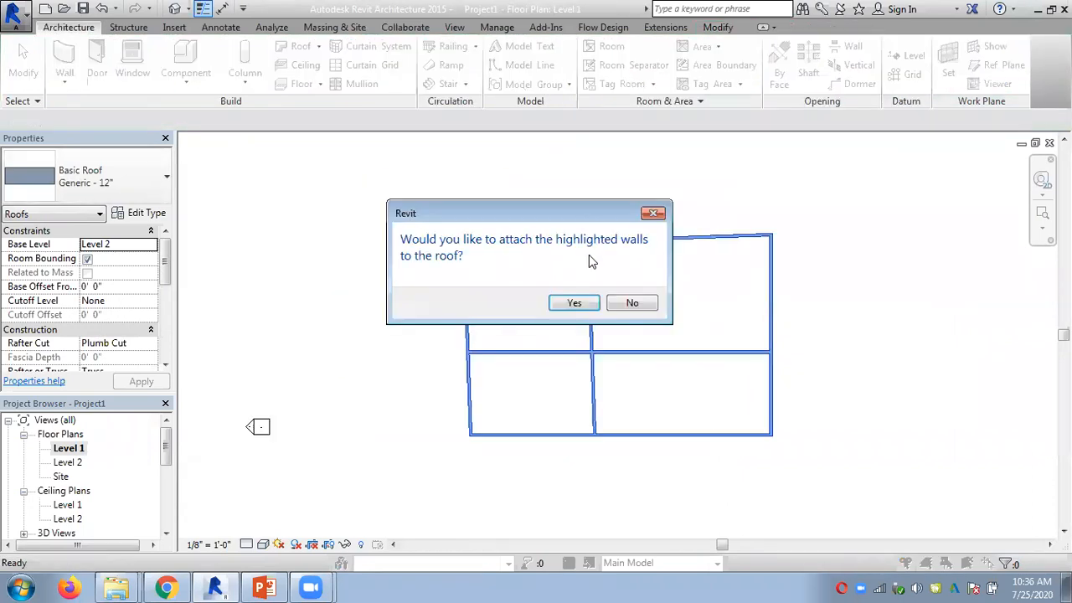
pyautogui.click(576, 303)
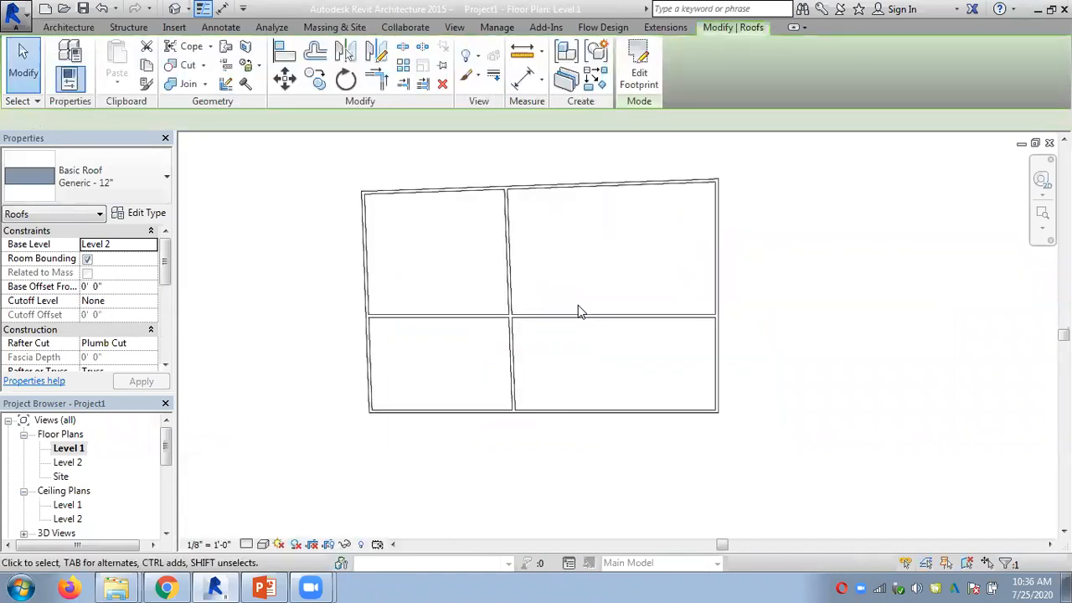
# In the 3D view, edit the four-room building's roof footprint and remove slope definition from the far short and far long edges
pyautogui.click(174, 9)
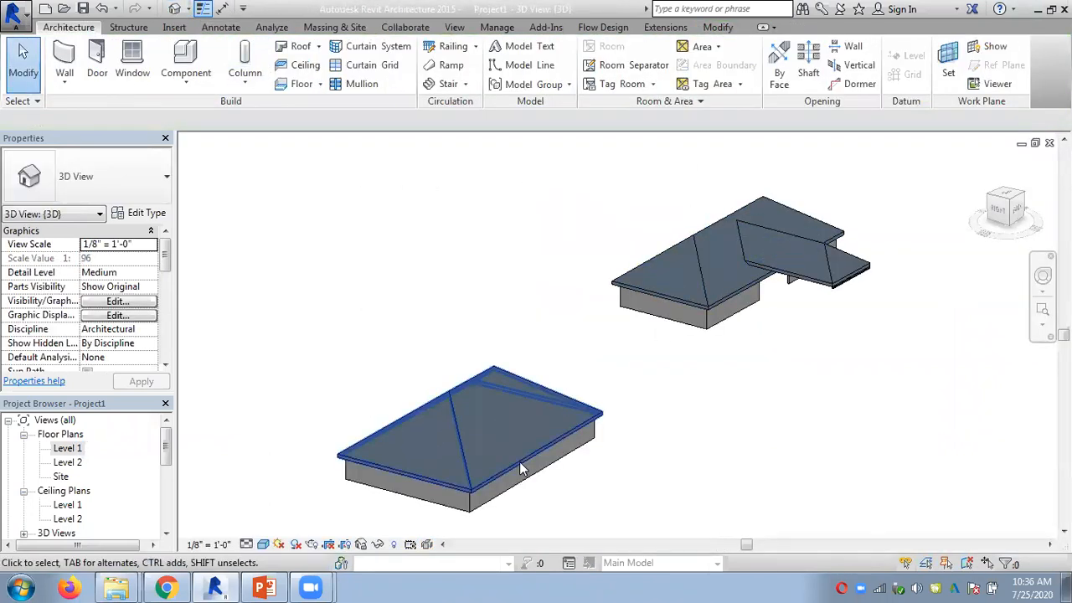
pyautogui.click(521, 469)
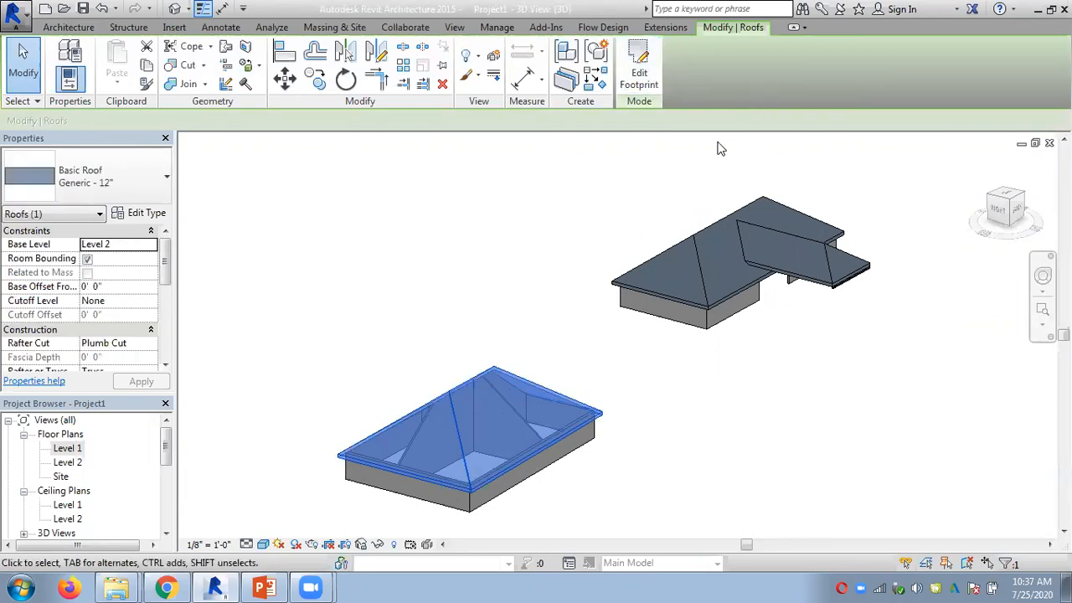
pyautogui.click(637, 77)
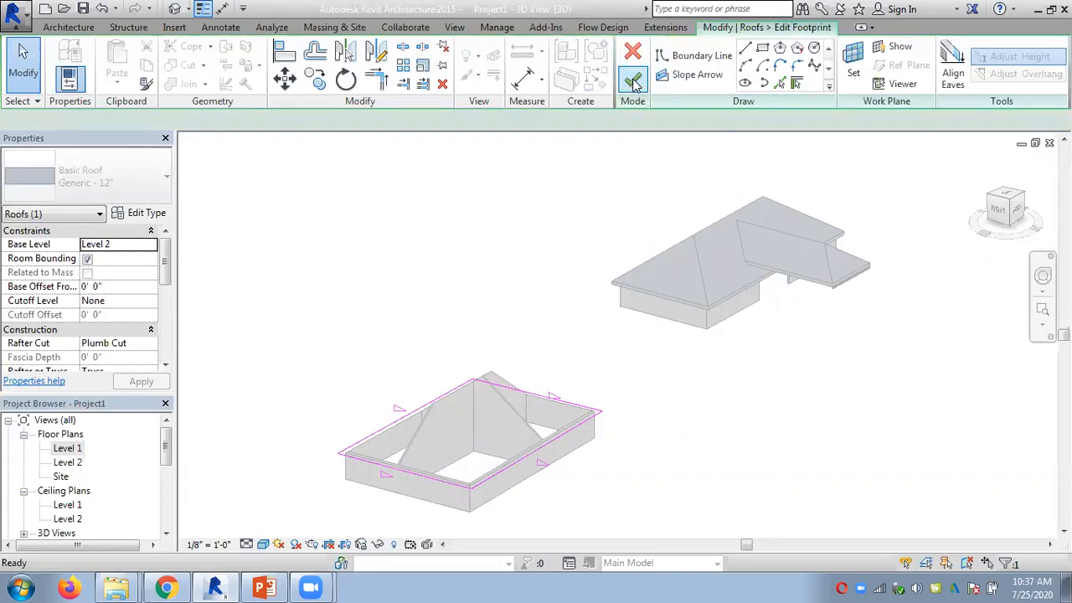
pyautogui.click(589, 412)
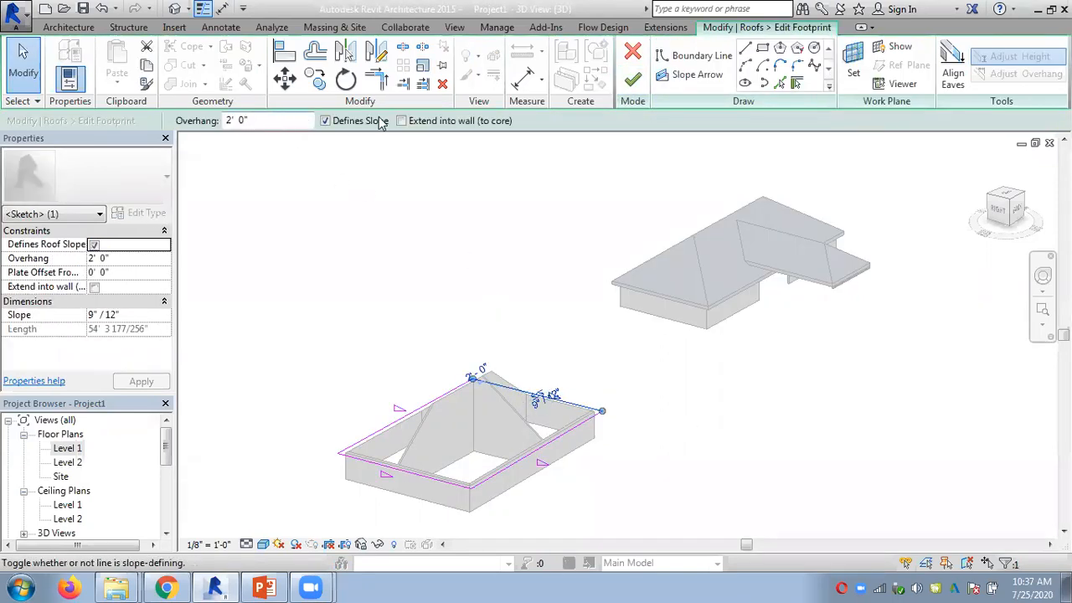
pyautogui.click(326, 121)
pyautogui.click(405, 420)
pyautogui.click(326, 122)
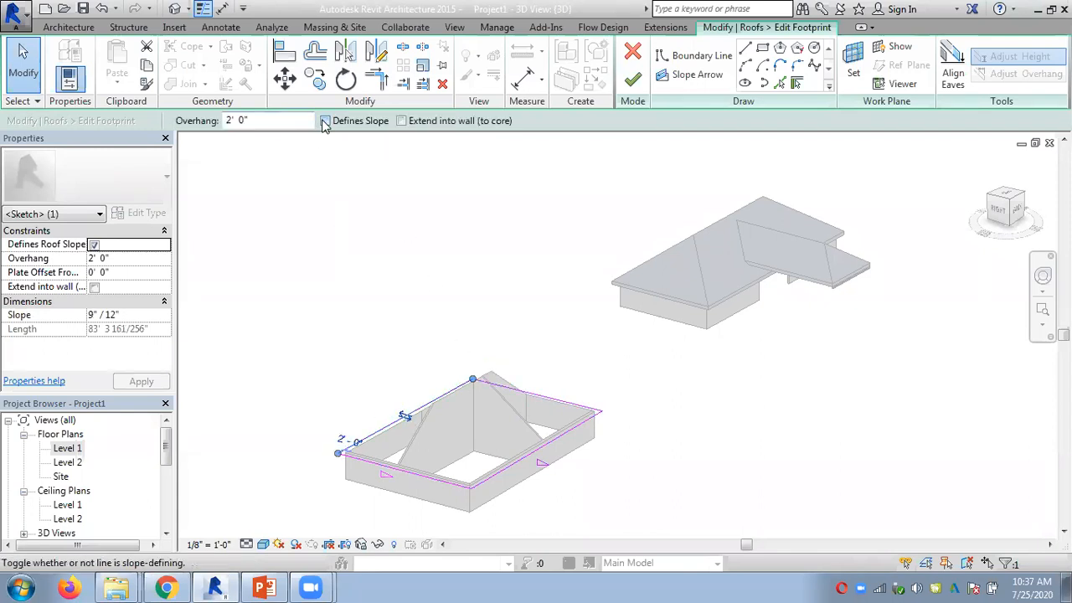
# Remove slope definition from the near short and near long edges of the roof footprint and finish the edit
pyautogui.click(405, 481)
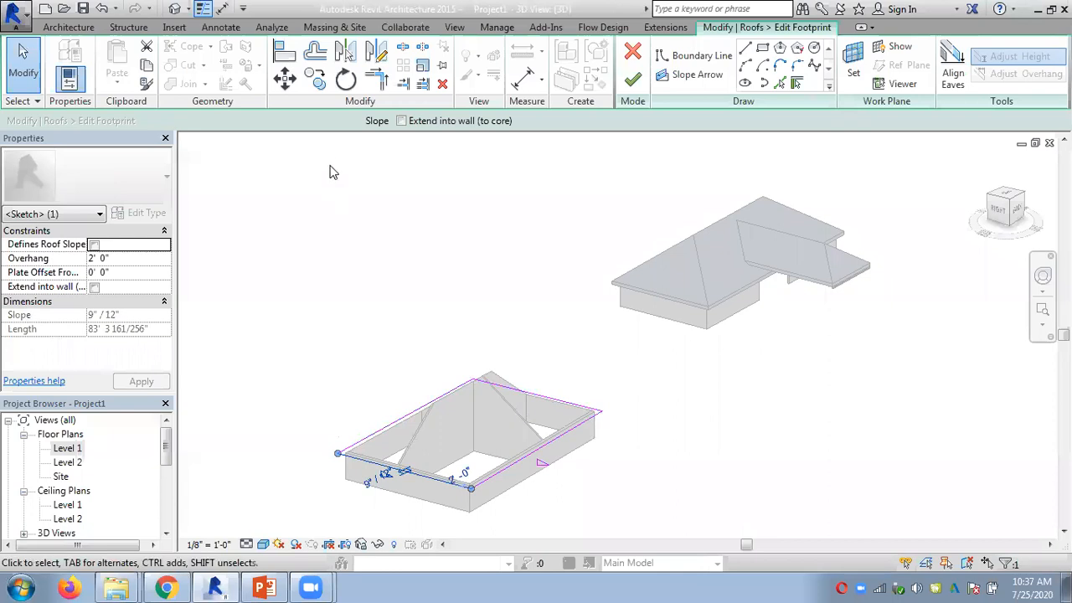
pyautogui.click(326, 122)
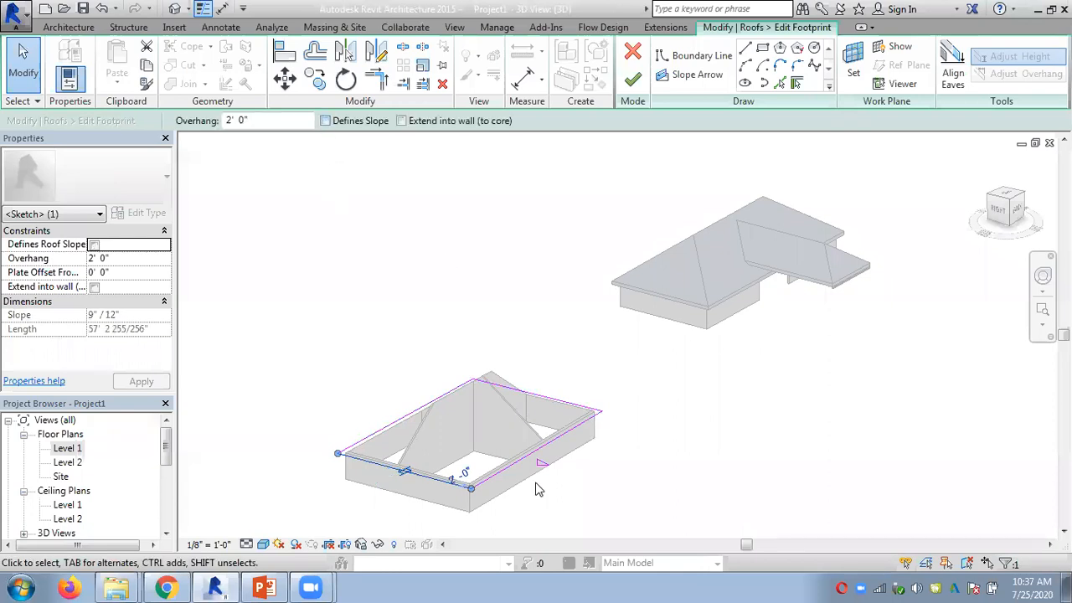
pyautogui.click(508, 466)
pyautogui.click(348, 126)
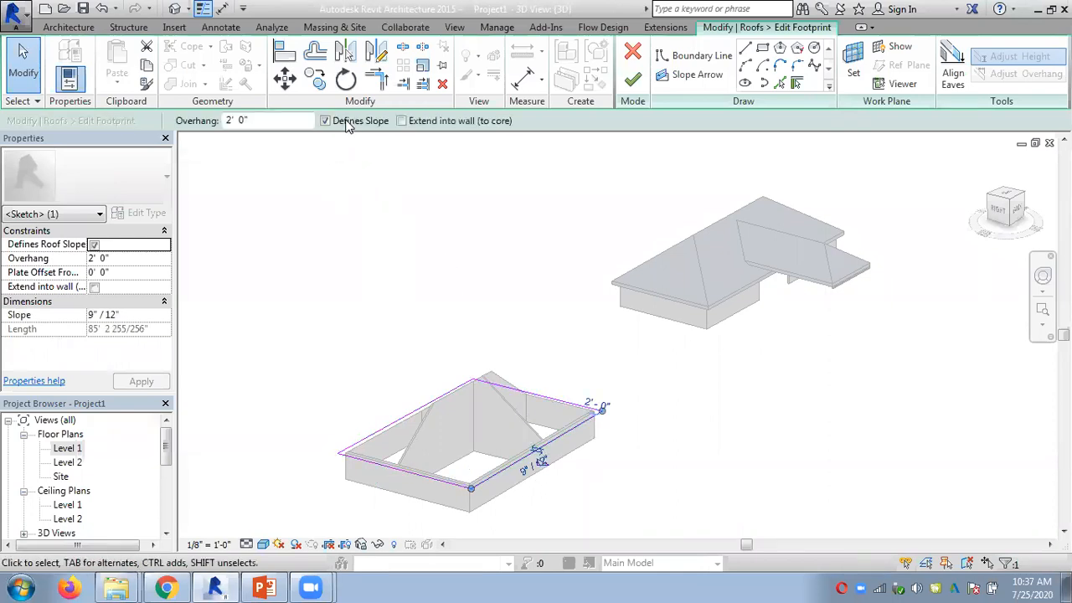
pyautogui.click(326, 121)
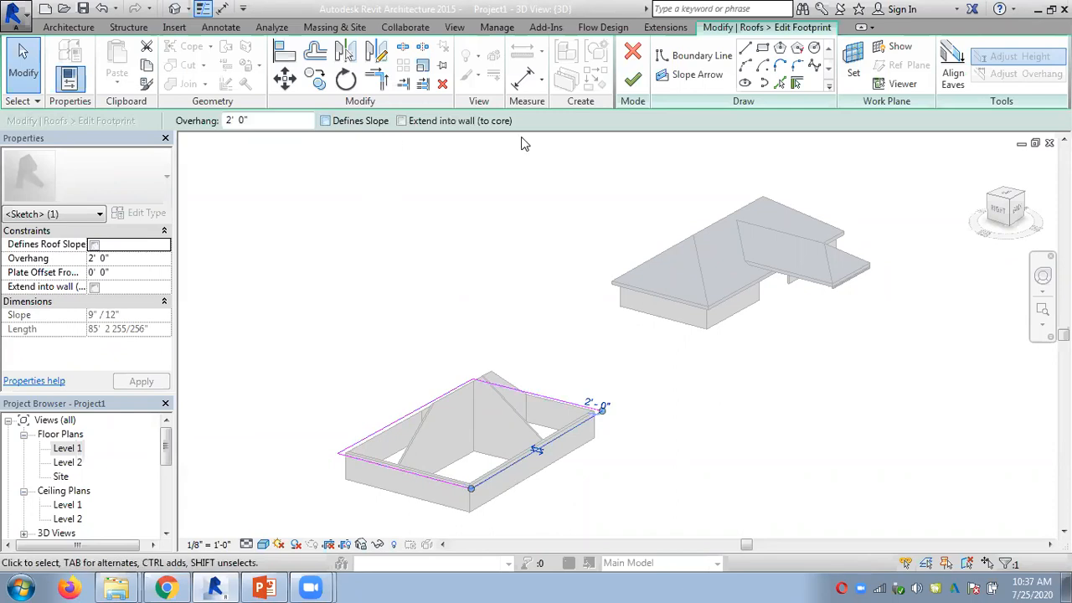
pyautogui.click(632, 78)
pyautogui.click(575, 492)
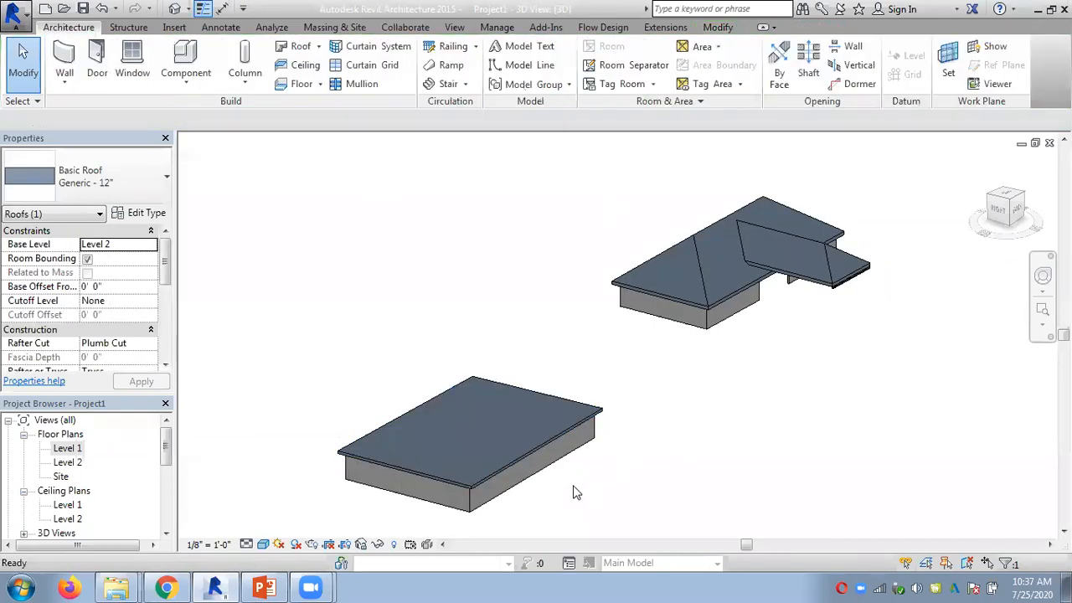
# Add three shape points to the interior of the four-room building's flat roof surface
pyautogui.scroll(3, 575, 492)
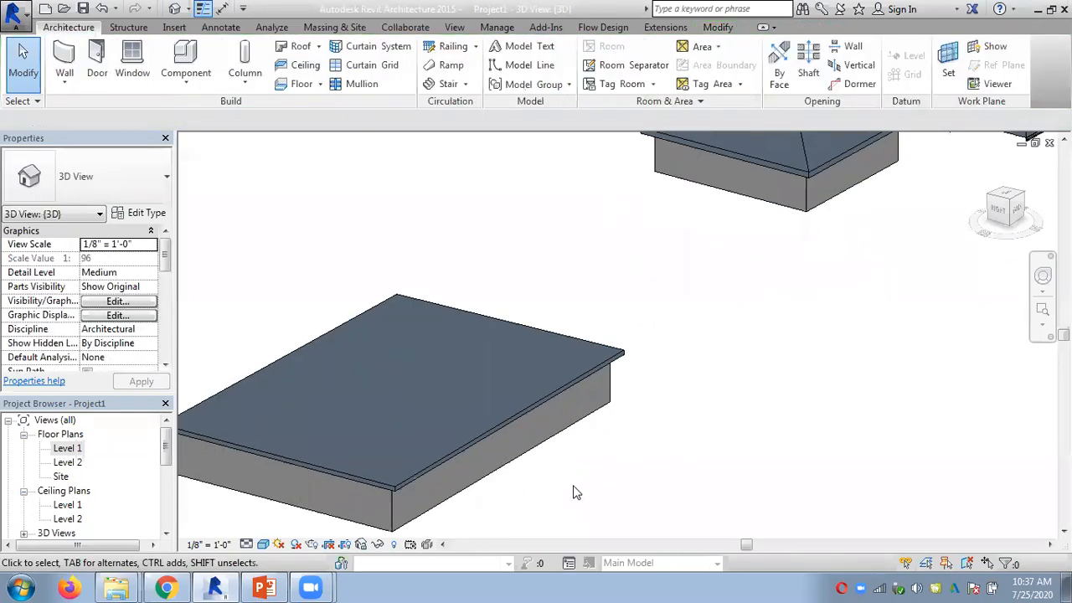
pyautogui.click(474, 452)
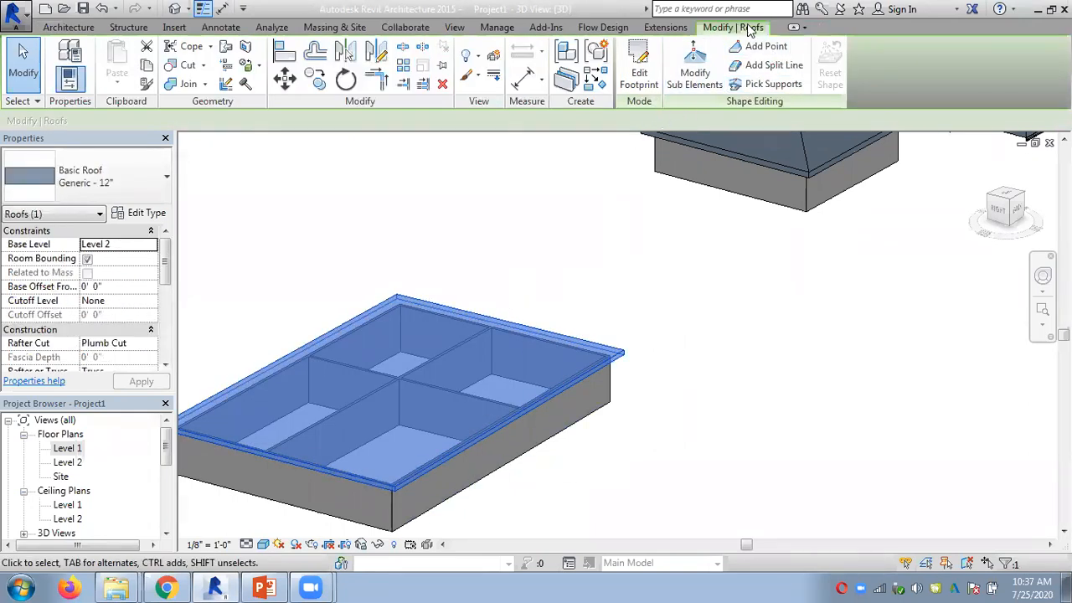
pyautogui.click(693, 75)
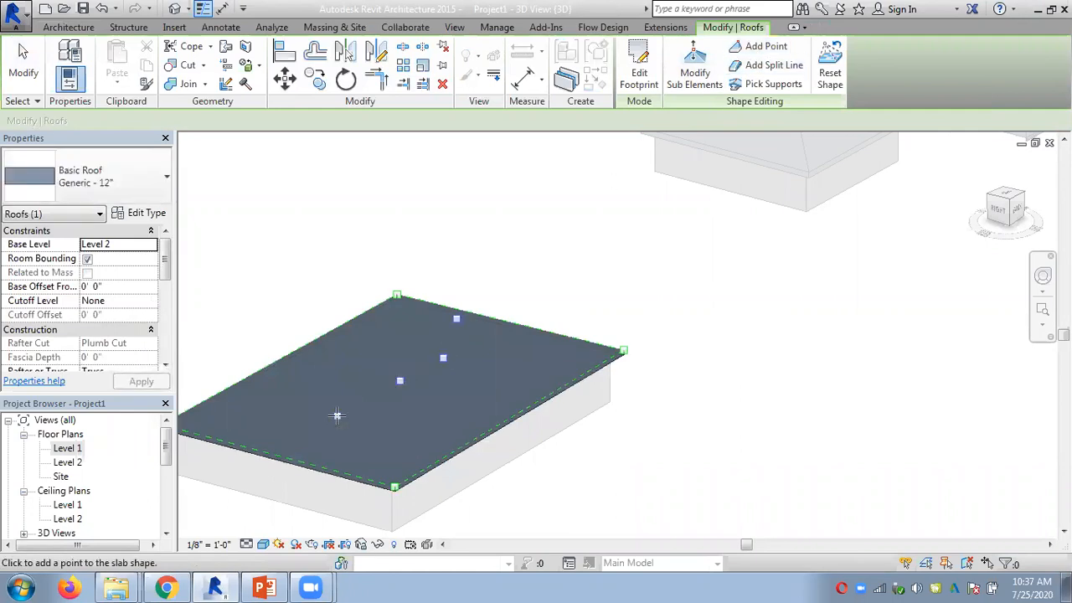
pyautogui.click(456, 349)
pyautogui.click(446, 401)
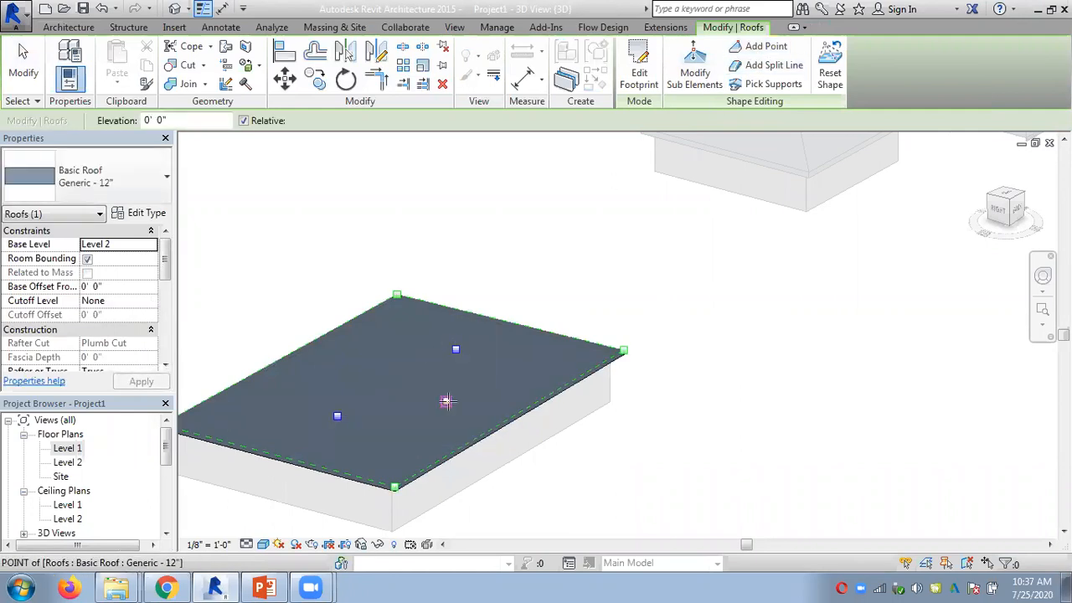
pyautogui.press('Escape')
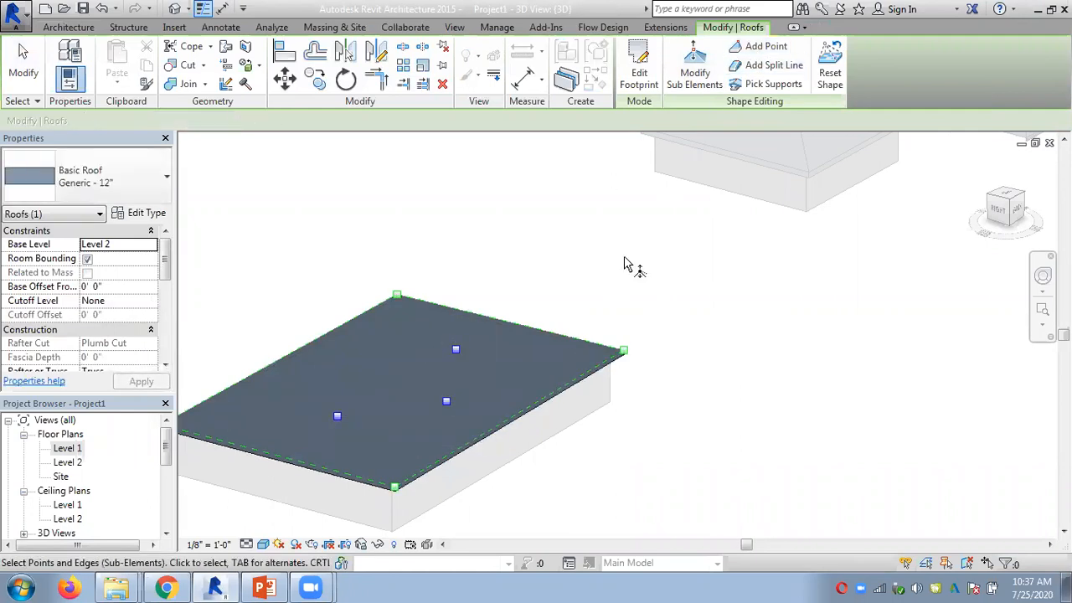
# Raise the added point nearest the far short edge to 6' 0" and the one nearest the opposite short edge to 4' 0"
pyautogui.click(456, 351)
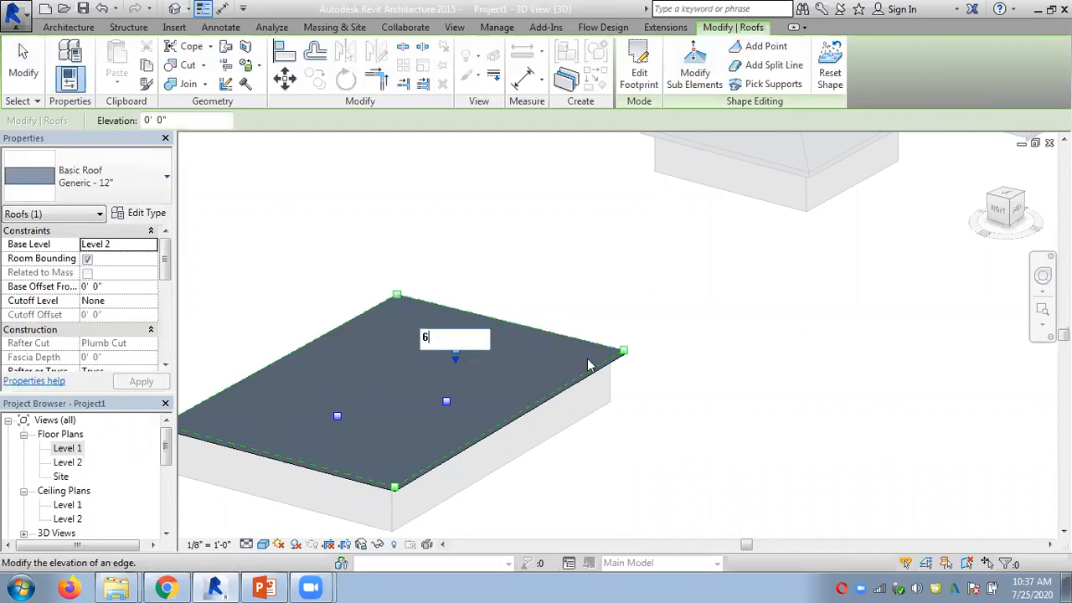
pyautogui.write('6')
pyautogui.press('Return')
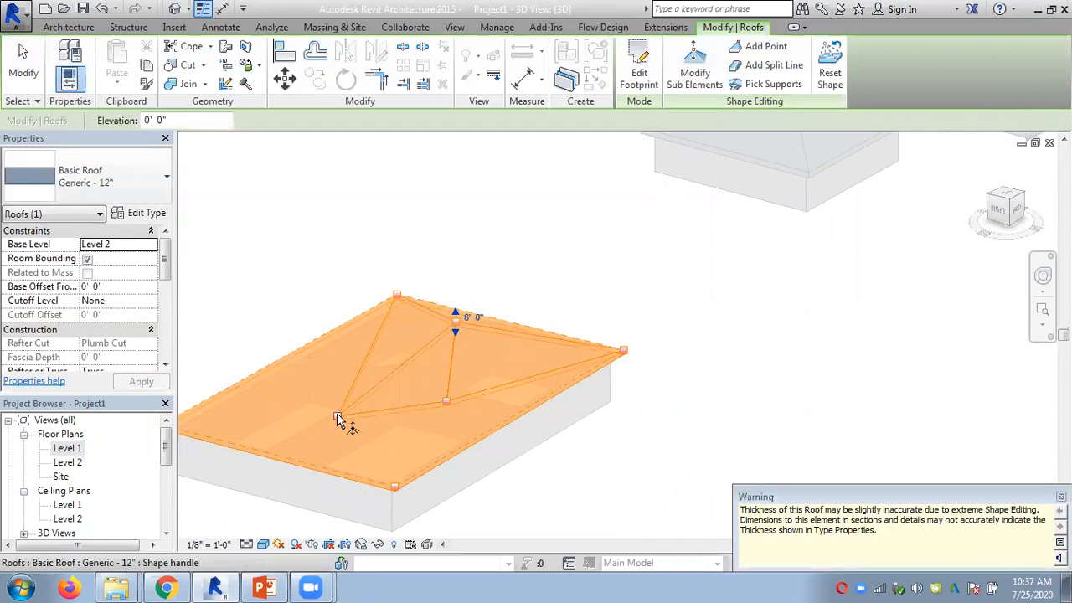
pyautogui.click(338, 419)
pyautogui.click(352, 417)
pyautogui.write('4')
pyautogui.press('Return')
pyautogui.click(445, 403)
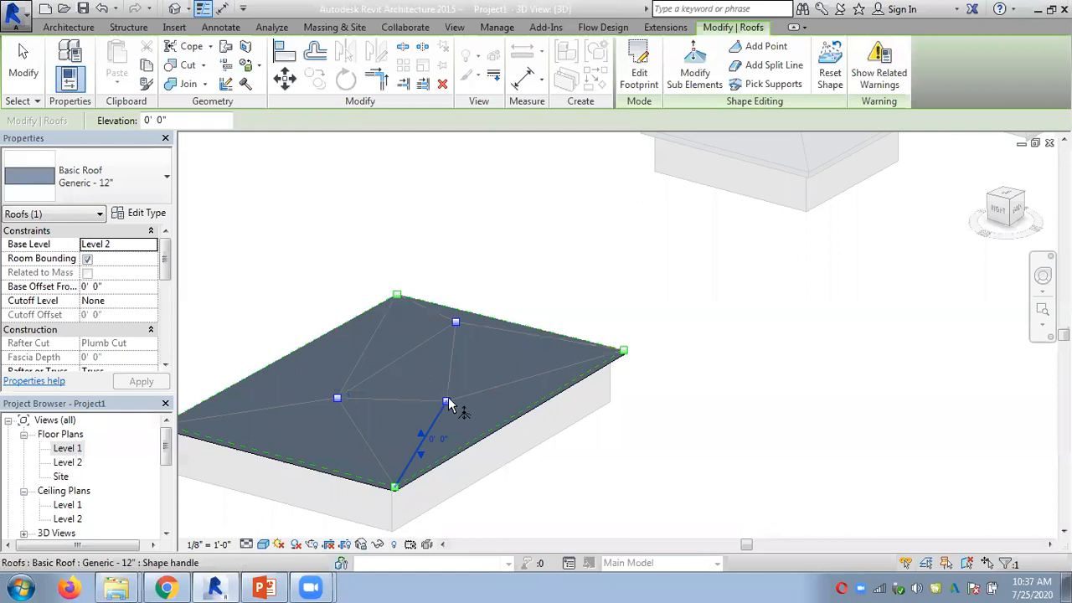
pyautogui.press('Escape')
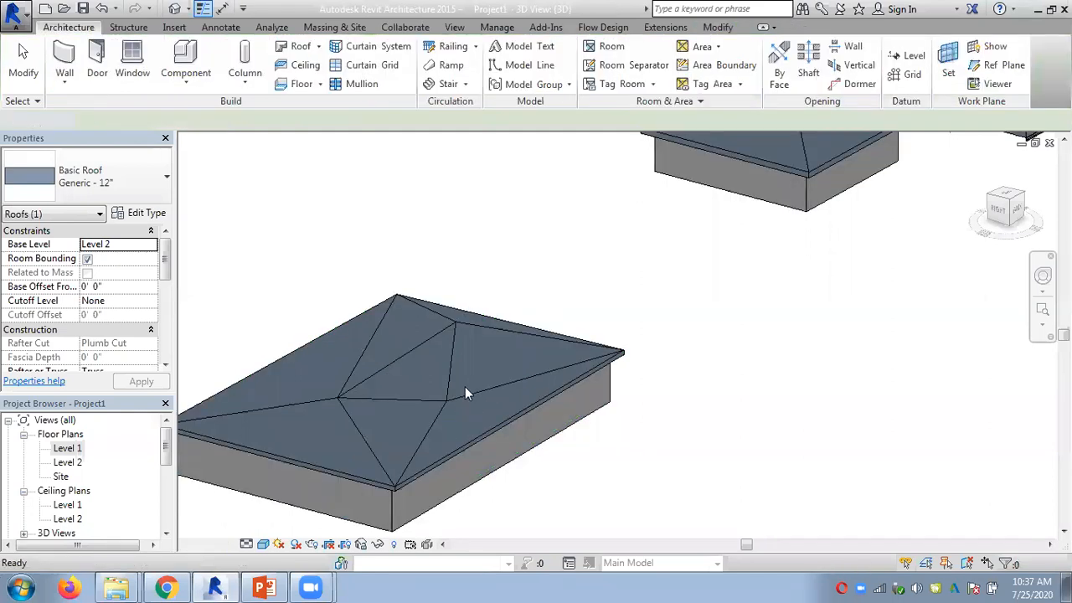
# Modify the roof's sub-elements again and raise the remaining interior point to 10' 0"
pyautogui.click(469, 391)
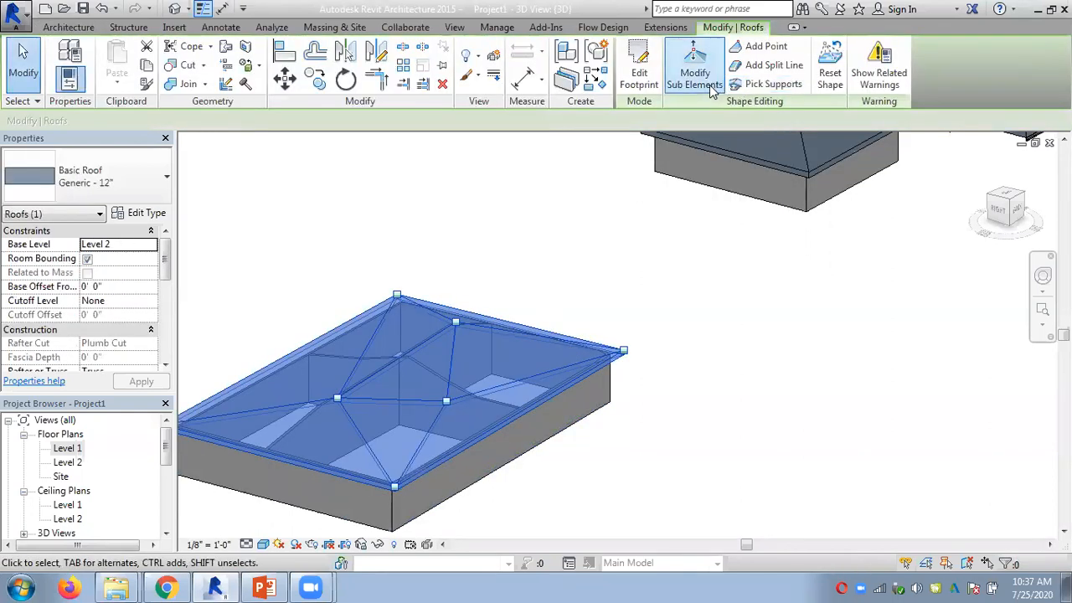
pyautogui.click(694, 74)
pyautogui.click(446, 404)
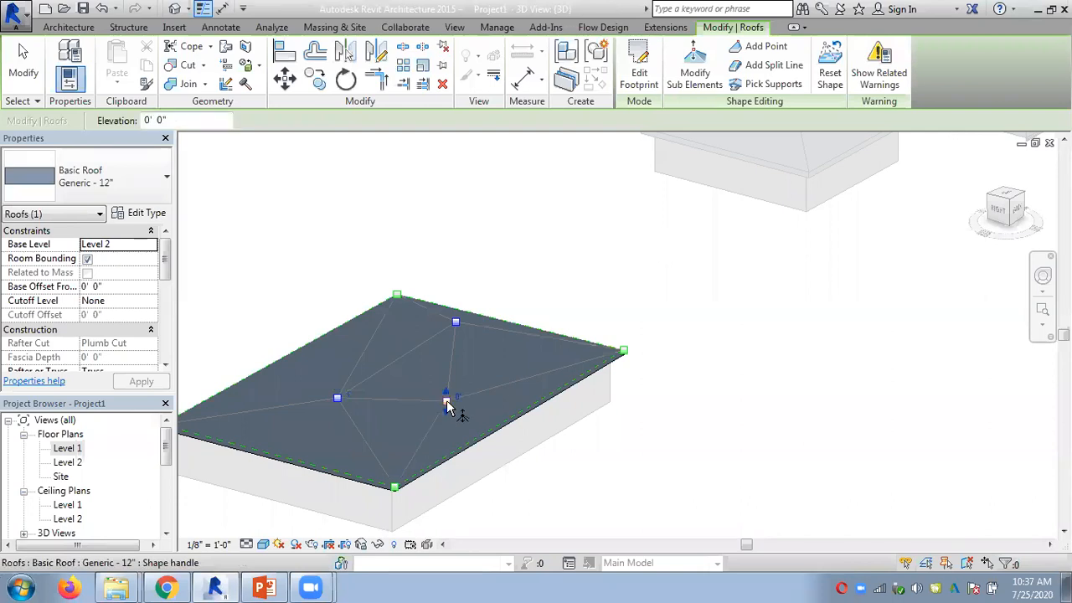
pyautogui.click(463, 394)
pyautogui.write('10')
pyautogui.press('Return')
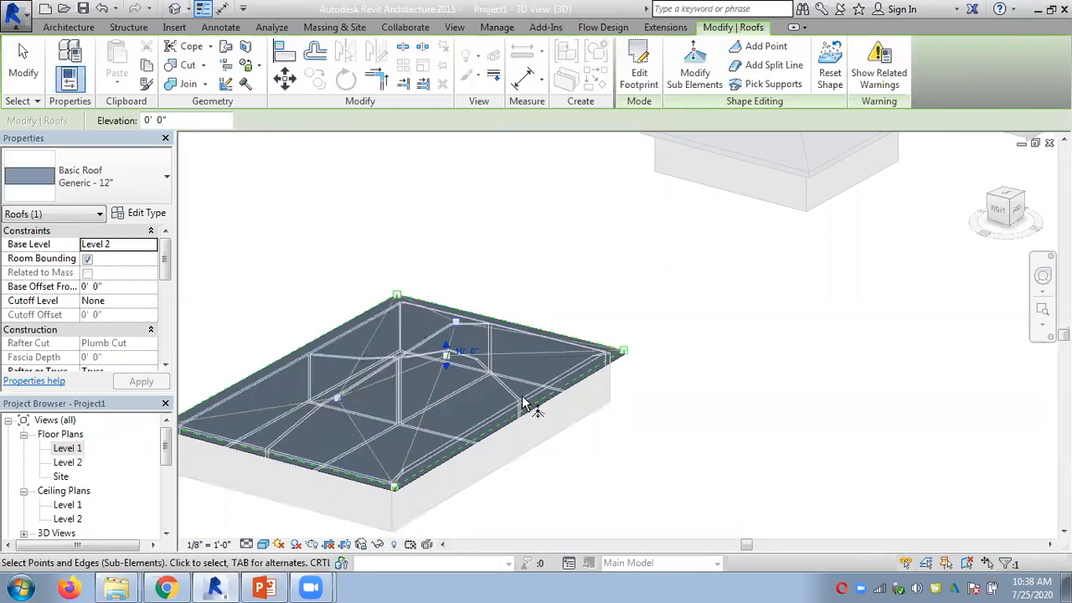
pyautogui.press('Escape')
# Reset the shape of the point-edited roof on the four-room building
pyautogui.scroll(-2, 543, 411)
pyautogui.keyDown('shift'); pyautogui.moveTo(559, 388); pyautogui.dragTo(697, 442, button='middle'); pyautogui.keyUp('shift')
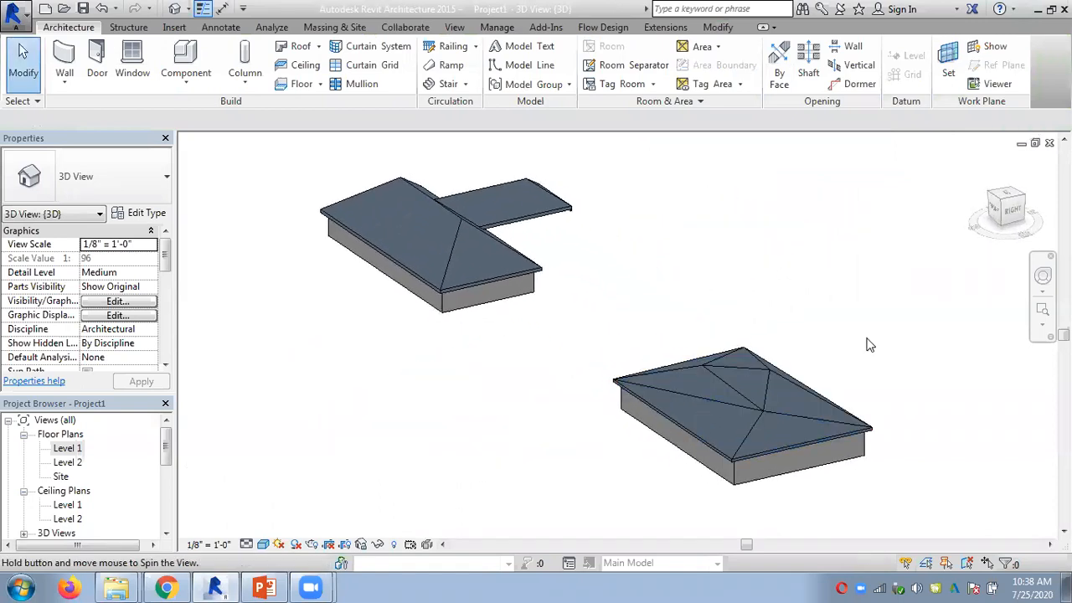
pyautogui.scroll(3, 817, 412)
pyautogui.click(795, 355)
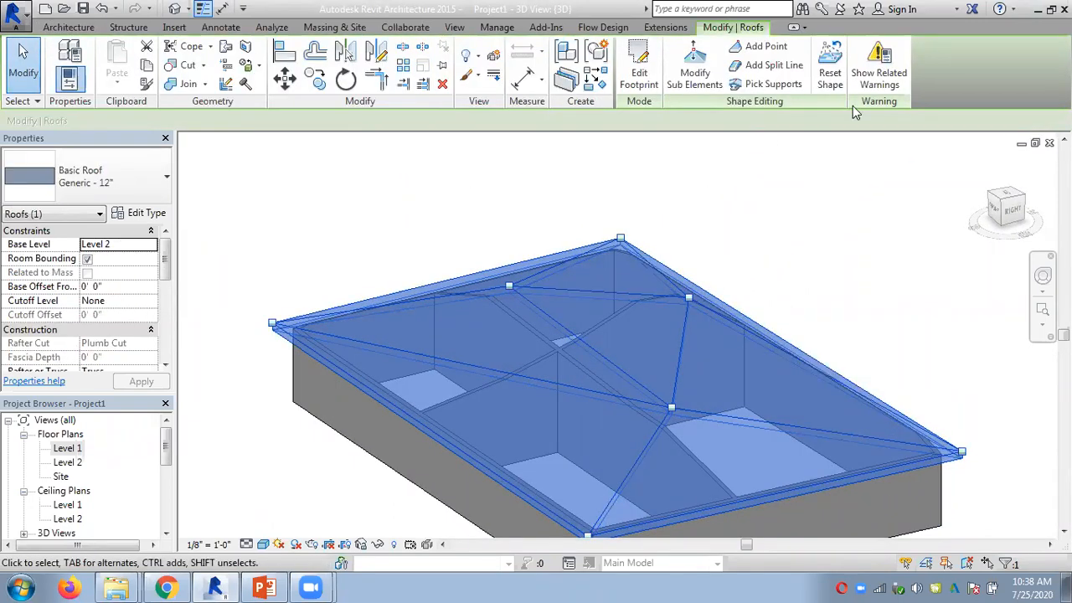
pyautogui.click(828, 80)
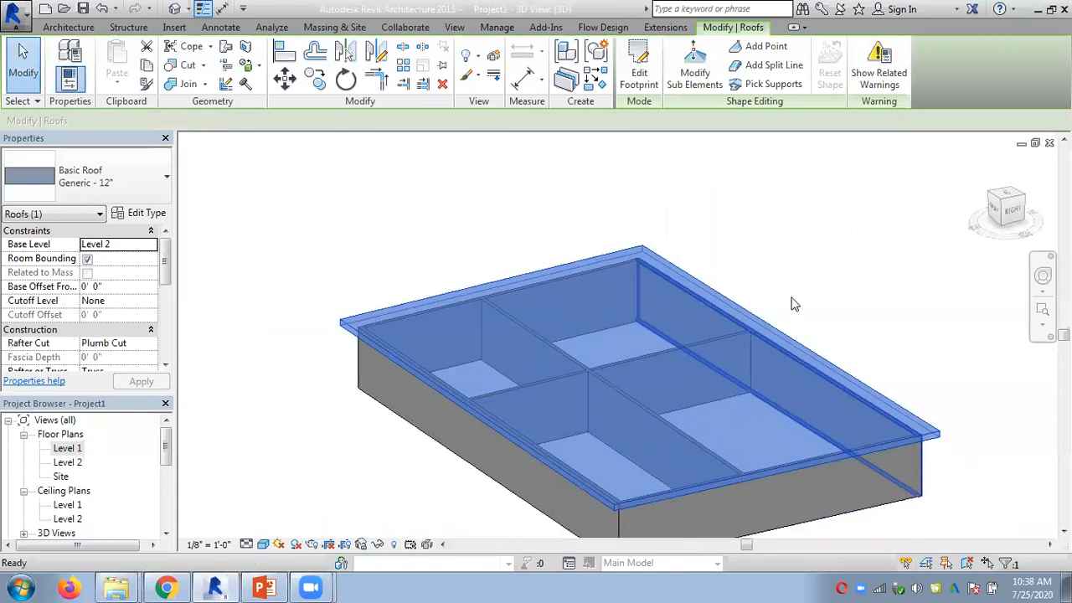
# Add a split line about 56' 5" long across the roof, perpendicular to its long edges and nearer one short end
pyautogui.scroll(-2, 829, 318)
pyautogui.keyDown('shift'); pyautogui.moveTo(845, 335); pyautogui.dragTo(675, 287, button='middle'); pyautogui.keyUp('shift')
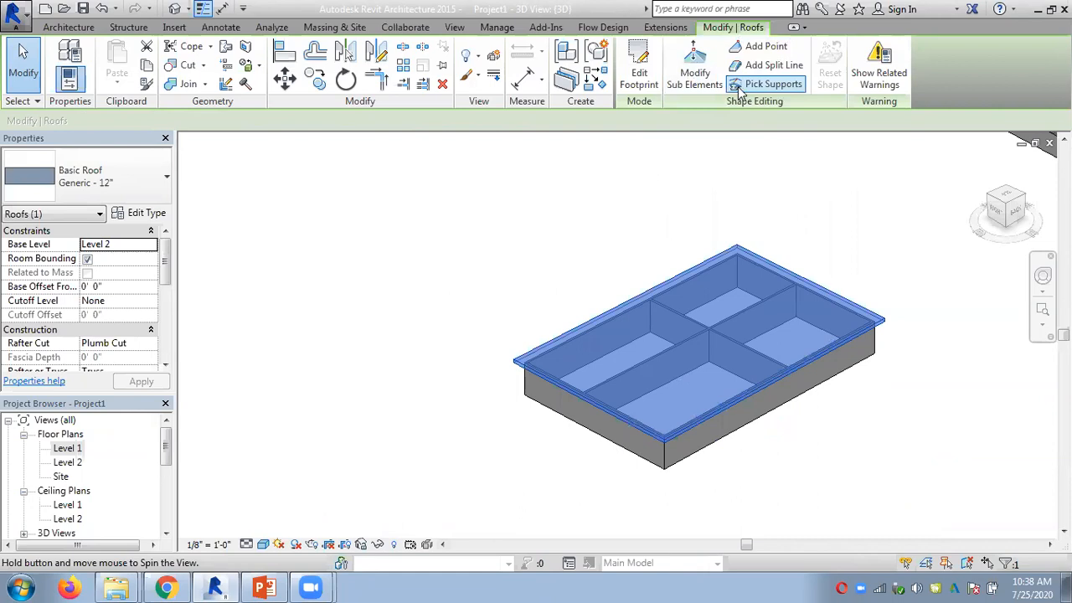
pyautogui.keyDown('shift'); pyautogui.moveTo(866, 246); pyautogui.dragTo(872, 250, button='middle'); pyautogui.keyUp('shift')
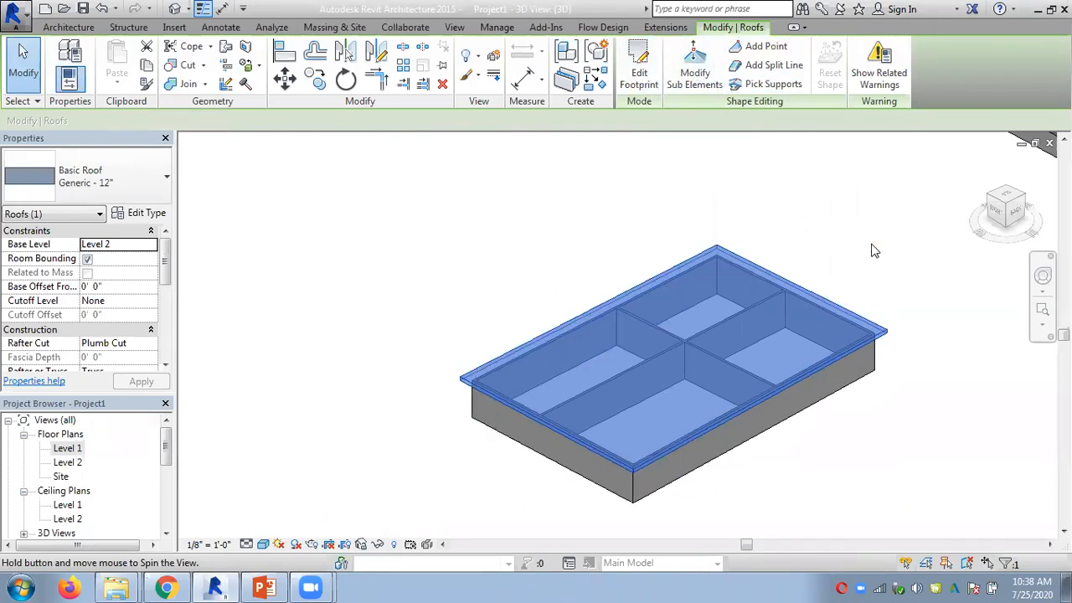
pyautogui.click(763, 66)
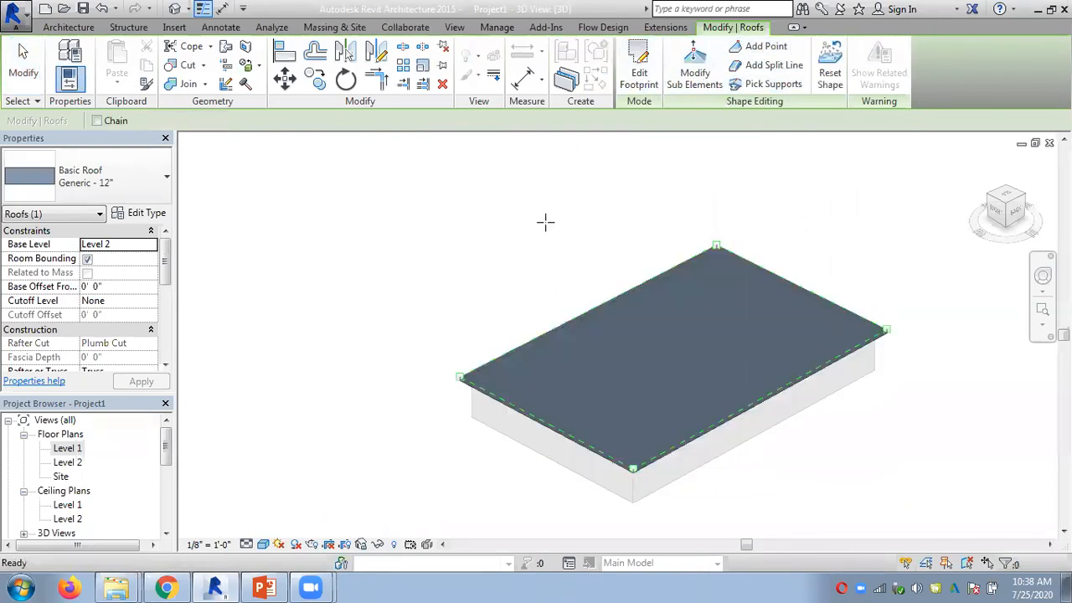
pyautogui.click(536, 337)
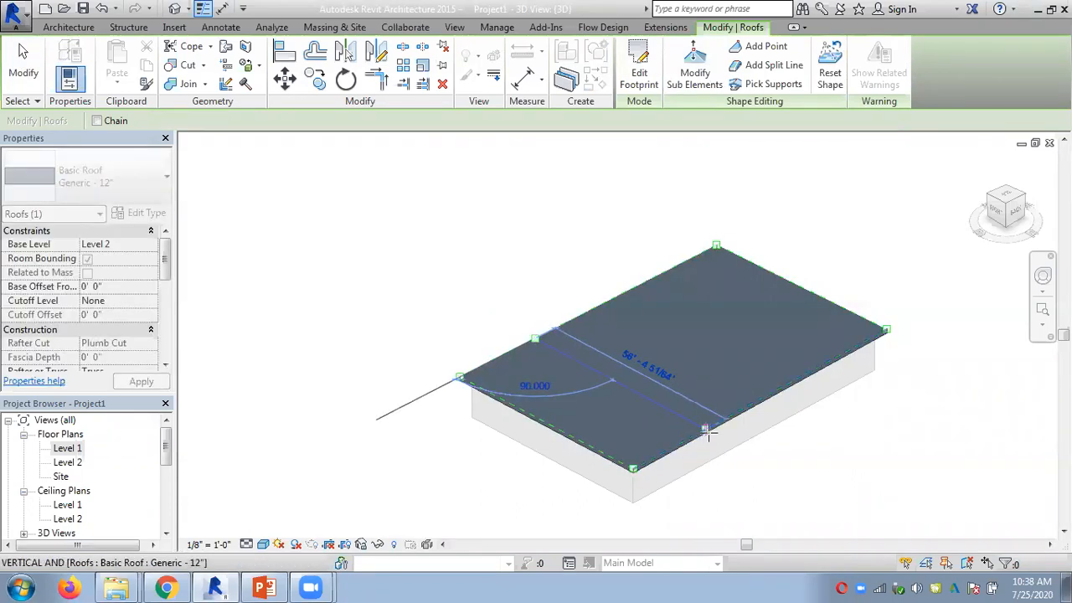
pyautogui.click(707, 431)
pyautogui.press('Escape')
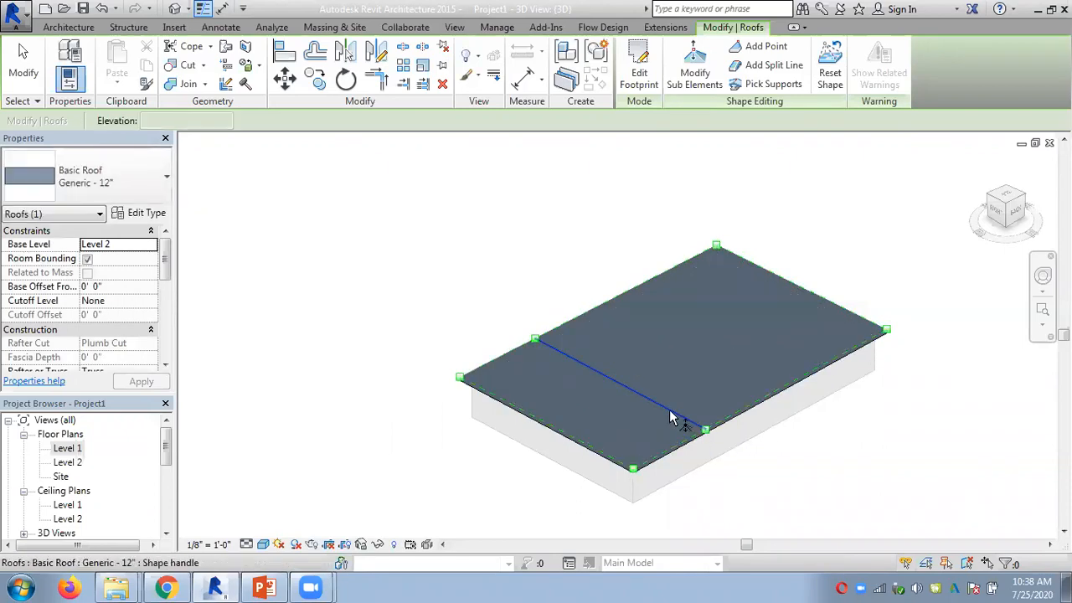
# Raise the roof's split line to an elevation of 10' 0" and leave shape editing
pyautogui.click(670, 416)
pyautogui.click(636, 378)
pyautogui.write('10')
pyautogui.press('Return')
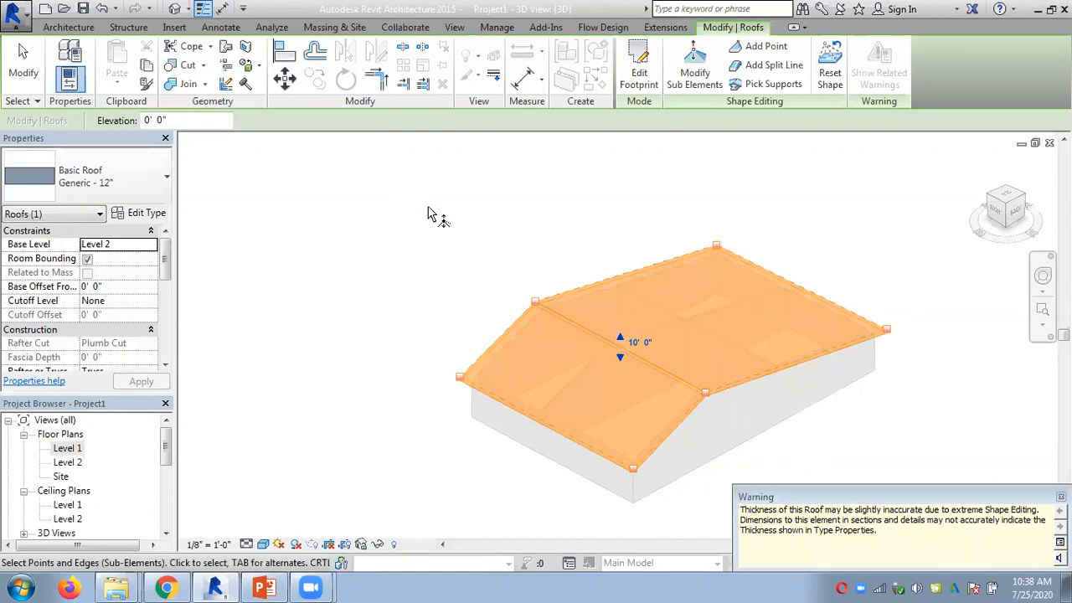
pyautogui.click(438, 212)
pyautogui.click(474, 258)
pyautogui.scroll(-1, 474, 264)
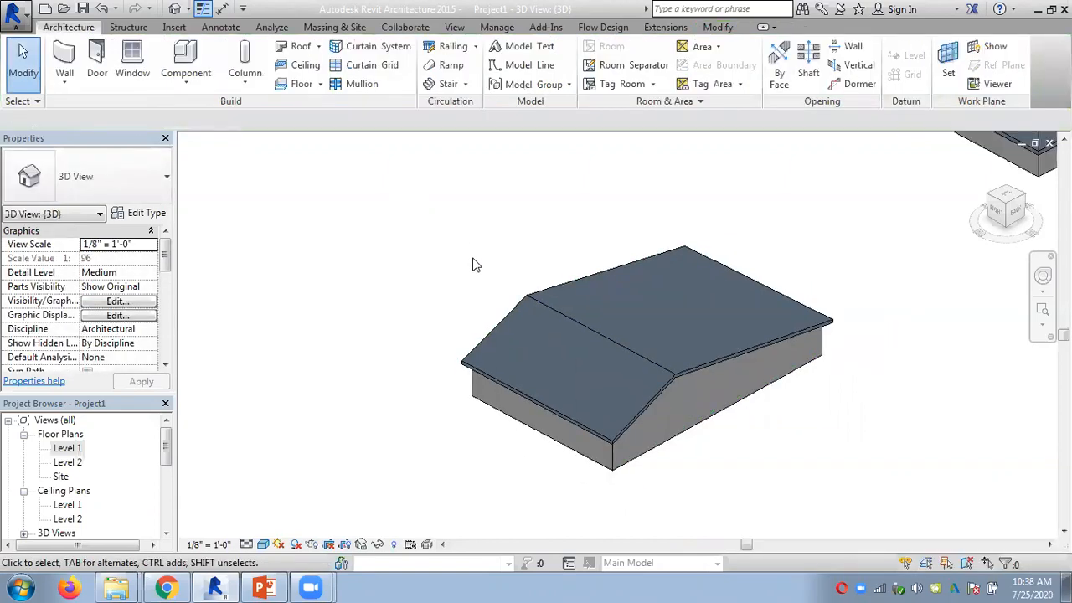
# Reset the shape of the roof with the raised split line and deselect it
pyautogui.keyDown('shift'); pyautogui.moveTo(492, 274); pyautogui.dragTo(478, 301, button='middle'); pyautogui.keyUp('shift')
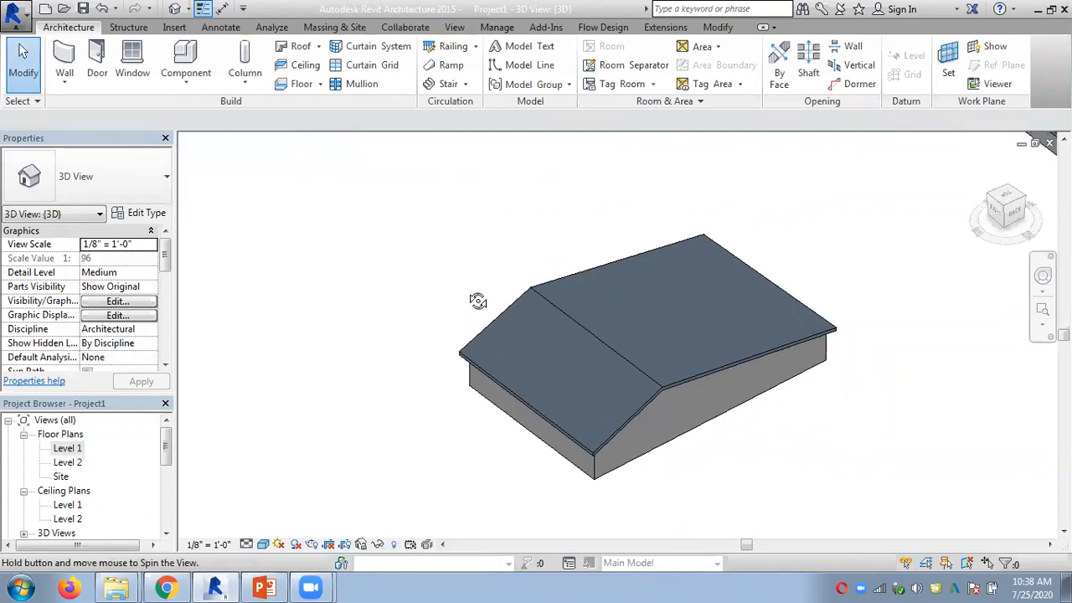
pyautogui.click(620, 352)
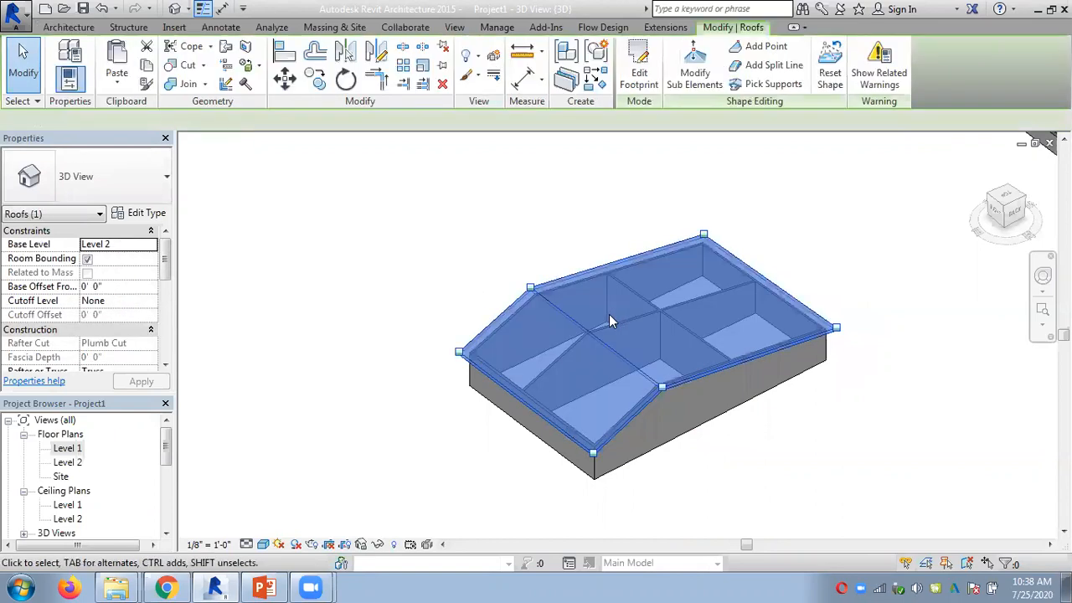
pyautogui.click(827, 77)
pyautogui.click(460, 263)
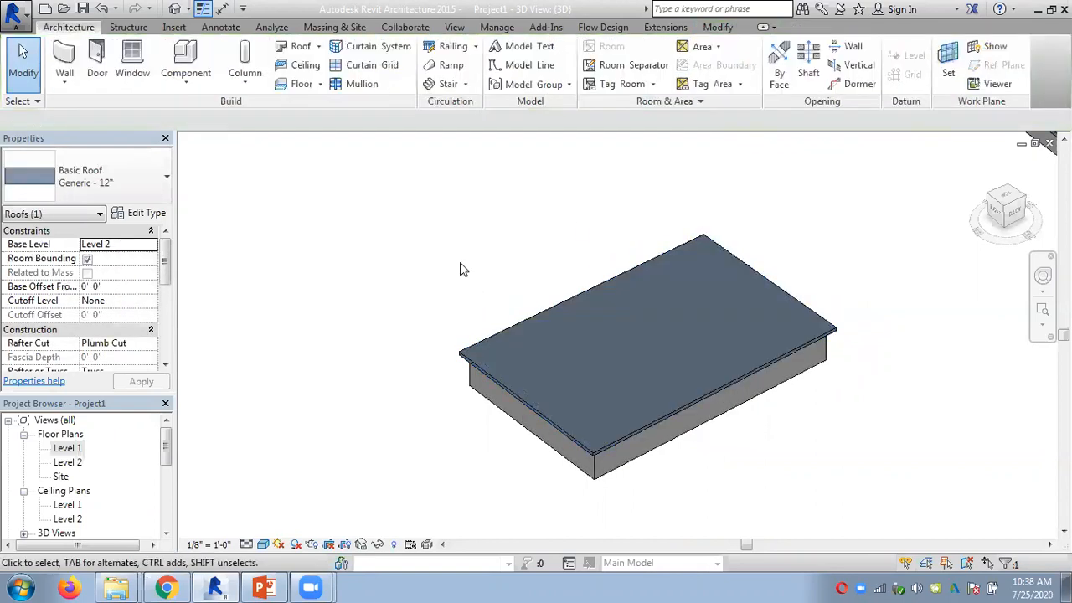
# Sketch a slope arrow about 83' 3" long along the rear long edge of the flat roof's footprint and finish the footprint
pyautogui.click(526, 316)
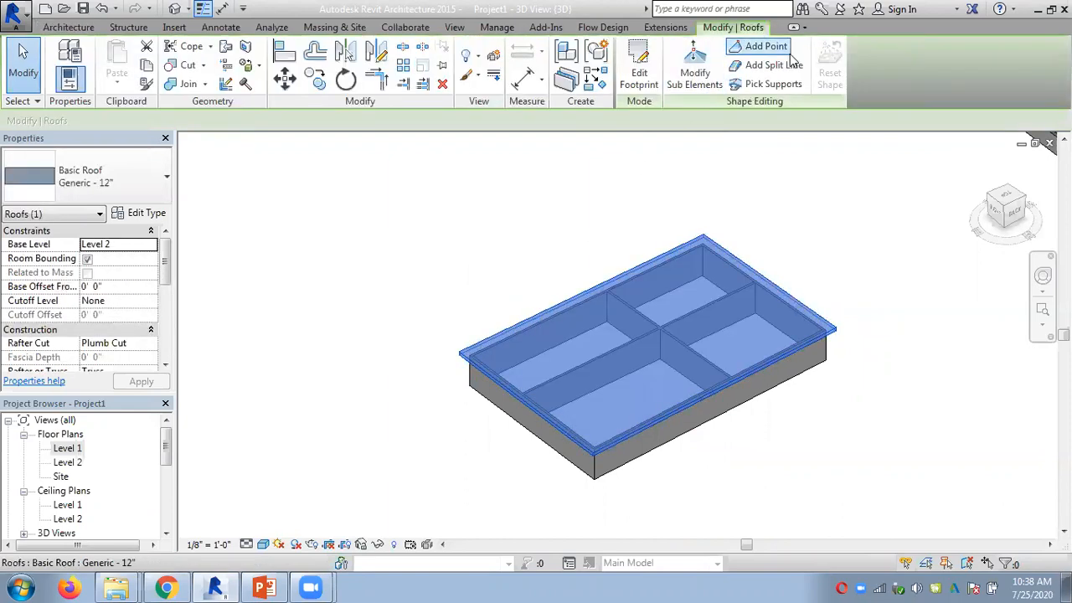
pyautogui.click(663, 101)
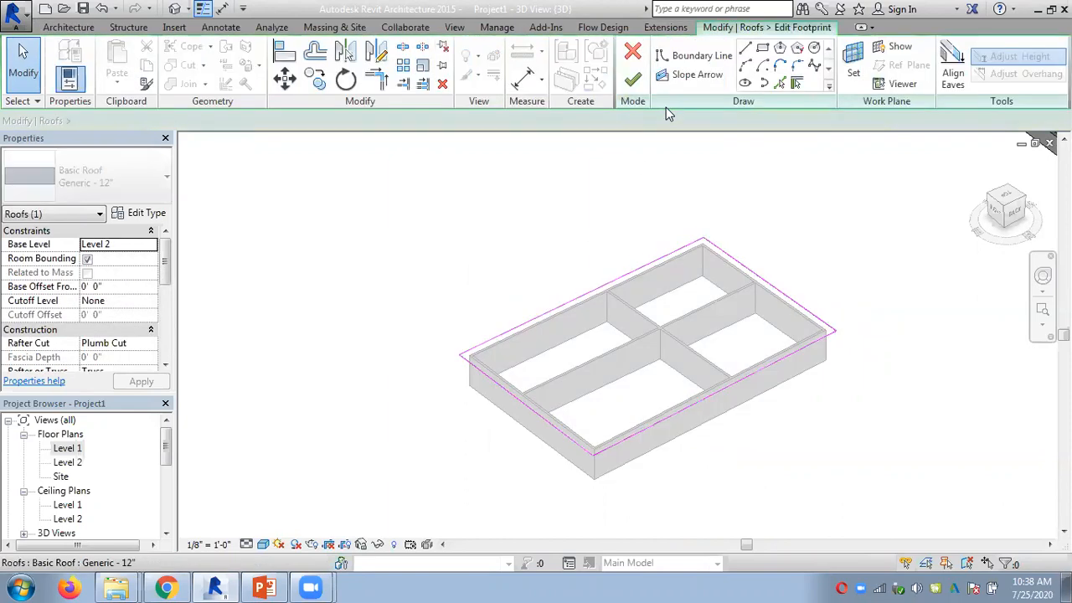
pyautogui.click(708, 76)
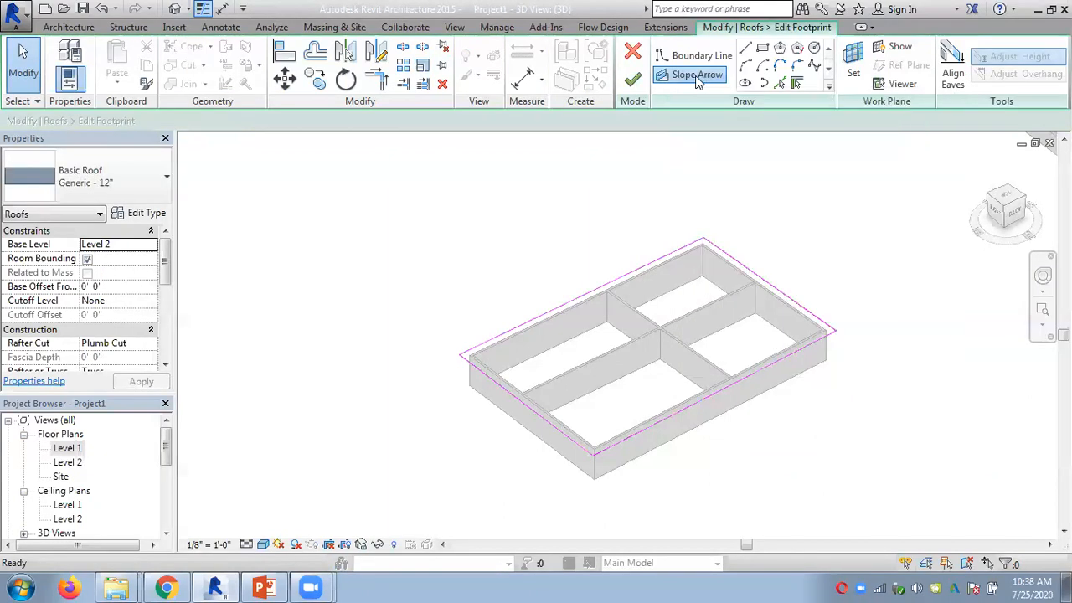
pyautogui.click(703, 240)
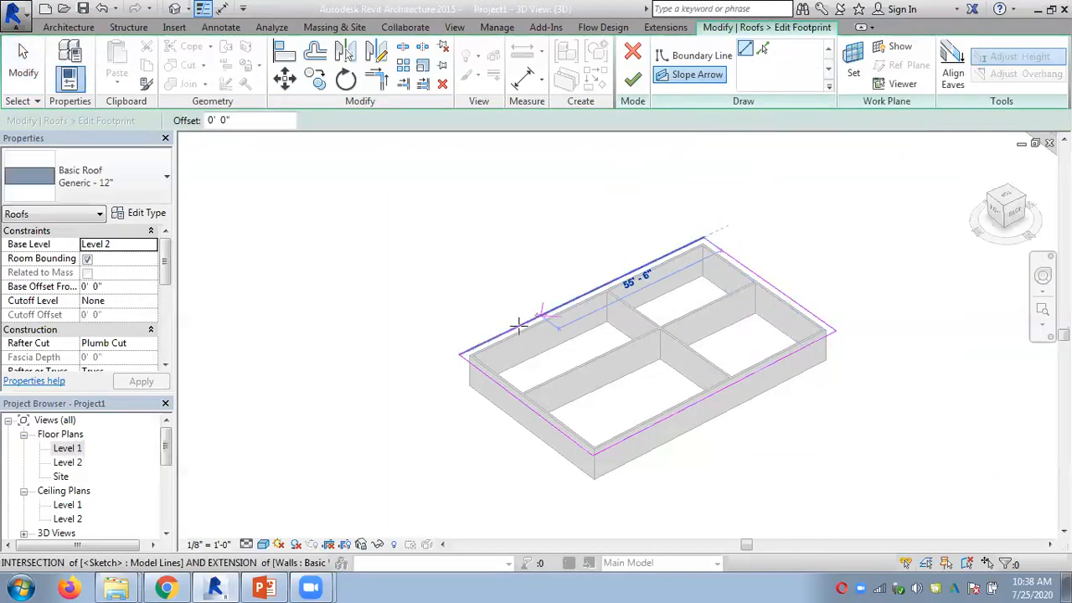
pyautogui.click(461, 353)
pyautogui.press('Escape')
pyautogui.press('Escape')
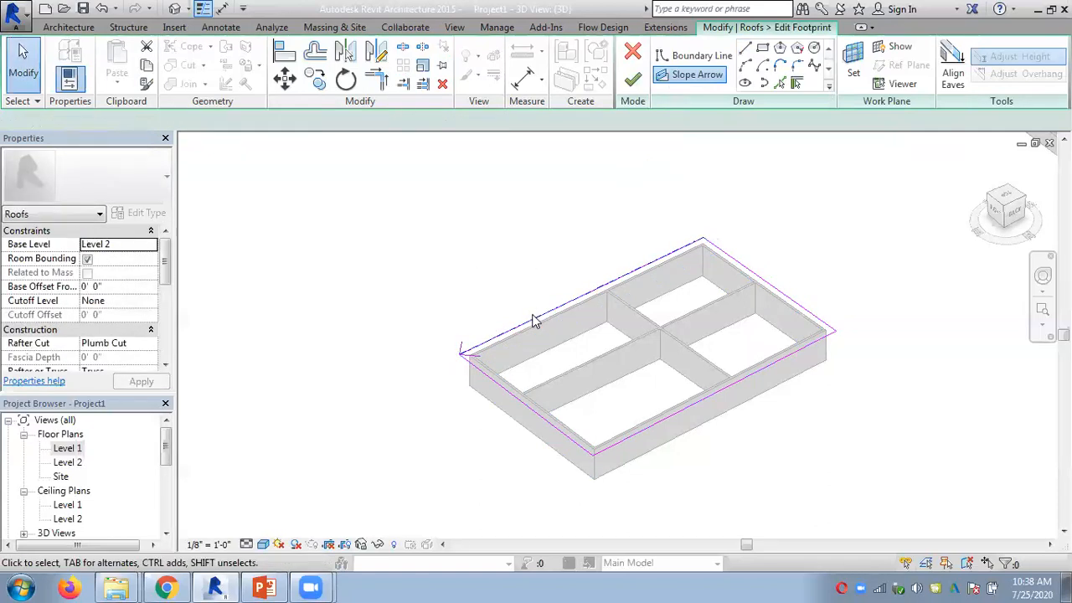
pyautogui.click(533, 327)
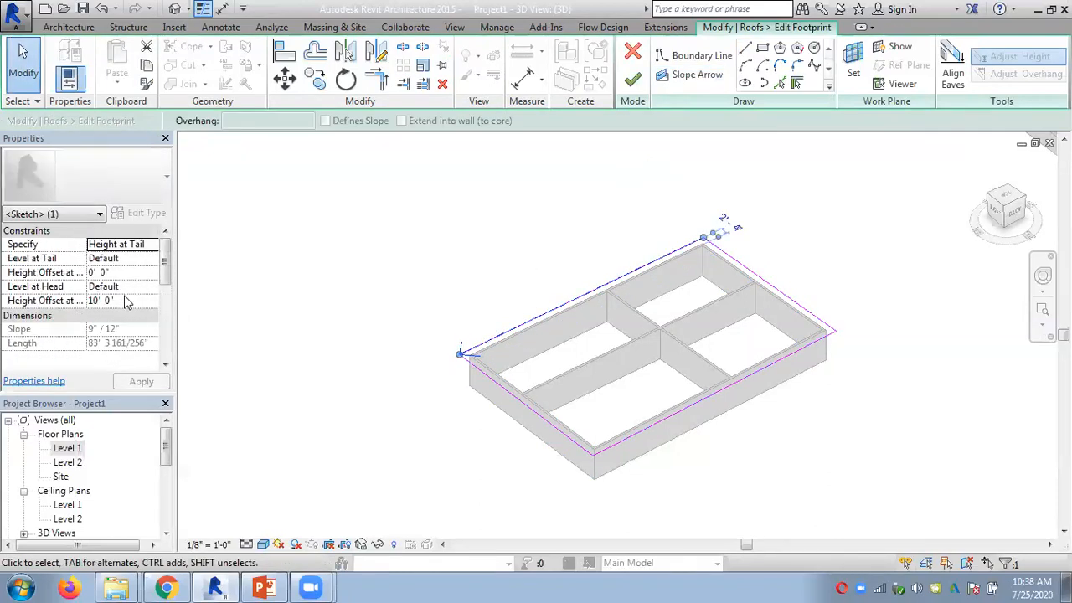
pyautogui.click(632, 78)
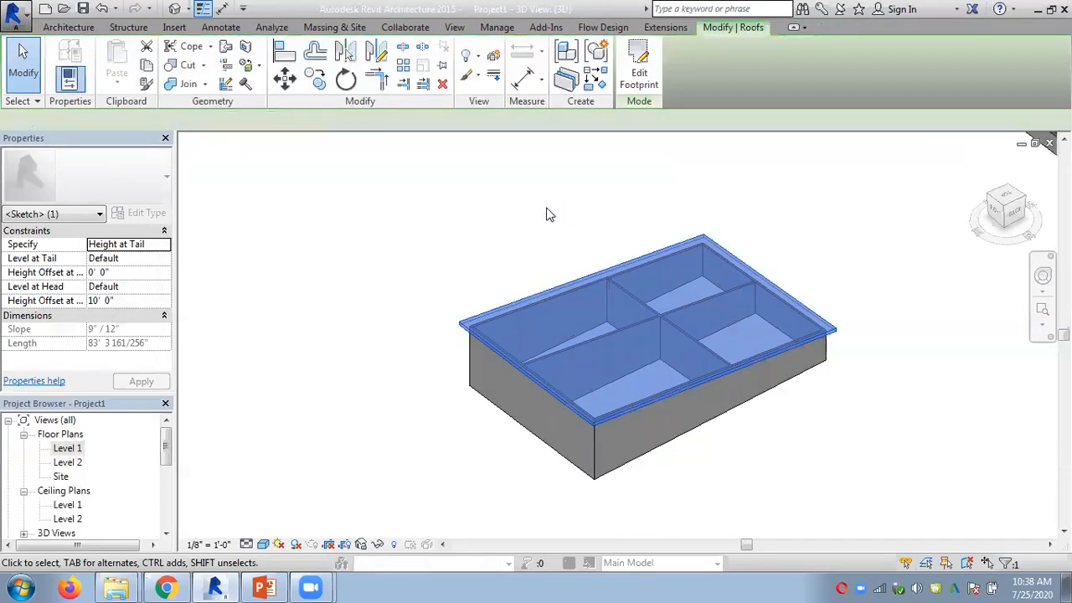
# Delete the slope arrow from the roof's footprint and finish the footprint edit
pyautogui.keyDown('shift'); pyautogui.moveTo(769, 325); pyautogui.dragTo(785, 304, button='middle'); pyautogui.keyUp('shift')
pyautogui.click(616, 277)
pyautogui.click(628, 265)
pyautogui.click(628, 268)
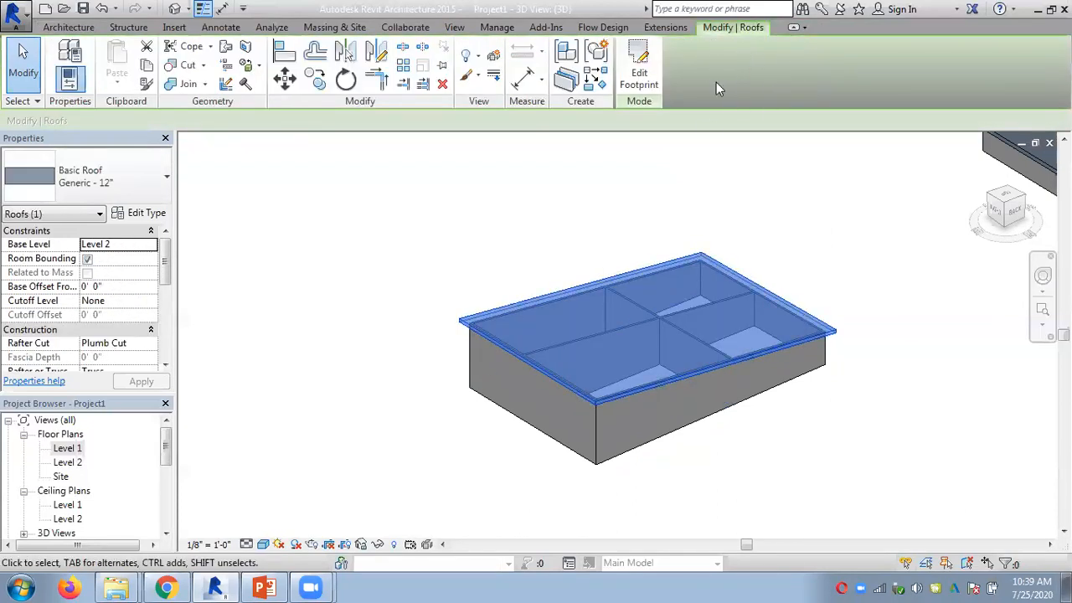
pyautogui.click(641, 67)
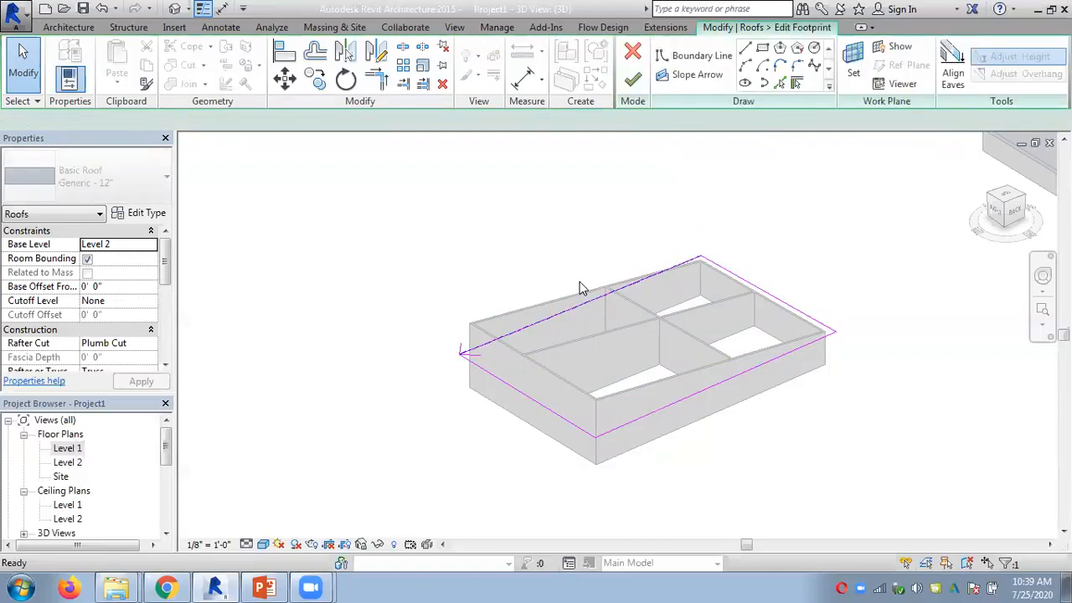
pyautogui.click(562, 312)
pyautogui.click(633, 175)
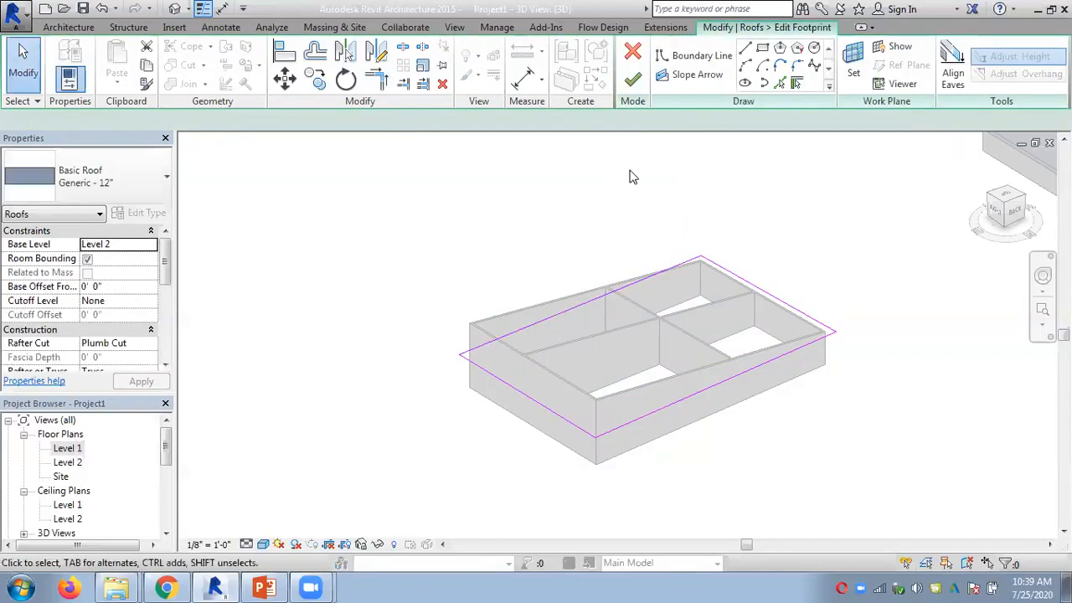
pyautogui.click(632, 77)
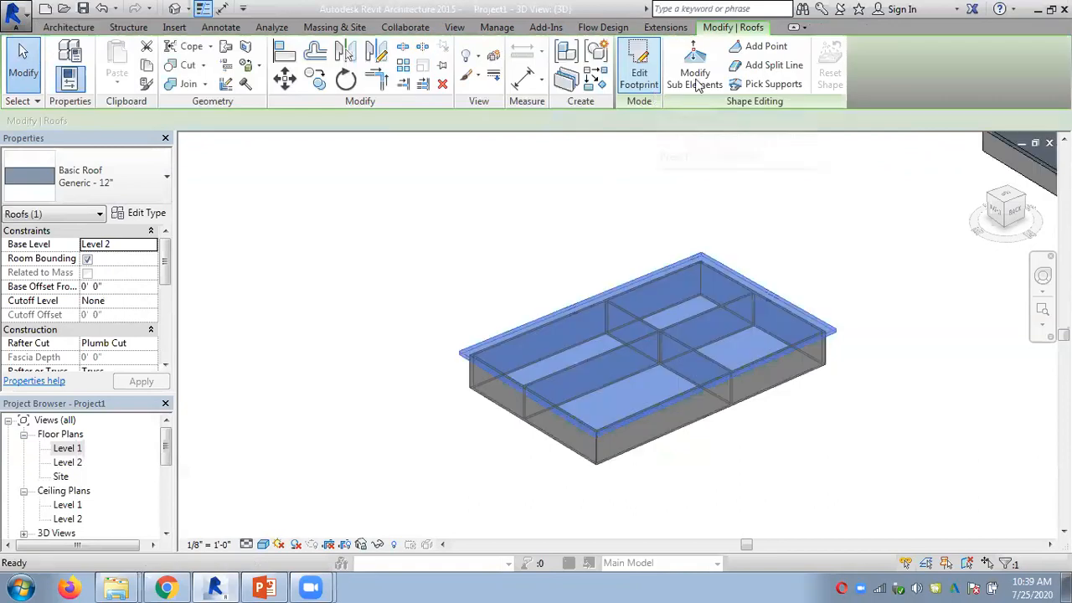
# Add a split line about 56' 5" long across the flat roof, perpendicular to its long edges and nearer one short end
pyautogui.click(708, 71)
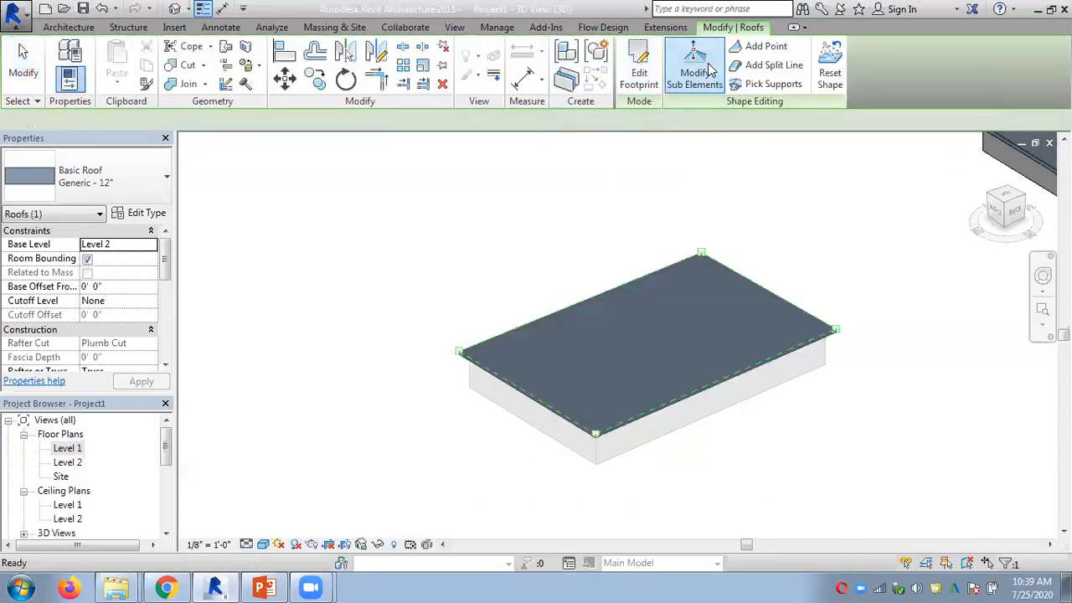
pyautogui.click(775, 65)
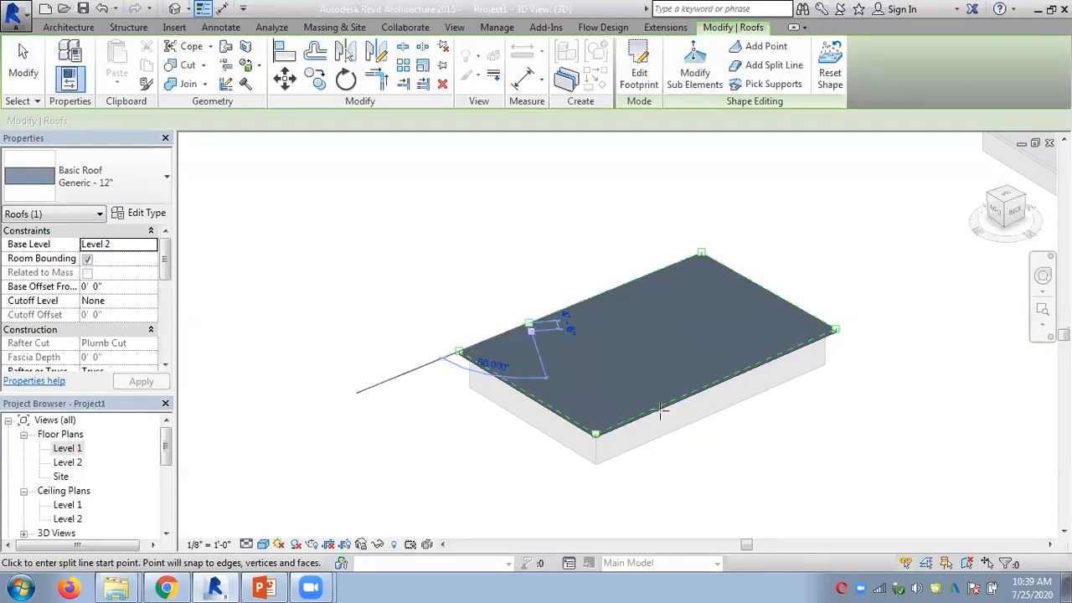
pyautogui.click(529, 321)
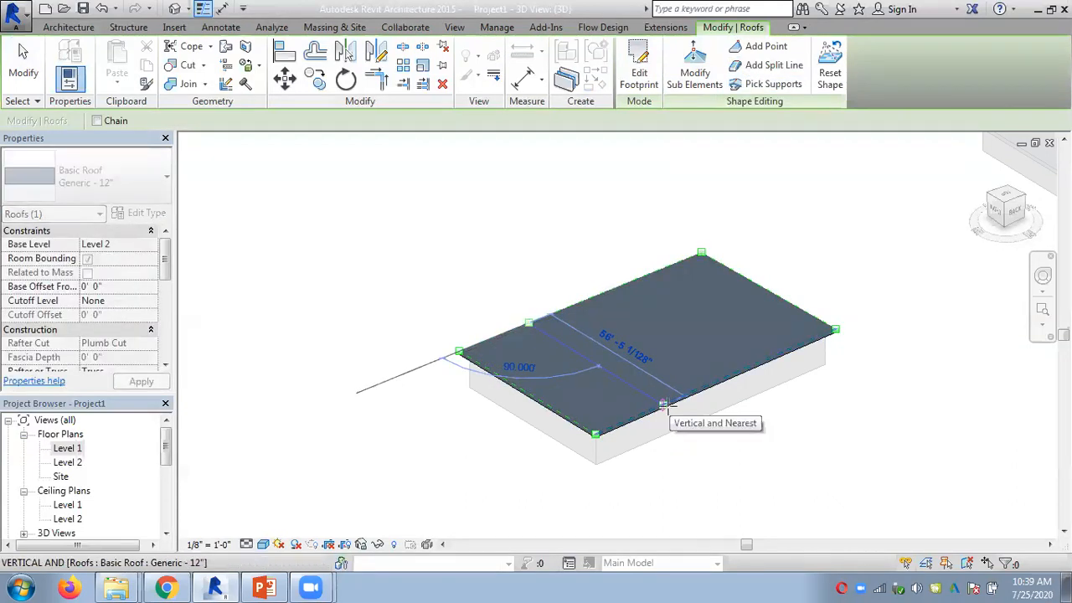
pyautogui.click(664, 406)
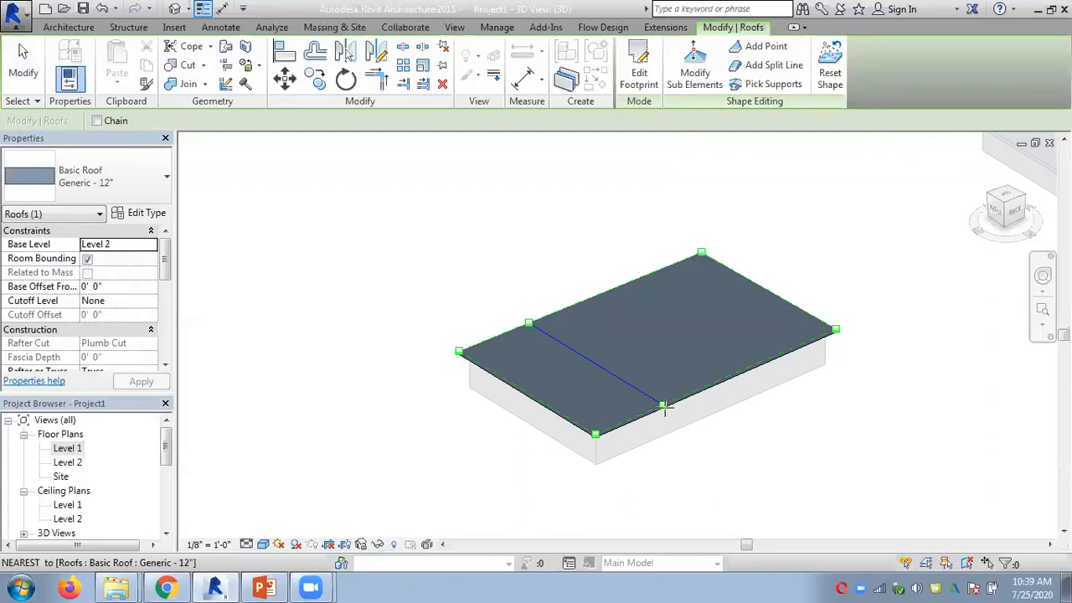
pyautogui.press('Escape')
pyautogui.press('Escape')
# Raise the roof's split line to an elevation of 10' 0"
pyautogui.click(594, 361)
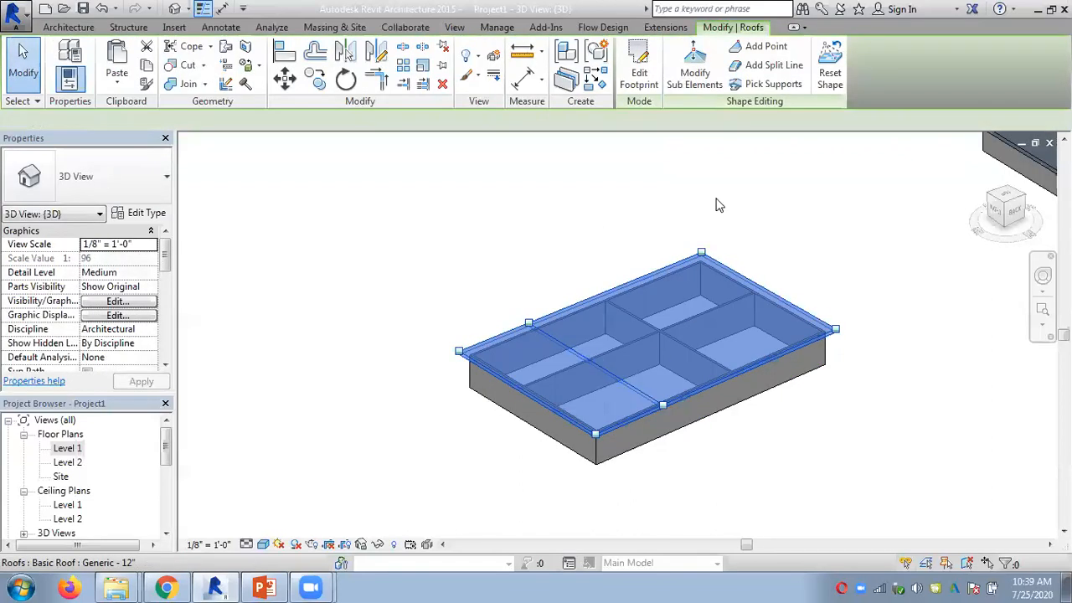
pyautogui.click(611, 373)
pyautogui.write('10')
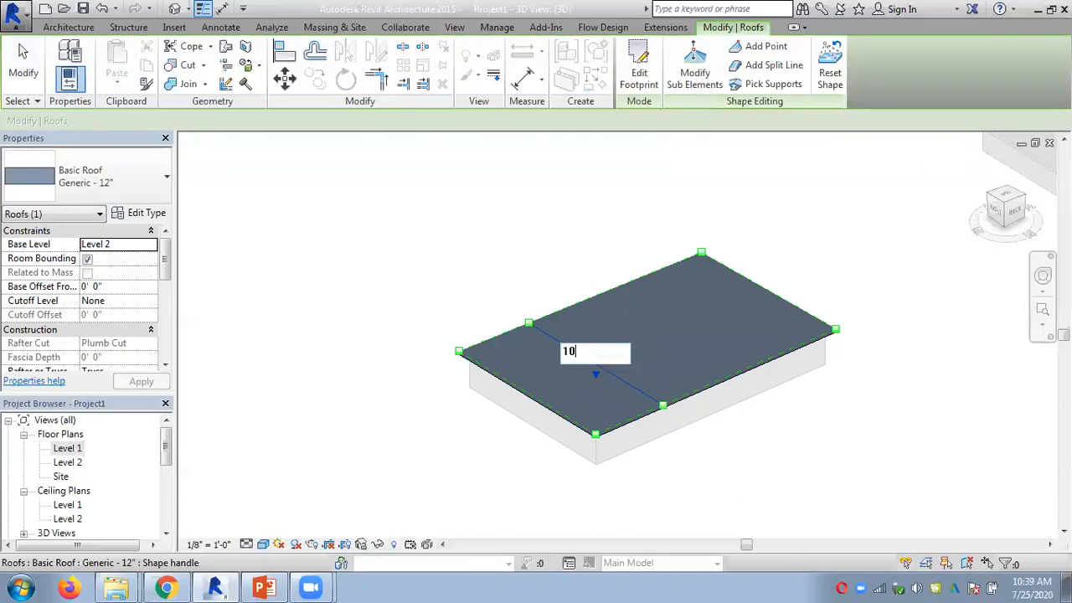
pyautogui.press('Return')
pyautogui.click(567, 242)
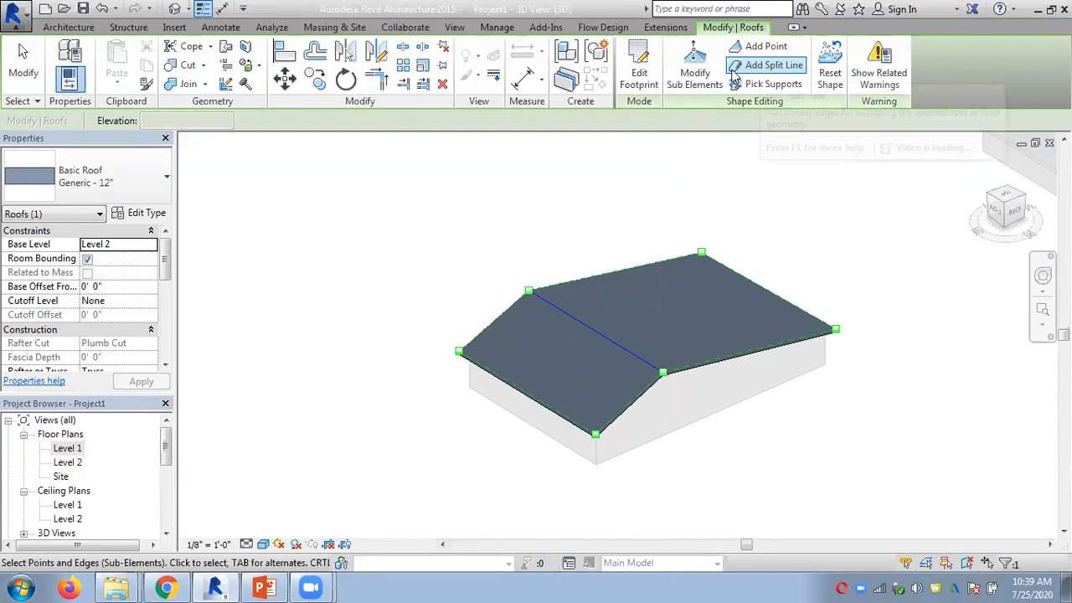
# Add a point inside the larger roof face beyond the split line, raise it to 15' 0" and leave shape editing
pyautogui.click(762, 46)
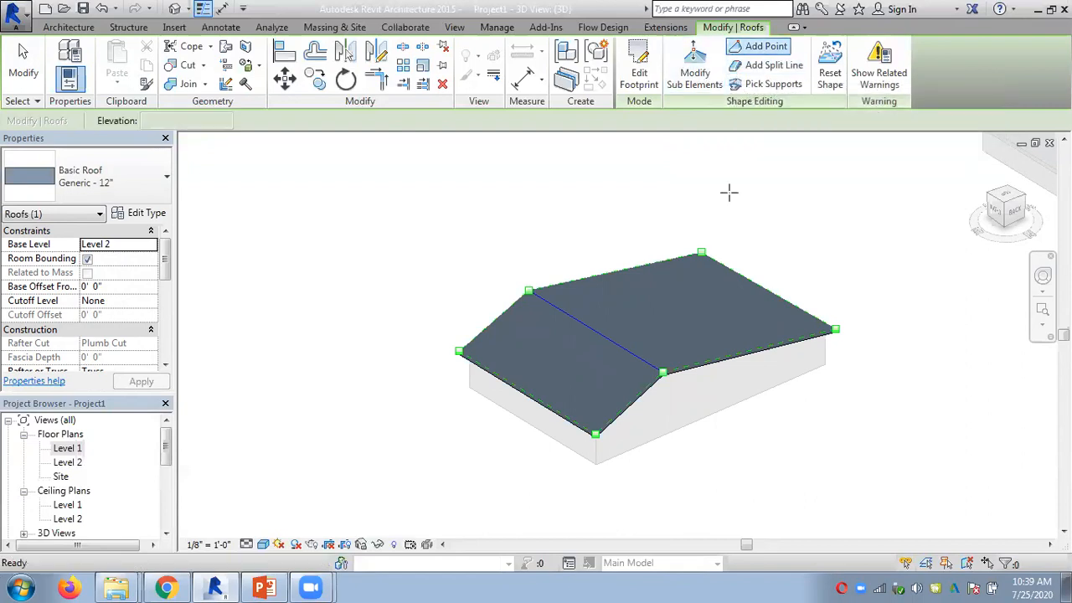
pyautogui.click(682, 308)
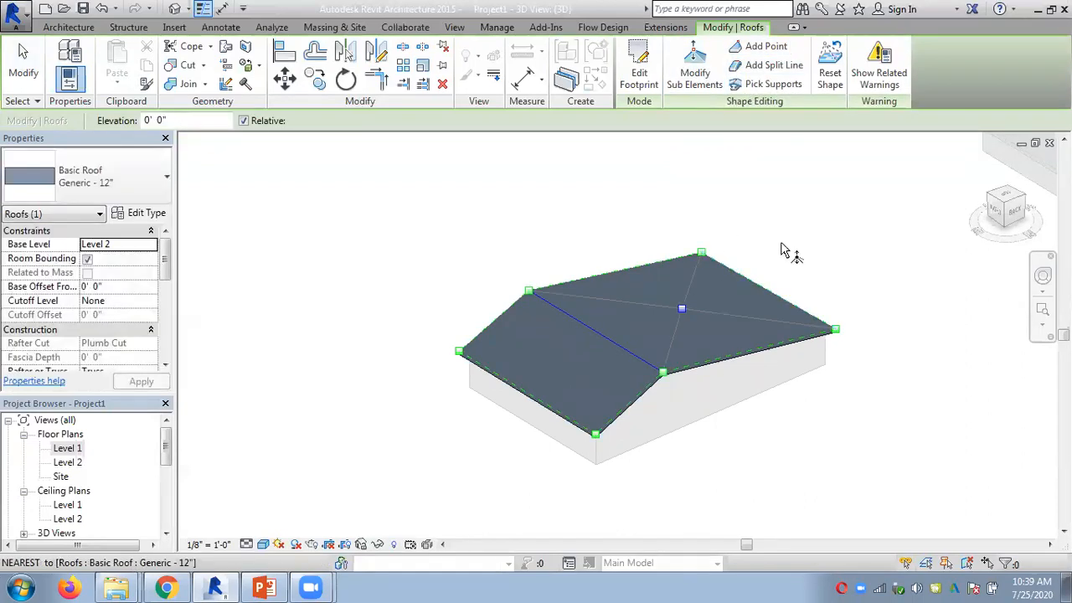
pyautogui.click(682, 309)
pyautogui.click(708, 304)
pyautogui.write('15')
pyautogui.press('Return')
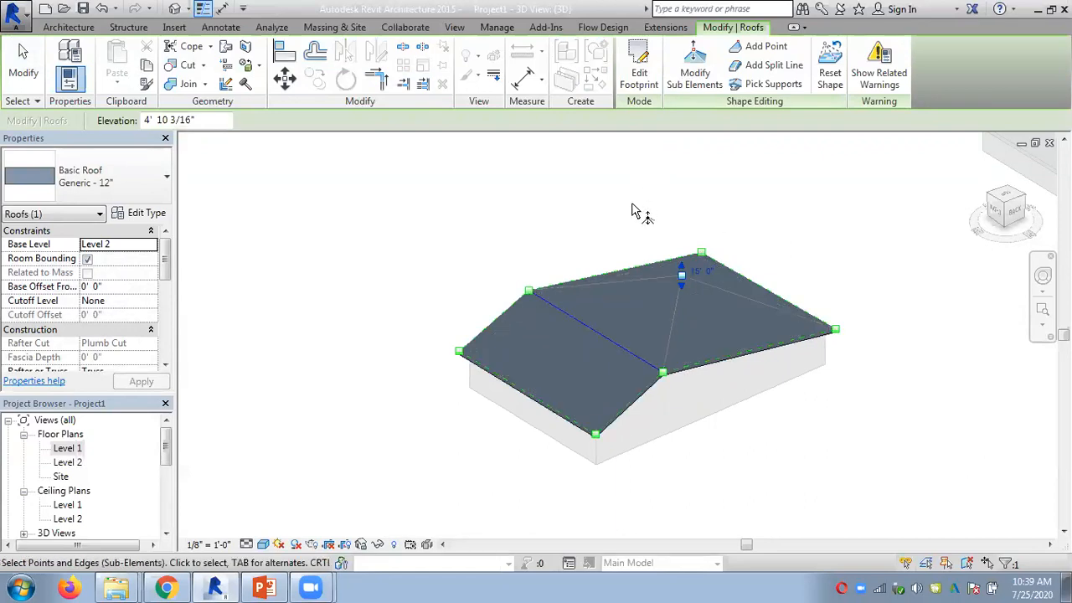
pyautogui.press('Escape')
pyautogui.press('Escape')
# Examine the reshaped roof and the long wall below it from different angles
pyautogui.keyDown('shift'); pyautogui.moveTo(868, 378); pyautogui.dragTo(851, 335, button='middle'); pyautogui.keyUp('shift')
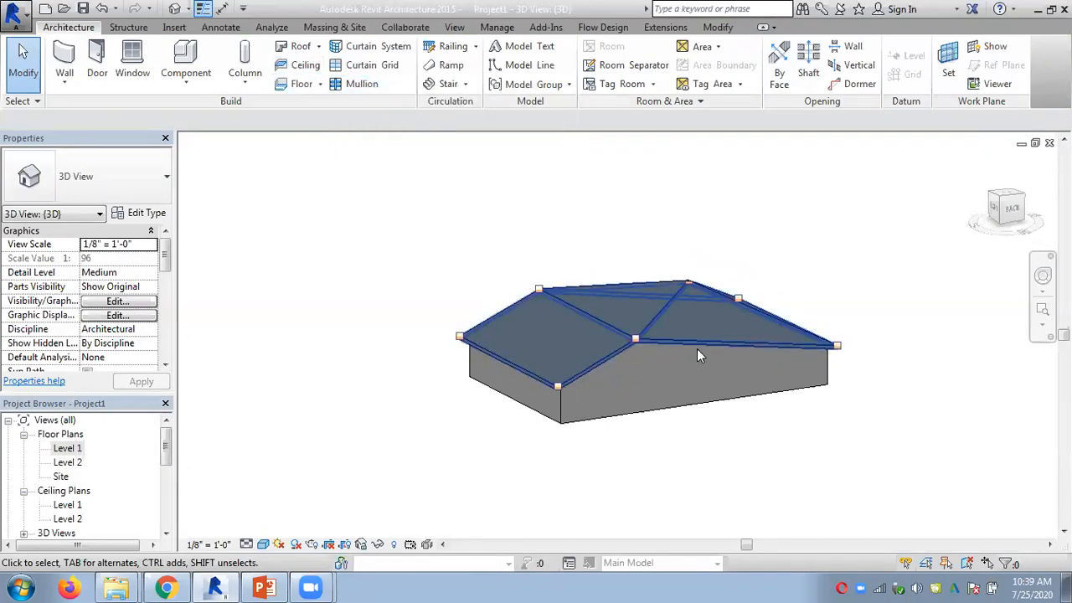
pyautogui.keyDown('shift'); pyautogui.moveTo(530, 256); pyautogui.dragTo(555, 304, button='middle'); pyautogui.keyUp('shift')
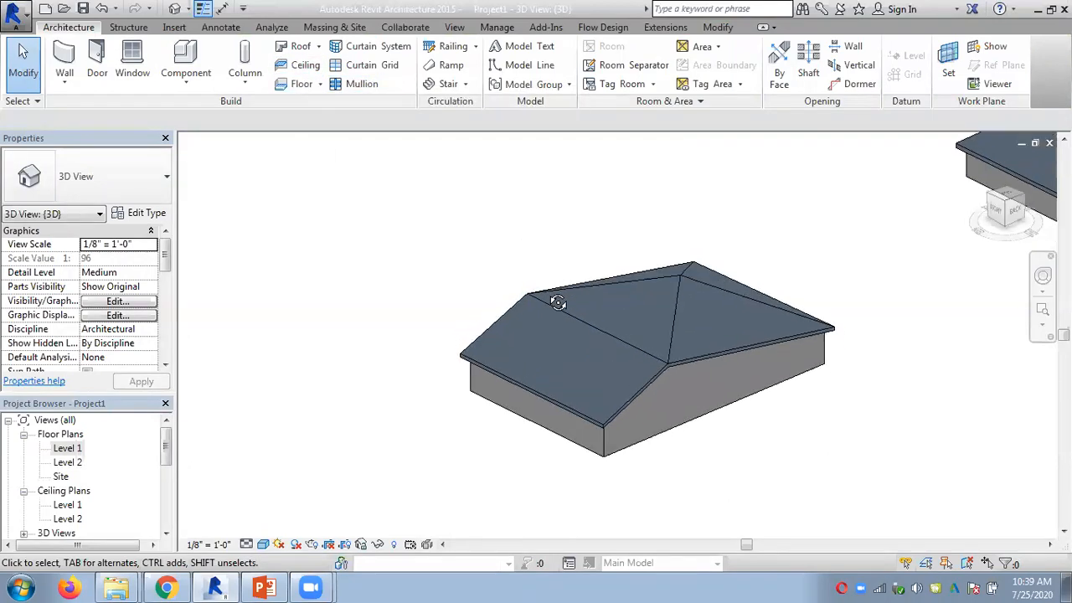
pyautogui.click(669, 348)
pyautogui.press('Escape')
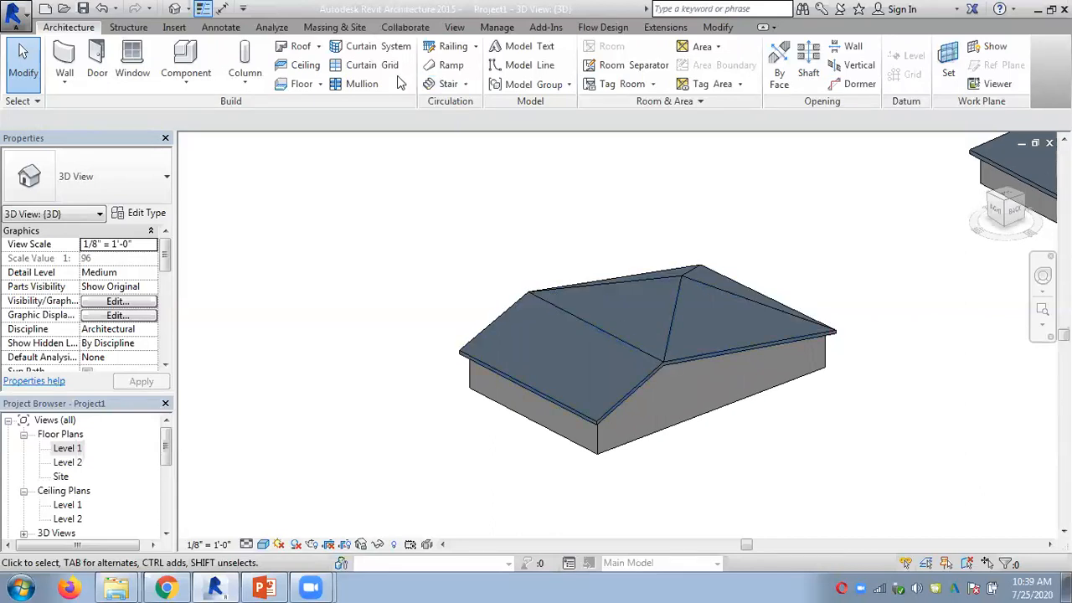
pyautogui.click(675, 346)
pyautogui.press('Escape')
pyautogui.click(695, 349)
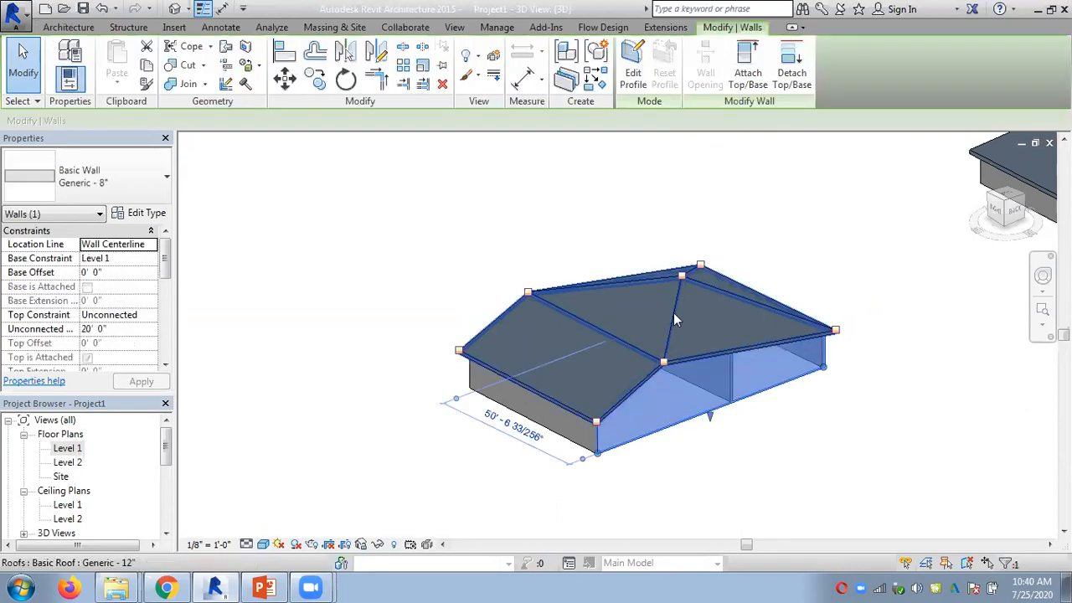
pyautogui.click(677, 320)
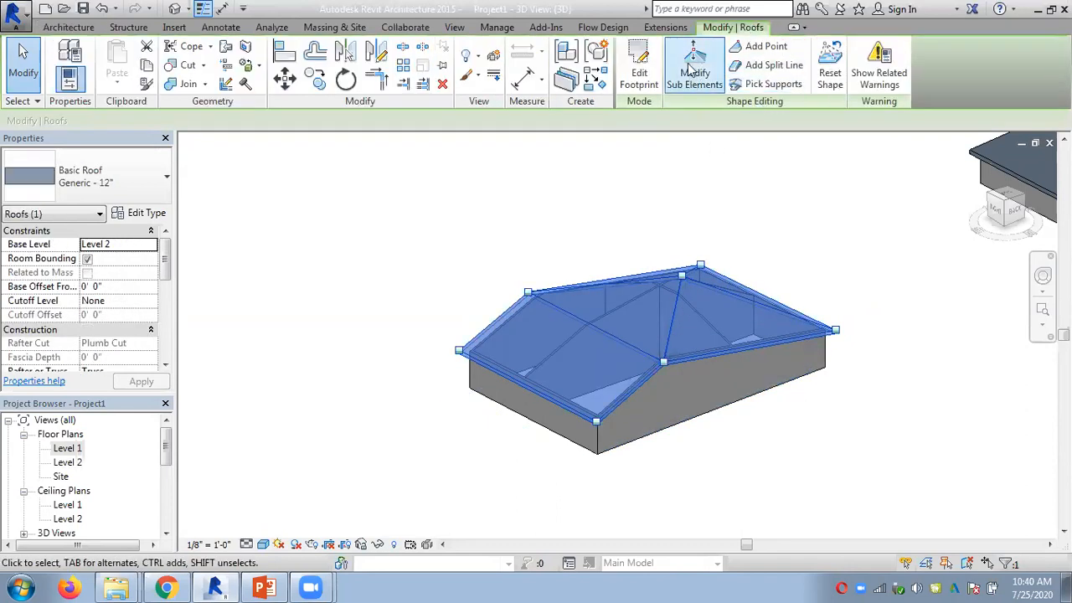
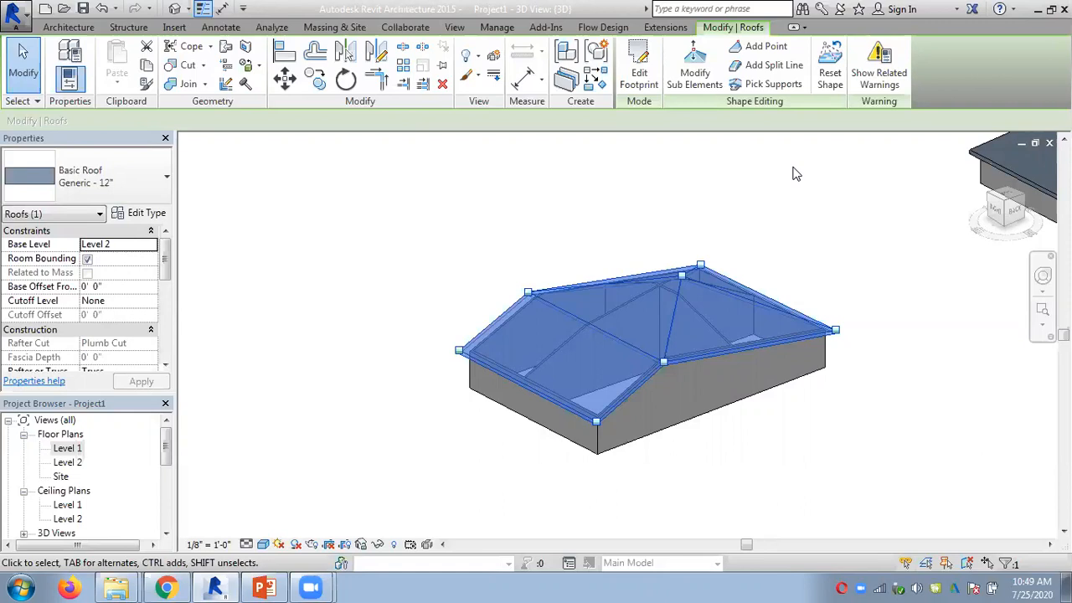
# Delete the reshaped roof from the four-room building
pyautogui.click(777, 228)
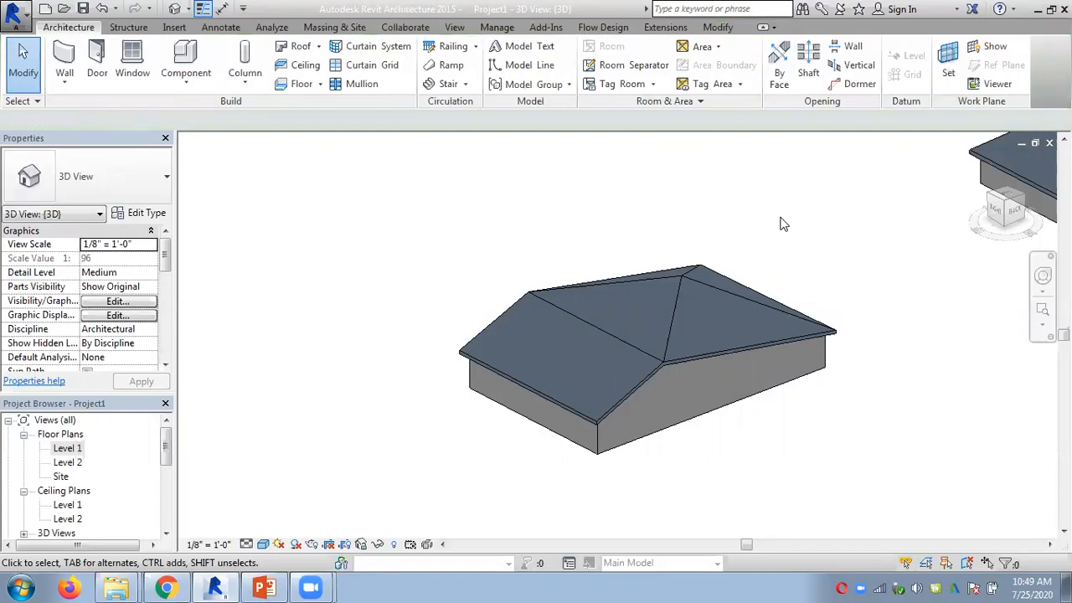
pyautogui.click(735, 299)
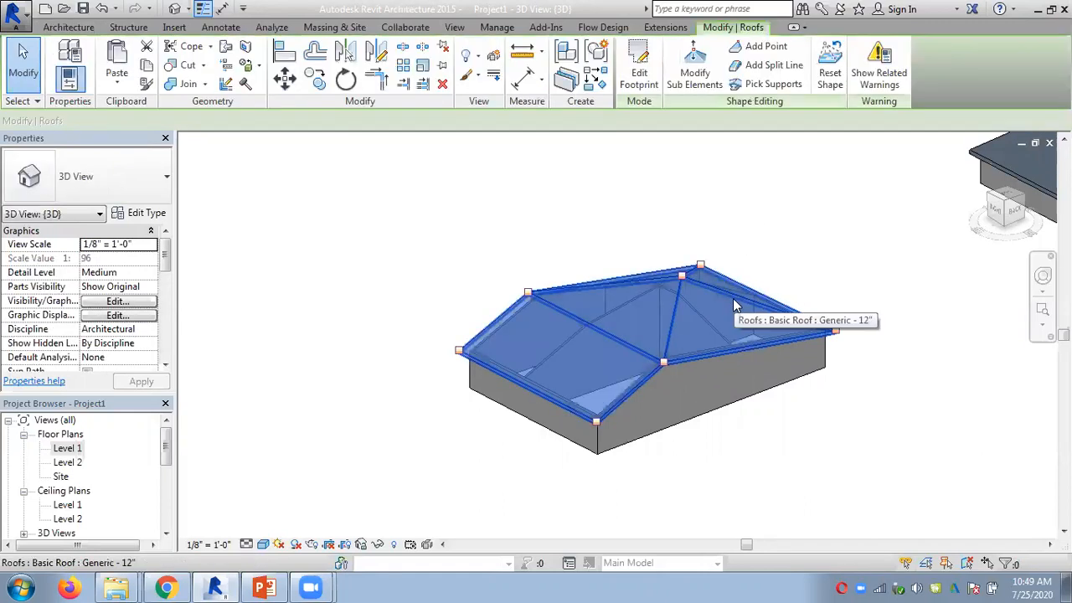
pyautogui.press('Delete')
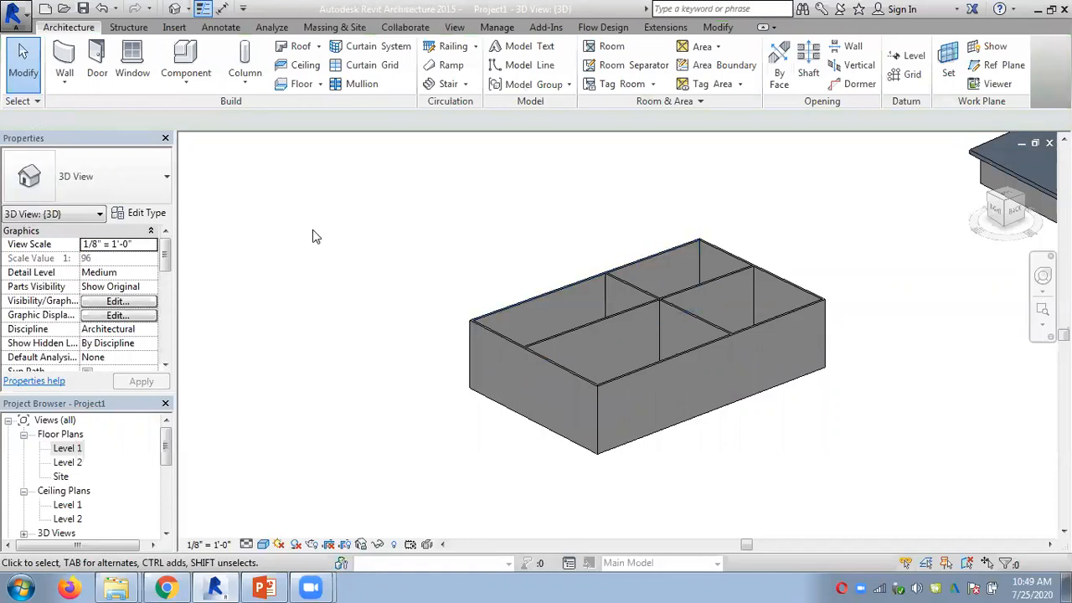
# Check the available roof creation tools, then review the PowerPoint slides on creating roofs by extrusion, from slide 11 through slide 15
pyautogui.click(318, 46)
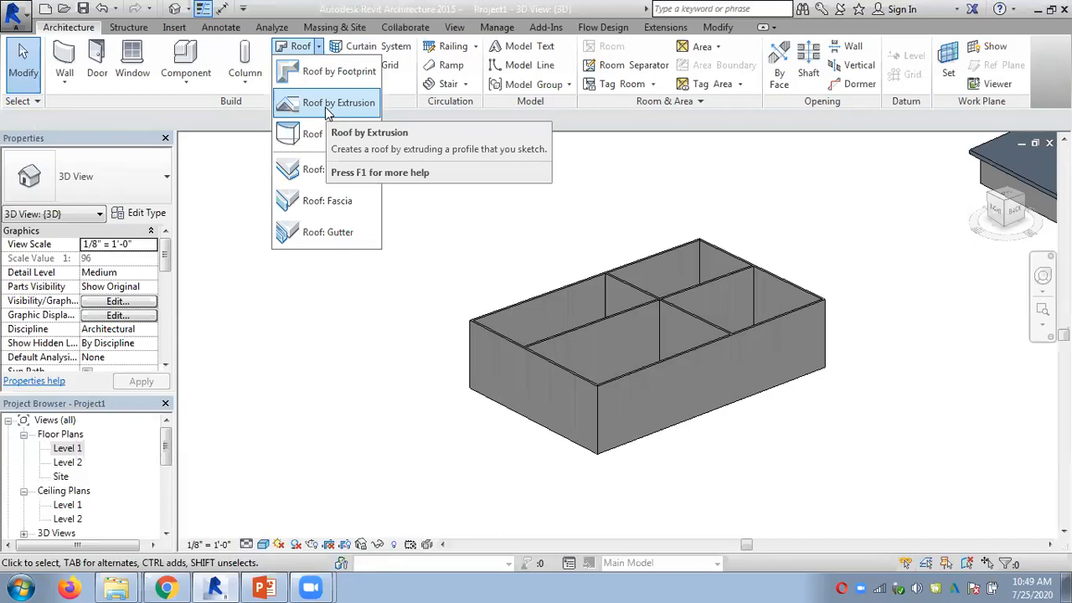
pyautogui.click(262, 587)
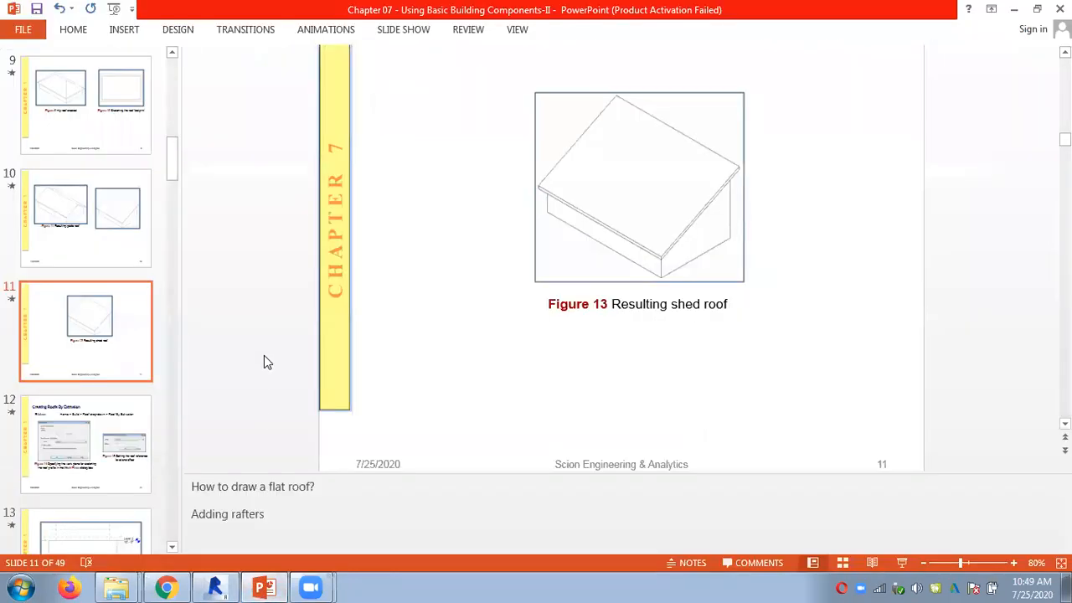
pyautogui.scroll(-1, 263, 361)
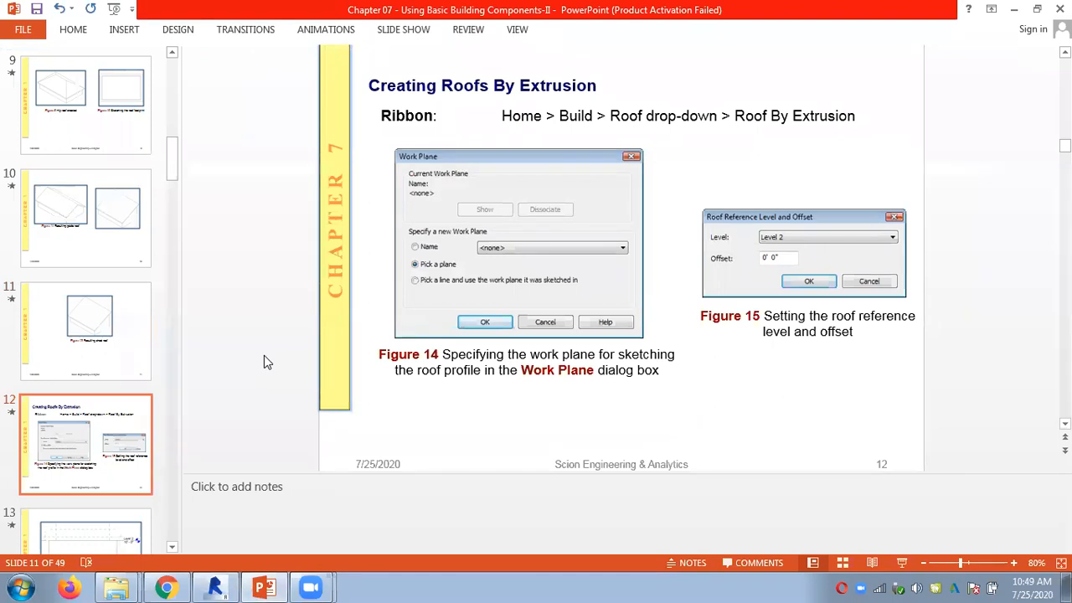
pyautogui.scroll(-2, 264, 360)
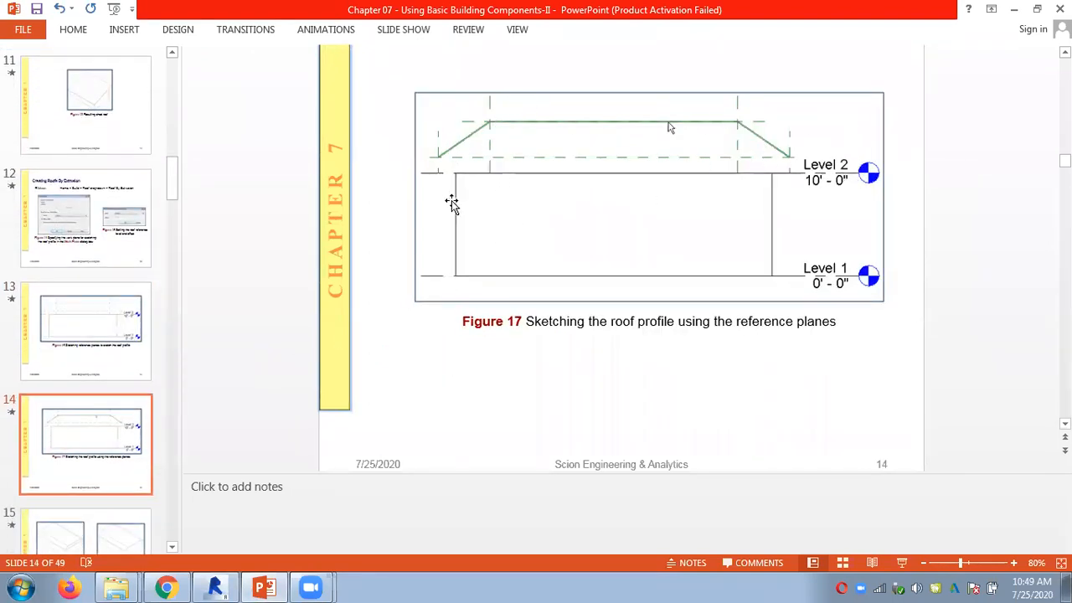
pyautogui.scroll(-1, 570, 210)
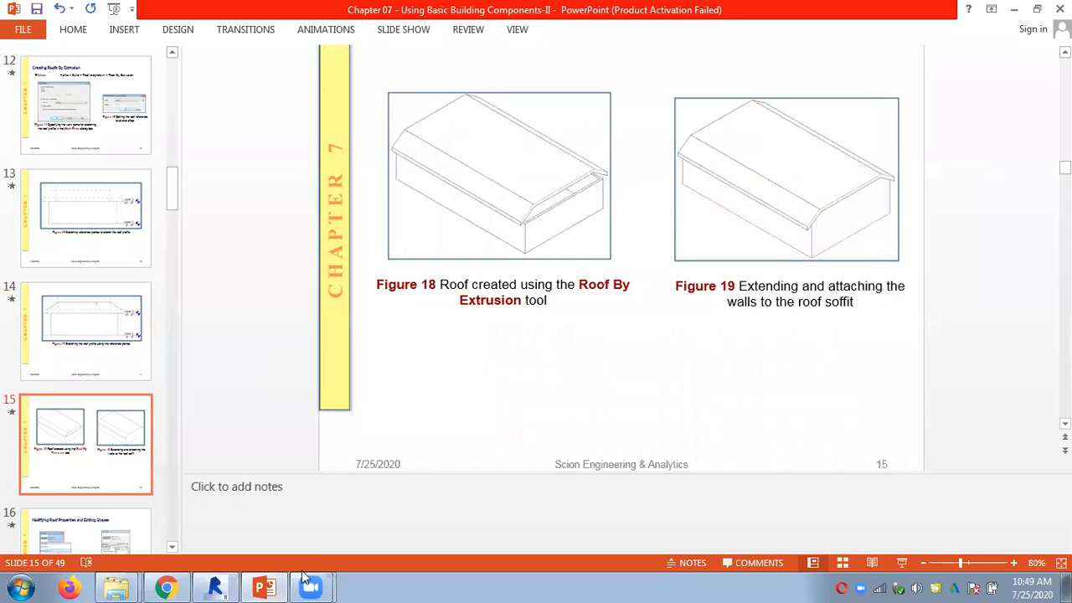
# Switch to Revit and open the South elevation, framed on the four-room building
pyautogui.click(214, 588)
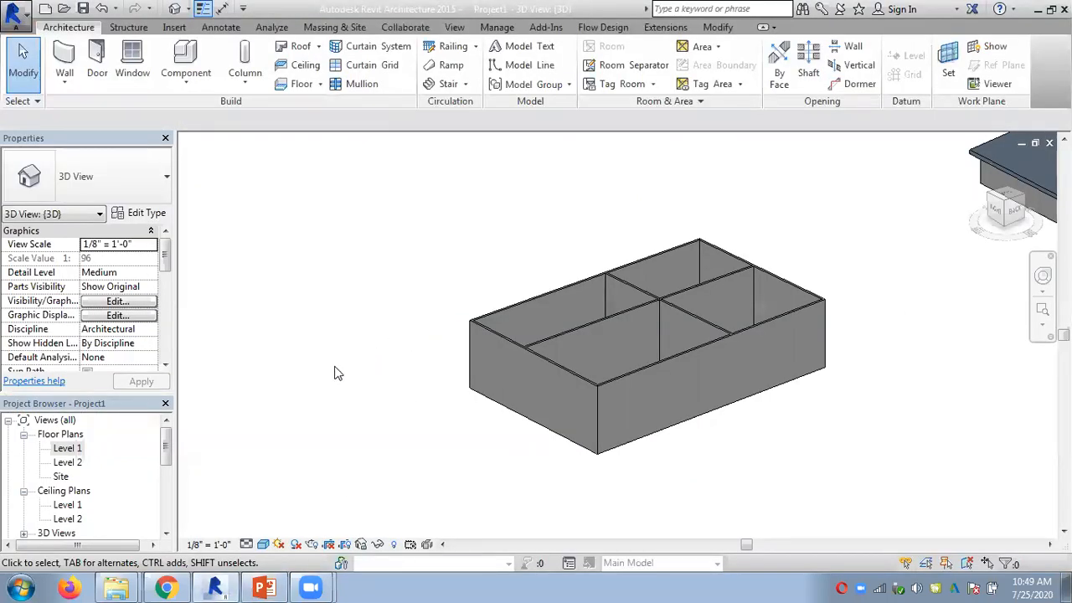
pyautogui.moveTo(166, 444); pyautogui.dragTo(165, 484)
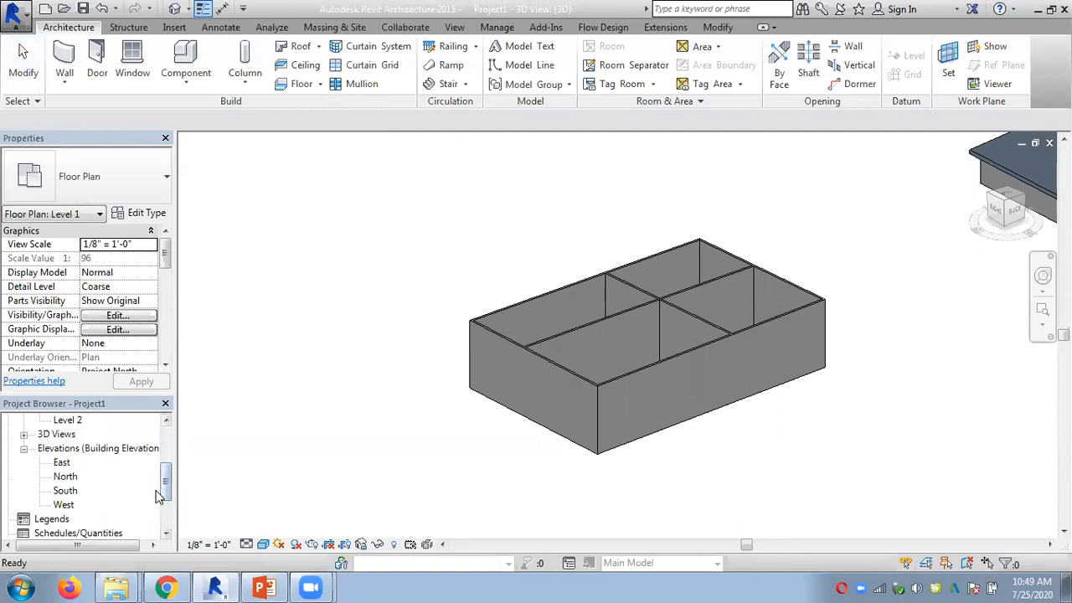
pyautogui.doubleClick(66, 492)
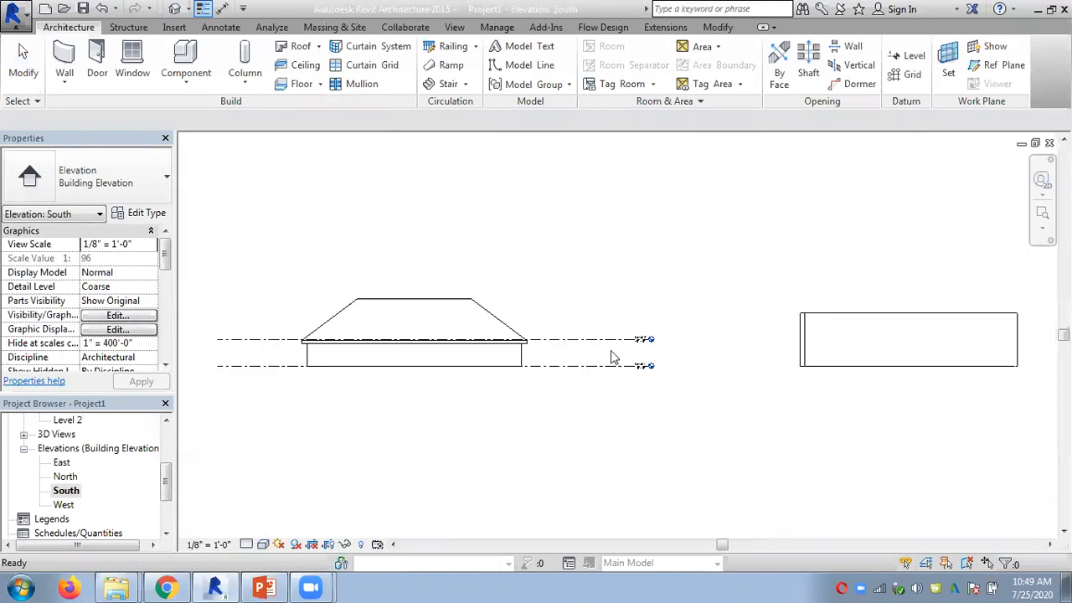
pyautogui.scroll(1, 754, 337)
pyautogui.moveTo(752, 340); pyautogui.dragTo(402, 373, button='middle')
pyautogui.scroll(4, 594, 362)
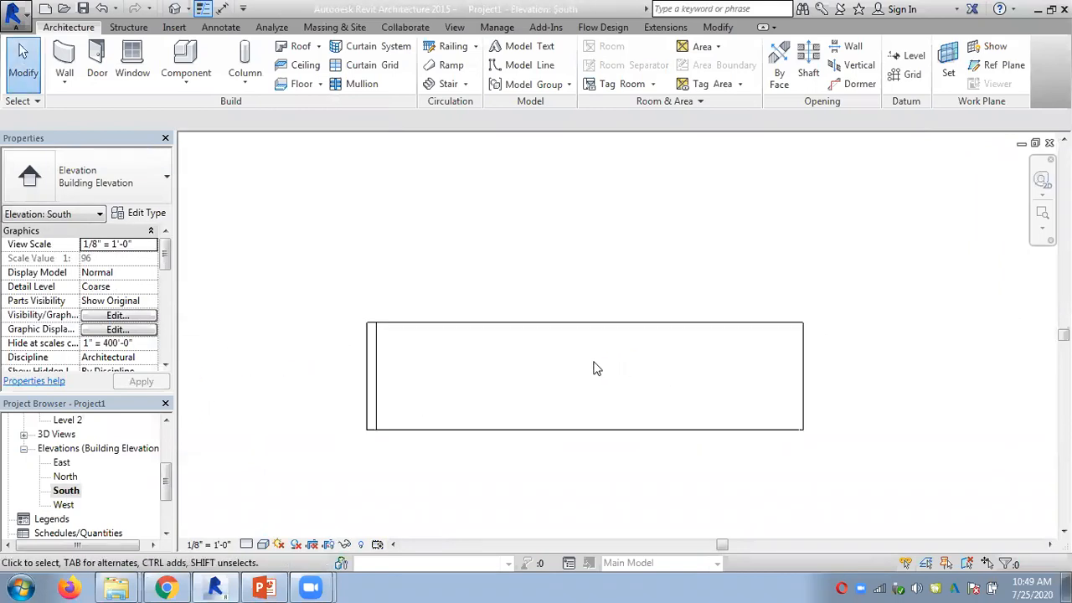
# Start a Roof by Extrusion on the picked wall plane facing the South elevation, with reference level Level 2 and offset 0' 0"
pyautogui.click(319, 47)
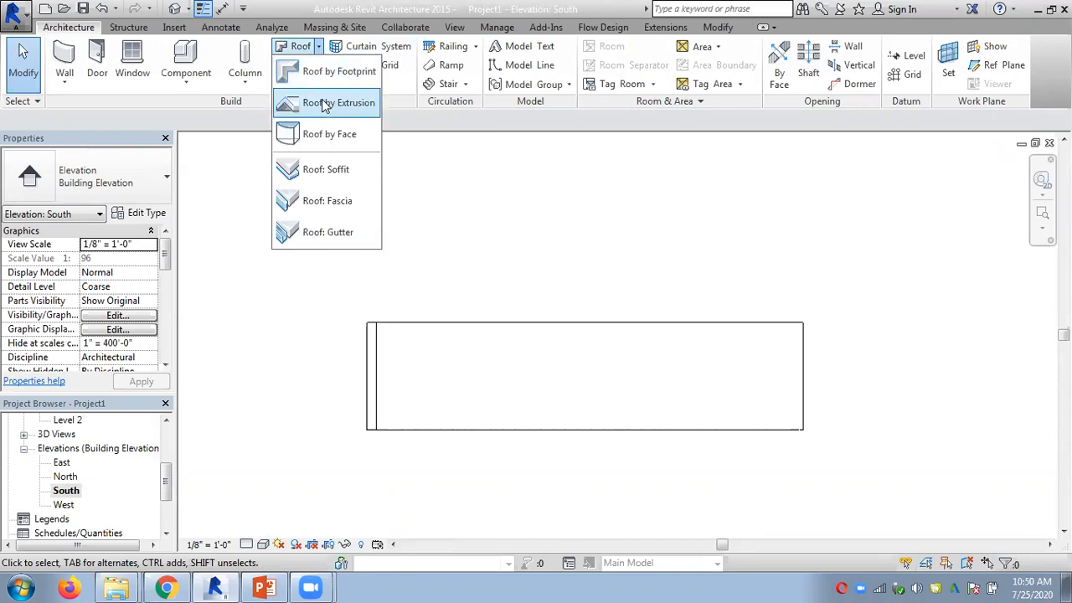
pyautogui.click(322, 102)
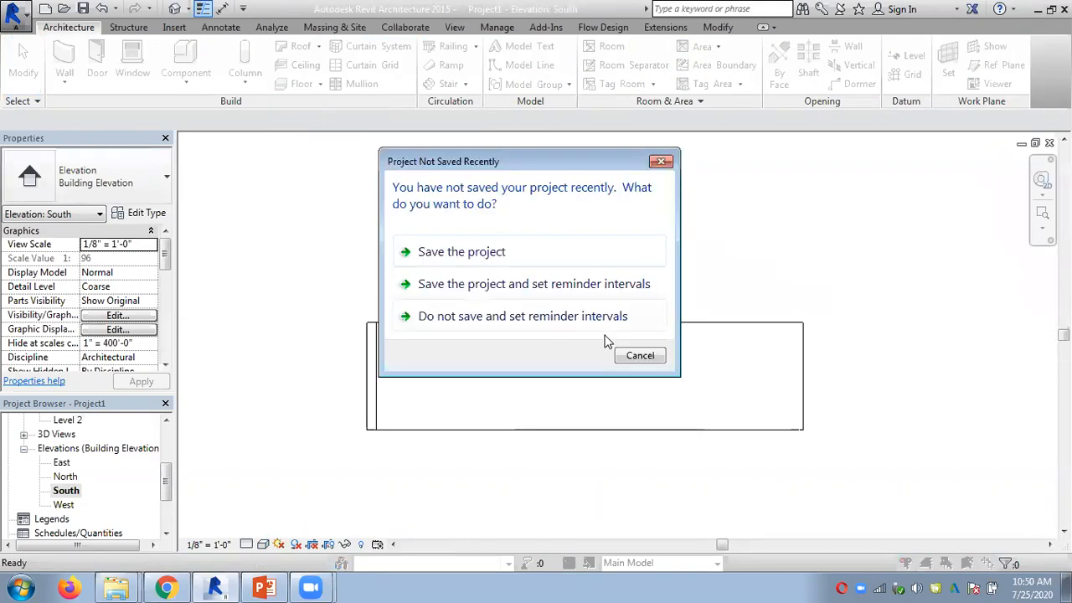
pyautogui.click(641, 357)
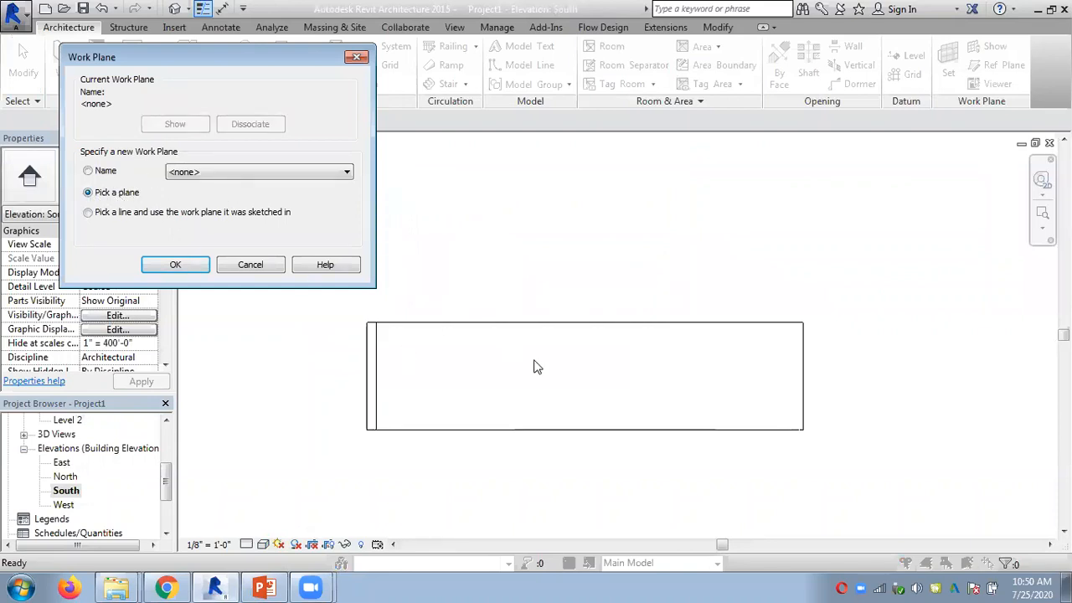
pyautogui.click(151, 266)
pyautogui.click(419, 323)
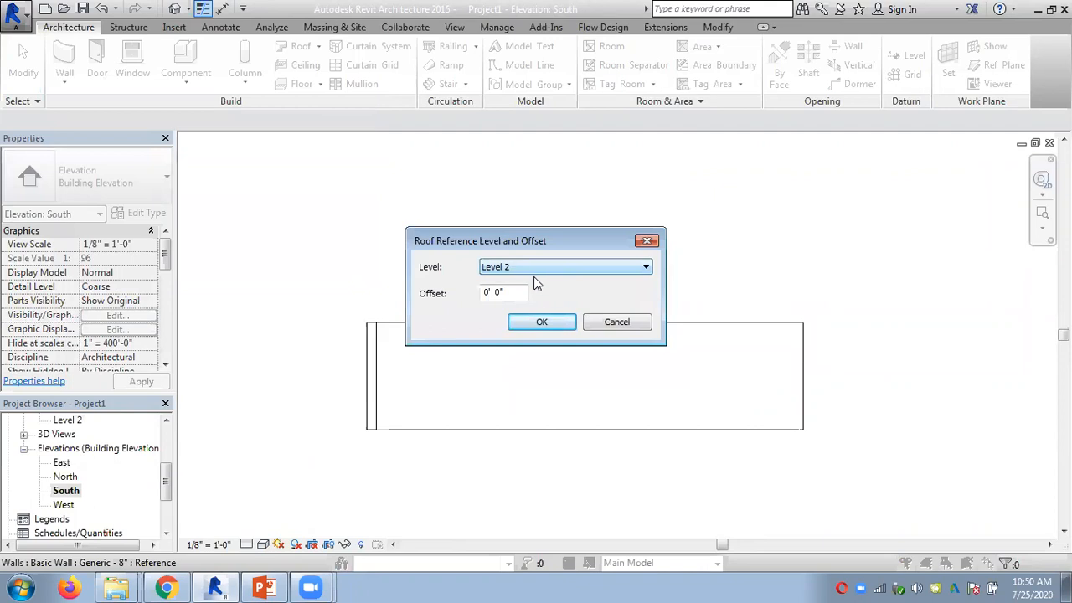
pyautogui.click(540, 324)
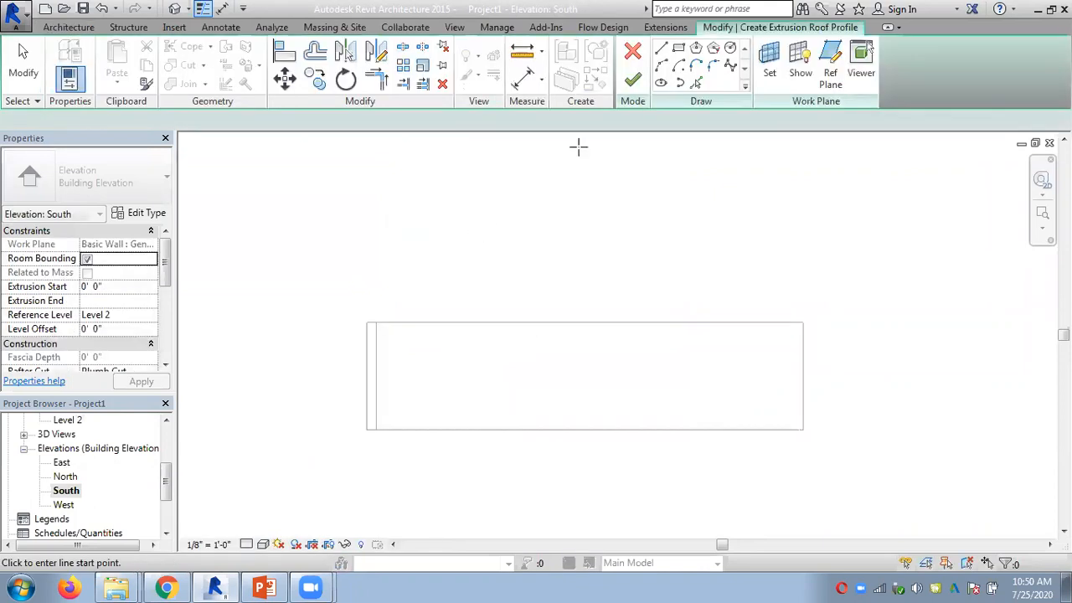
# Sketch an open profile with a rising slope about 14' 6", a flat top about 73' 6" and a falling slope, and finish the roof
pyautogui.click(329, 335)
pyautogui.click(381, 269)
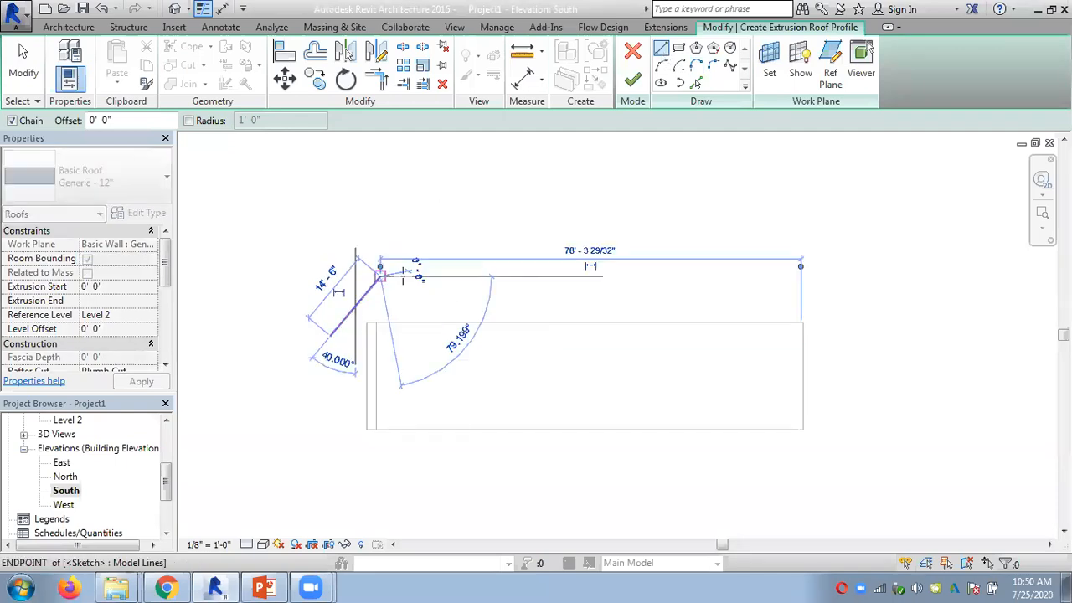
pyautogui.click(777, 277)
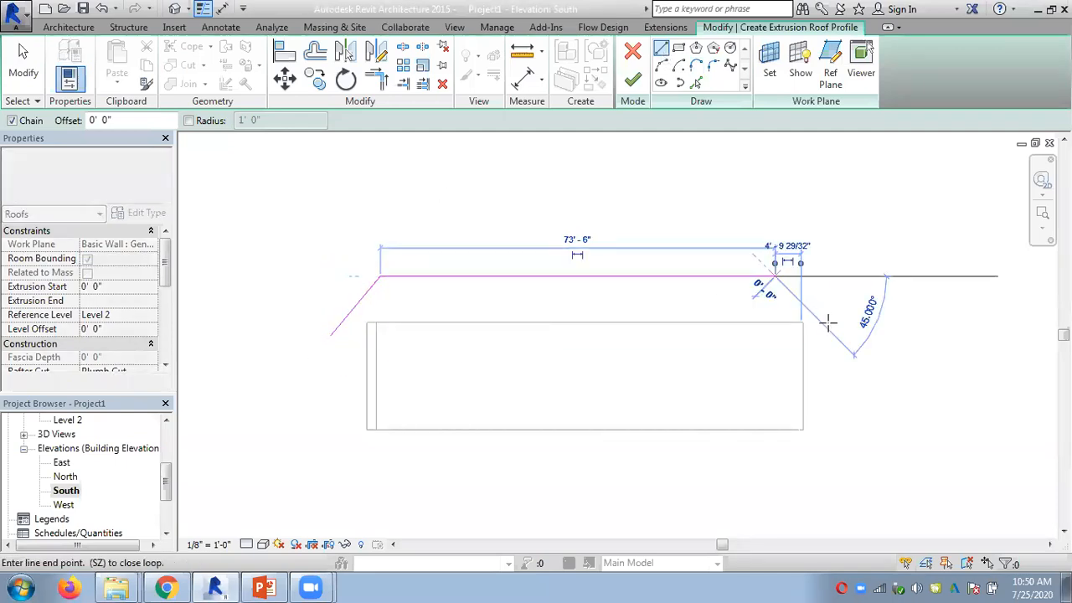
pyautogui.click(838, 330)
pyautogui.press('Escape')
pyautogui.press('Escape')
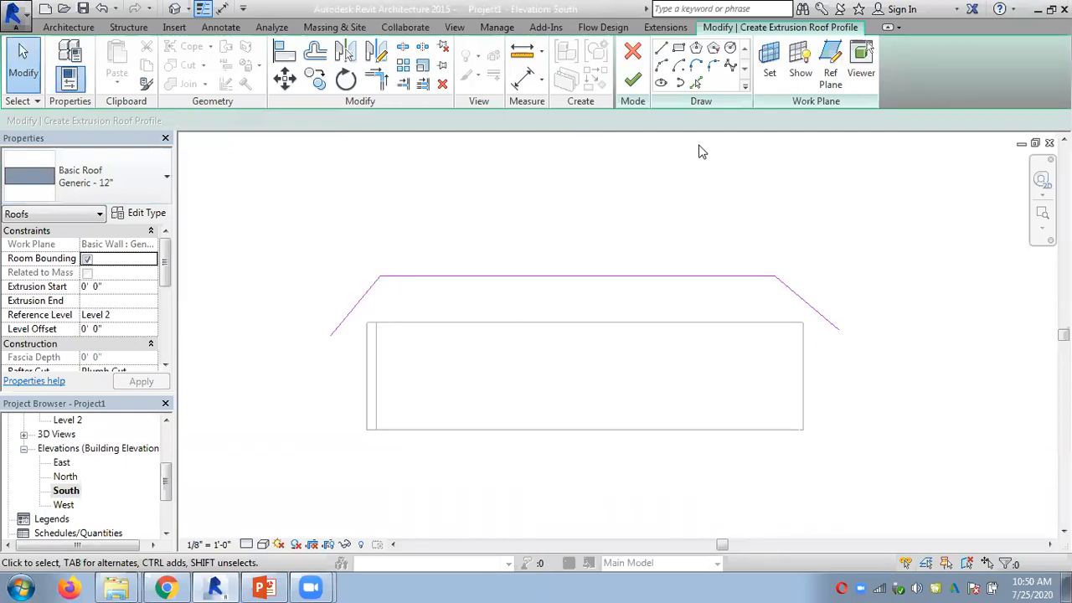
pyautogui.click(638, 83)
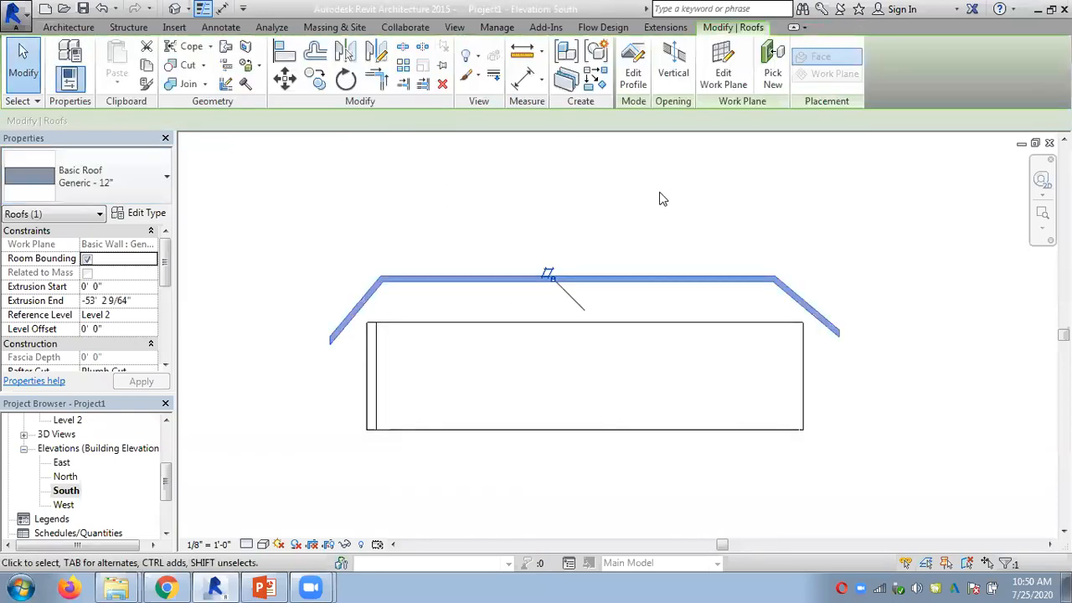
pyautogui.click(661, 205)
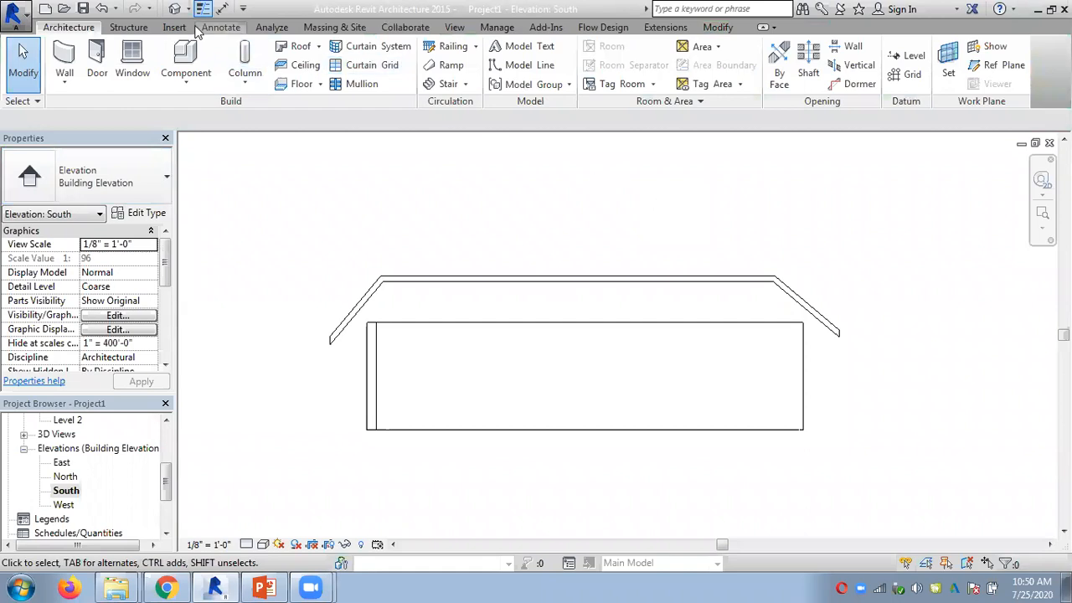
# In the 3D view, stretch both ends of the extruded roof outward past the walls to an overall depth of about 75' 3"
pyautogui.click(173, 8)
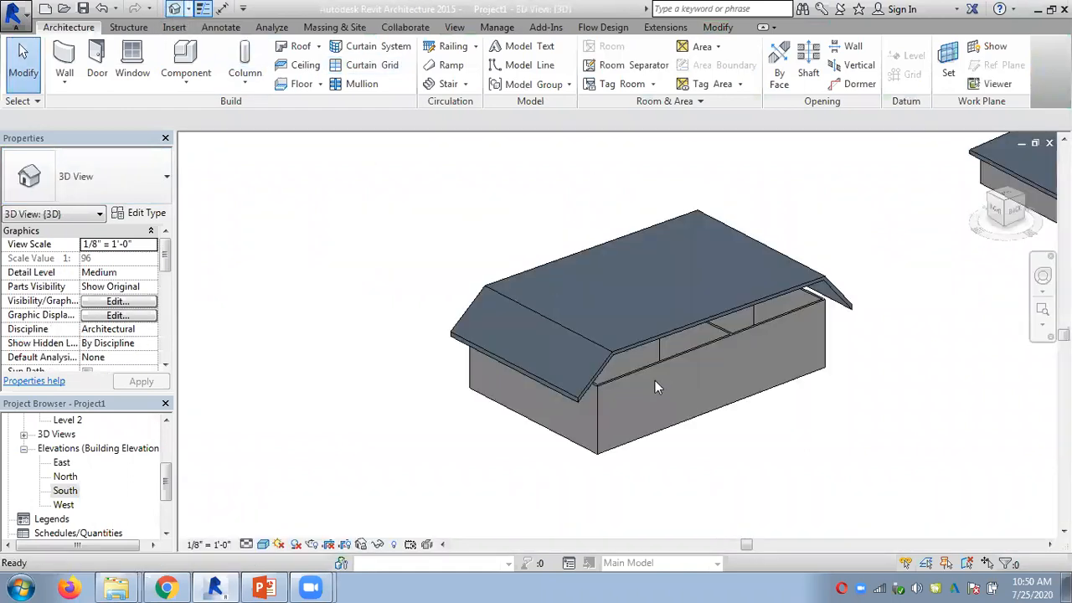
pyautogui.click(630, 350)
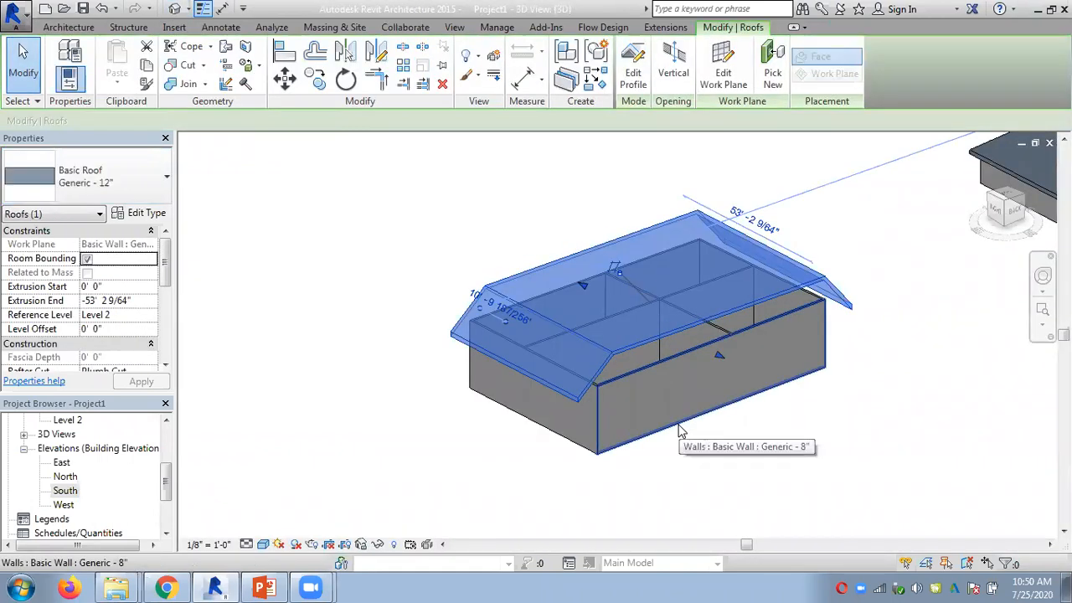
pyautogui.moveTo(719, 357); pyautogui.dragTo(758, 391)
pyautogui.moveTo(582, 284); pyautogui.dragTo(449, 228)
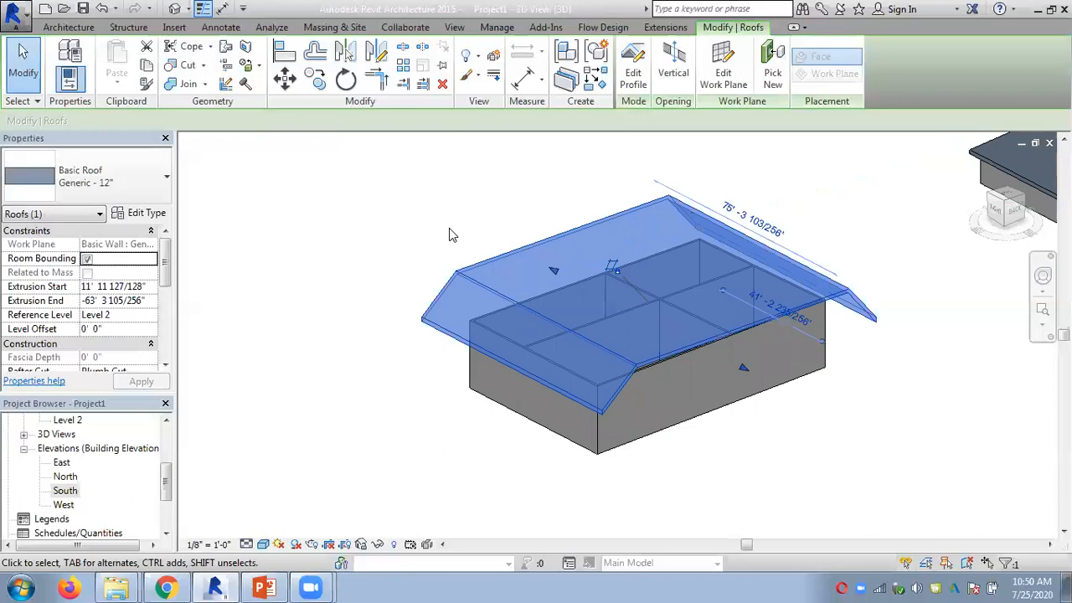
# Pull both roof ends back inside the walls, to extrusion start about -9' 10" and end about -45' 9", and delete the roof
pyautogui.moveTo(731, 362); pyautogui.dragTo(653, 320)
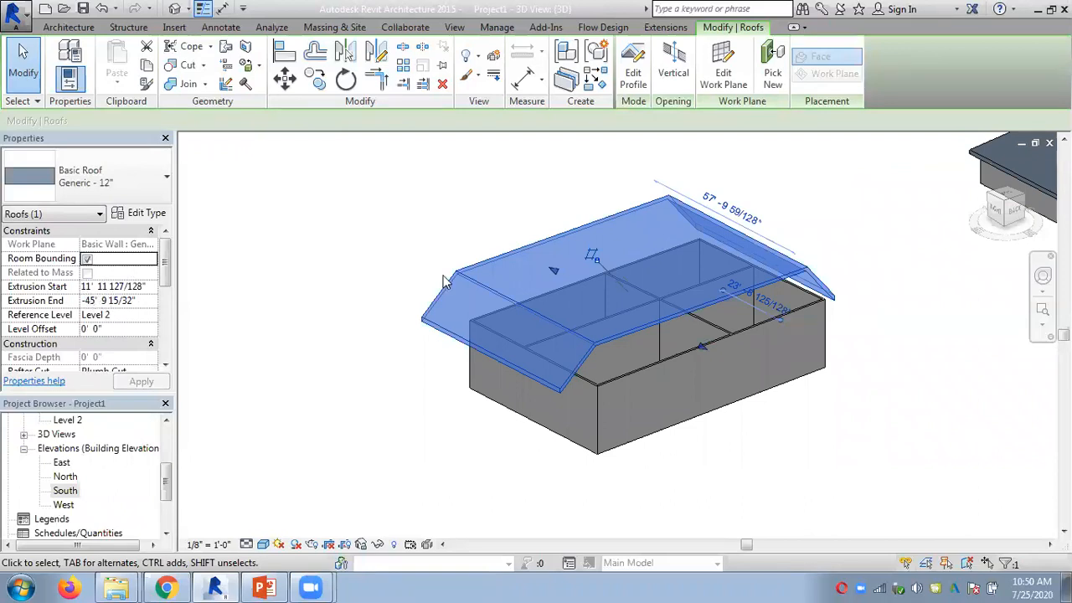
pyautogui.moveTo(554, 271); pyautogui.dragTo(643, 356)
pyautogui.click(404, 244)
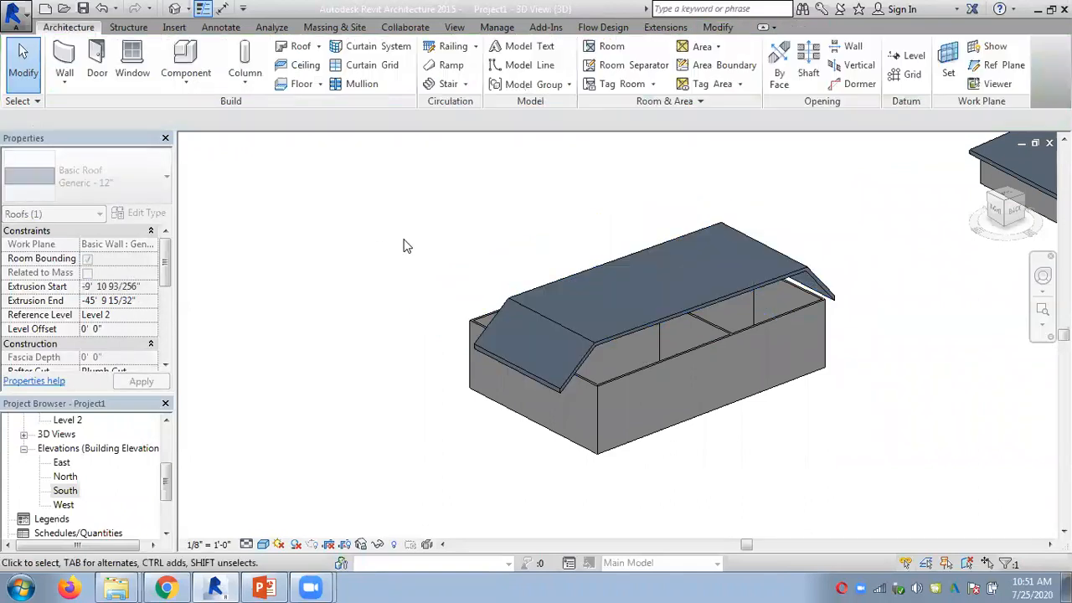
pyautogui.click(629, 341)
pyautogui.press('Delete')
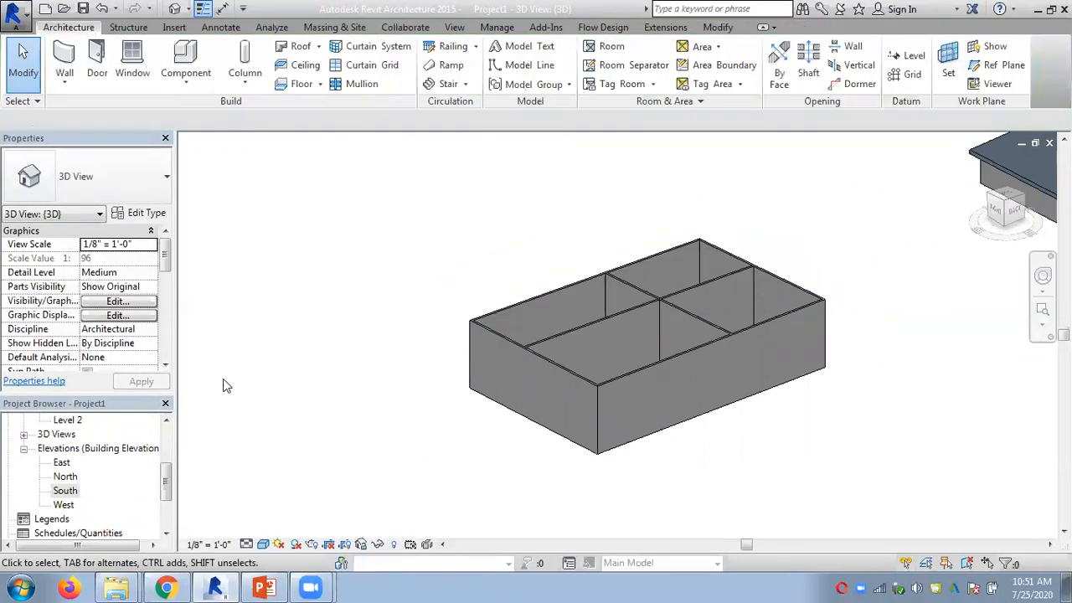
# Start another Roof by Extrusion in the South elevation on the wall's plane, with reference level Level 2 and offset 0' 0"
pyautogui.doubleClick(65, 490)
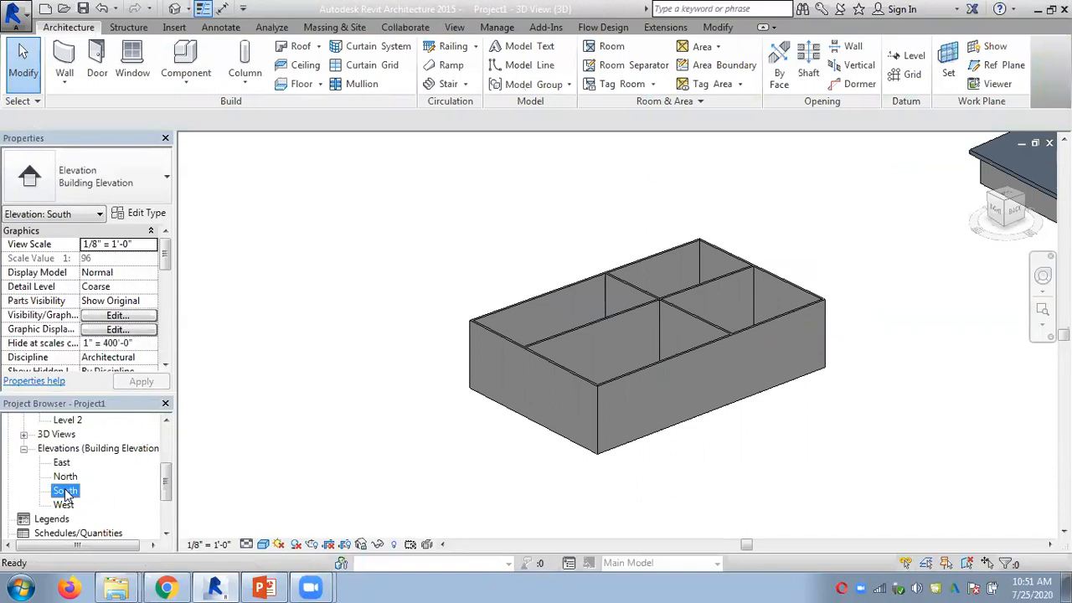
pyautogui.click(318, 46)
pyautogui.click(327, 104)
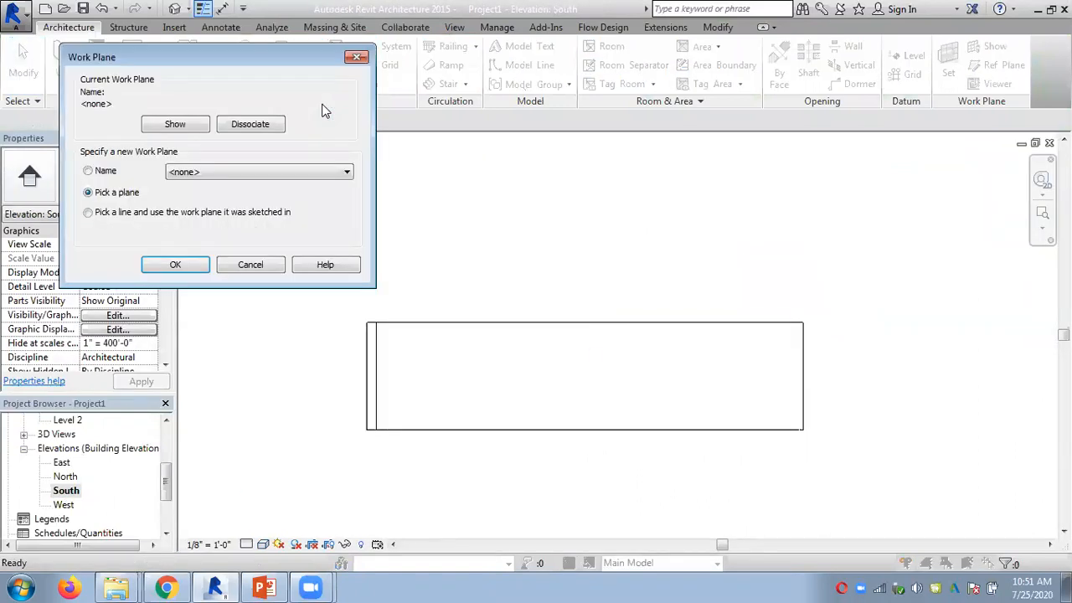
pyautogui.click(198, 270)
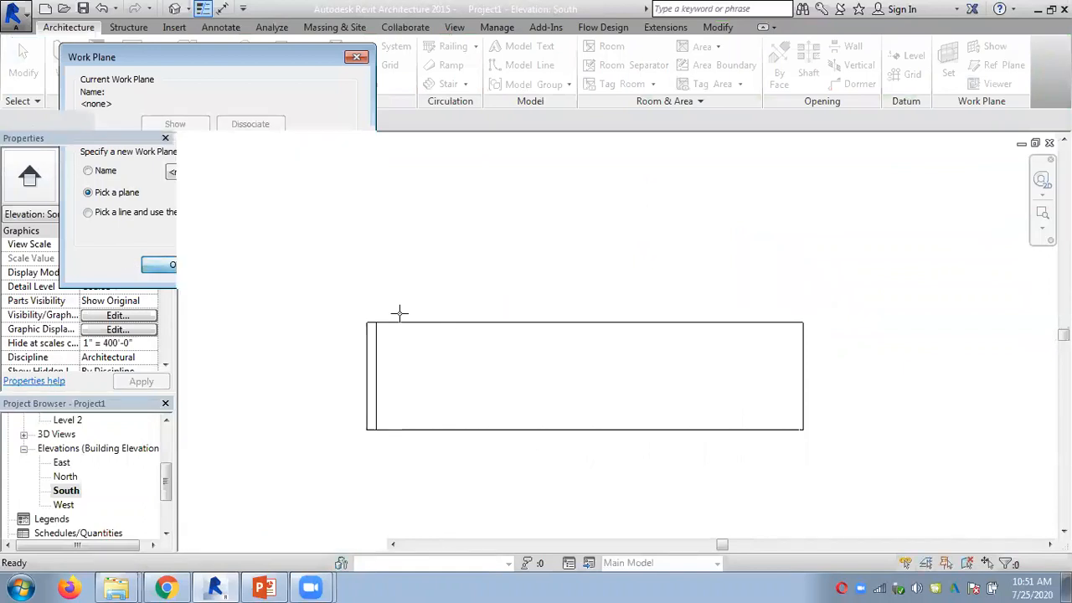
pyautogui.click(426, 323)
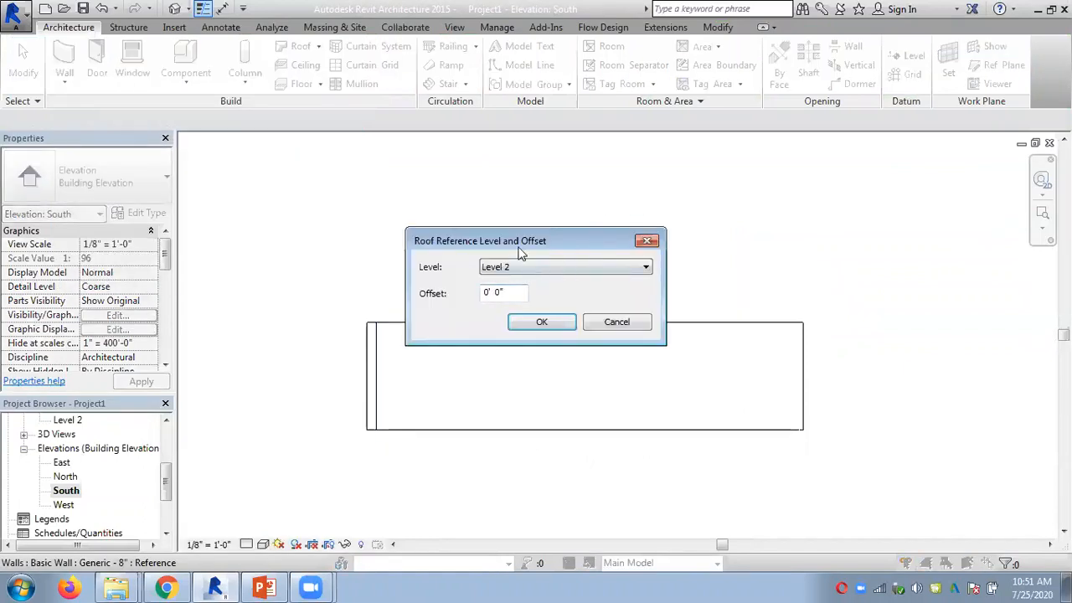
pyautogui.click(560, 326)
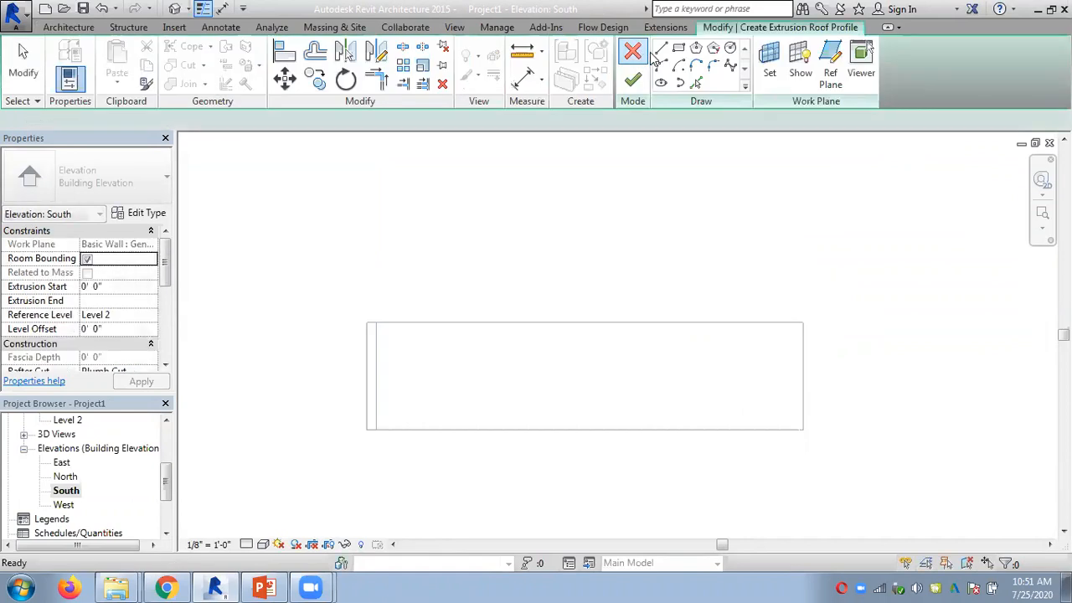
# Sketch a semicircular center-ends arc with a radius of about 40' 10" spanning the building's width, and finish the roof
pyautogui.click(678, 67)
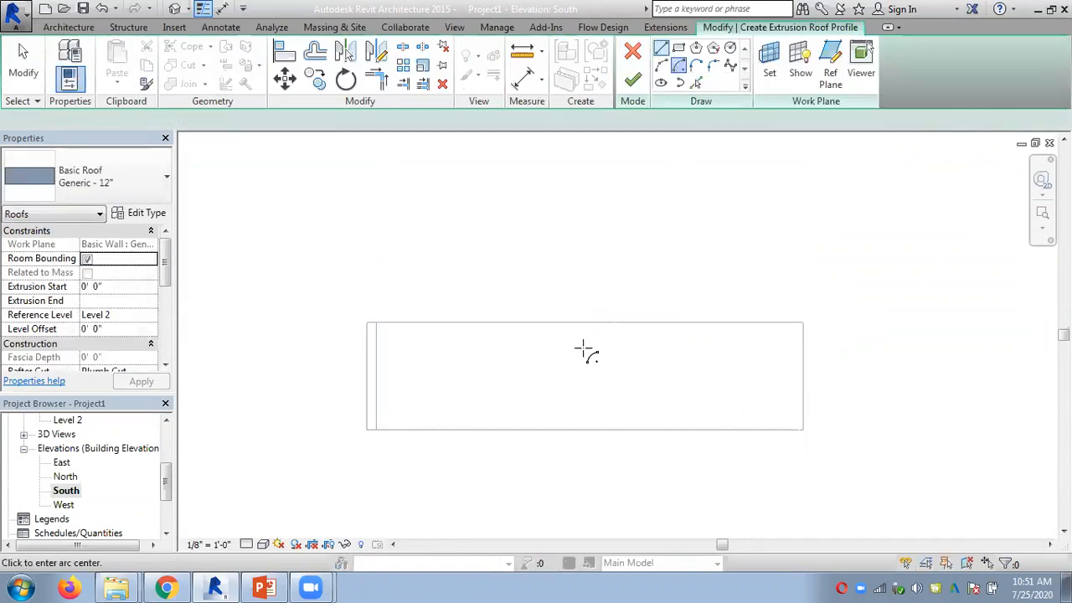
pyautogui.click(581, 359)
pyautogui.click(798, 359)
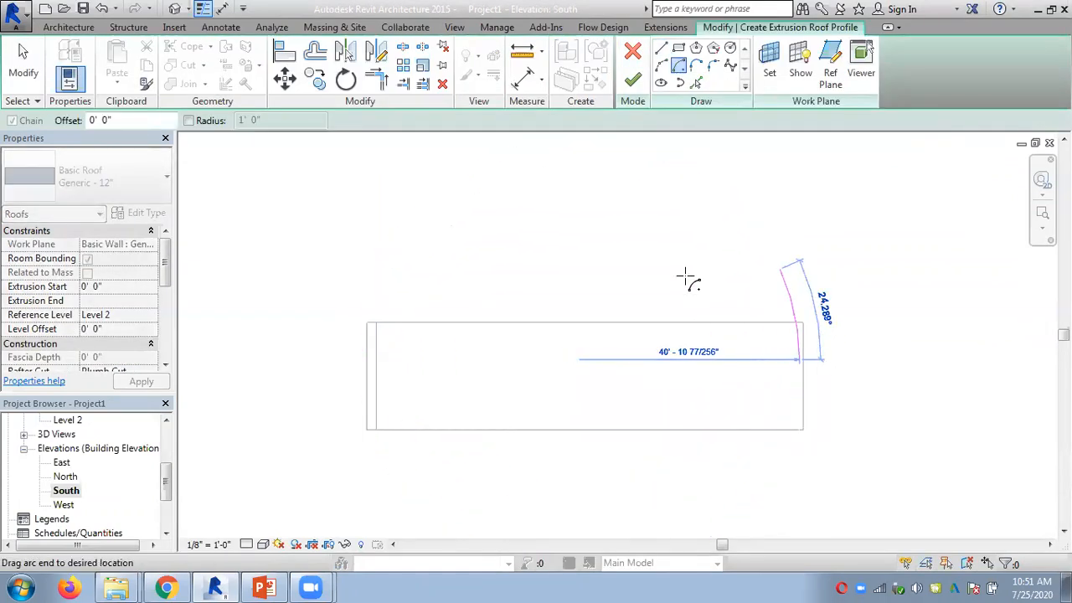
pyautogui.click(411, 358)
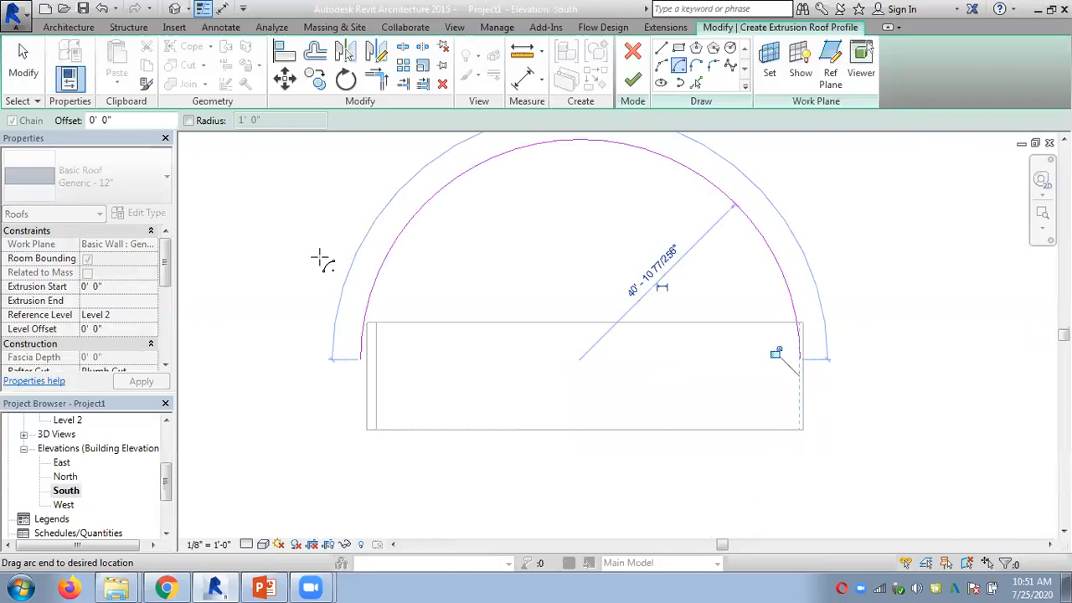
pyautogui.press('Escape')
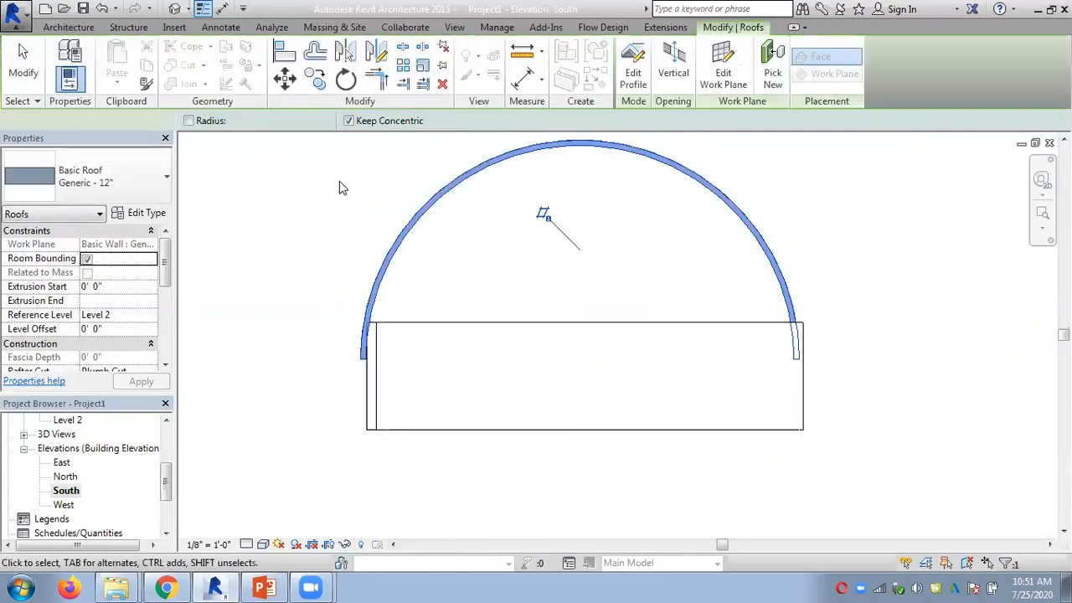
pyautogui.click(339, 182)
# In the 3D view, attach the top of the long end wall under the open arch to the curved roof
pyautogui.click(175, 9)
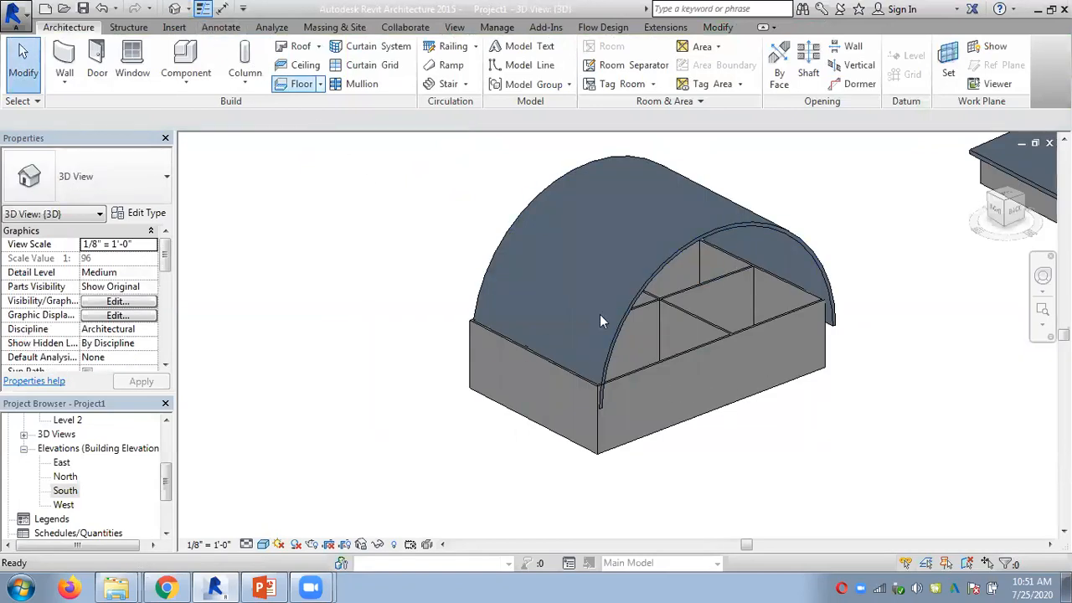
pyautogui.click(752, 330)
pyautogui.click(742, 84)
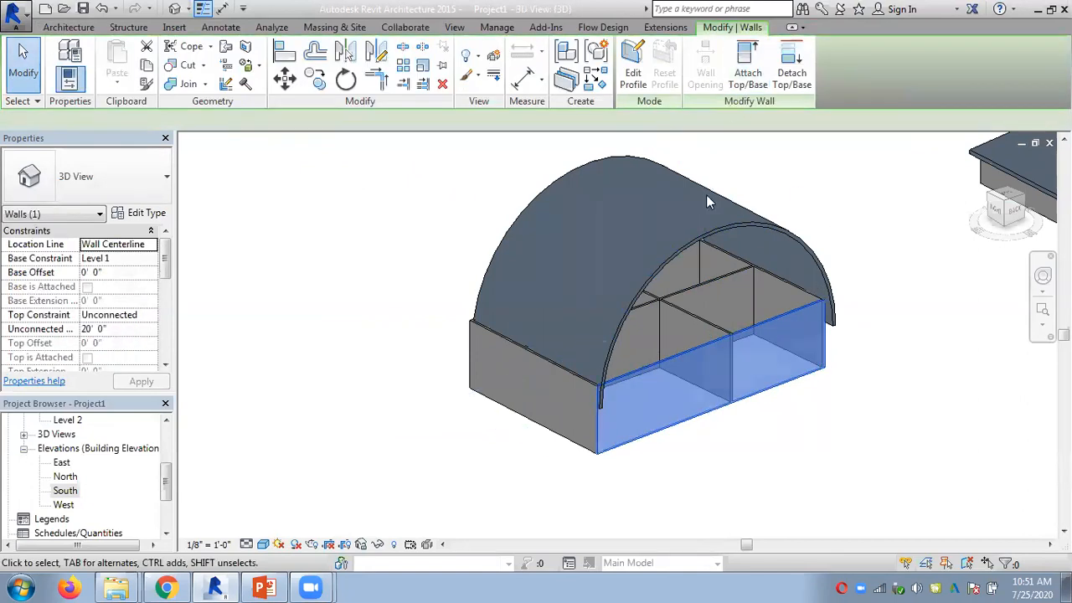
pyautogui.click(705, 228)
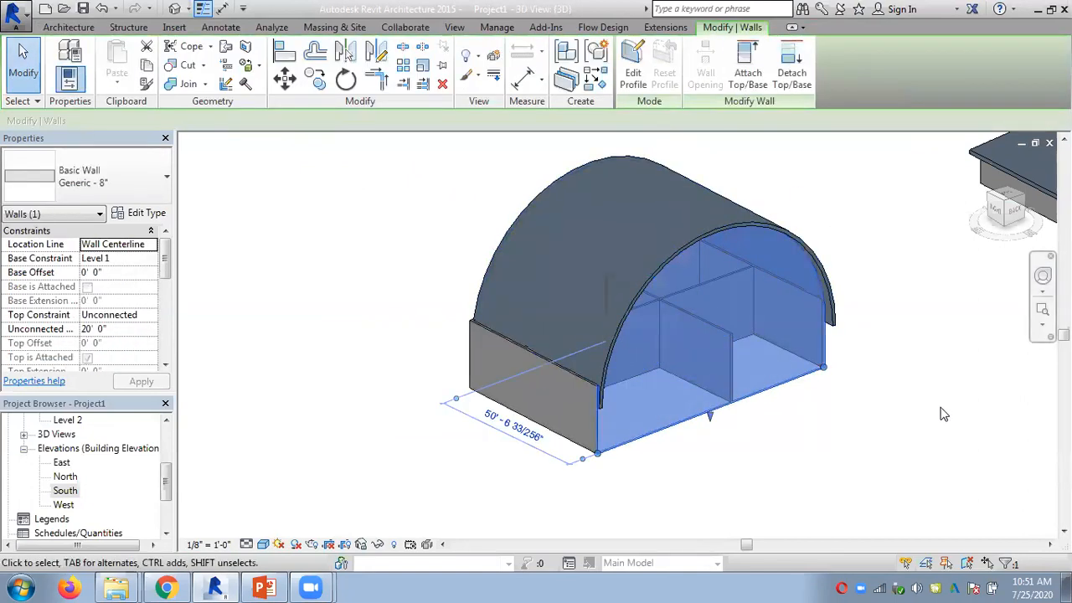
pyautogui.click(958, 470)
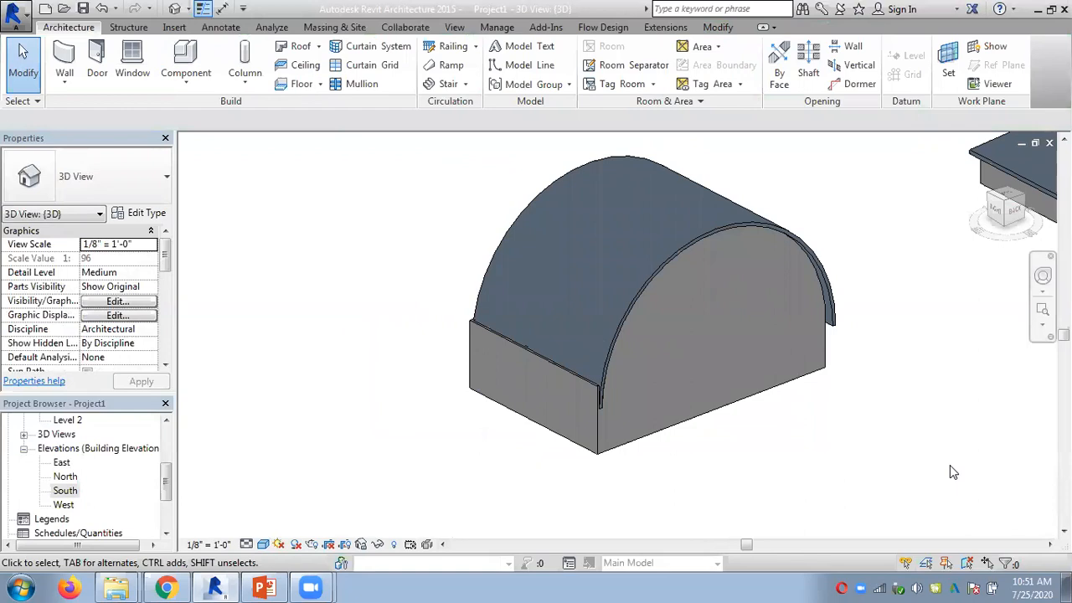
# Open the curved roof's profile sketch to examine its arc, and finish the edit
pyautogui.click(704, 232)
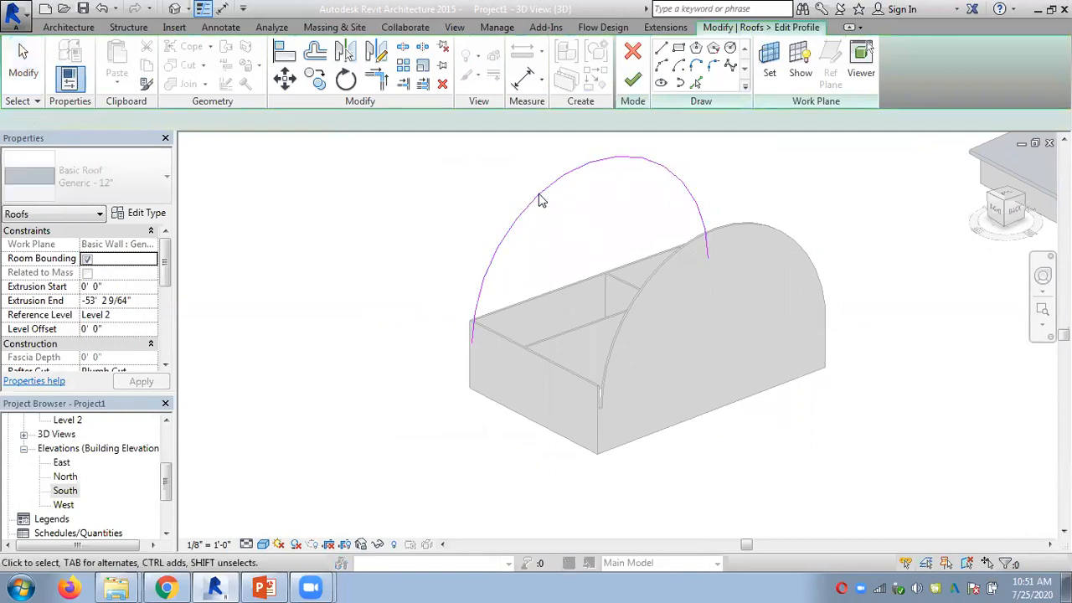
pyautogui.click(632, 80)
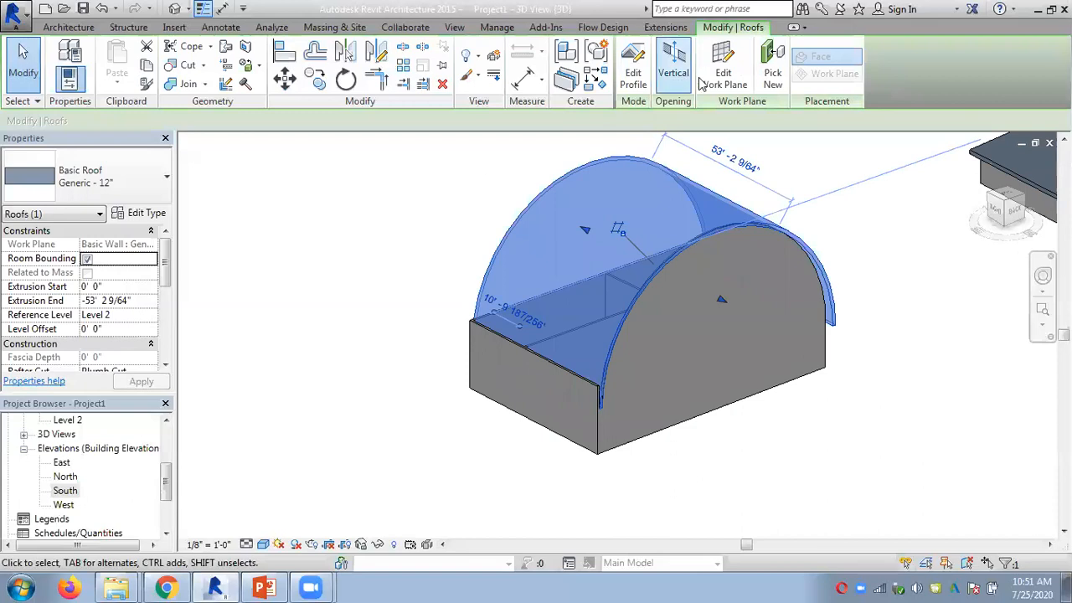
# Stretch both ends of the curved roof's extrusion outward so it overhangs the two arched end walls
pyautogui.moveTo(721, 298); pyautogui.dragTo(747, 321)
pyautogui.moveTo(584, 236); pyautogui.dragTo(410, 251)
pyautogui.click(407, 256)
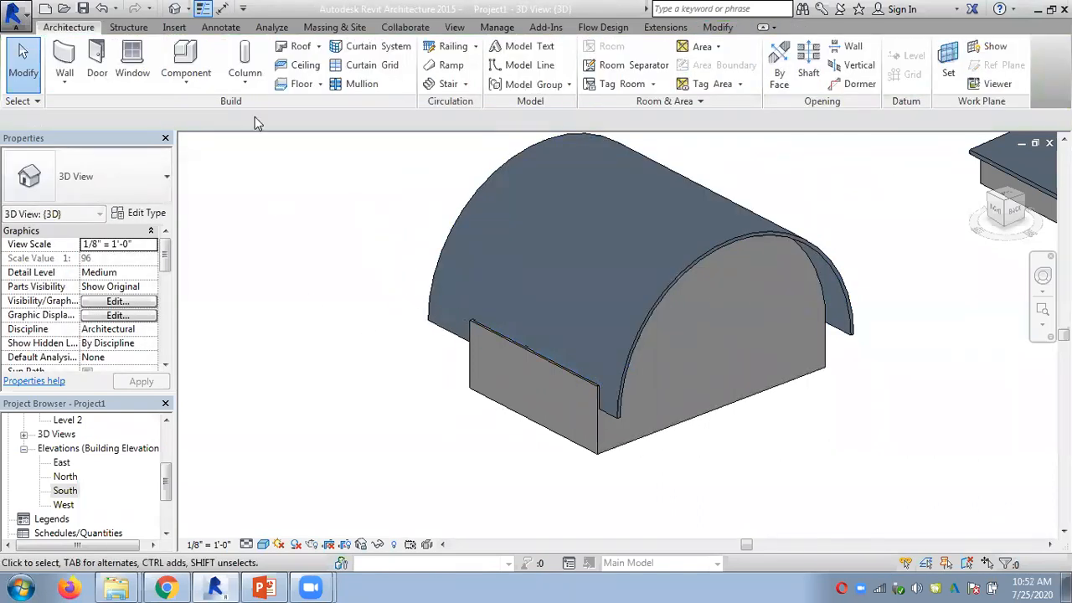
pyautogui.click(319, 47)
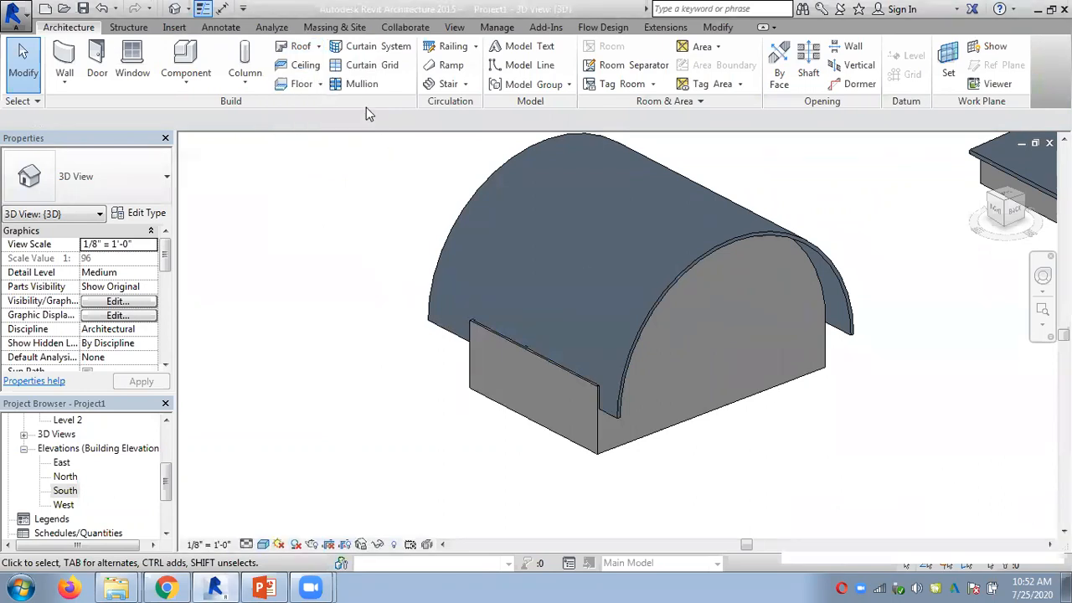
pyautogui.click(320, 47)
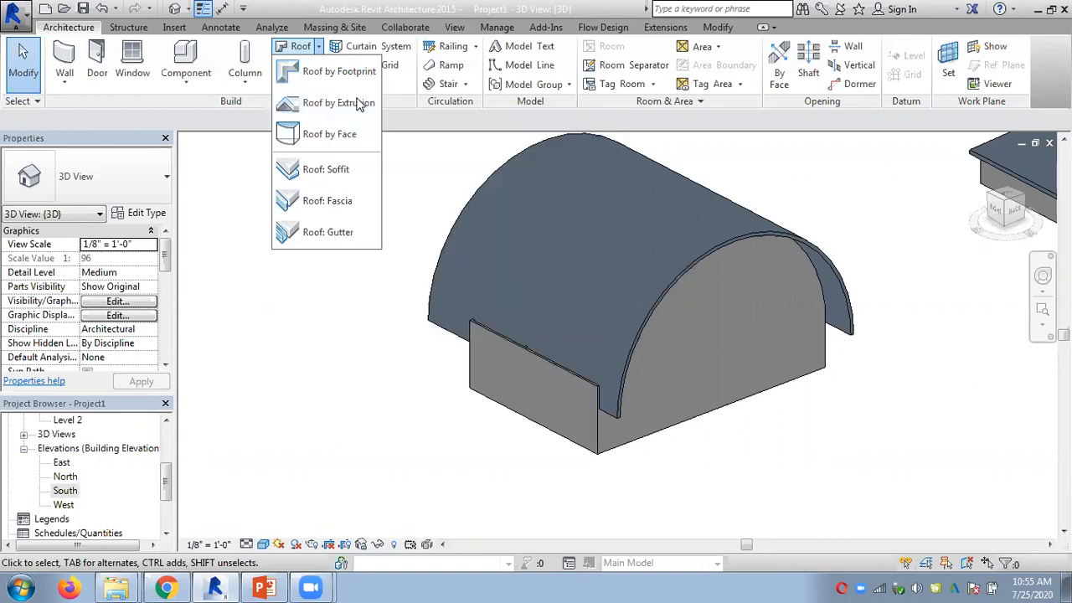
pyautogui.click(833, 224)
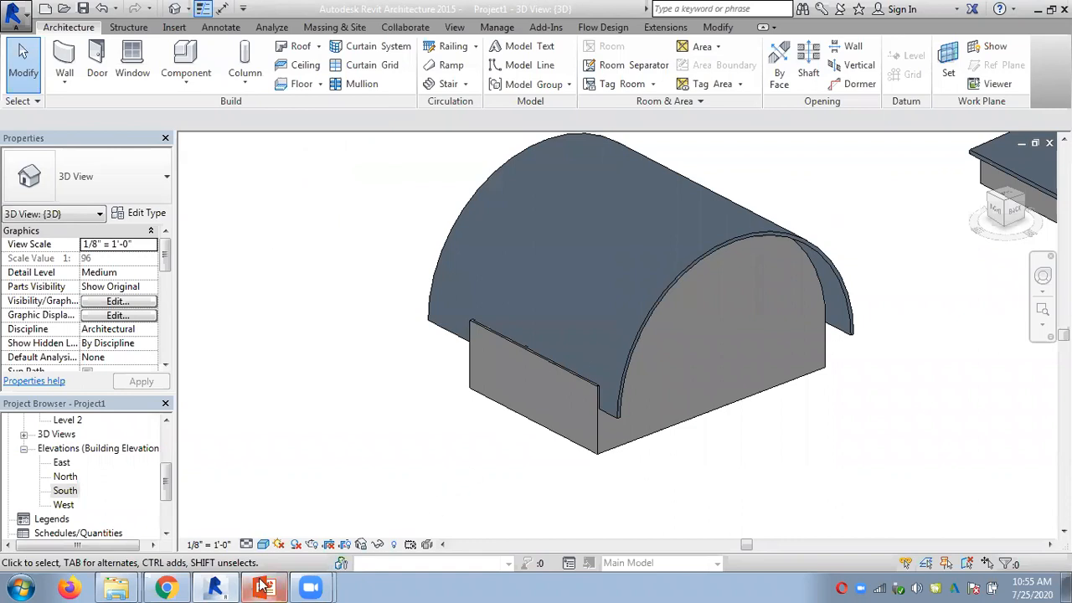
pyautogui.click(319, 46)
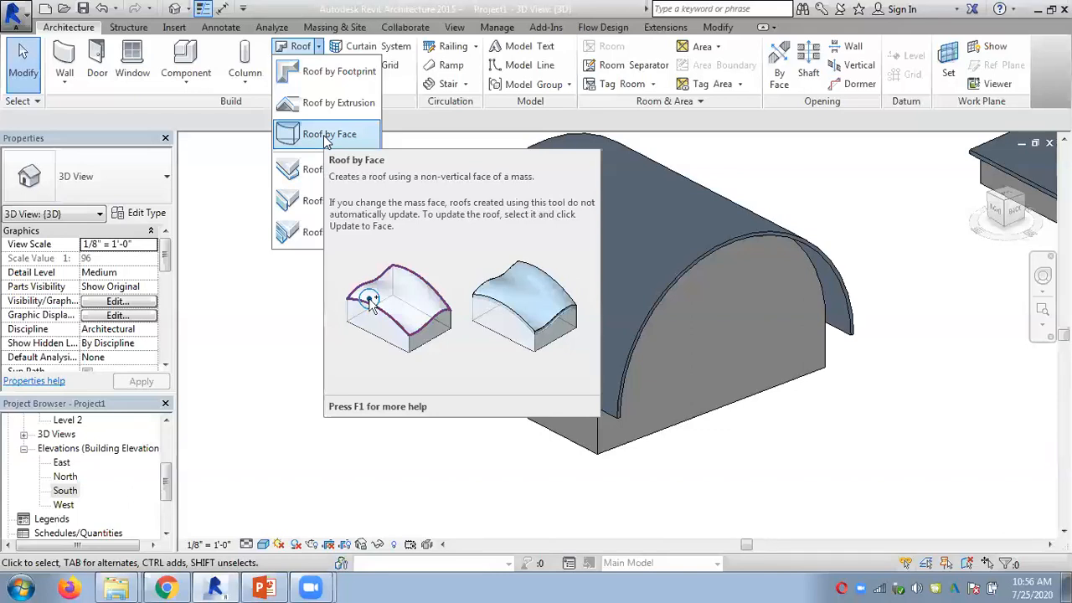
# Switch to the Chapter 07 PowerPoint presentation and review the shape editing slides up to Draw Split Lines and Reset Shape
pyautogui.click(264, 587)
pyautogui.press('pagedown')
pyautogui.press('pagedown')
pyautogui.press('pagedown')
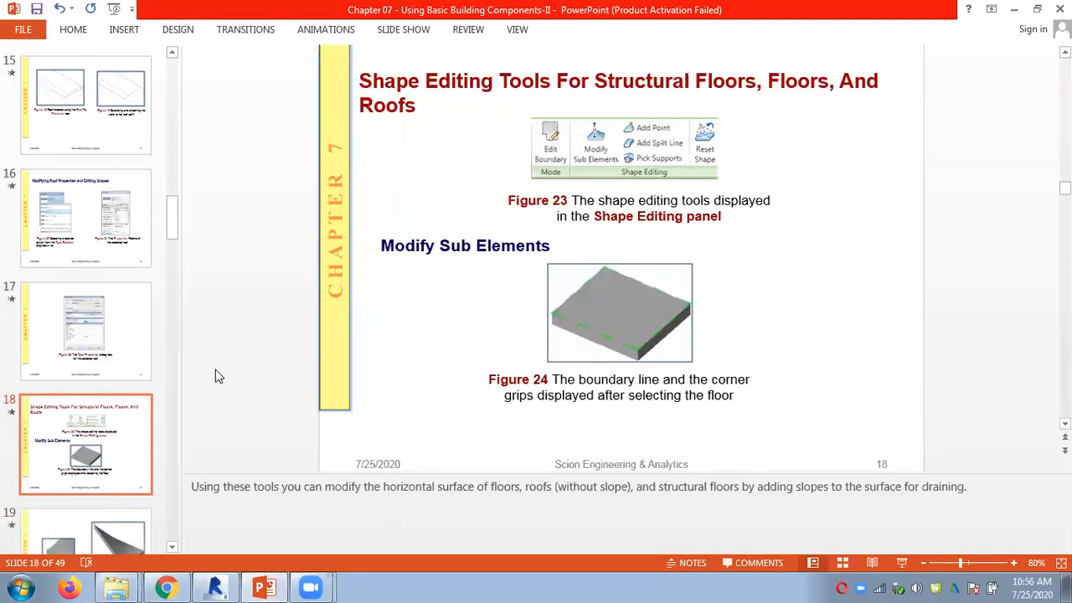
pyautogui.press('pagedown')
pyautogui.press('pagedown')
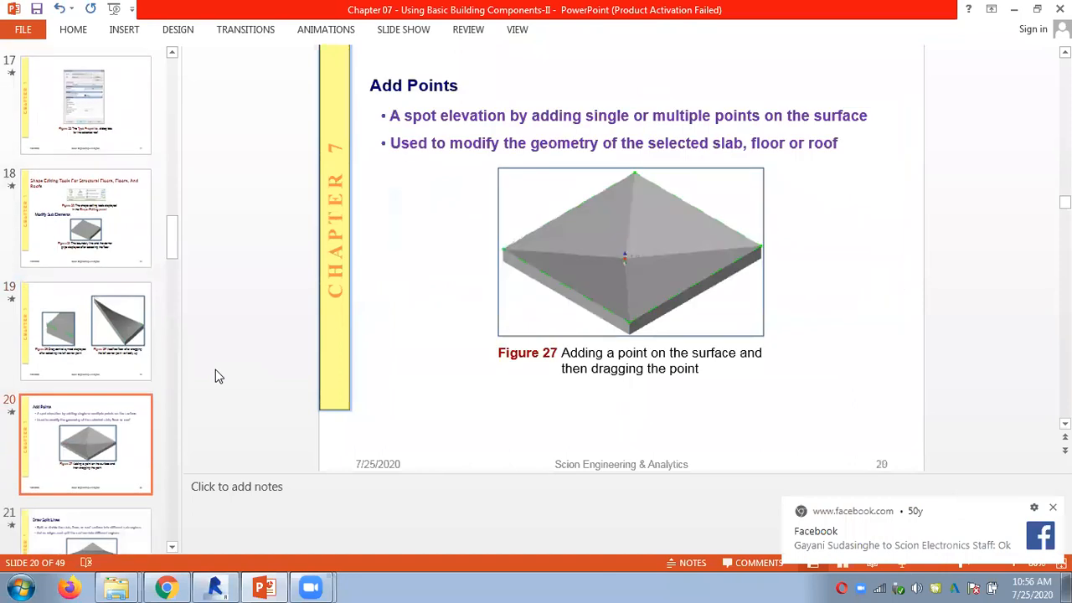
pyautogui.press('pagedown')
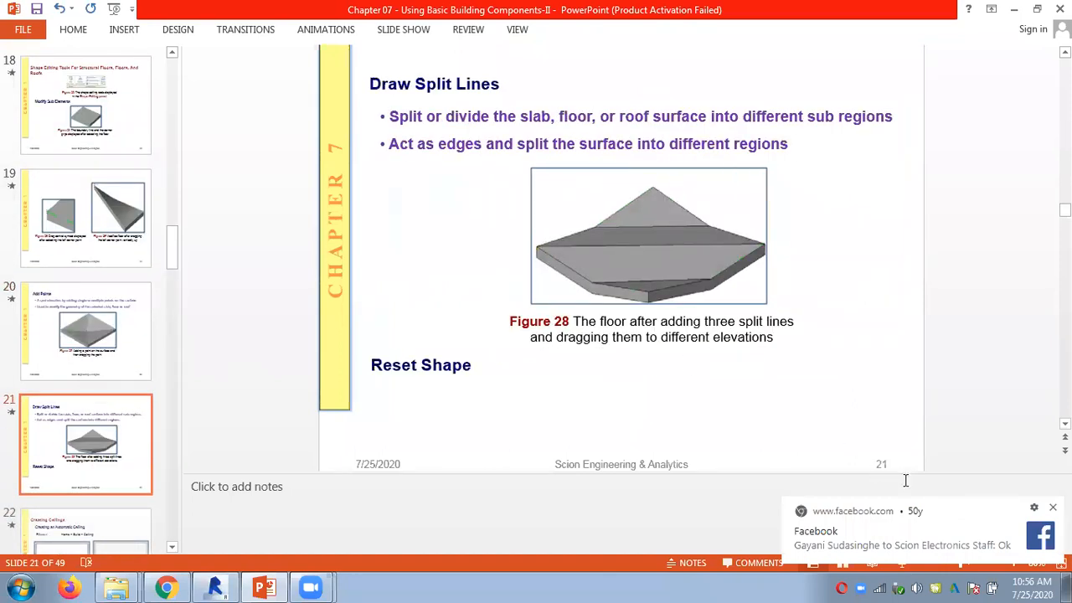